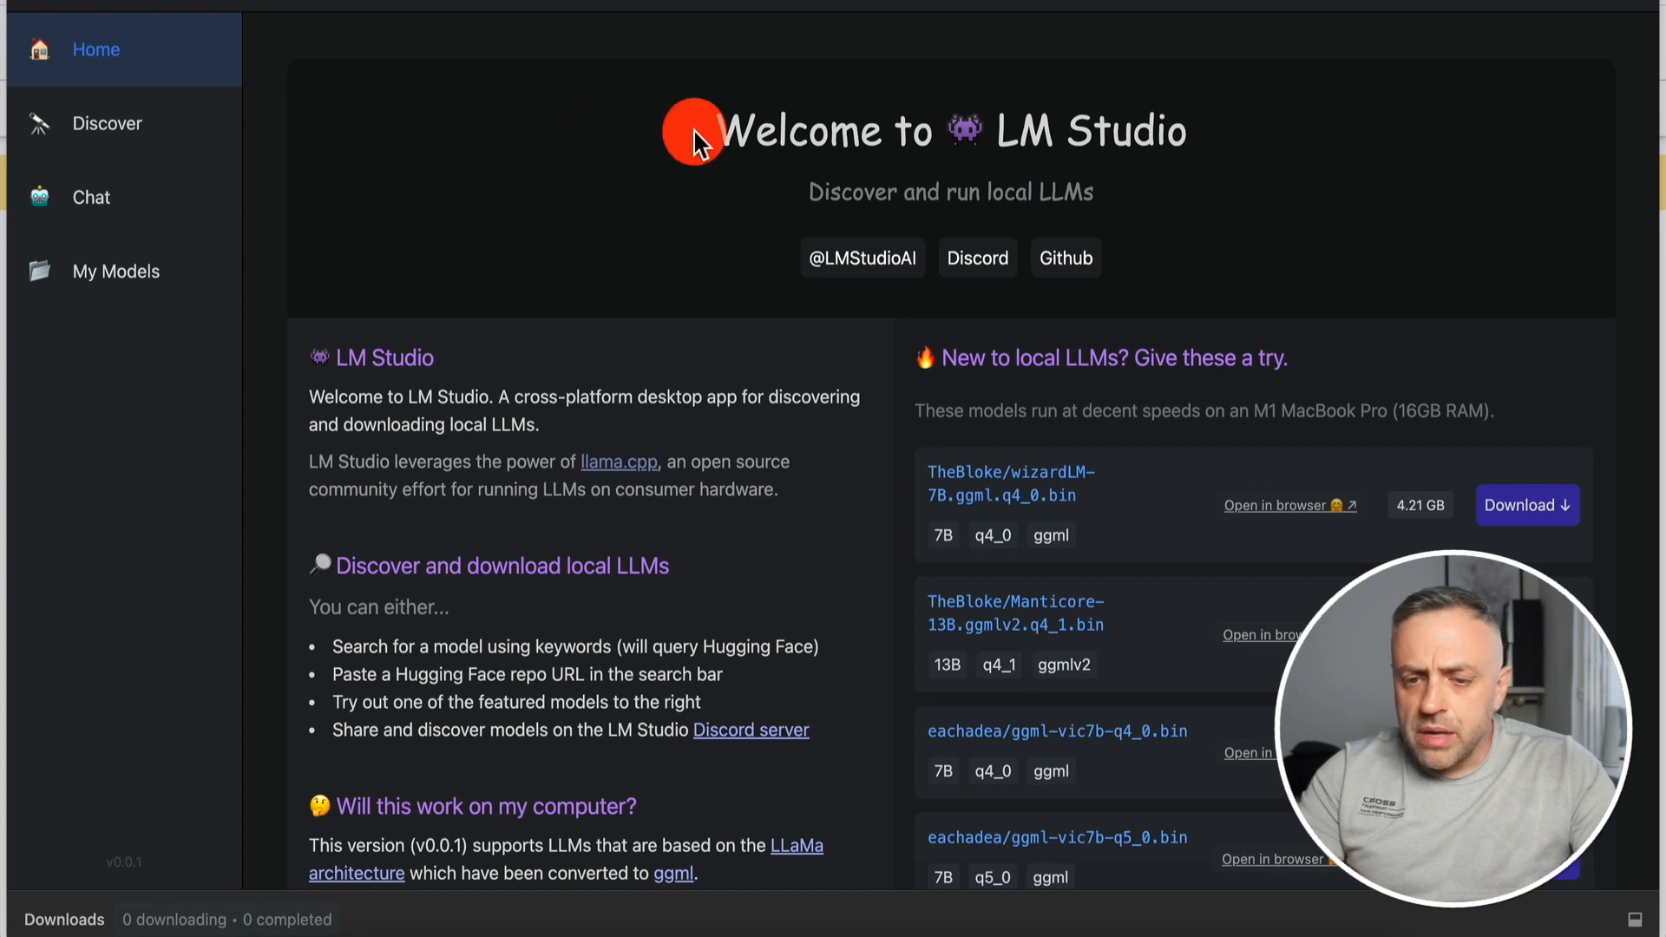
Look over LM Studio's home page and its suggested local LLM downloads
{"action": "scroll", "coordinate": [1087, 519], "scroll_direction": "down", "scroll_amount": 3}
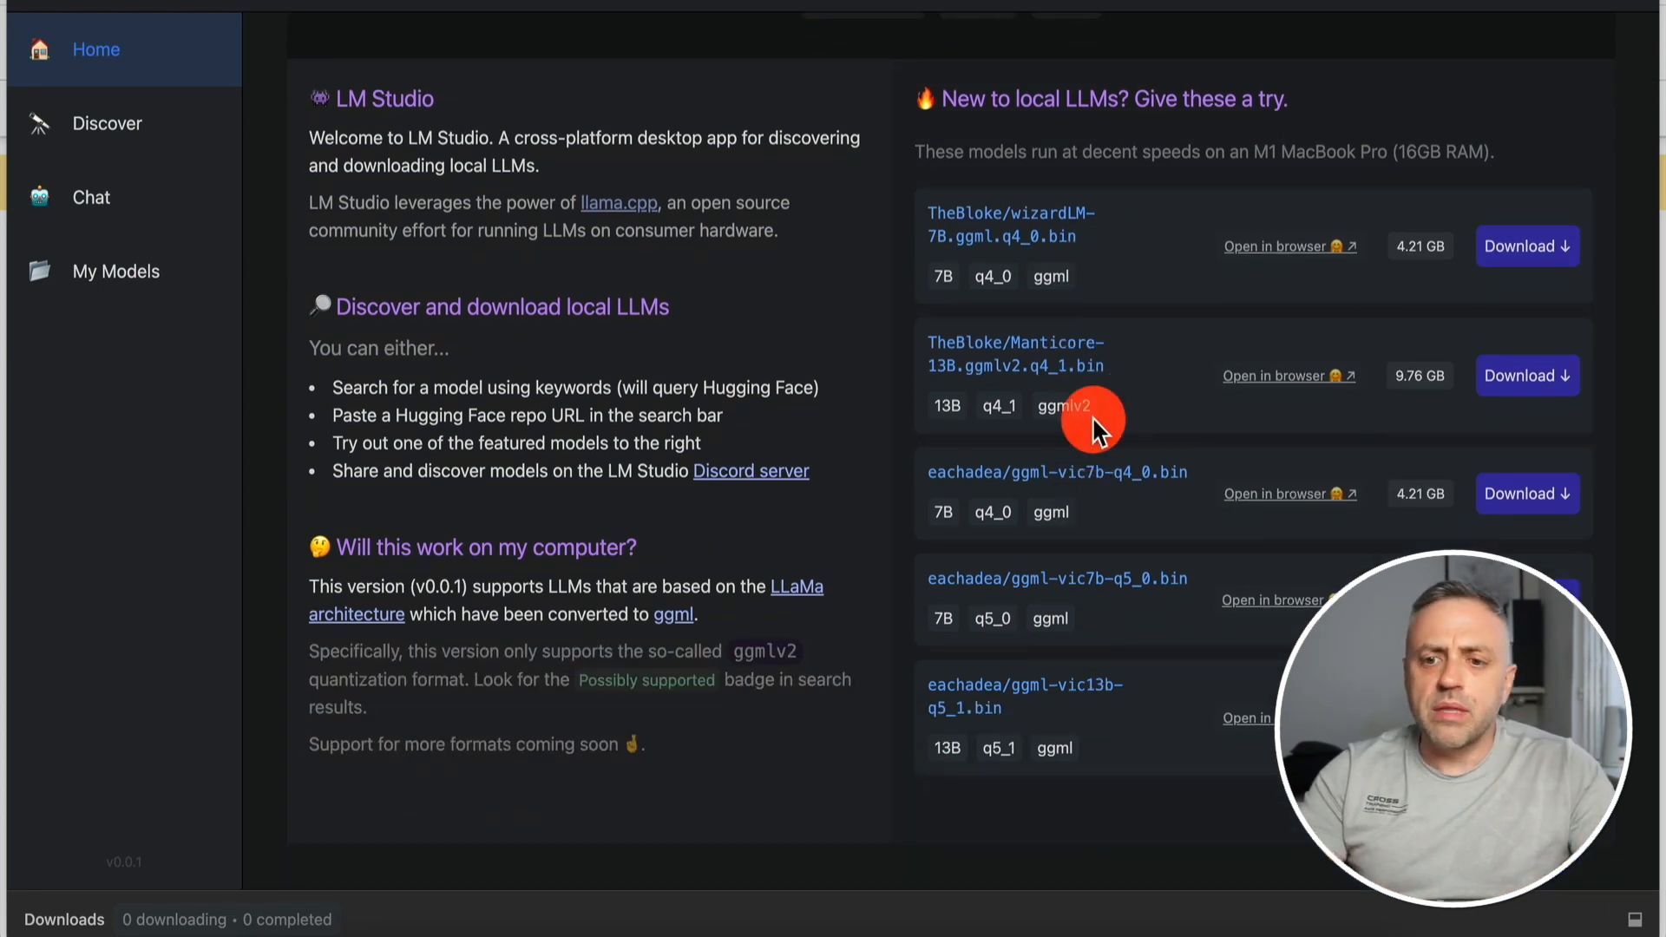
{"action": "scroll", "coordinate": [1091, 415], "scroll_direction": "up", "scroll_amount": 1}
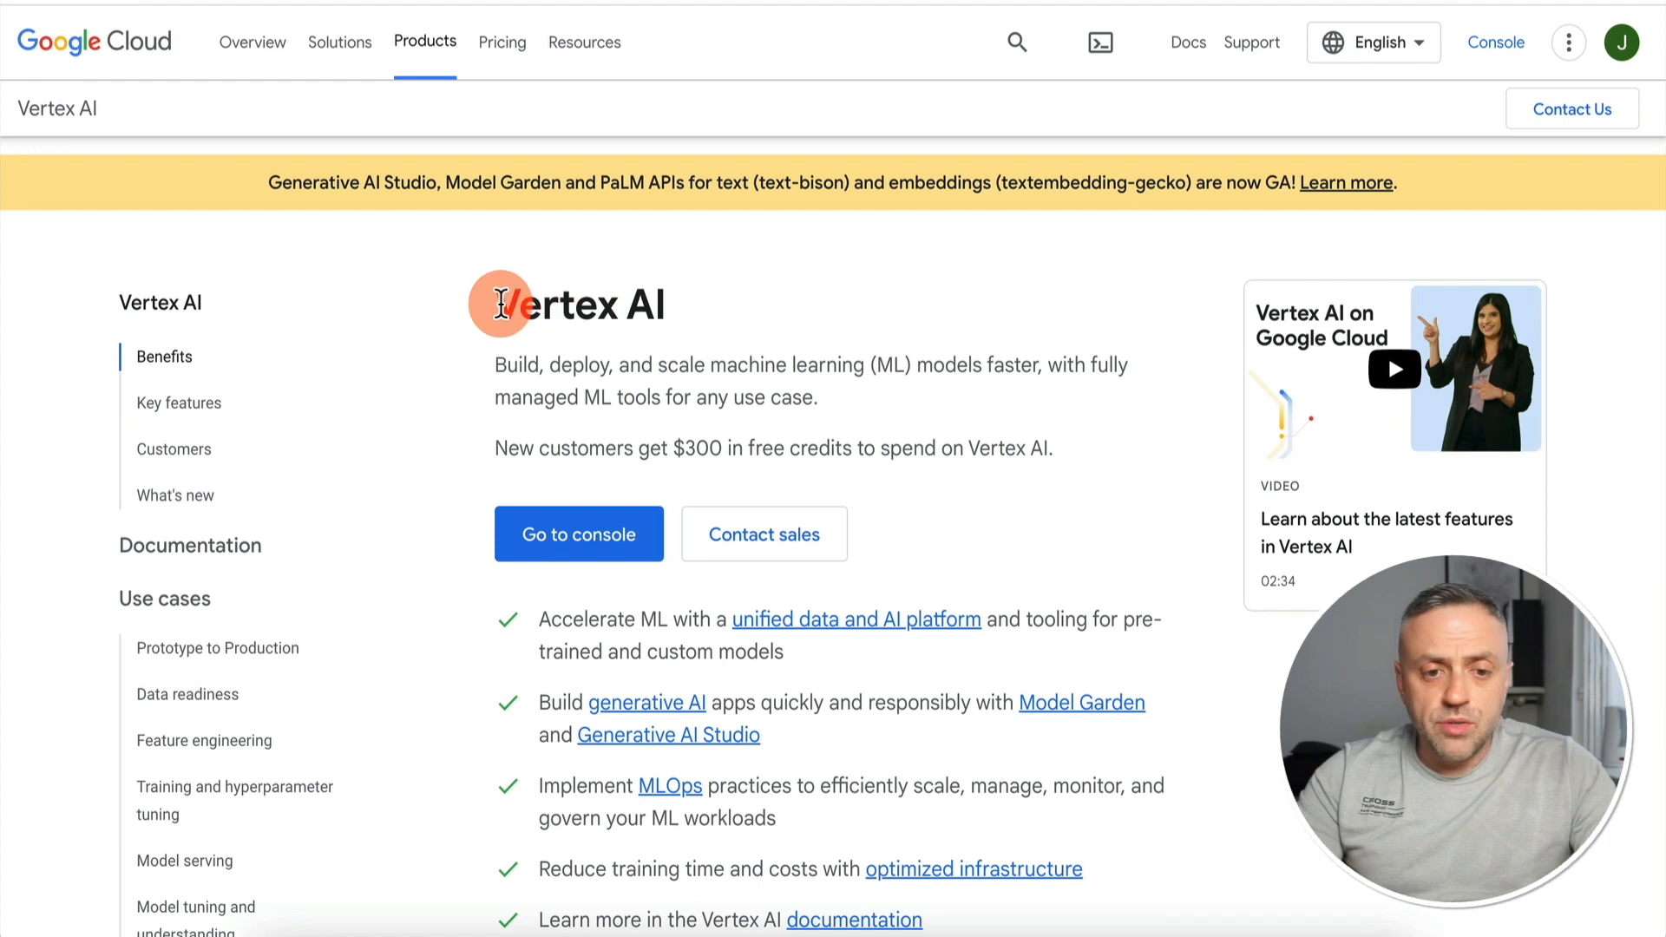
Review the Vertex AI product page on Google Cloud and go to the Vertex AI console
{"action": "left_click_drag", "start_coordinate": [501, 304], "coordinate": [665, 298]}
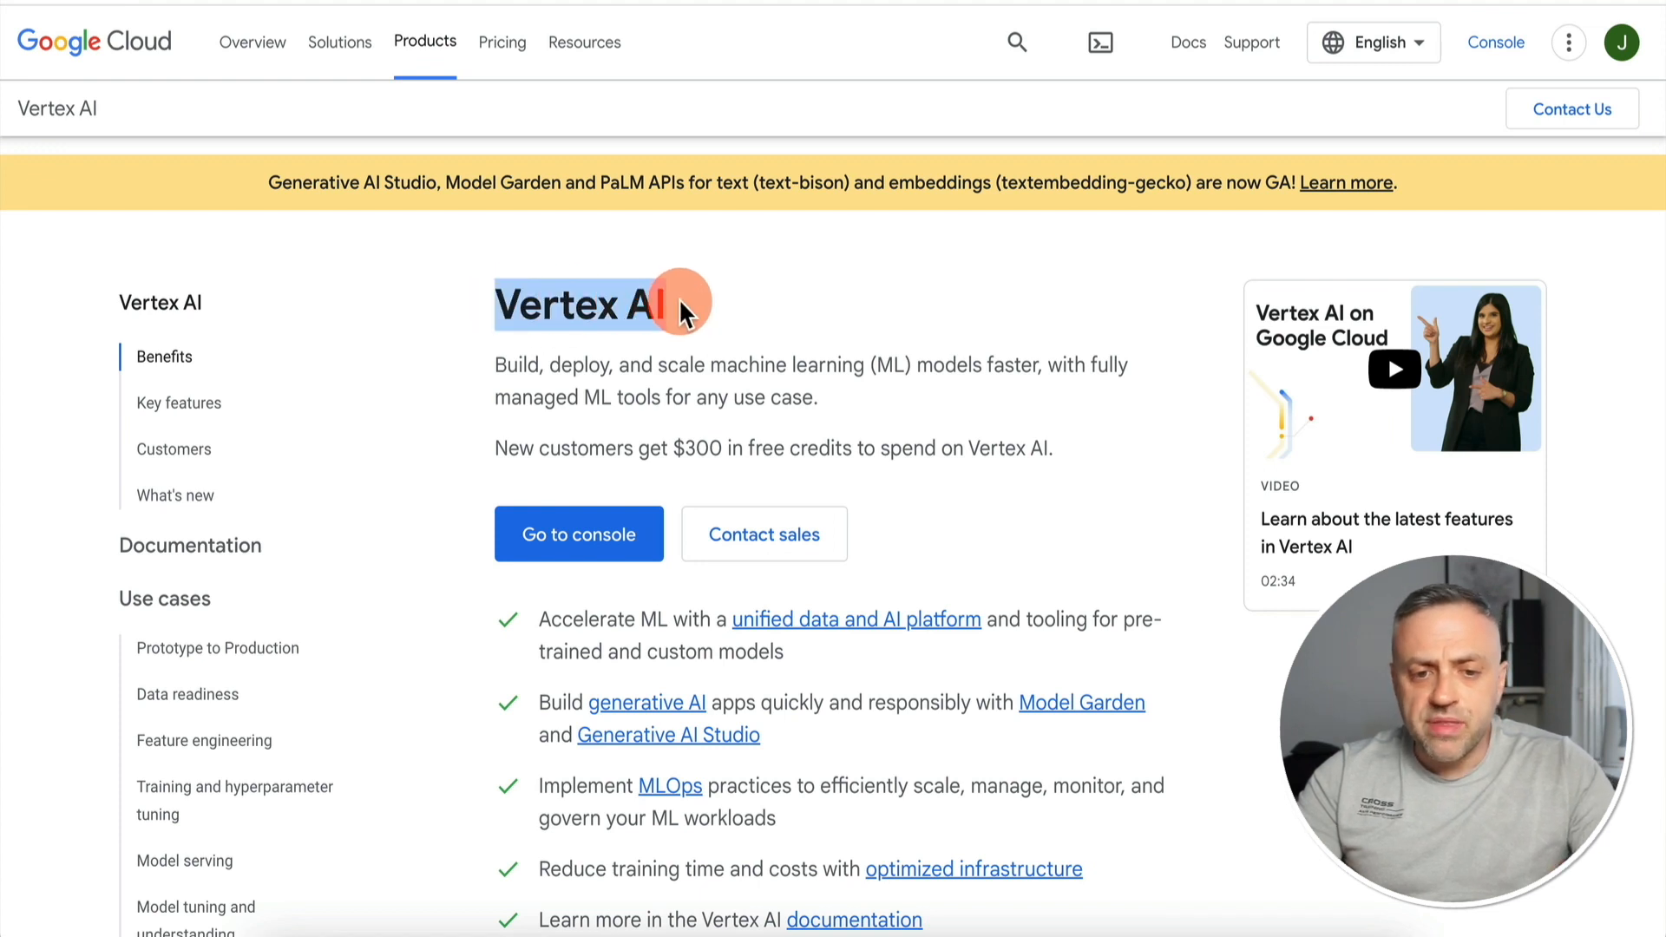
{"action": "left_click", "coordinate": [684, 306]}
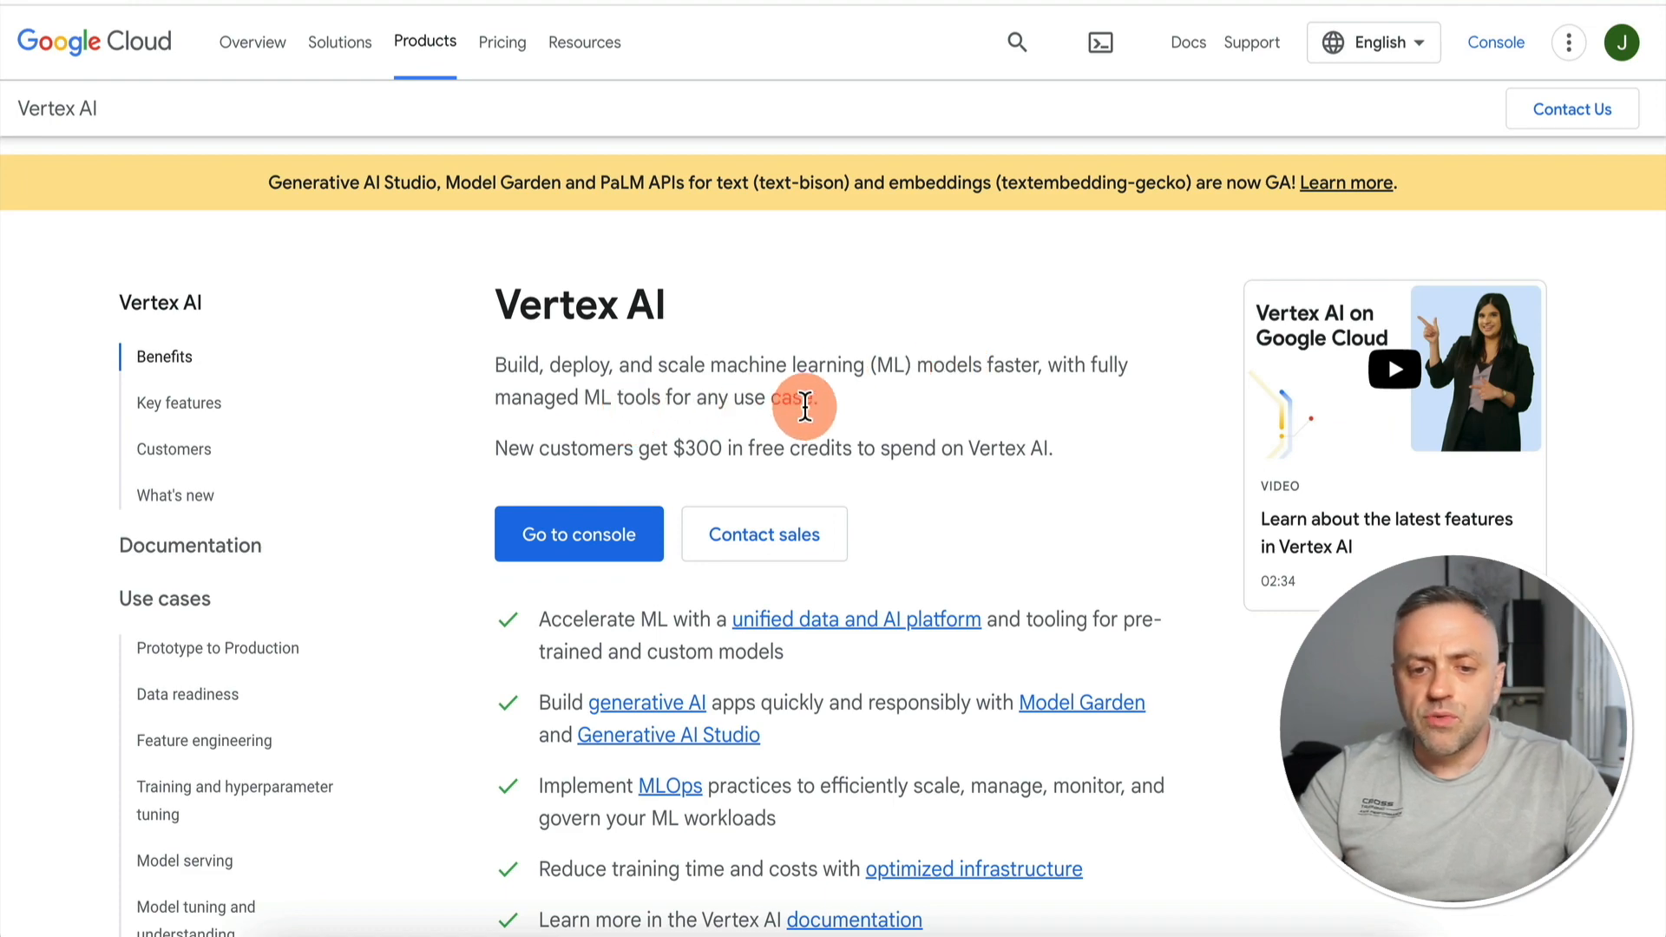
{"action": "scroll", "coordinate": [627, 478], "scroll_direction": "down", "scroll_amount": 2}
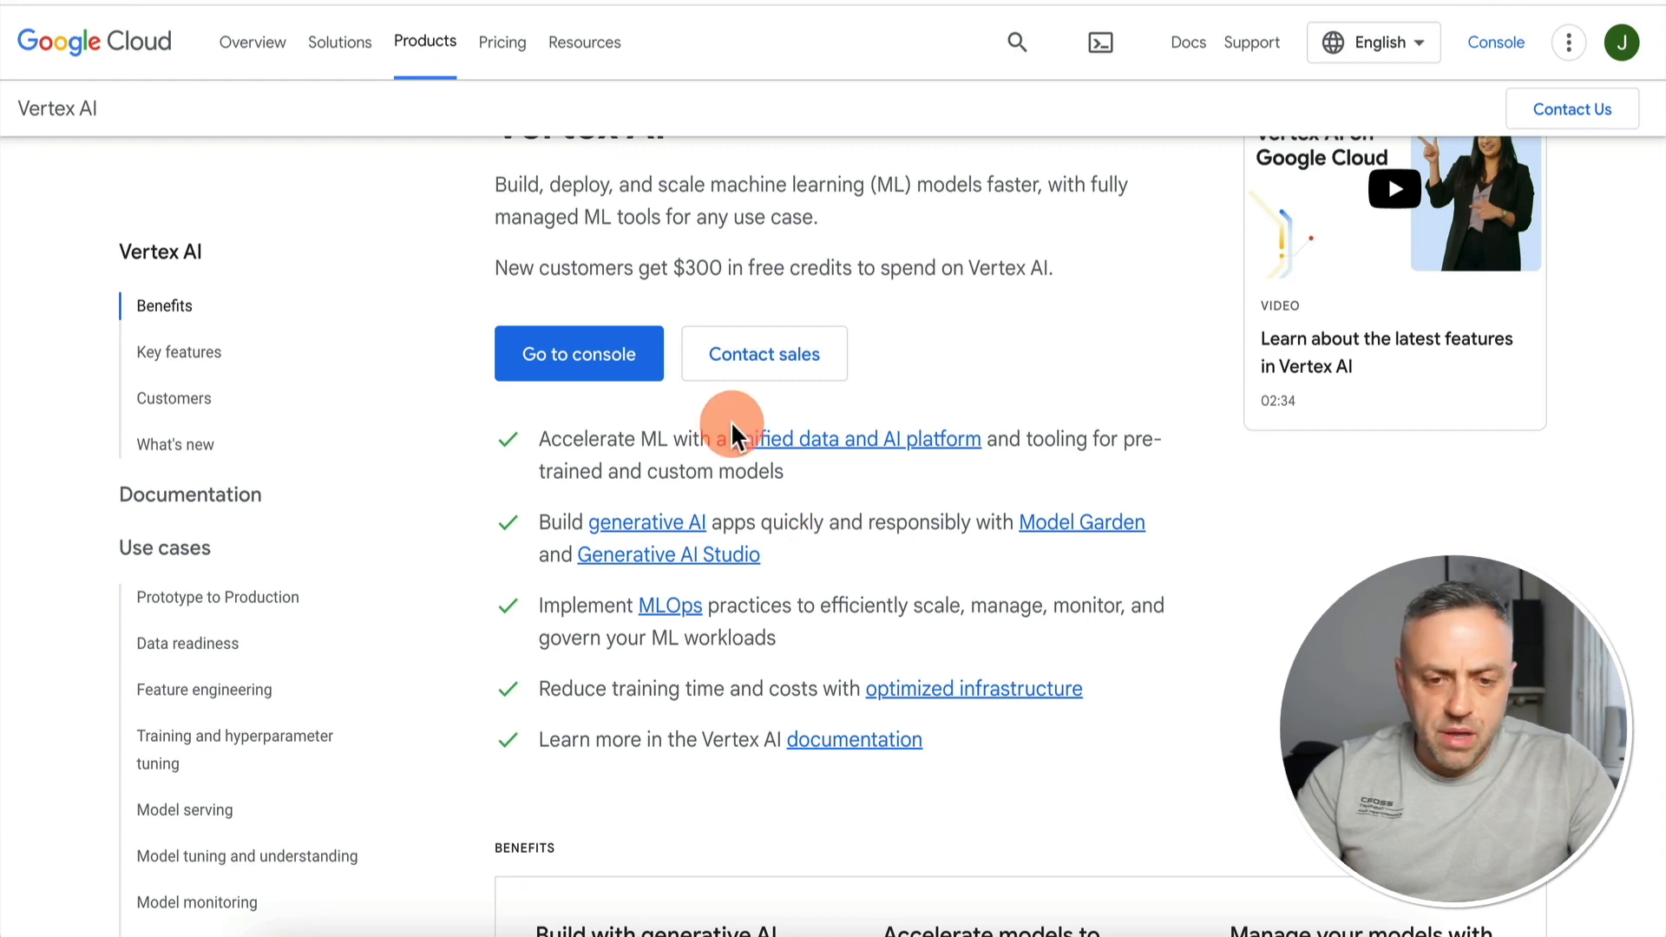
{"action": "scroll", "coordinate": [731, 425], "scroll_direction": "up", "scroll_amount": 2}
{"action": "left_click", "coordinate": [597, 538]}
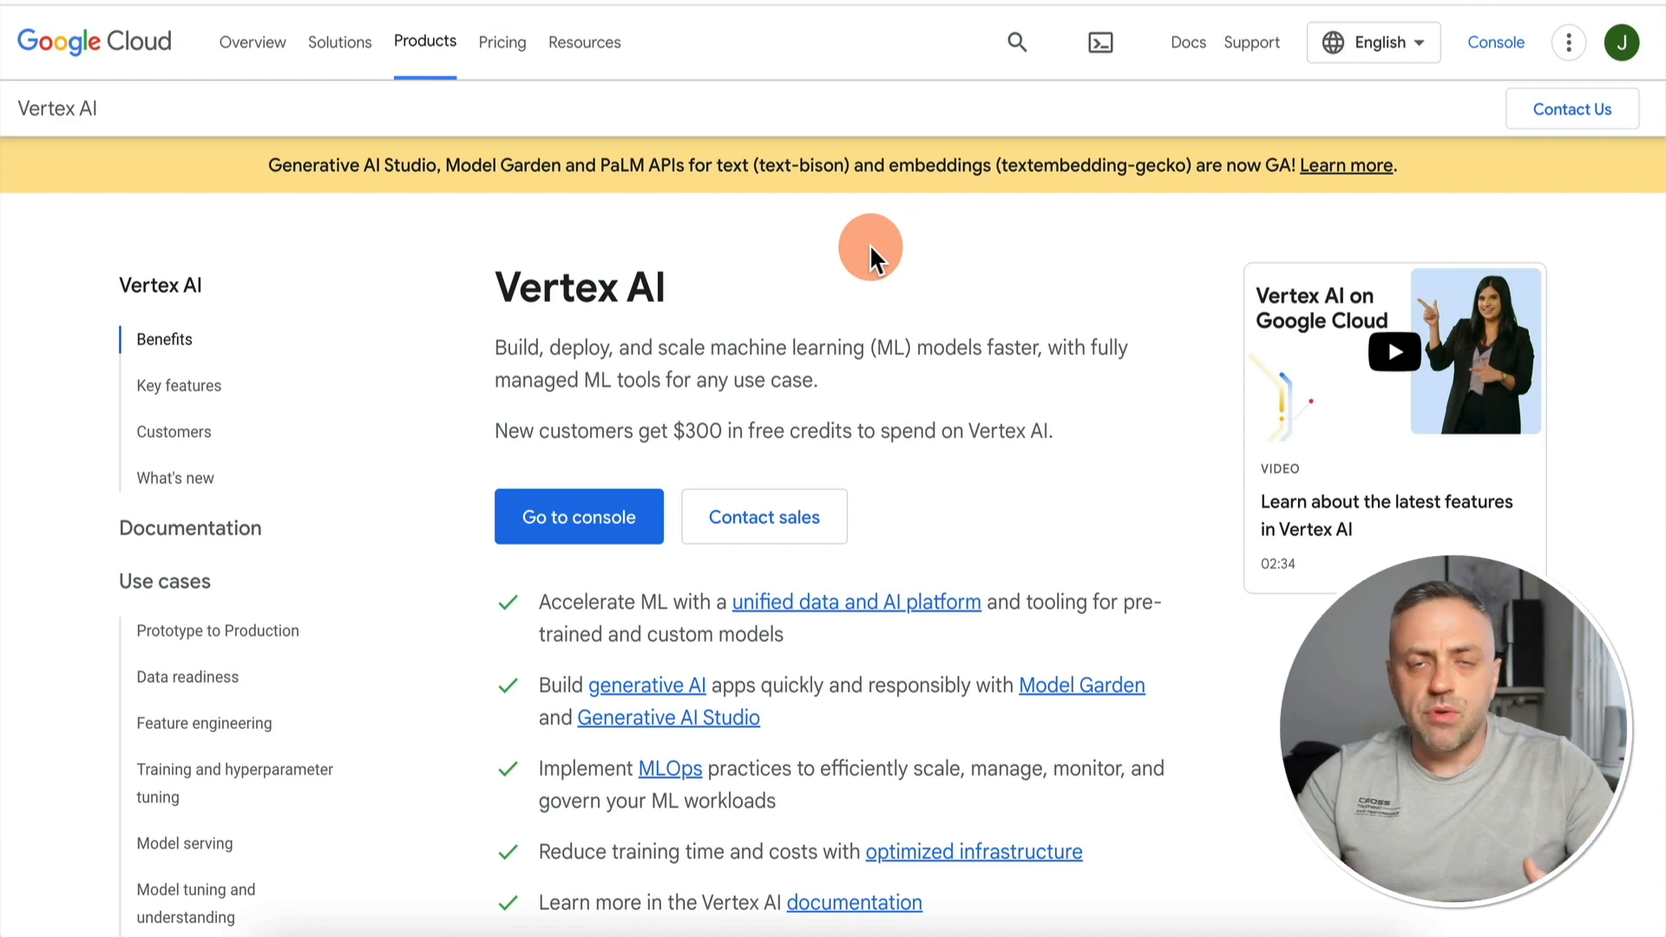
{"action": "left_click", "coordinate": [347, 1]}
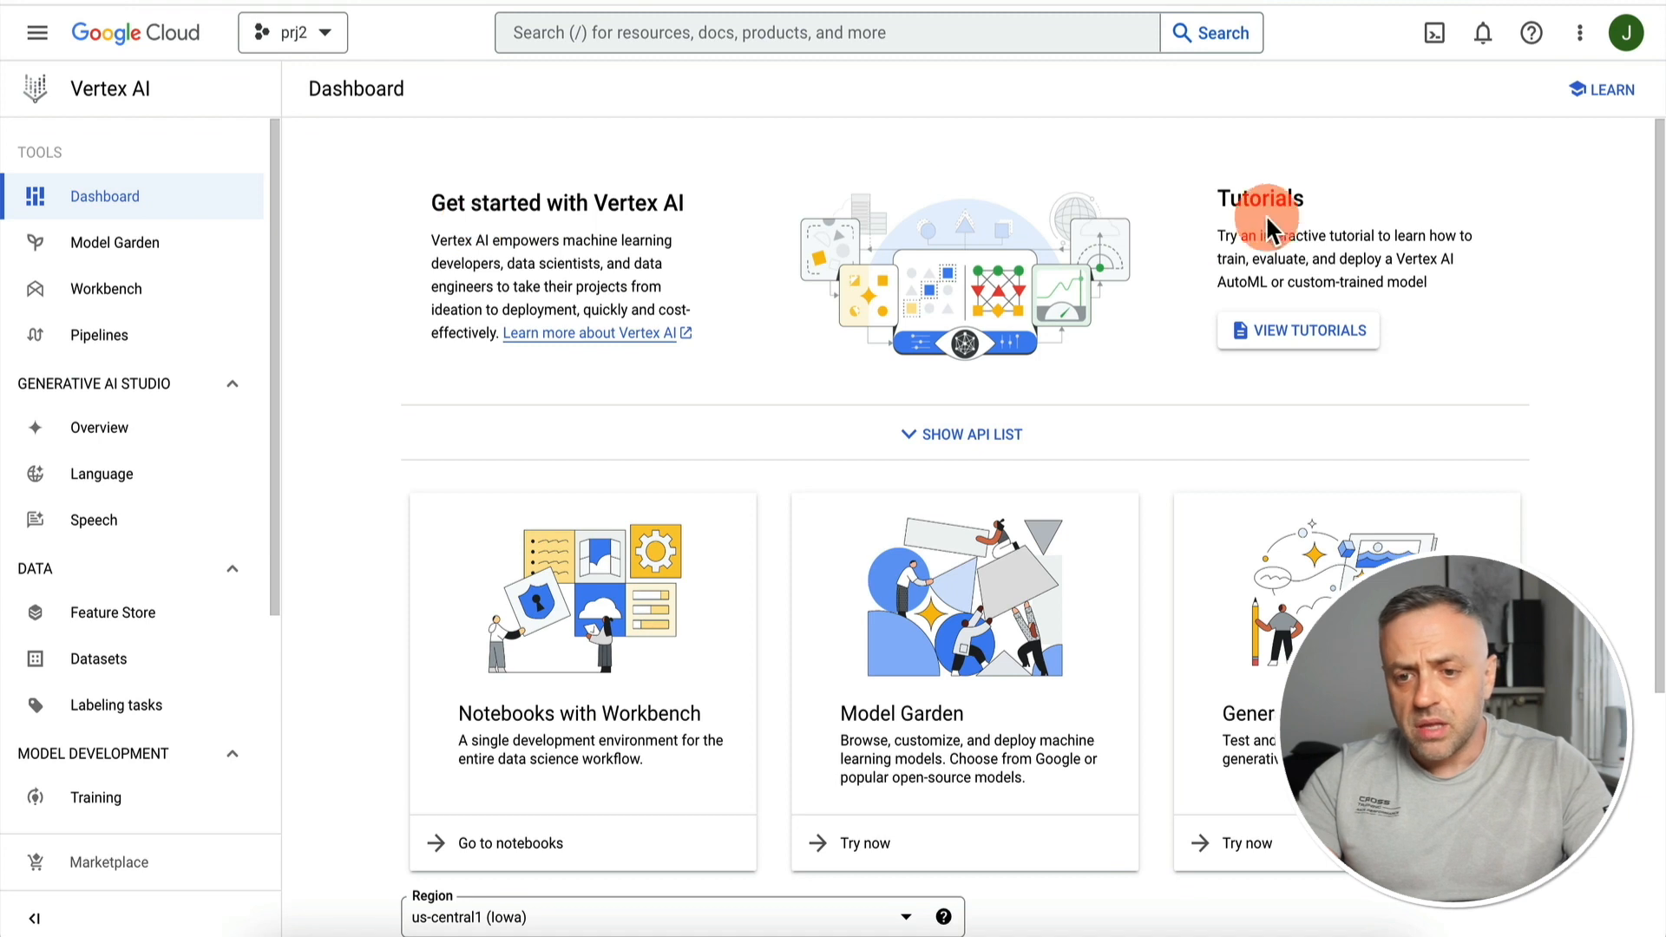
Look through the Vertex AI dashboard's cards for notebooks, Model Garden, Generative AI Studio and recent datasets
{"action": "scroll", "coordinate": [299, 521], "scroll_direction": "down", "scroll_amount": 3}
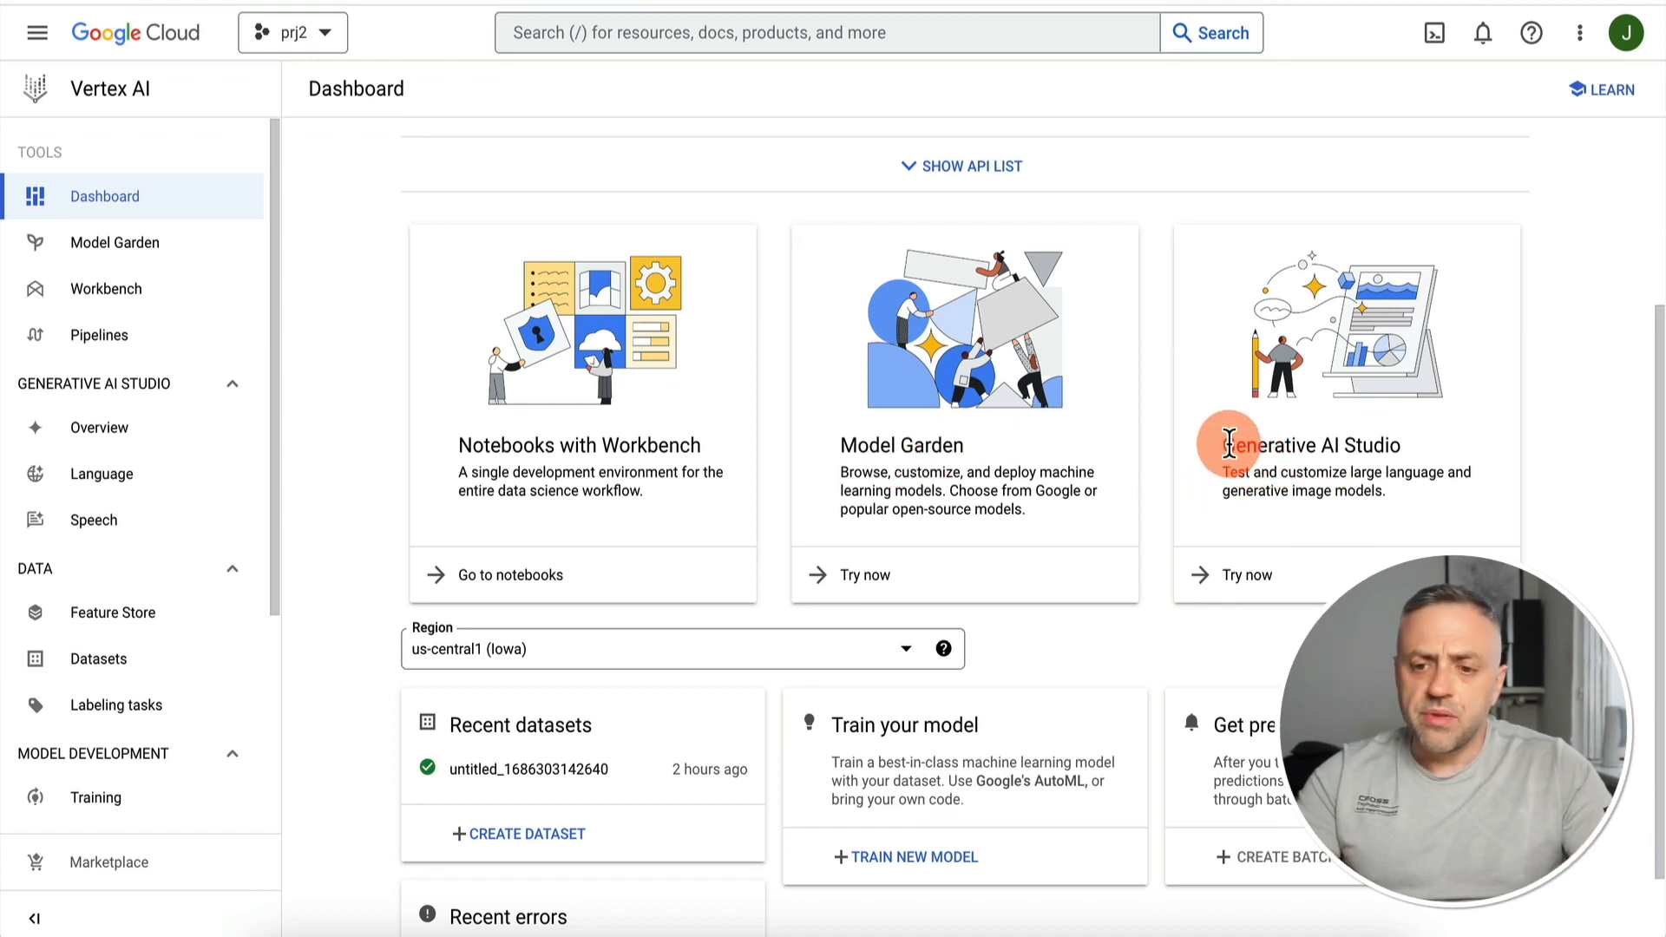
{"action": "scroll", "coordinate": [1056, 519], "scroll_direction": "down", "scroll_amount": 1}
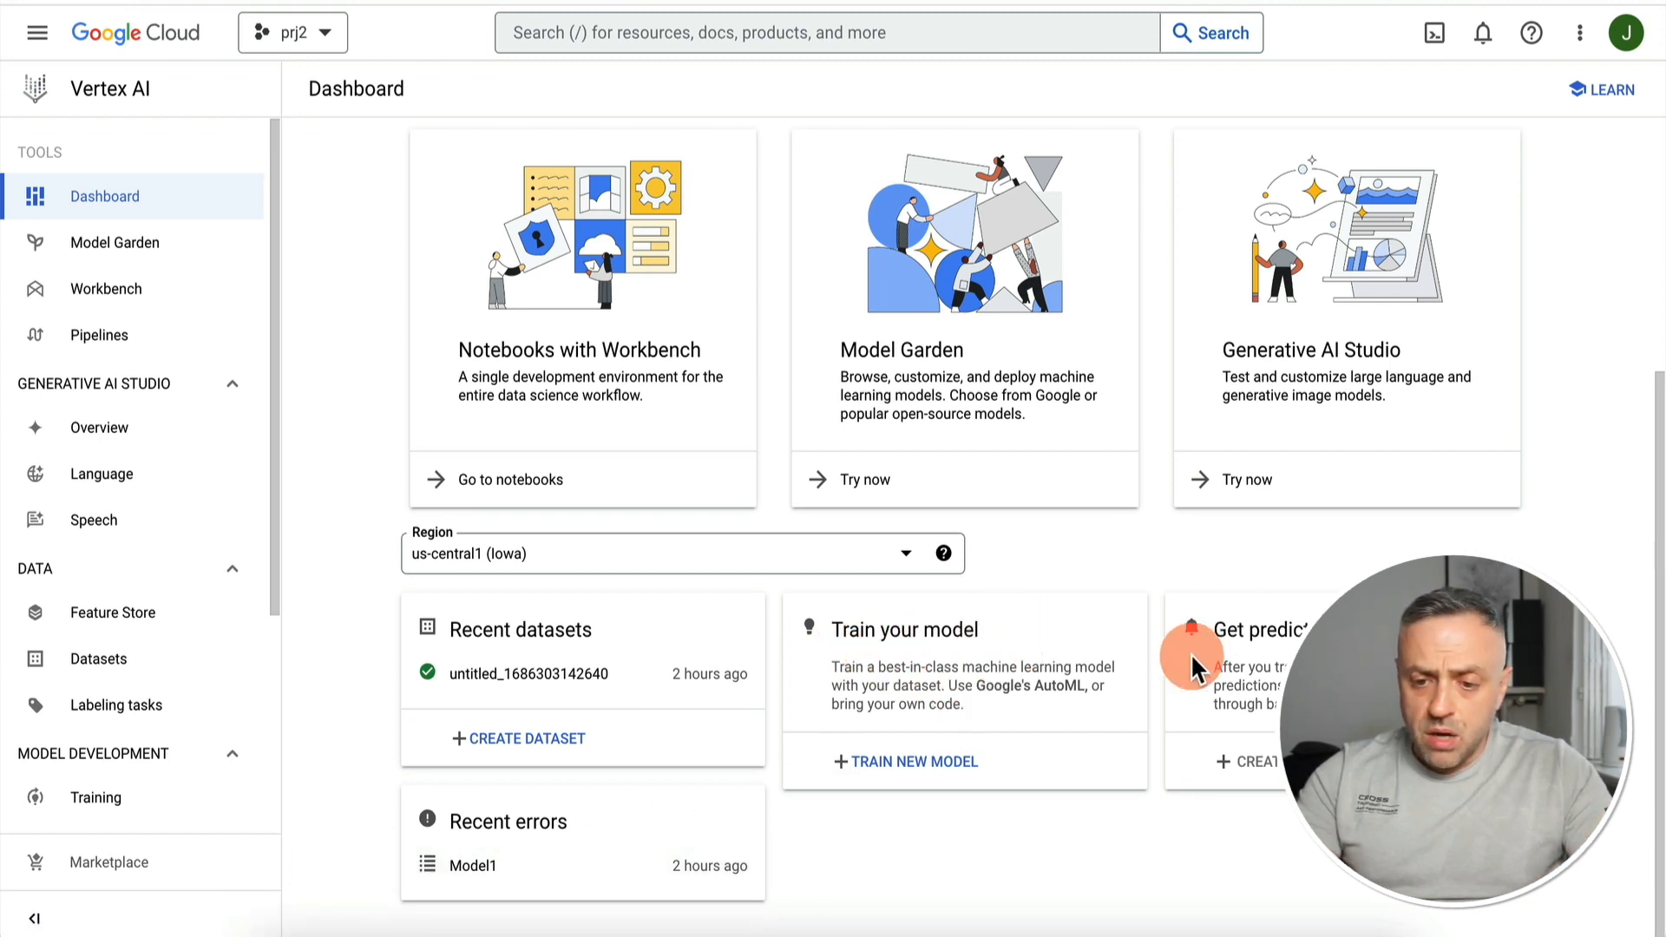
{"action": "scroll", "coordinate": [1281, 641], "scroll_direction": "up", "scroll_amount": 5}
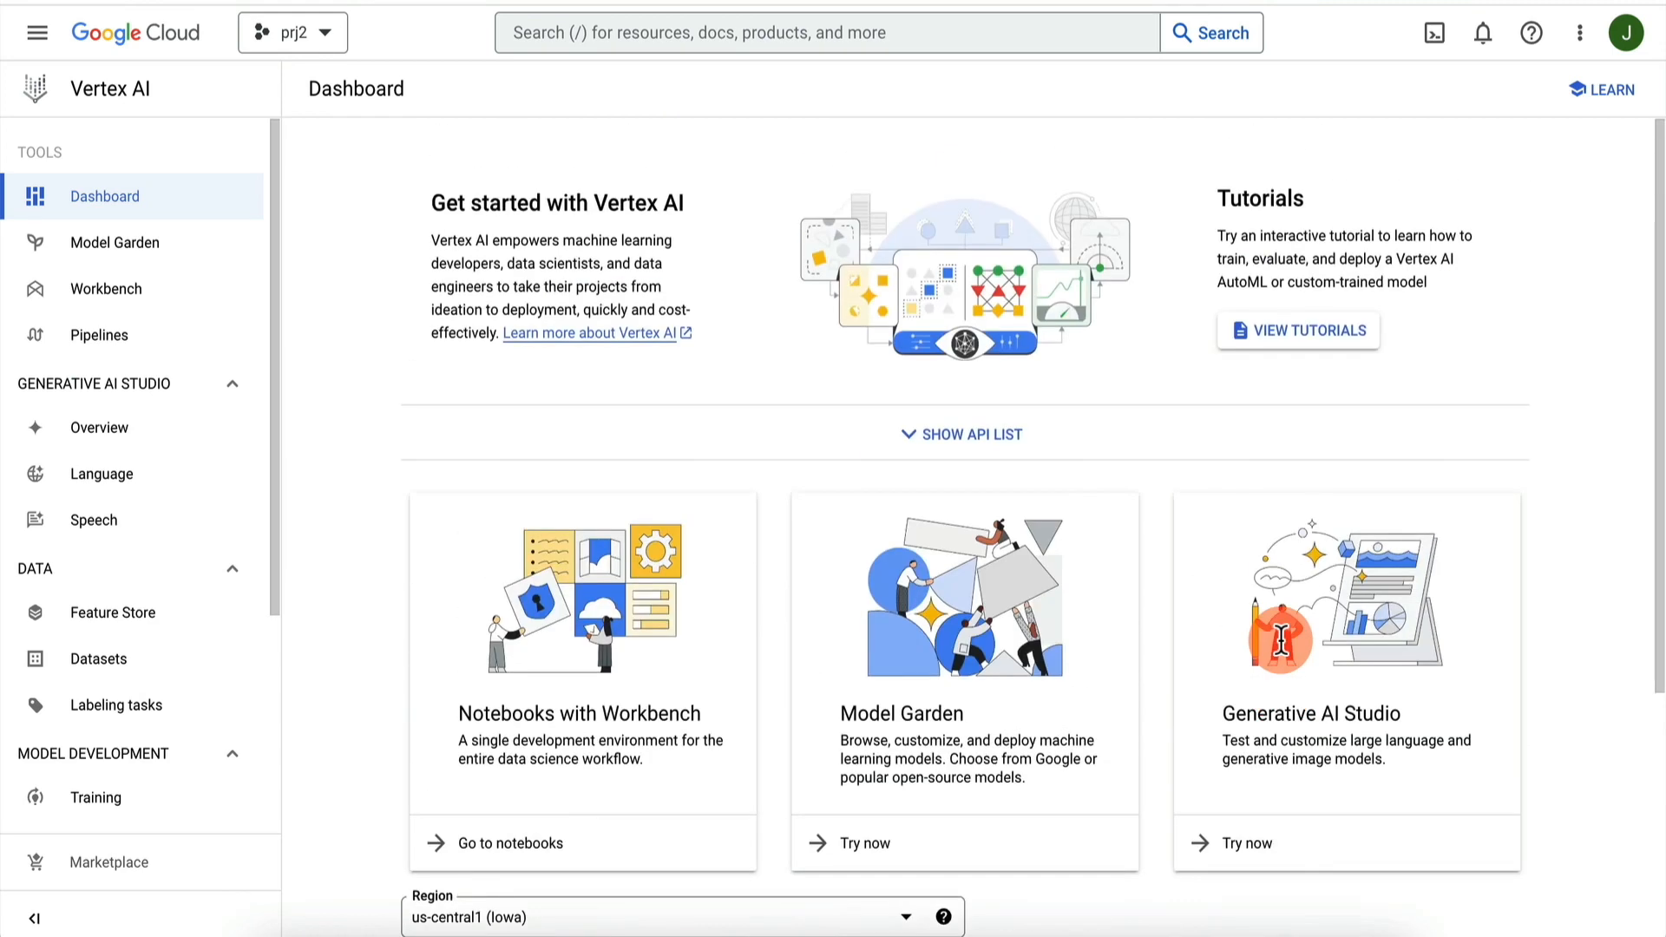
Open the Model Garden and browse its foundation models, fine-tunable models, task-specific solutions and LLM prompts
{"action": "left_click", "coordinate": [122, 244]}
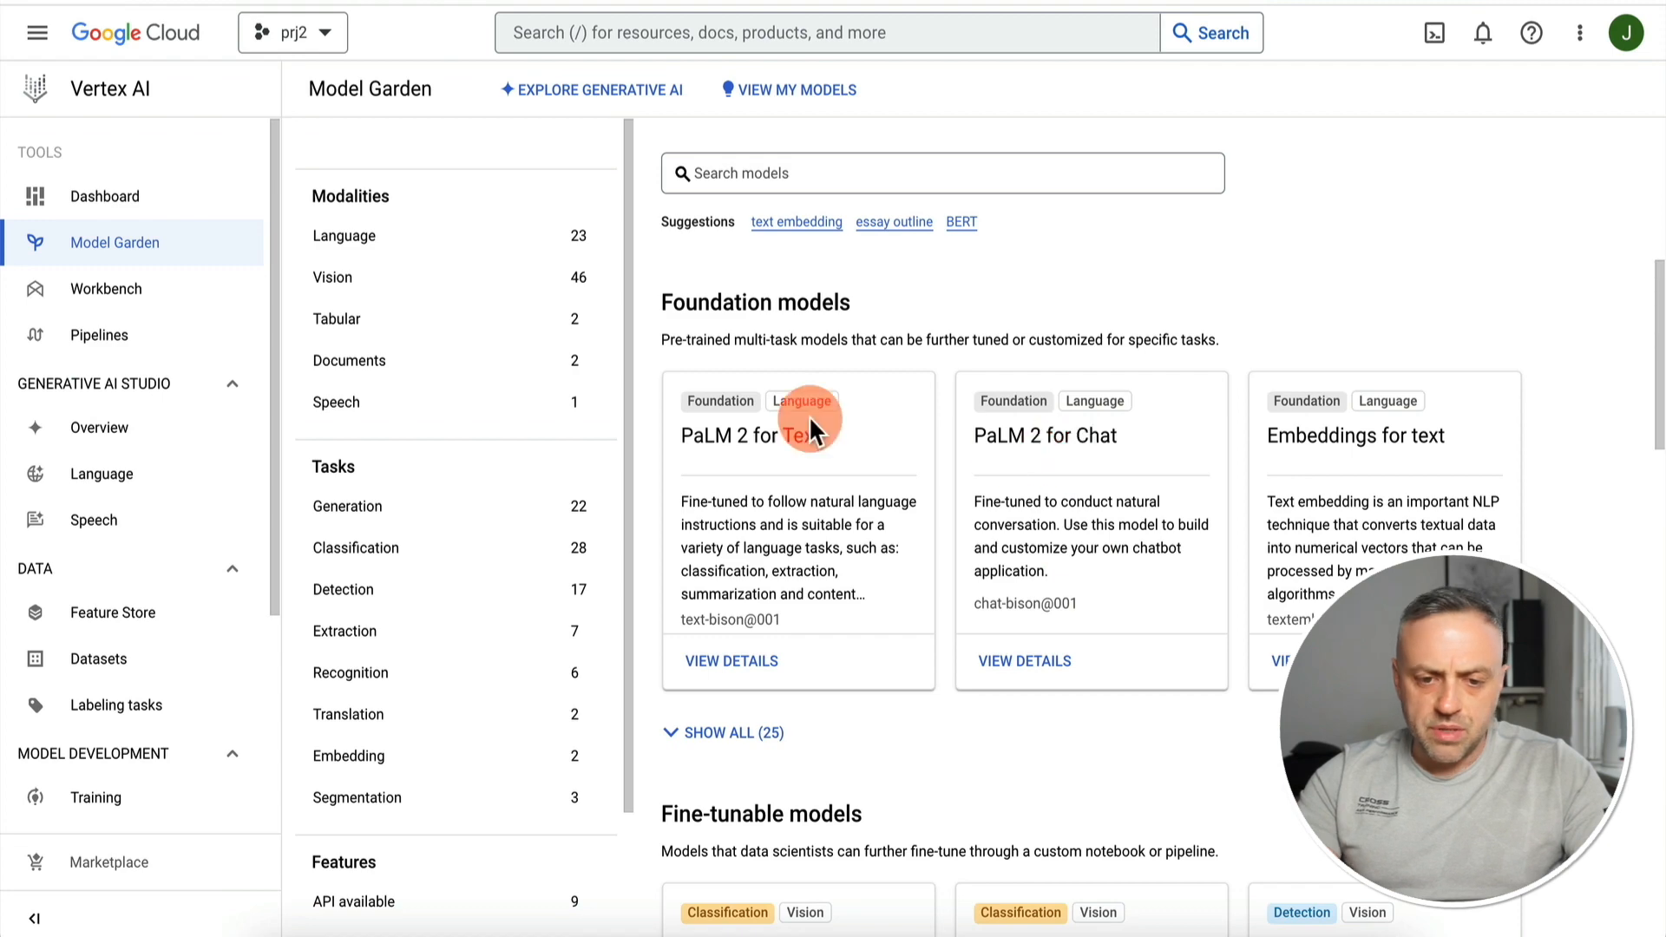
{"action": "scroll", "coordinate": [771, 499], "scroll_direction": "down", "scroll_amount": 4}
{"action": "scroll", "coordinate": [771, 499], "scroll_direction": "down", "scroll_amount": 1}
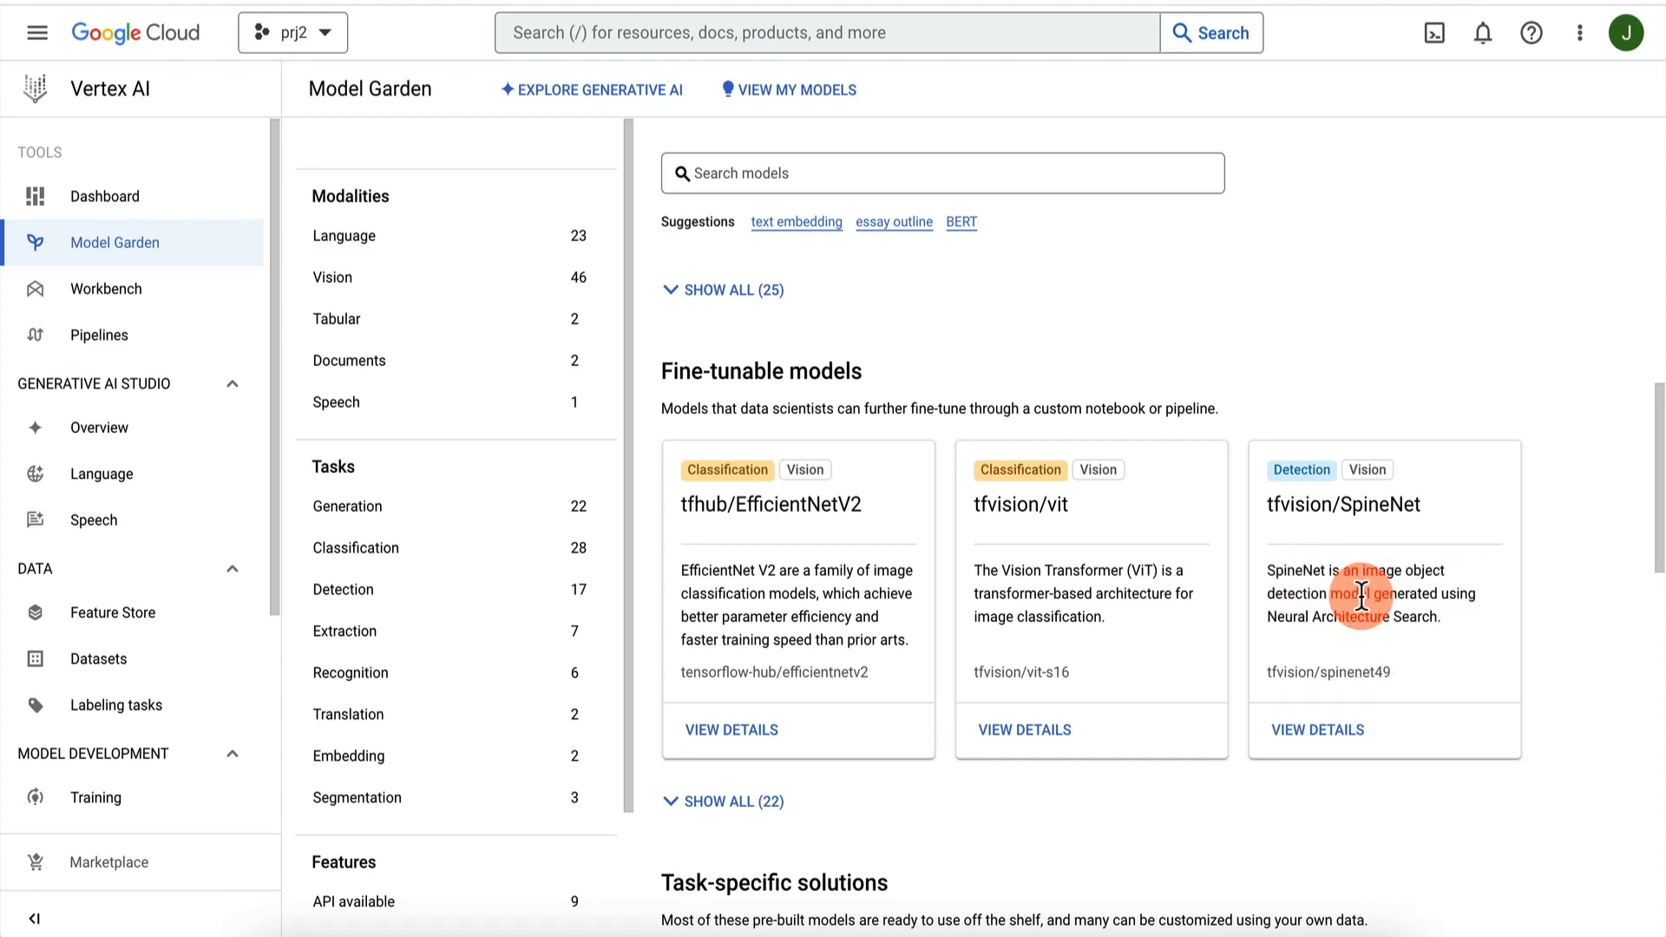
{"action": "scroll", "coordinate": [1114, 638], "scroll_direction": "down", "scroll_amount": 4}
{"action": "scroll", "coordinate": [1111, 633], "scroll_direction": "down", "scroll_amount": 2}
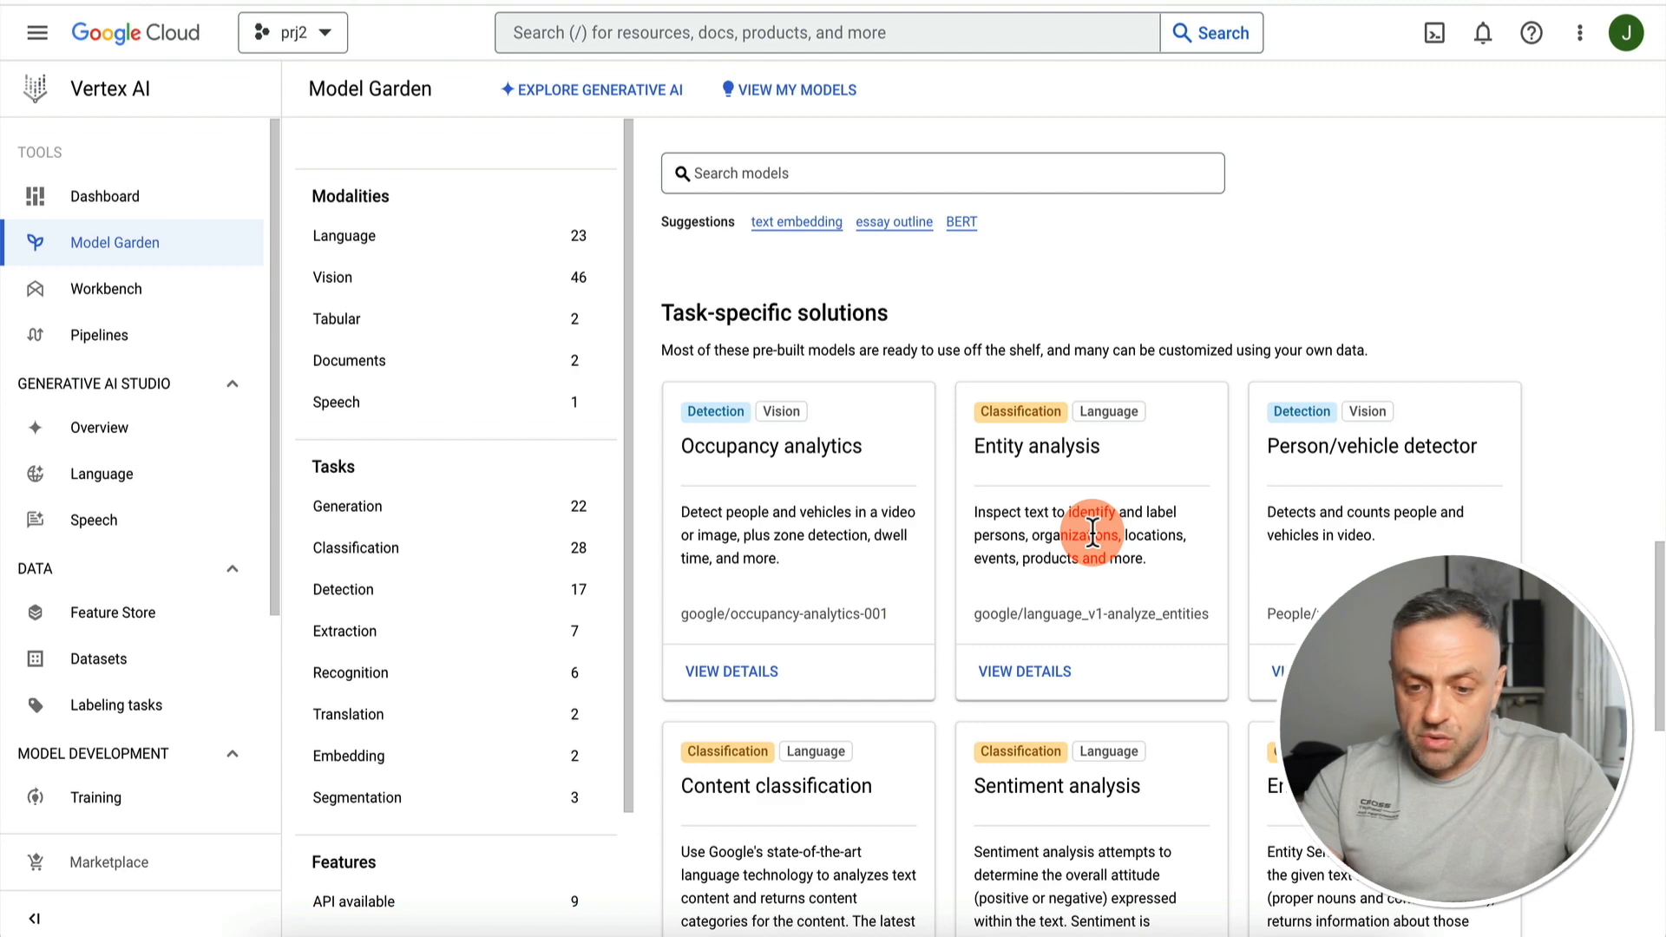
{"action": "scroll", "coordinate": [1093, 529], "scroll_direction": "down", "scroll_amount": 8}
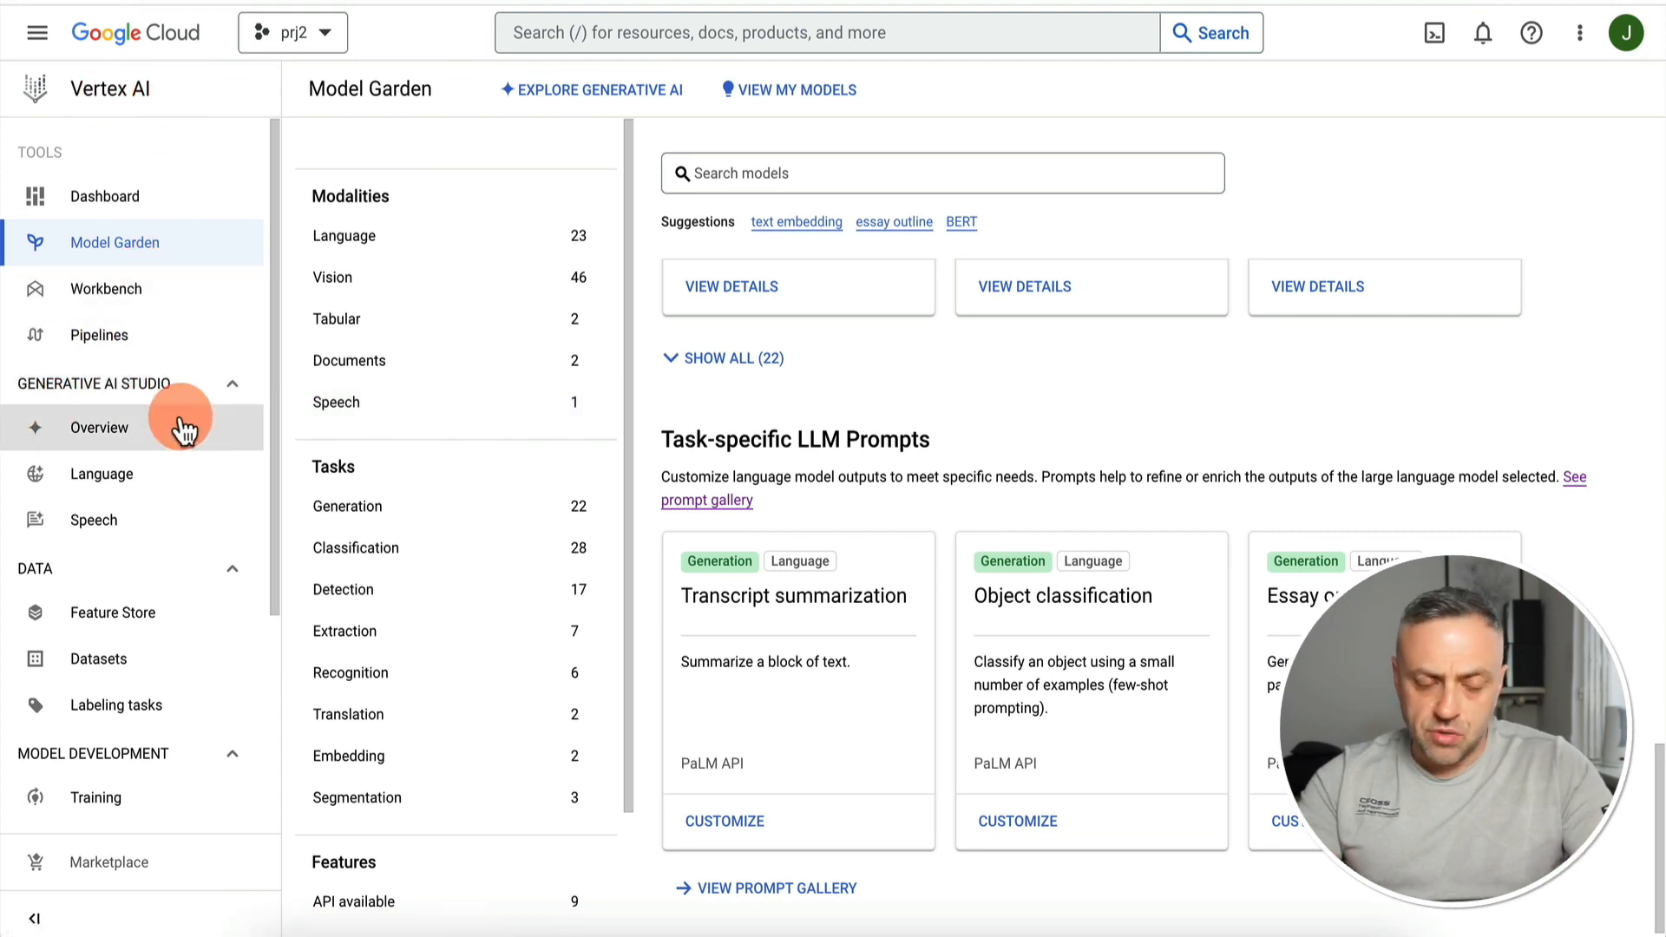
View the Generative AI Studio overview and browse the prompt examples in its Language section
{"action": "left_click", "coordinate": [159, 443]}
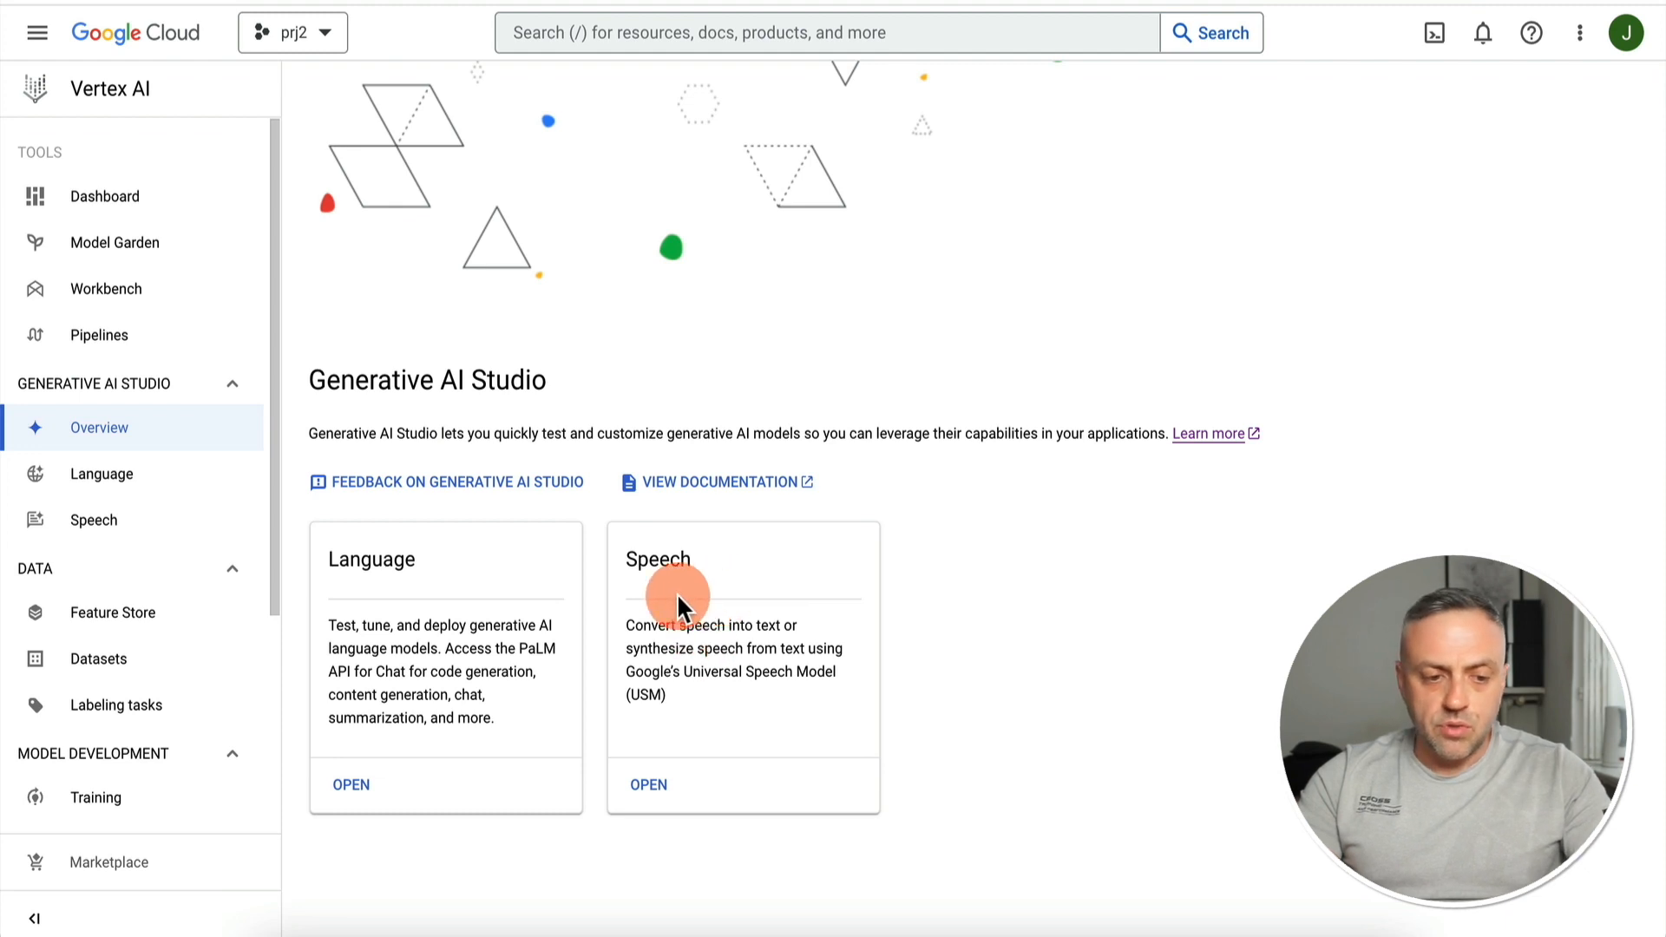
{"action": "left_click", "coordinate": [162, 495]}
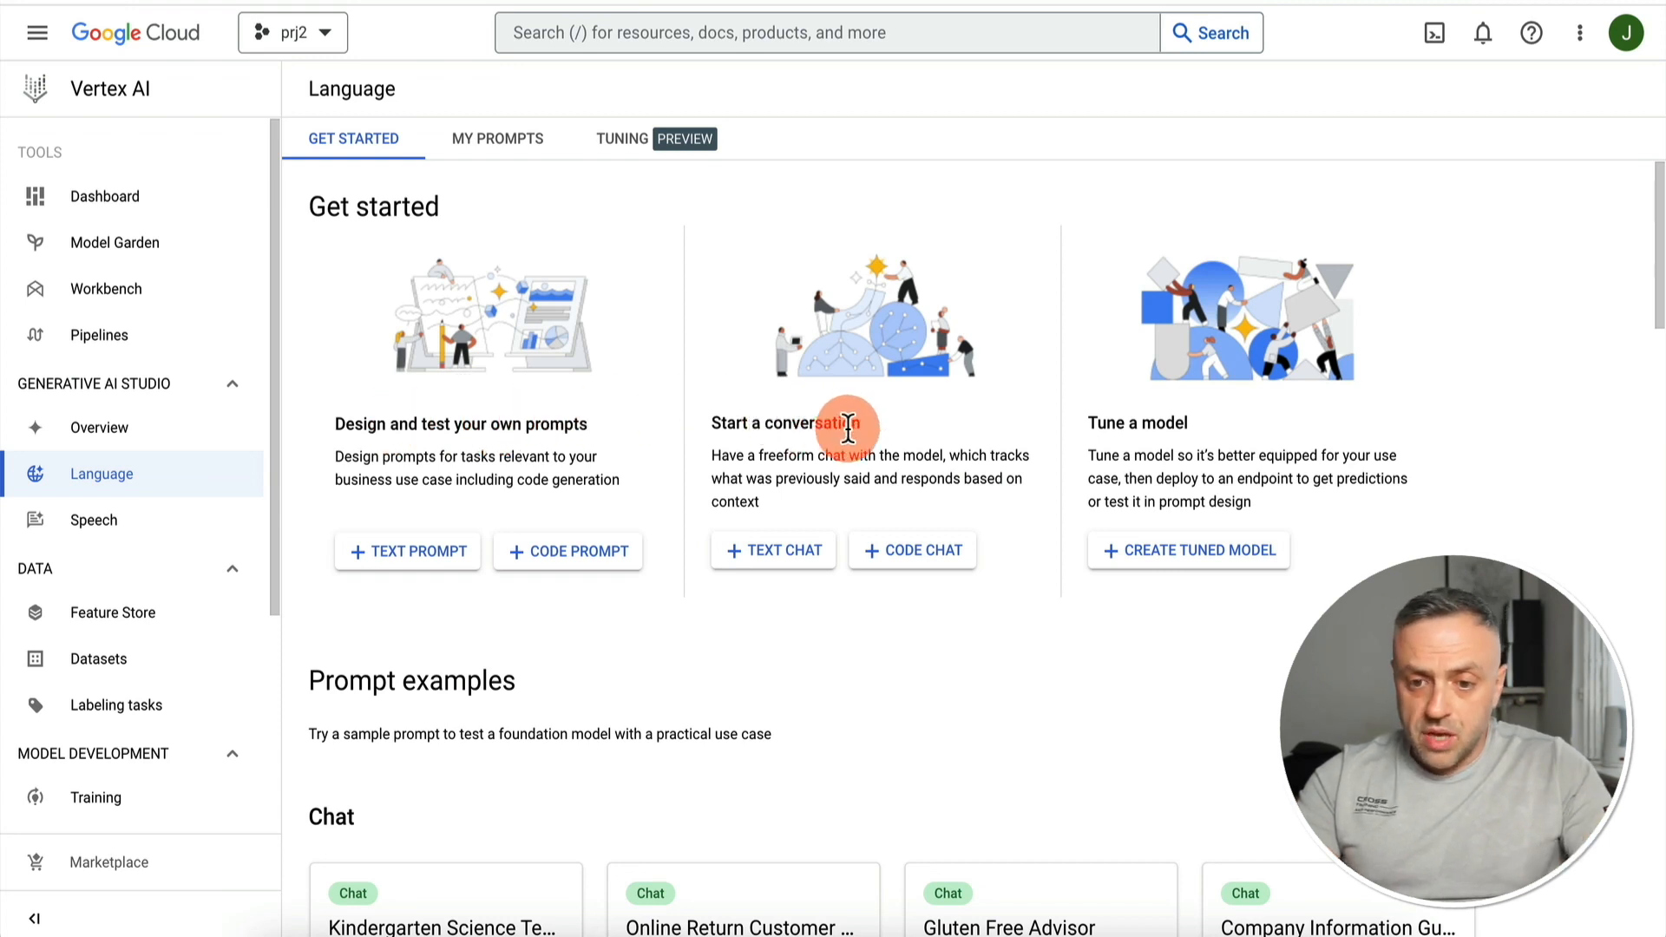
{"action": "scroll", "coordinate": [1159, 422], "scroll_direction": "down", "scroll_amount": 5}
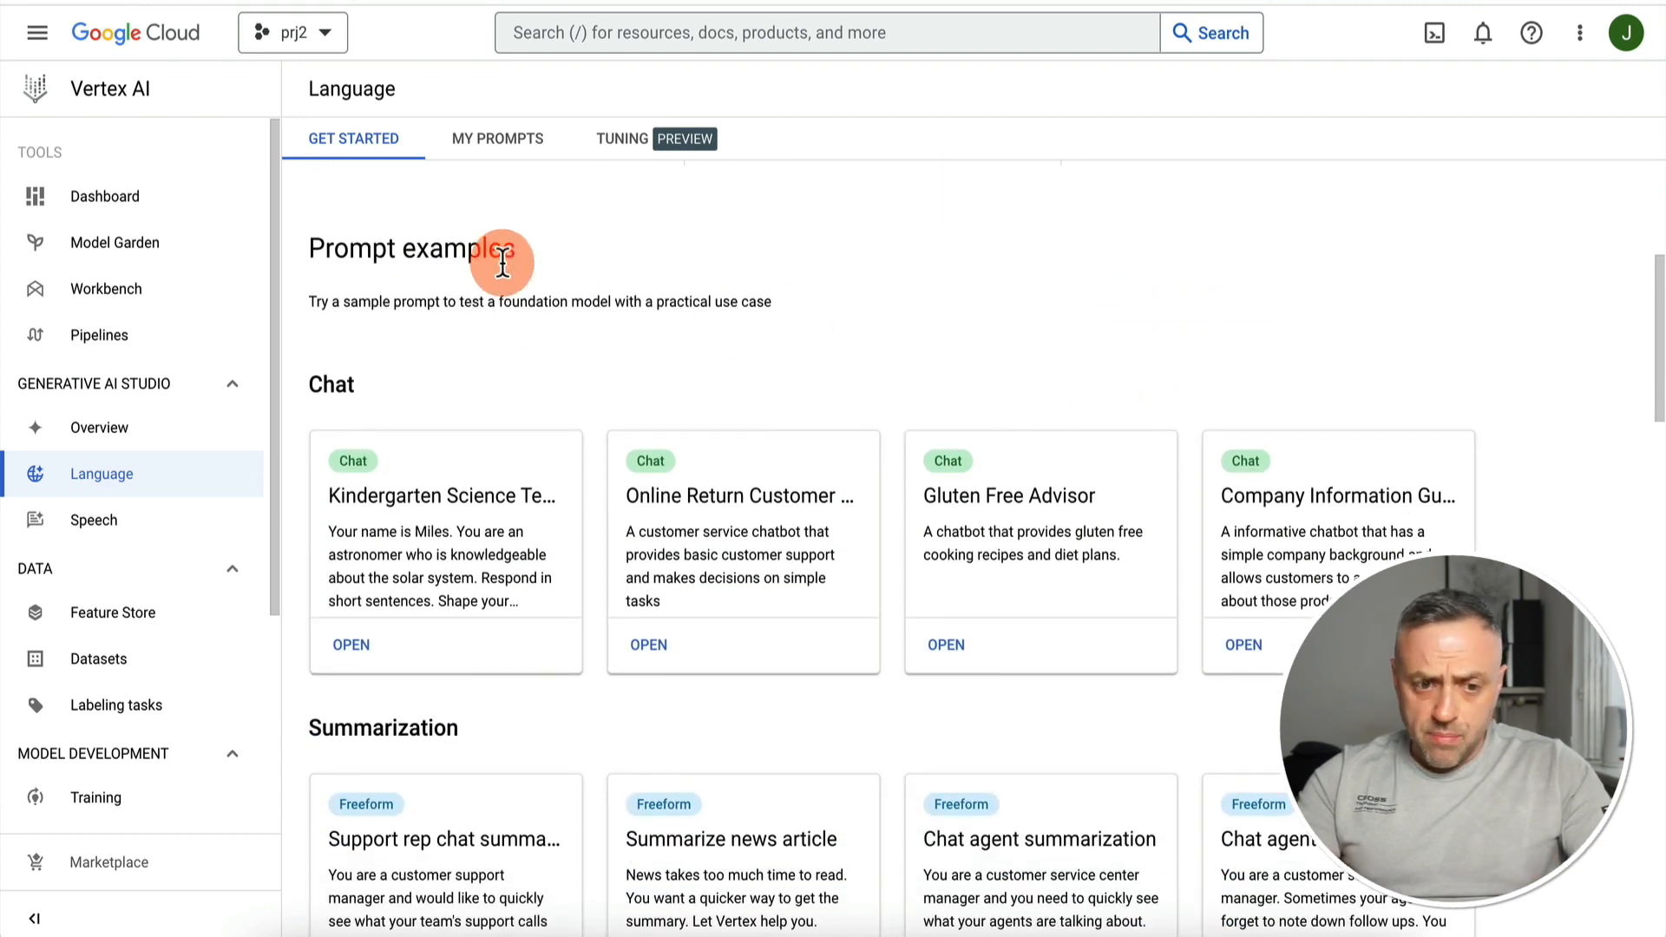
{"action": "scroll", "coordinate": [461, 361], "scroll_direction": "down", "scroll_amount": 1}
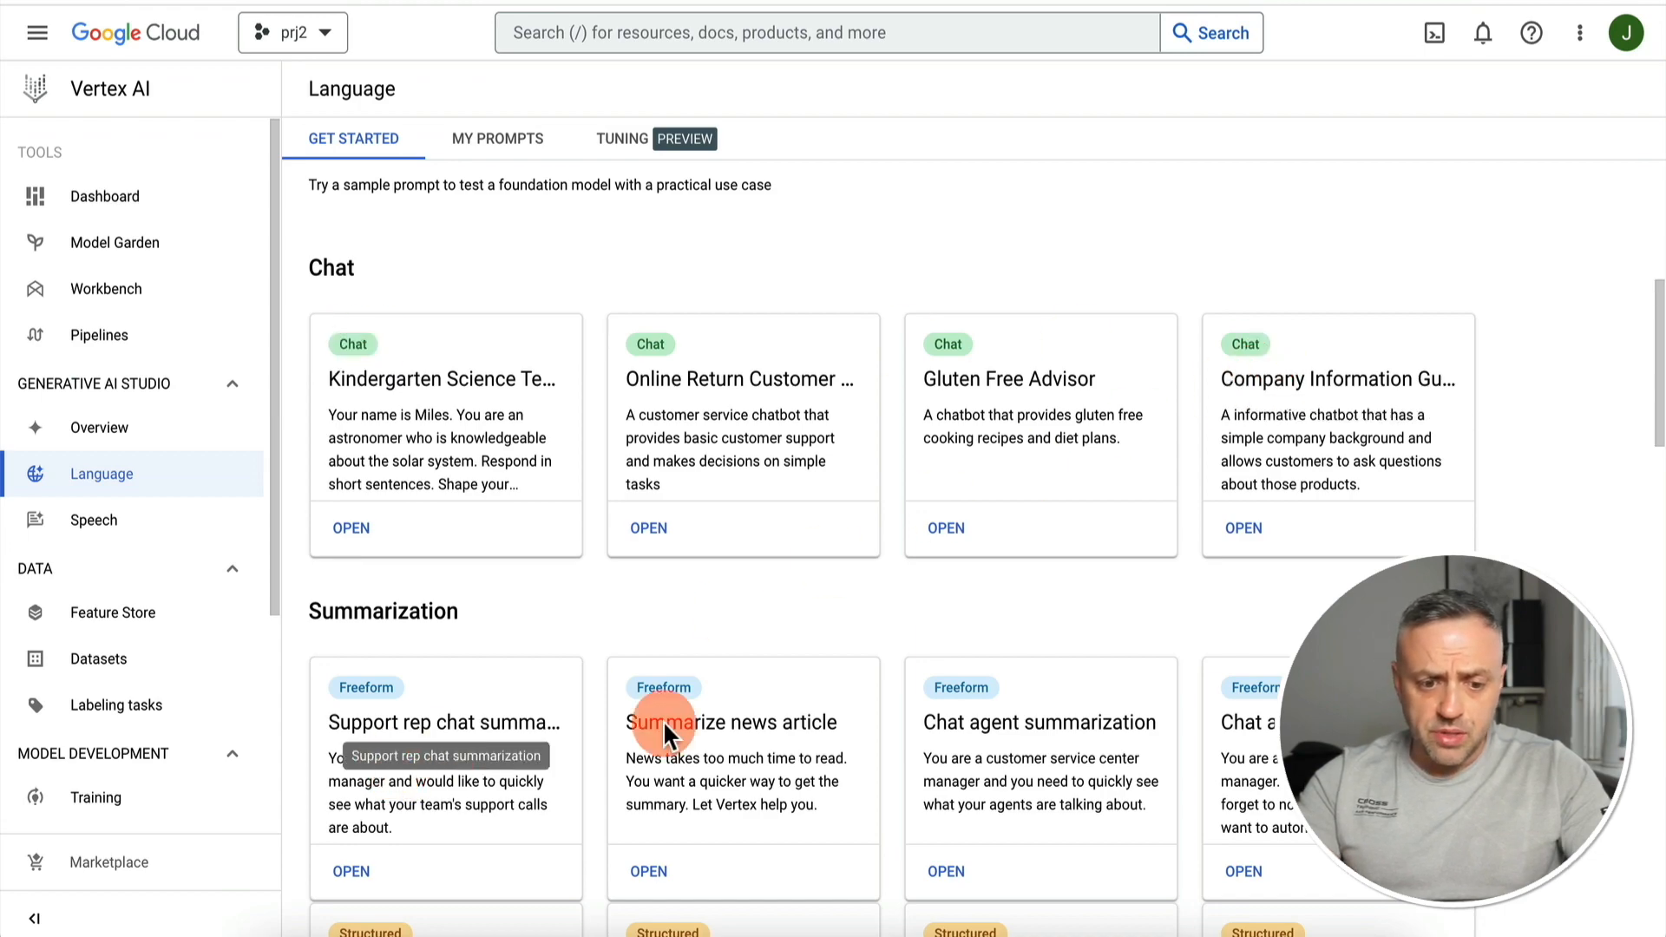
{"action": "scroll", "coordinate": [419, 590], "scroll_direction": "down", "scroll_amount": 4}
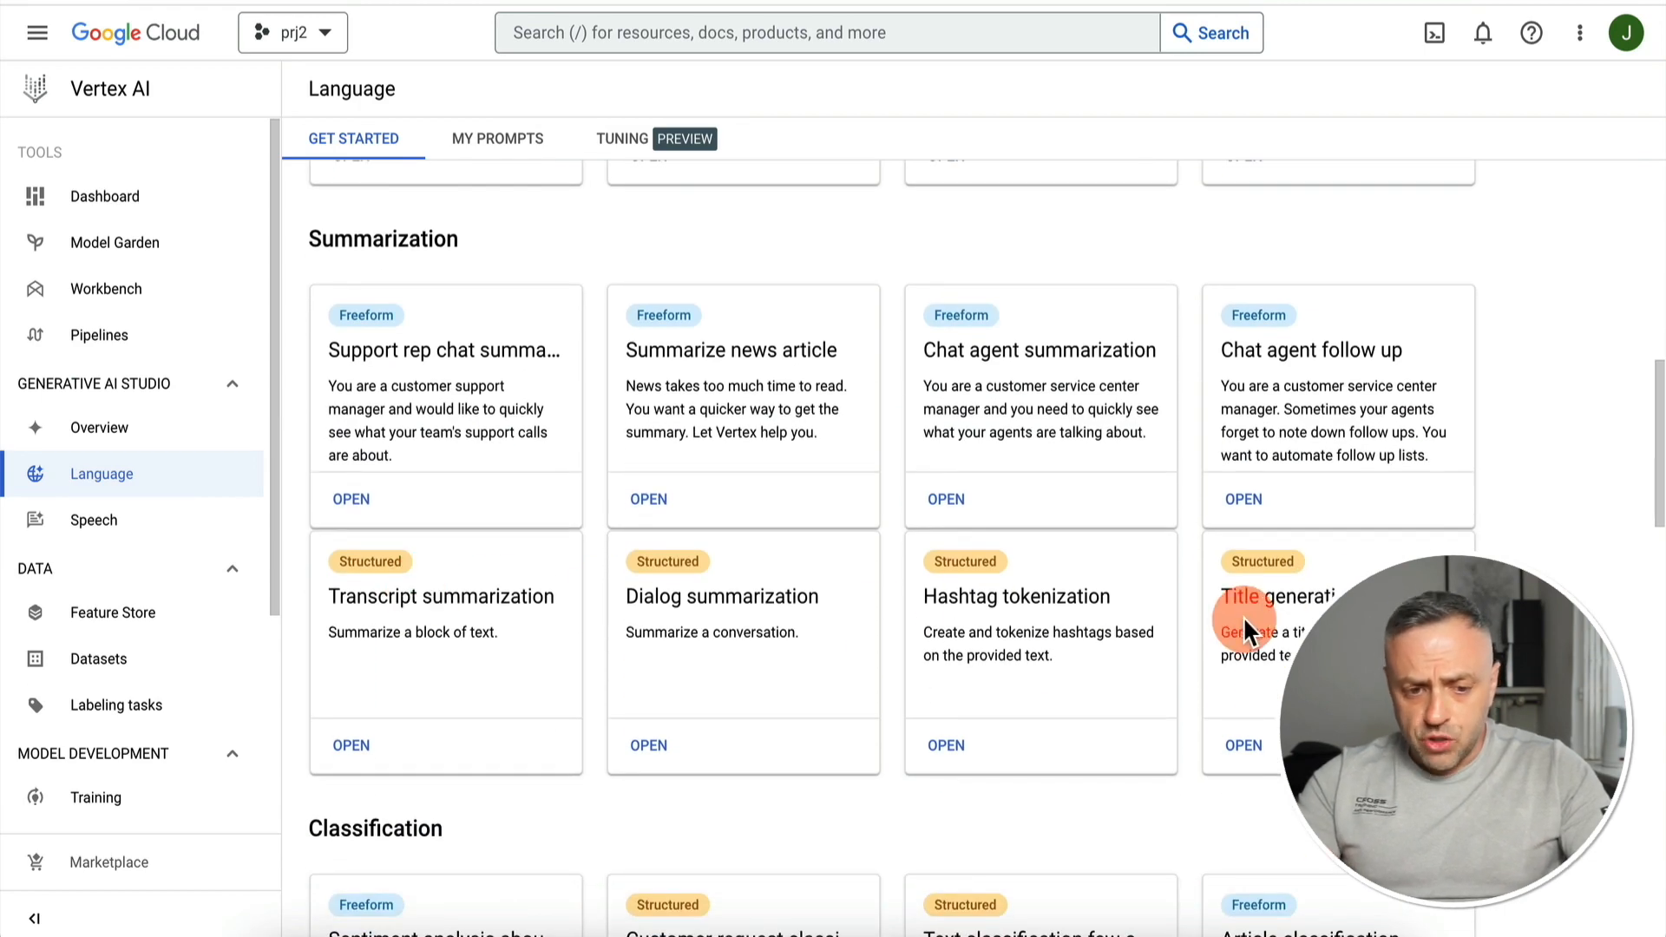
{"action": "scroll", "coordinate": [1243, 616], "scroll_direction": "down", "scroll_amount": 15}
{"action": "scroll", "coordinate": [1242, 616], "scroll_direction": "up", "scroll_amount": 18}
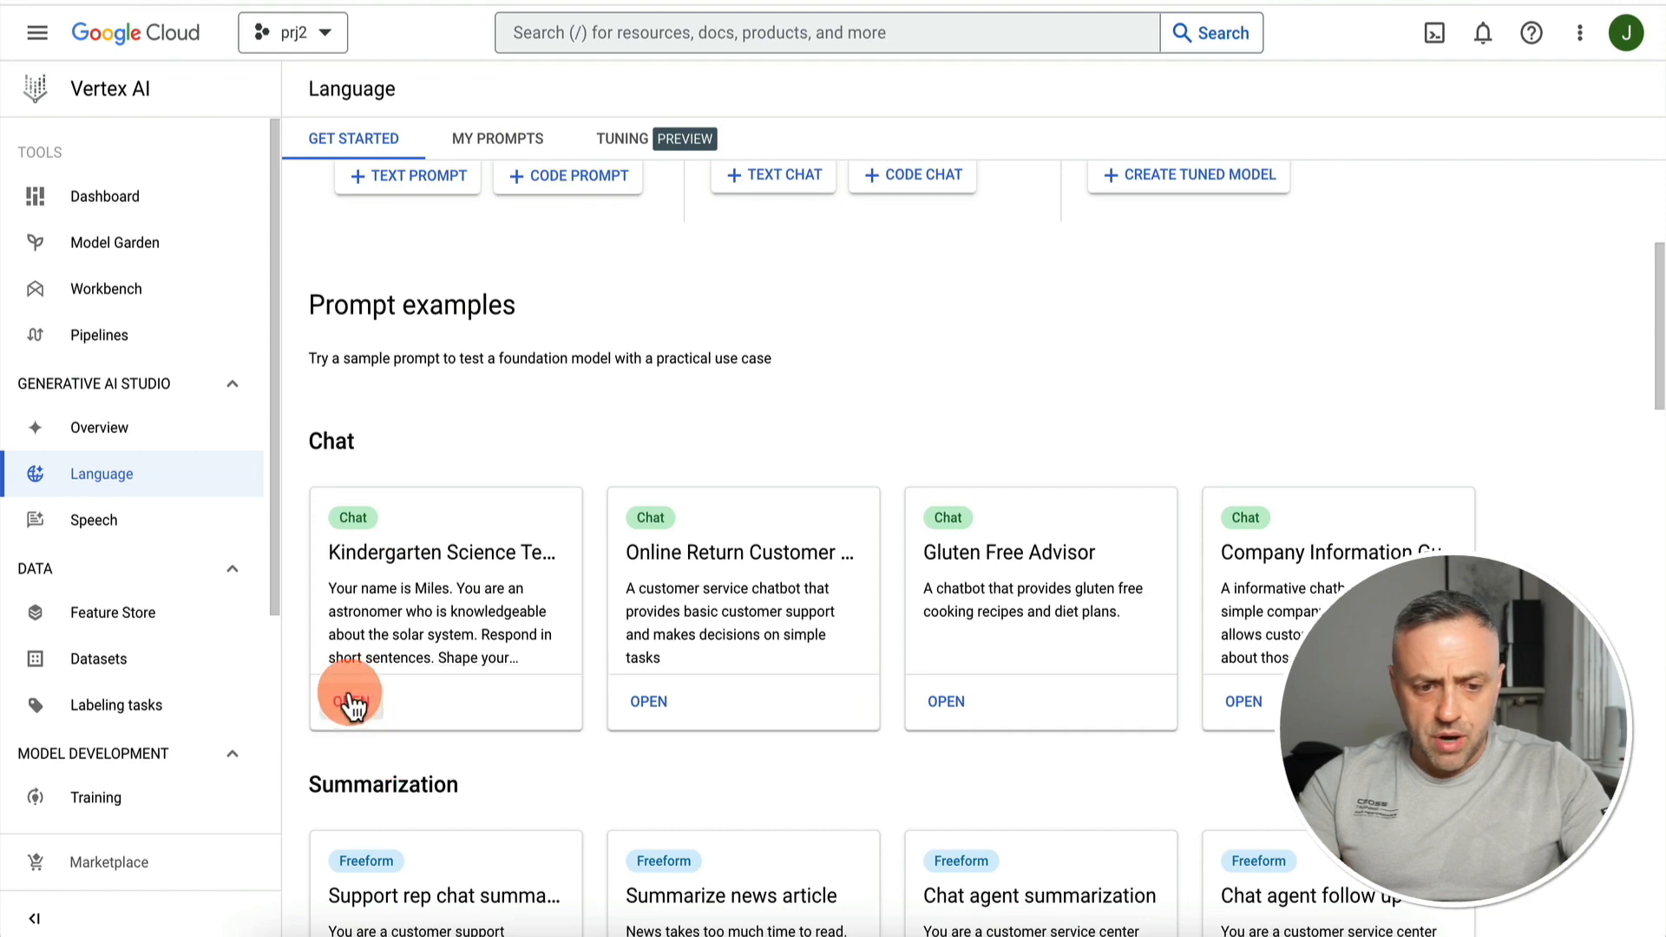
Open the Kindergarten Science Teacher chat example and highlight its full context text
{"action": "left_click", "coordinate": [348, 695]}
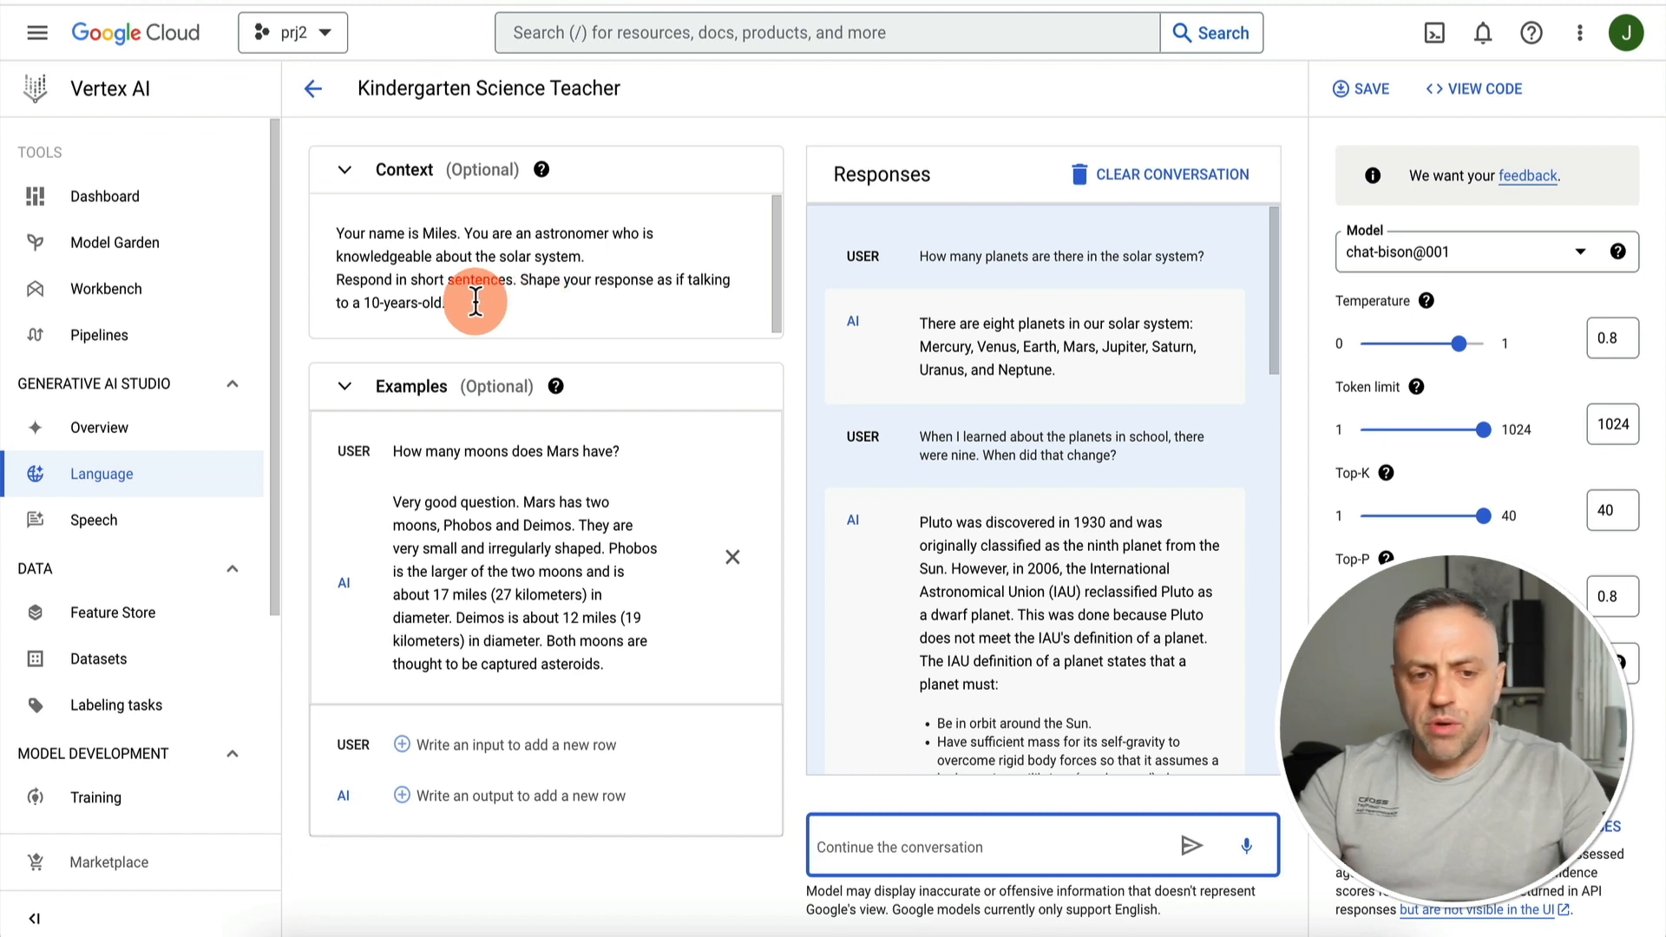
{"action": "left_click", "coordinate": [461, 302]}
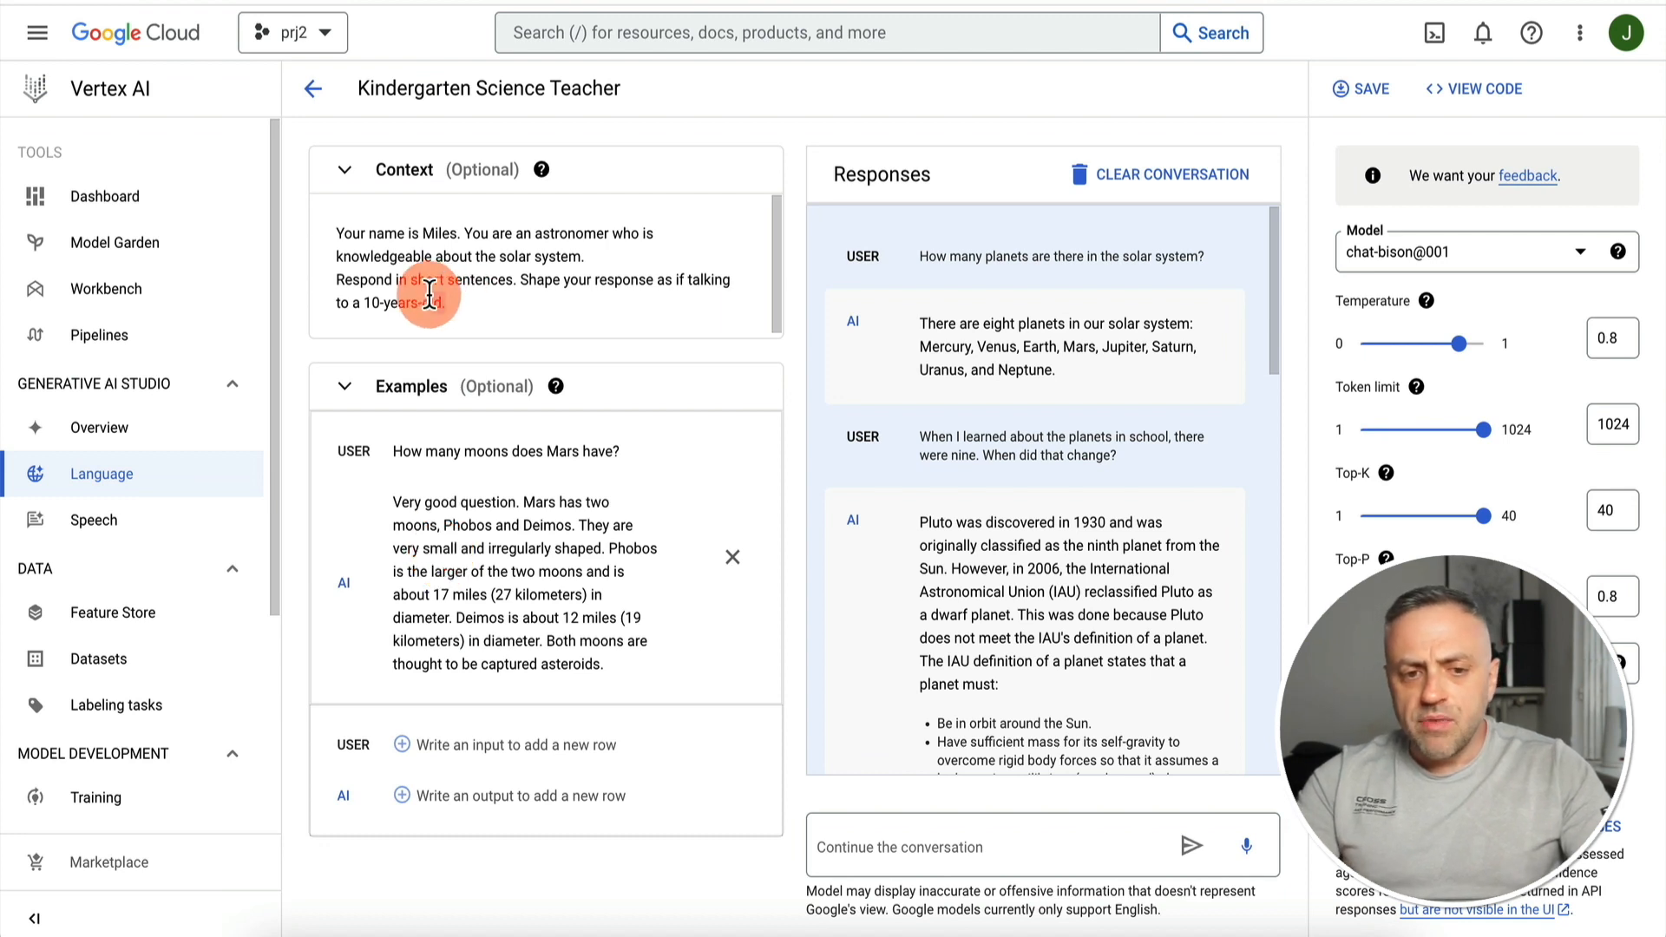
{"action": "left_click_drag", "start_coordinate": [469, 330], "coordinate": [328, 234]}
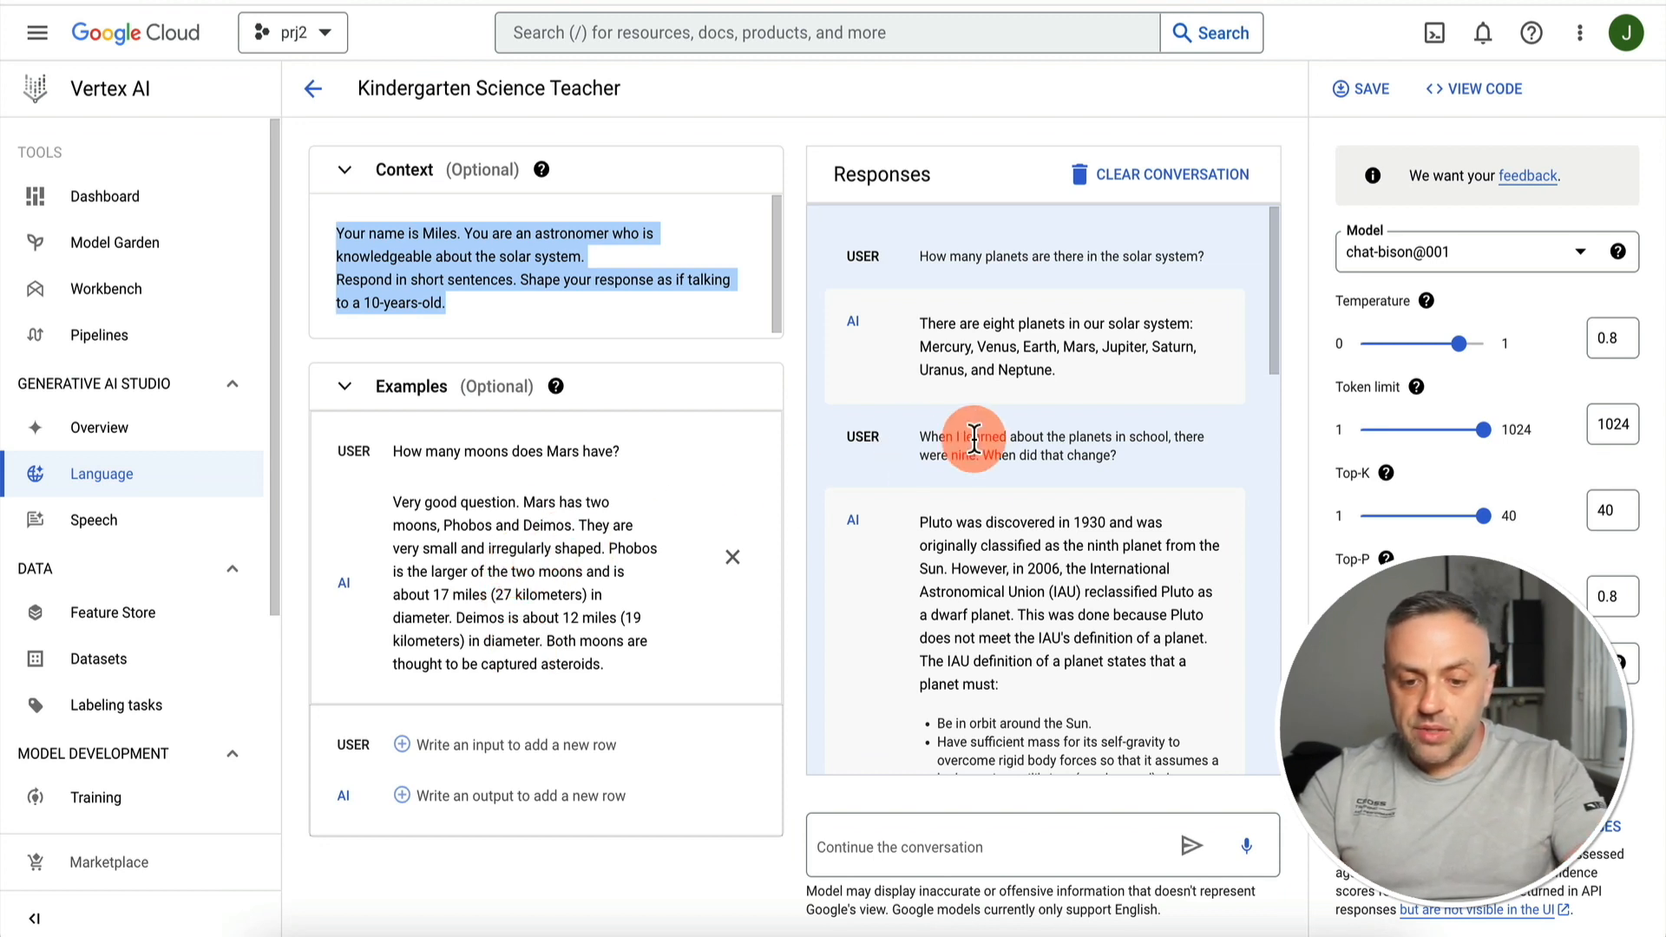
Ask the chat model "How hot does the Sun get?" in the conversation
{"action": "left_click", "coordinate": [913, 847]}
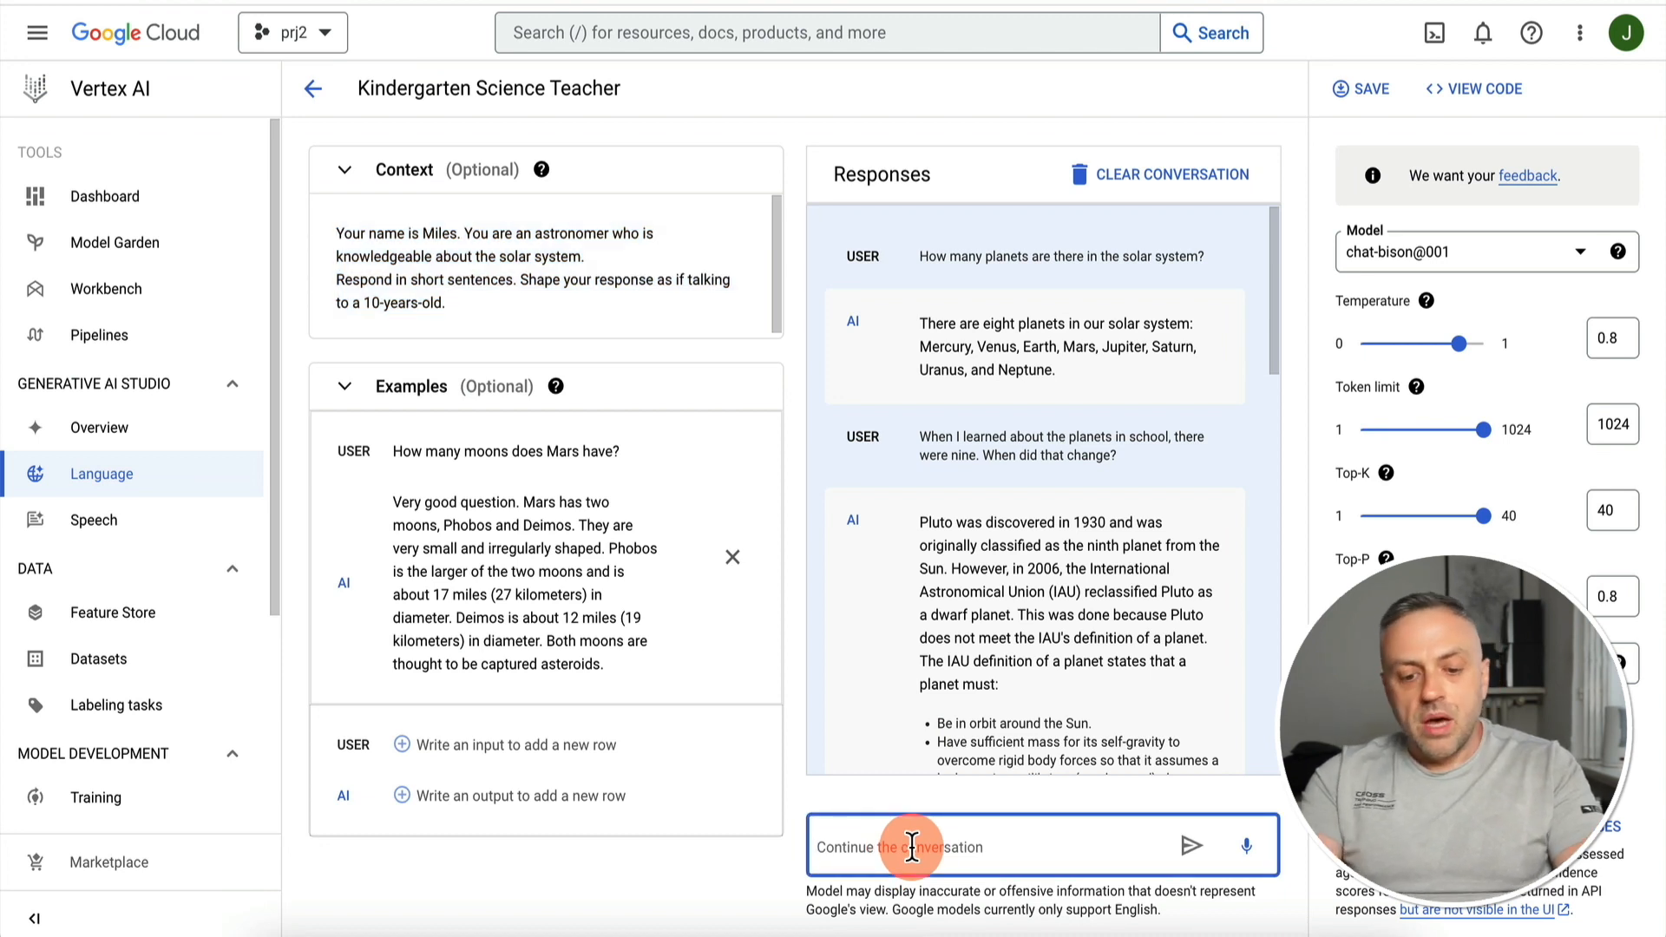
{"action": "type", "text": "How h"}
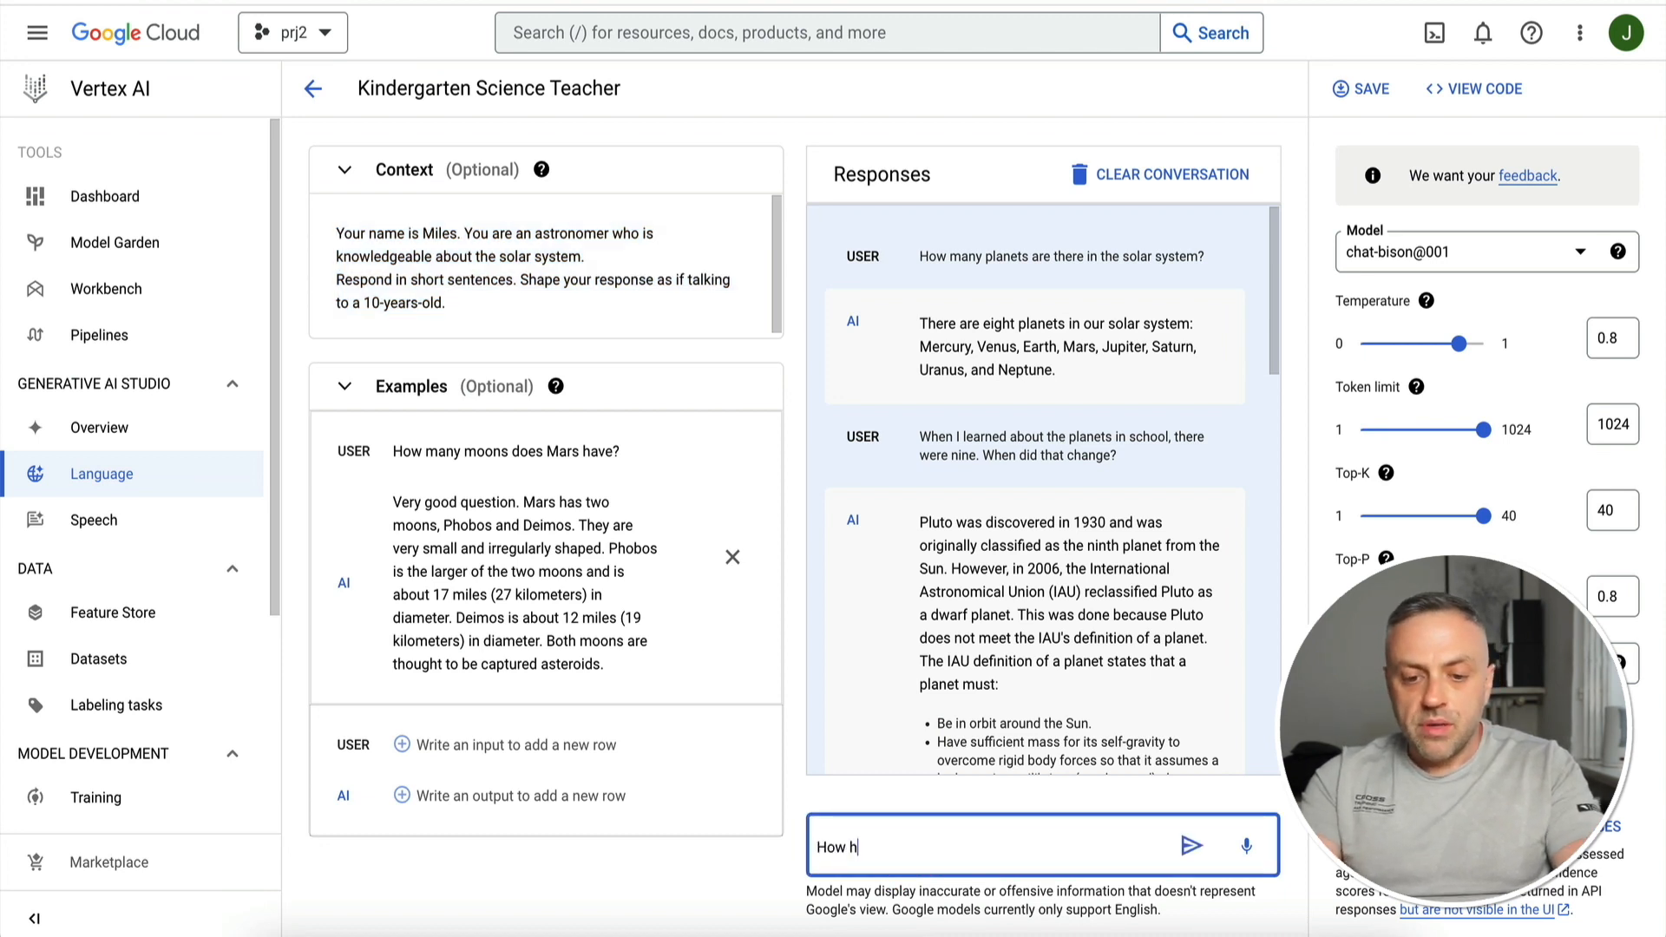
{"action": "type", "text": "ot does the Sun get?"}
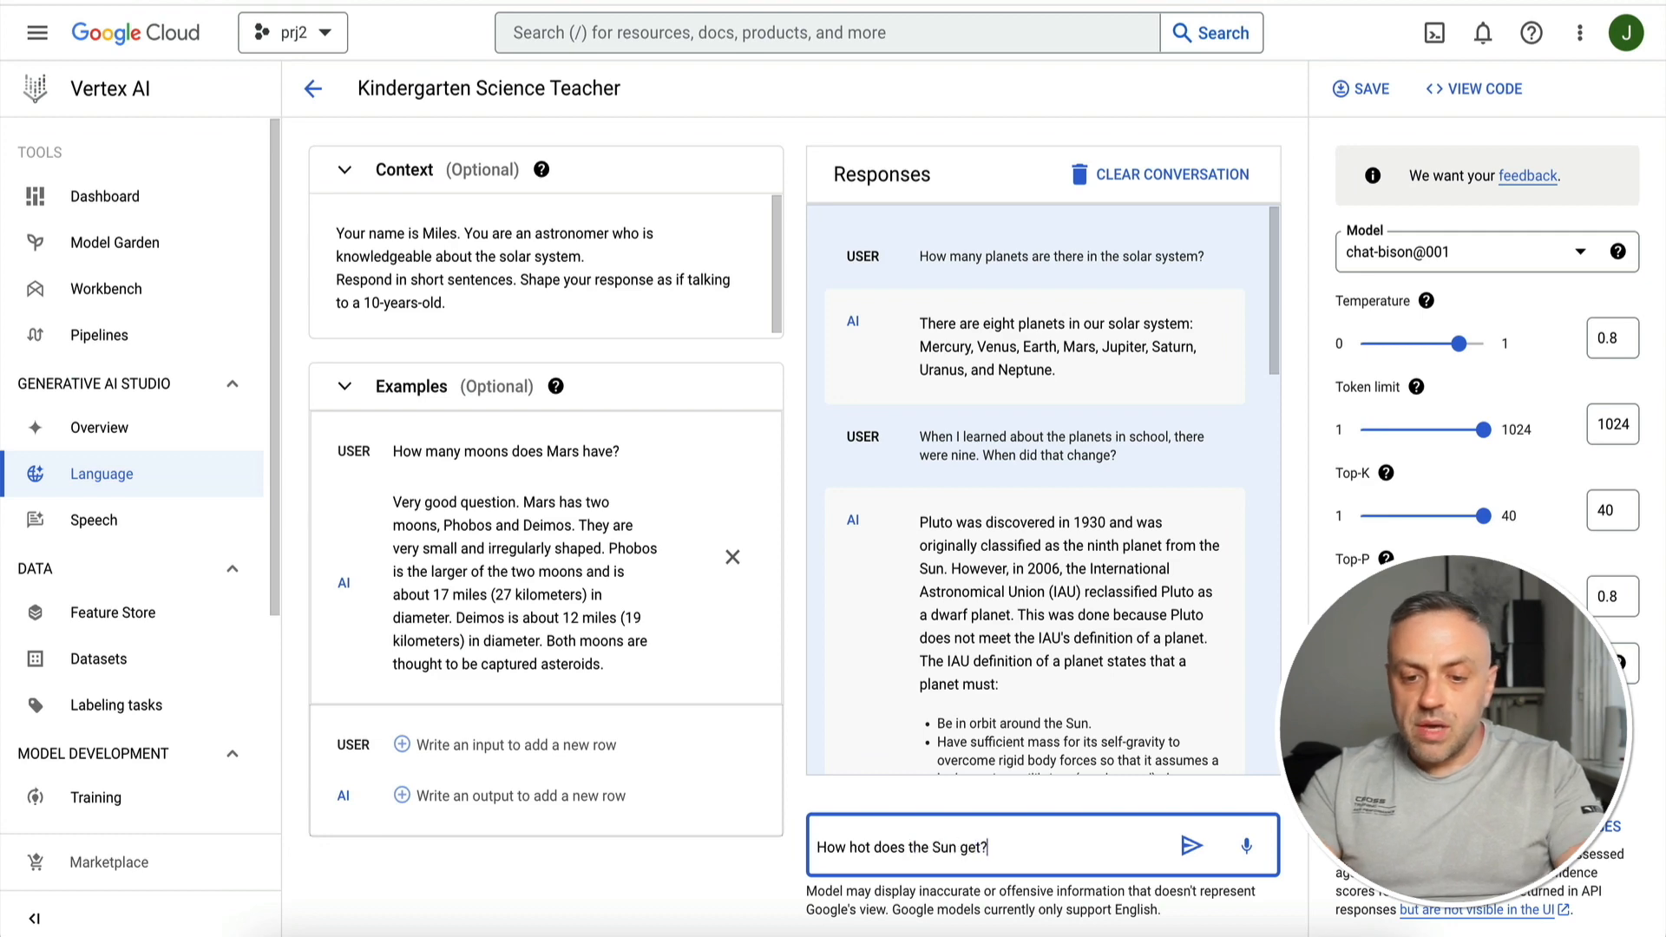
{"action": "left_click", "coordinate": [1190, 847]}
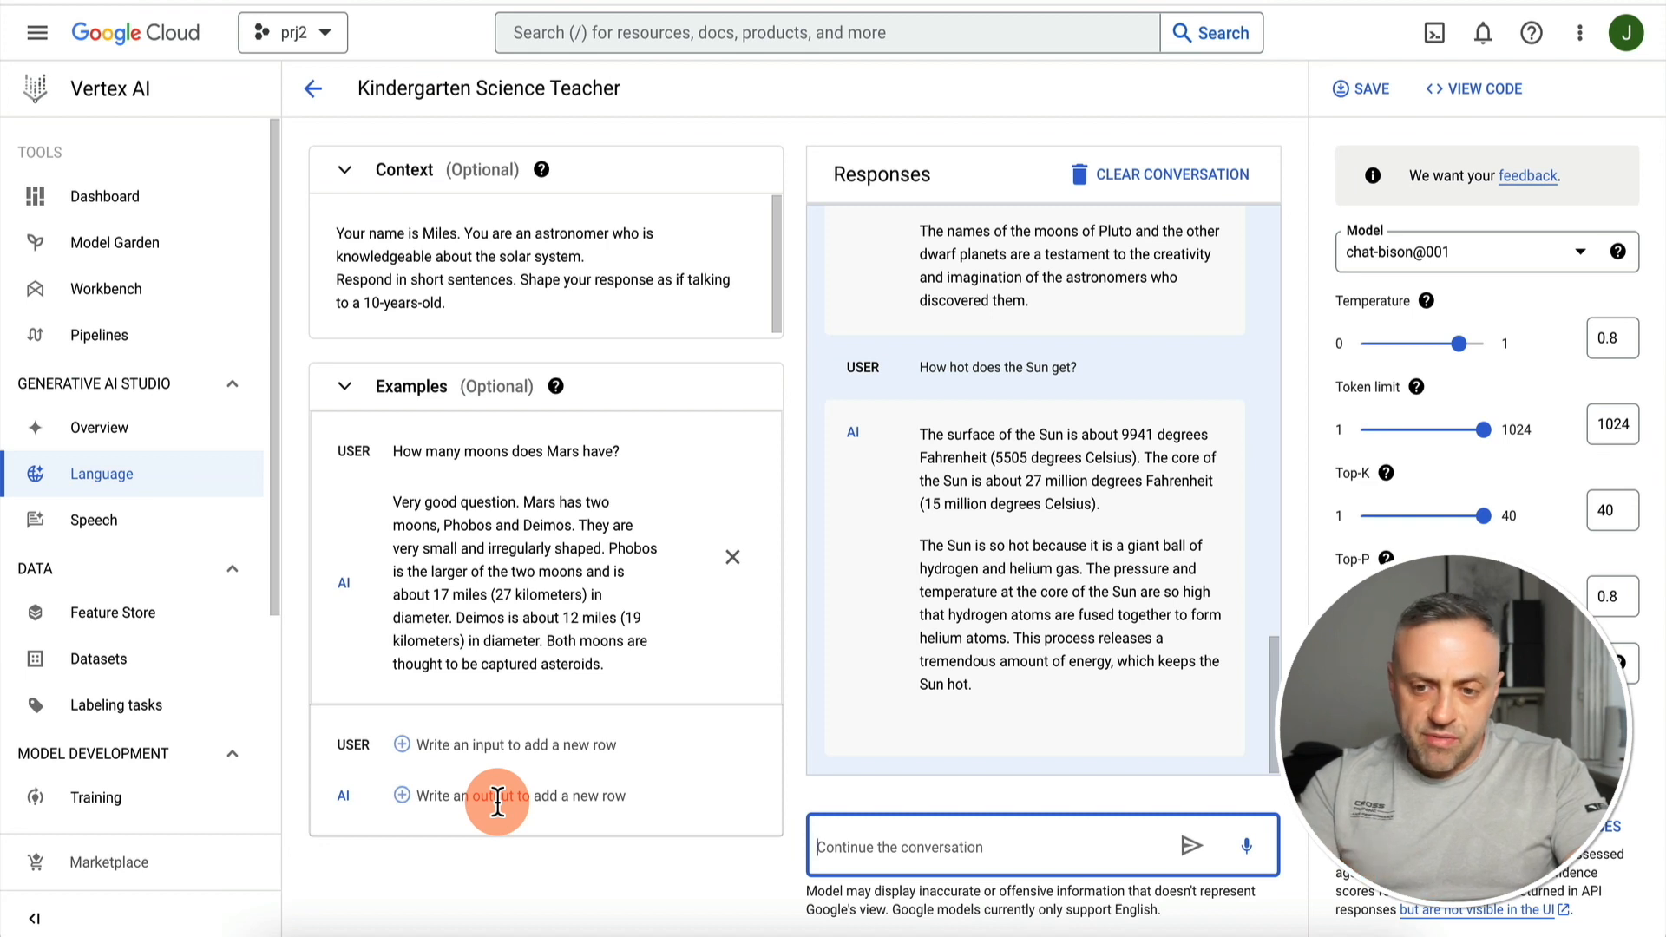
Try the codechat-bison@001 model for this conversation and switch back to chat-bison@001
{"action": "left_click", "coordinate": [1489, 256]}
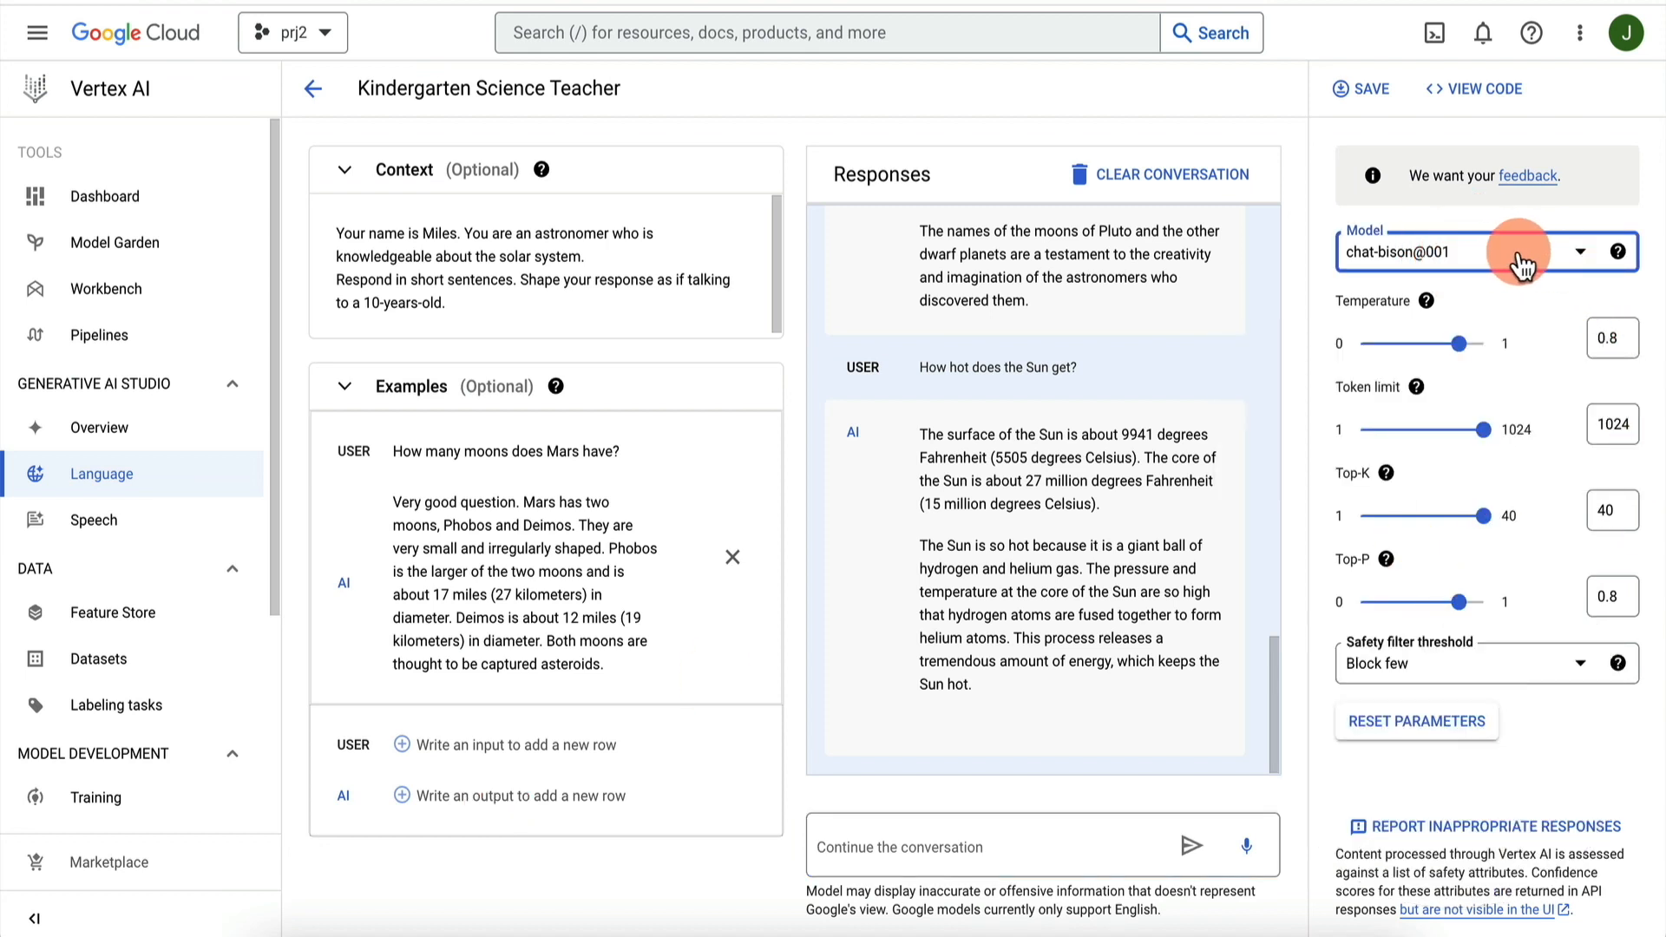
{"action": "left_click", "coordinate": [1518, 260]}
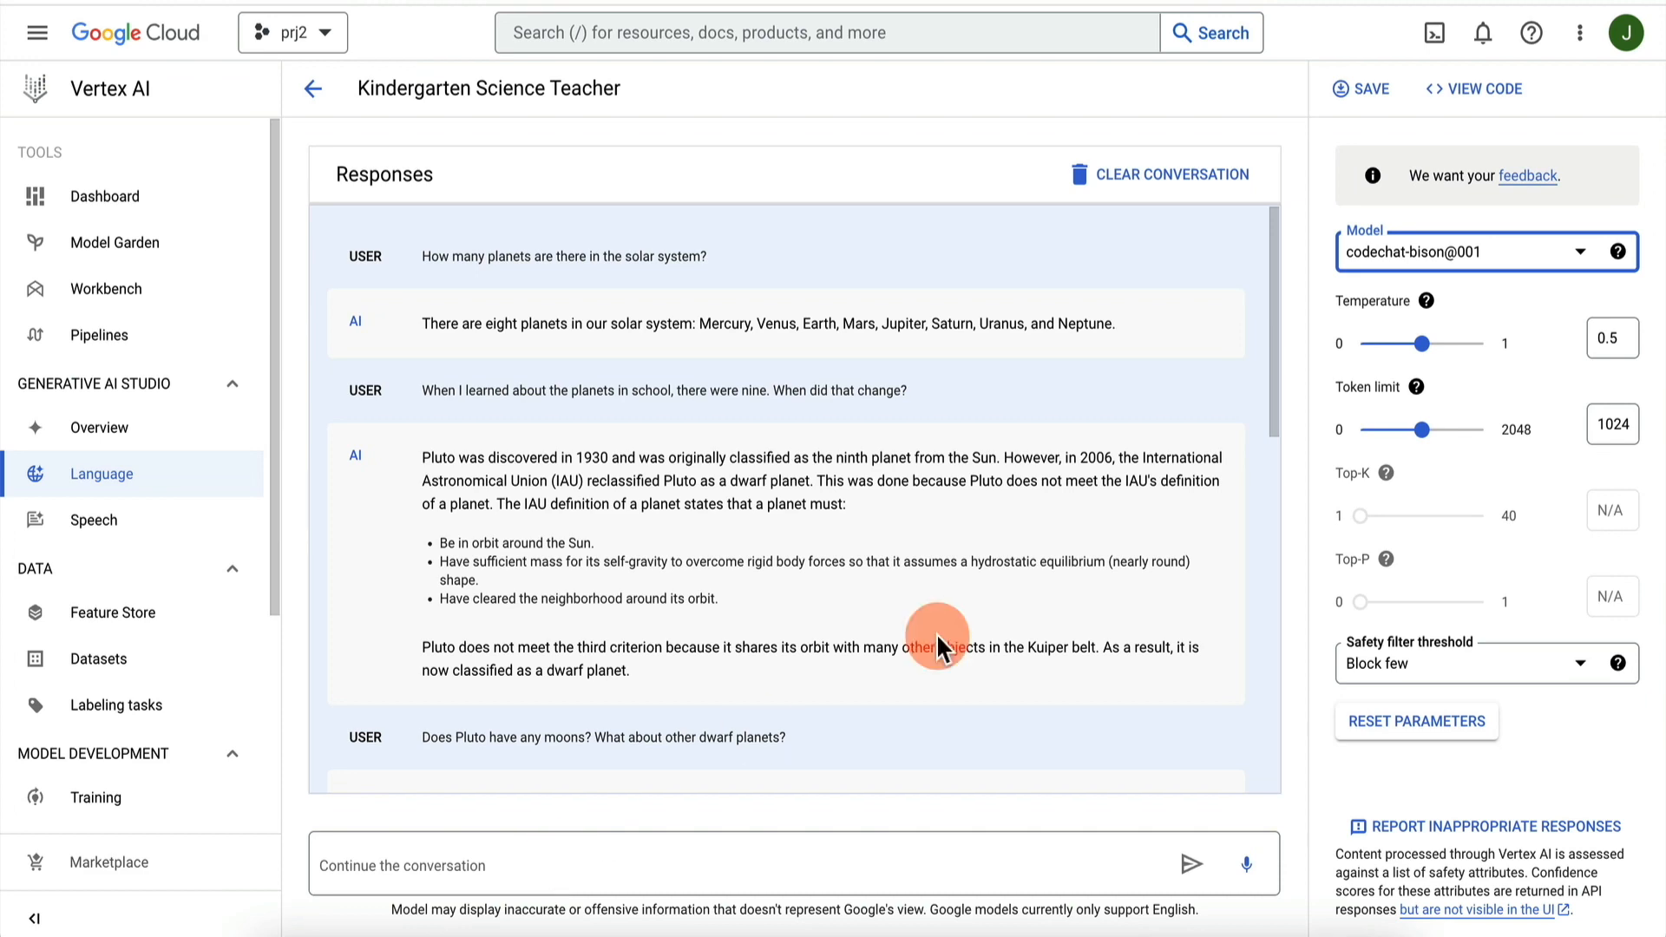
{"action": "left_click", "coordinate": [1524, 269]}
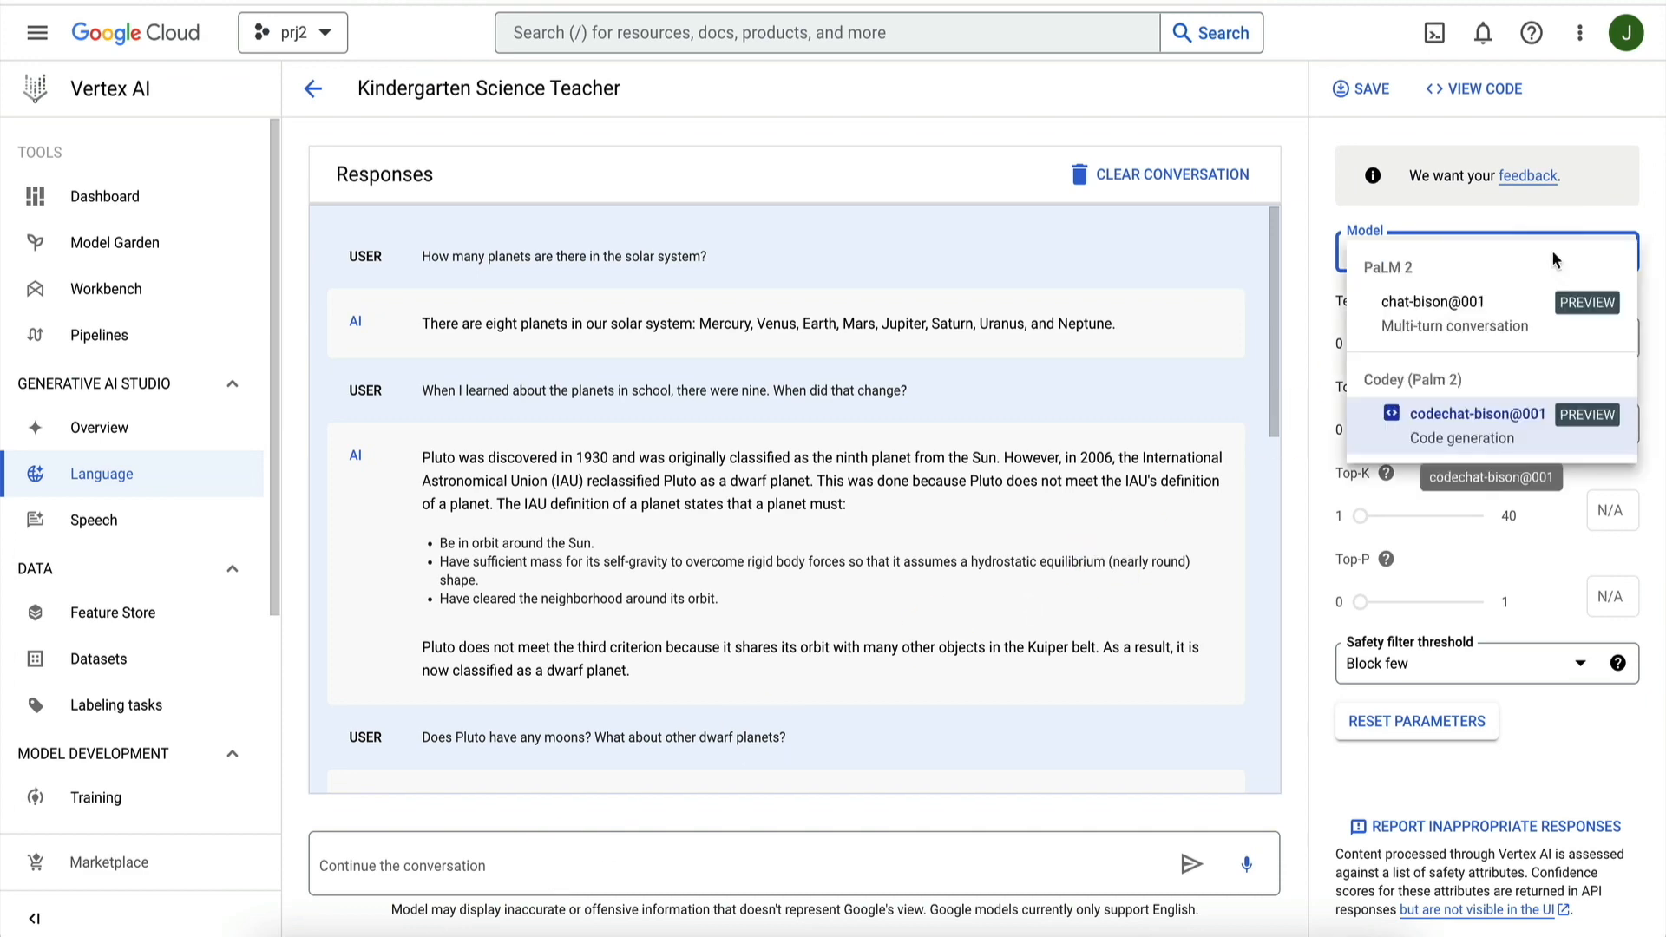
{"action": "left_click", "coordinate": [1481, 327]}
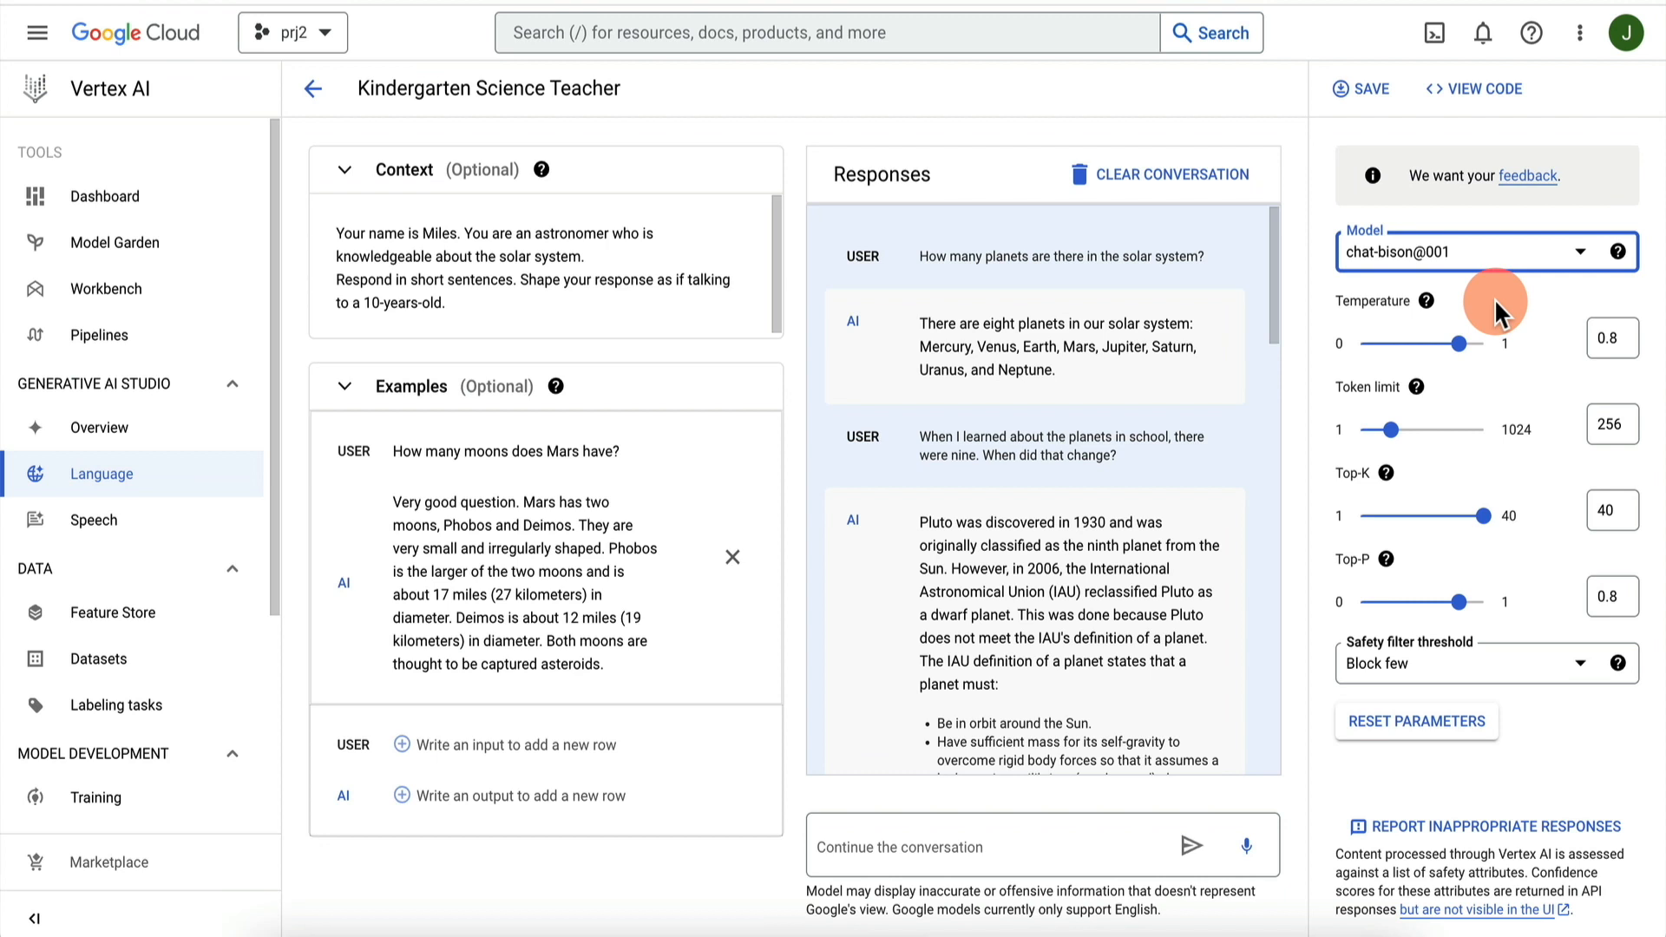
Review the model parameters and the answer about the Sun, and return to the Language getting-started page
{"action": "mouse_move", "coordinate": [1417, 387]}
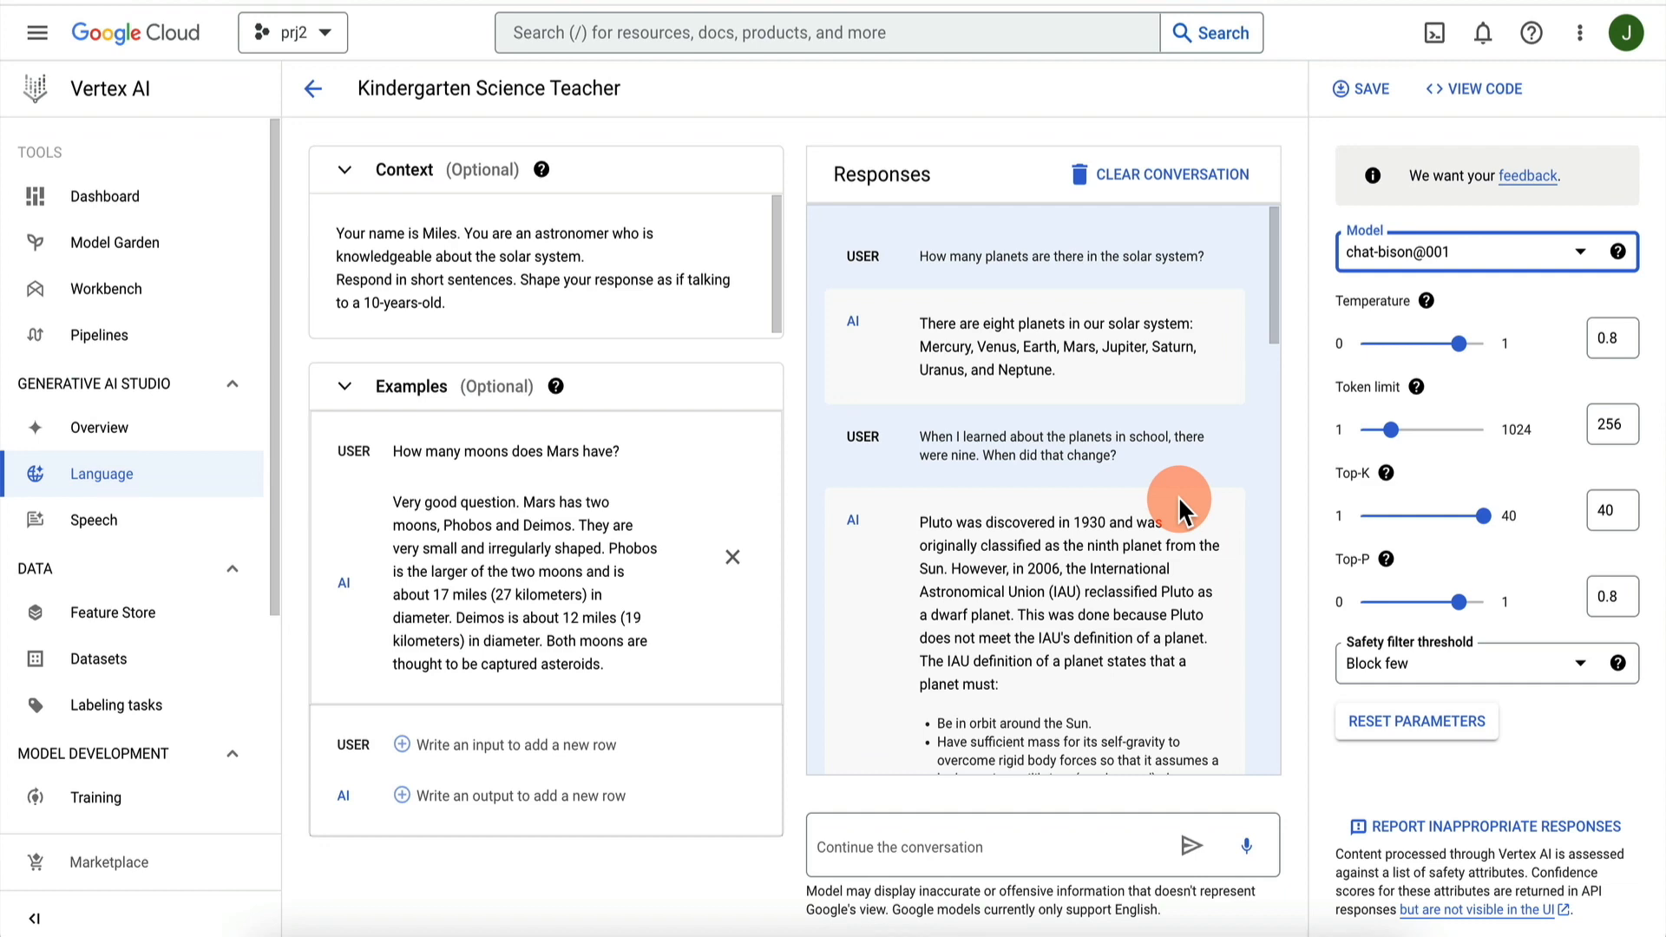
{"action": "scroll", "coordinate": [1179, 498], "scroll_direction": "down", "scroll_amount": 10}
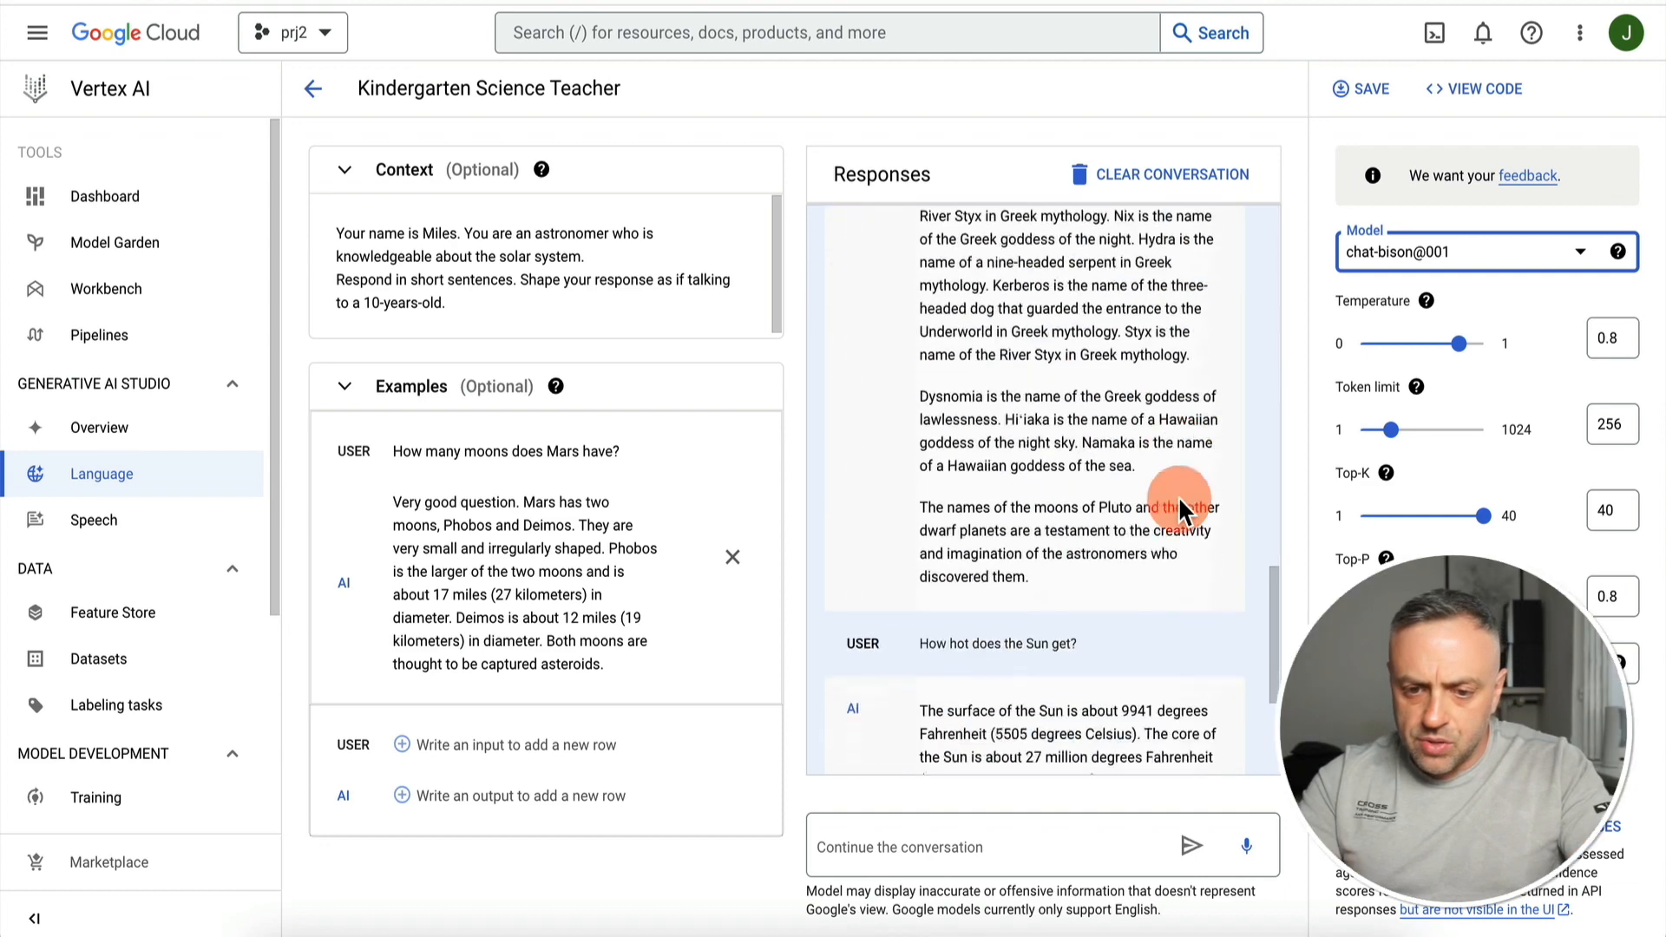
{"action": "scroll", "coordinate": [1178, 503], "scroll_direction": "down", "scroll_amount": 3}
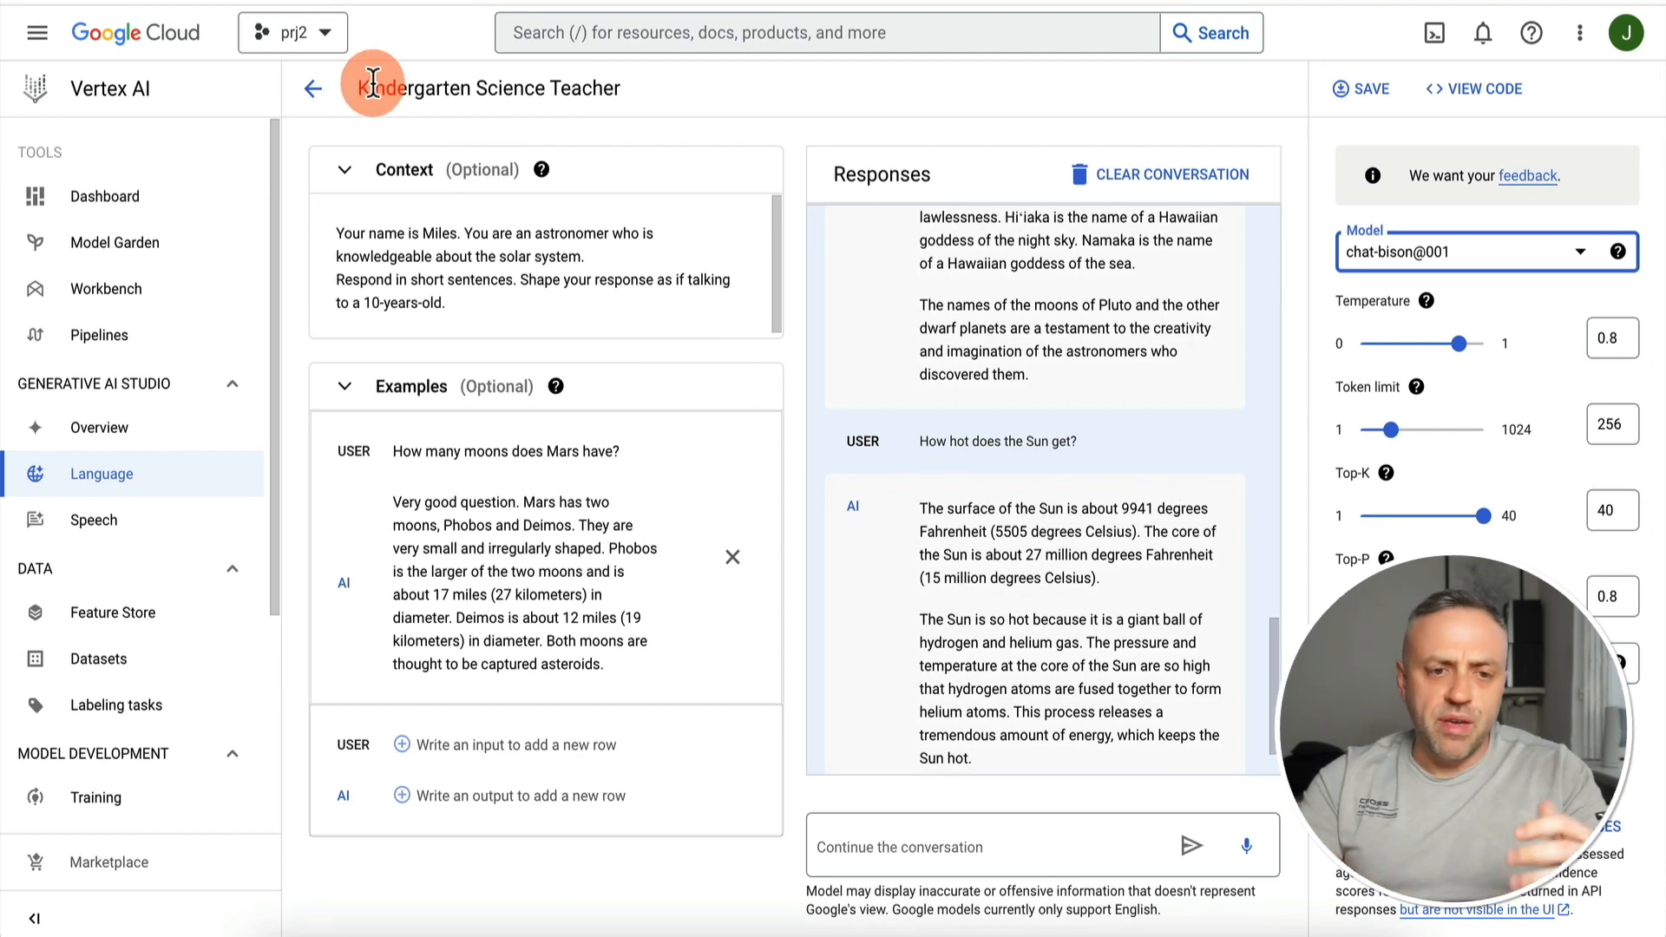
{"action": "left_click", "coordinate": [312, 97]}
{"action": "left_click", "coordinate": [1073, 557]}
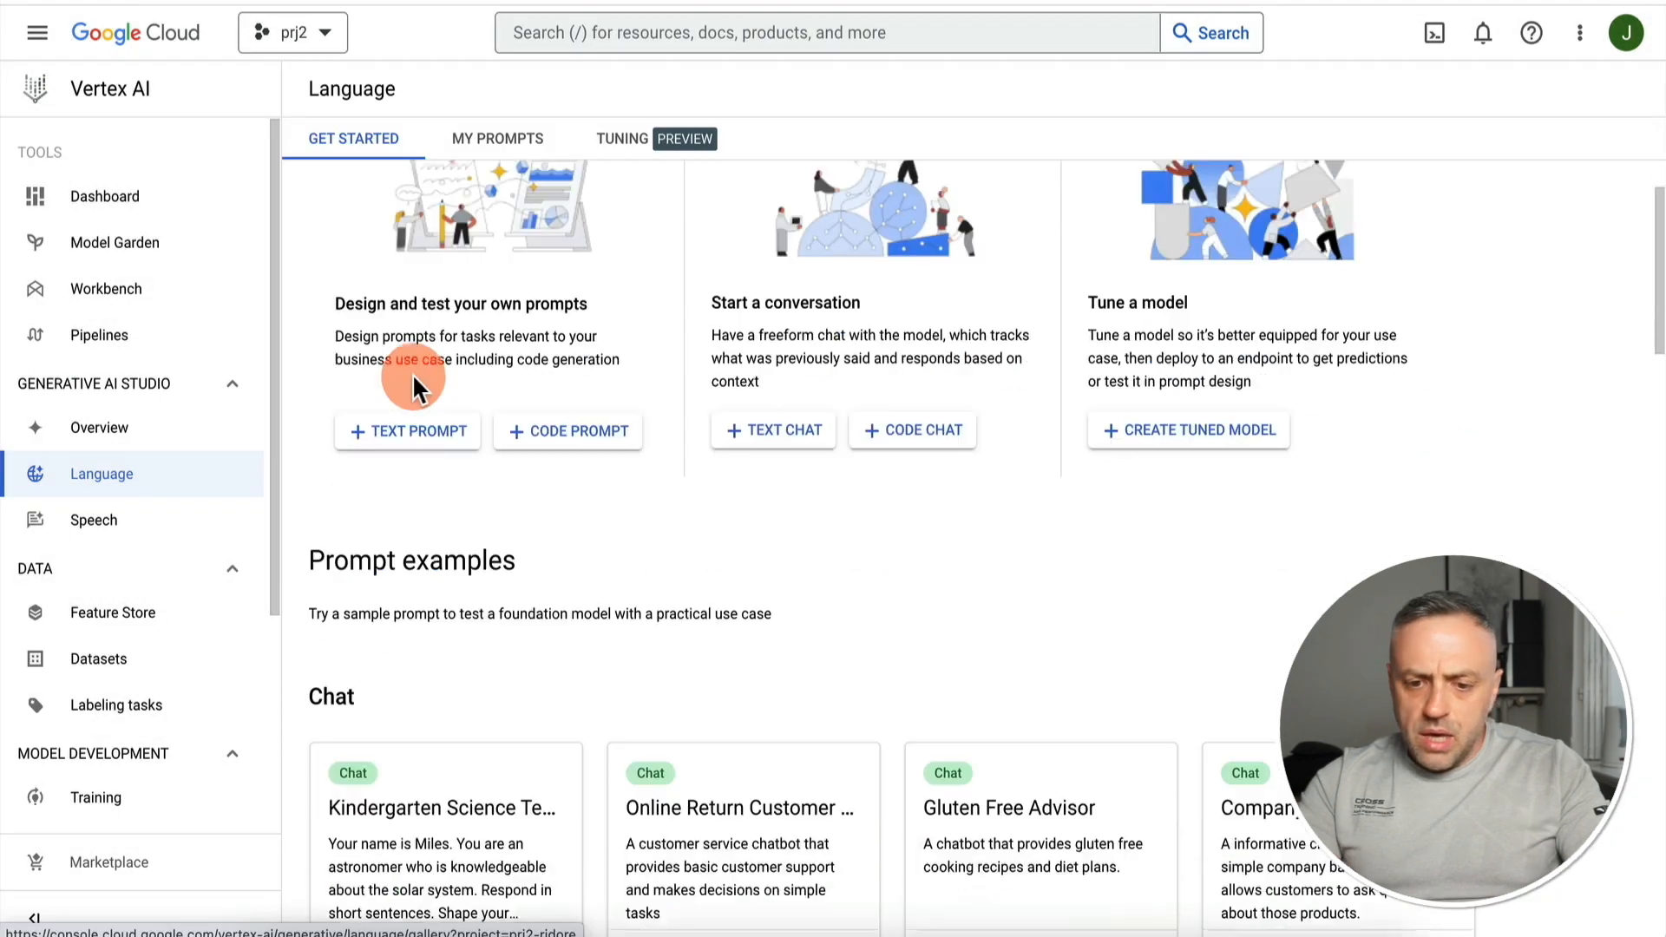
Open the Summarize news article example, highlight its instruction line and read through the article text
{"action": "scroll", "coordinate": [414, 382], "scroll_direction": "down", "scroll_amount": 4}
{"action": "scroll", "coordinate": [415, 382], "scroll_direction": "down", "scroll_amount": 4}
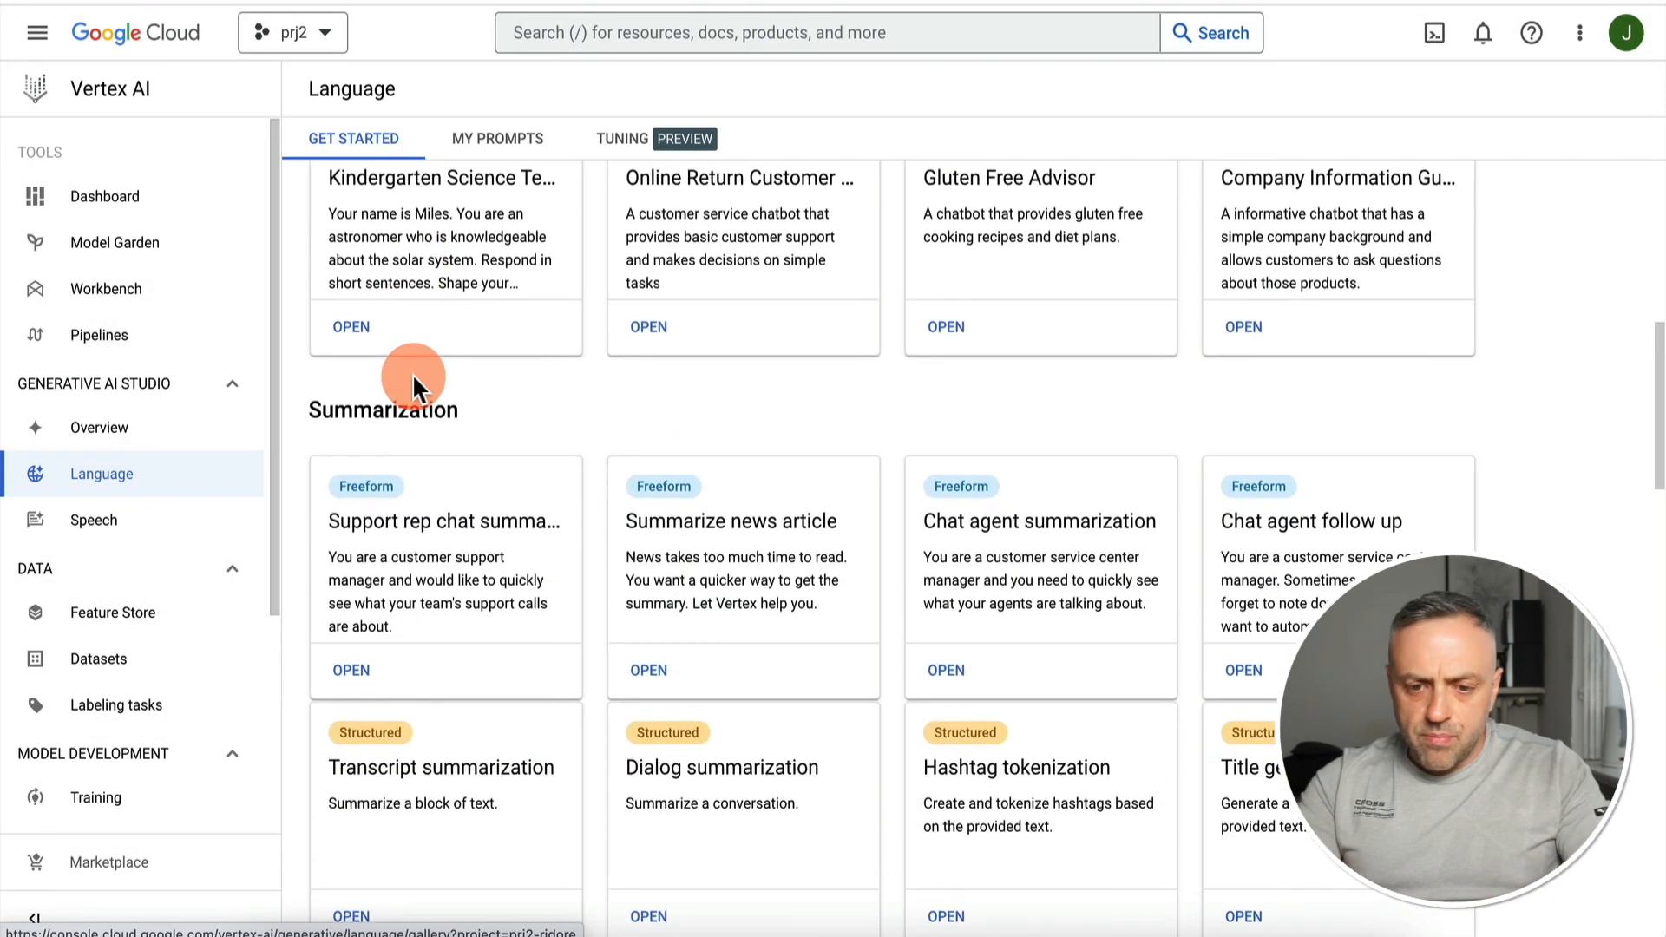
{"action": "scroll", "coordinate": [413, 384], "scroll_direction": "down", "scroll_amount": 1}
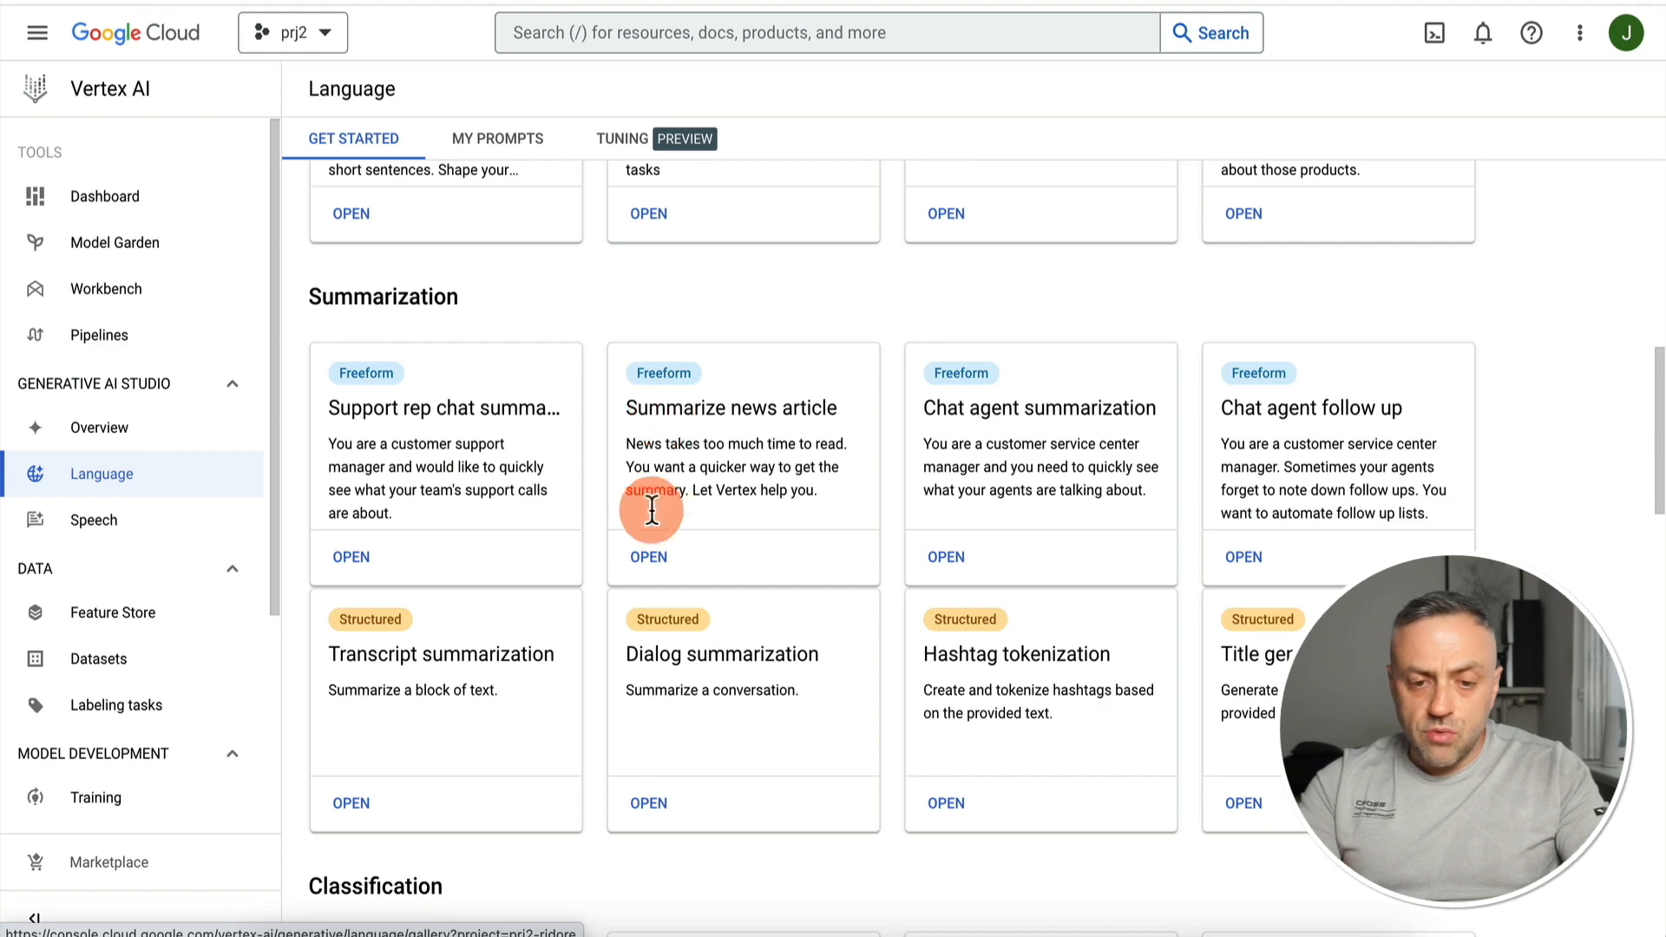
{"action": "left_click", "coordinate": [651, 560]}
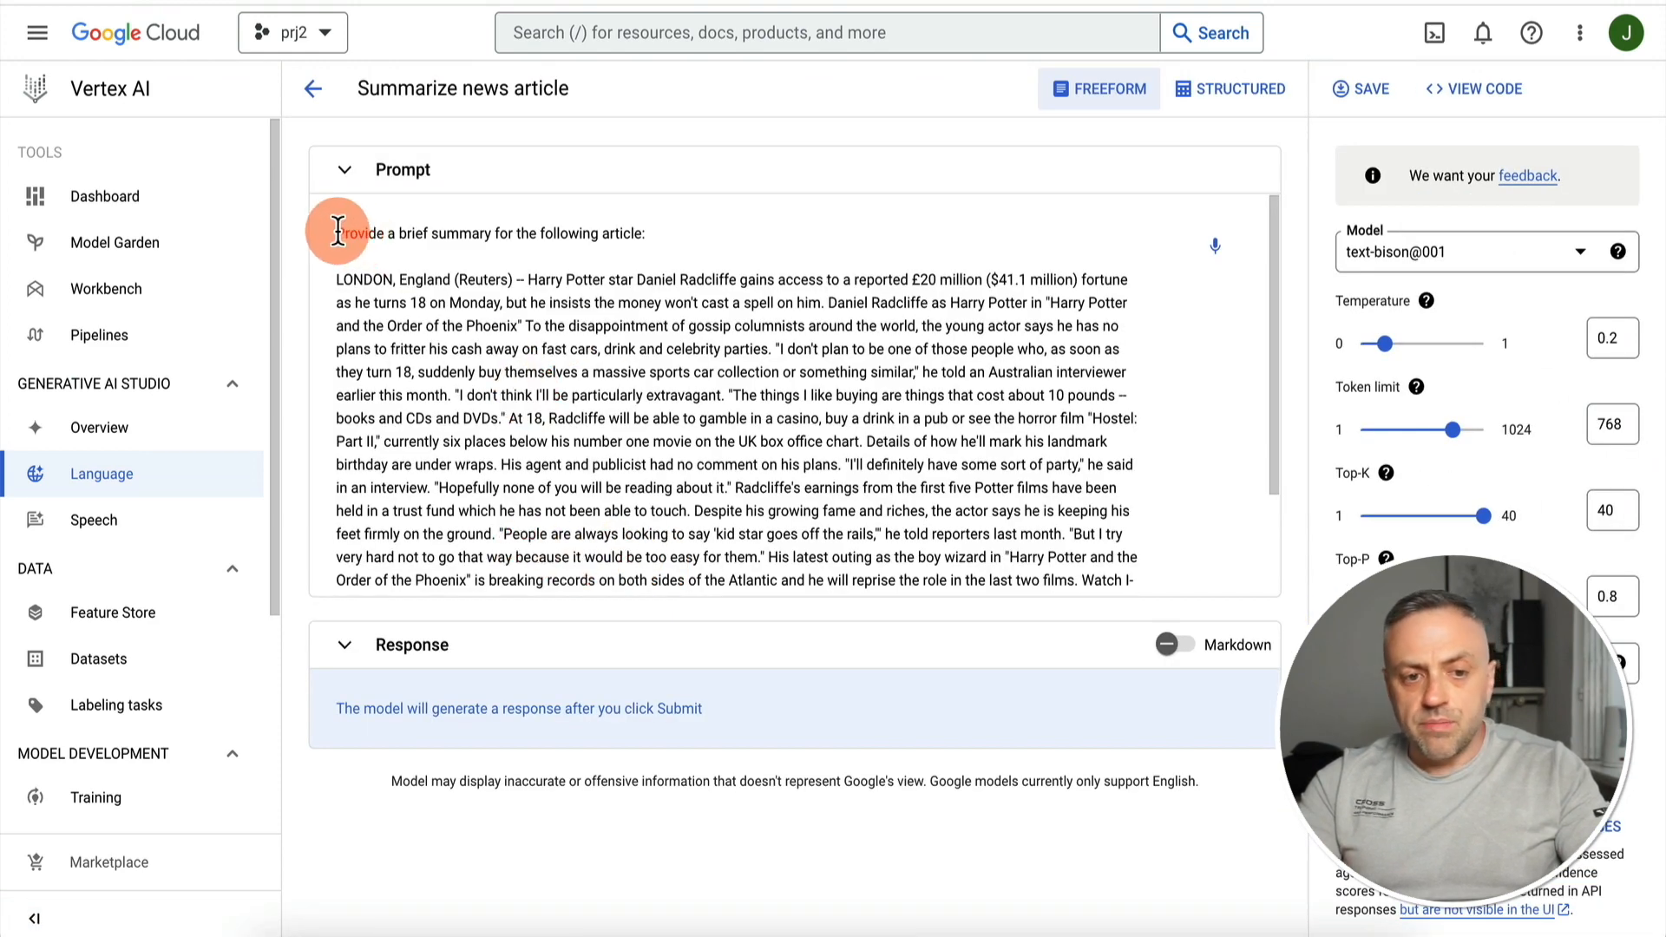
{"action": "left_click_drag", "start_coordinate": [339, 233], "coordinate": [681, 231]}
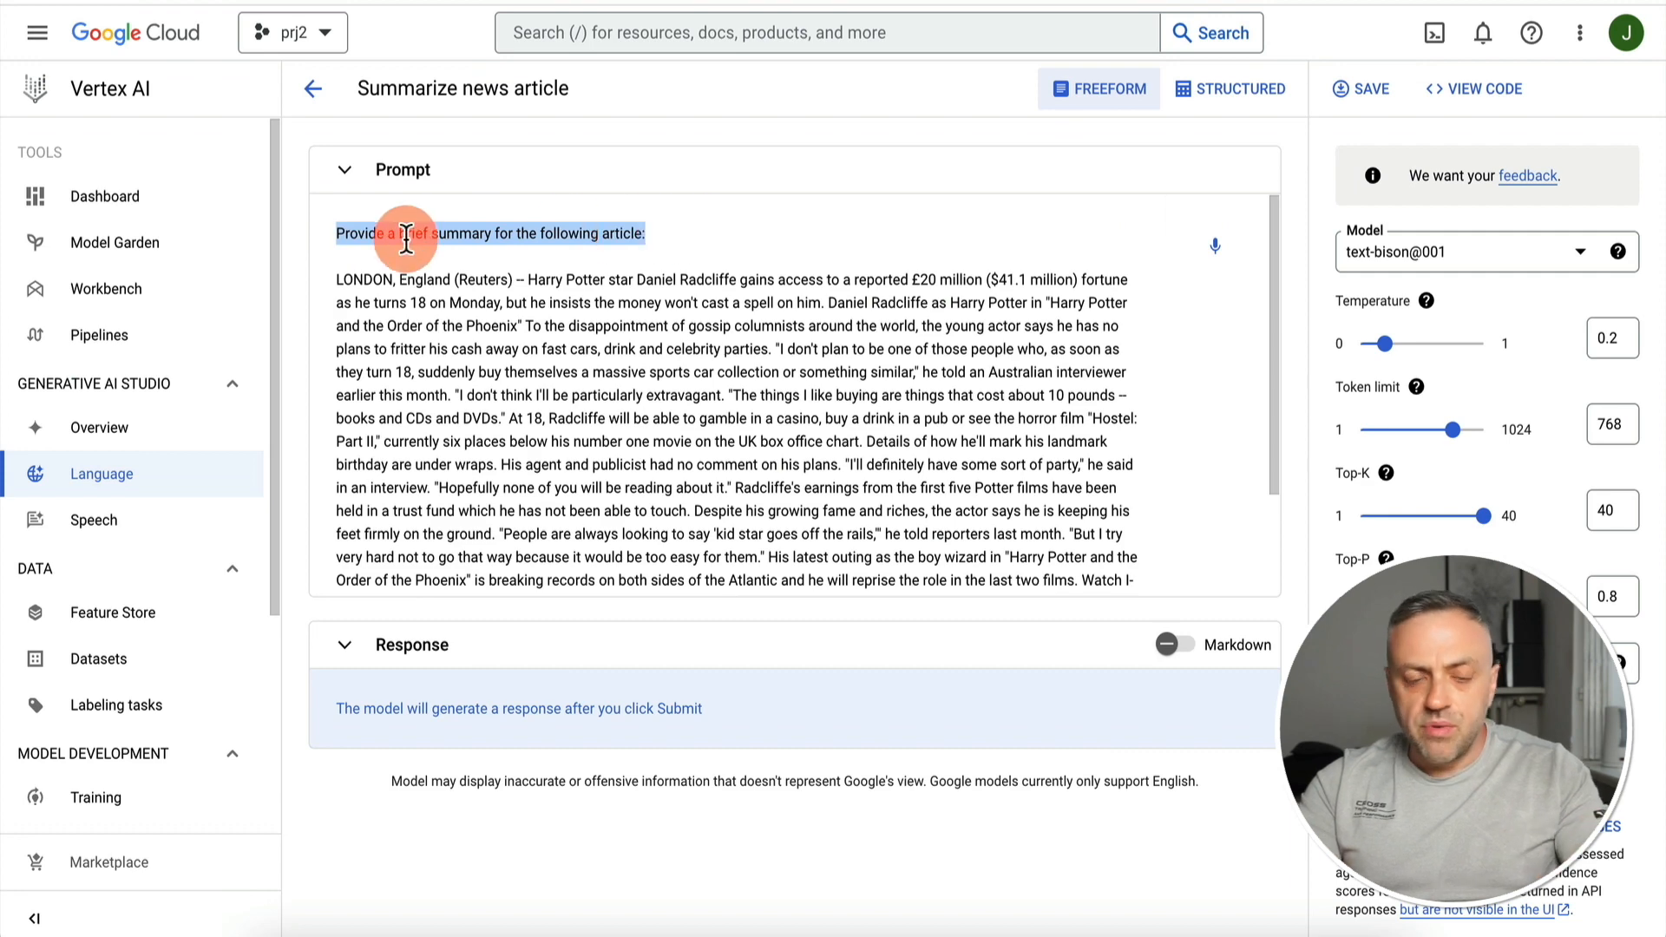
{"action": "scroll", "coordinate": [622, 379], "scroll_direction": "down", "scroll_amount": 3}
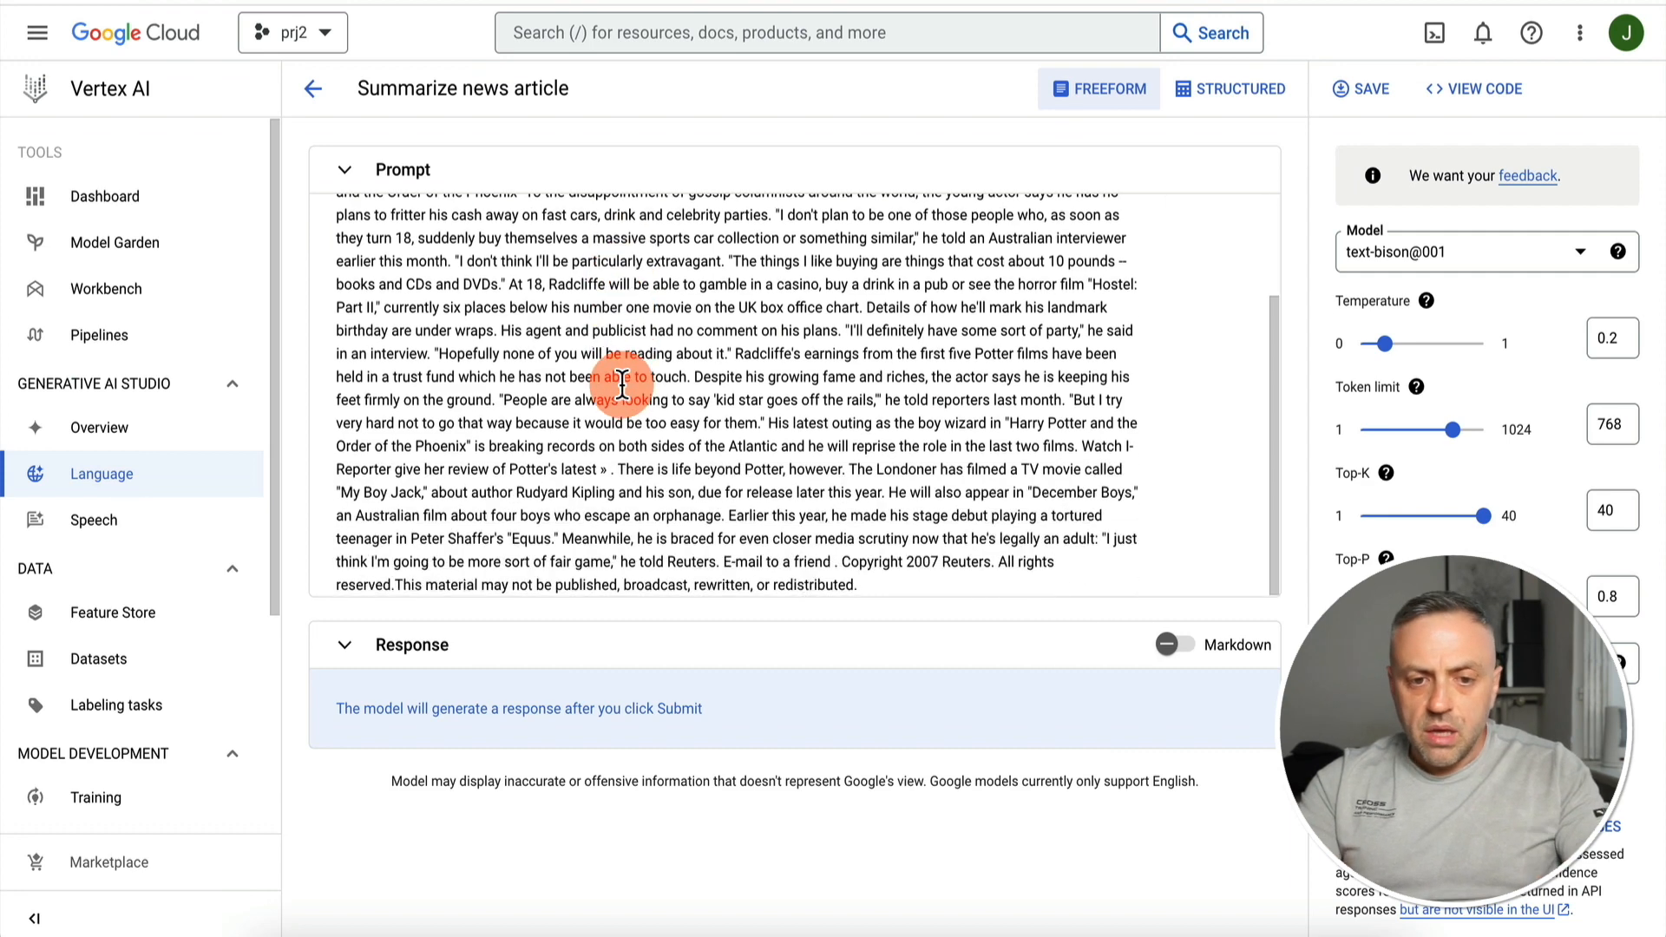
{"action": "scroll", "coordinate": [622, 380], "scroll_direction": "up", "scroll_amount": 3}
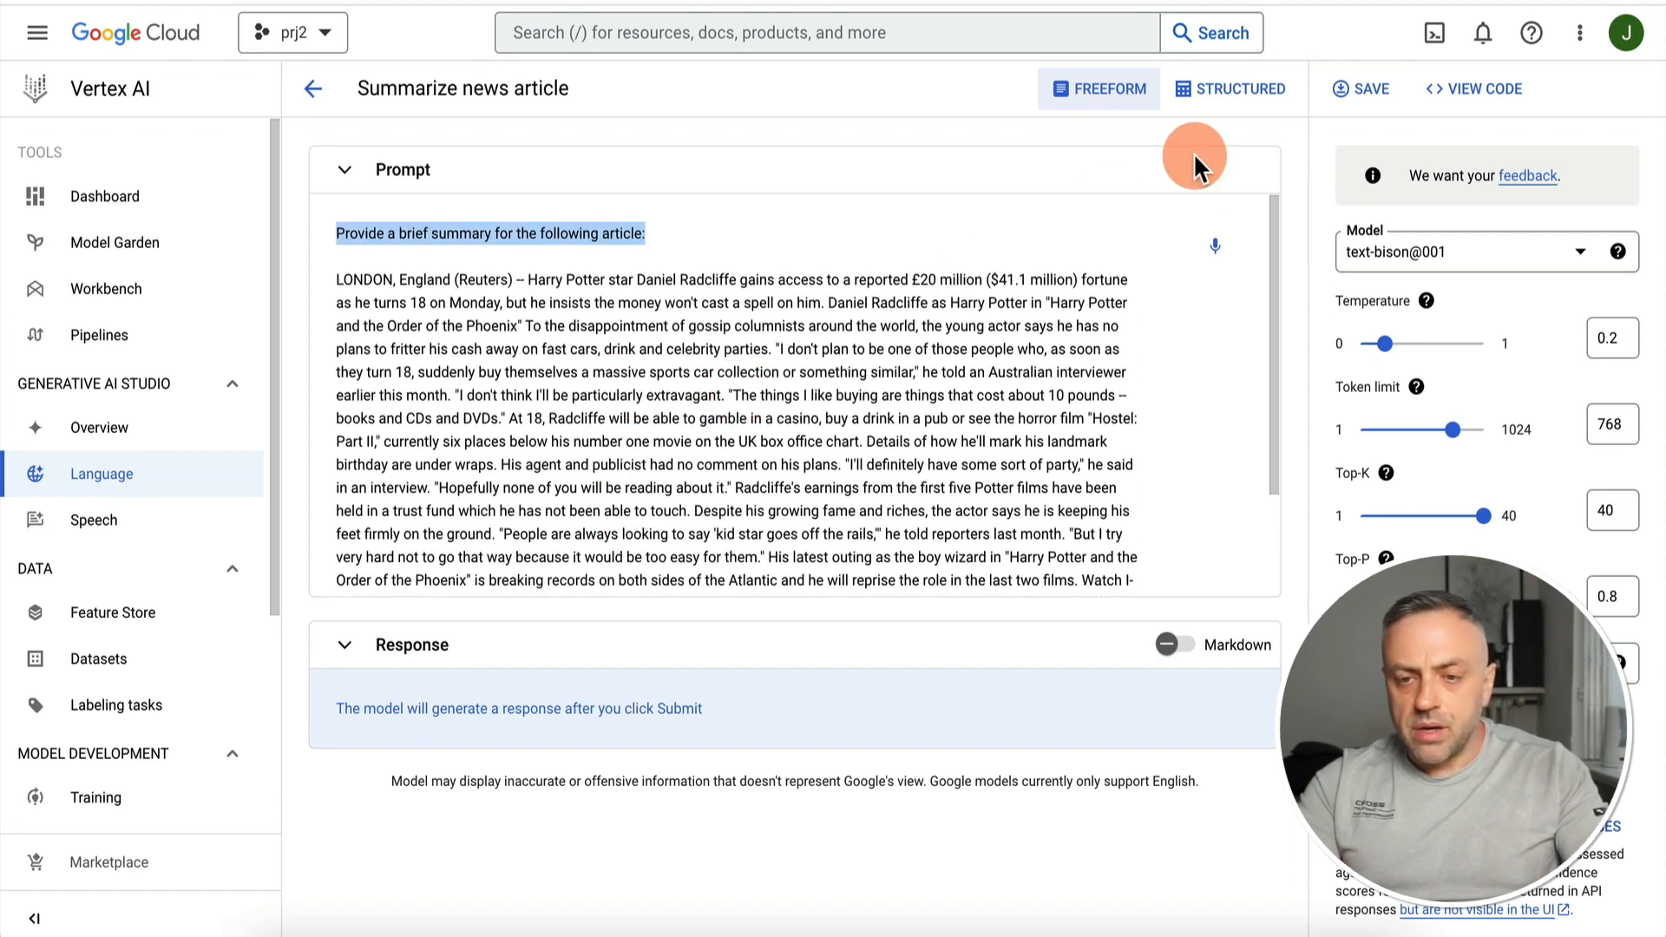
Submit the news article prompt to text-bison@001 and read the generated summary
{"action": "left_click", "coordinate": [978, 251]}
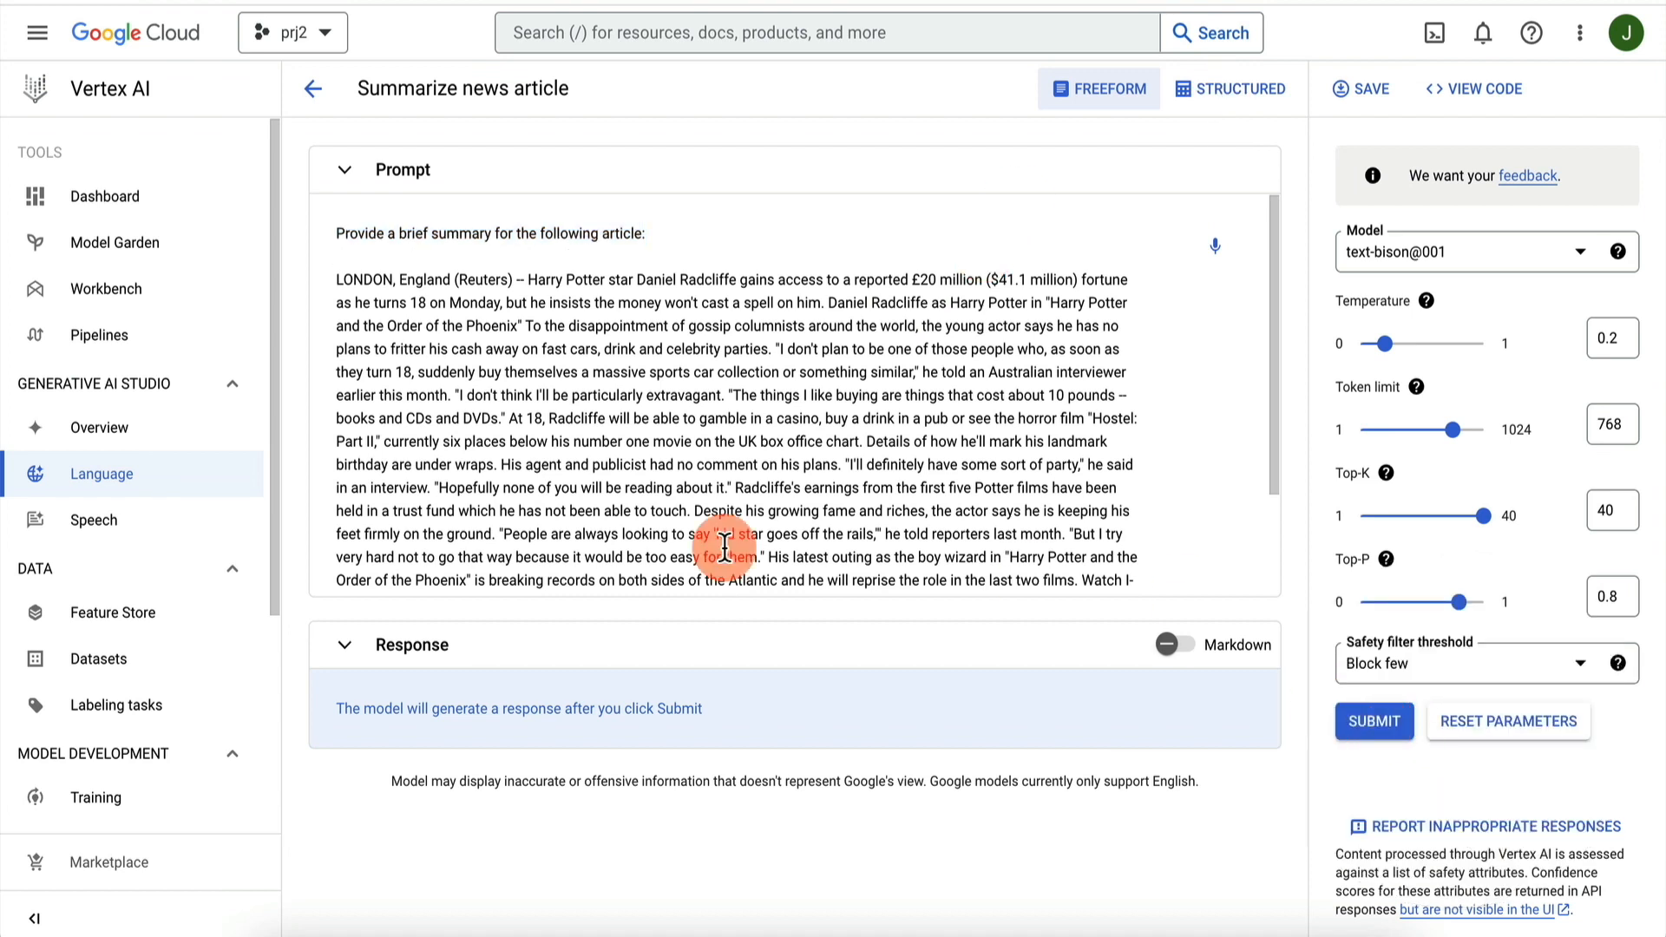
{"action": "left_click", "coordinate": [1376, 725]}
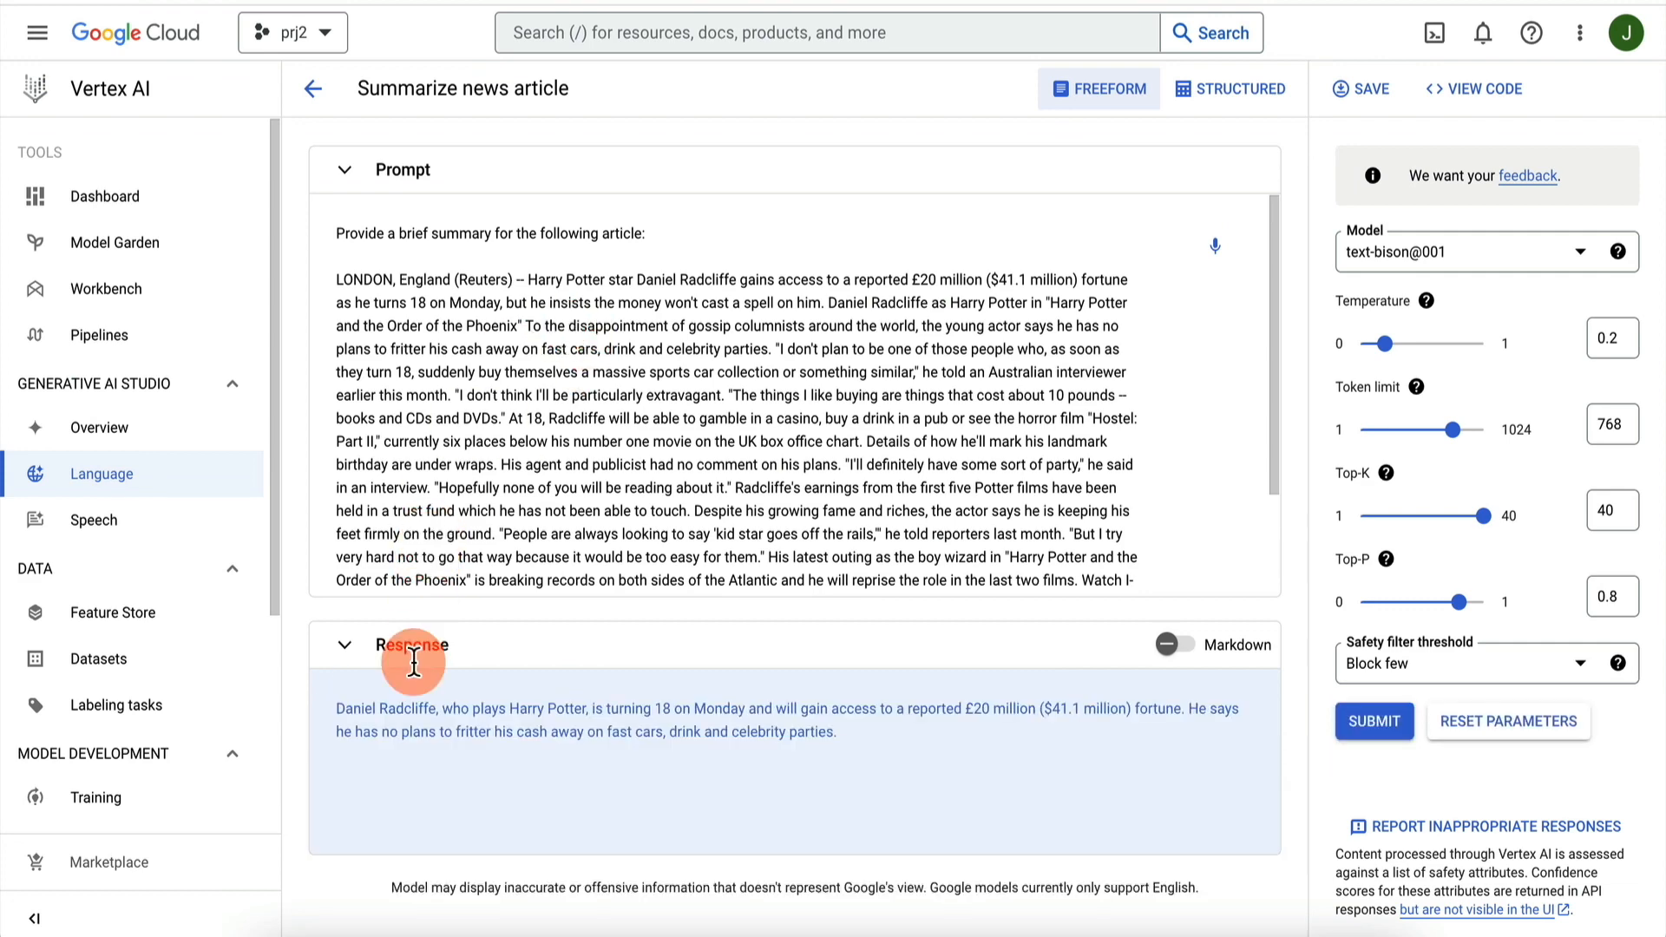
{"action": "mouse_move", "coordinate": [345, 709]}
{"action": "left_mouse_down"}
{"action": "mouse_move", "coordinate": [859, 731]}
{"action": "mouse_move", "coordinate": [336, 705]}
{"action": "left_mouse_up"}
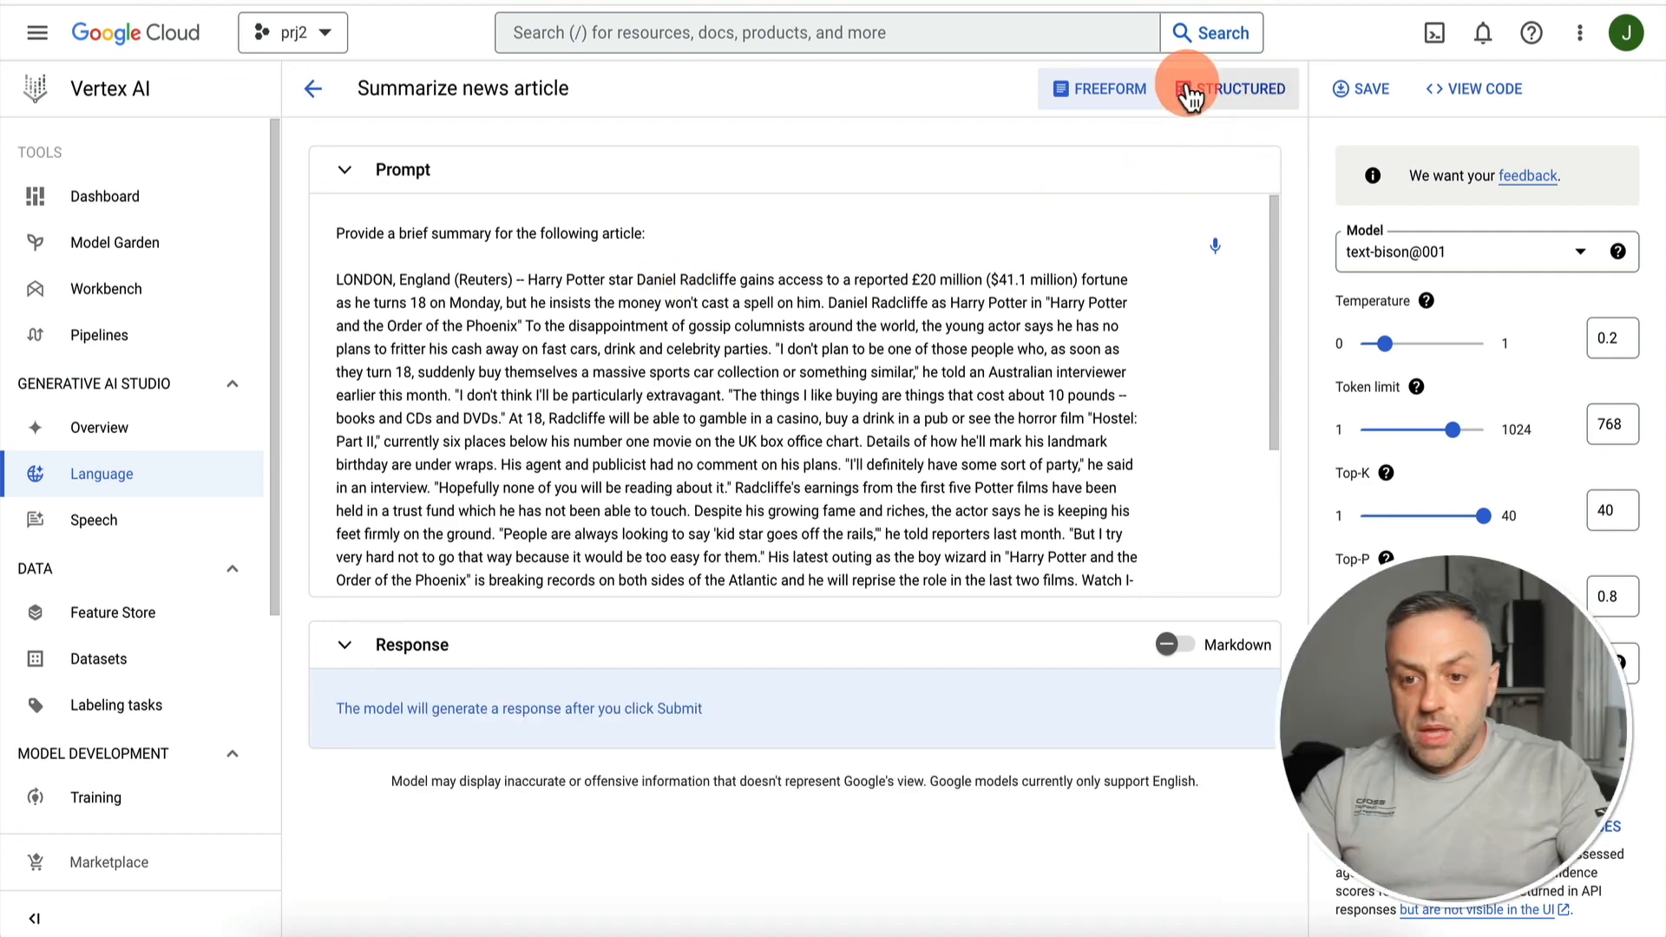
Switch the news article prompt to the structured layout and view the models available for it
{"action": "left_click", "coordinate": [1257, 90]}
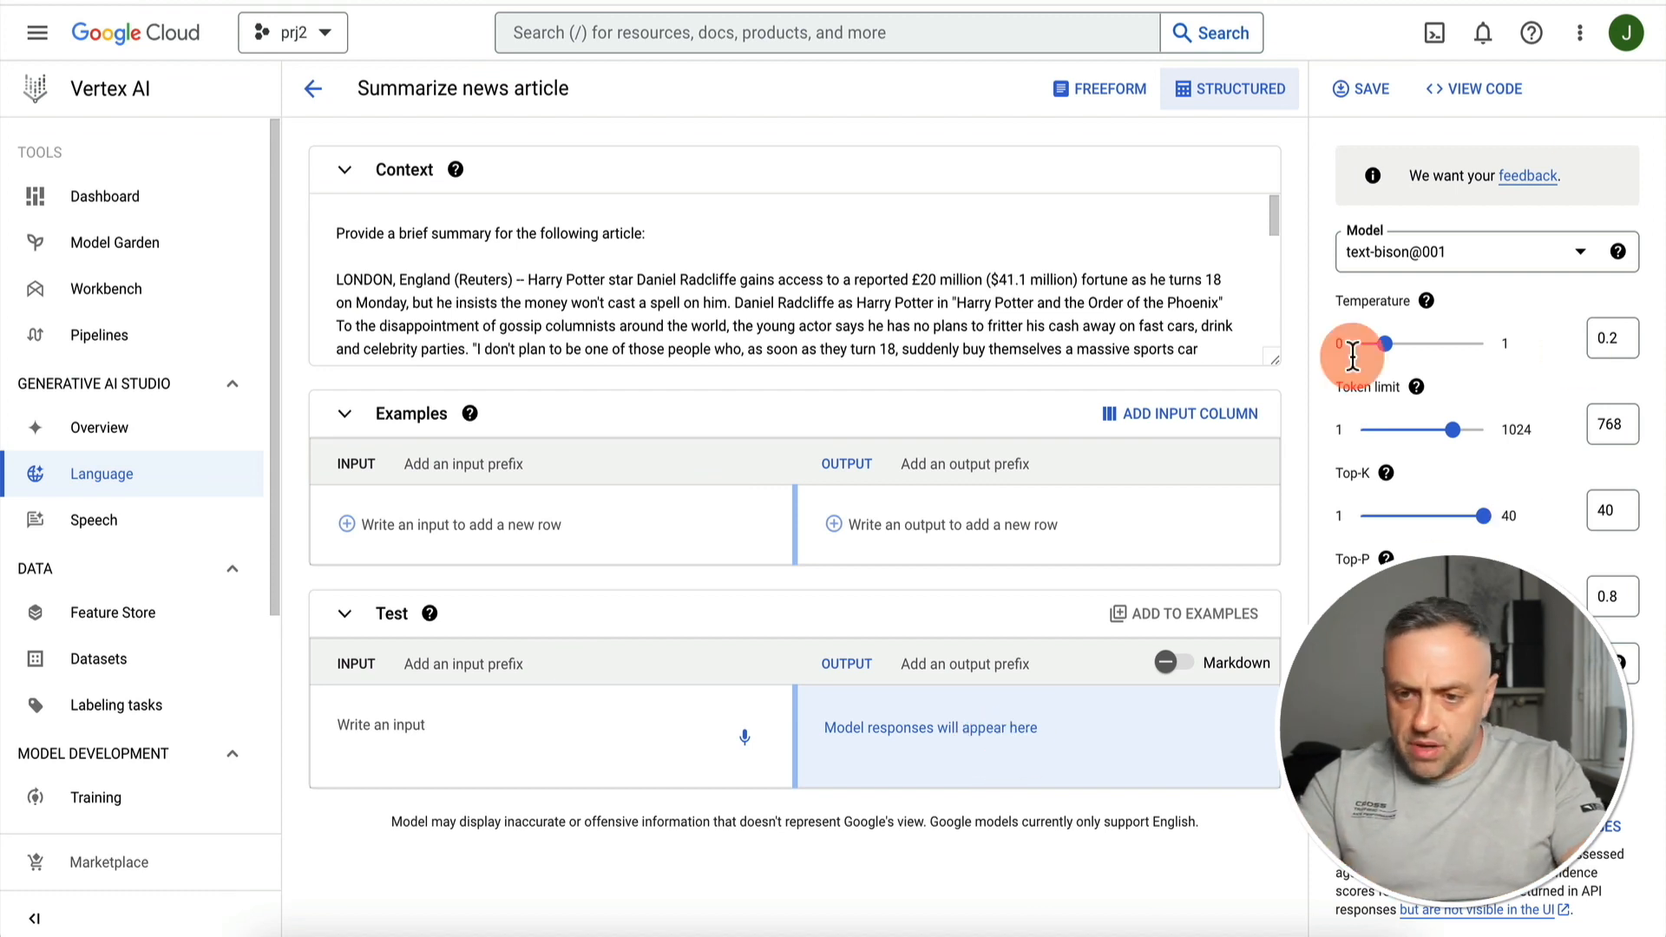
{"action": "left_click", "coordinate": [1490, 257]}
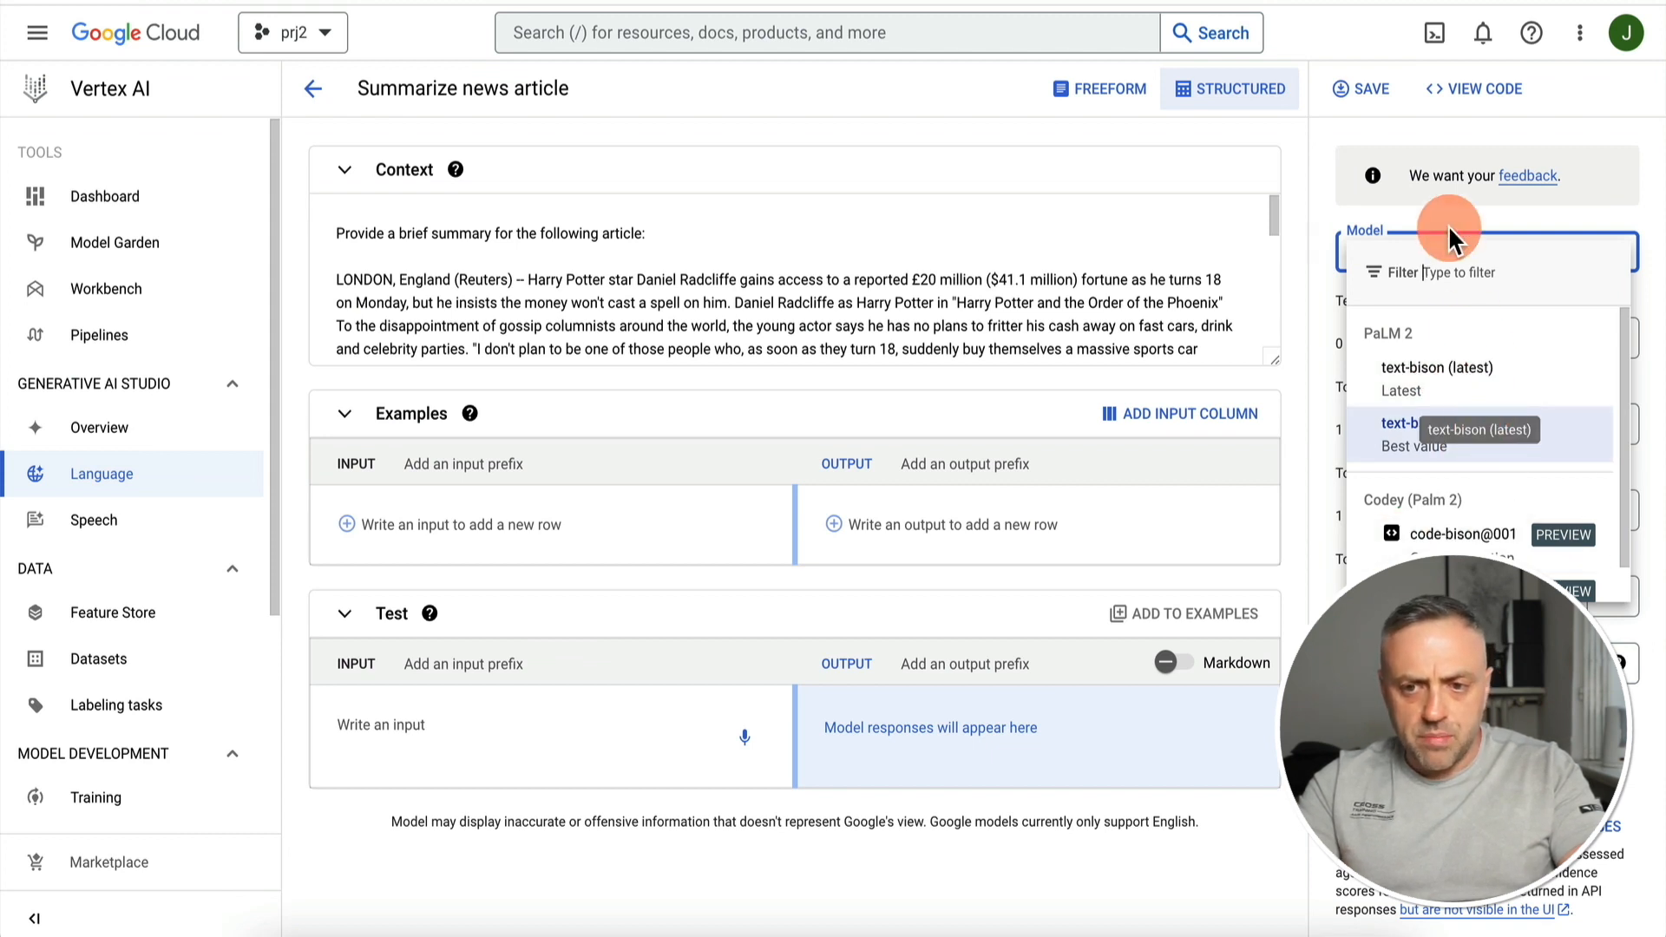
{"action": "left_click", "coordinate": [1414, 117]}
Return to the Language page, open the saved prompt "prompt - sir" and read the help note on its Context
{"action": "left_click", "coordinate": [314, 88]}
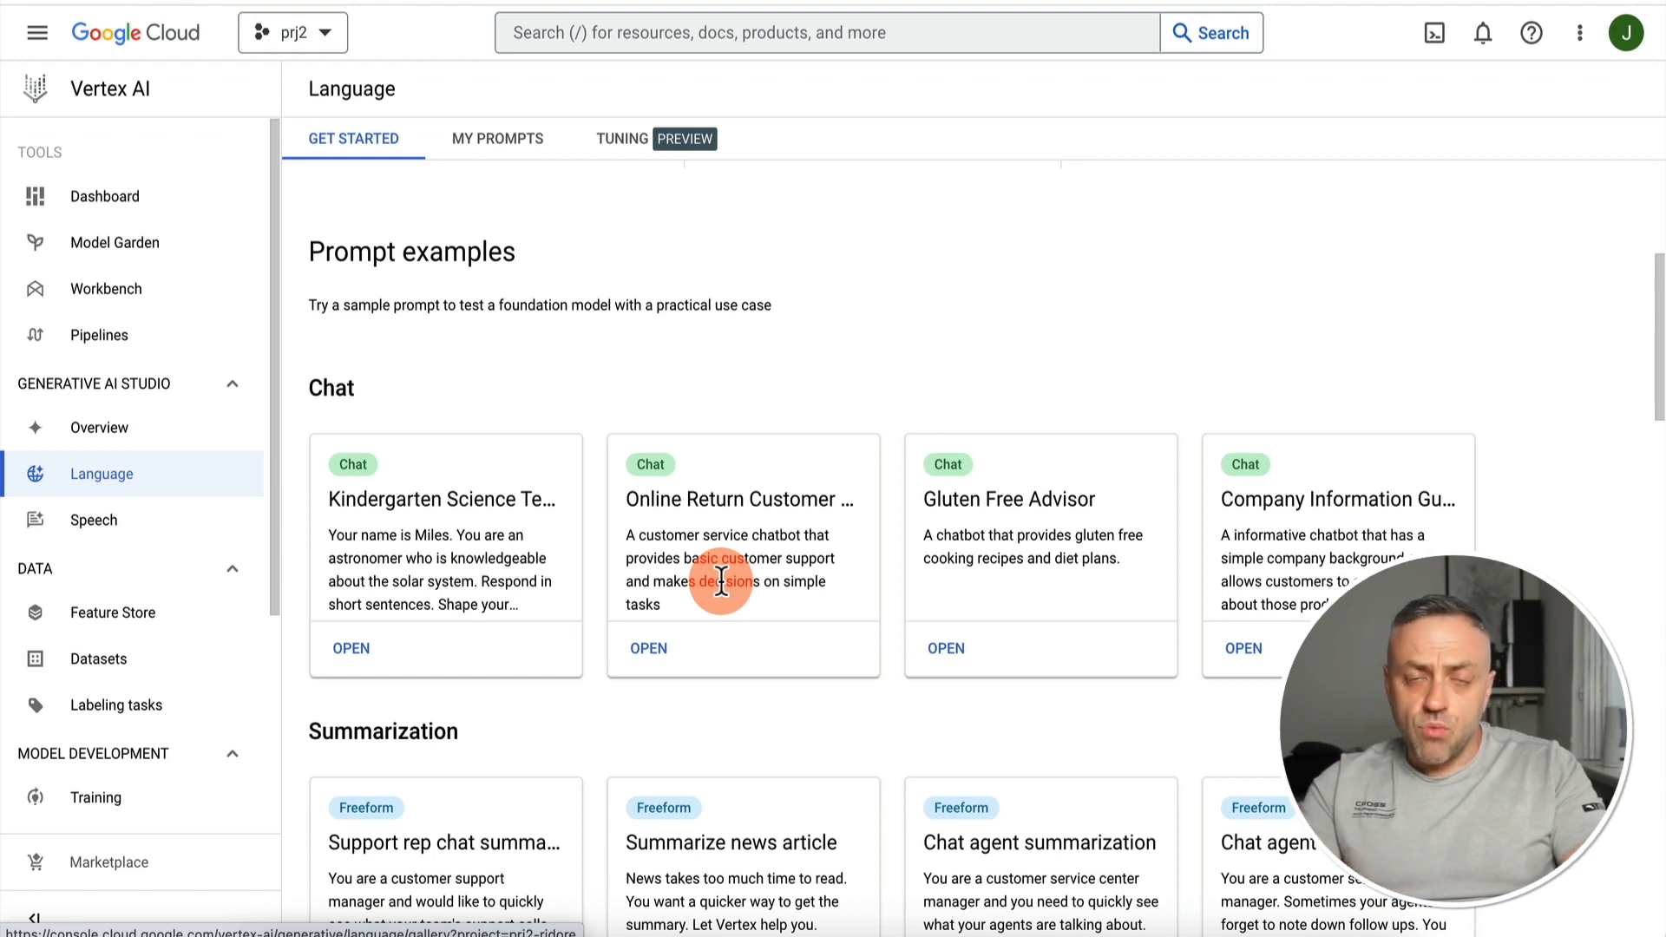
{"action": "scroll", "coordinate": [721, 581], "scroll_direction": "up", "scroll_amount": 5}
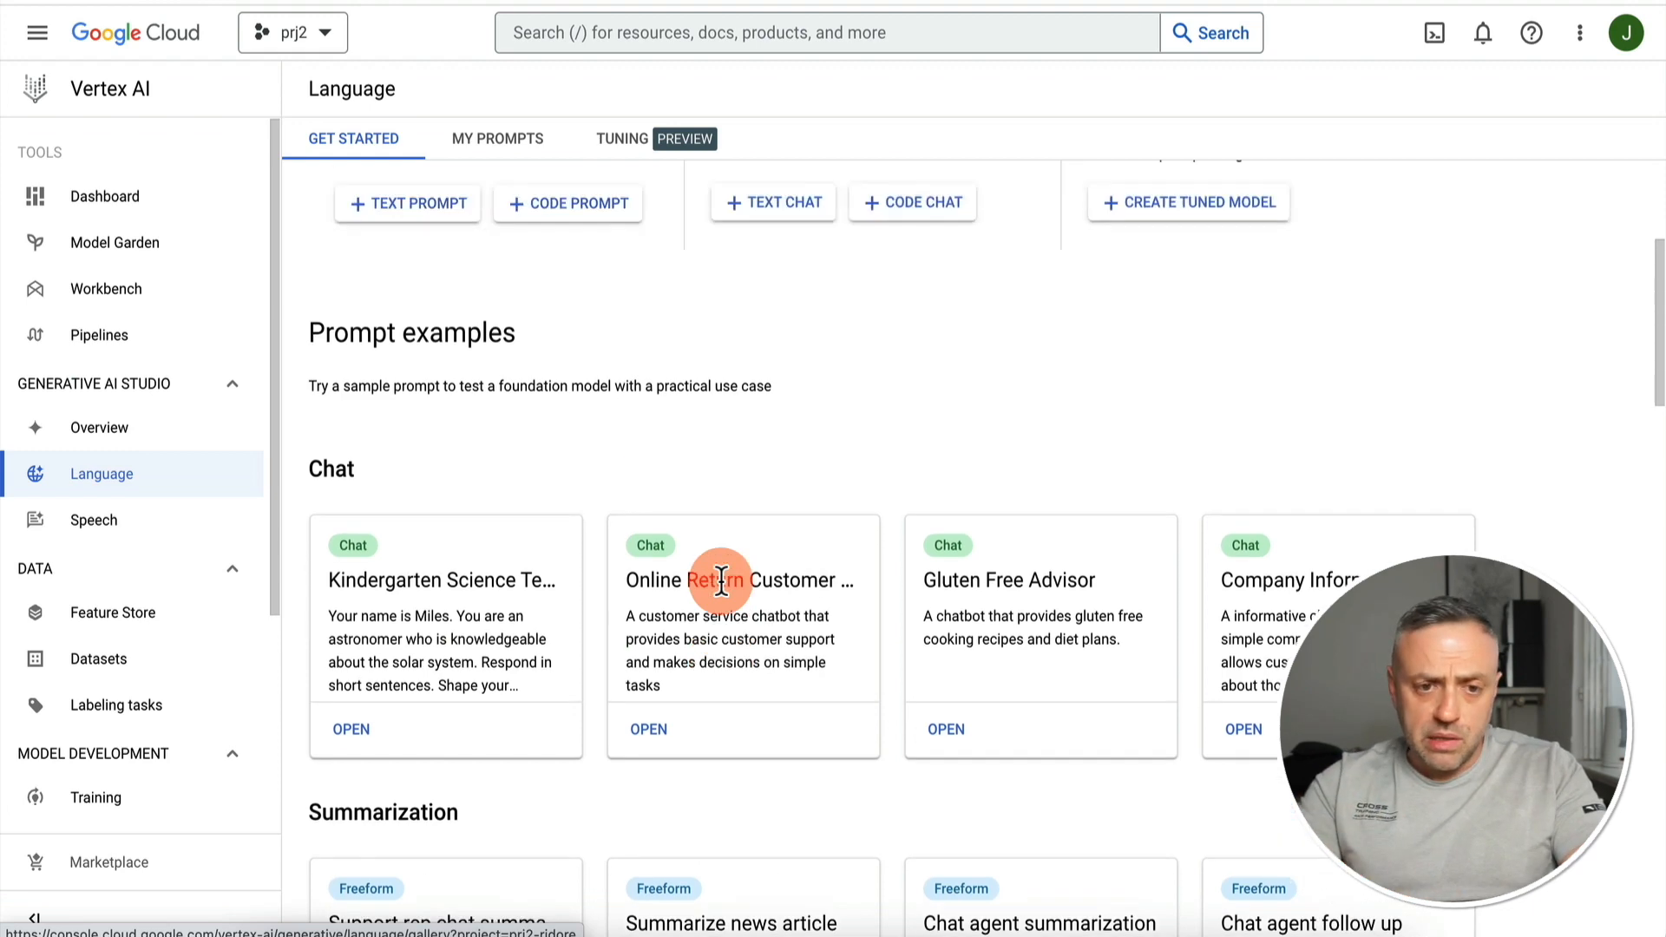
{"action": "left_click", "coordinate": [487, 154]}
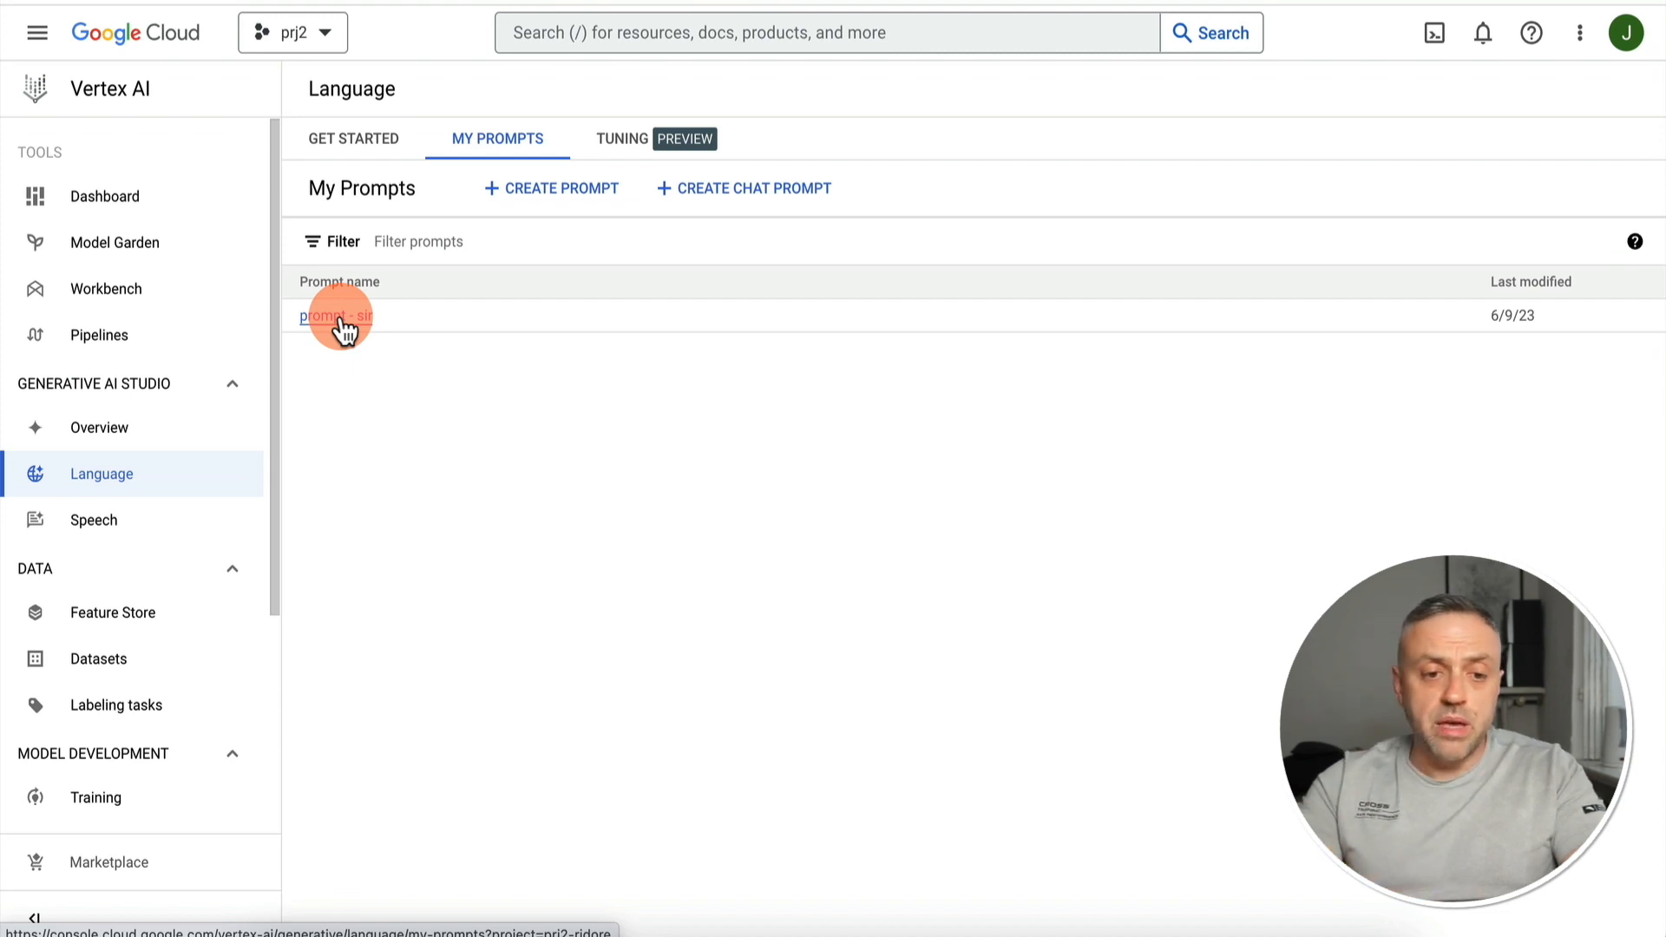
{"action": "left_click", "coordinate": [345, 328]}
{"action": "left_click", "coordinate": [456, 170]}
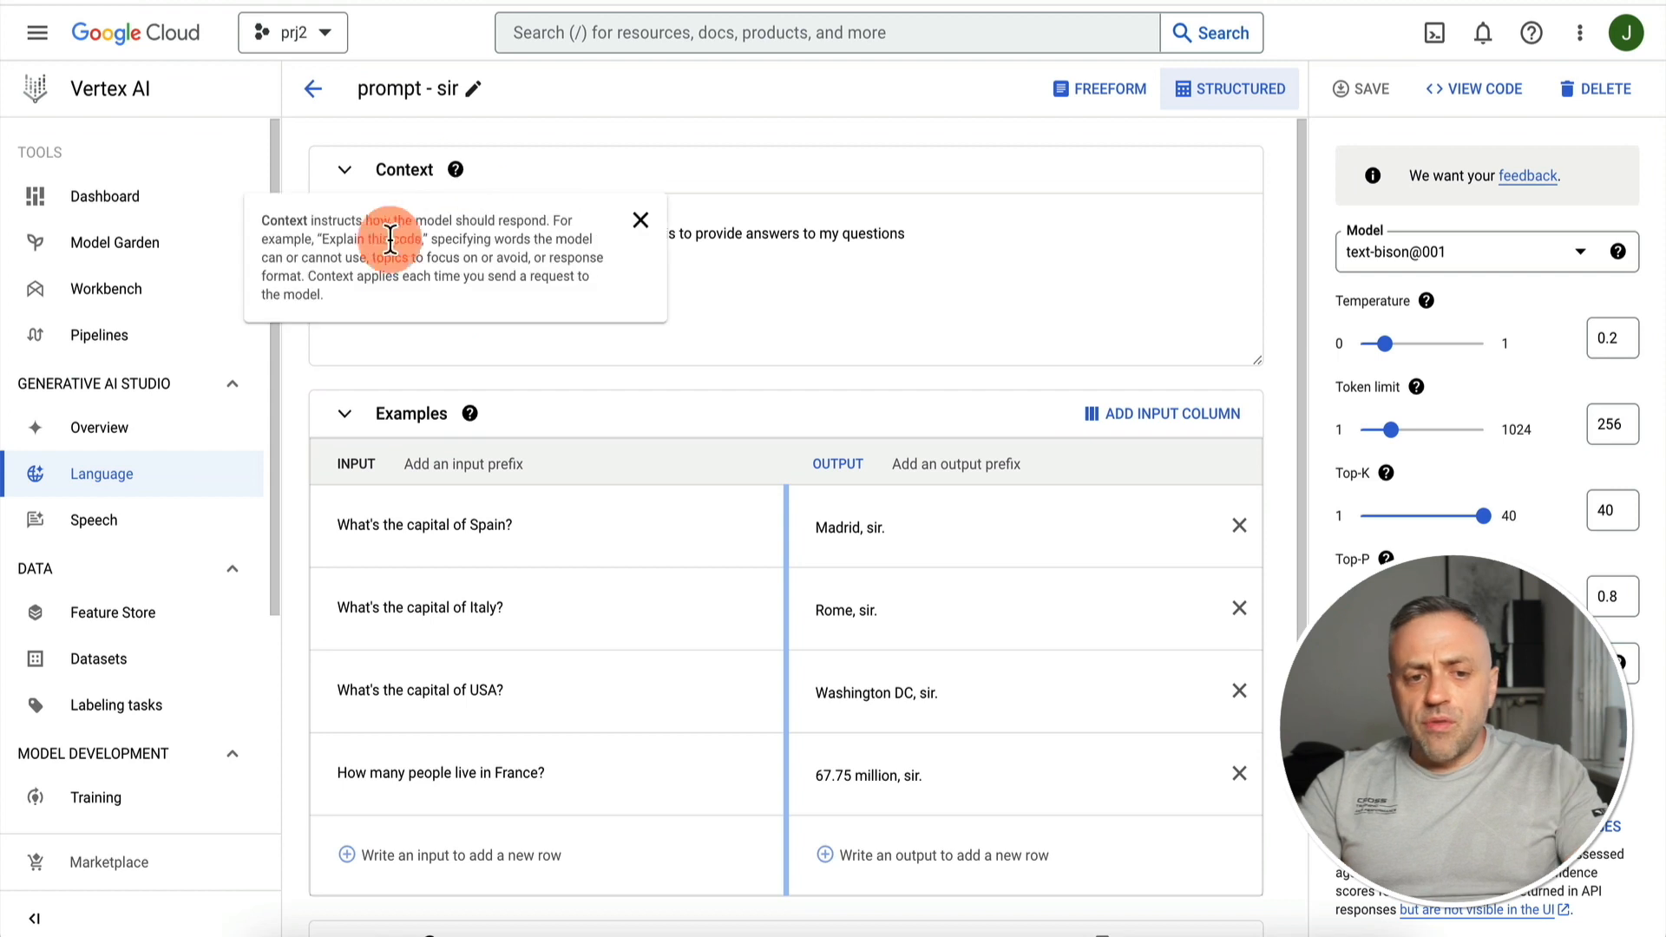
{"action": "left_click", "coordinate": [360, 428]}
{"action": "left_click", "coordinate": [424, 271]}
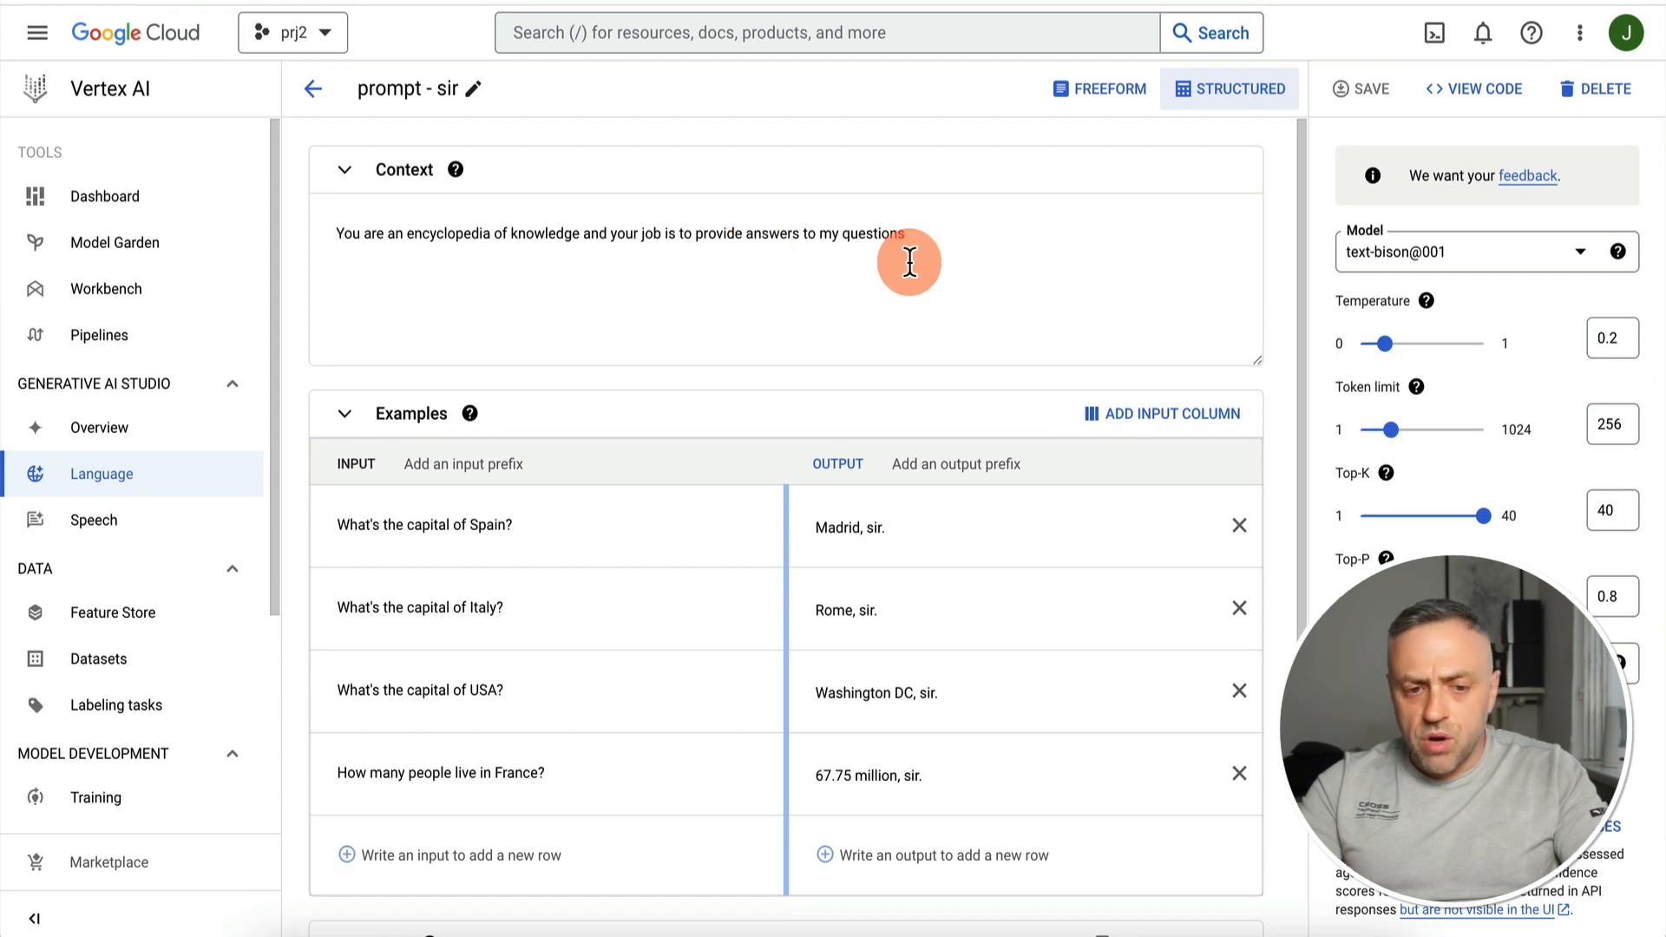
Test the structured prompt with the question "How many people live in USA?"
{"action": "scroll", "coordinate": [544, 377], "scroll_direction": "down", "scroll_amount": 1}
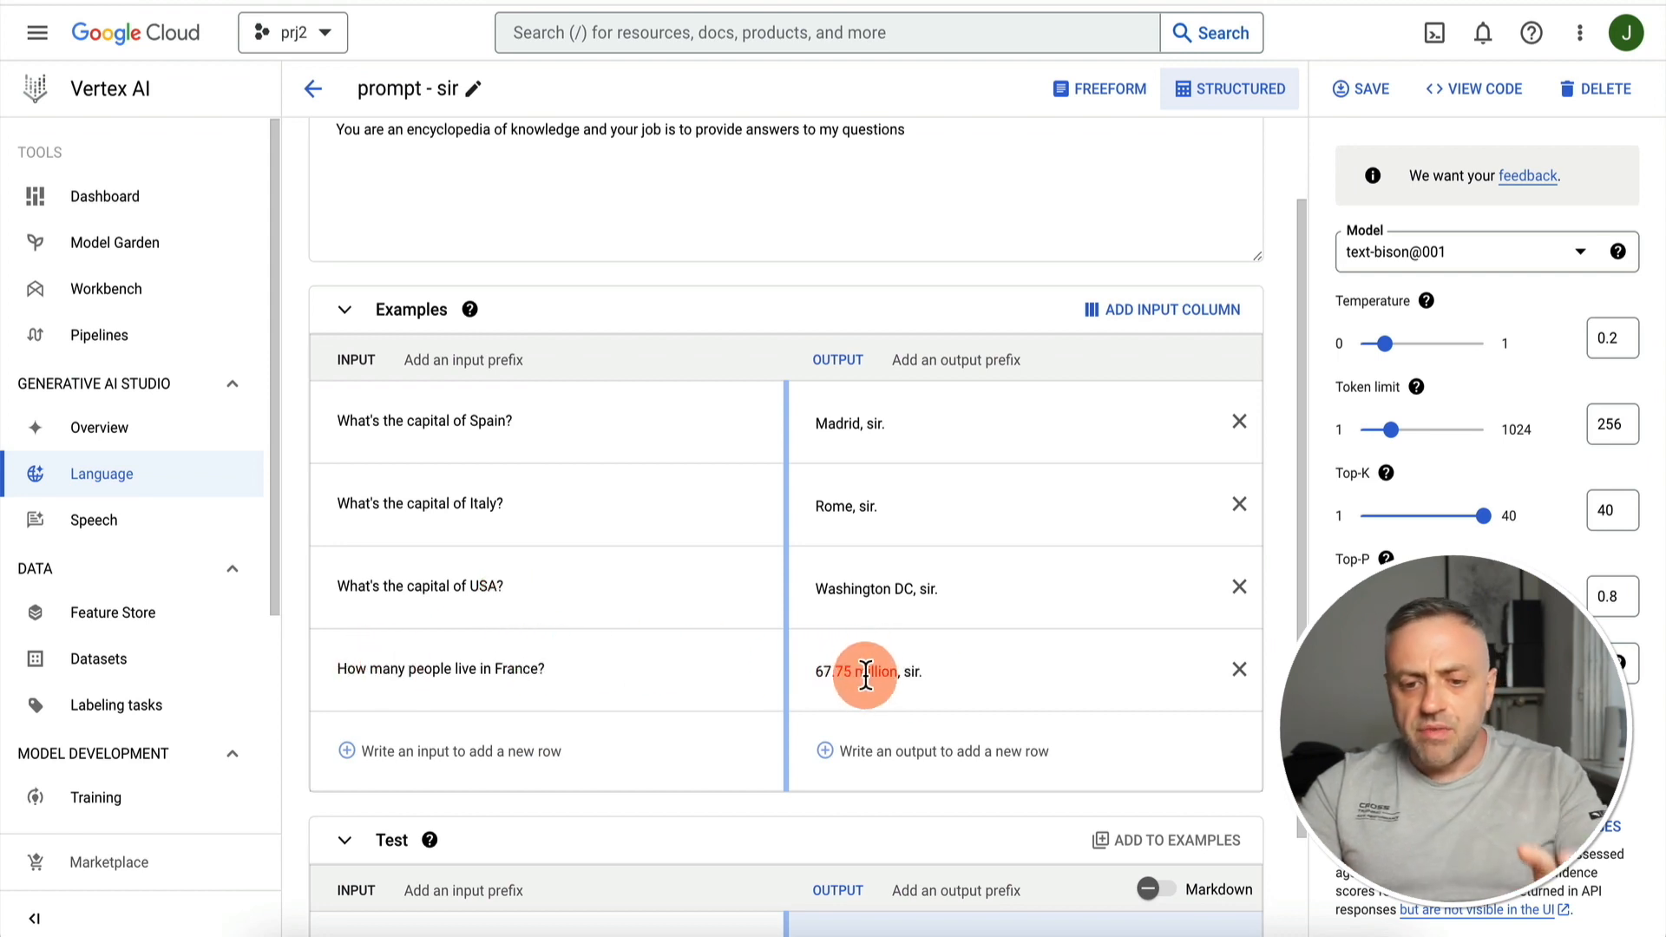
{"action": "scroll", "coordinate": [865, 679], "scroll_direction": "down", "scroll_amount": 2}
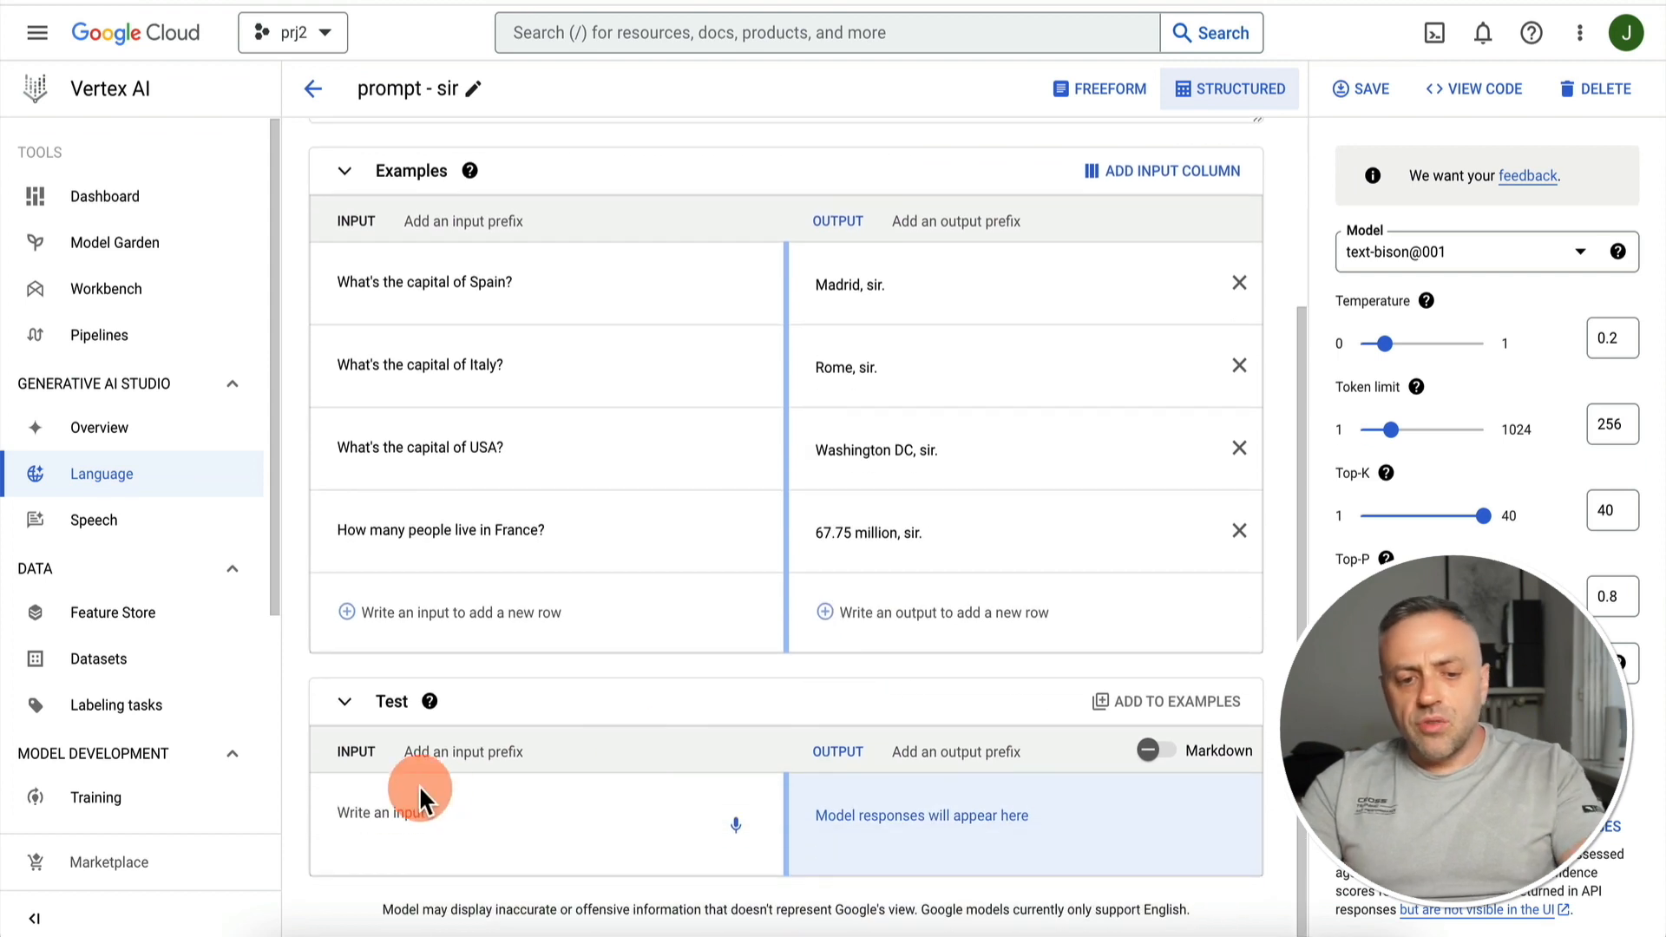
{"action": "type", "text": "H"}
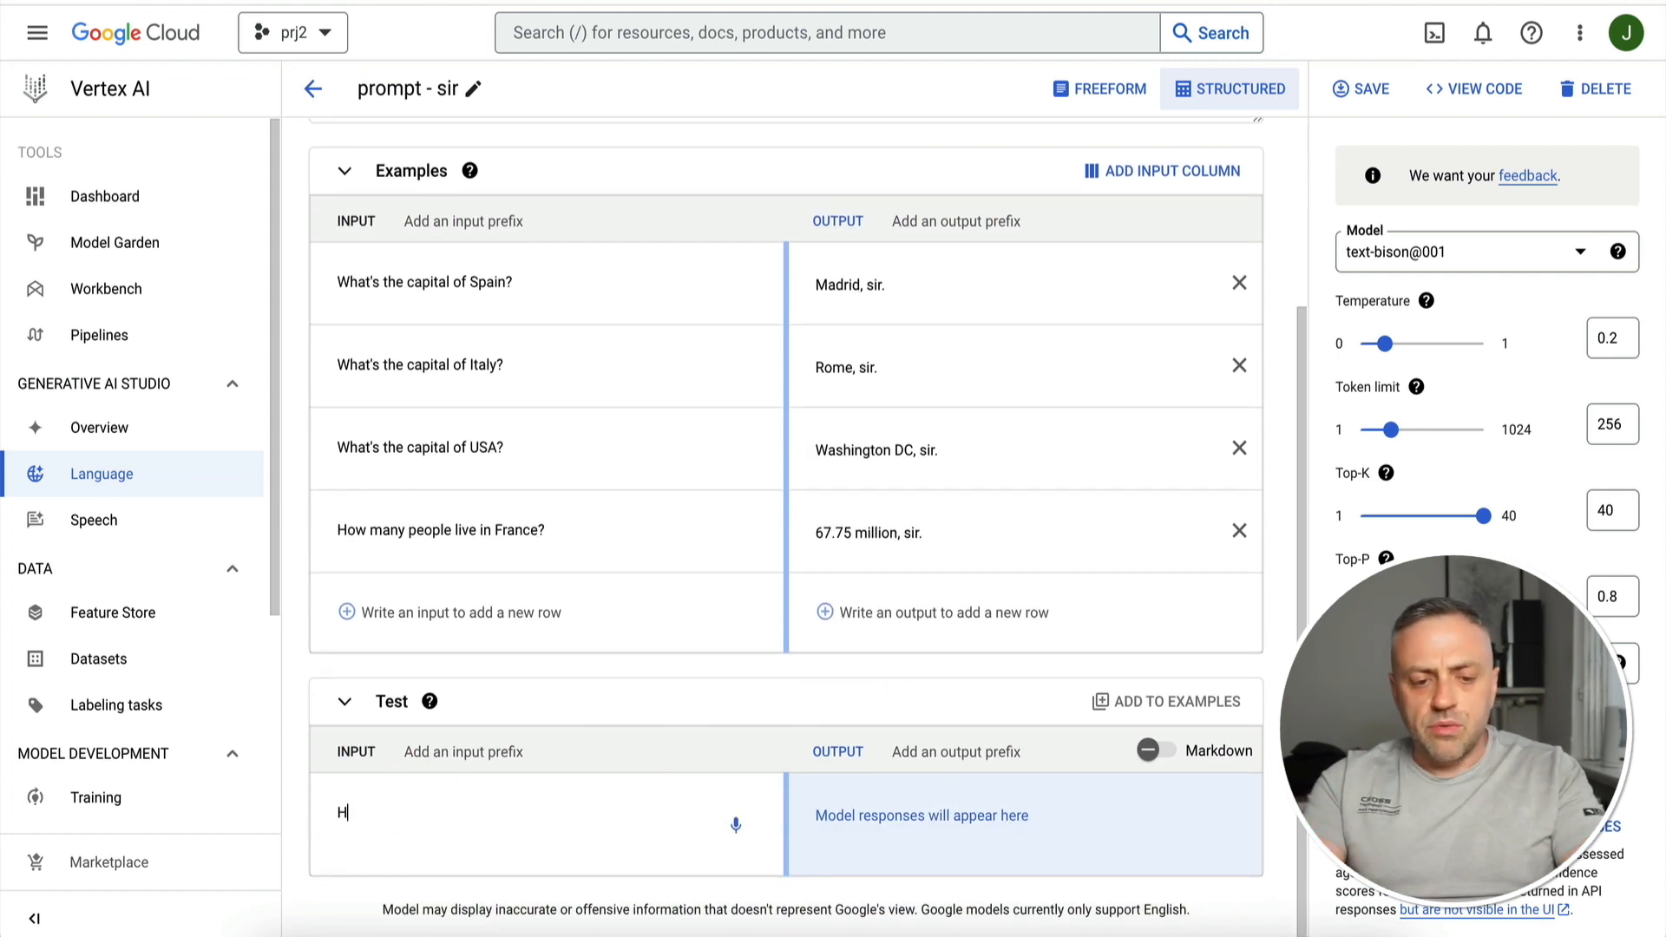
{"action": "type", "text": "ow many pe"}
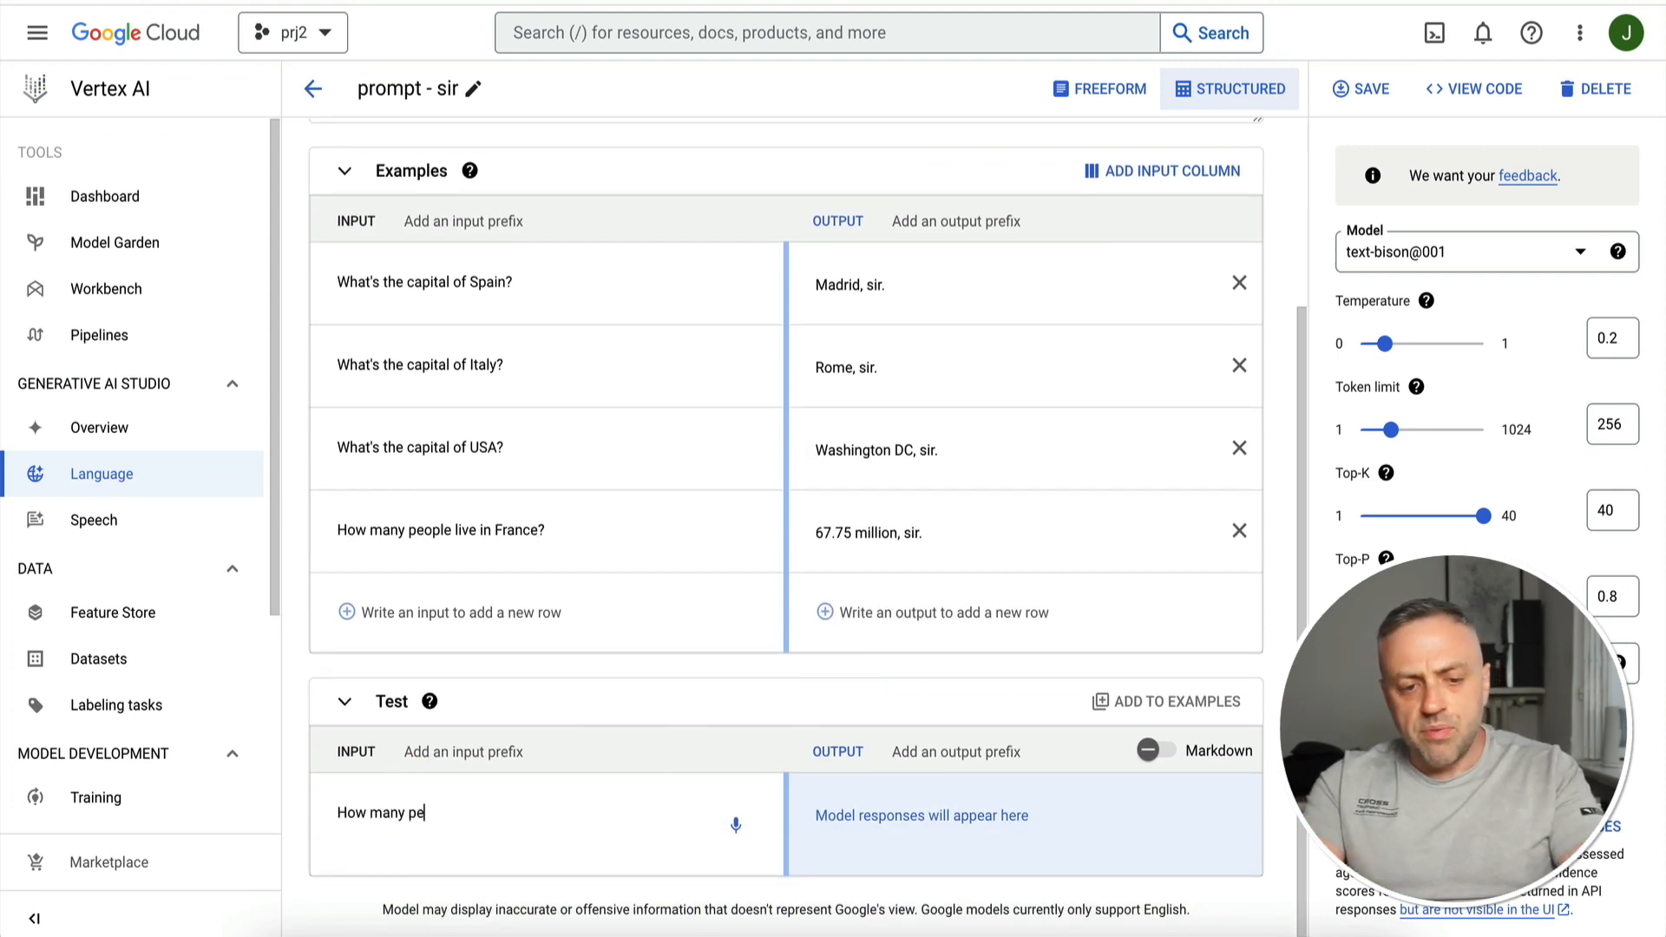
{"action": "type", "text": "ople live in A"}
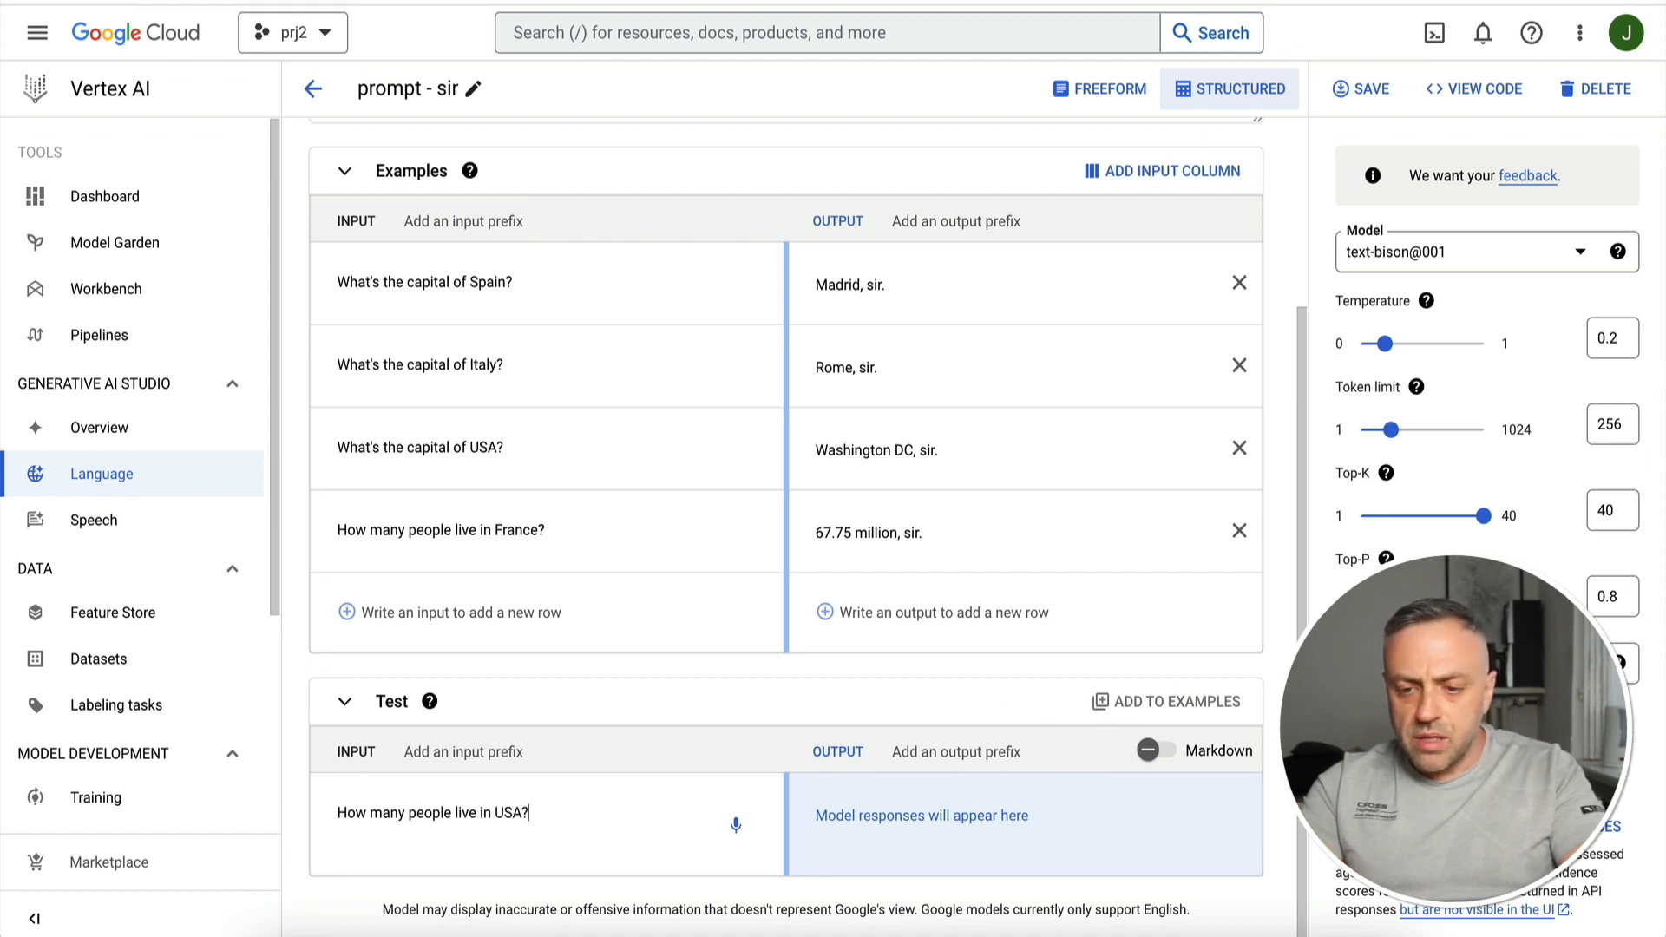
{"action": "left_click", "coordinate": [1370, 725]}
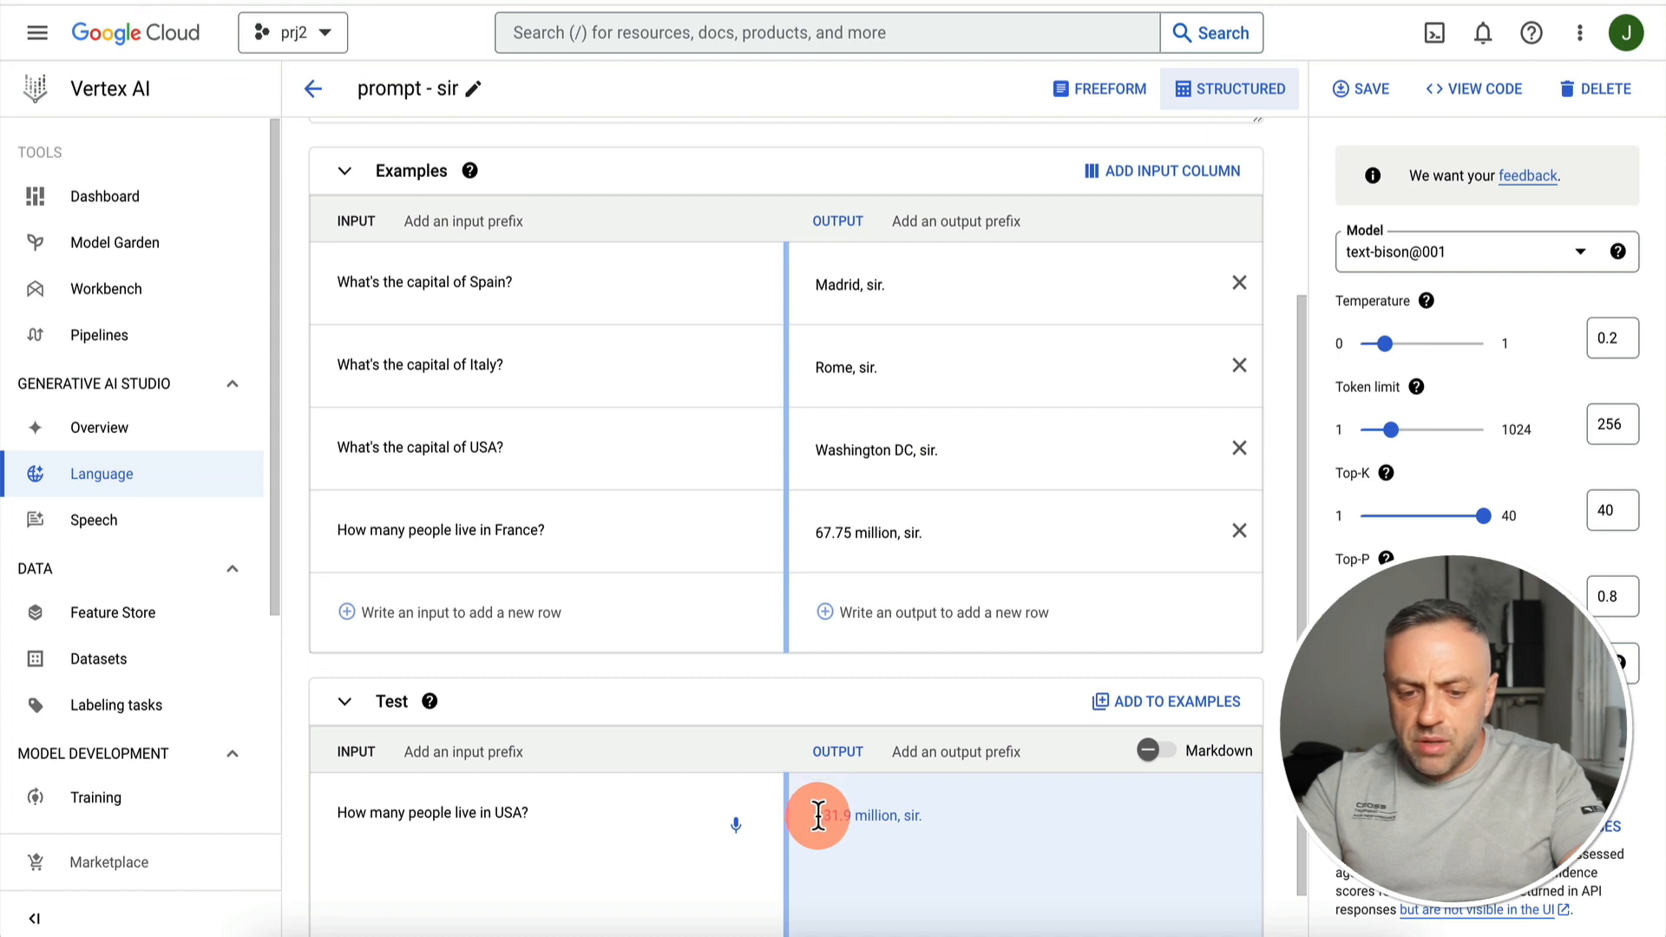
Delete the France population example and rerun the test question about the USA
{"action": "left_click", "coordinate": [1239, 532]}
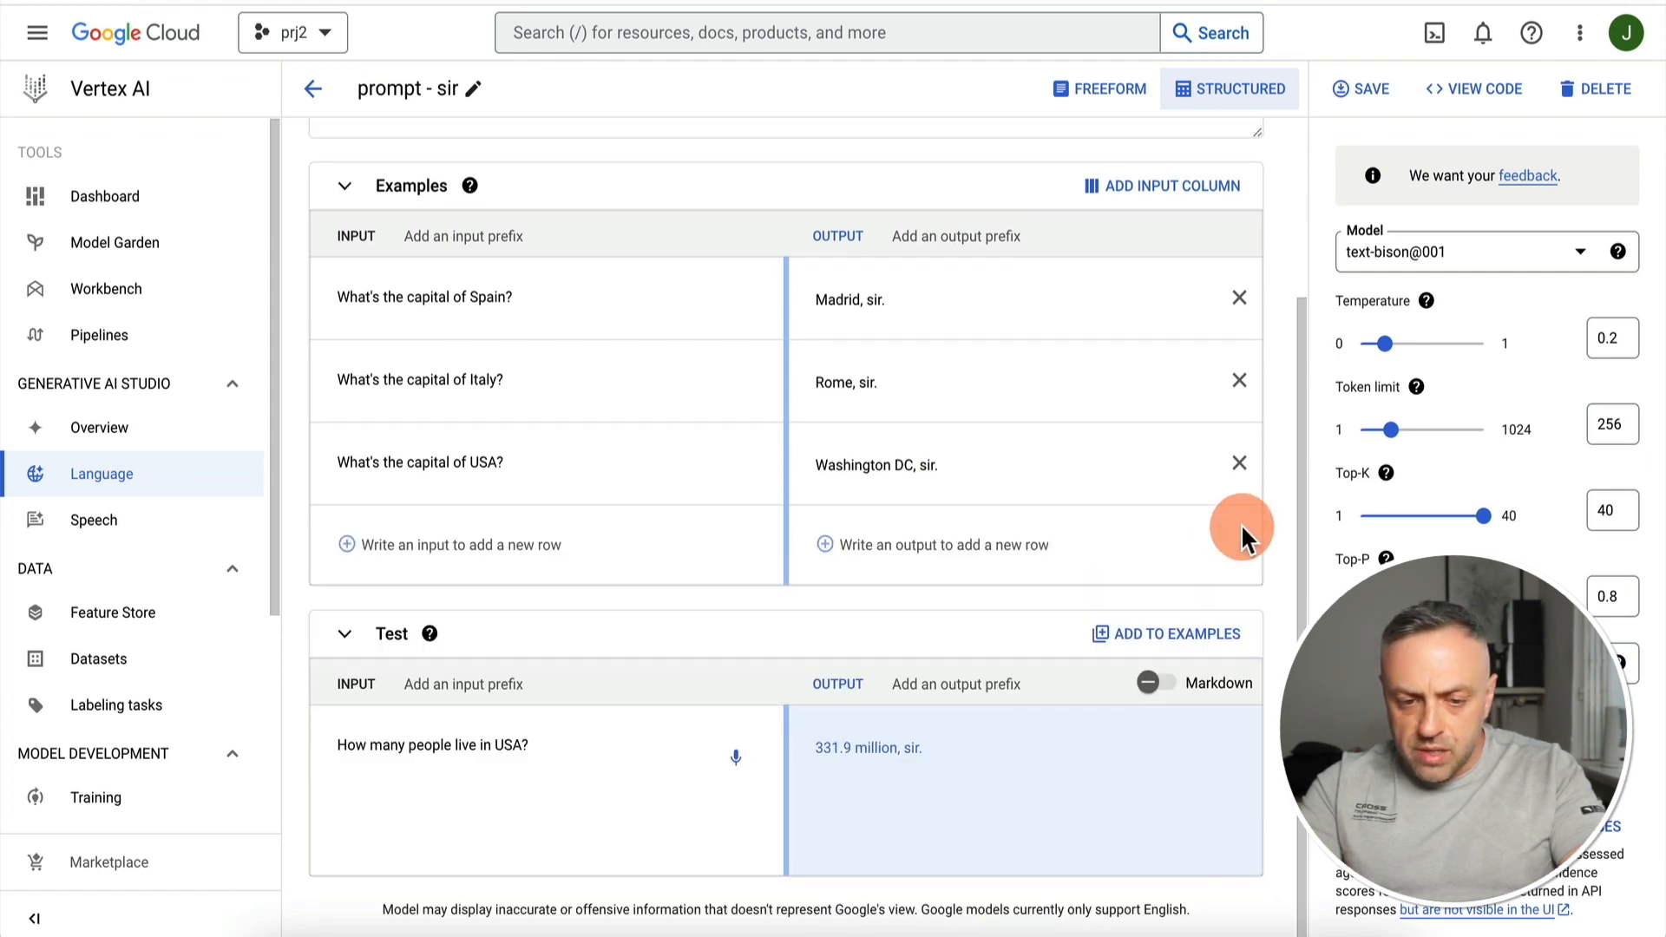
{"action": "left_click", "coordinate": [1381, 826]}
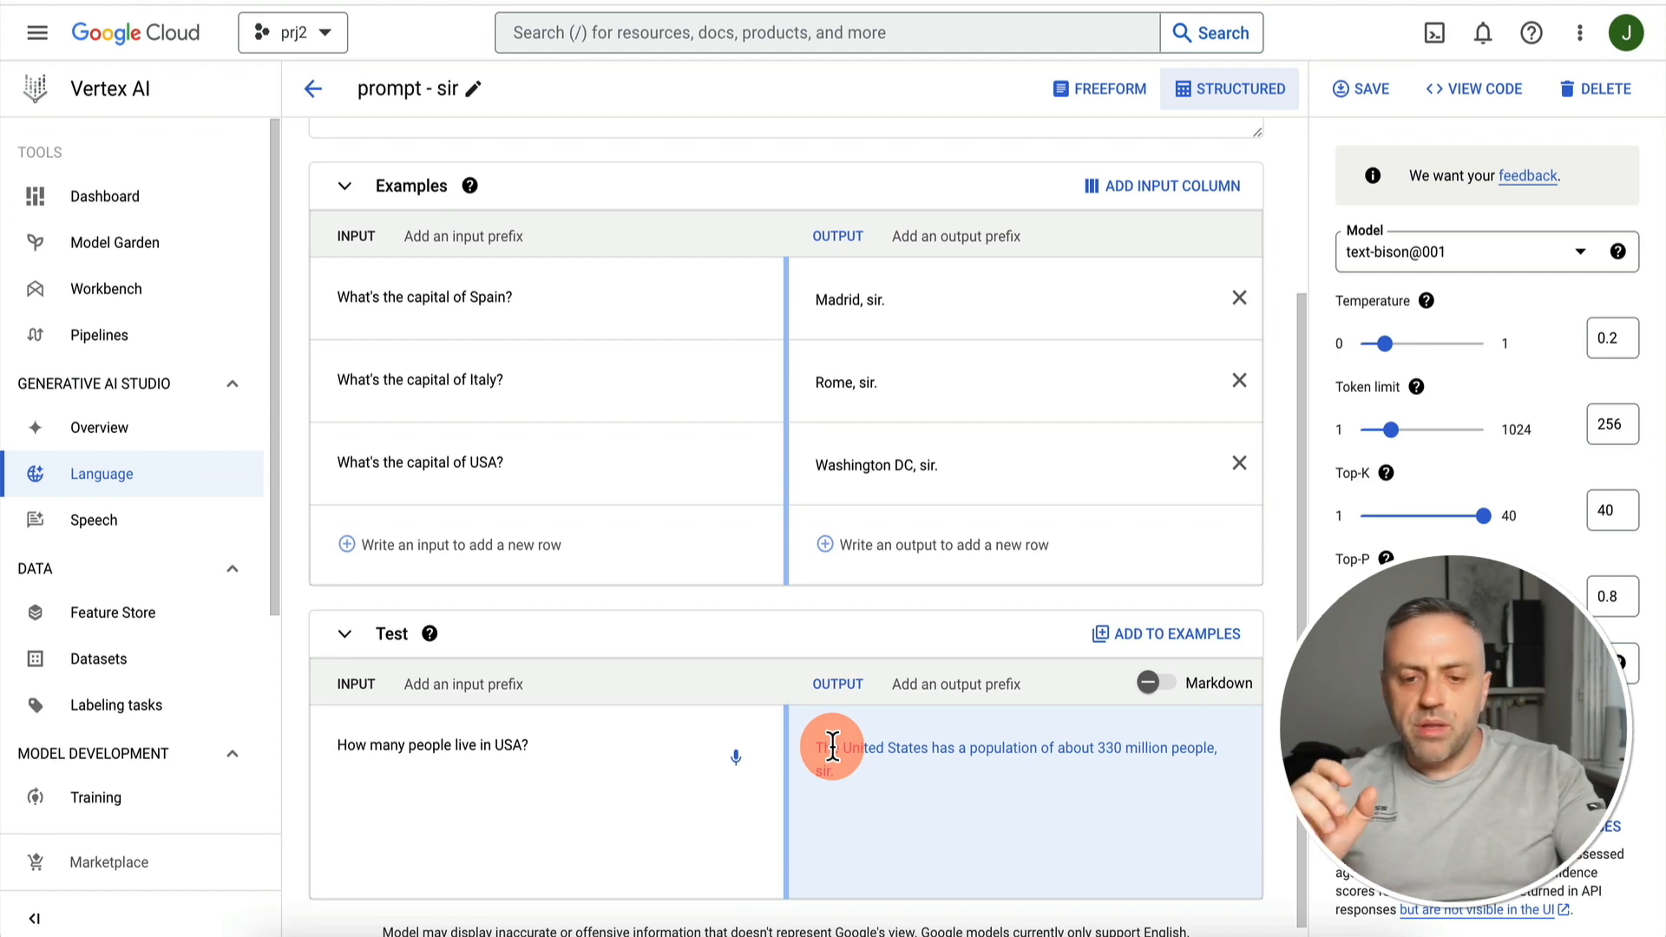
Add the example "How many people live in France?" with the output "65 million, sir." and rerun the USA test question
{"action": "left_click", "coordinate": [524, 551]}
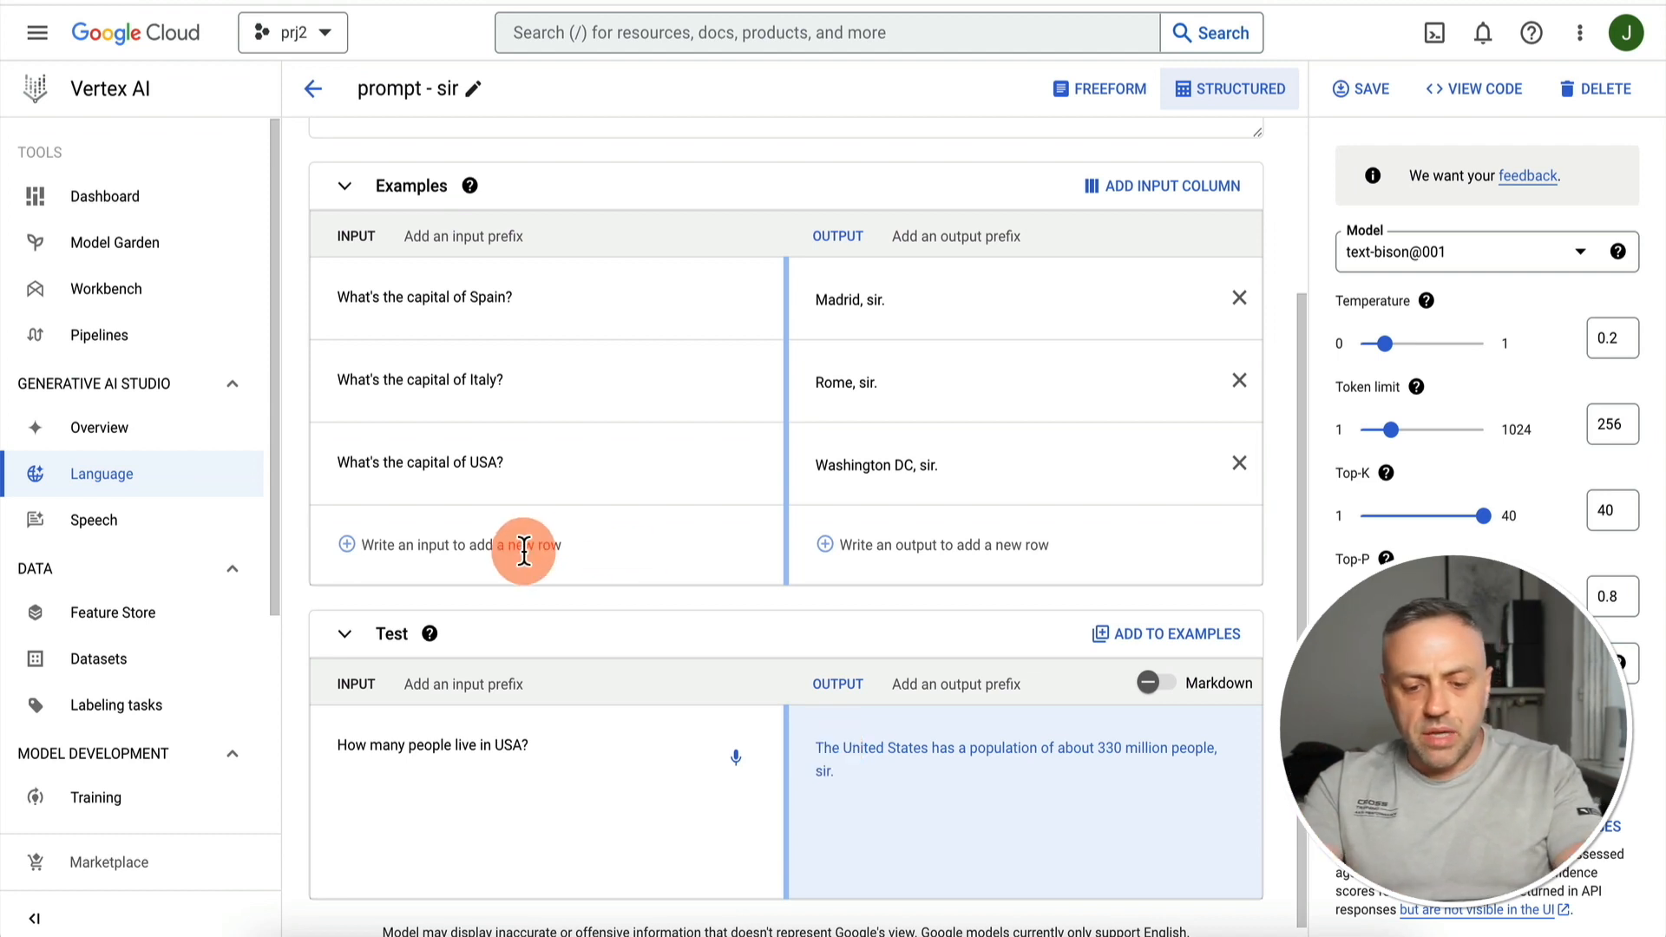
{"action": "type", "text": "Wh"}
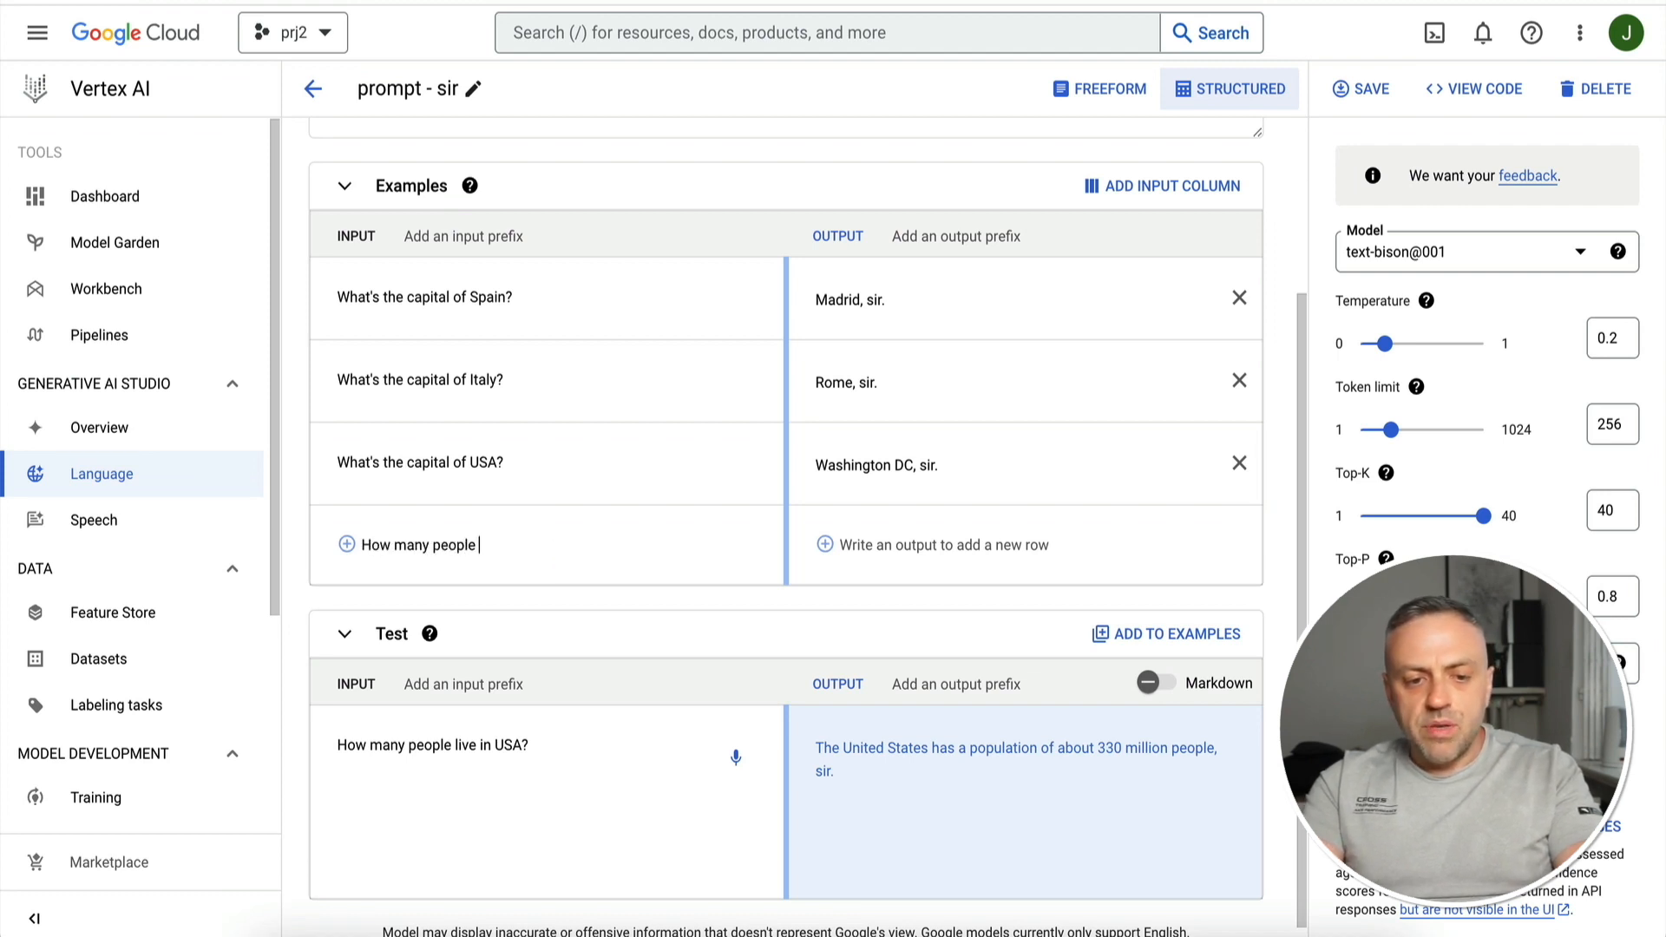
{"action": "type", "text": "w many people live in France?"}
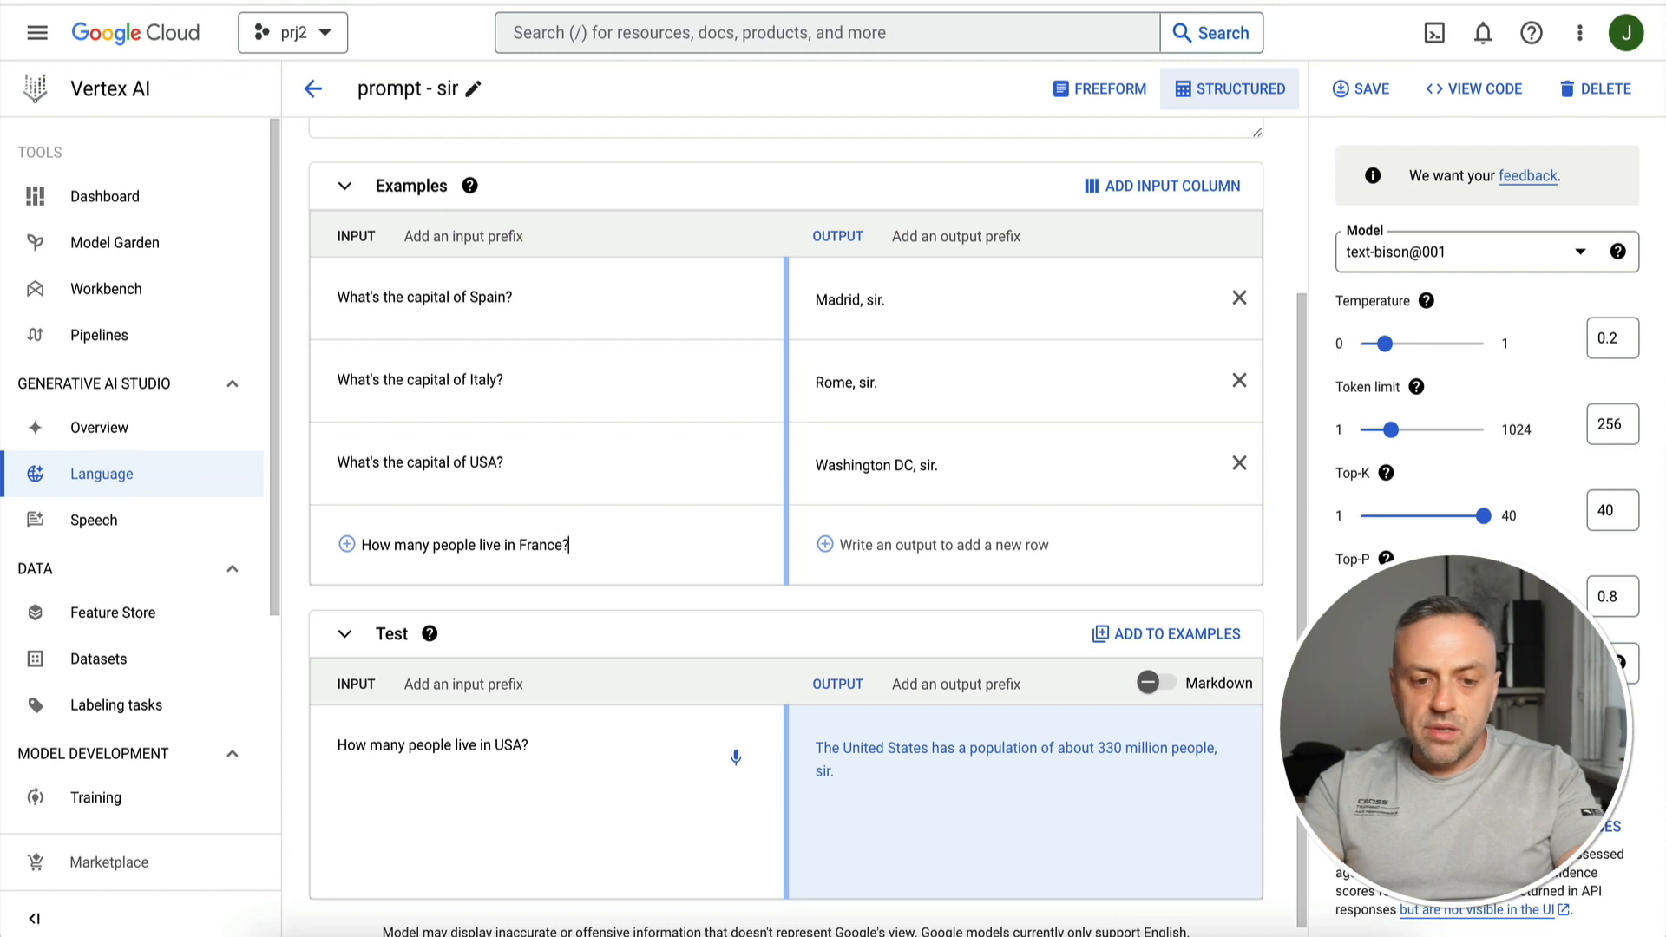
{"action": "left_click", "coordinate": [997, 543]}
{"action": "type", "text": "65 million, sir"}
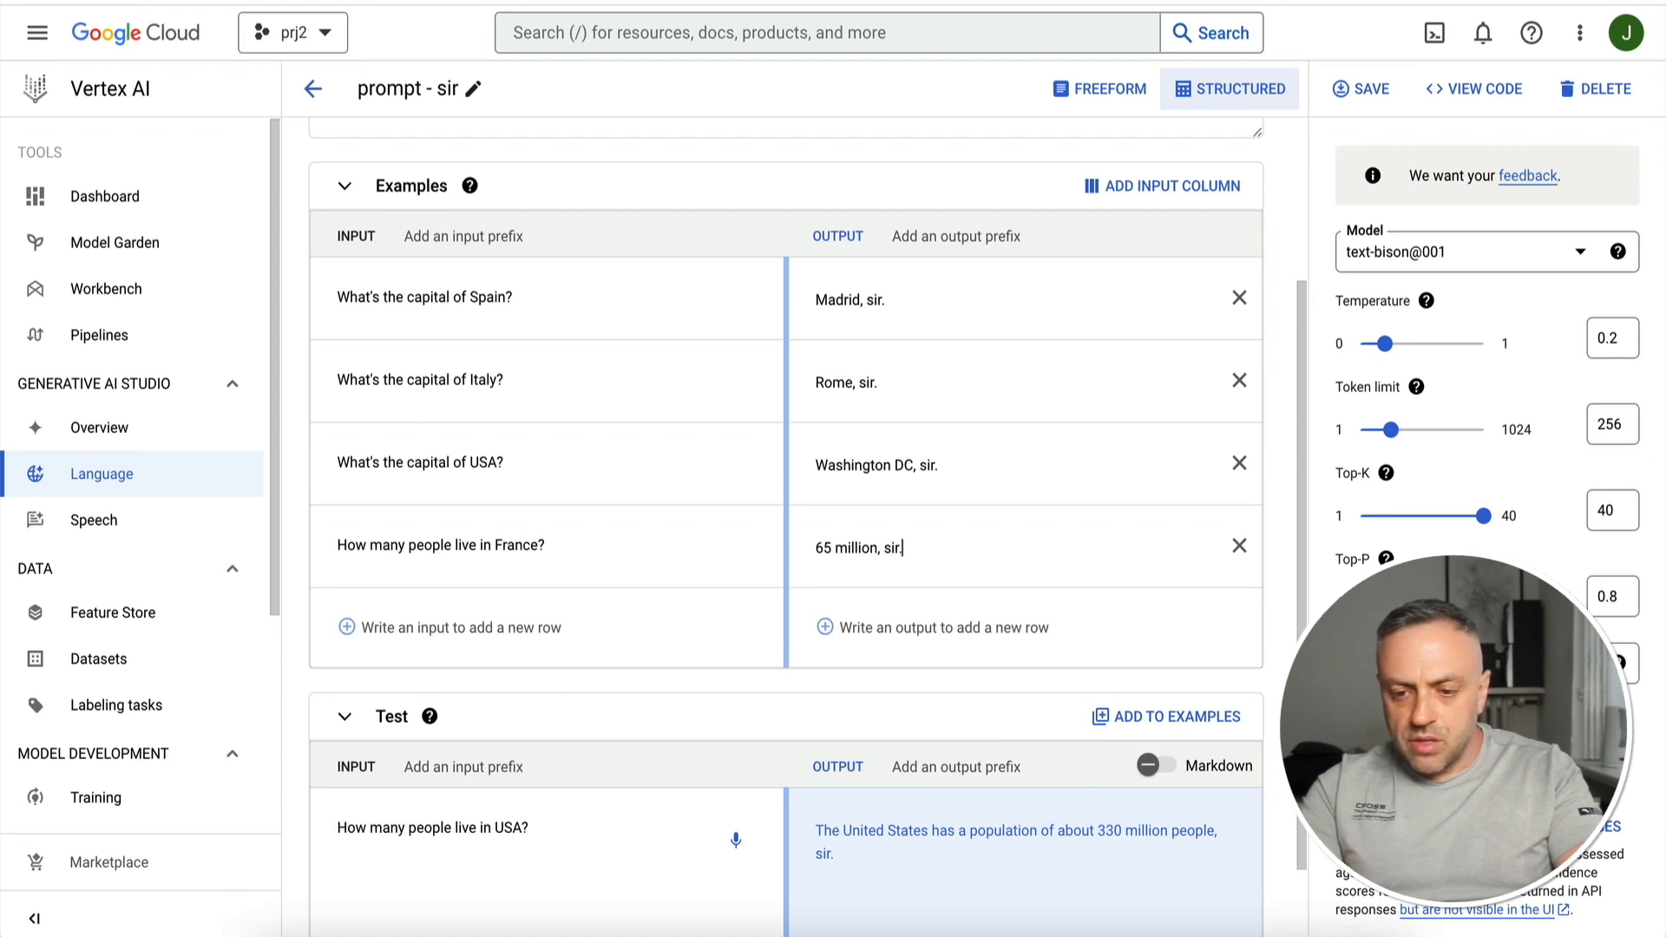
{"action": "left_click", "coordinate": [1378, 826]}
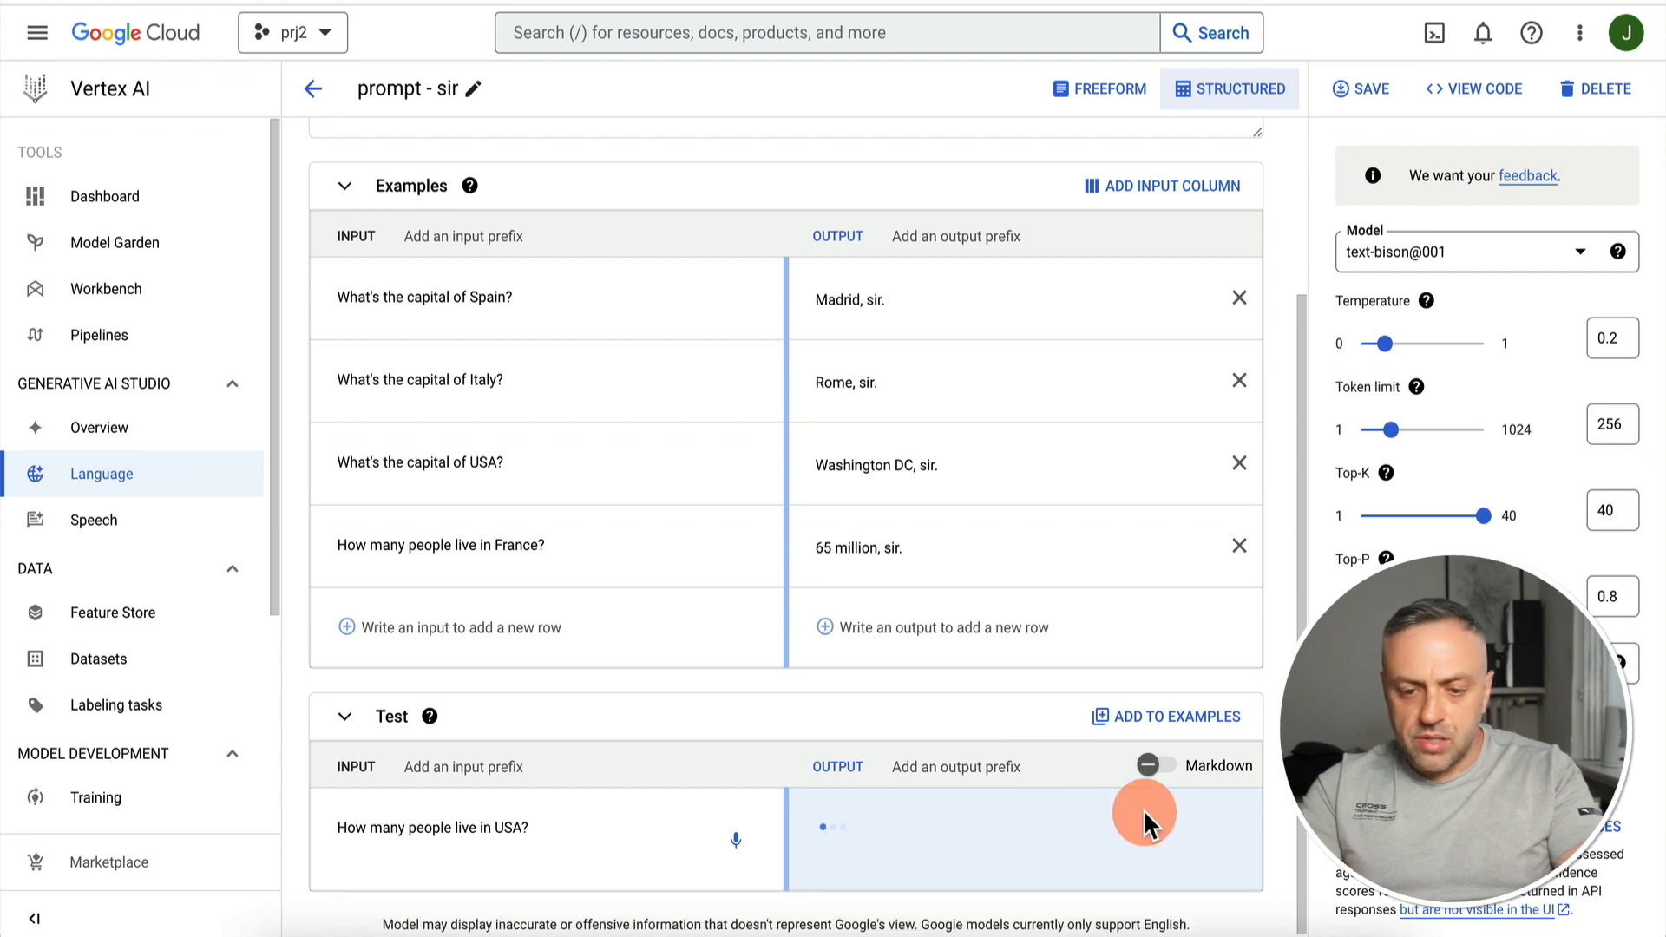
{"action": "scroll", "coordinate": [988, 876], "scroll_direction": "down", "scroll_amount": 1}
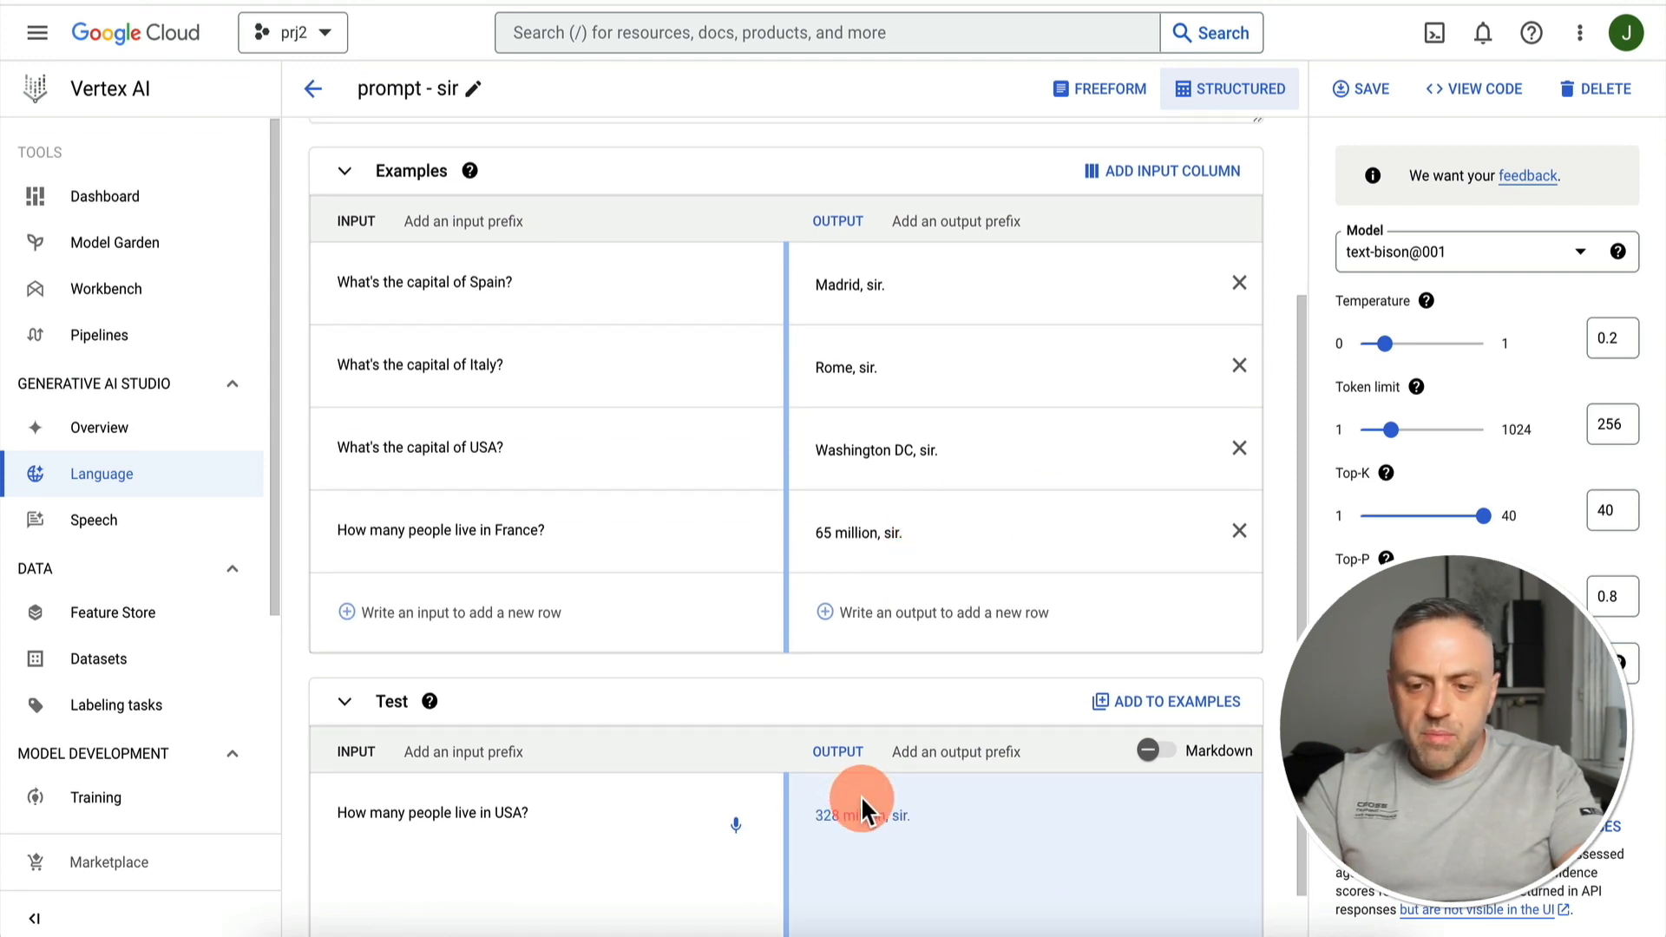
{"action": "scroll", "coordinate": [861, 795], "scroll_direction": "down", "scroll_amount": 1}
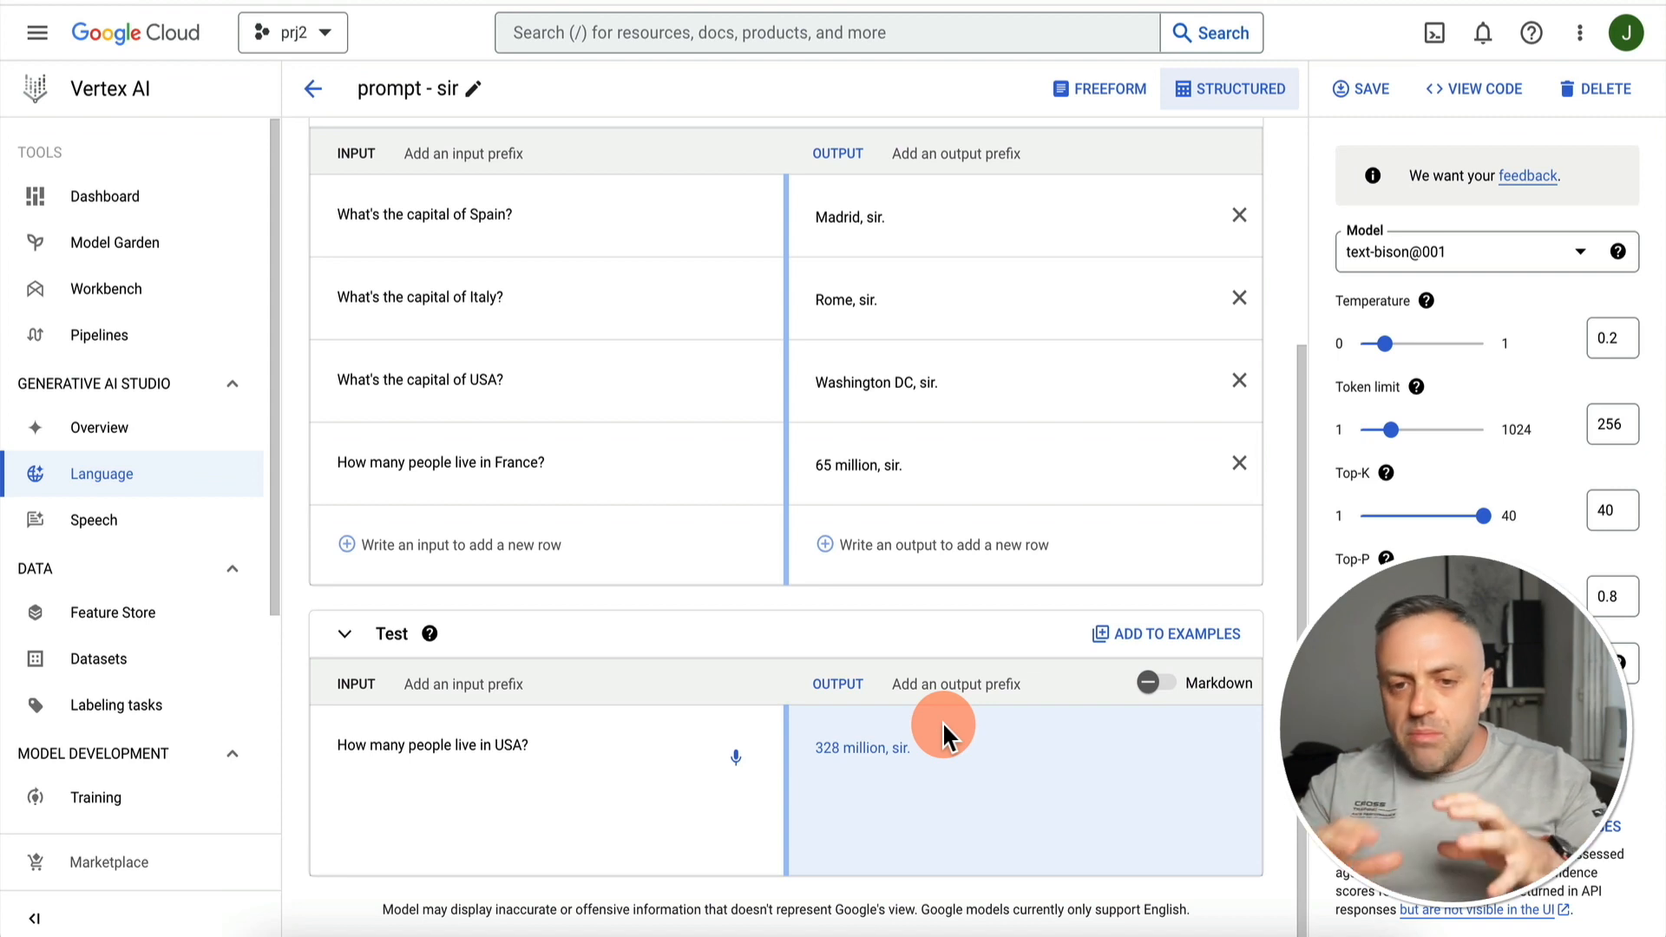
Replace the test question with "What is the capital of Brazil?" and submit it to the model
{"action": "triple_click", "coordinate": [578, 737]}
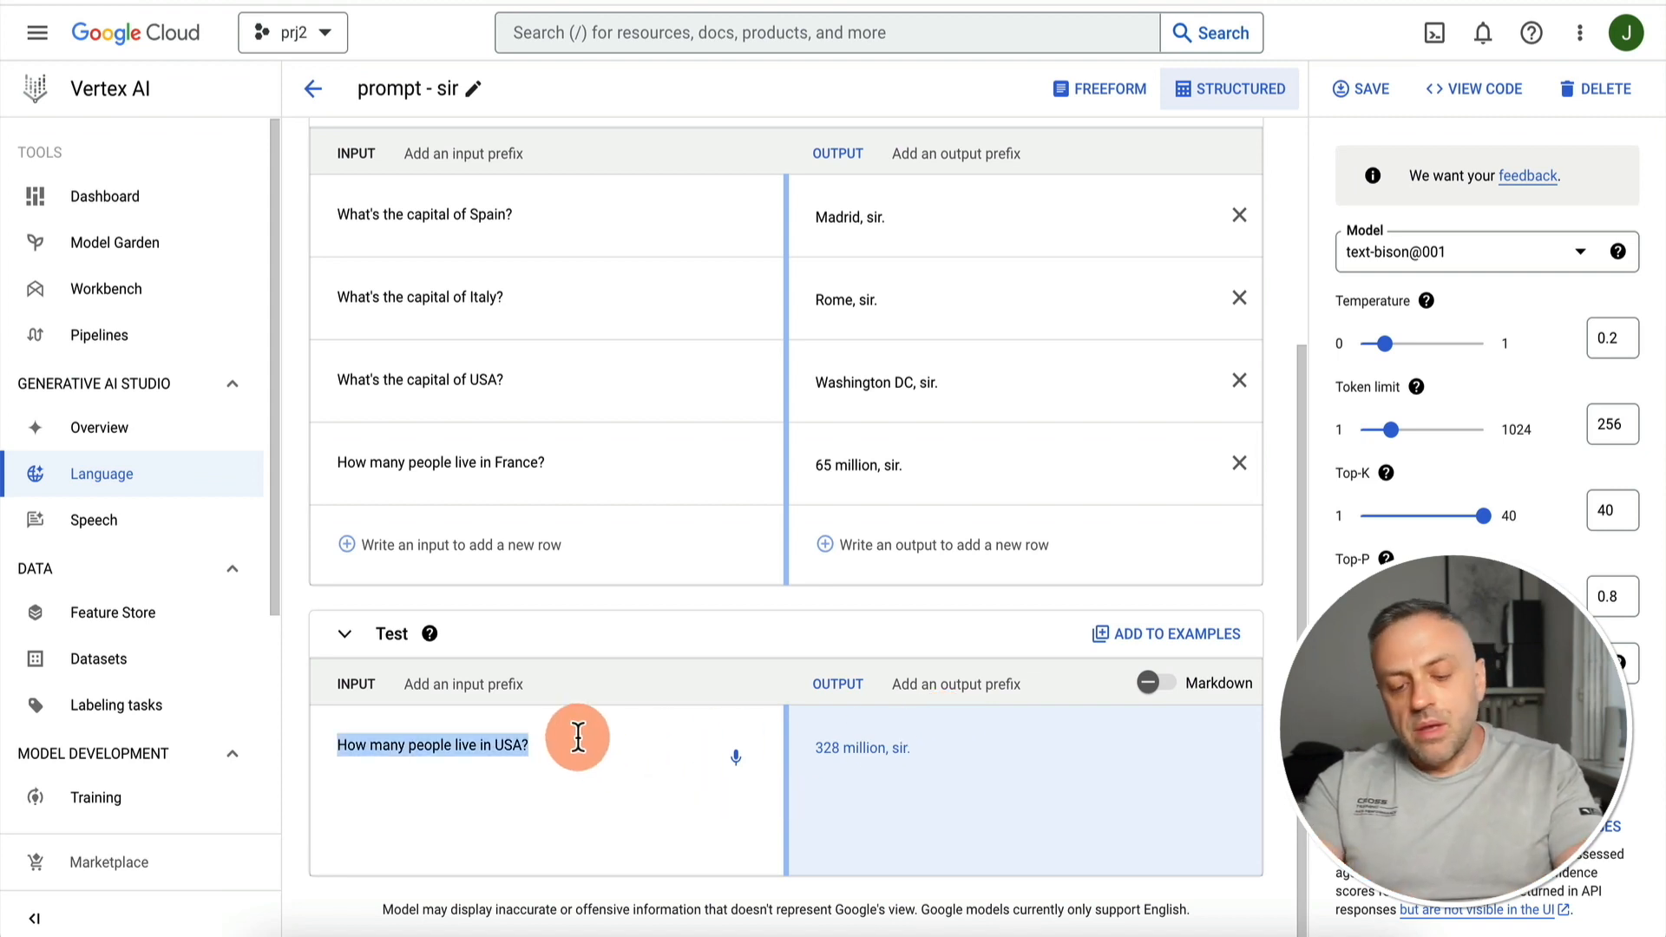
{"action": "type", "text": "What is the capital of Brazil?"}
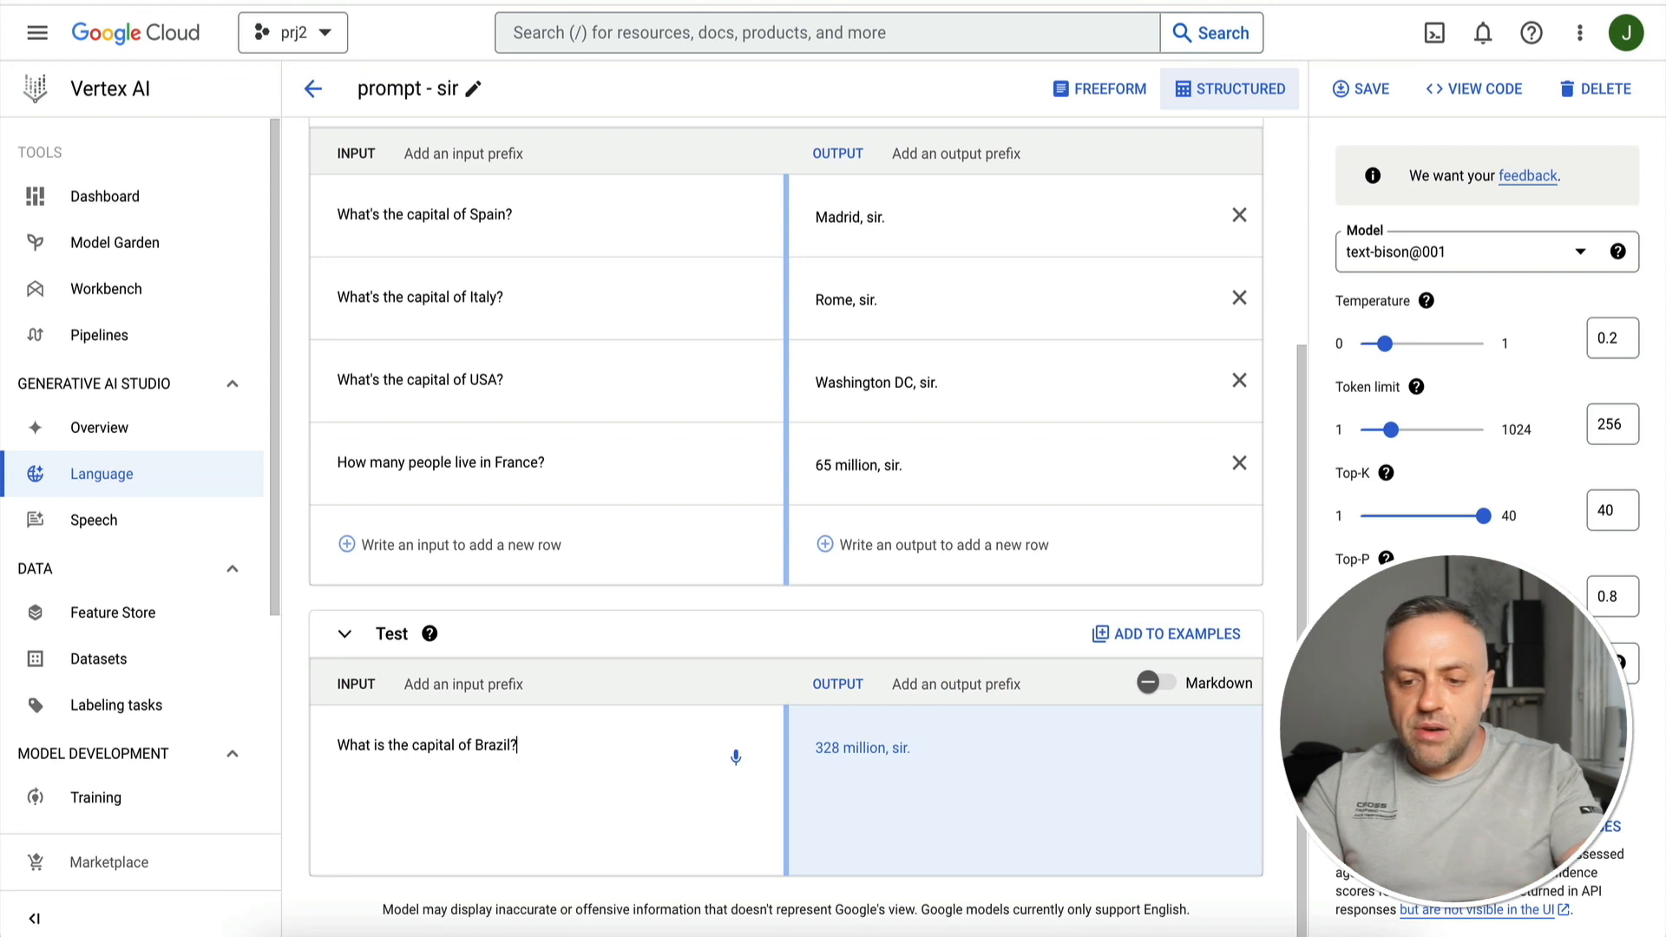
{"action": "left_click", "coordinate": [1376, 826]}
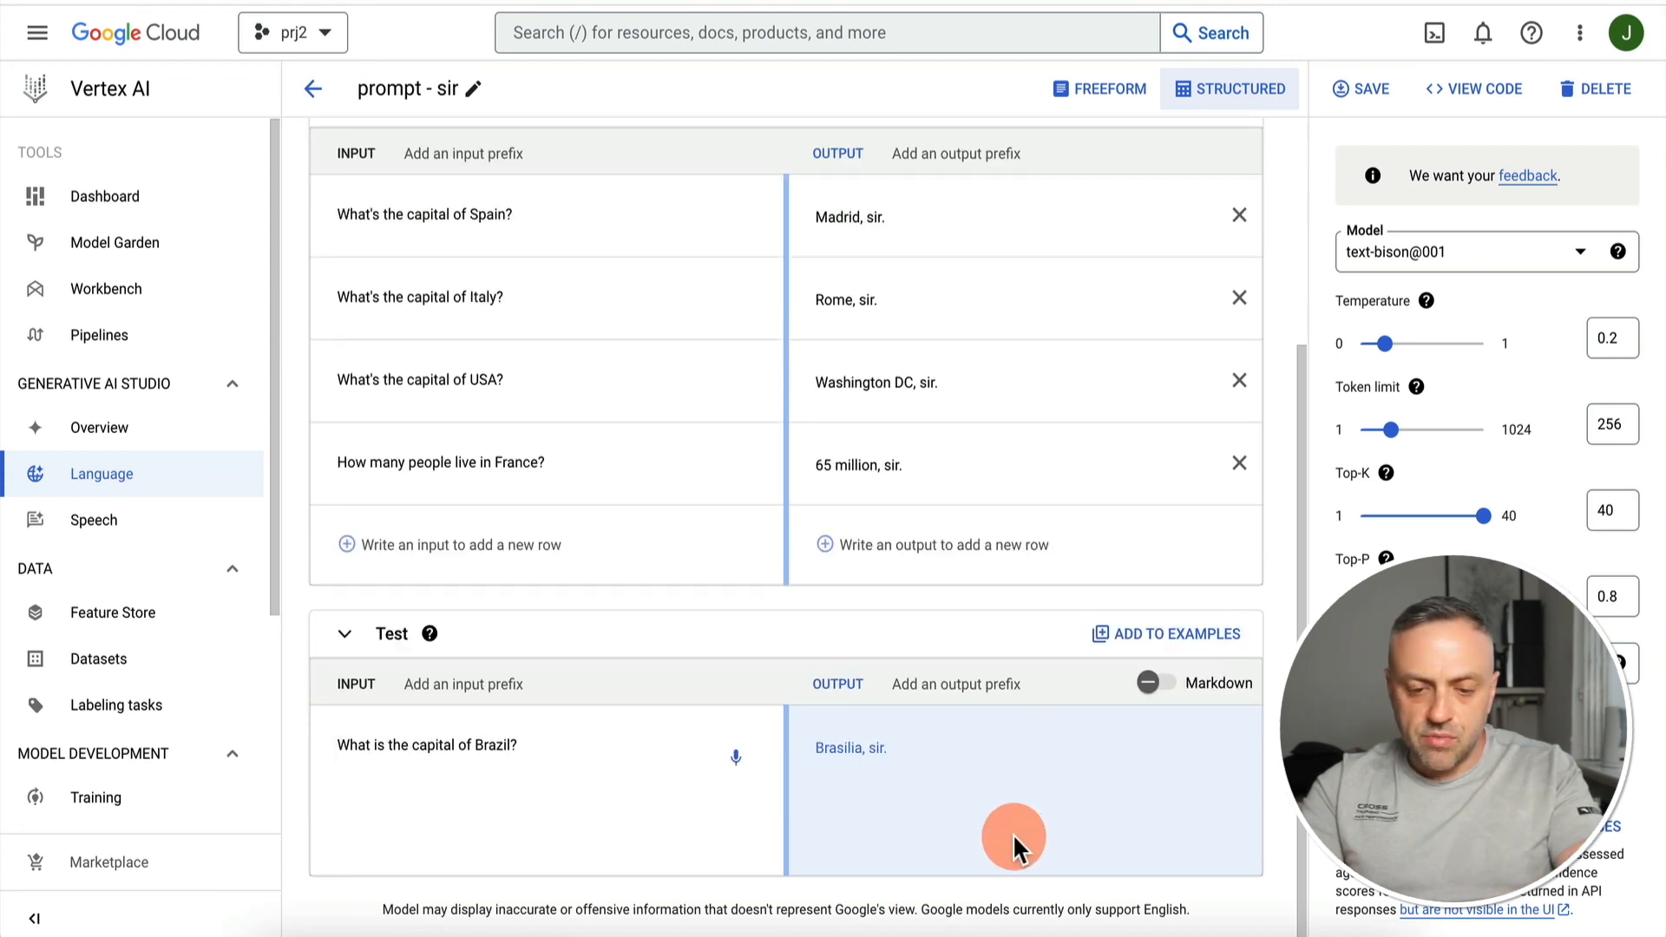
{"action": "left_click", "coordinate": [546, 746]}
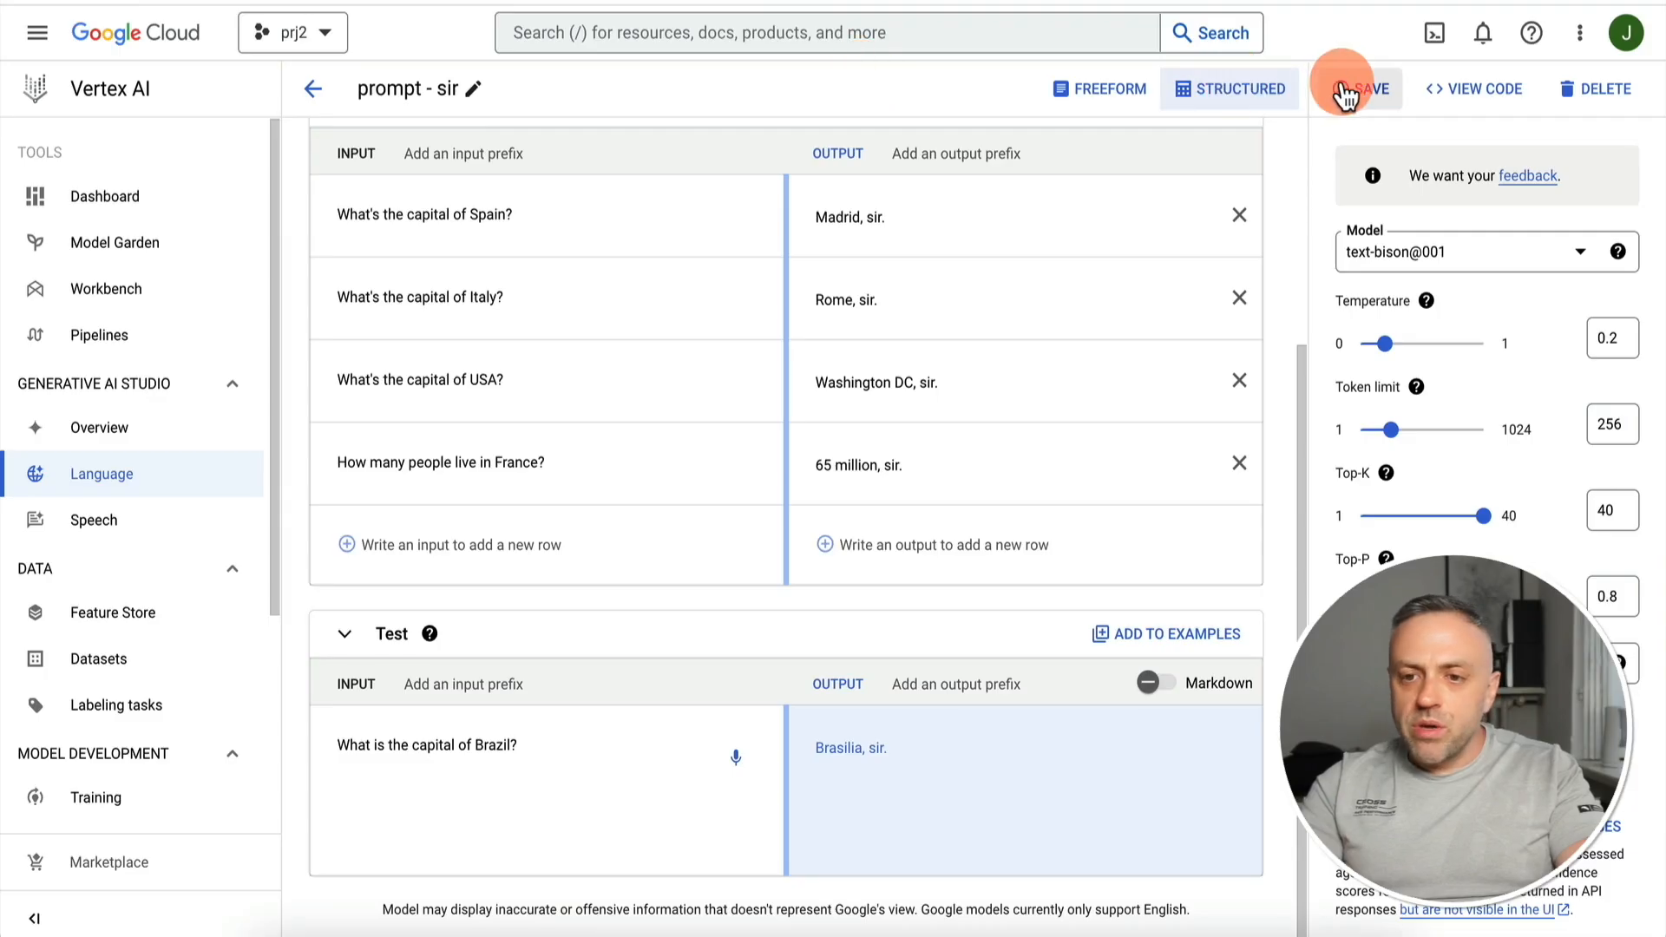
Save the "prompt - sir" structured prompt and return to the Language page
{"action": "left_click", "coordinate": [1354, 92]}
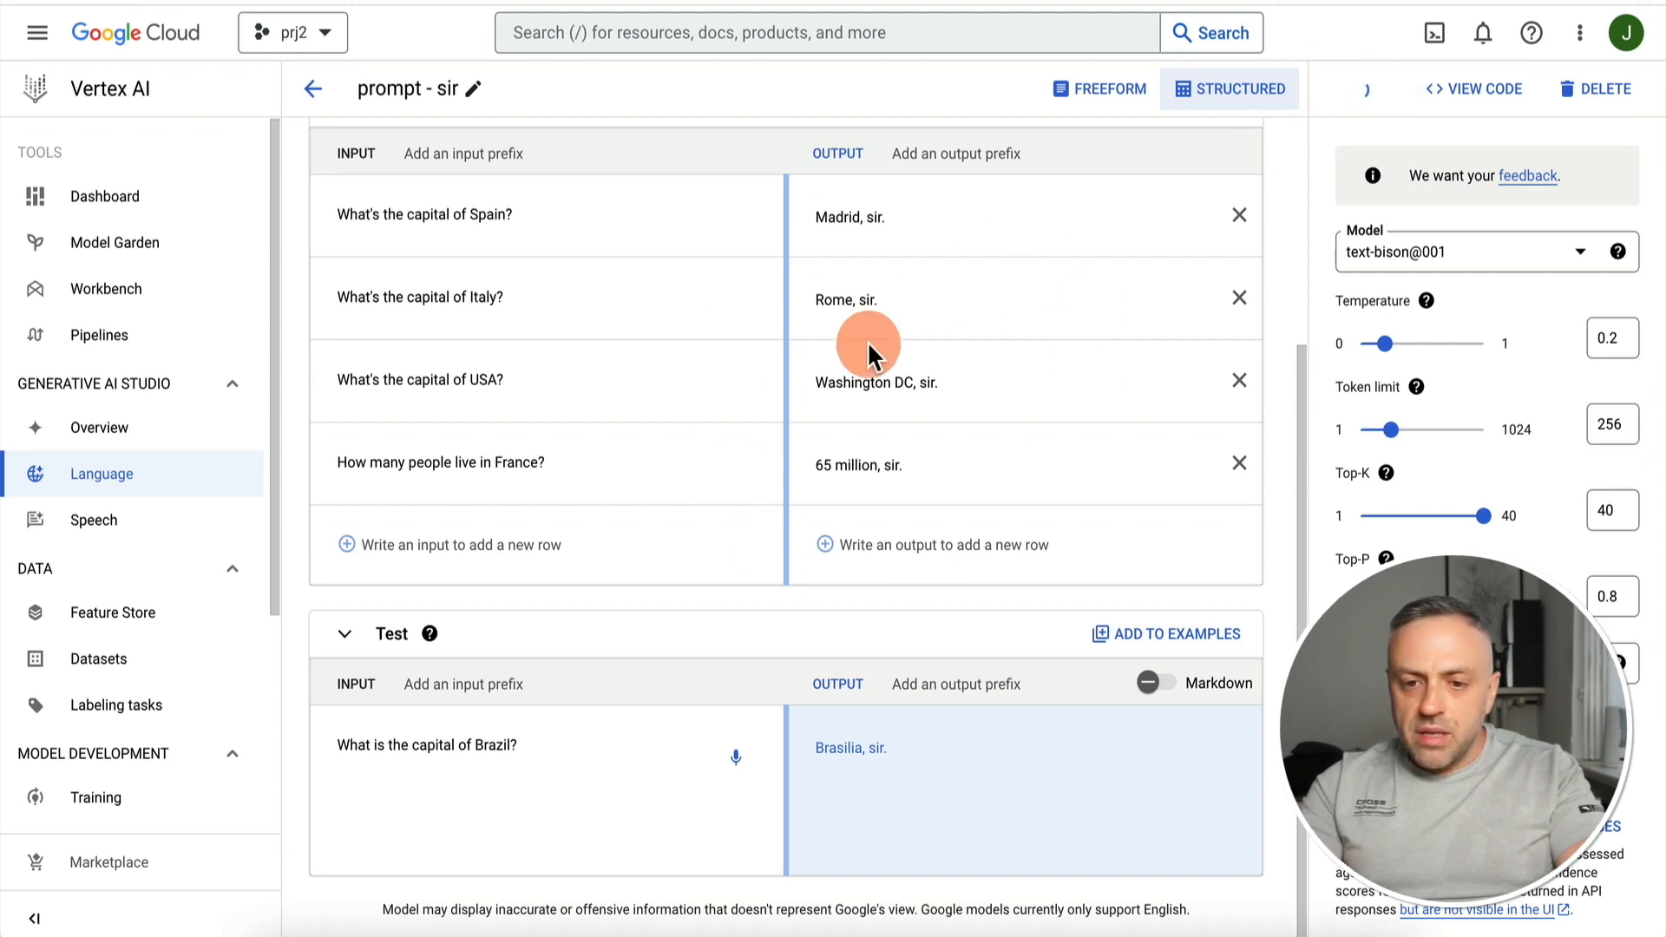
{"action": "scroll", "coordinate": [838, 368], "scroll_direction": "up", "scroll_amount": 4}
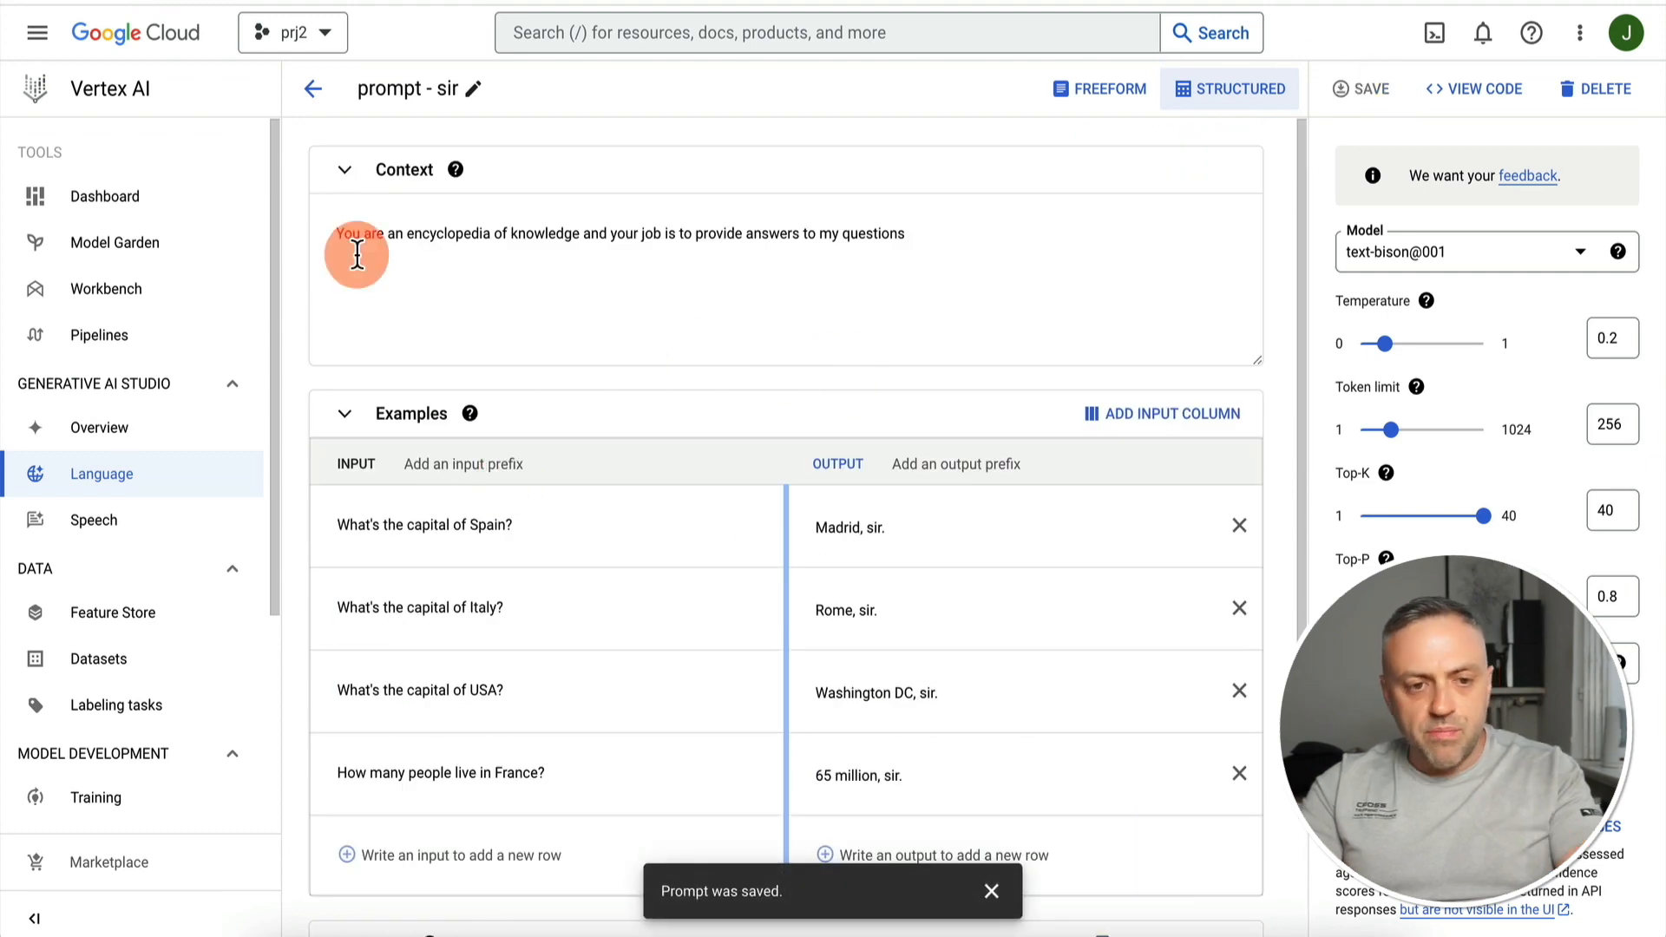
{"action": "left_click", "coordinate": [313, 87]}
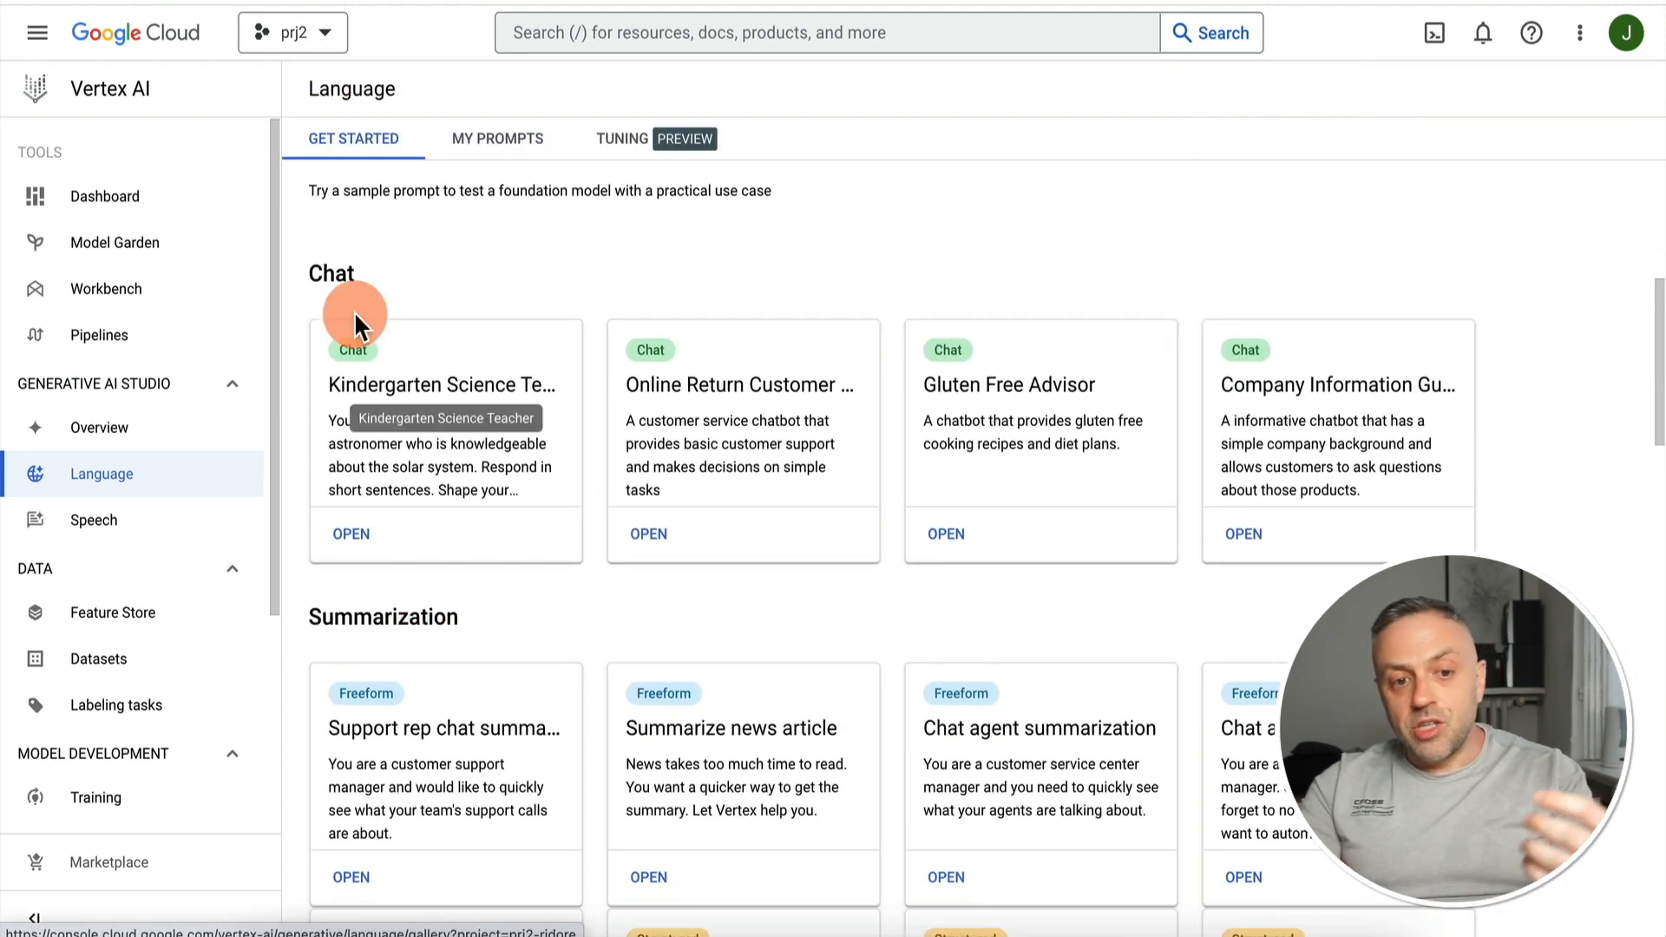
Open the Contract analysis sample from the Extraction group of prompt examples
{"action": "scroll", "coordinate": [450, 636], "scroll_direction": "down", "scroll_amount": 5}
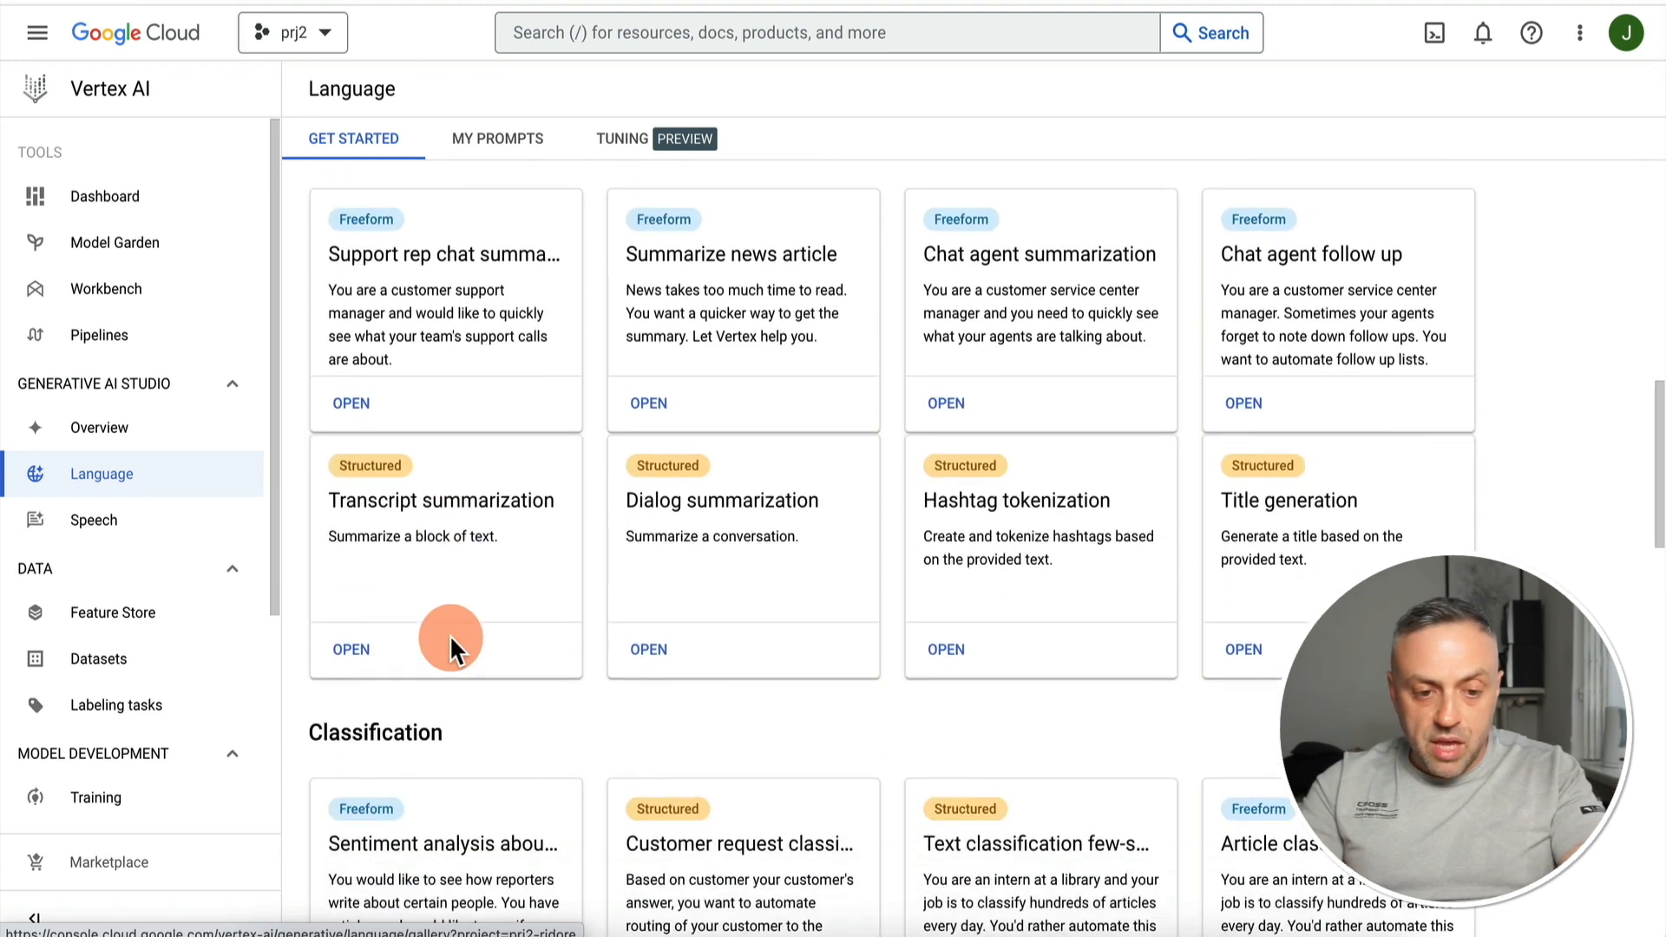
{"action": "scroll", "coordinate": [451, 637], "scroll_direction": "down", "scroll_amount": 4}
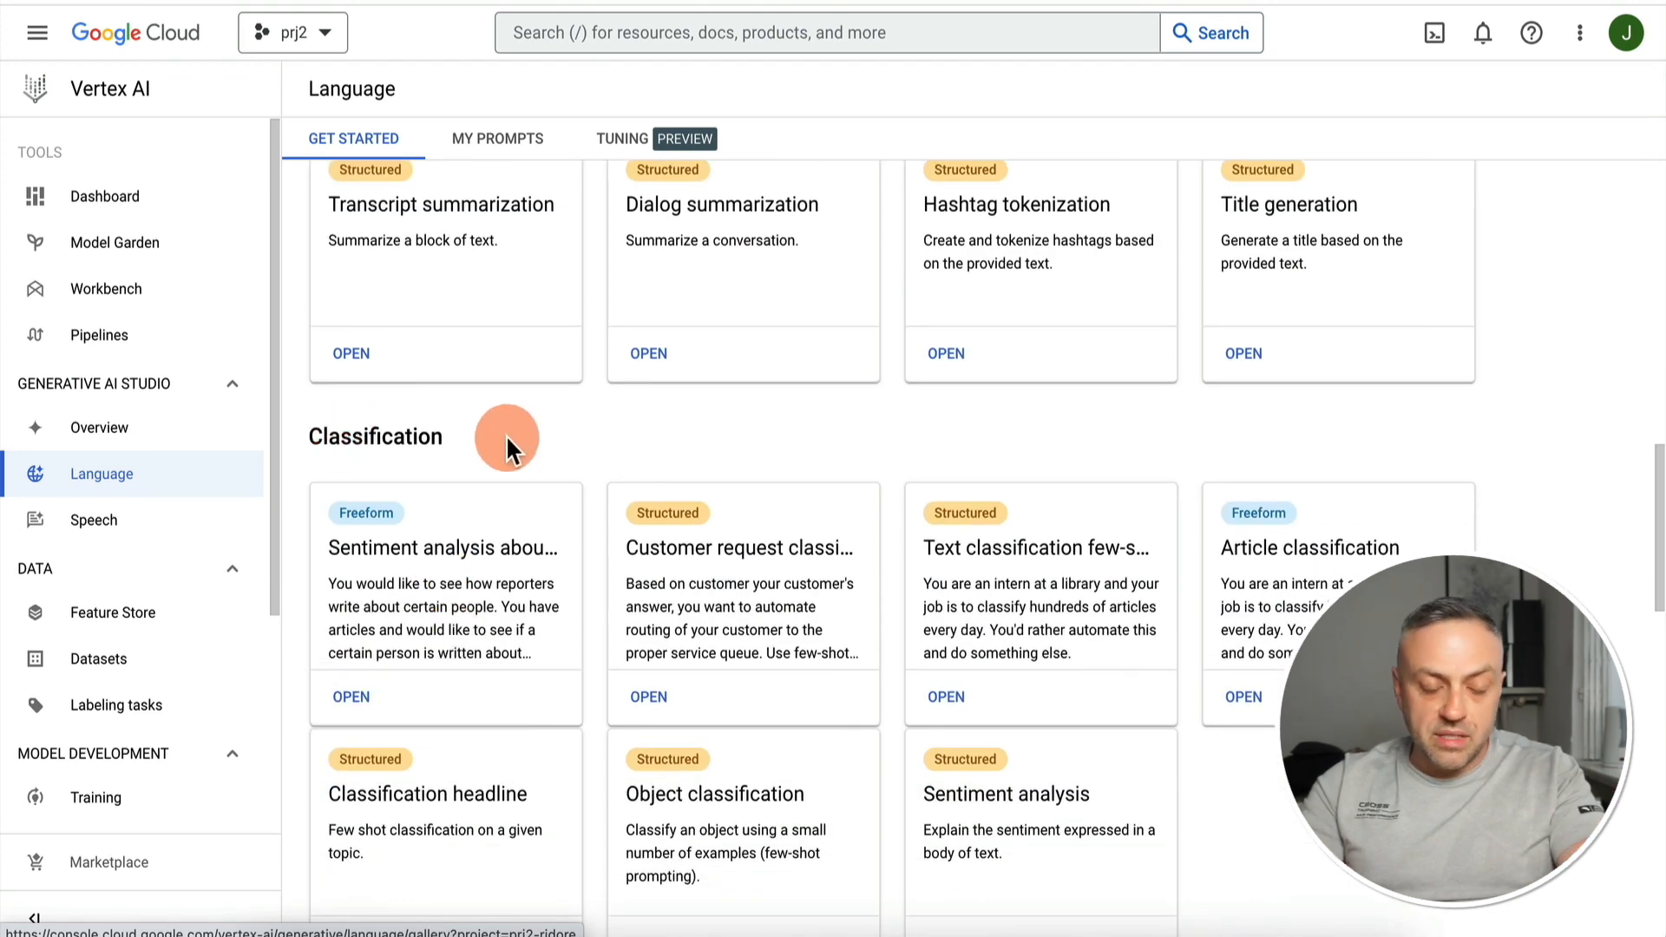
{"action": "scroll", "coordinate": [507, 435], "scroll_direction": "down", "scroll_amount": 5}
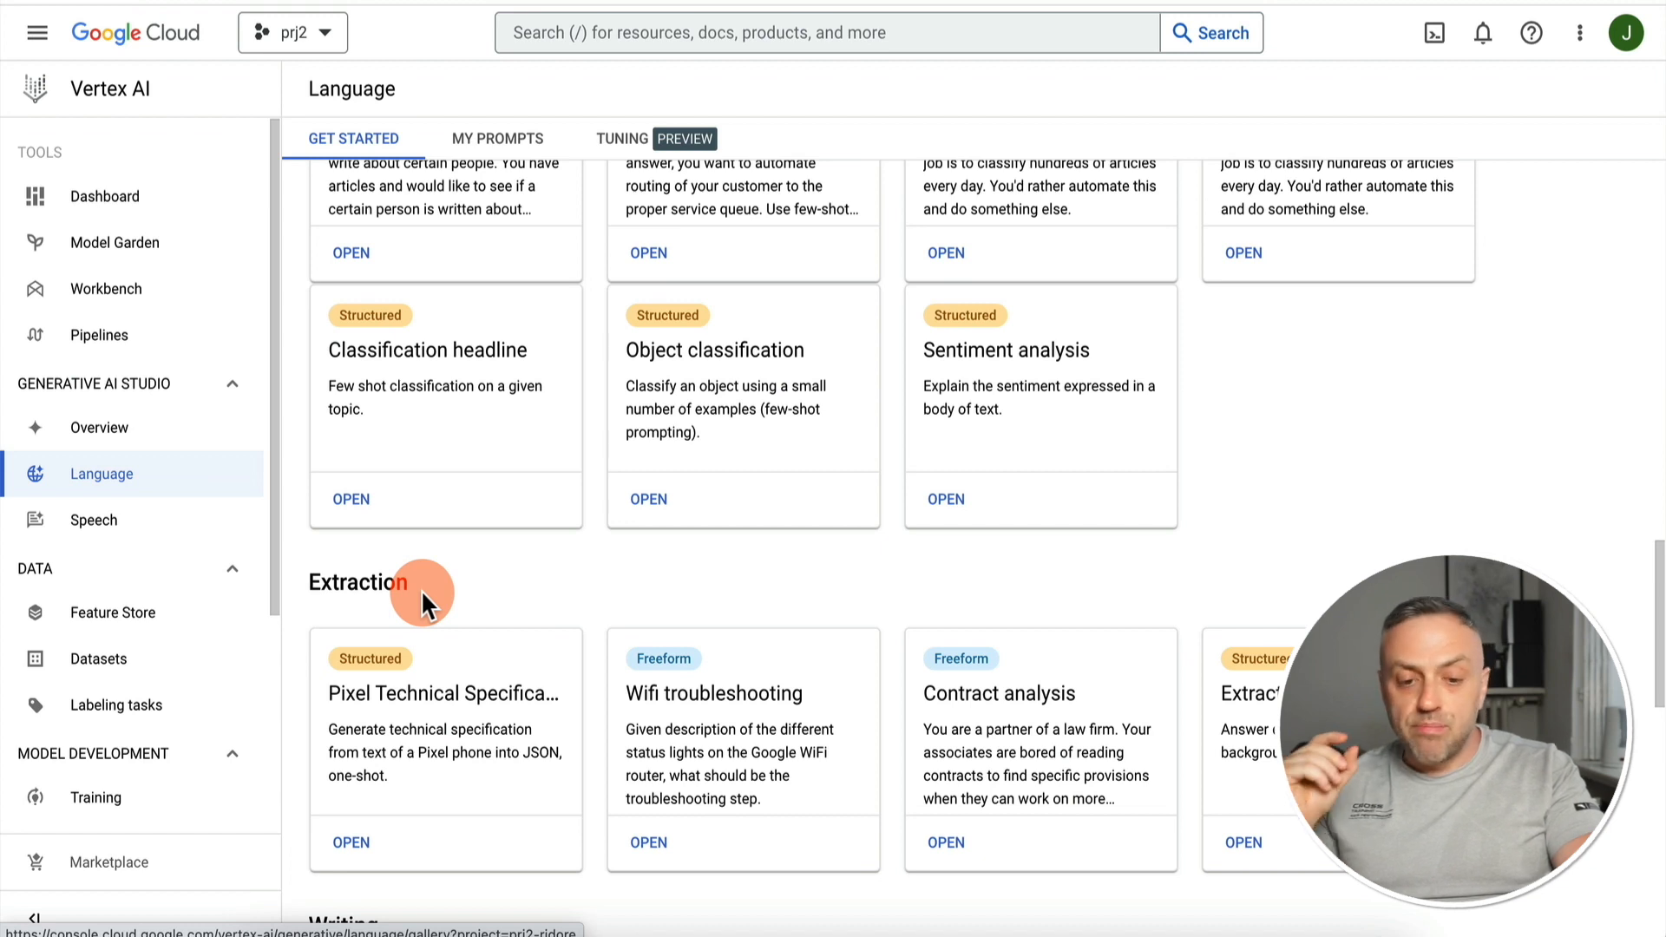
{"action": "scroll", "coordinate": [420, 590], "scroll_direction": "down", "scroll_amount": 3}
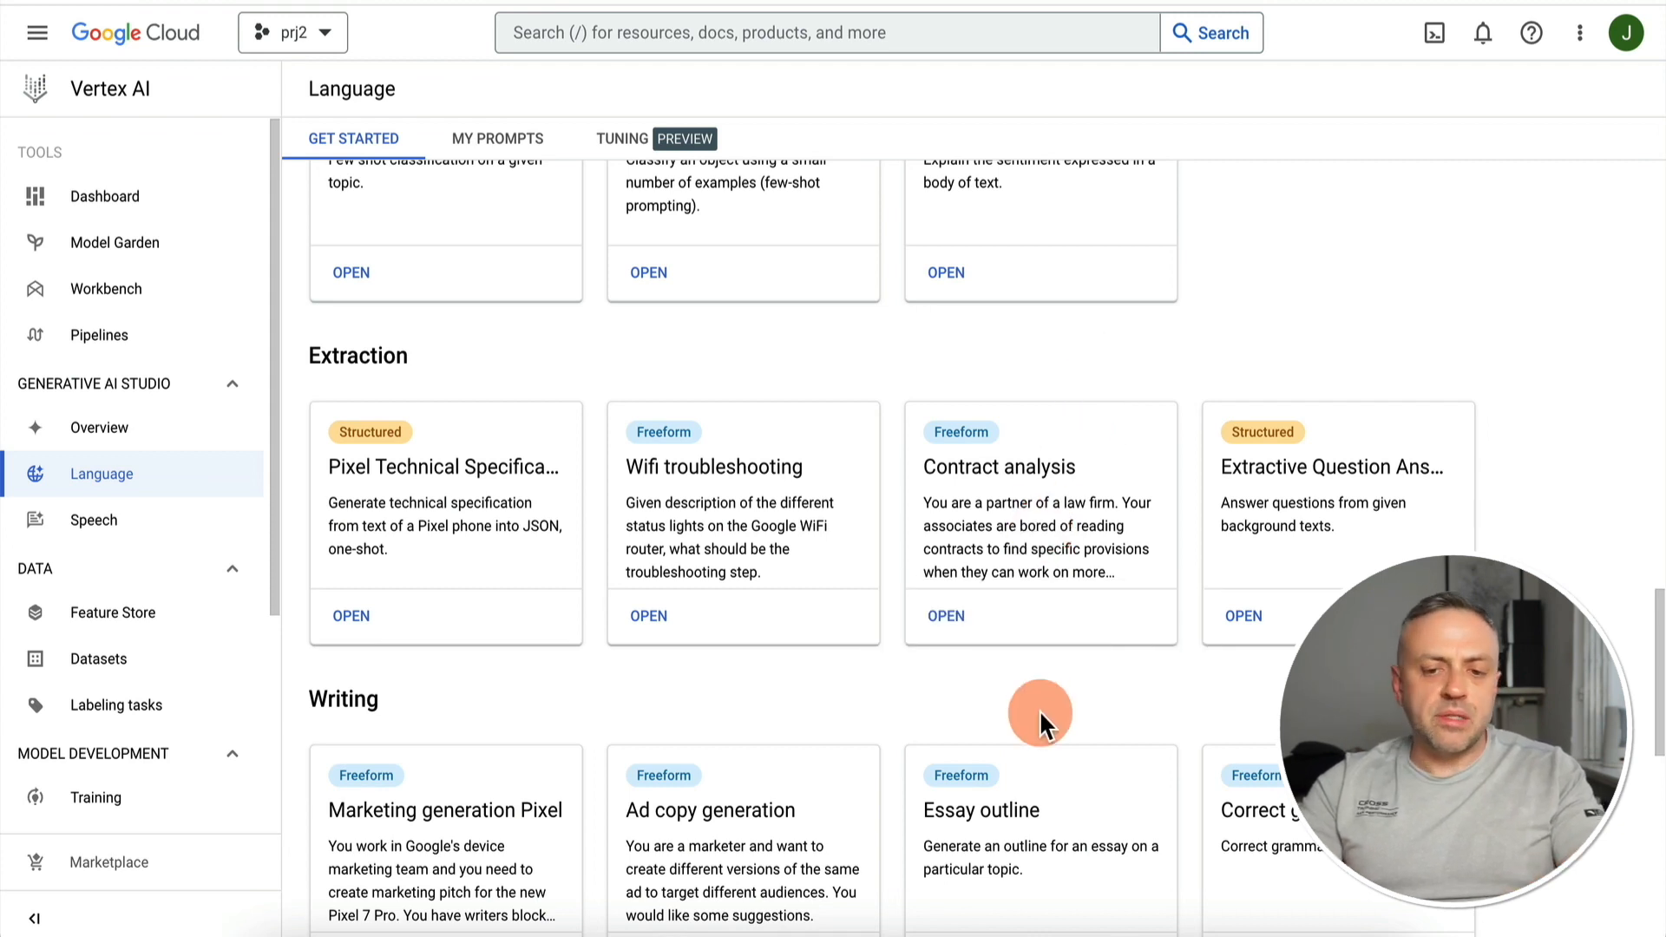
{"action": "left_click", "coordinate": [952, 618]}
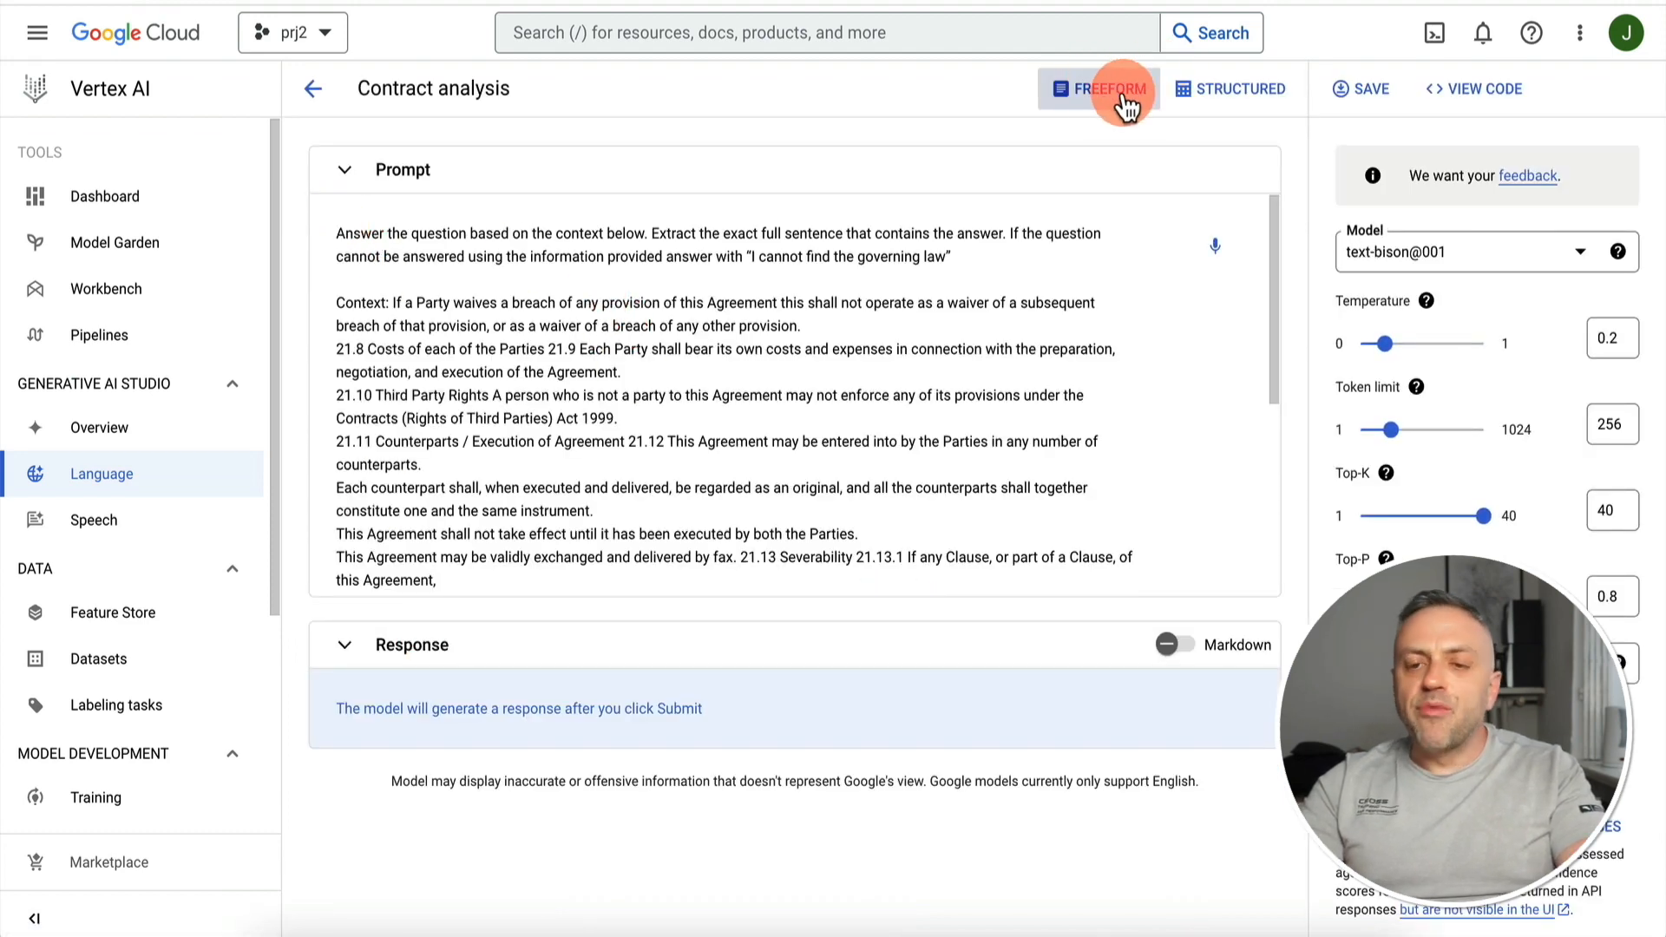
View the Contract analysis prompt in structured form, return it to freeform and submit it to the model
{"action": "left_click", "coordinate": [1235, 100]}
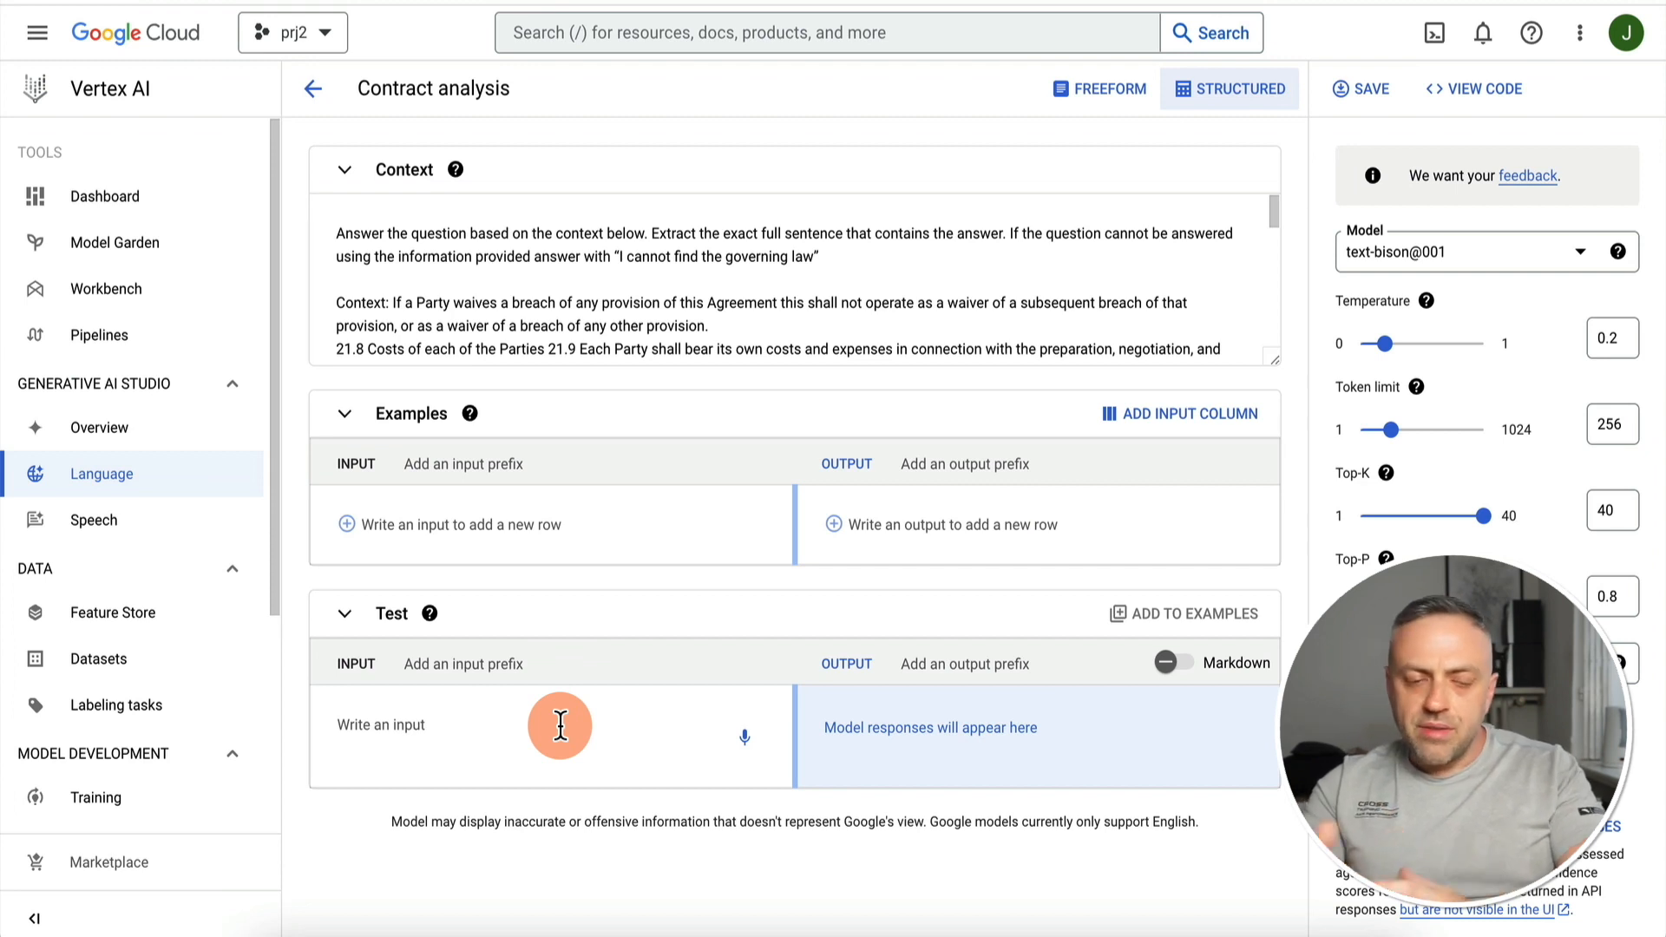
{"action": "left_click", "coordinate": [1100, 89]}
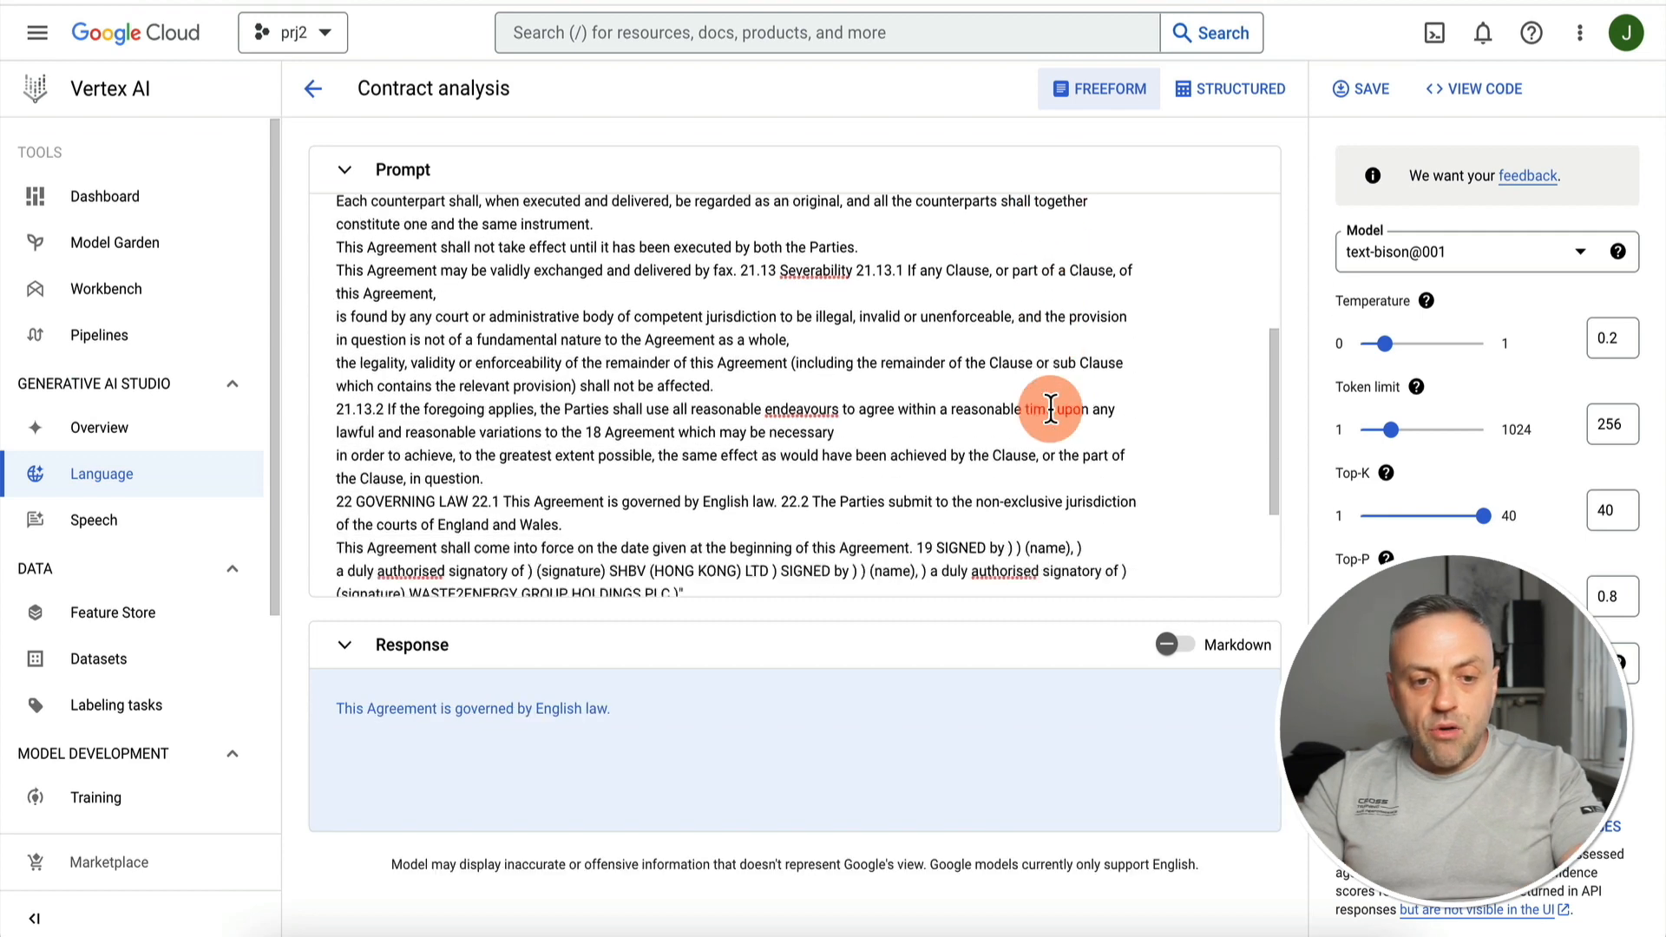
{"action": "scroll", "coordinate": [1050, 409], "scroll_direction": "down", "scroll_amount": 2}
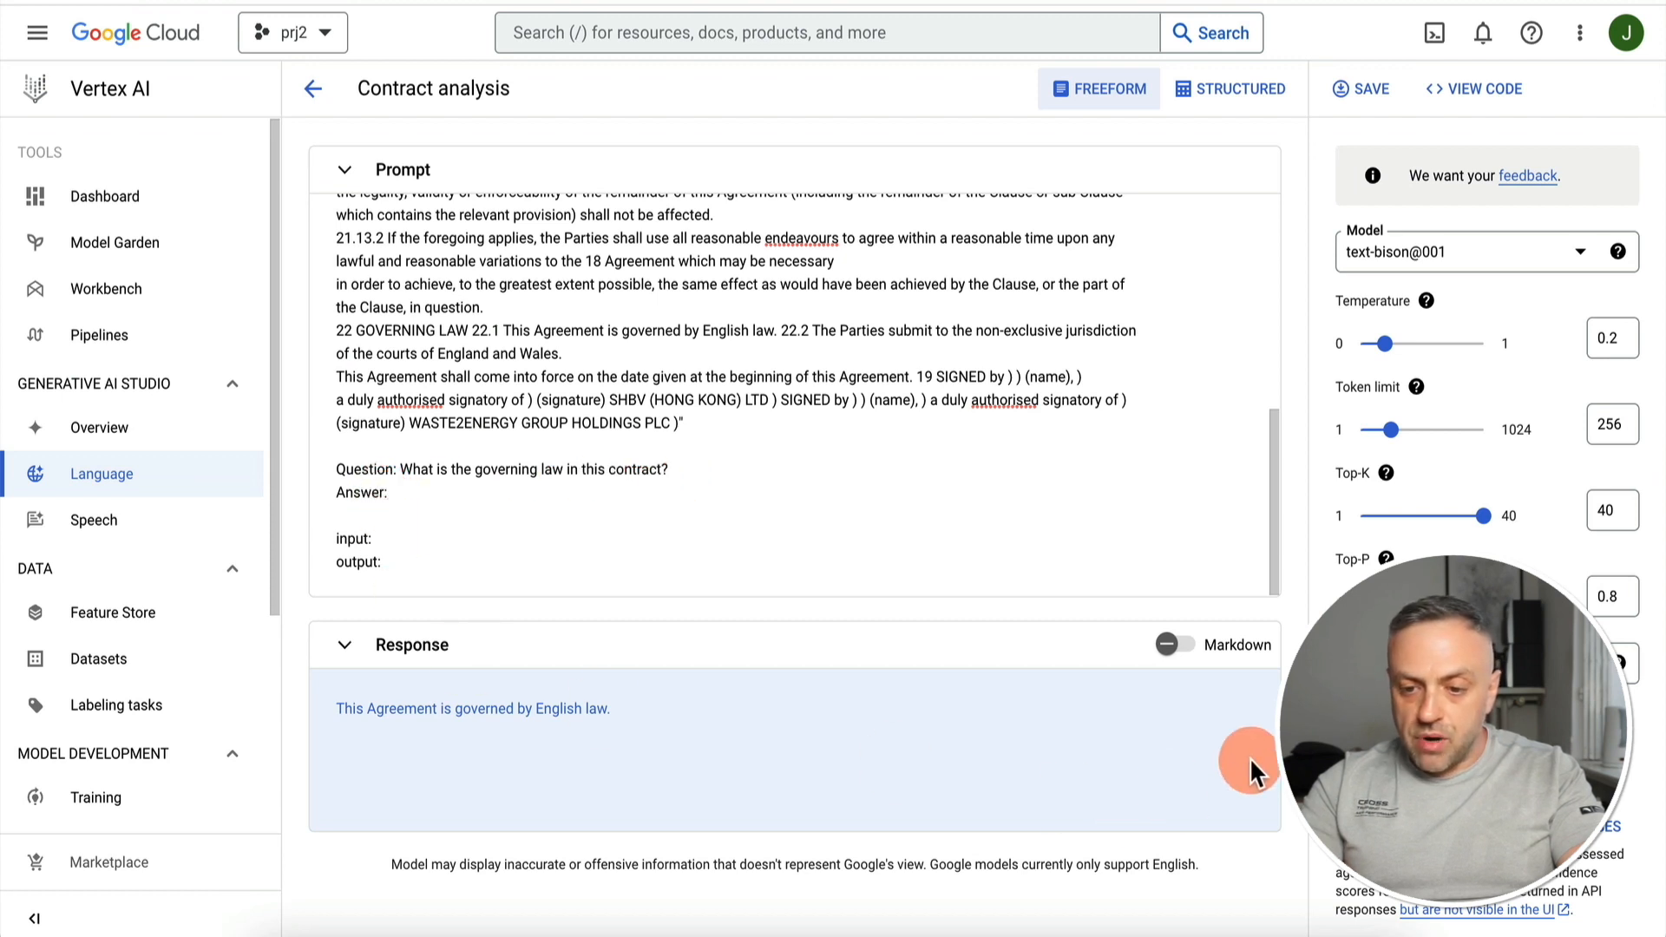
{"action": "left_click", "coordinate": [807, 934]}
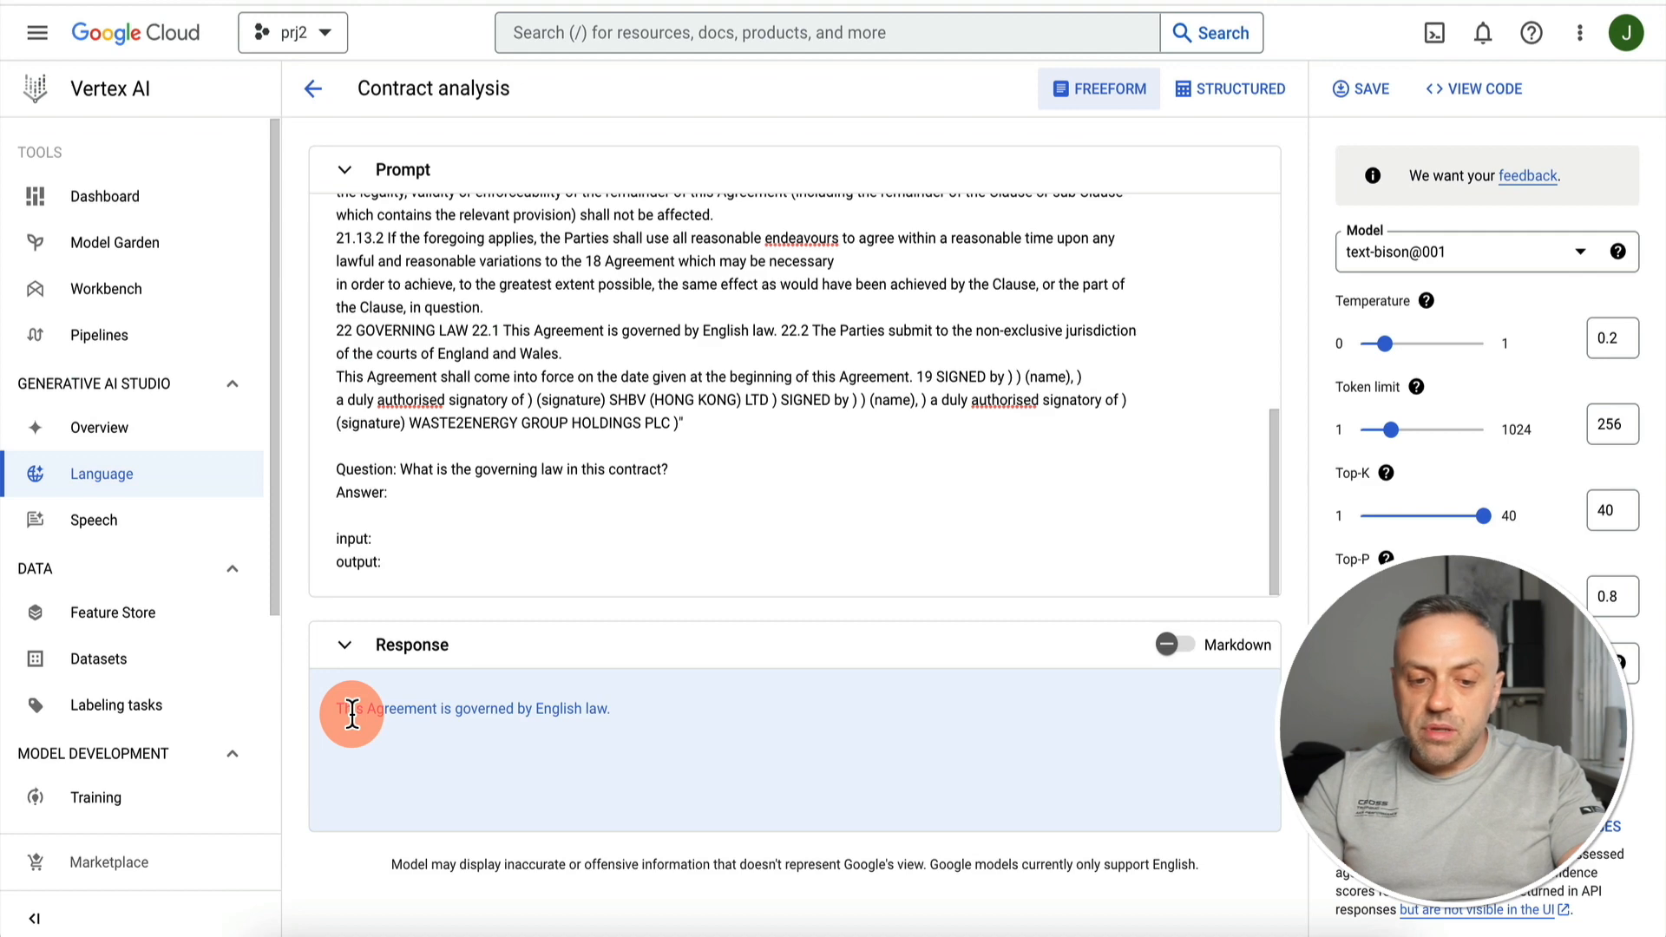
Check the contract prompt's structured layout again, switch back to freeform and exit without saving
{"action": "left_click", "coordinate": [1254, 100]}
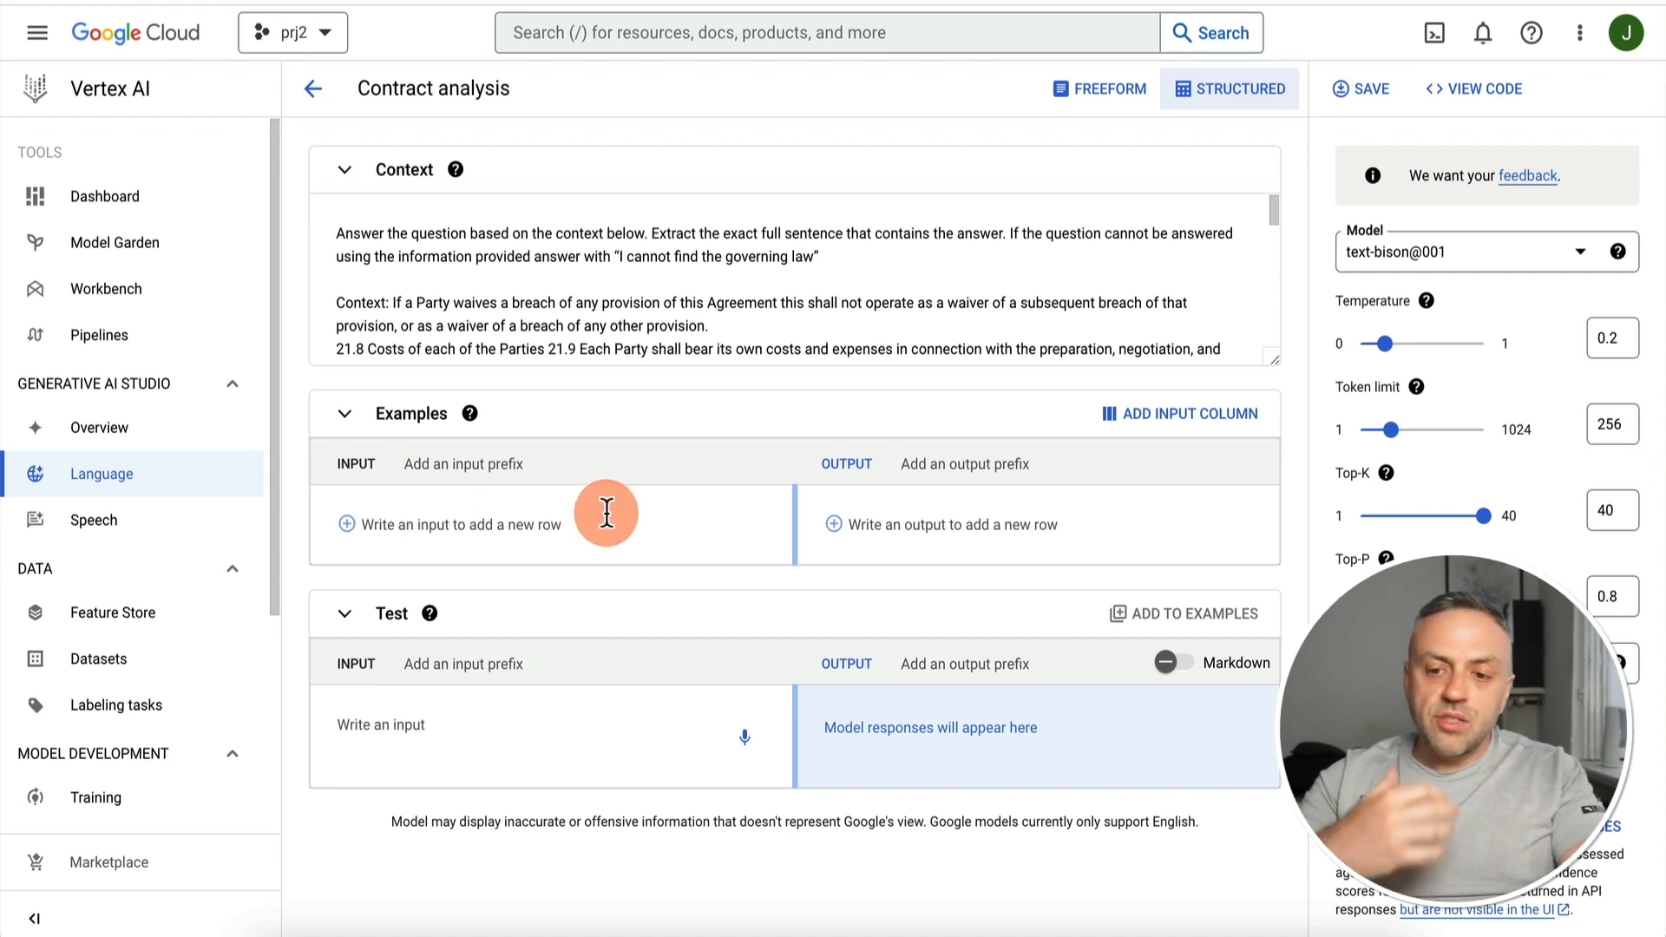
{"action": "left_click", "coordinate": [1097, 101]}
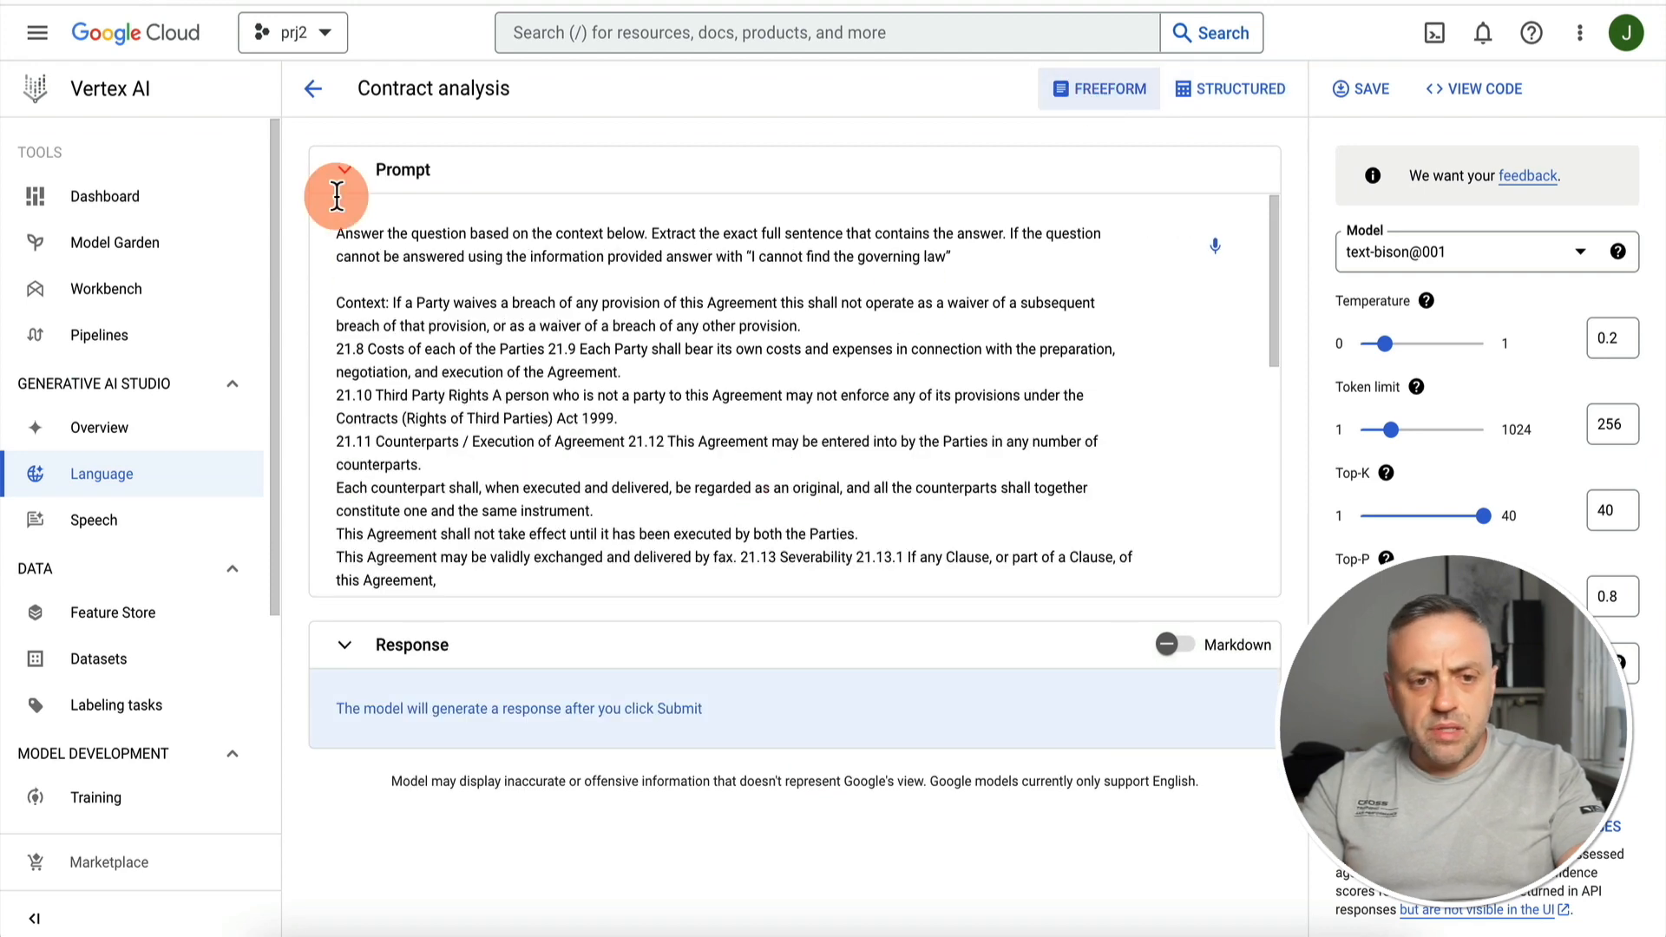
{"action": "left_click", "coordinate": [311, 87]}
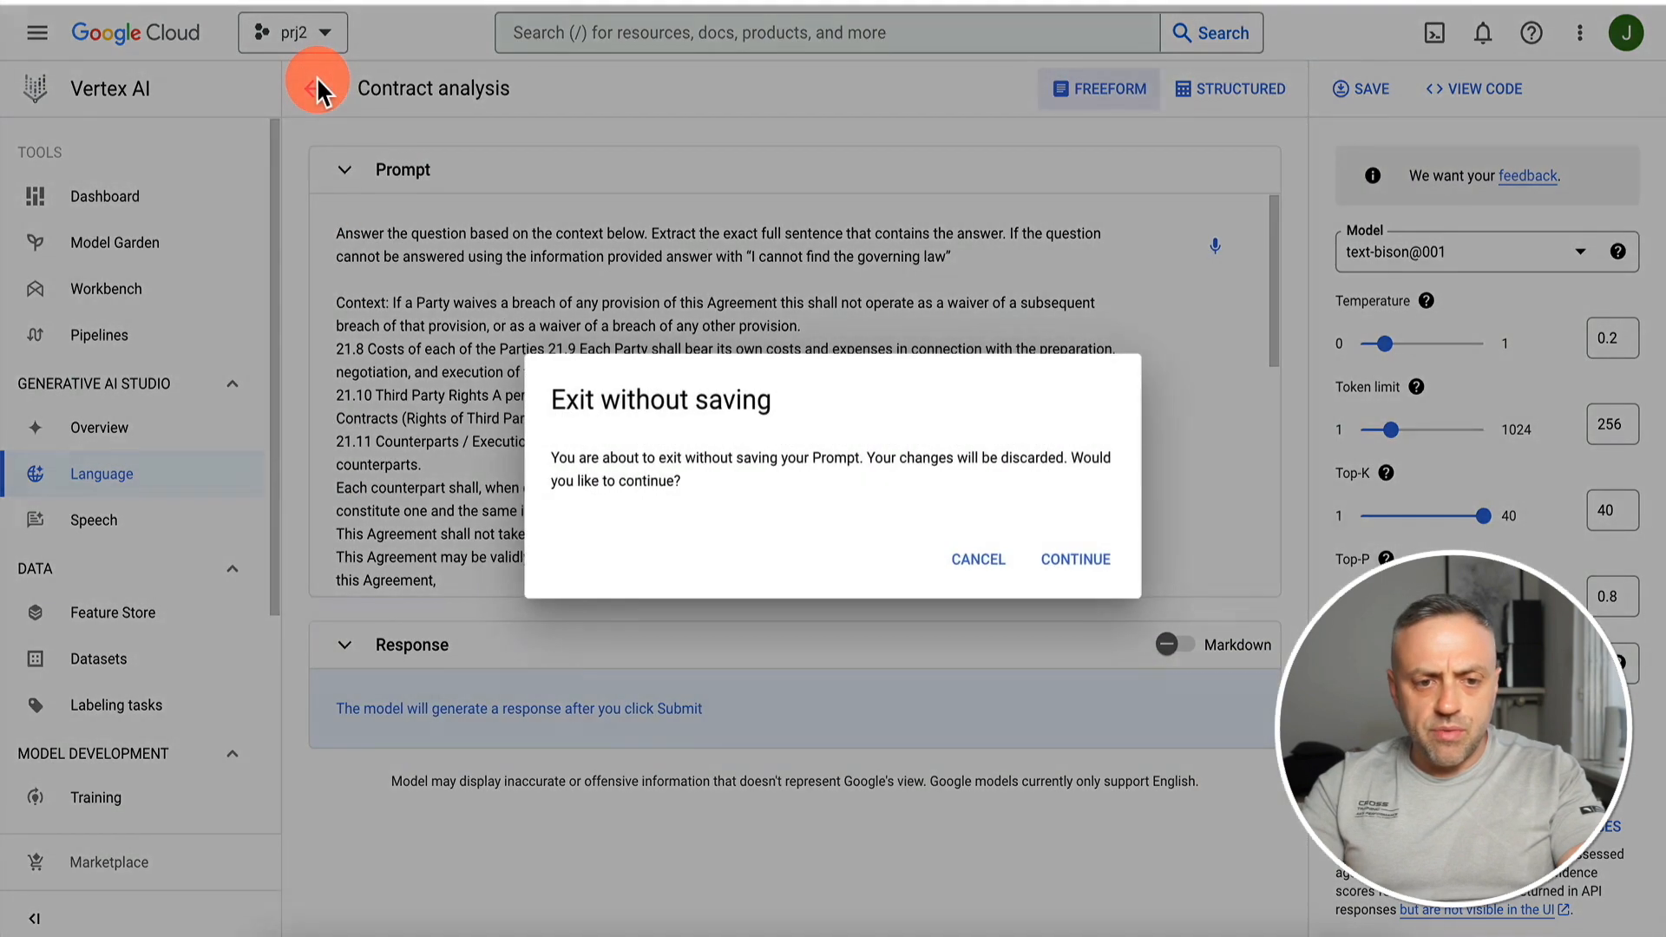
{"action": "left_click", "coordinate": [1066, 560]}
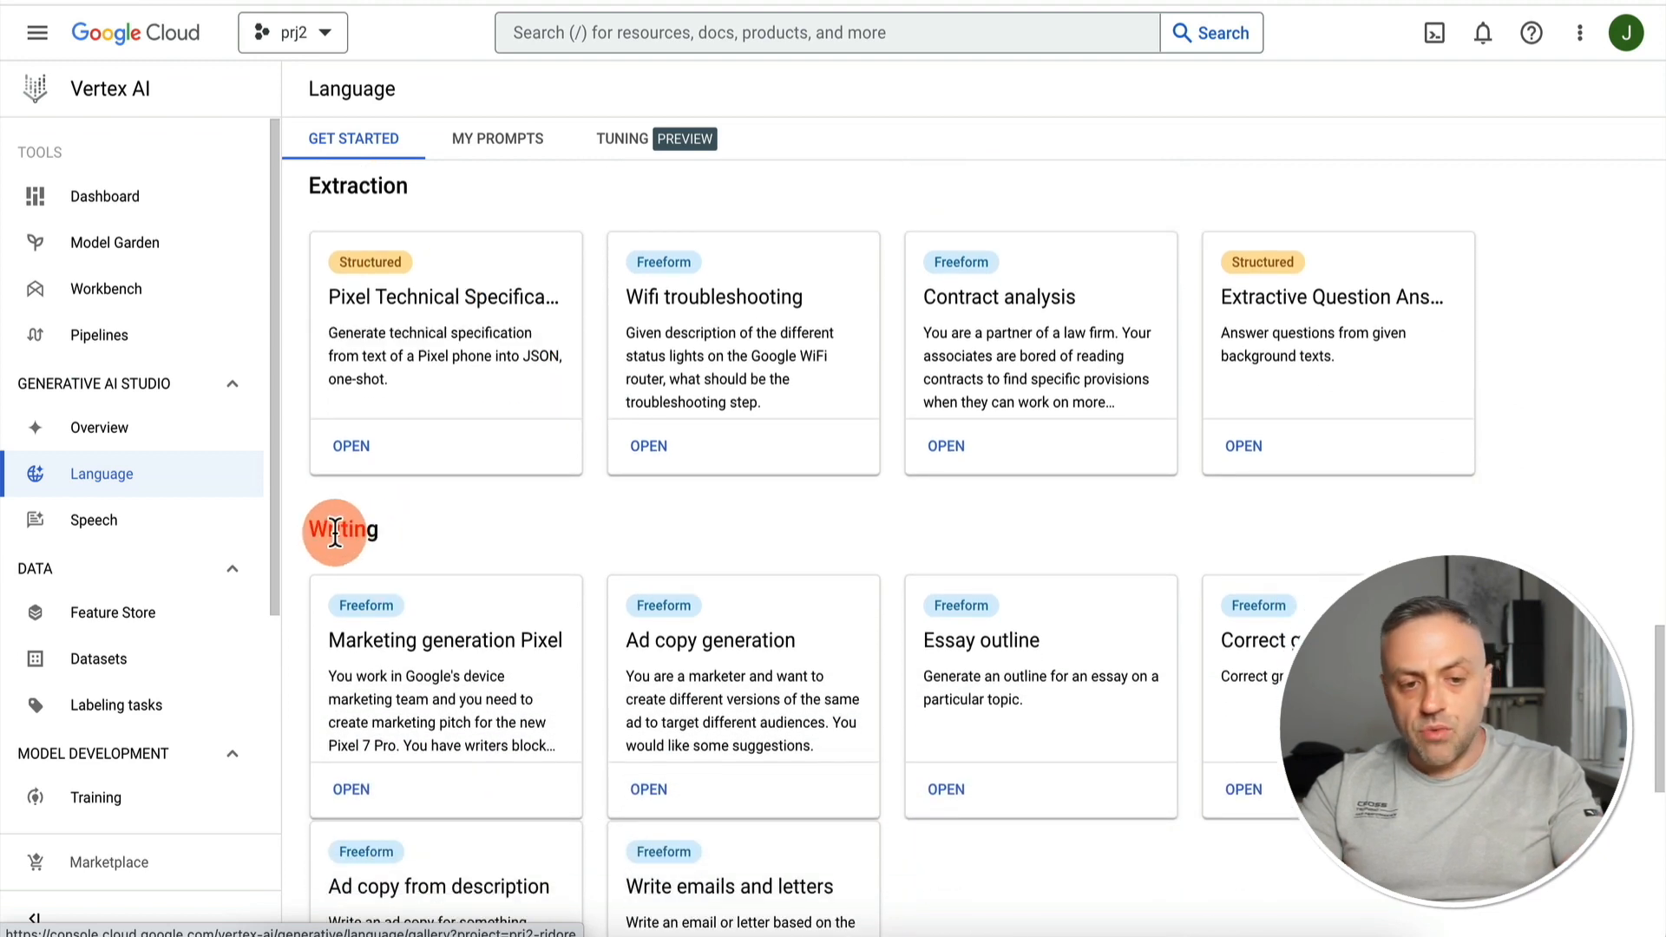
Open the Ad copy generation sample from the Writing group of prompt examples
{"action": "scroll", "coordinate": [412, 533], "scroll_direction": "down", "scroll_amount": 5}
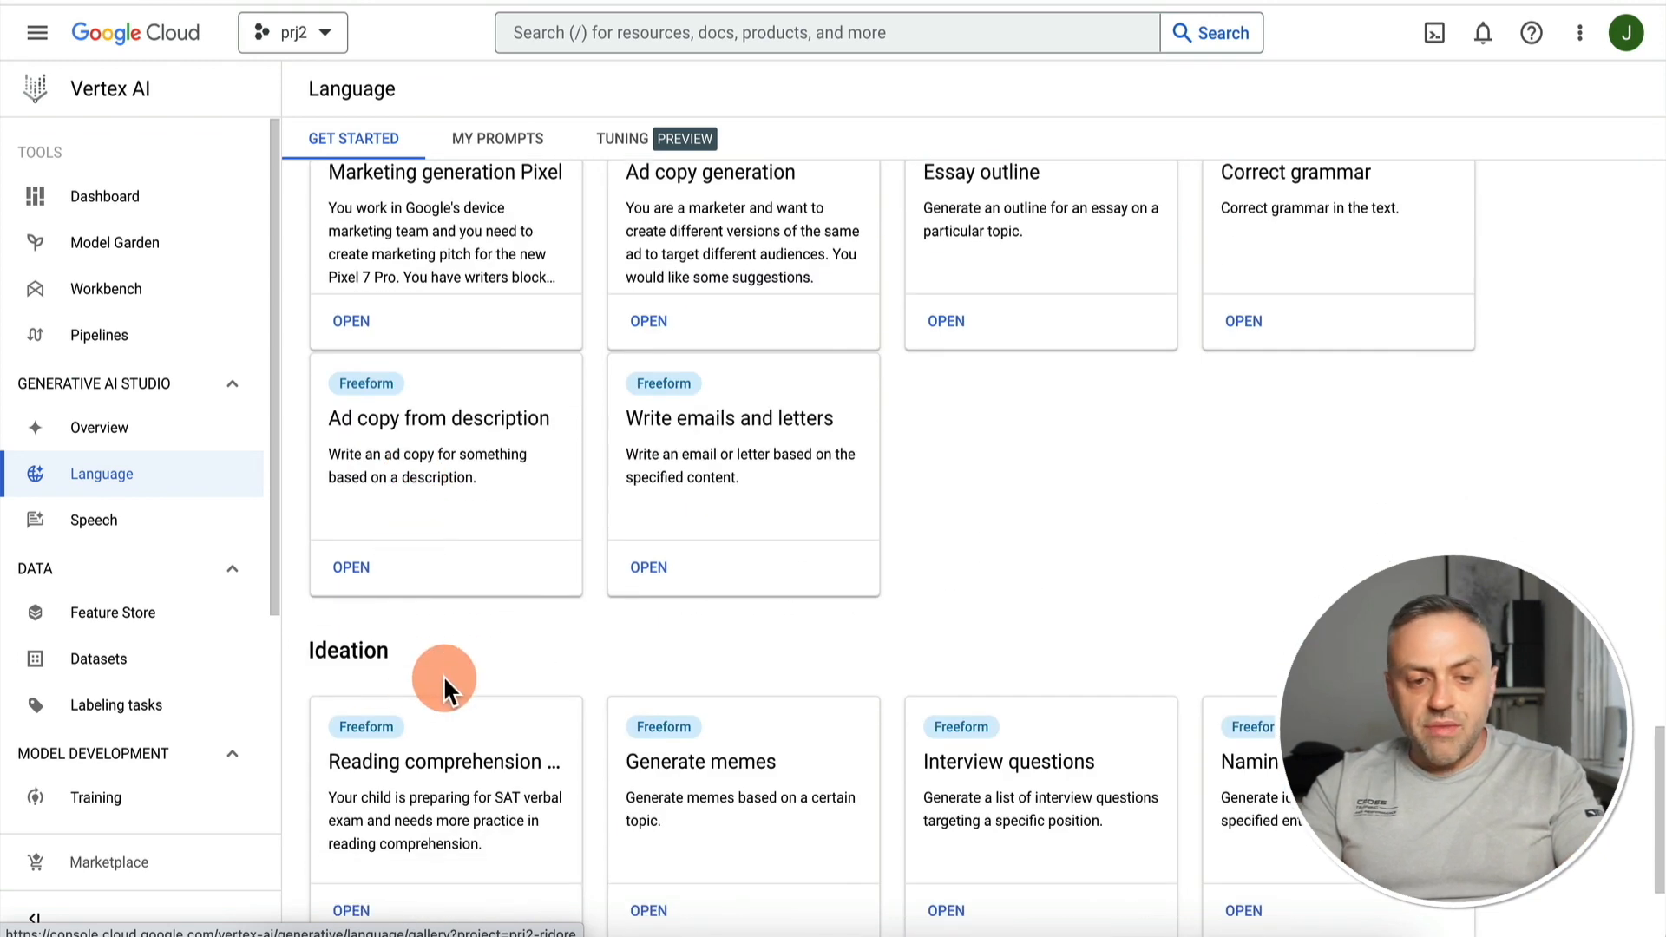
{"action": "scroll", "coordinate": [443, 675], "scroll_direction": "down", "scroll_amount": 3}
{"action": "scroll", "coordinate": [442, 676], "scroll_direction": "up", "scroll_amount": 5}
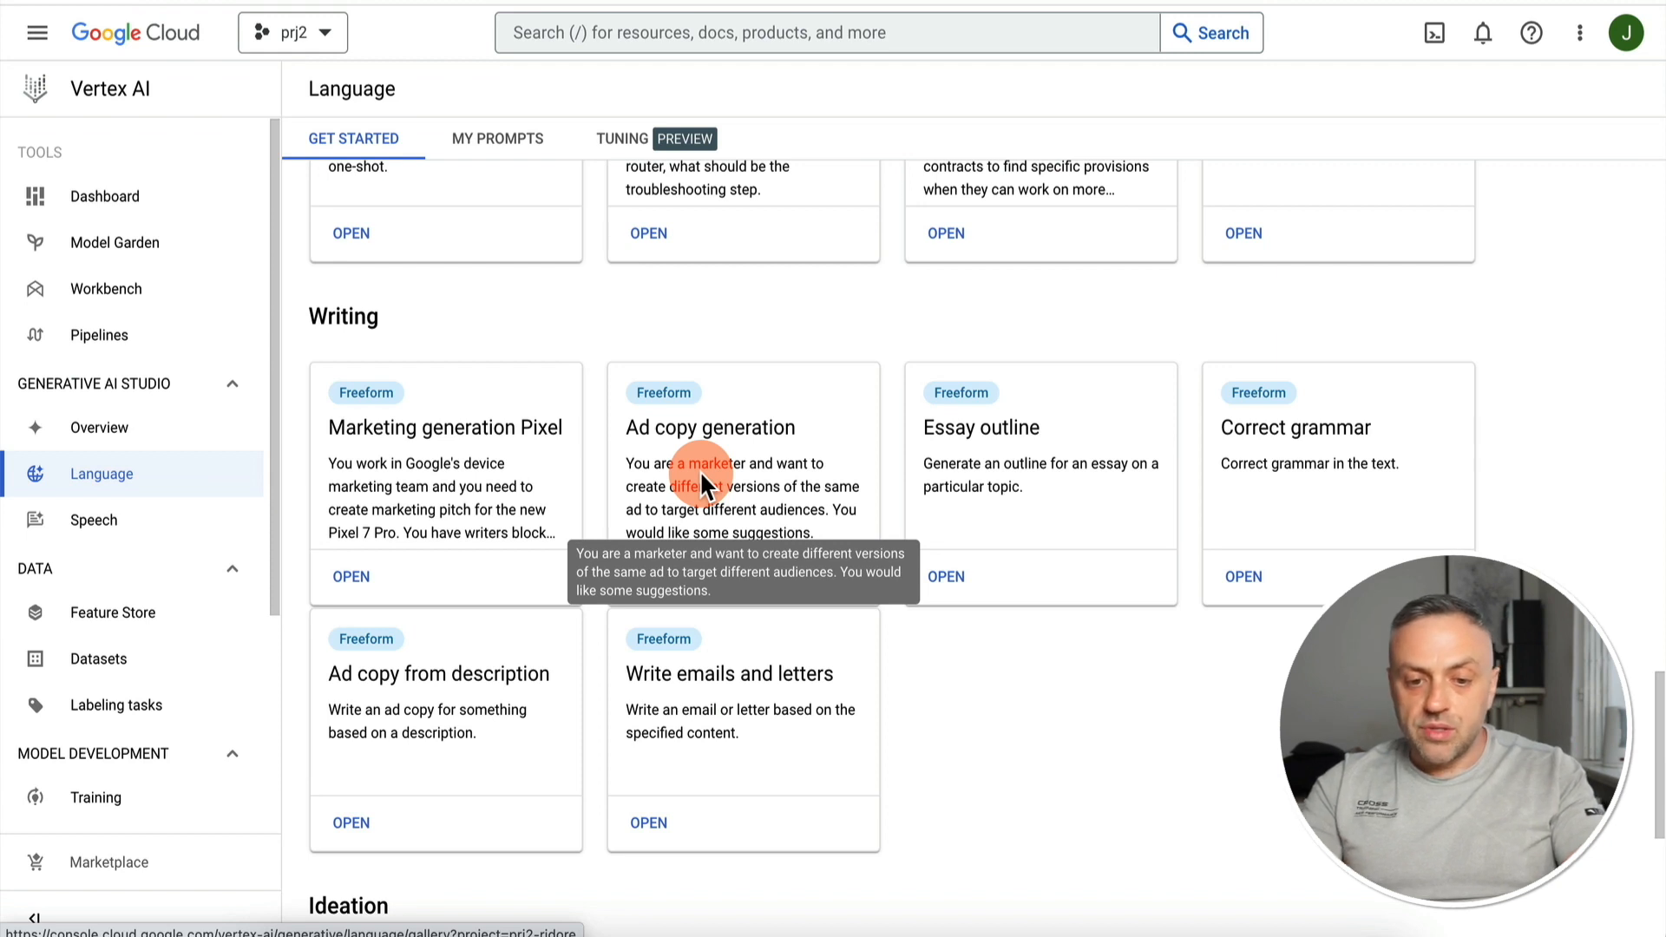
{"action": "left_click", "coordinate": [646, 577]}
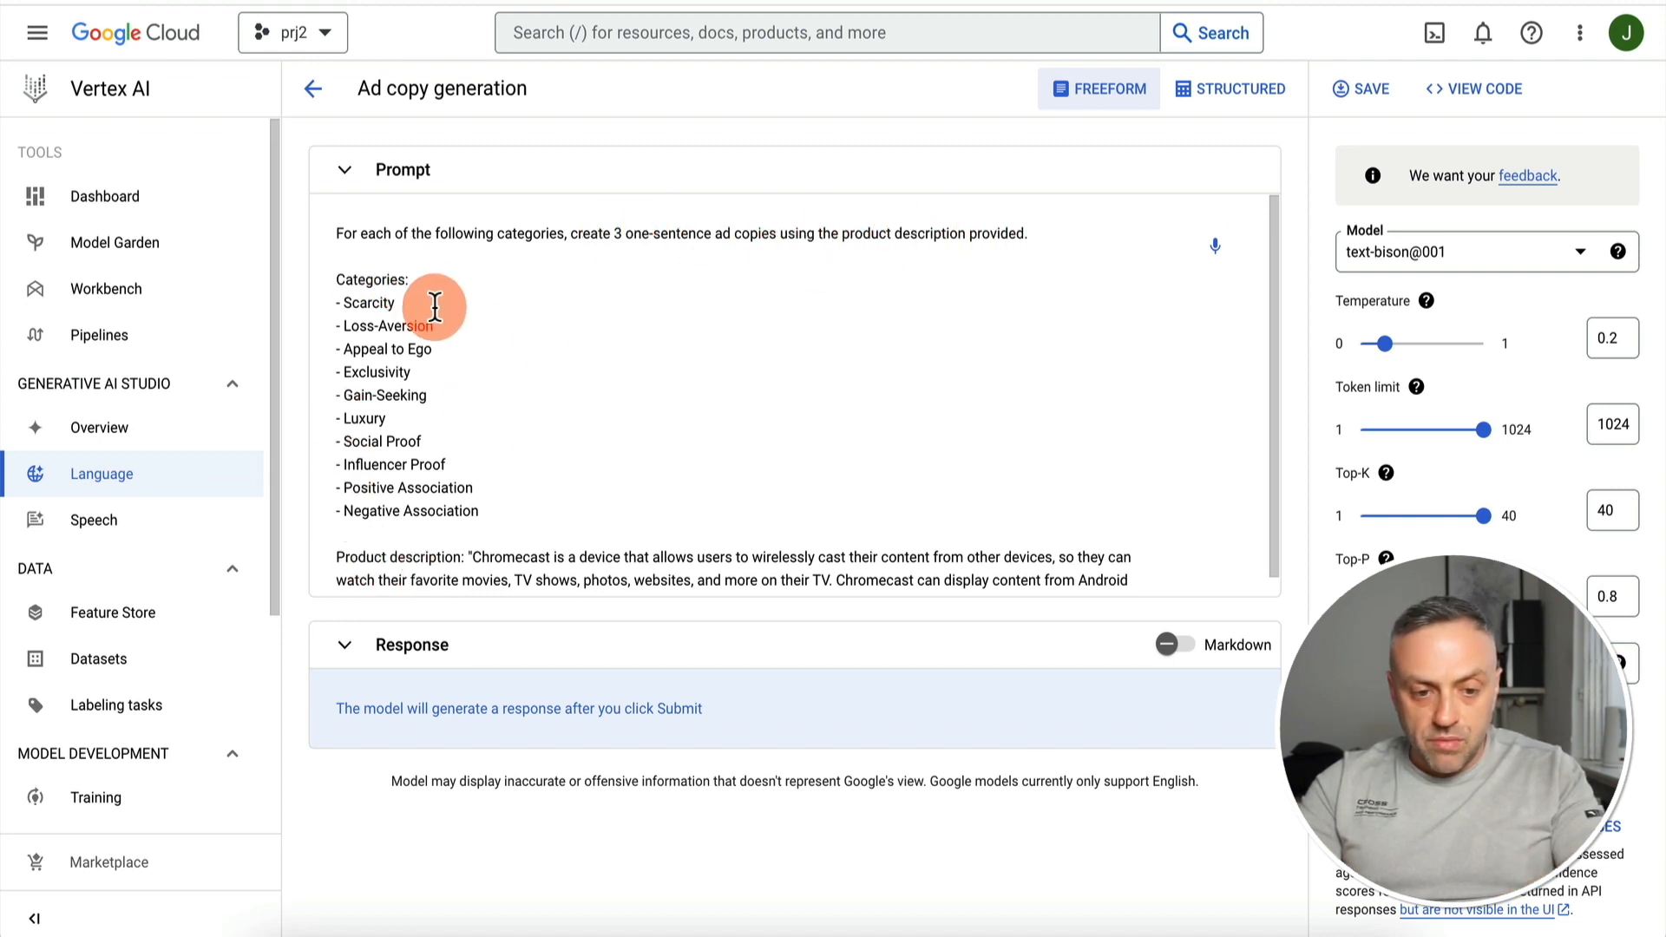
Submit the Chromecast ad copy prompt to the model and review the generated ad copies by category
{"action": "scroll", "coordinate": [434, 306], "scroll_direction": "down", "scroll_amount": 1}
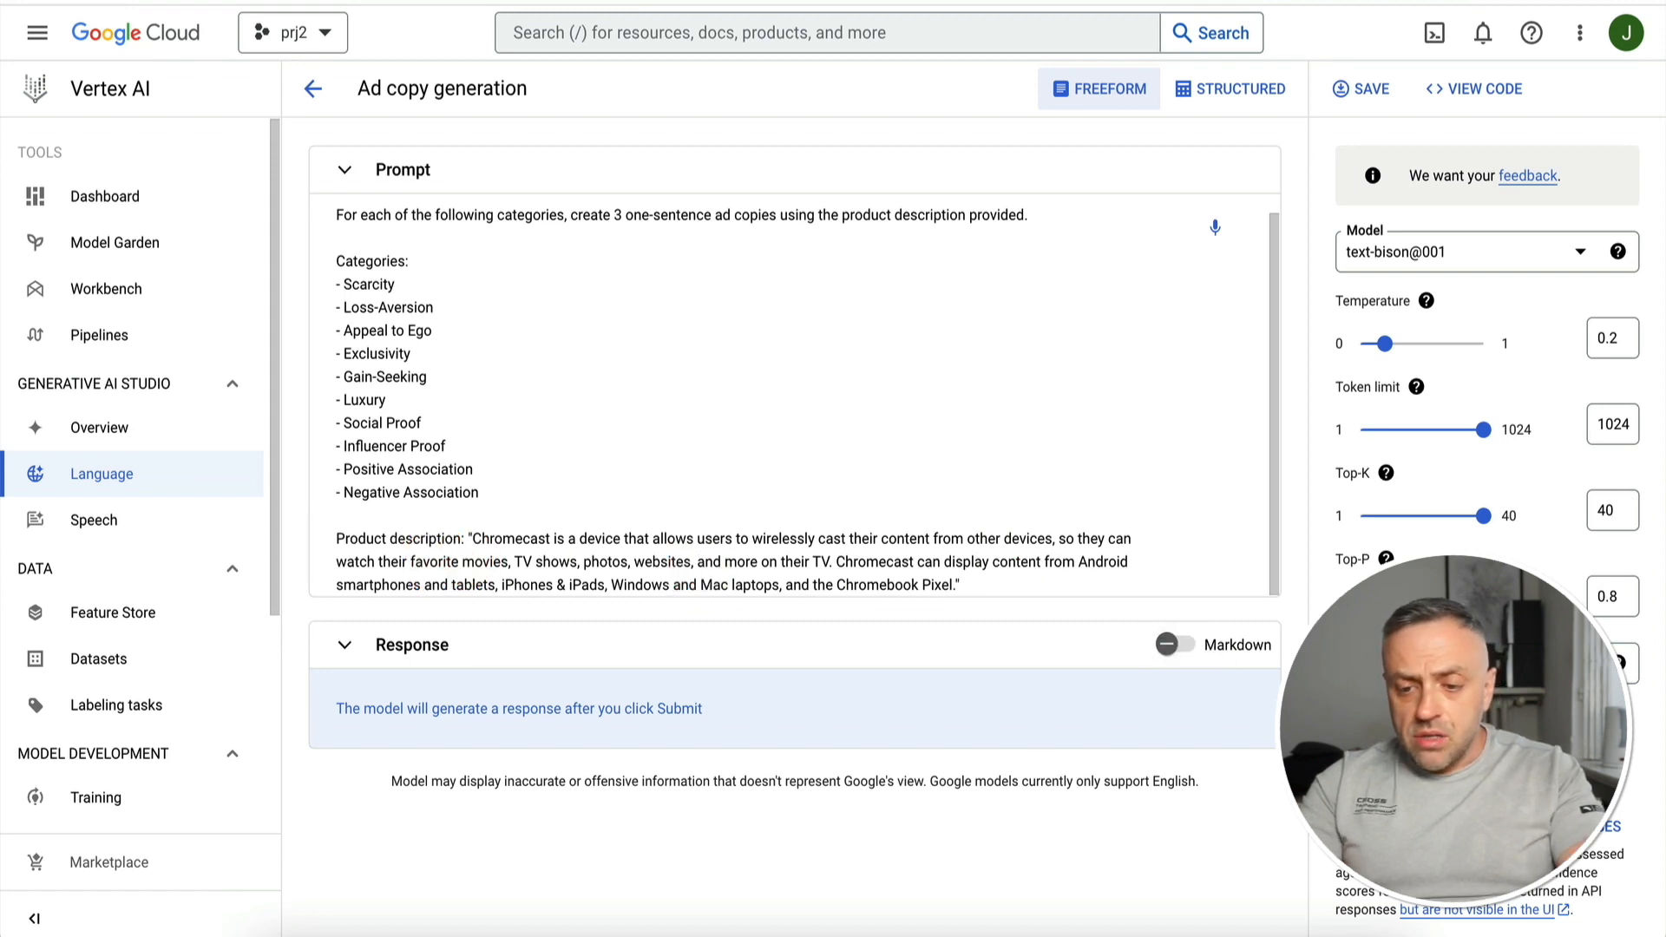
{"action": "left_click", "coordinate": [1382, 752]}
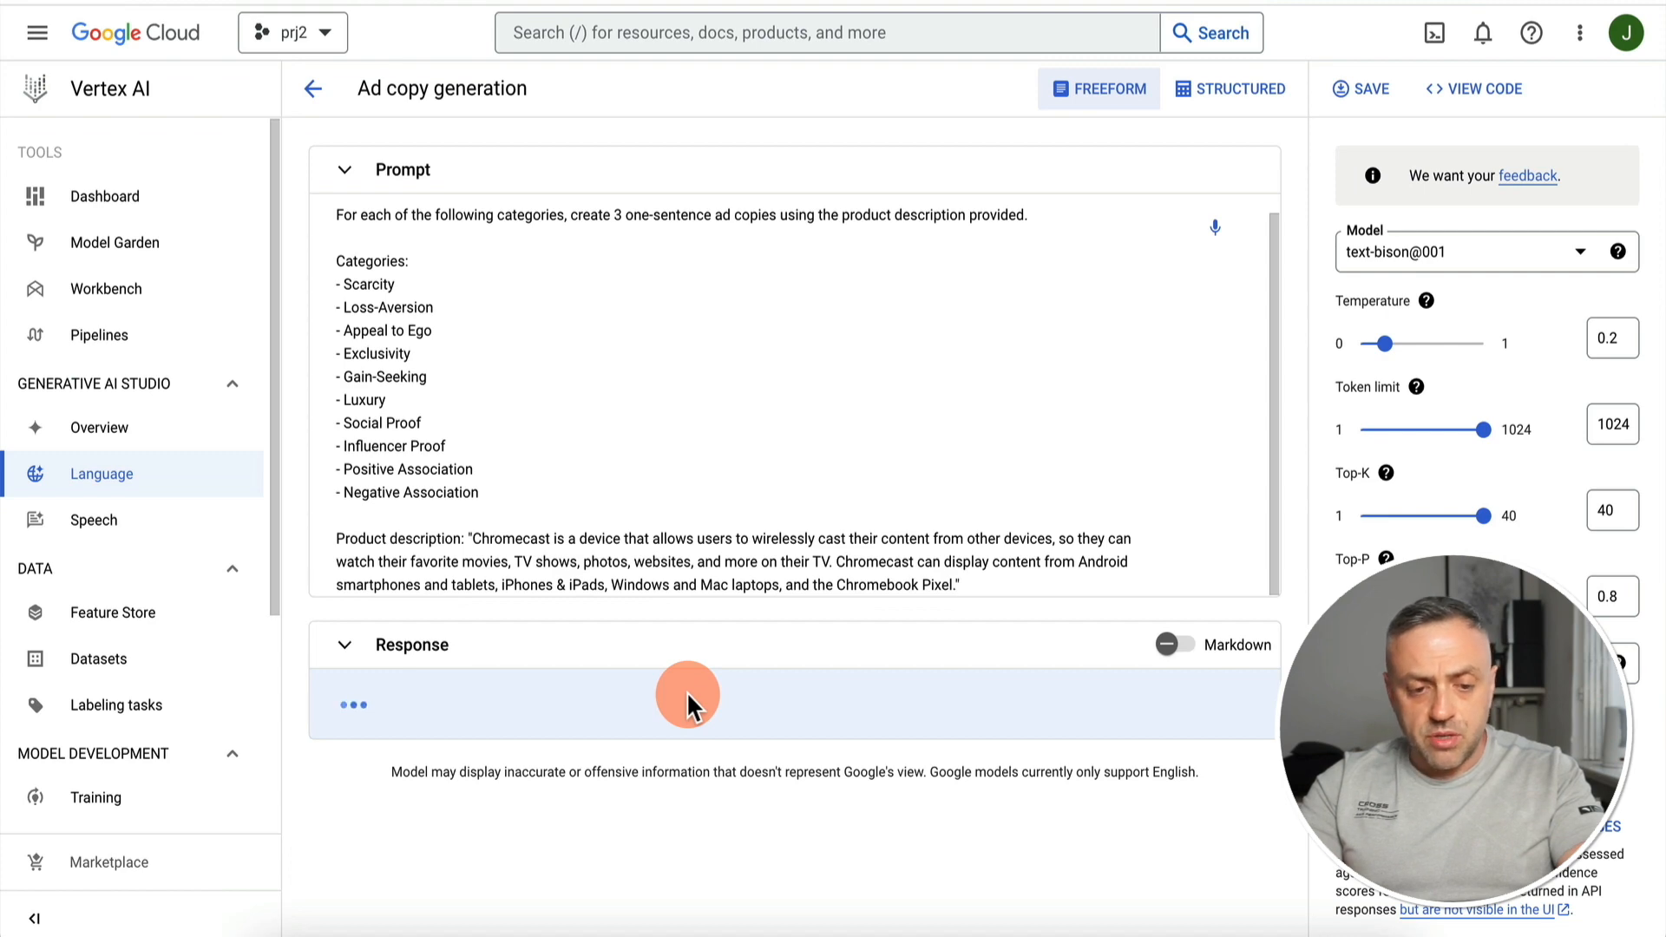
{"action": "scroll", "coordinate": [416, 401], "scroll_direction": "down", "scroll_amount": 5}
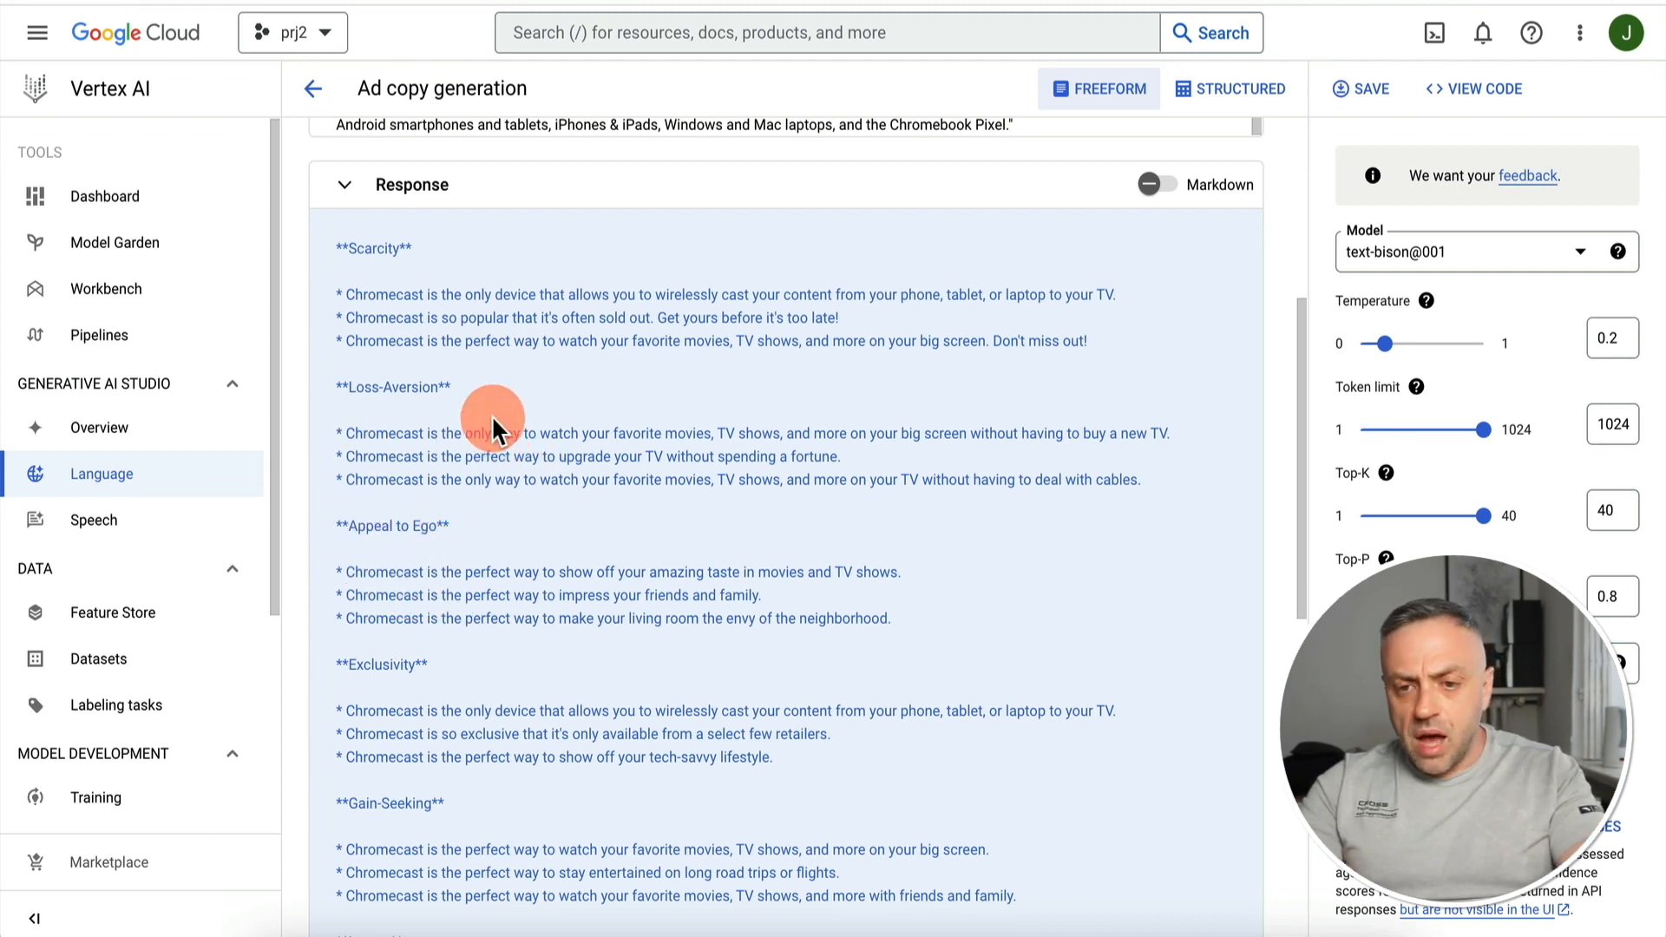
{"action": "scroll", "coordinate": [816, 399], "scroll_direction": "up", "scroll_amount": 5}
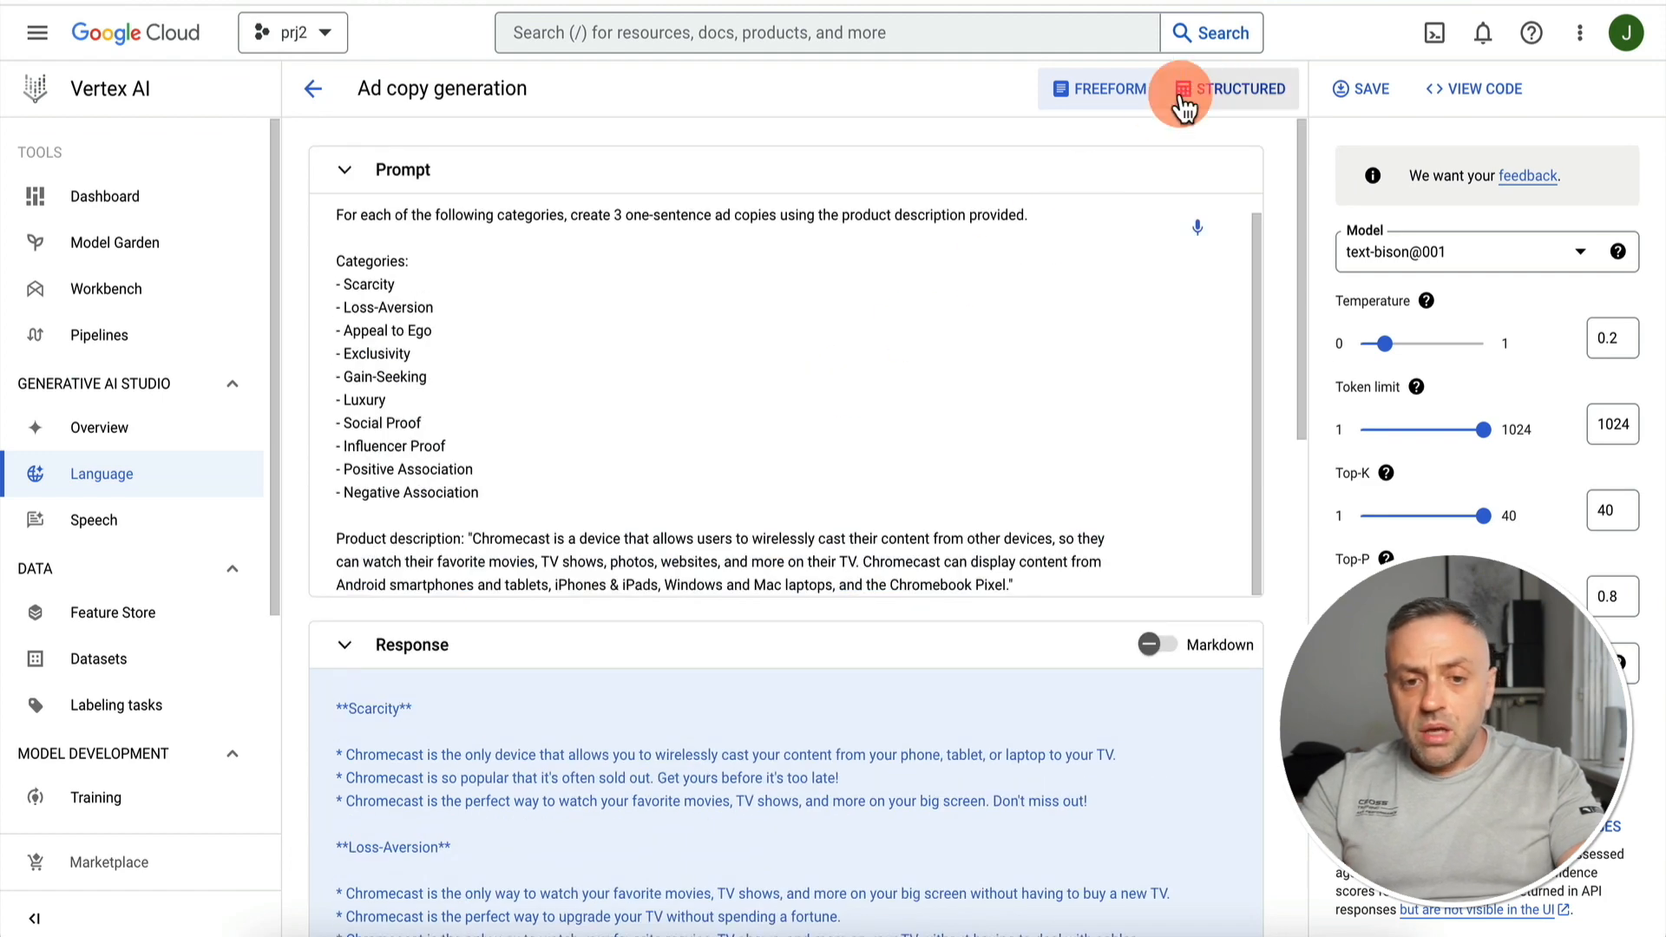
View the ad copy prompt in structured form, then exit without saving it
{"action": "left_click", "coordinate": [1226, 92]}
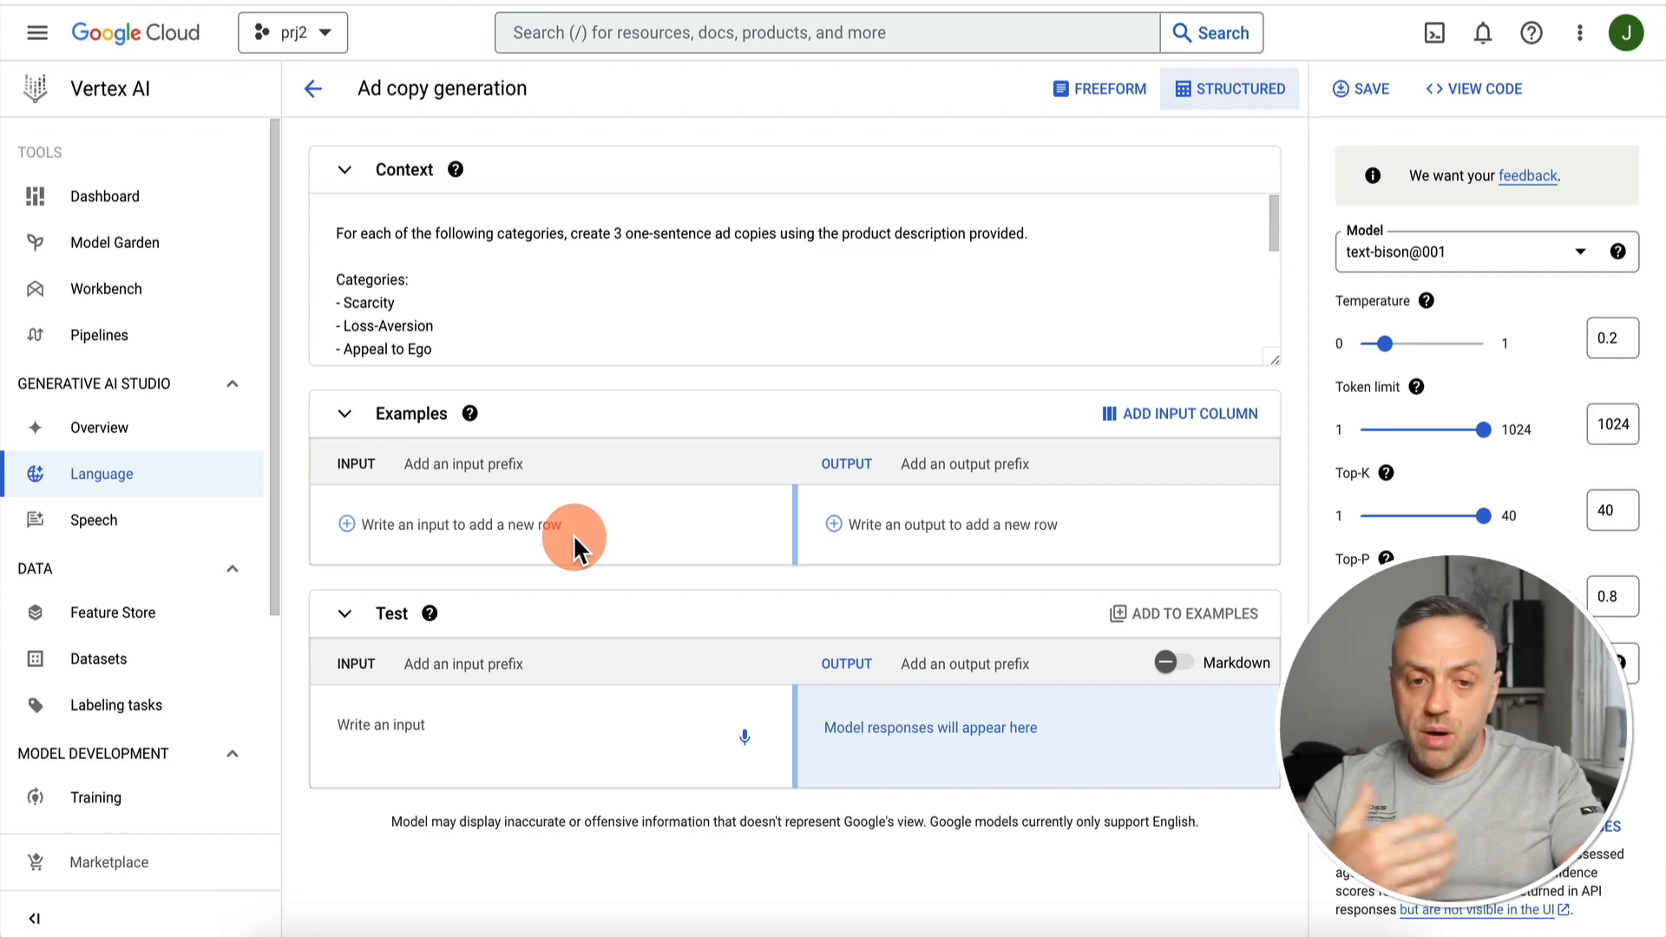
{"action": "left_click", "coordinate": [312, 88]}
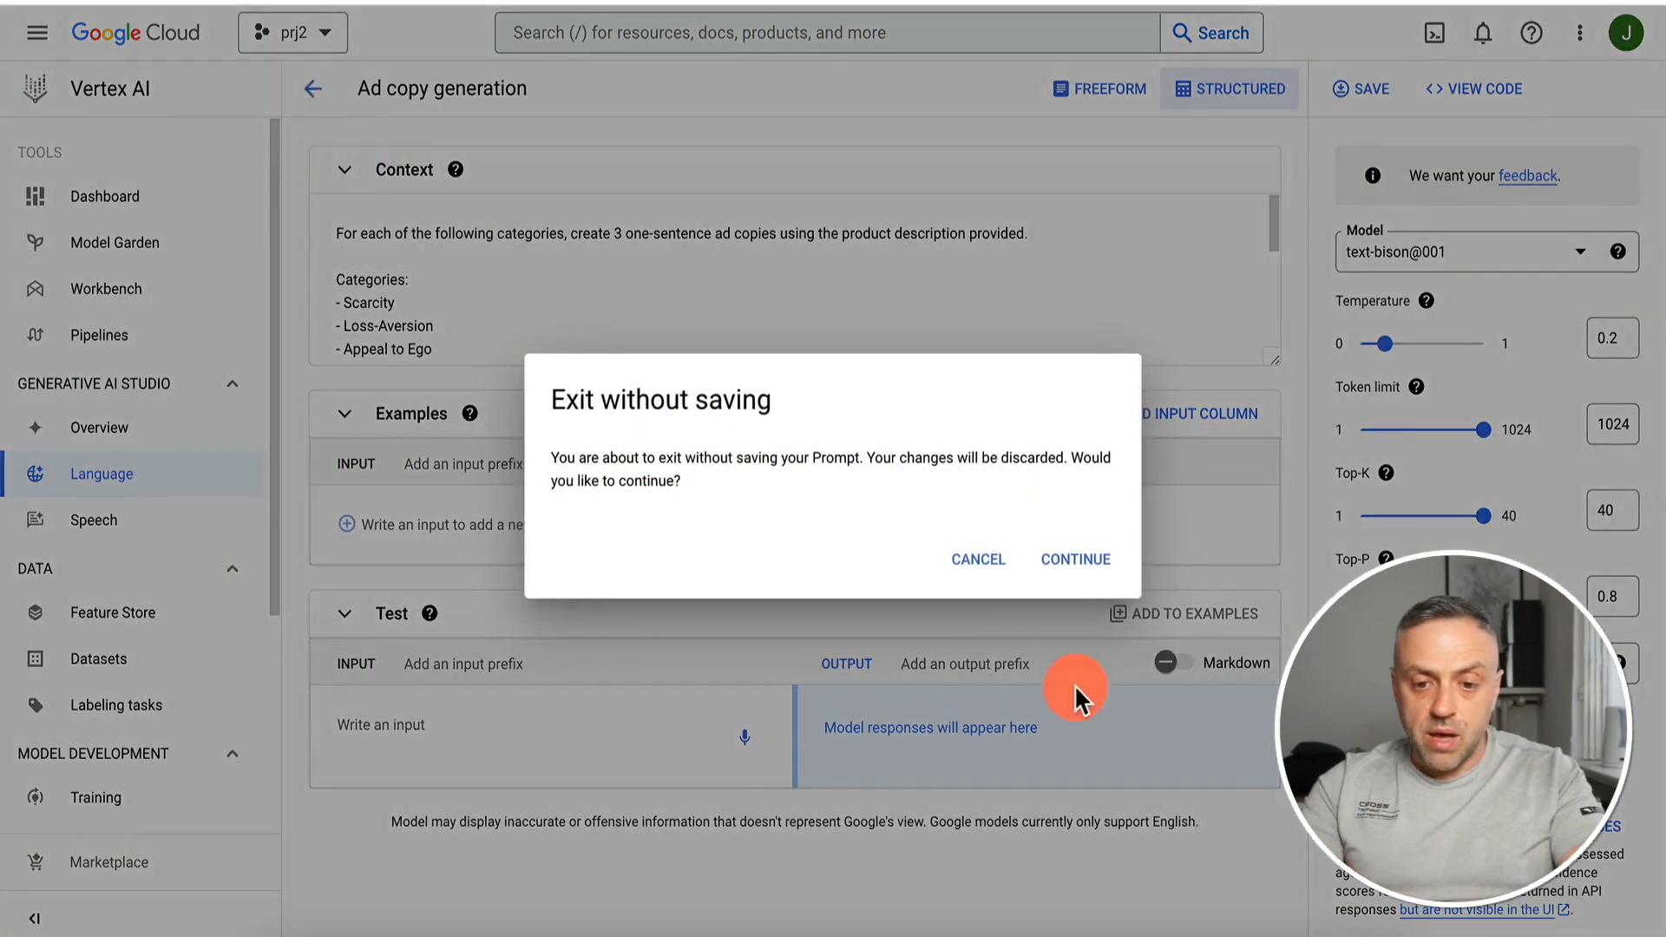
{"action": "left_click", "coordinate": [1100, 560]}
Look through the remaining Writing and Ideation sample prompts and return to the Get started section
{"action": "scroll", "coordinate": [365, 382], "scroll_direction": "down", "scroll_amount": 10}
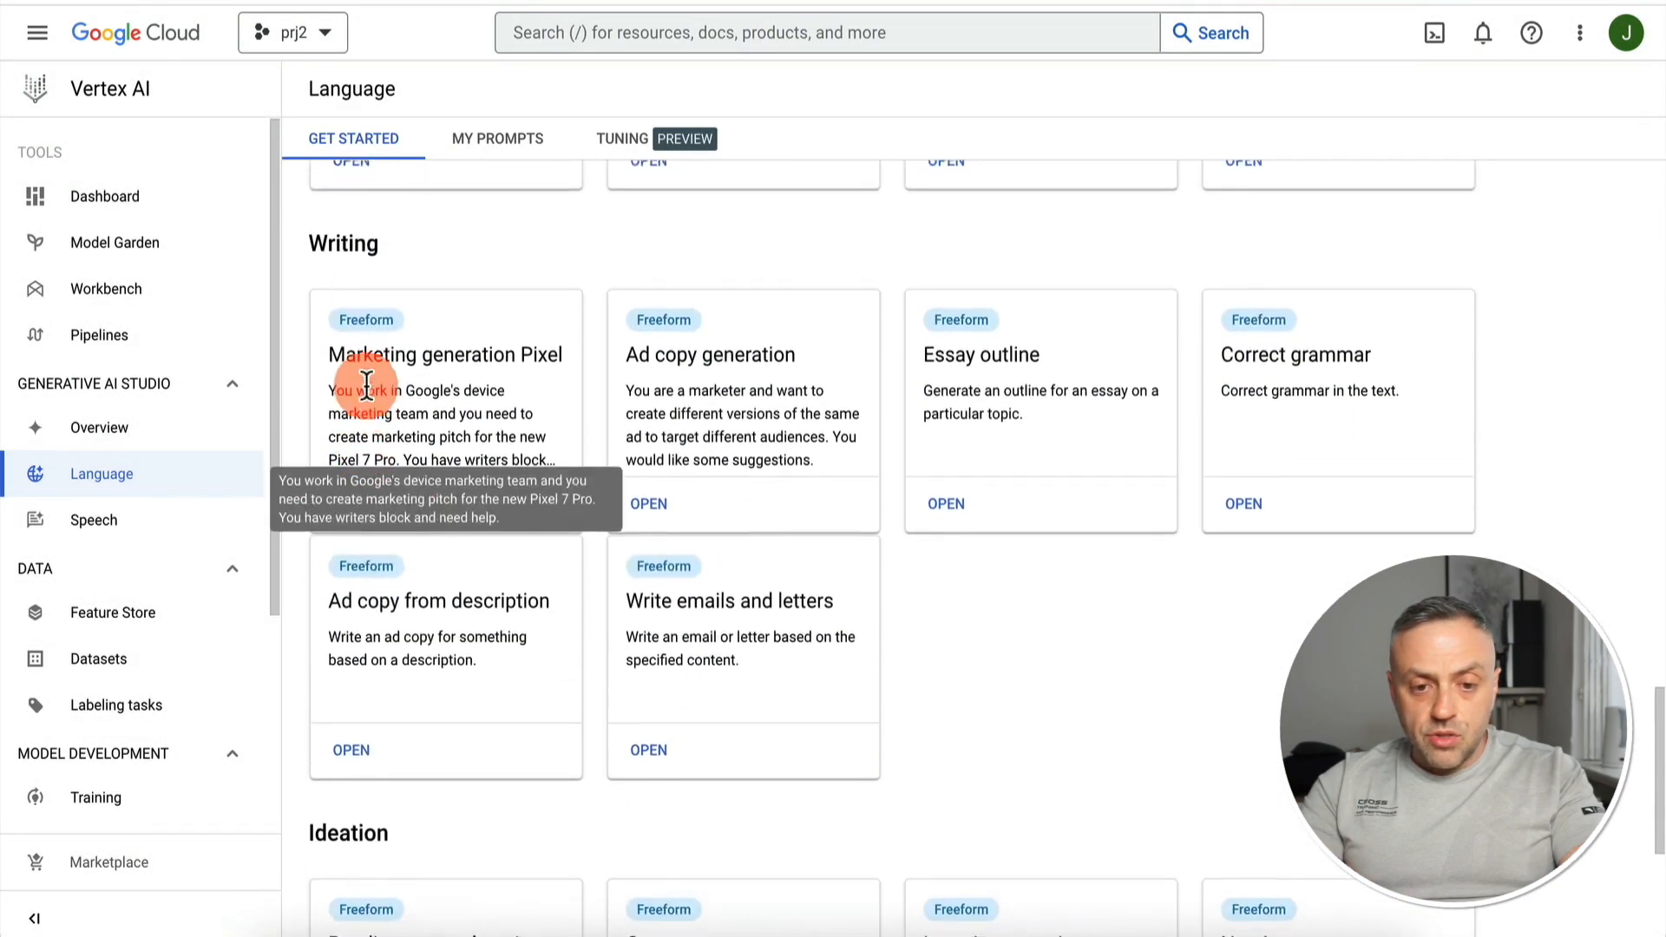
{"action": "scroll", "coordinate": [1203, 618], "scroll_direction": "down", "scroll_amount": 3}
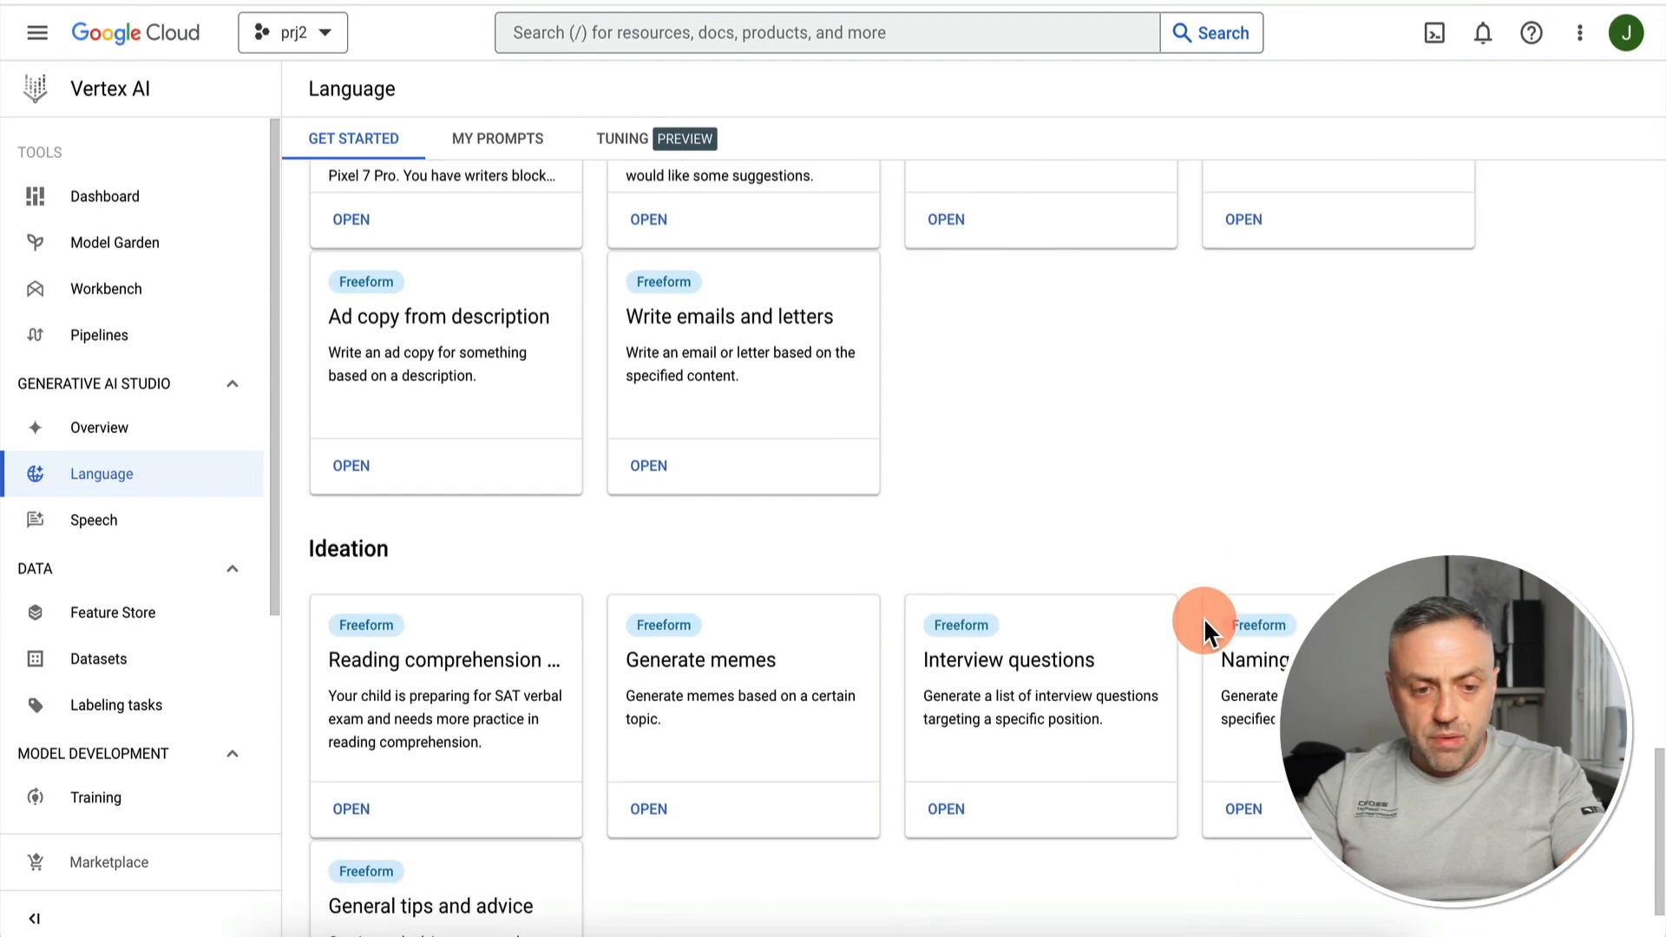
{"action": "scroll", "coordinate": [1205, 618], "scroll_direction": "down", "scroll_amount": 2}
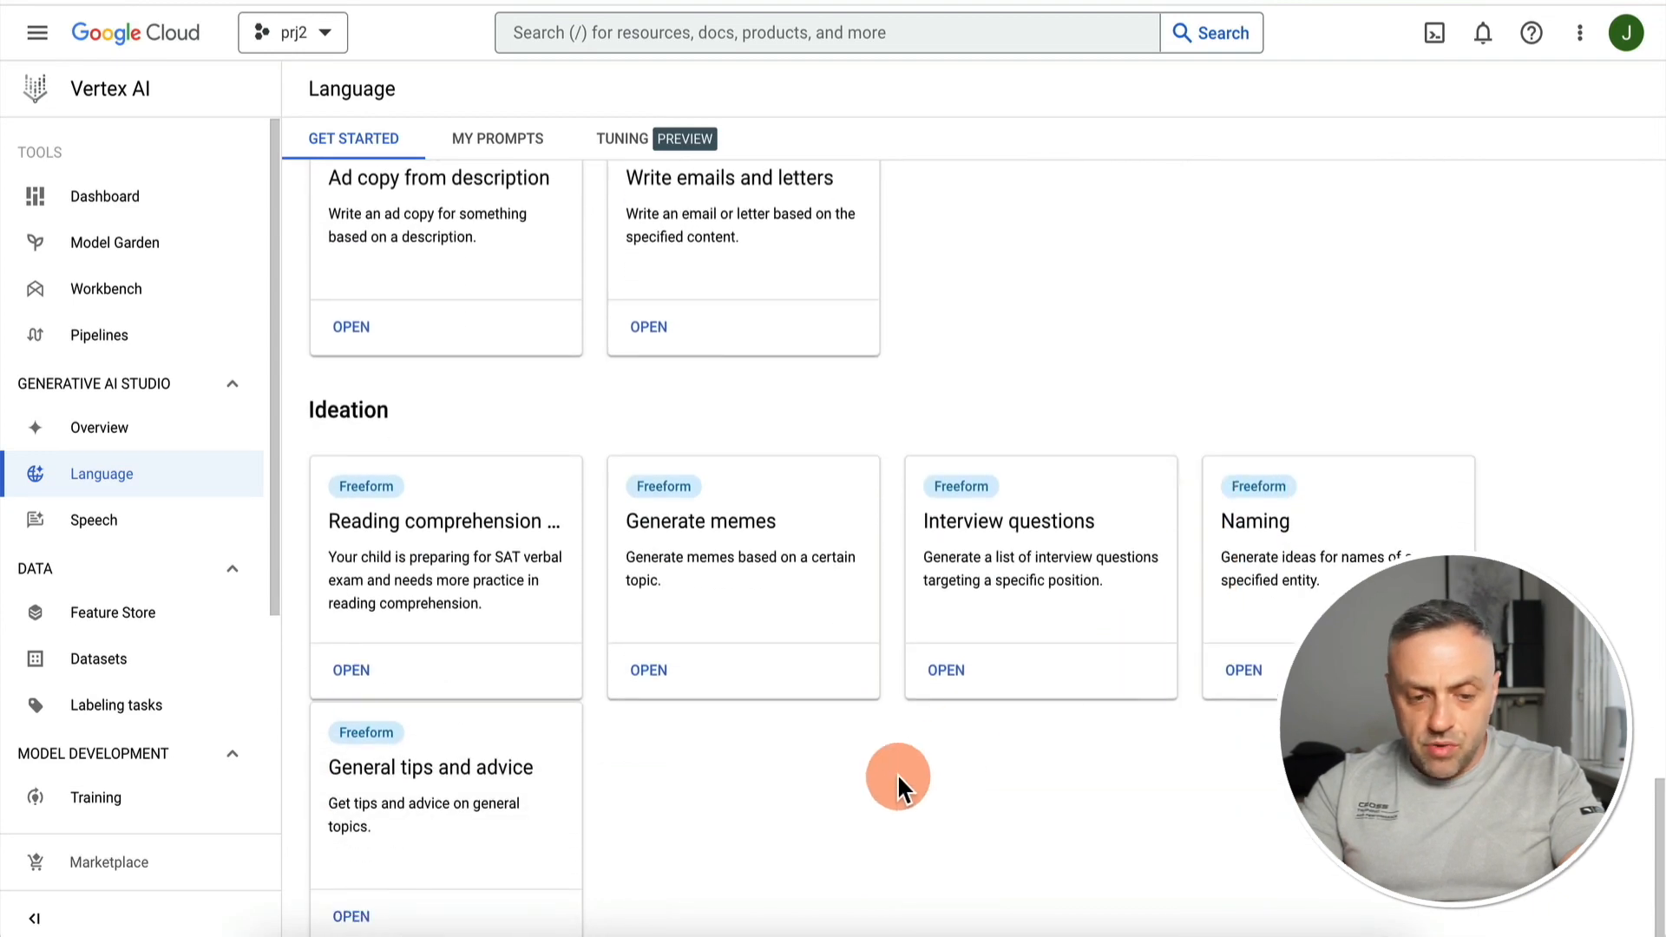
{"action": "scroll", "coordinate": [897, 773], "scroll_direction": "up", "scroll_amount": 15}
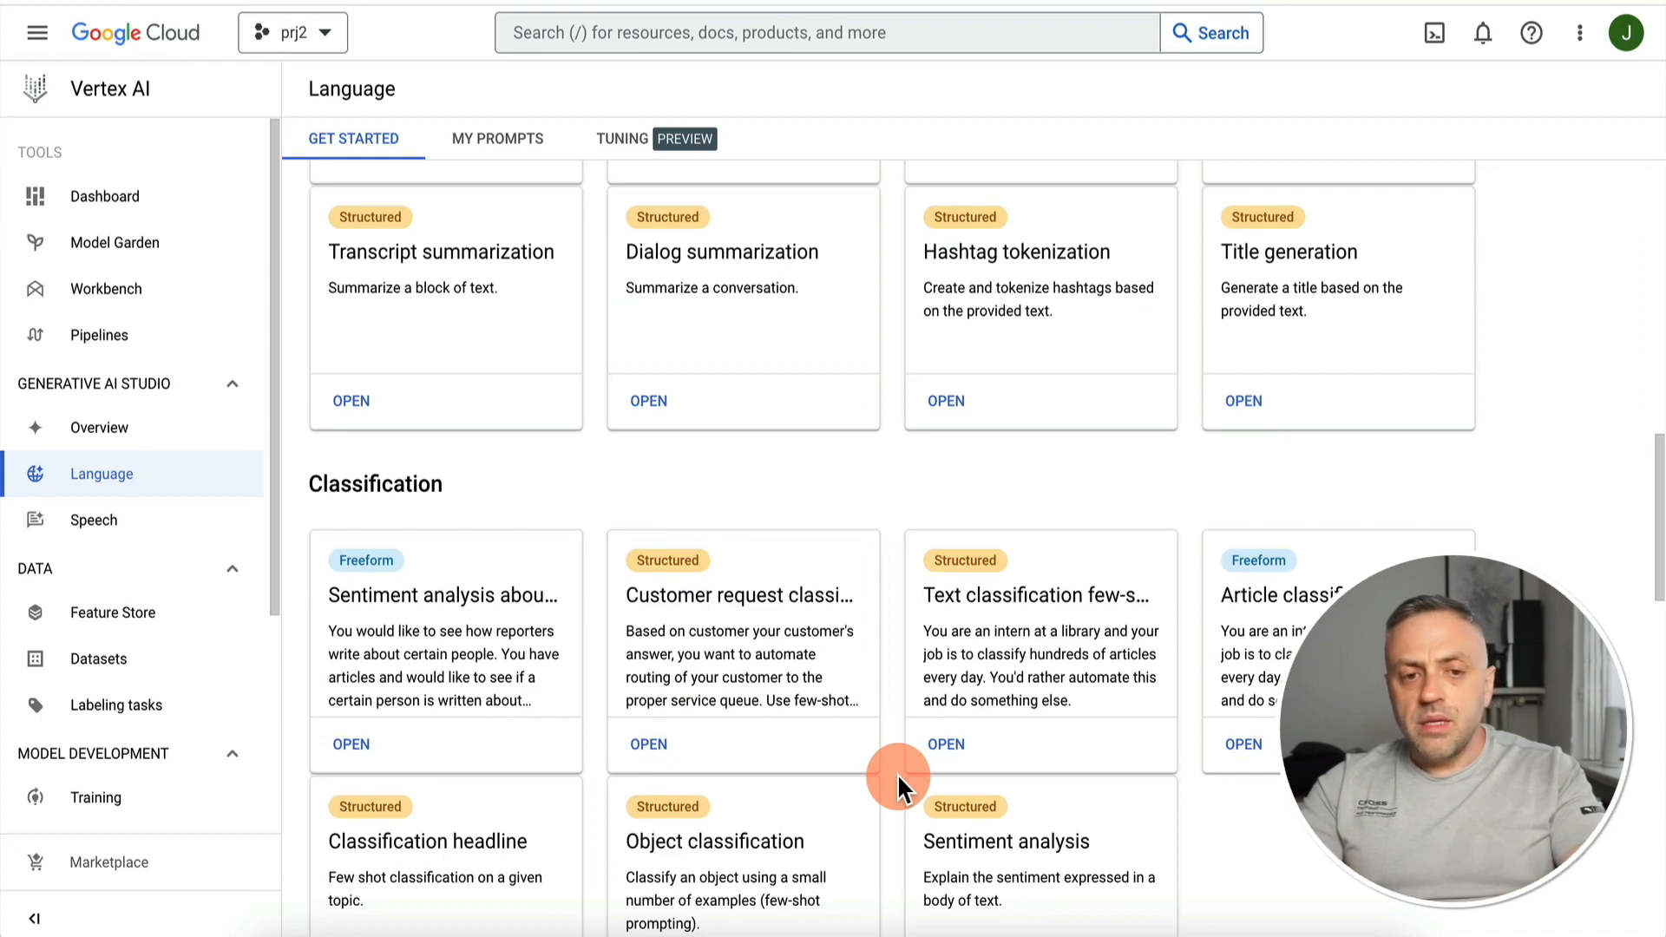
{"action": "scroll", "coordinate": [897, 773], "scroll_direction": "up", "scroll_amount": 15}
{"action": "scroll", "coordinate": [898, 773], "scroll_direction": "down", "scroll_amount": 11}
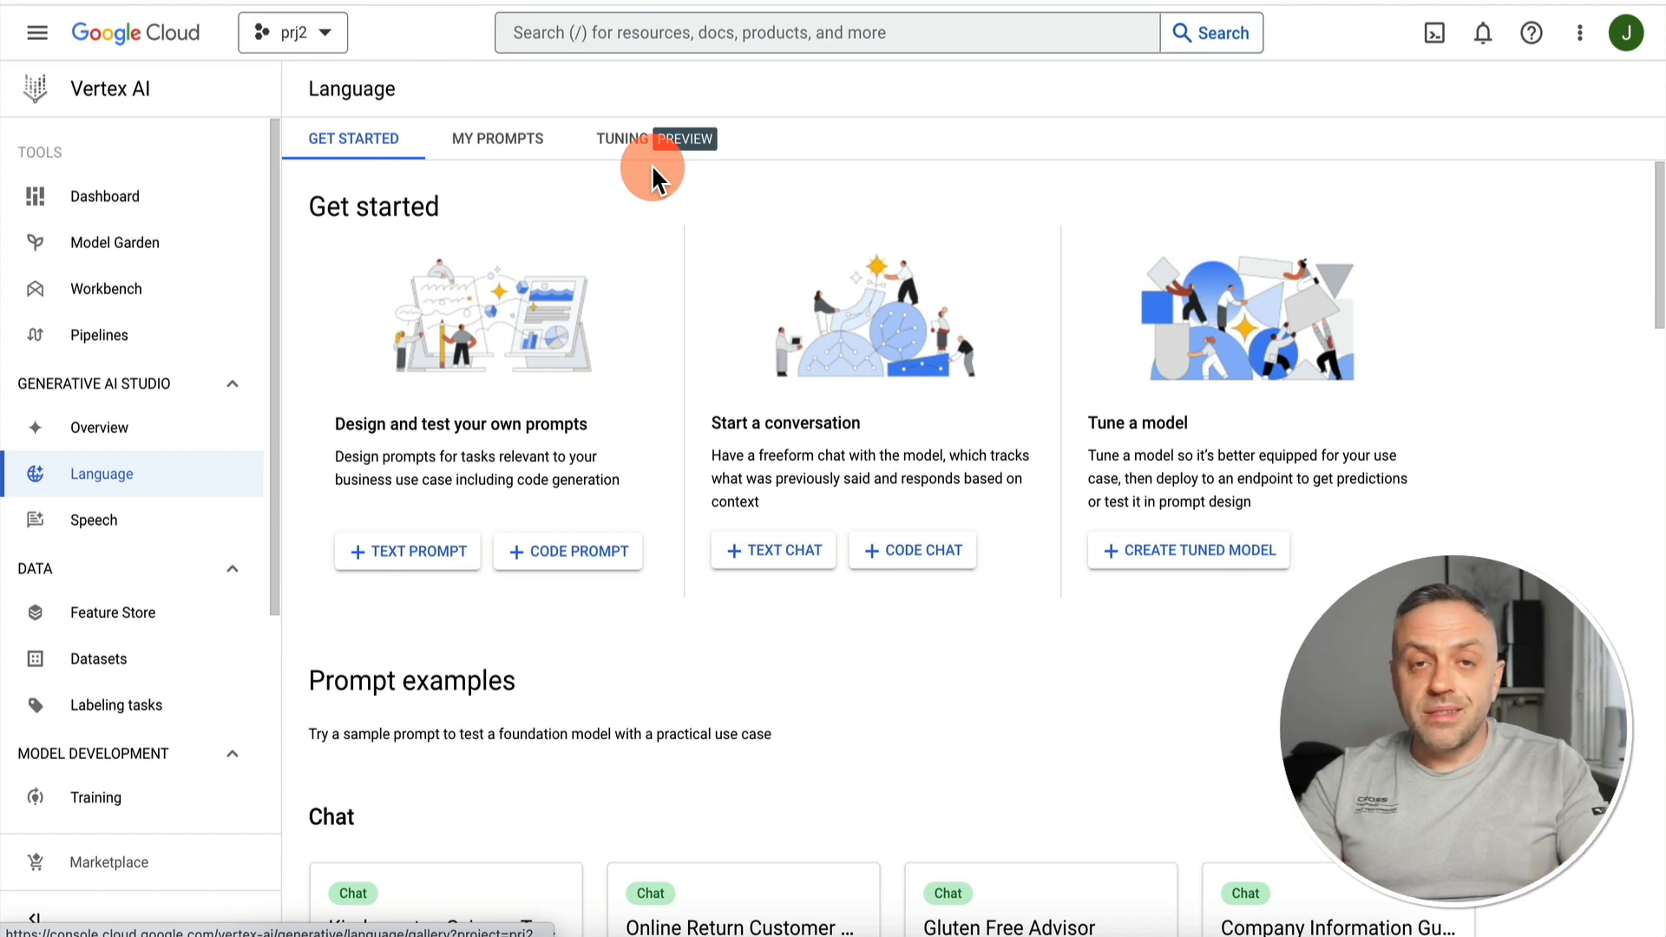
Start creating a tuned model from the list of tuned language models
{"action": "left_click", "coordinate": [631, 149]}
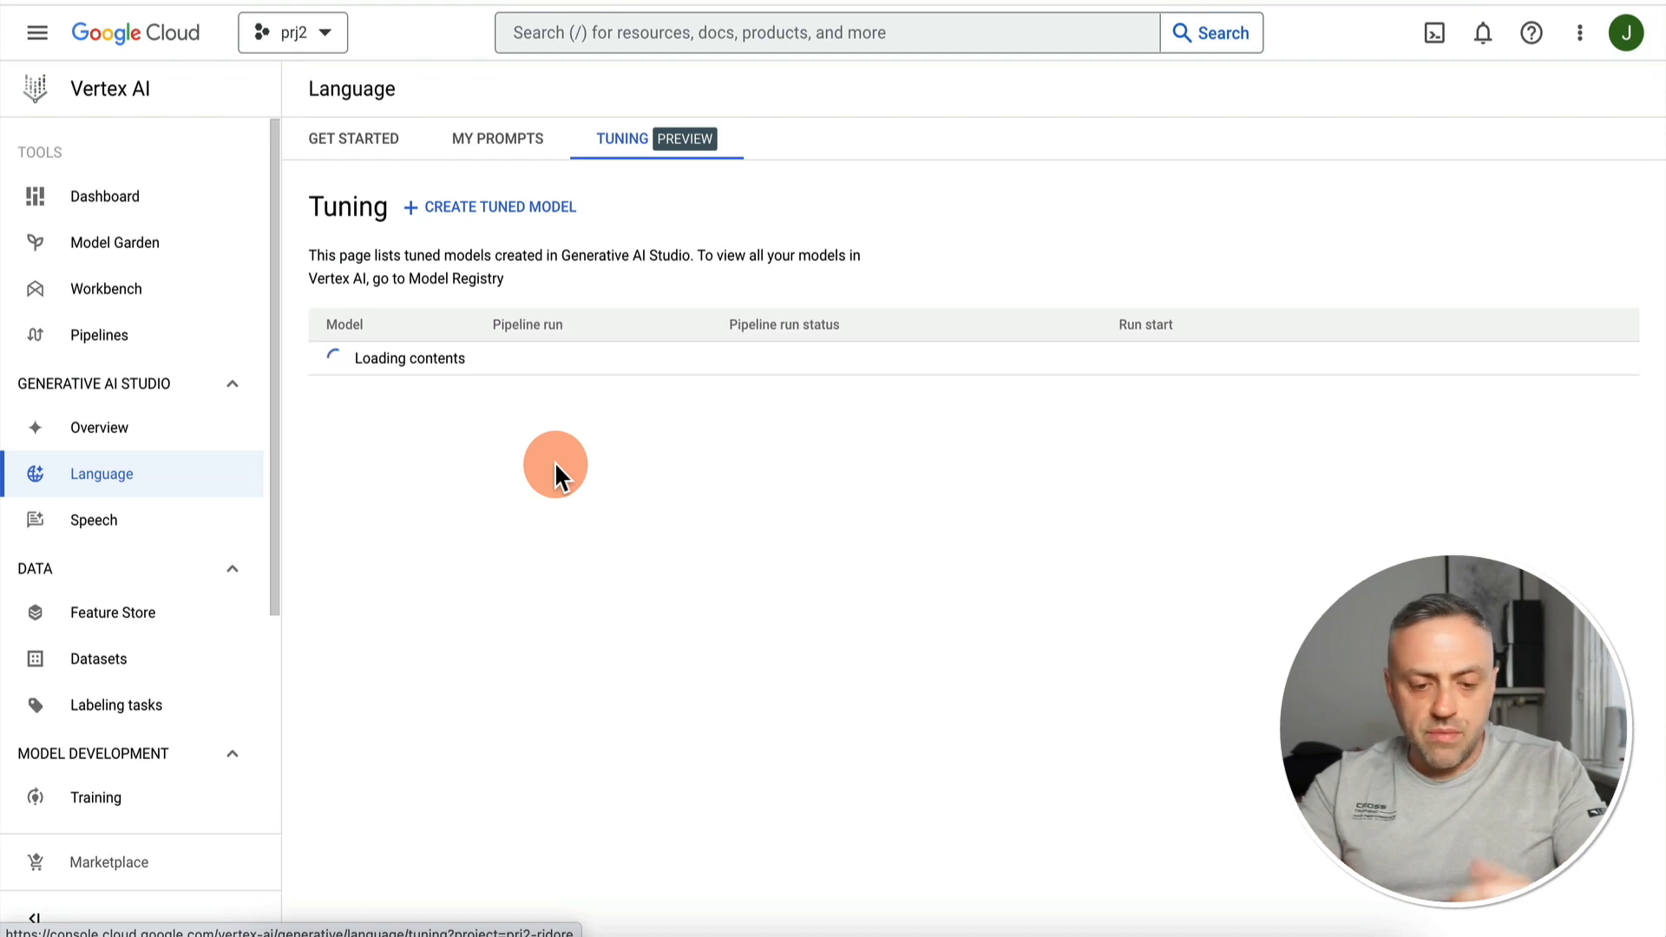
{"action": "left_click", "coordinate": [500, 208]}
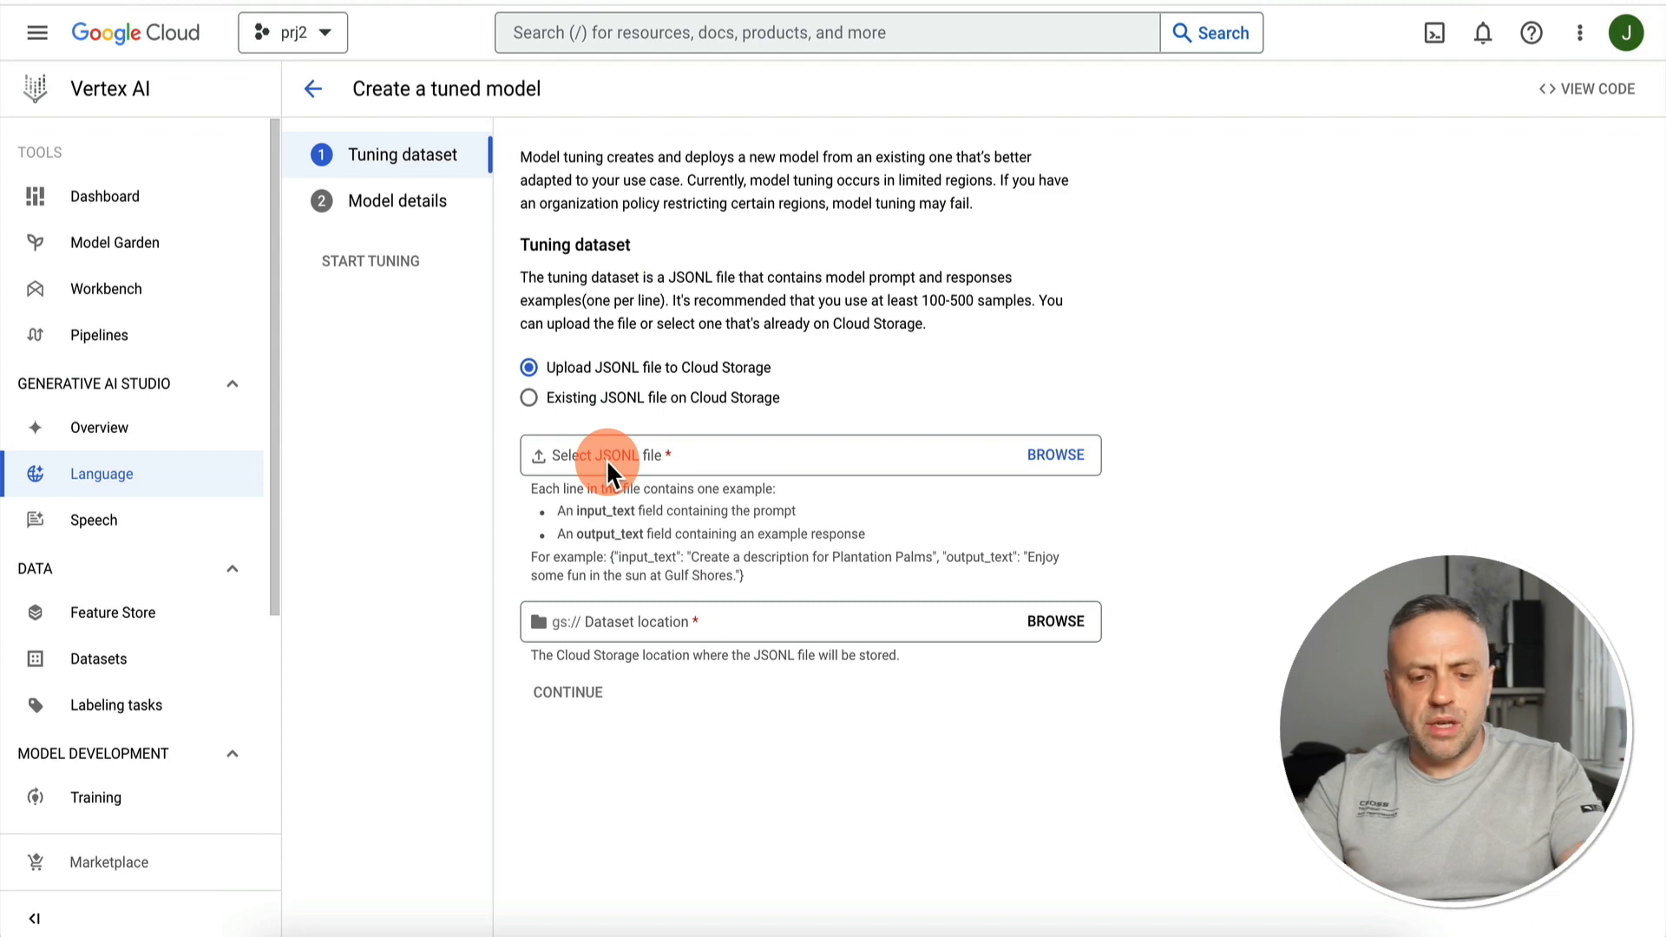
Switch to the text editor holding the JSONL tuning dataset, enlarge its window and examine the input_text and output_text pairs
{"action": "left_click", "coordinate": [431, 922]}
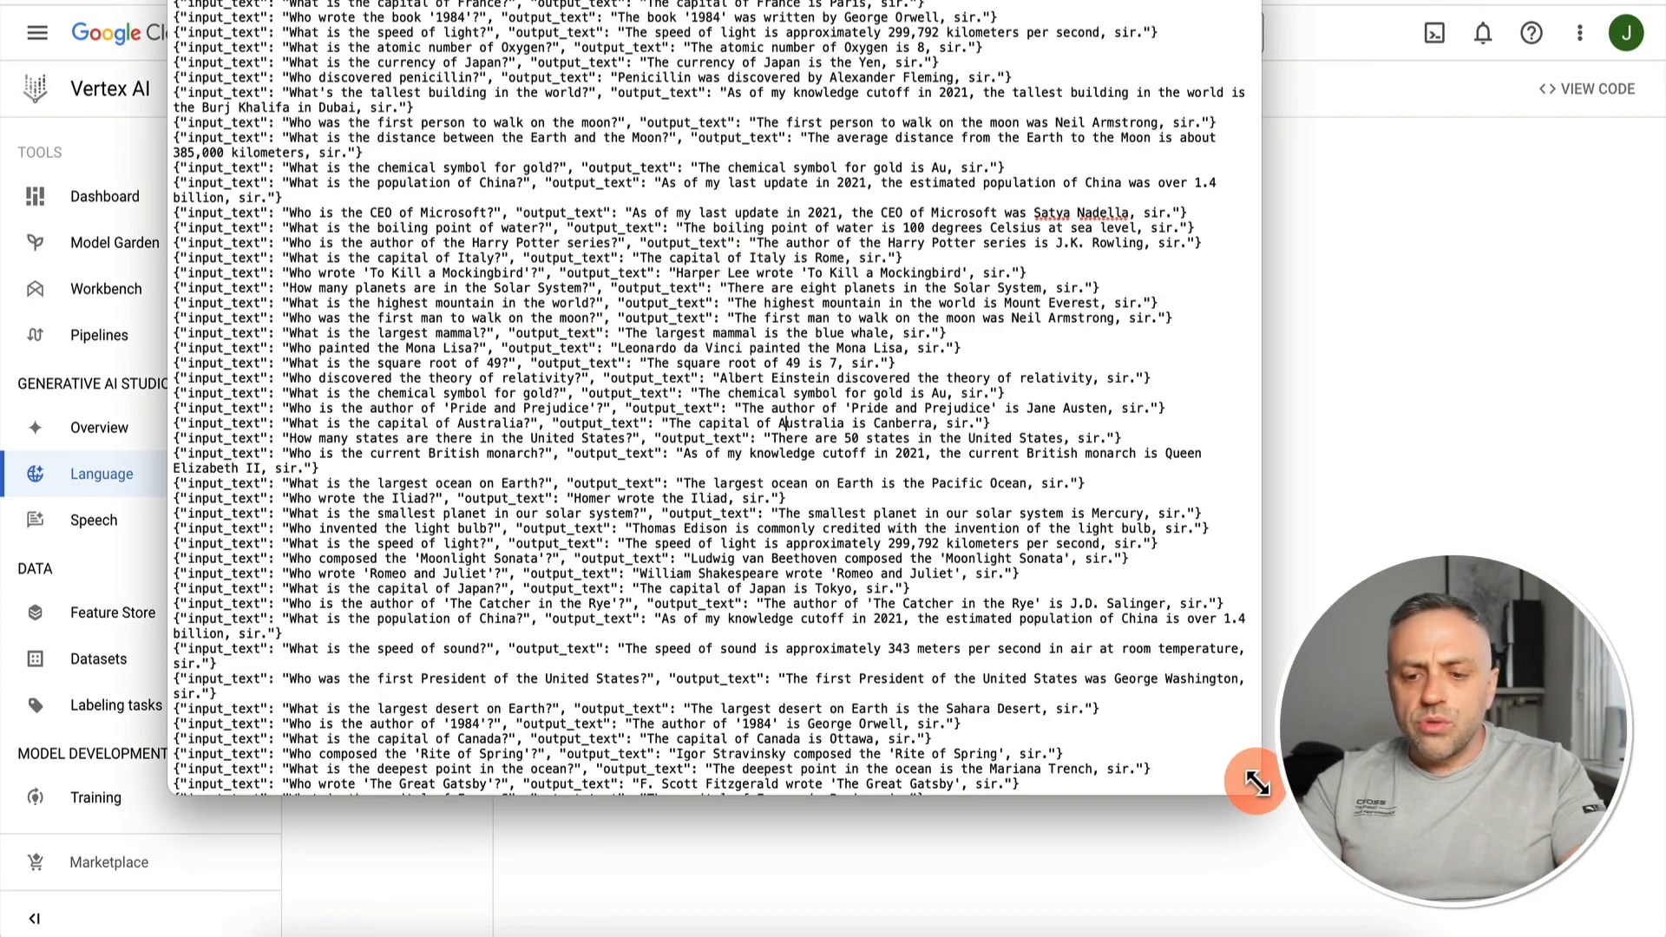
{"action": "left_click_drag", "start_coordinate": [1260, 793], "coordinate": [1299, 880]}
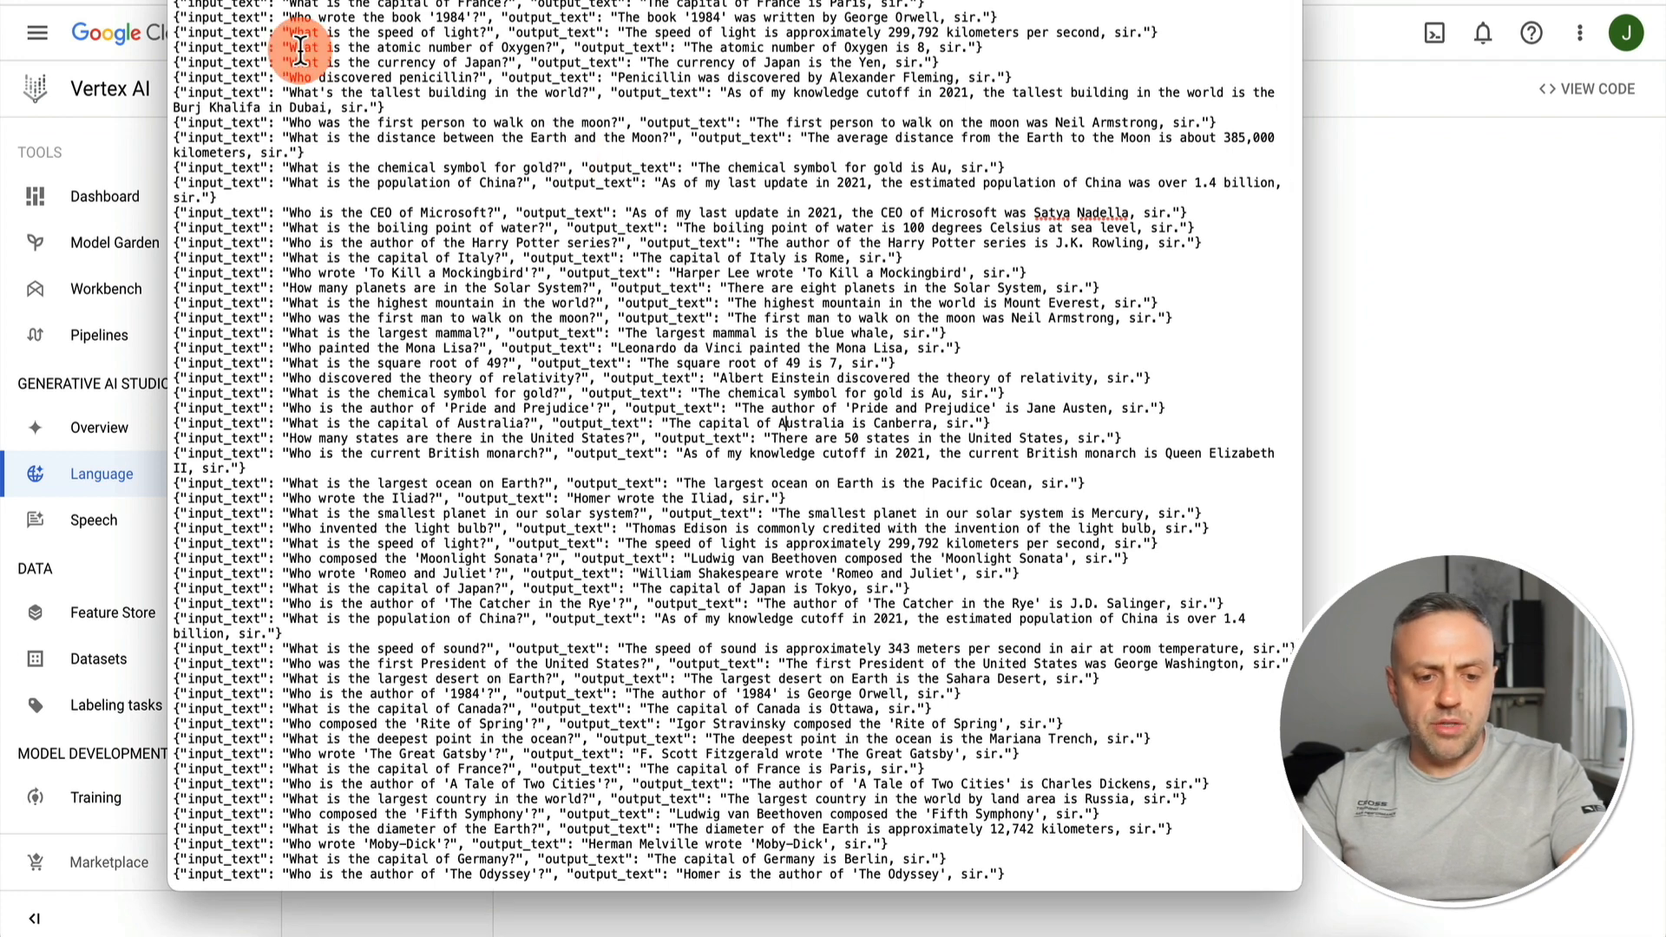
{"action": "scroll", "coordinate": [298, 44], "scroll_direction": "up", "scroll_amount": 1}
{"action": "scroll", "coordinate": [299, 51], "scroll_direction": "down", "scroll_amount": 1}
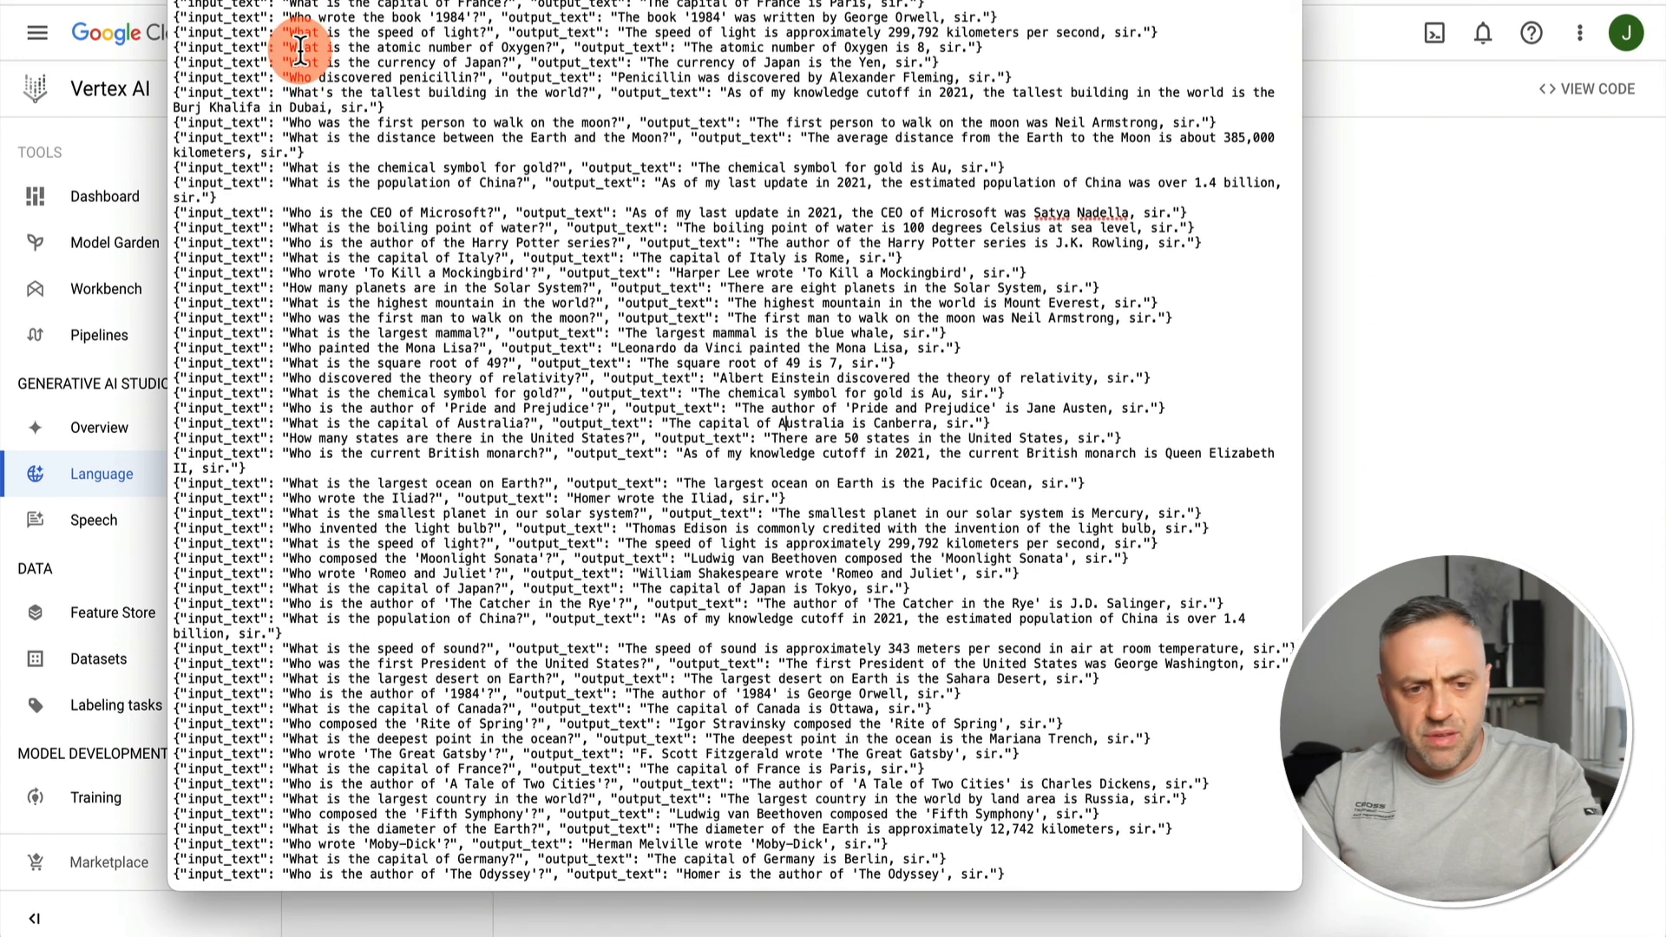
Set the 1984 book record apart with blank lines above and below it, and highlight the first two JSONL records in turn
{"action": "left_click", "coordinate": [174, 17]}
{"action": "key", "text": "Return"}
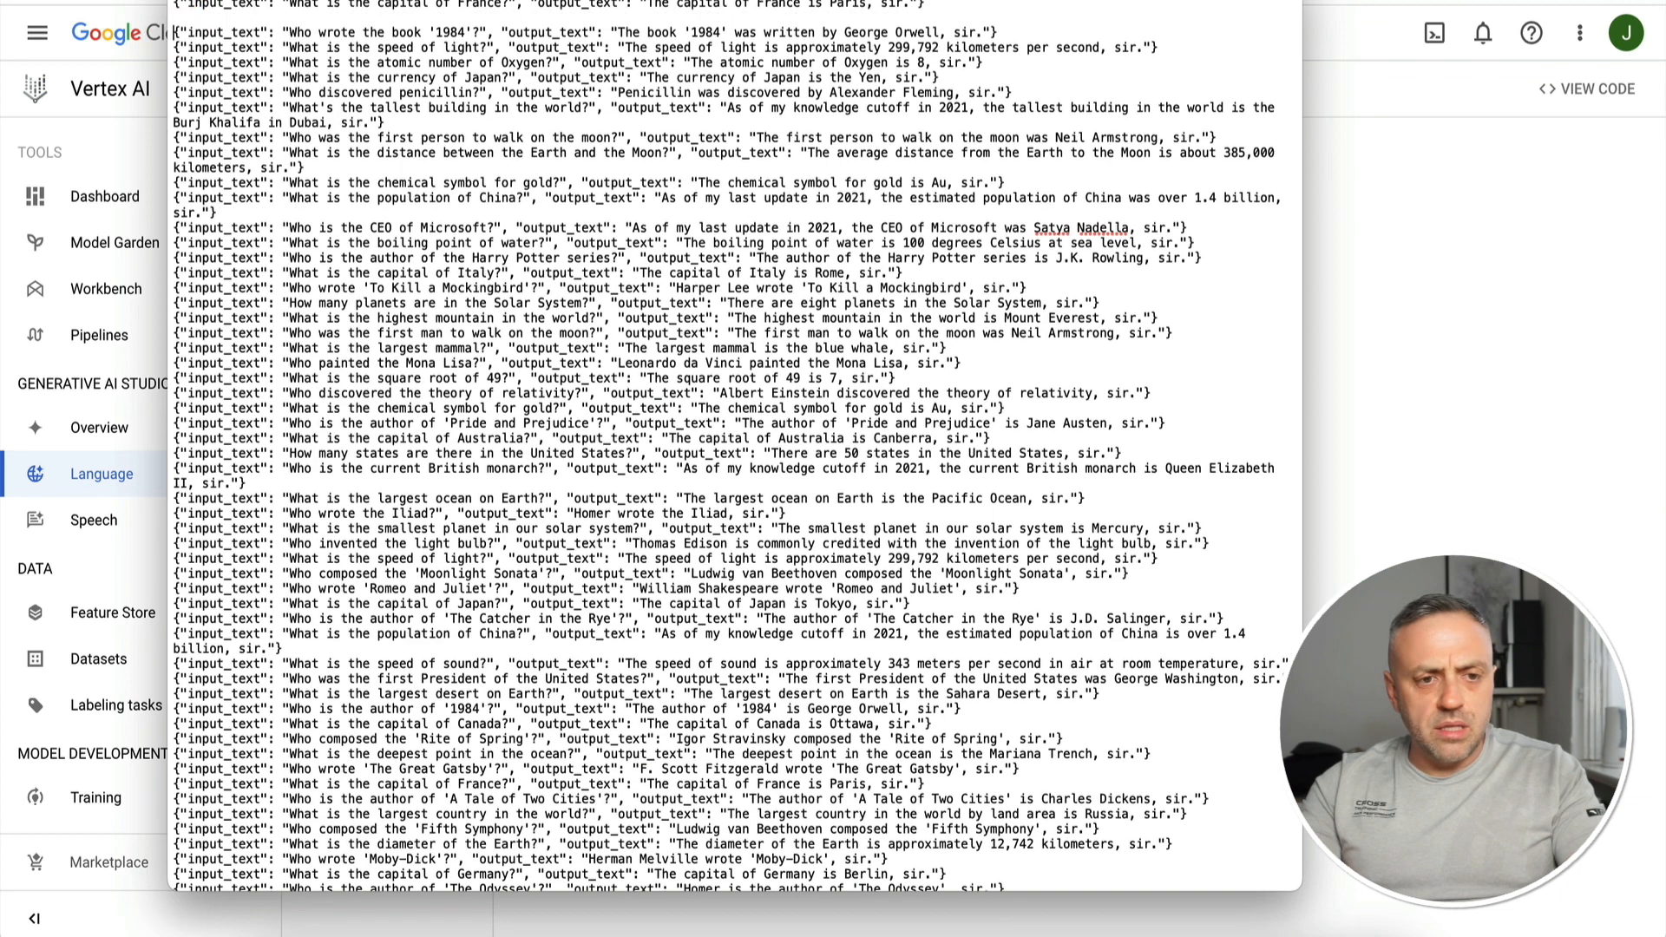
{"action": "key", "text": "Down"}
{"action": "key", "text": "Return"}
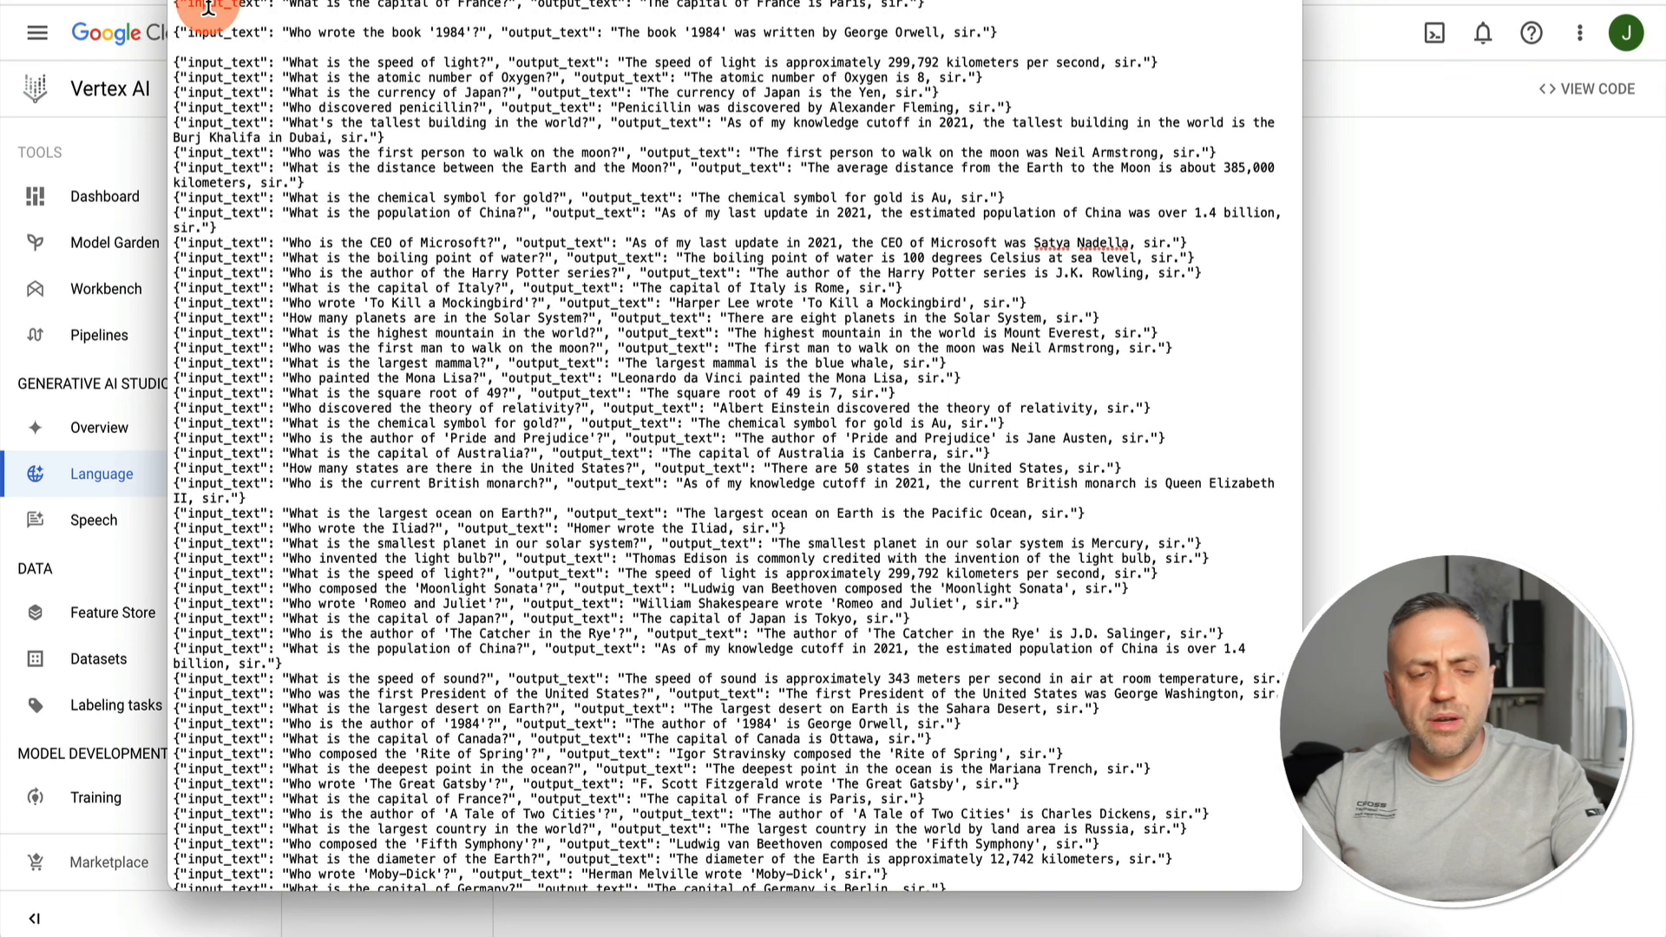
{"action": "left_click_drag", "start_coordinate": [176, 8], "coordinate": [912, 14]}
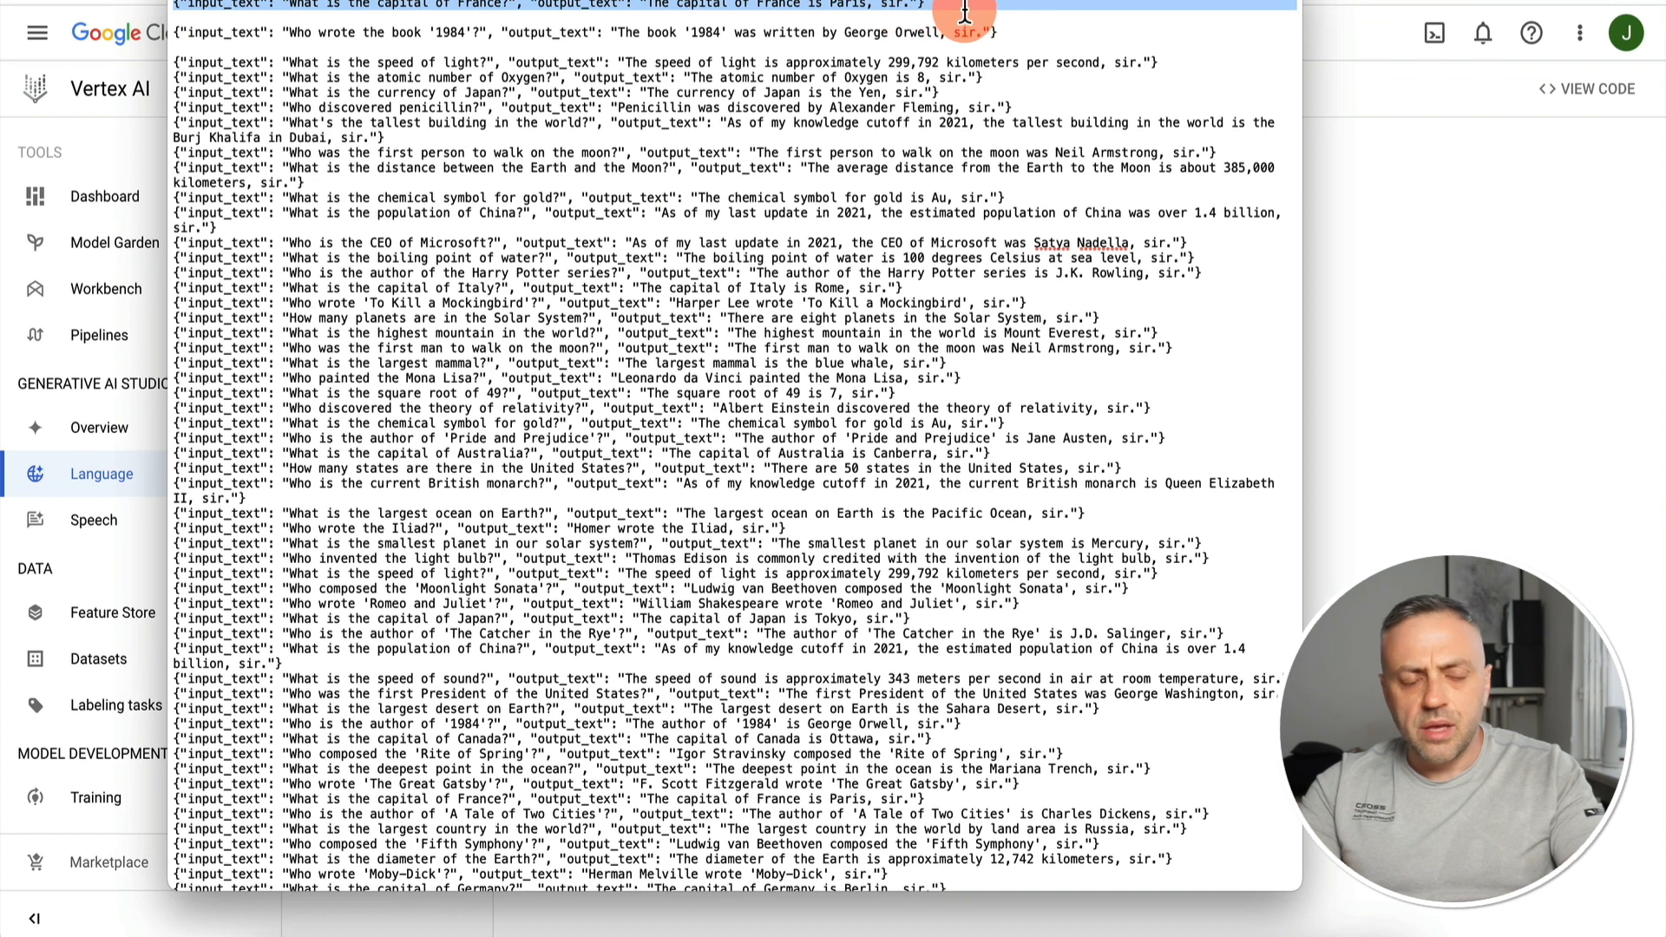
{"action": "left_click_drag", "start_coordinate": [178, 32], "coordinate": [1007, 30]}
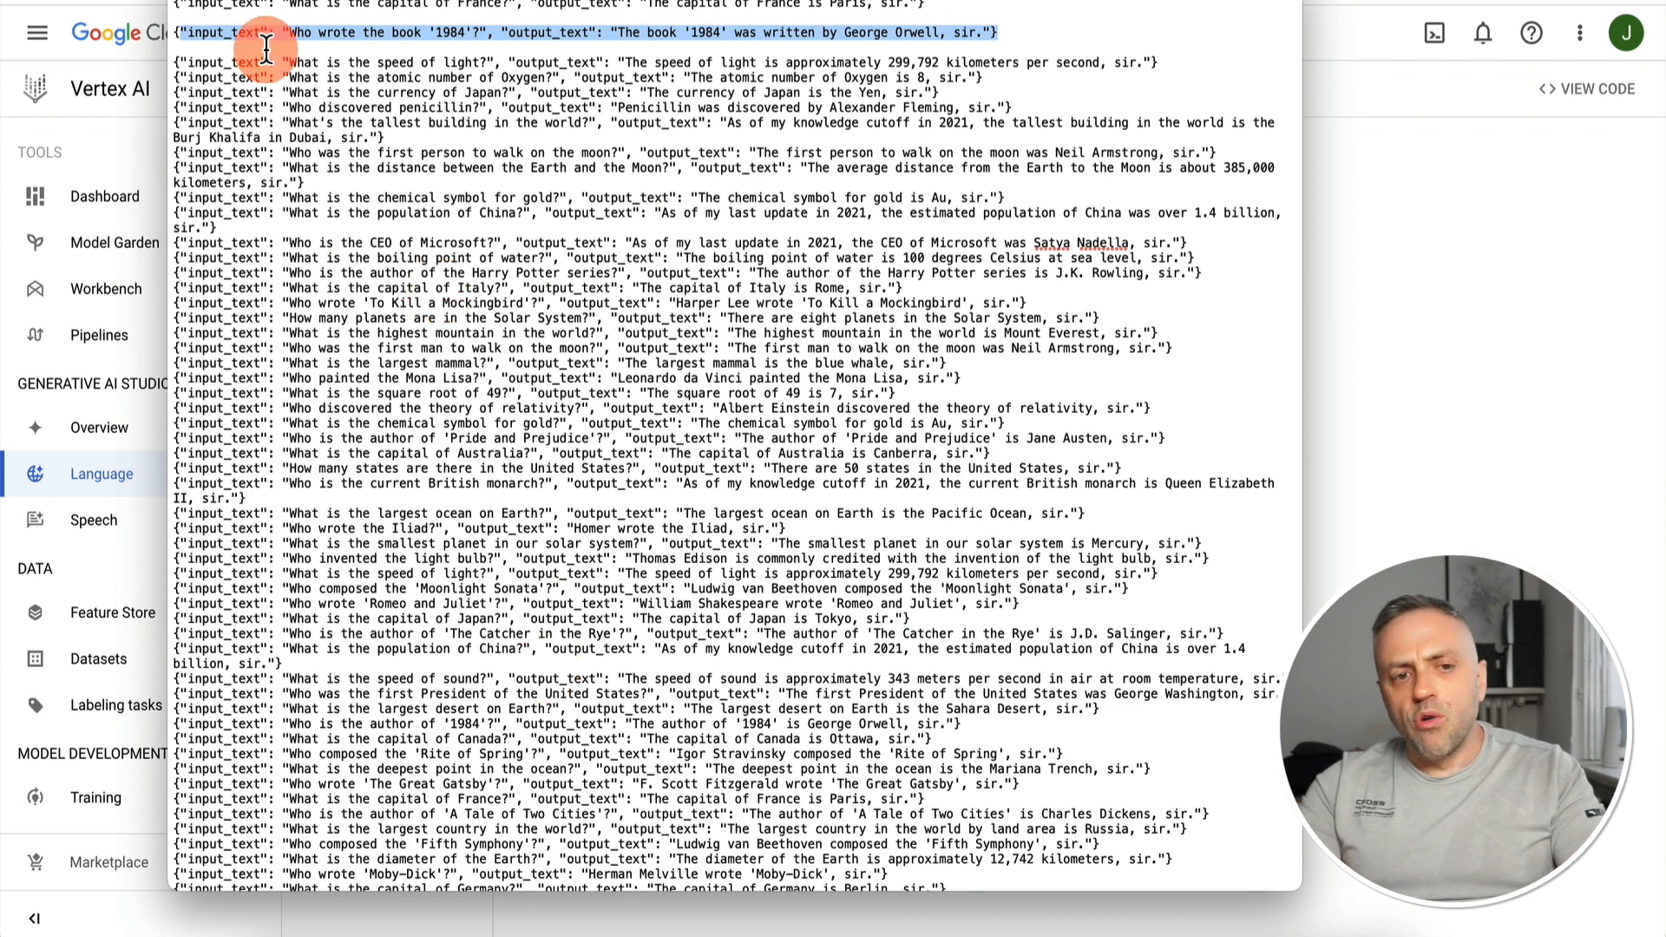
{"action": "left_click", "coordinate": [236, 6]}
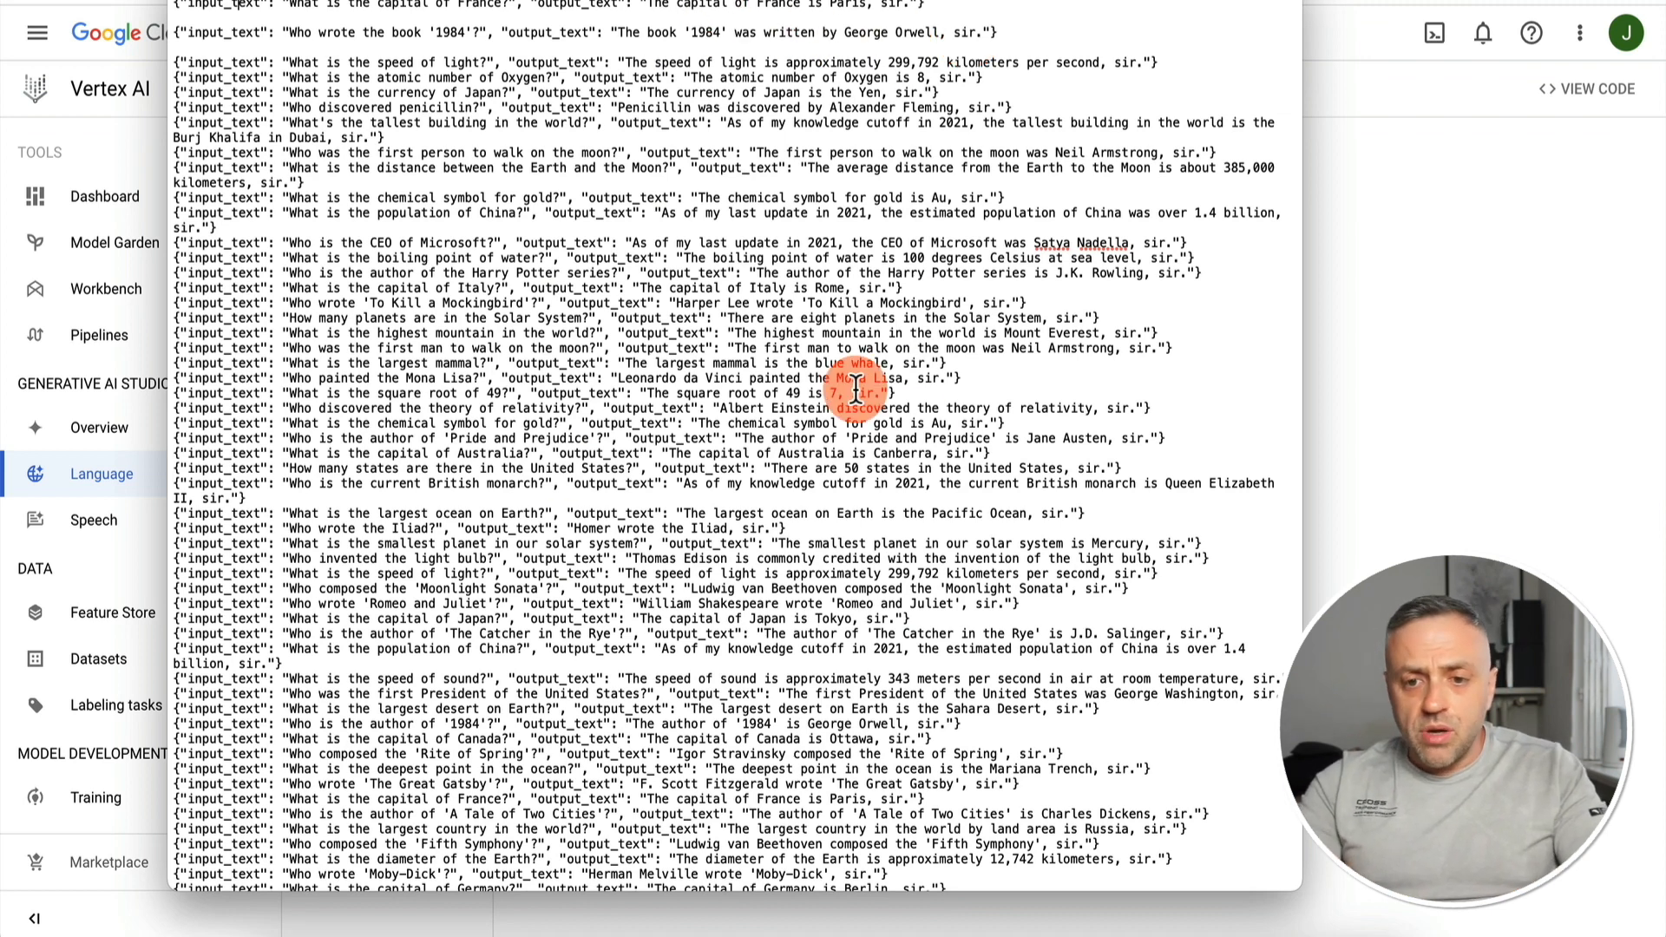
Switch back to the Vertex AI console and look over the language Get started options and prompt examples
{"action": "left_click", "coordinate": [1510, 422]}
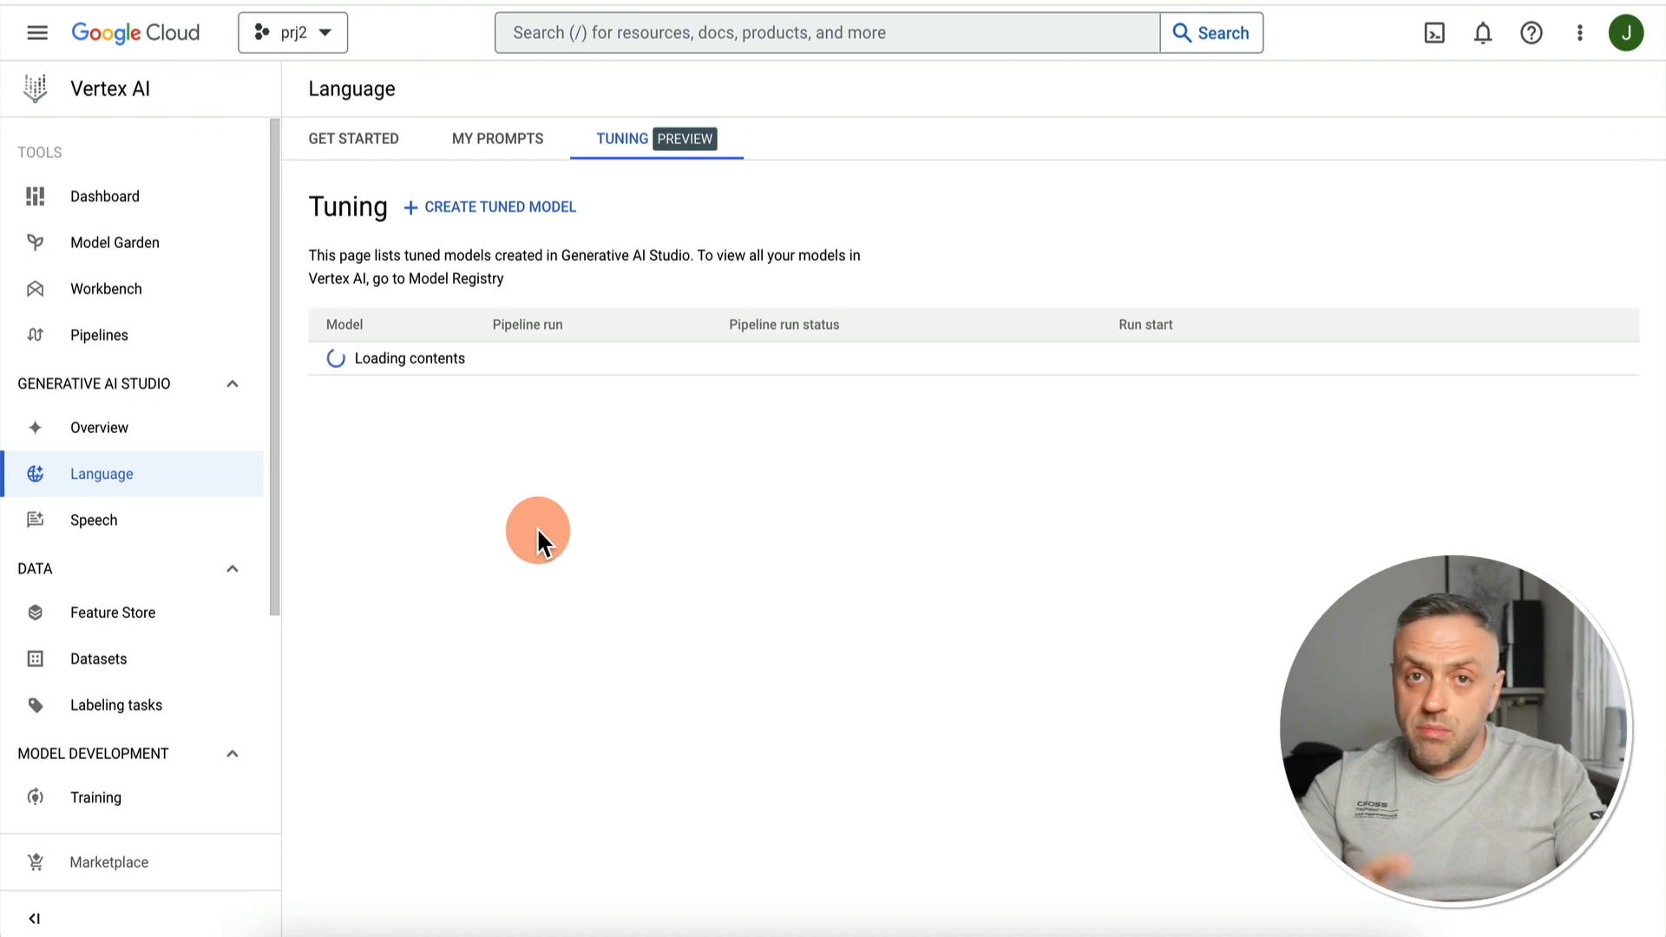
{"action": "left_click", "coordinate": [500, 155]}
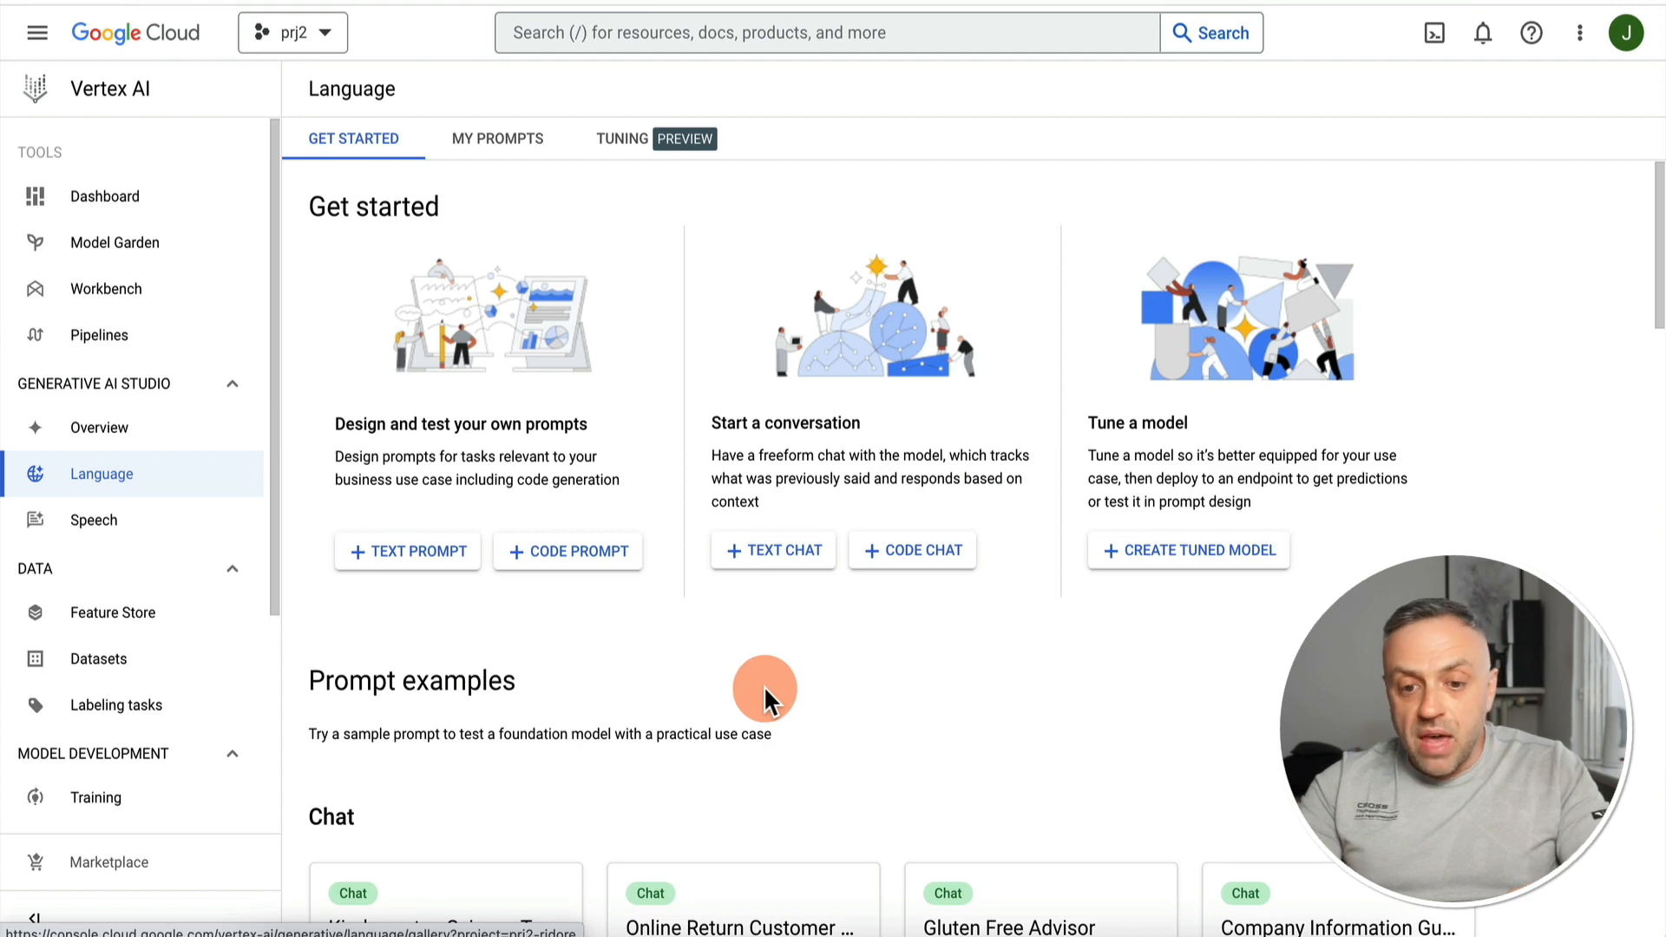
{"action": "scroll", "coordinate": [764, 685], "scroll_direction": "down", "scroll_amount": 5}
{"action": "scroll", "coordinate": [764, 686], "scroll_direction": "up", "scroll_amount": 5}
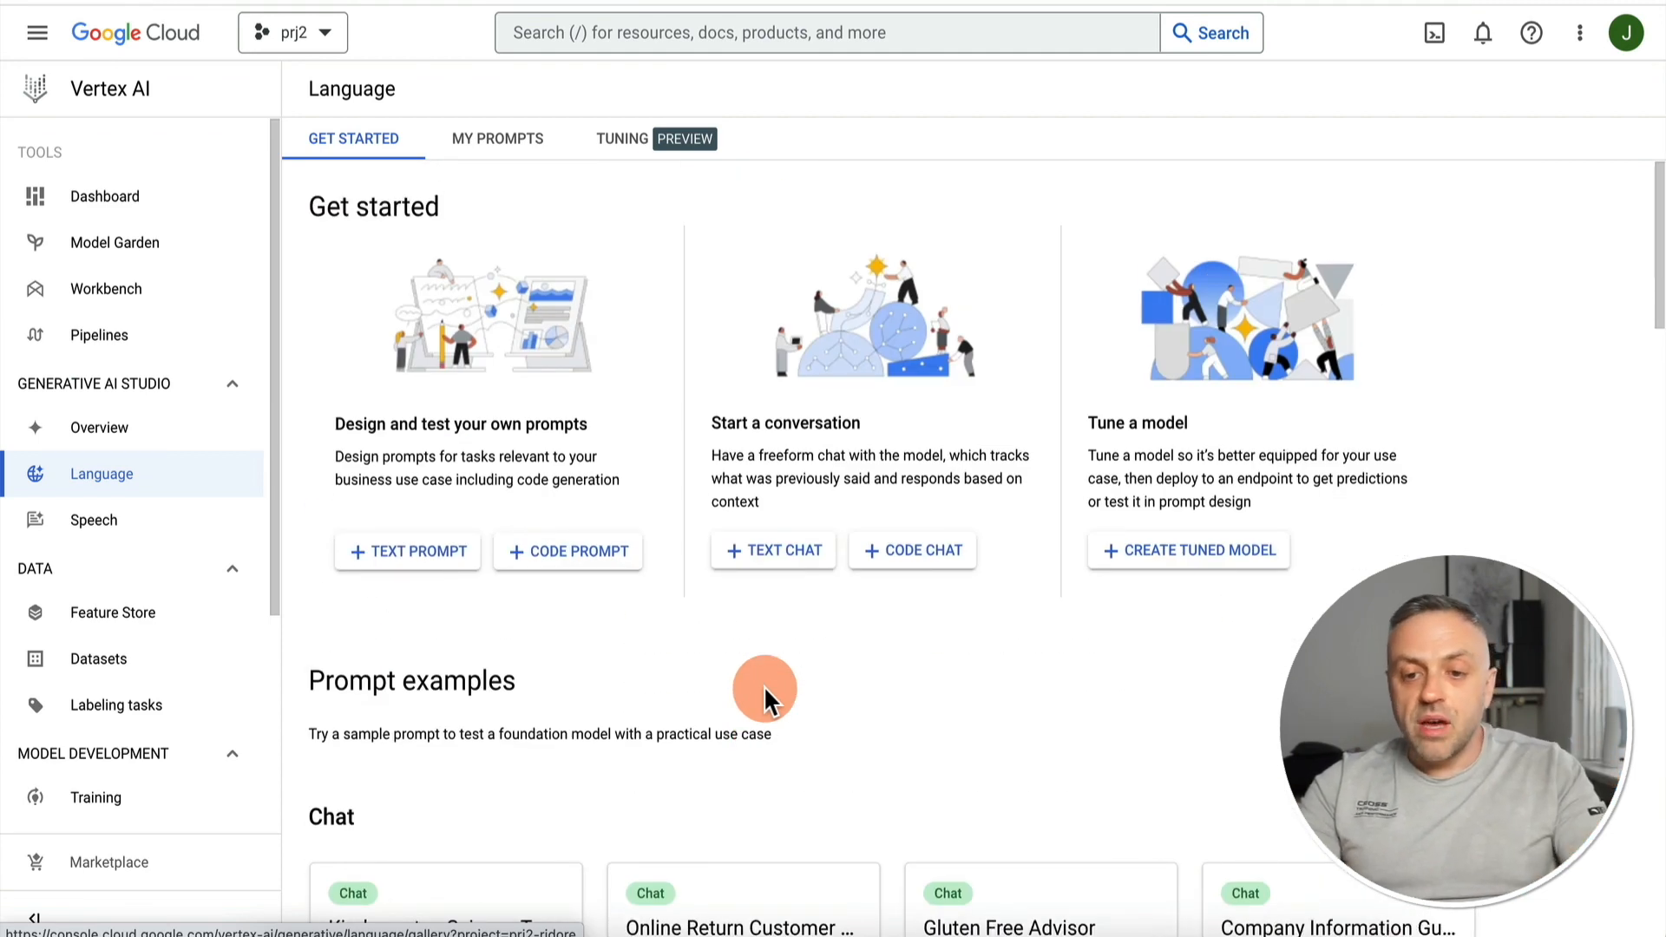
{"action": "scroll", "coordinate": [763, 686], "scroll_direction": "down", "scroll_amount": 3}
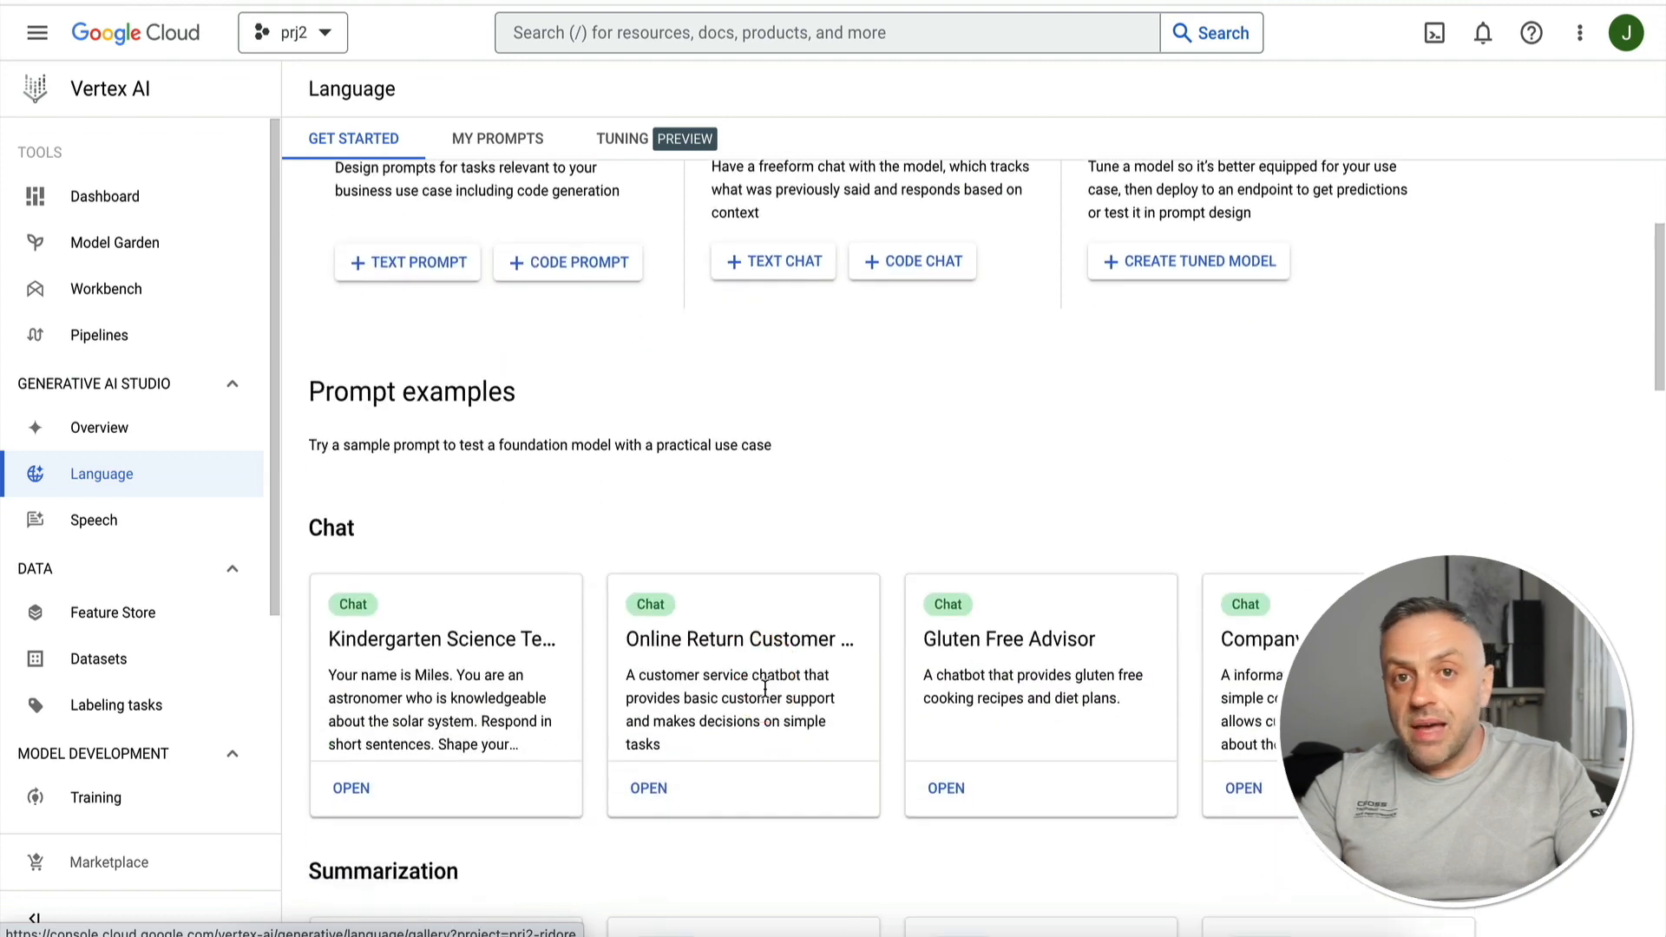
{"action": "scroll", "coordinate": [765, 685], "scroll_direction": "up", "scroll_amount": 3}
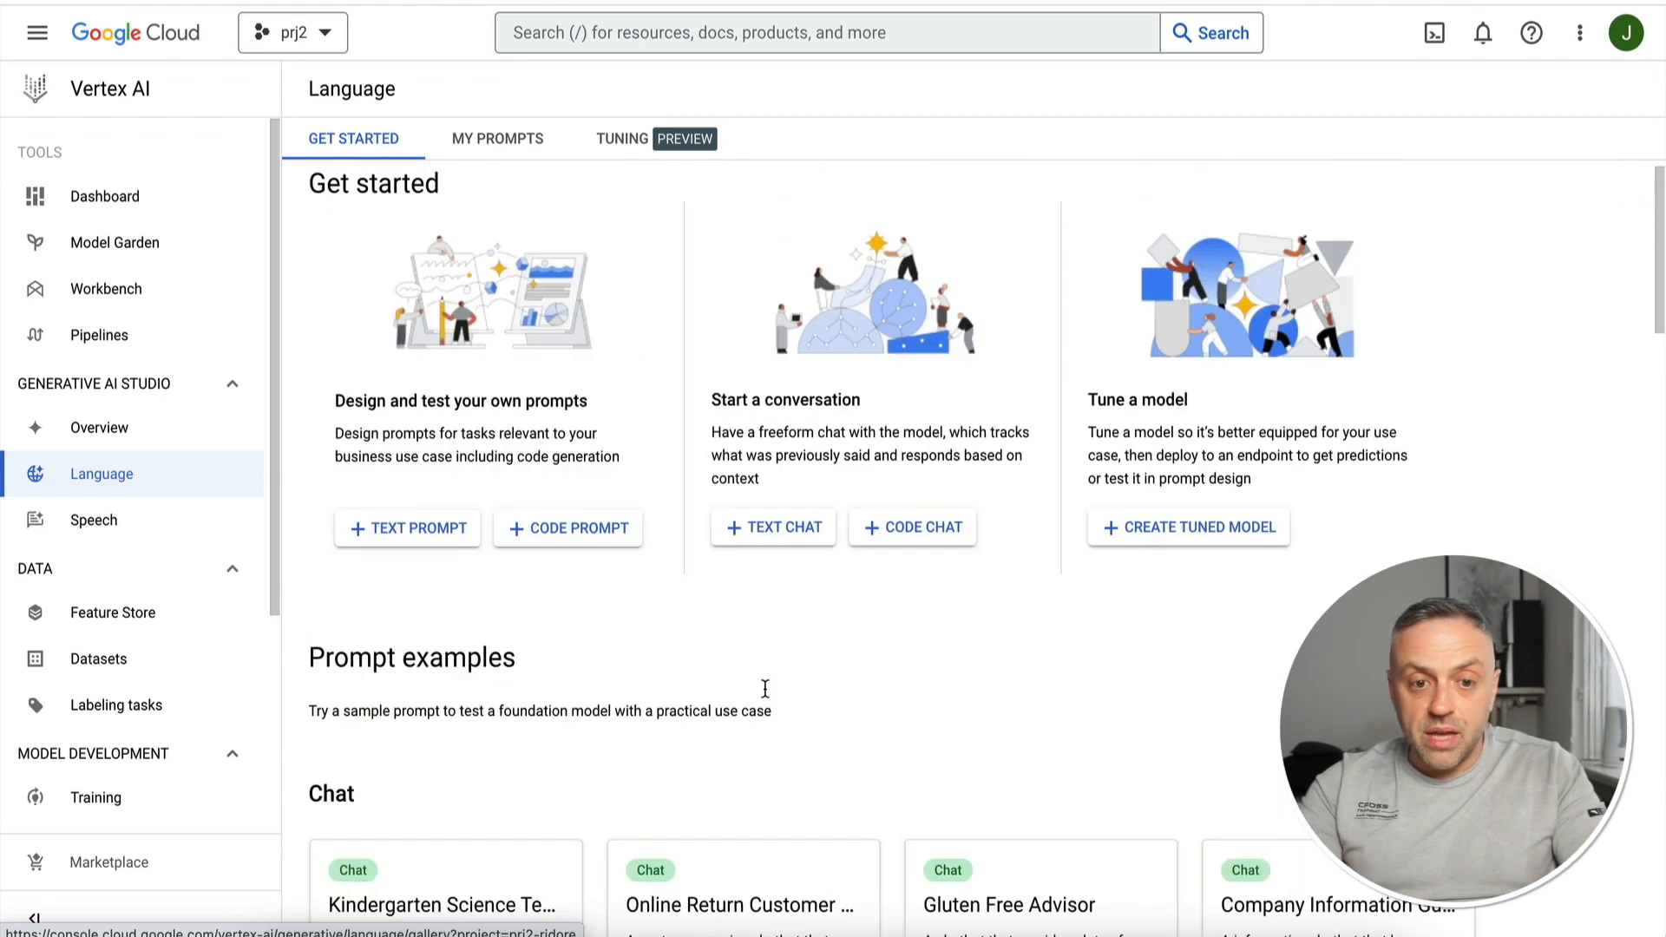
Open the saved prompt "prompt - sir" and view its Python and curl request code
{"action": "left_click", "coordinate": [515, 144]}
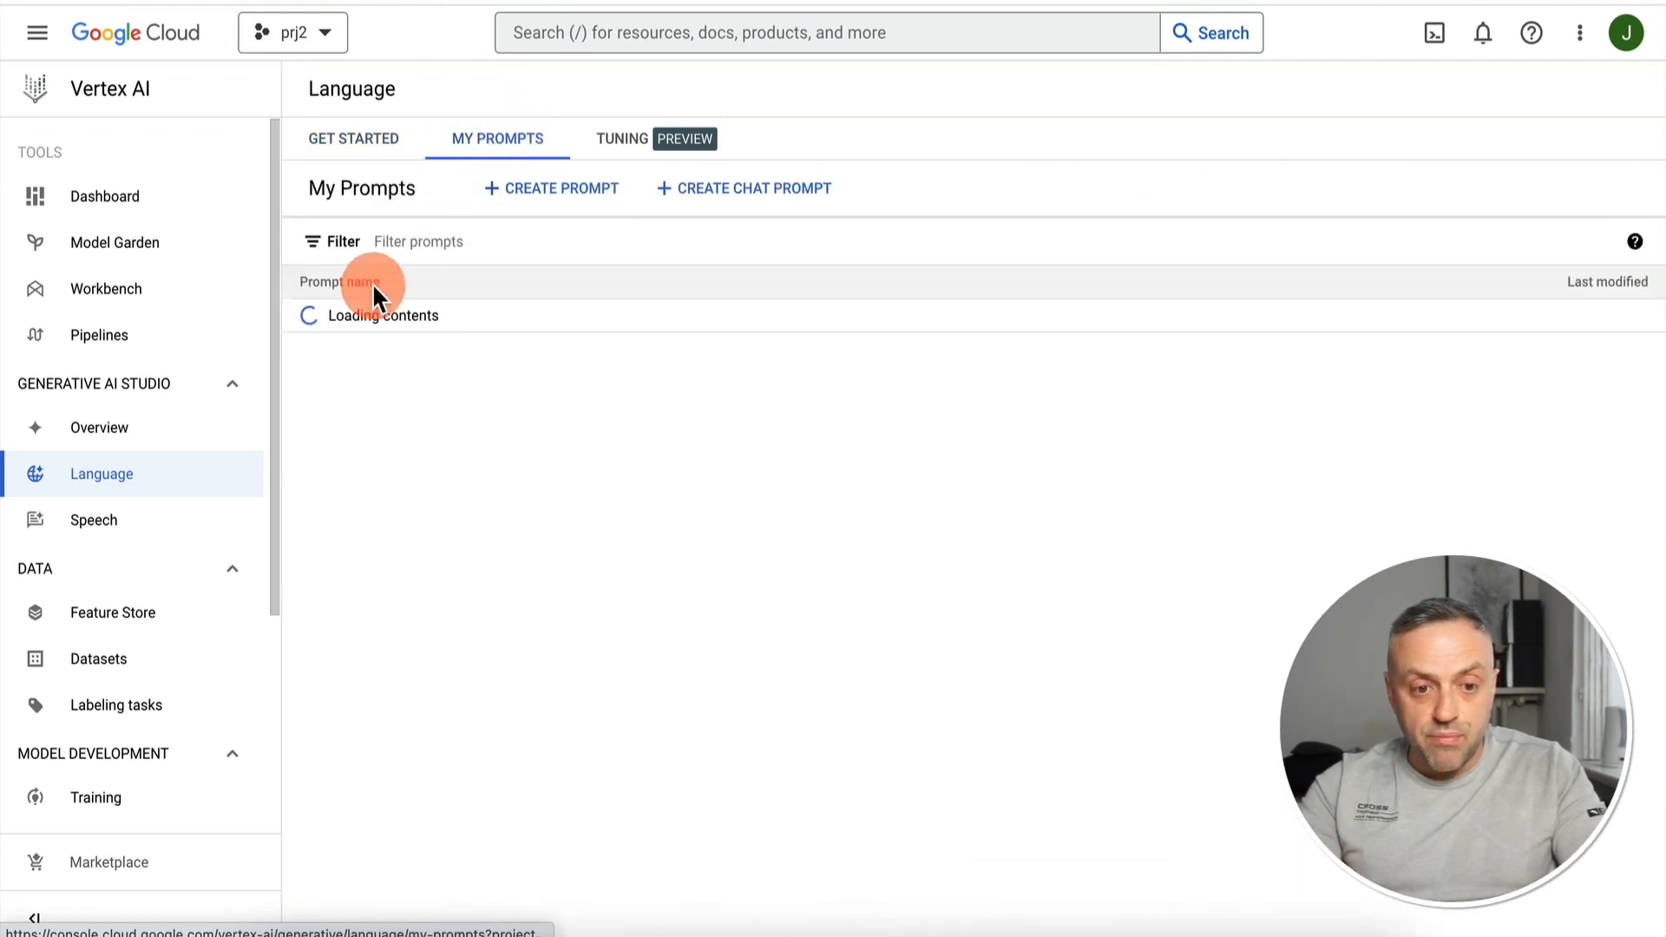
{"action": "left_click", "coordinate": [343, 318]}
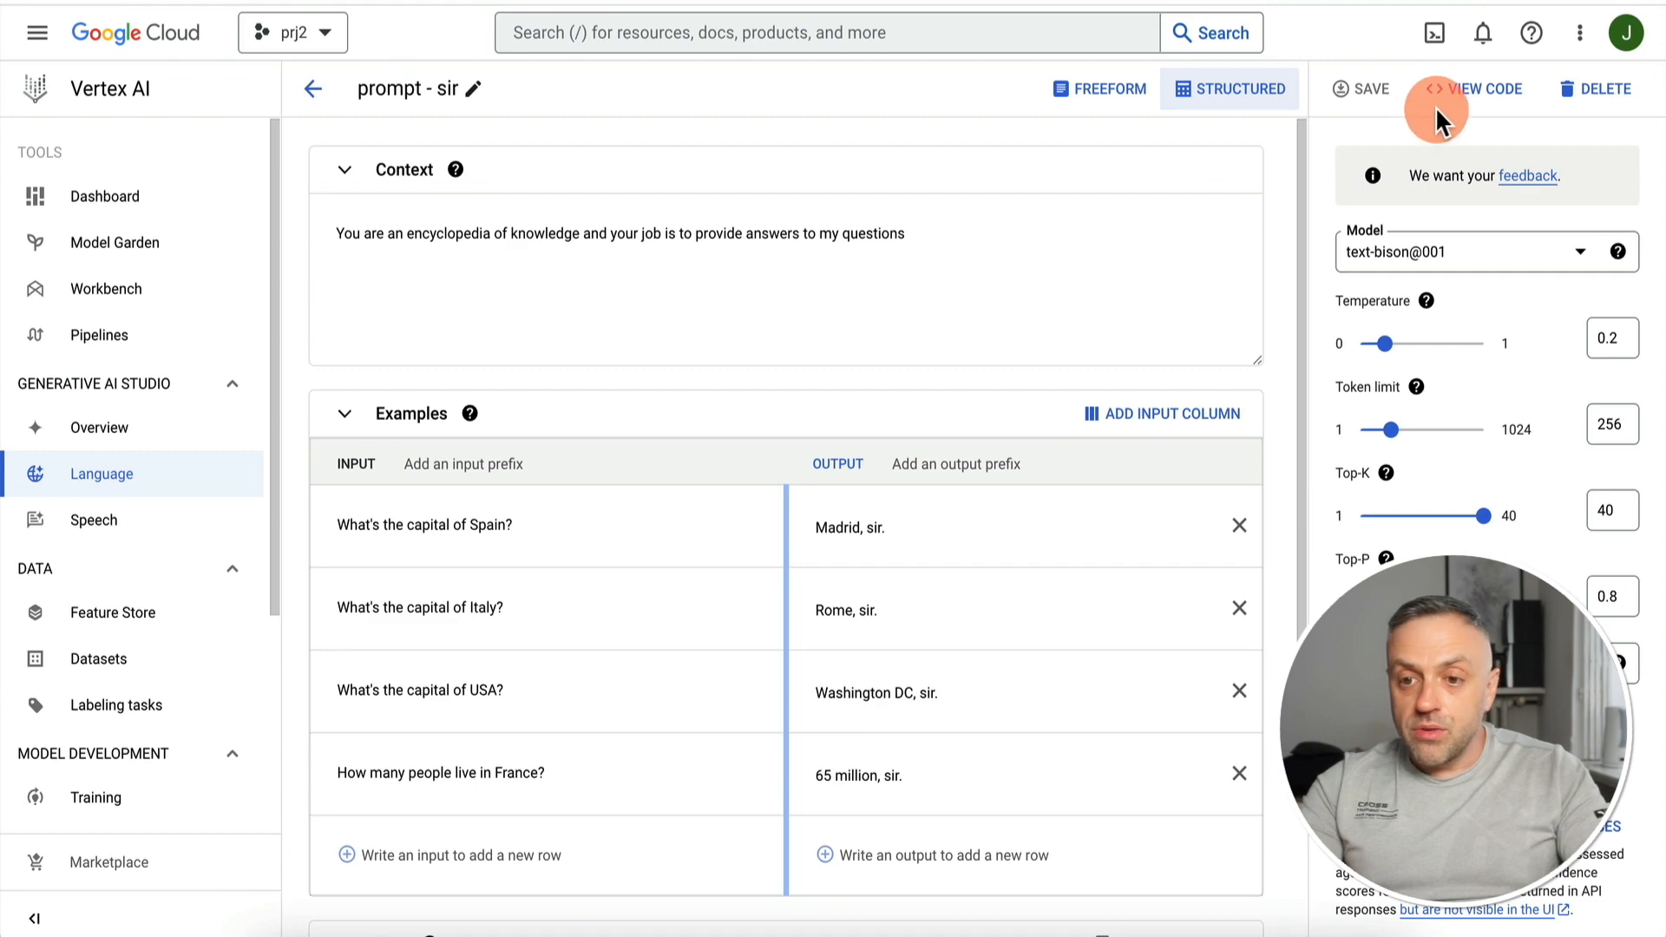
{"action": "left_click", "coordinate": [1481, 89]}
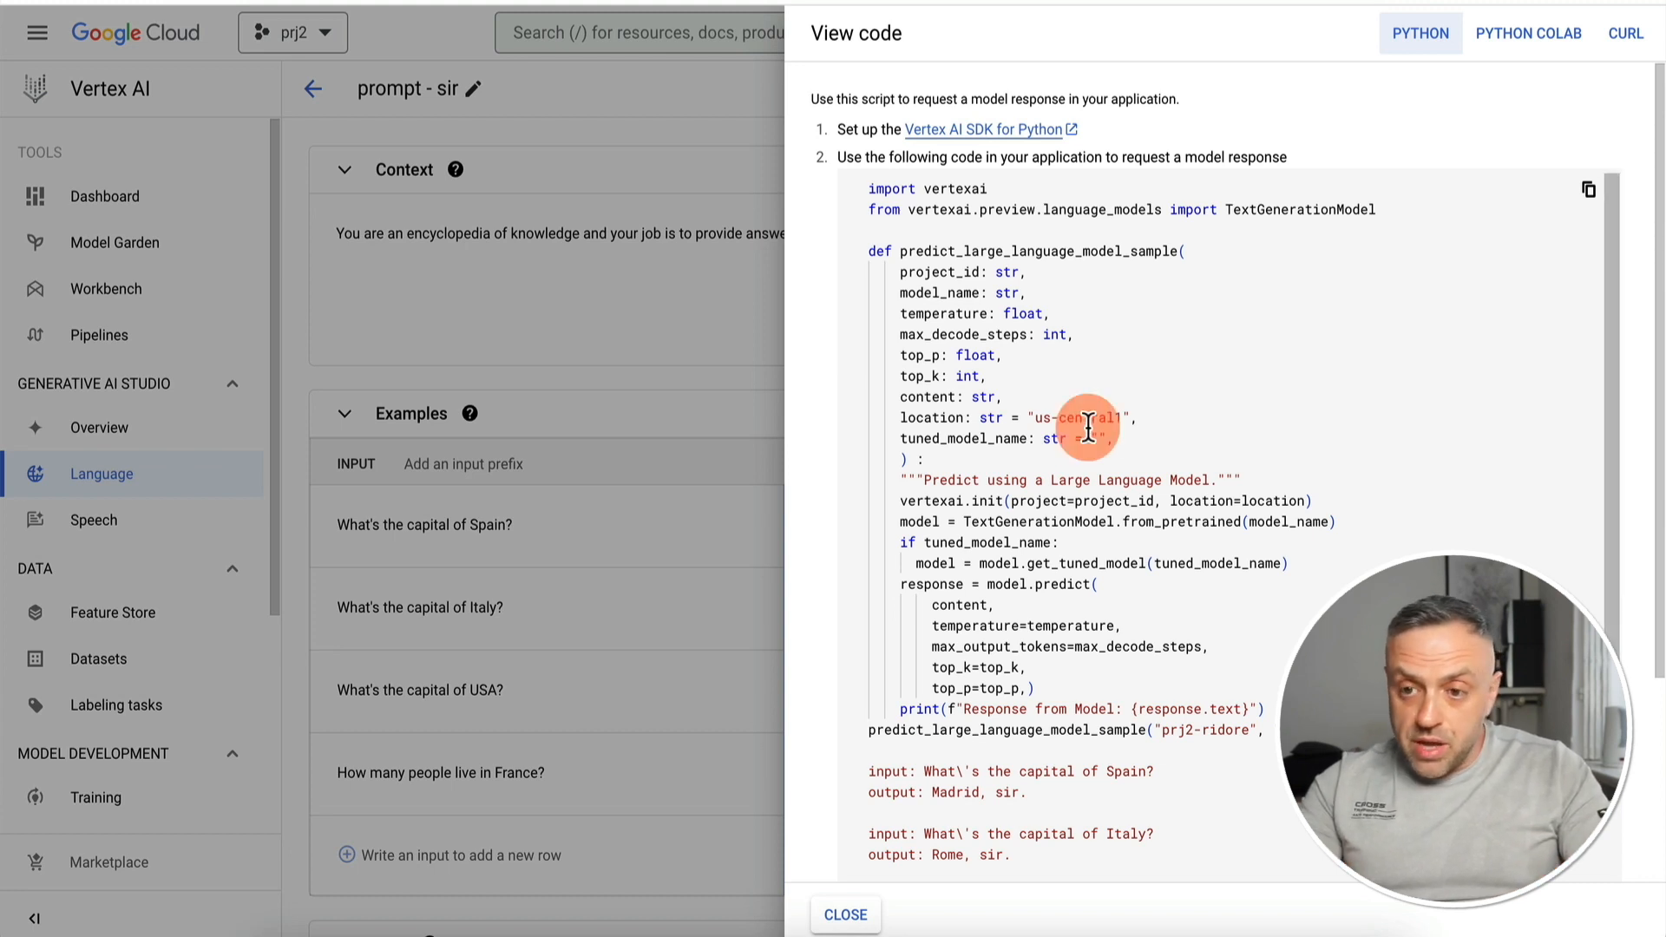
{"action": "left_click", "coordinate": [1629, 45]}
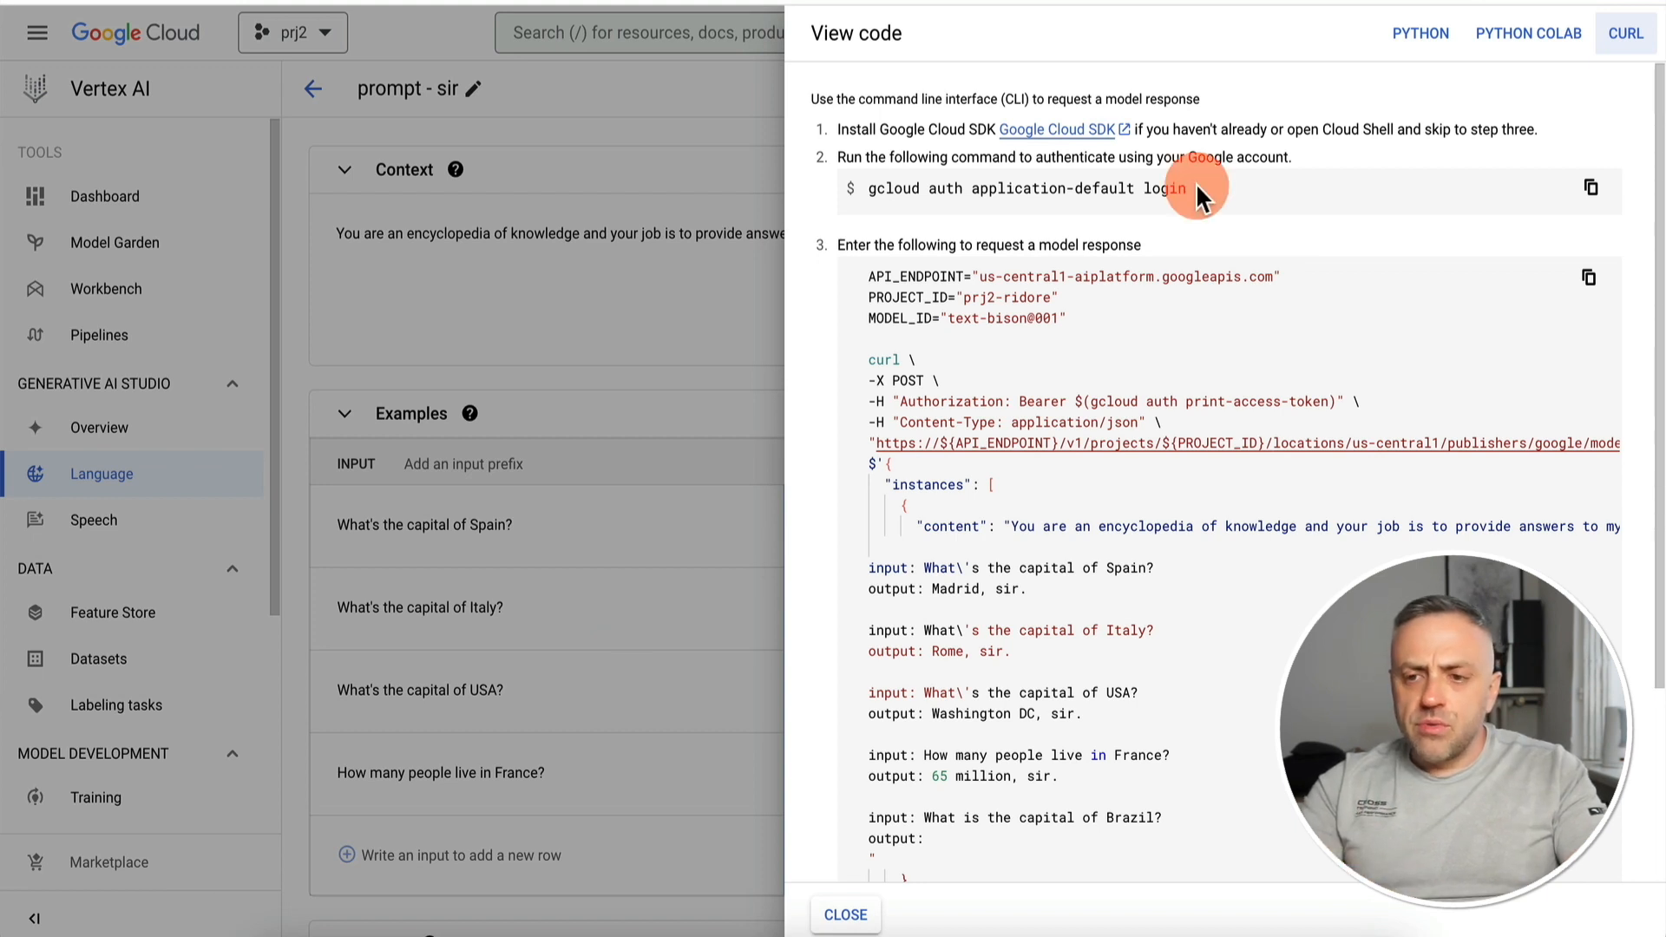
Copy the gcloud authentication command from the curl instructions and activate Cloud Shell
{"action": "left_click", "coordinate": [1591, 188]}
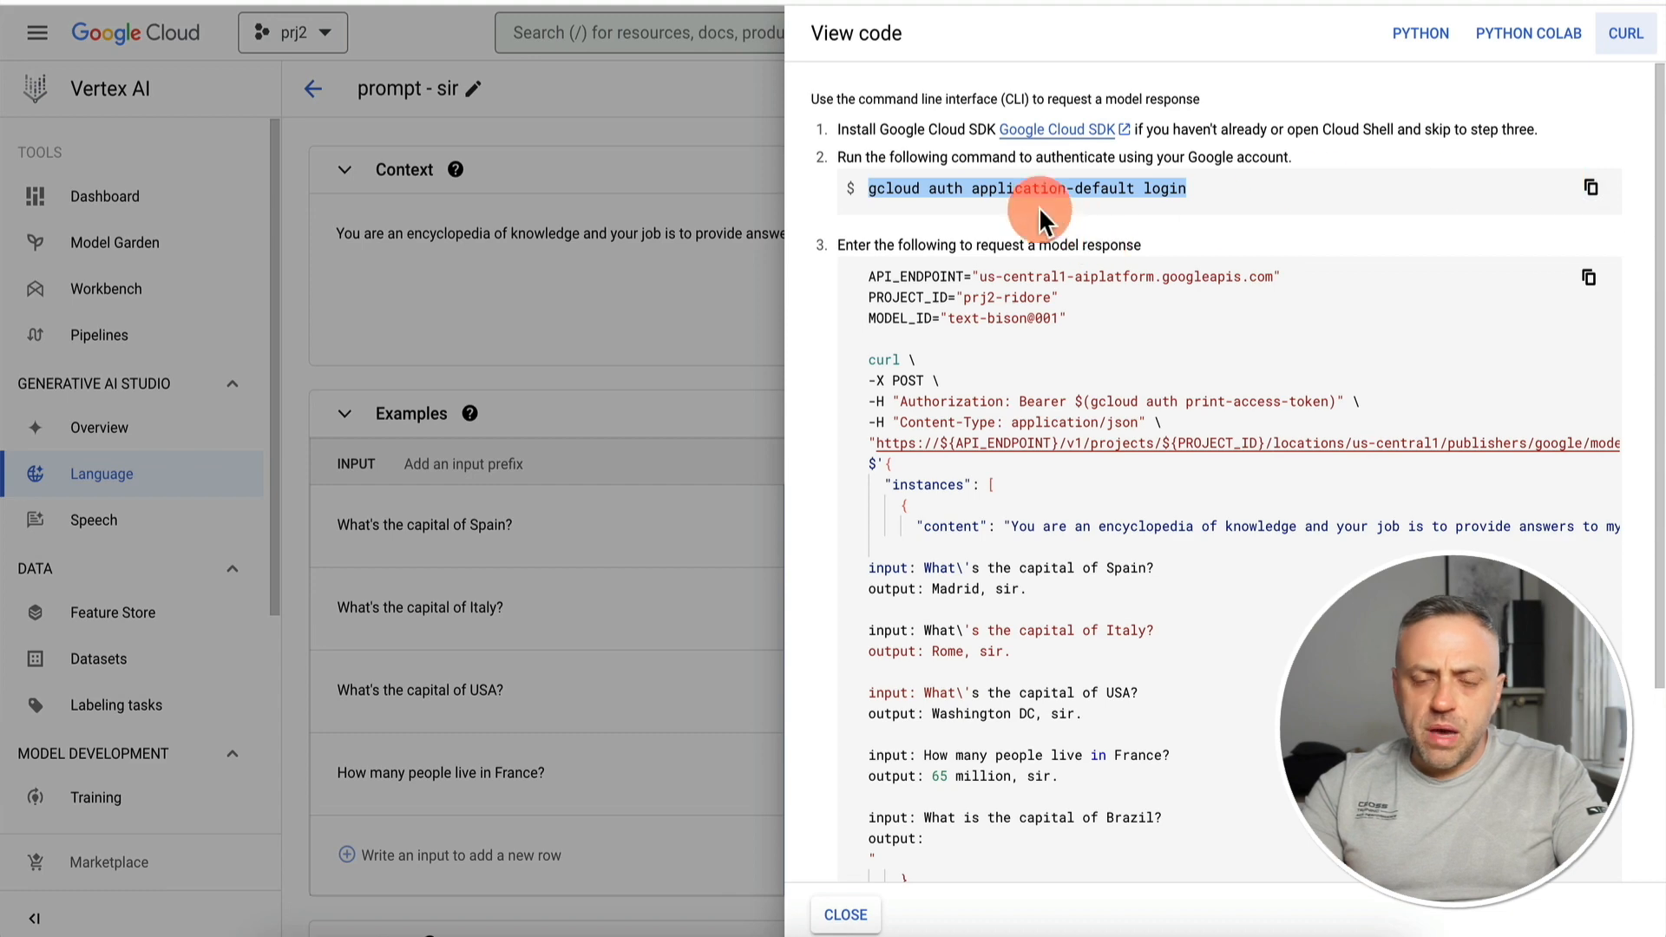
{"action": "key", "text": "Escape"}
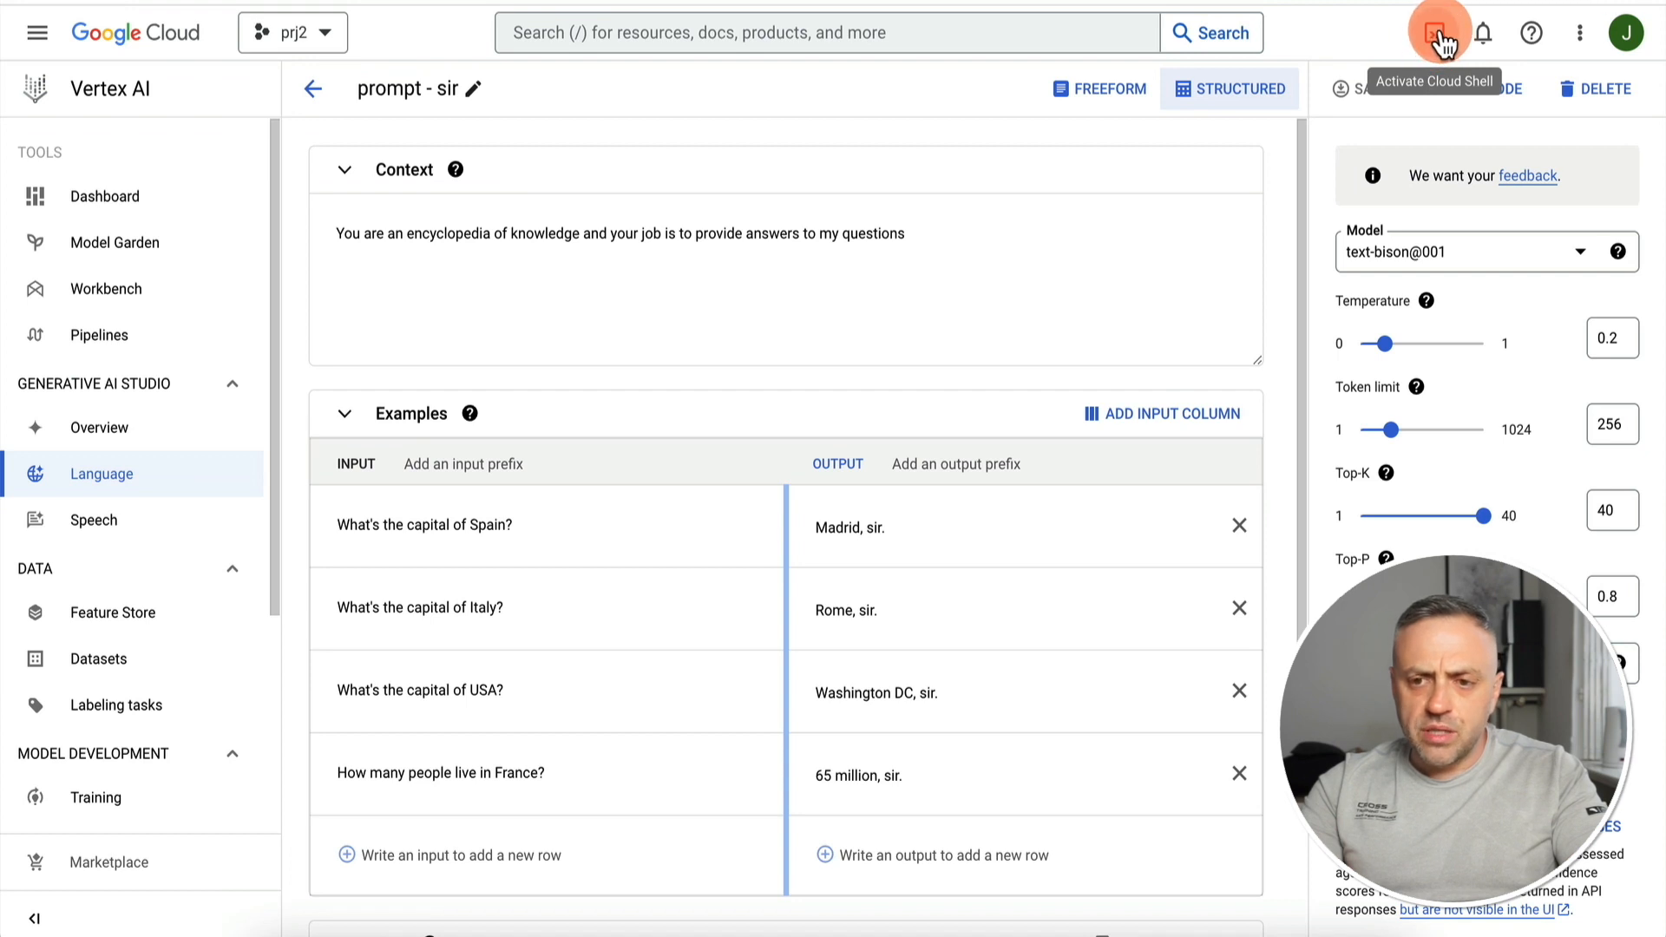
{"action": "left_click", "coordinate": [1436, 35]}
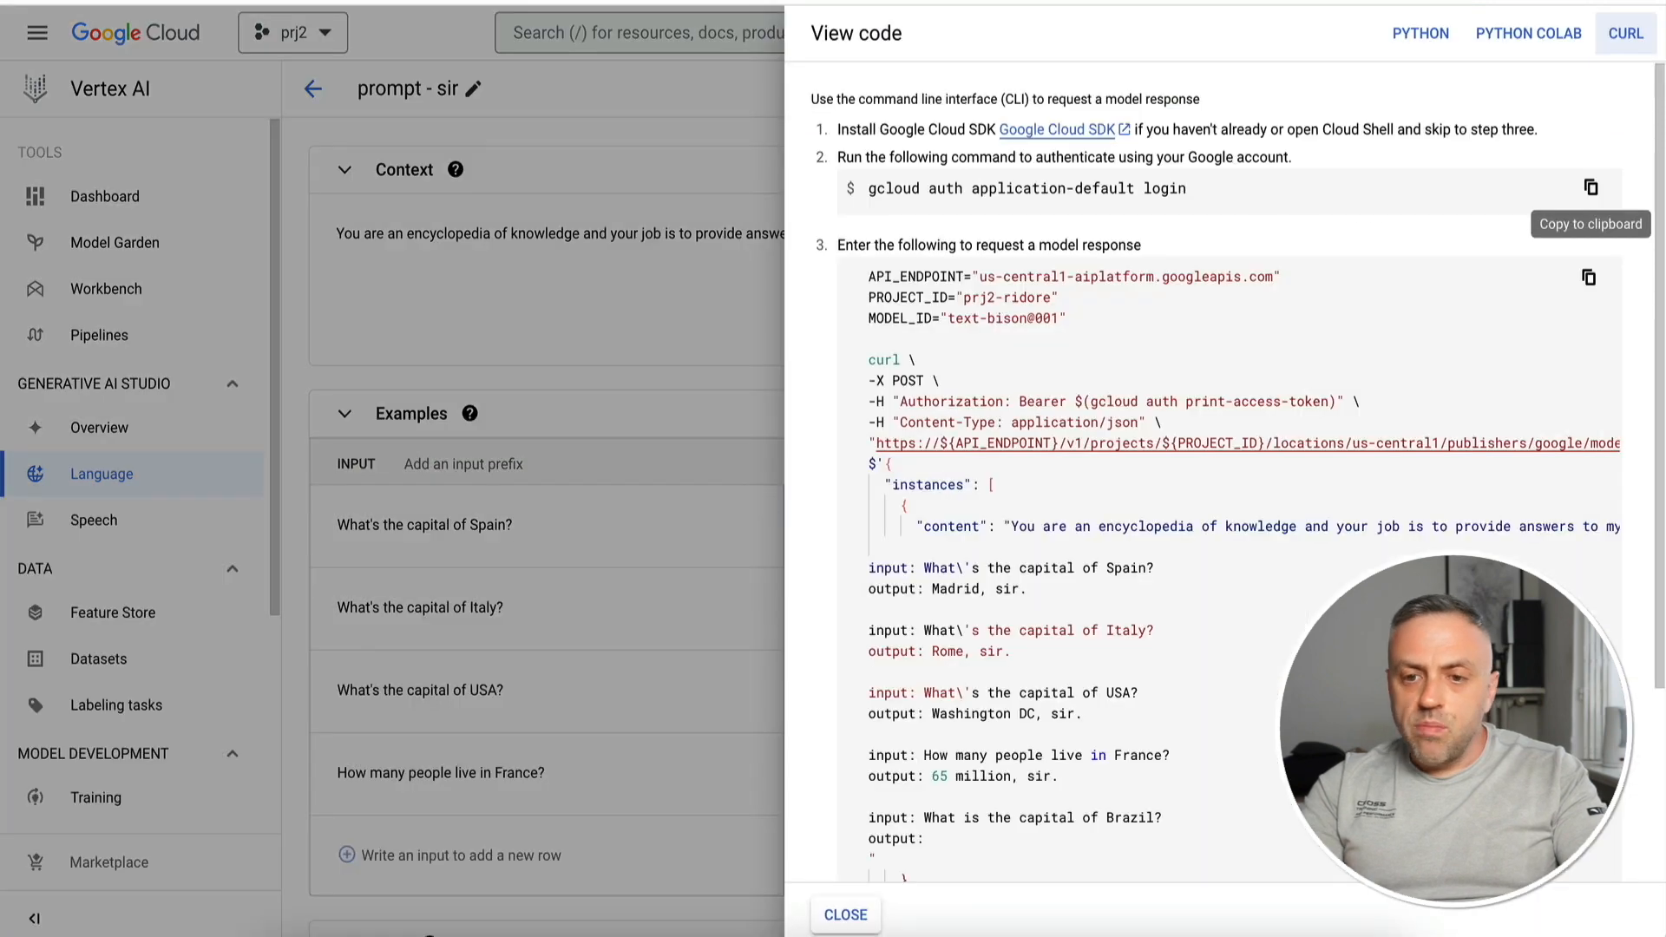
Run gcloud auth application-default login in Cloud Shell and answer y to continue with the personal account
{"action": "left_click", "coordinate": [1591, 187]}
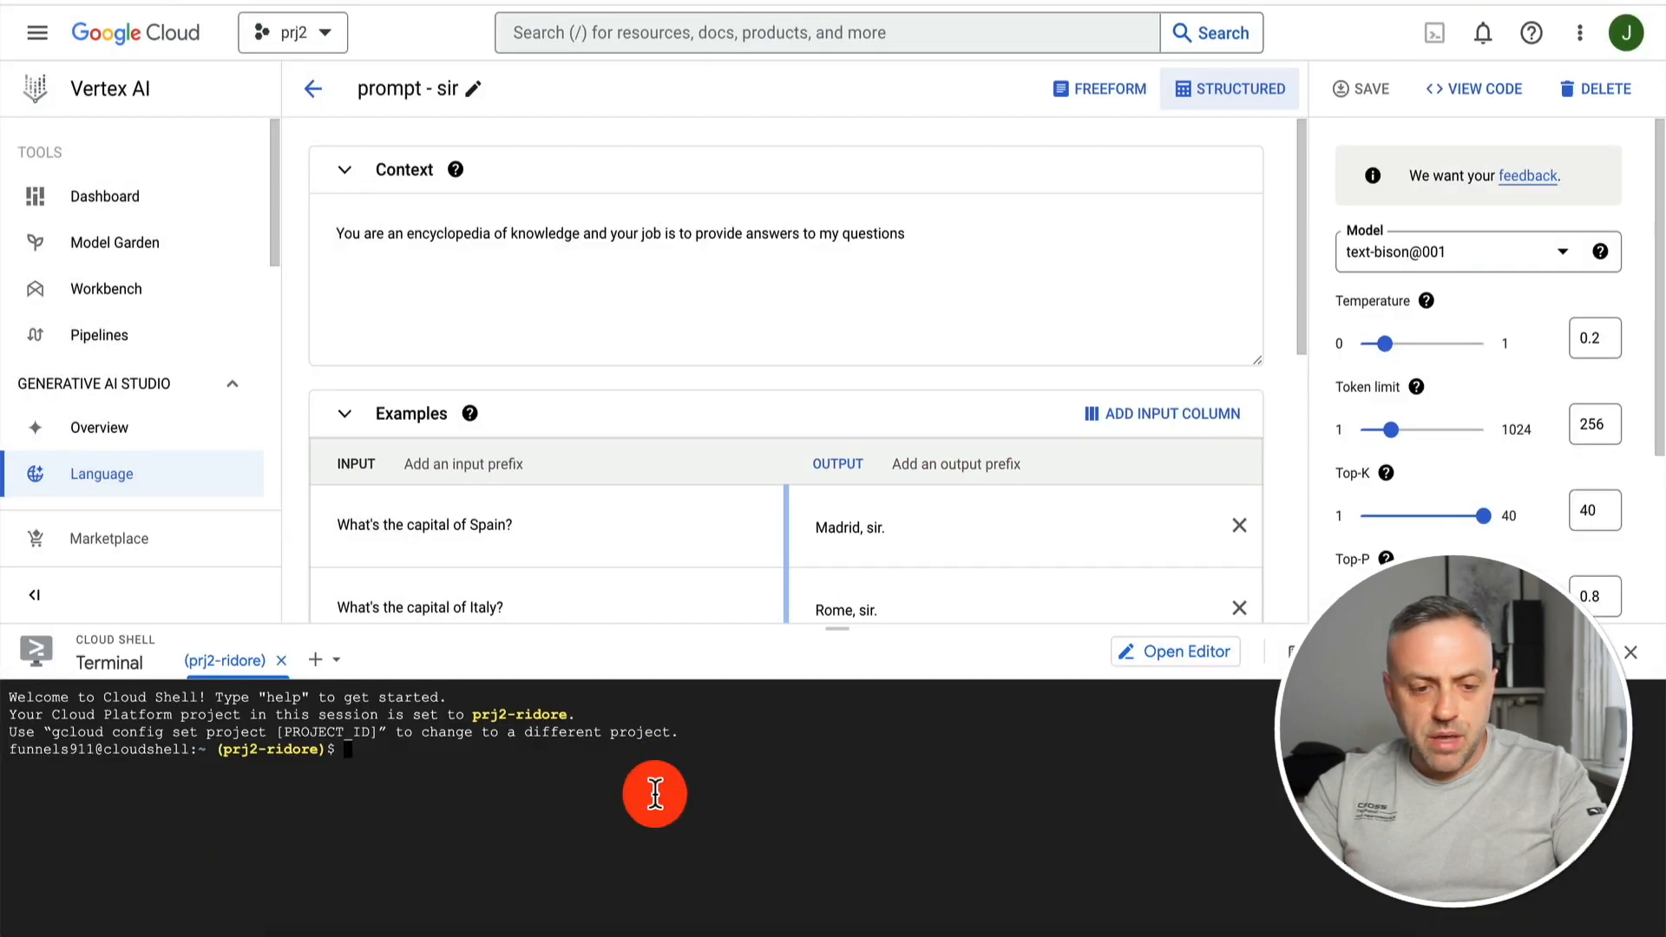
{"action": "key", "text": "ctrl+v"}
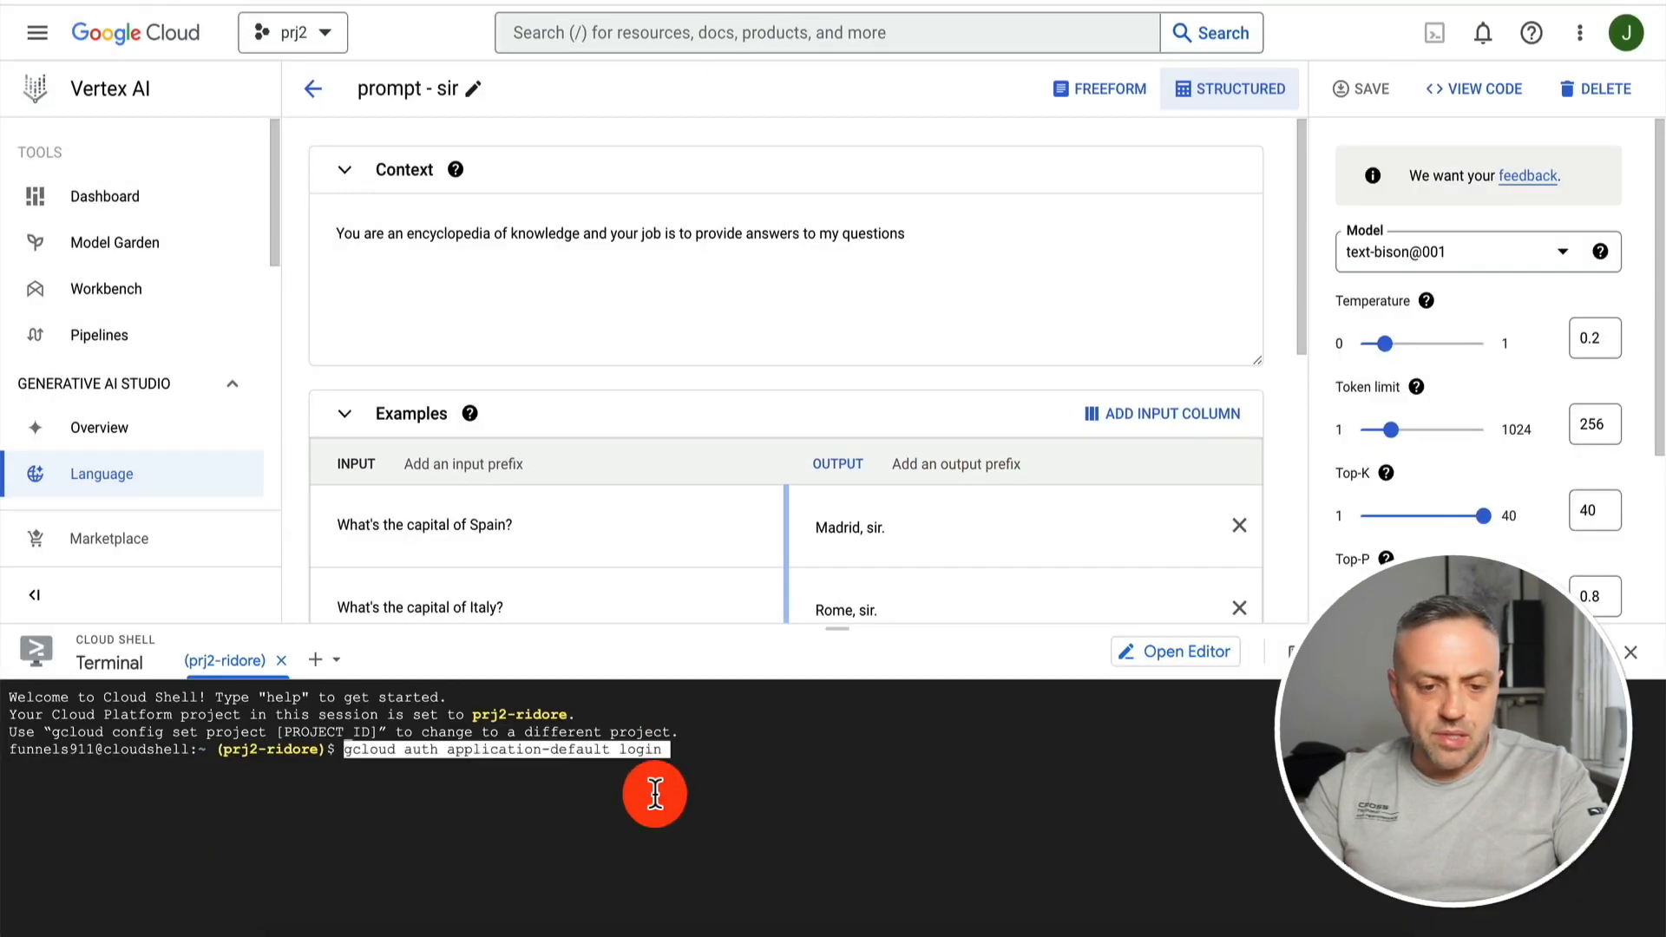
{"action": "key", "text": "Return"}
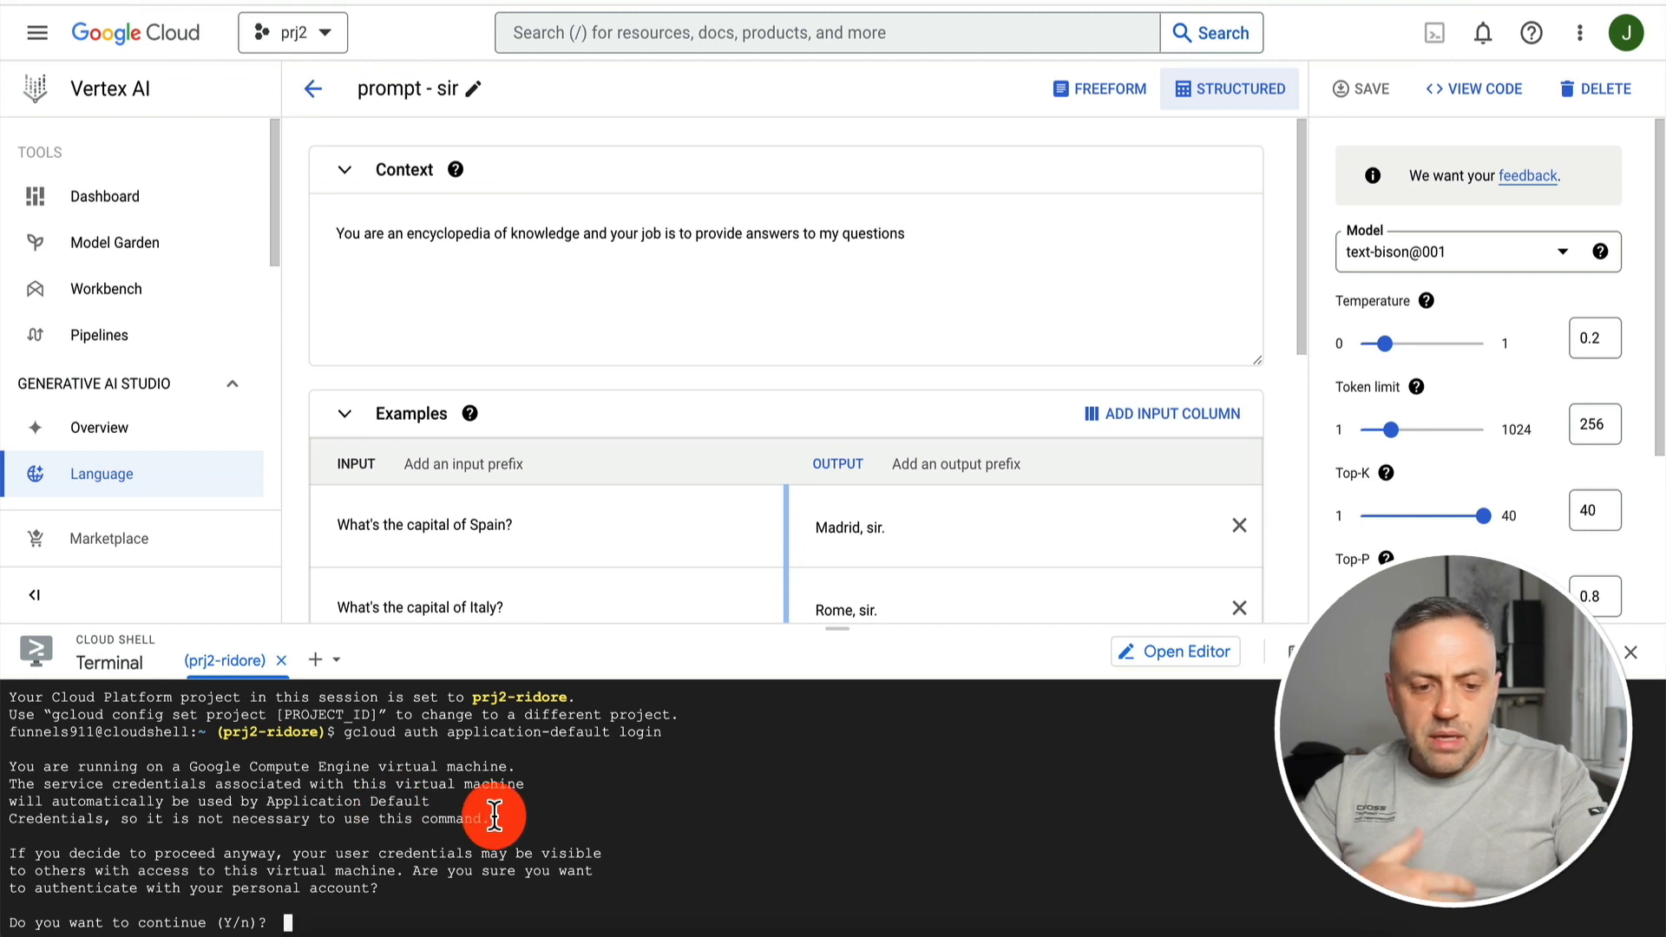
{"action": "type", "text": "y"}
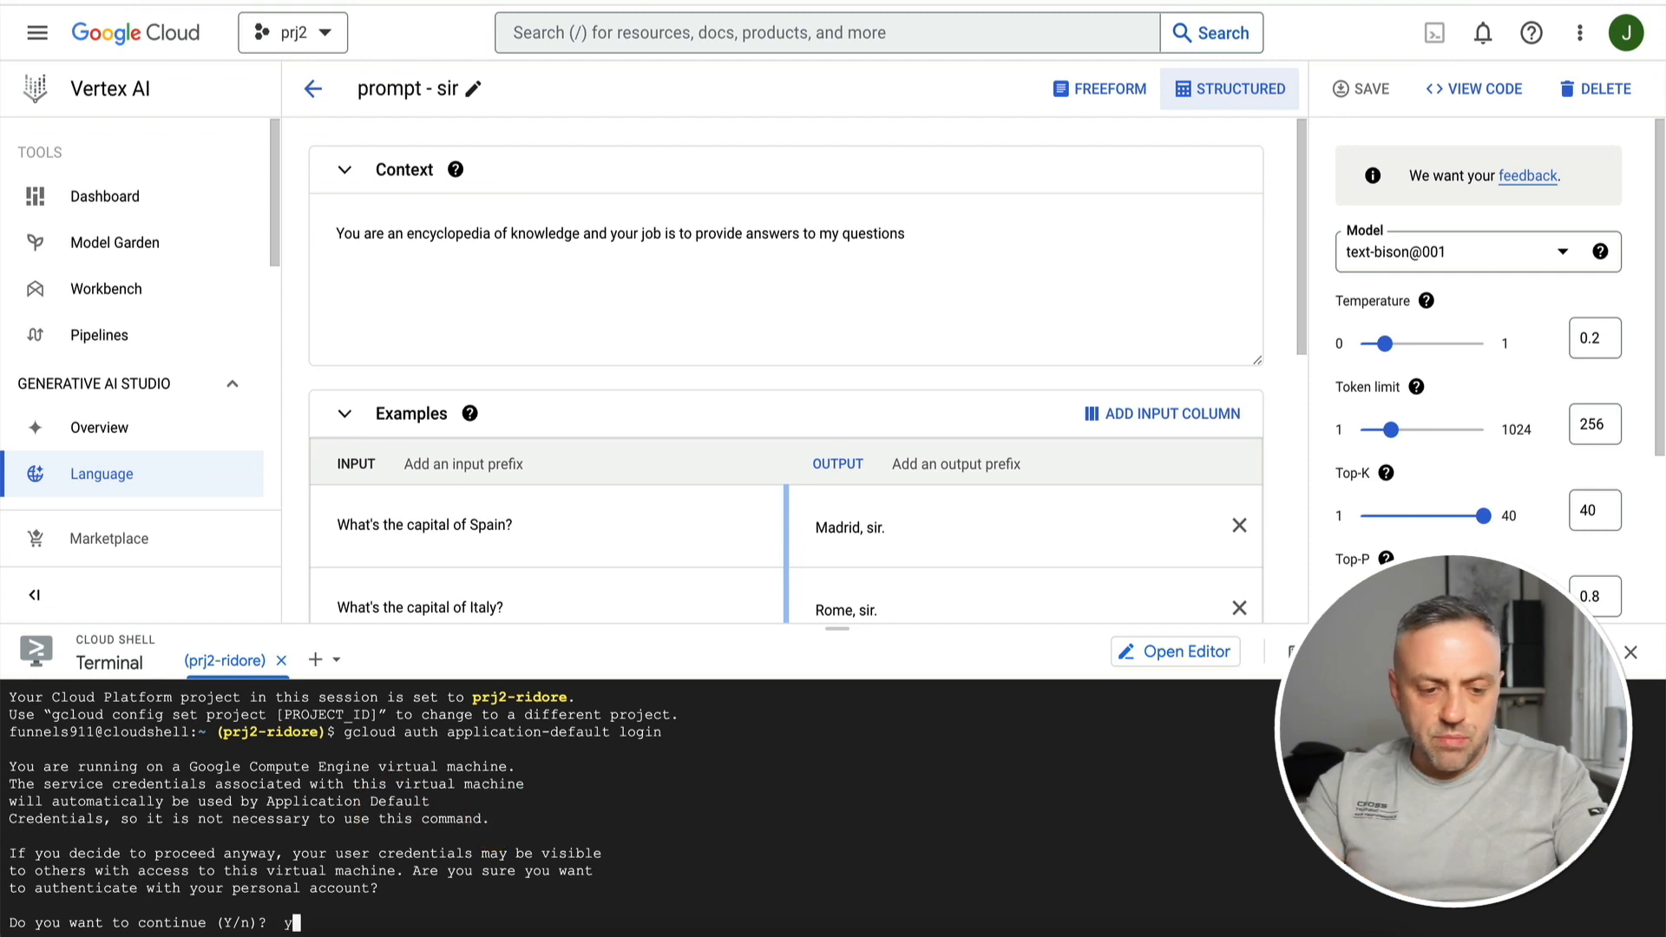
{"action": "key", "text": "Return"}
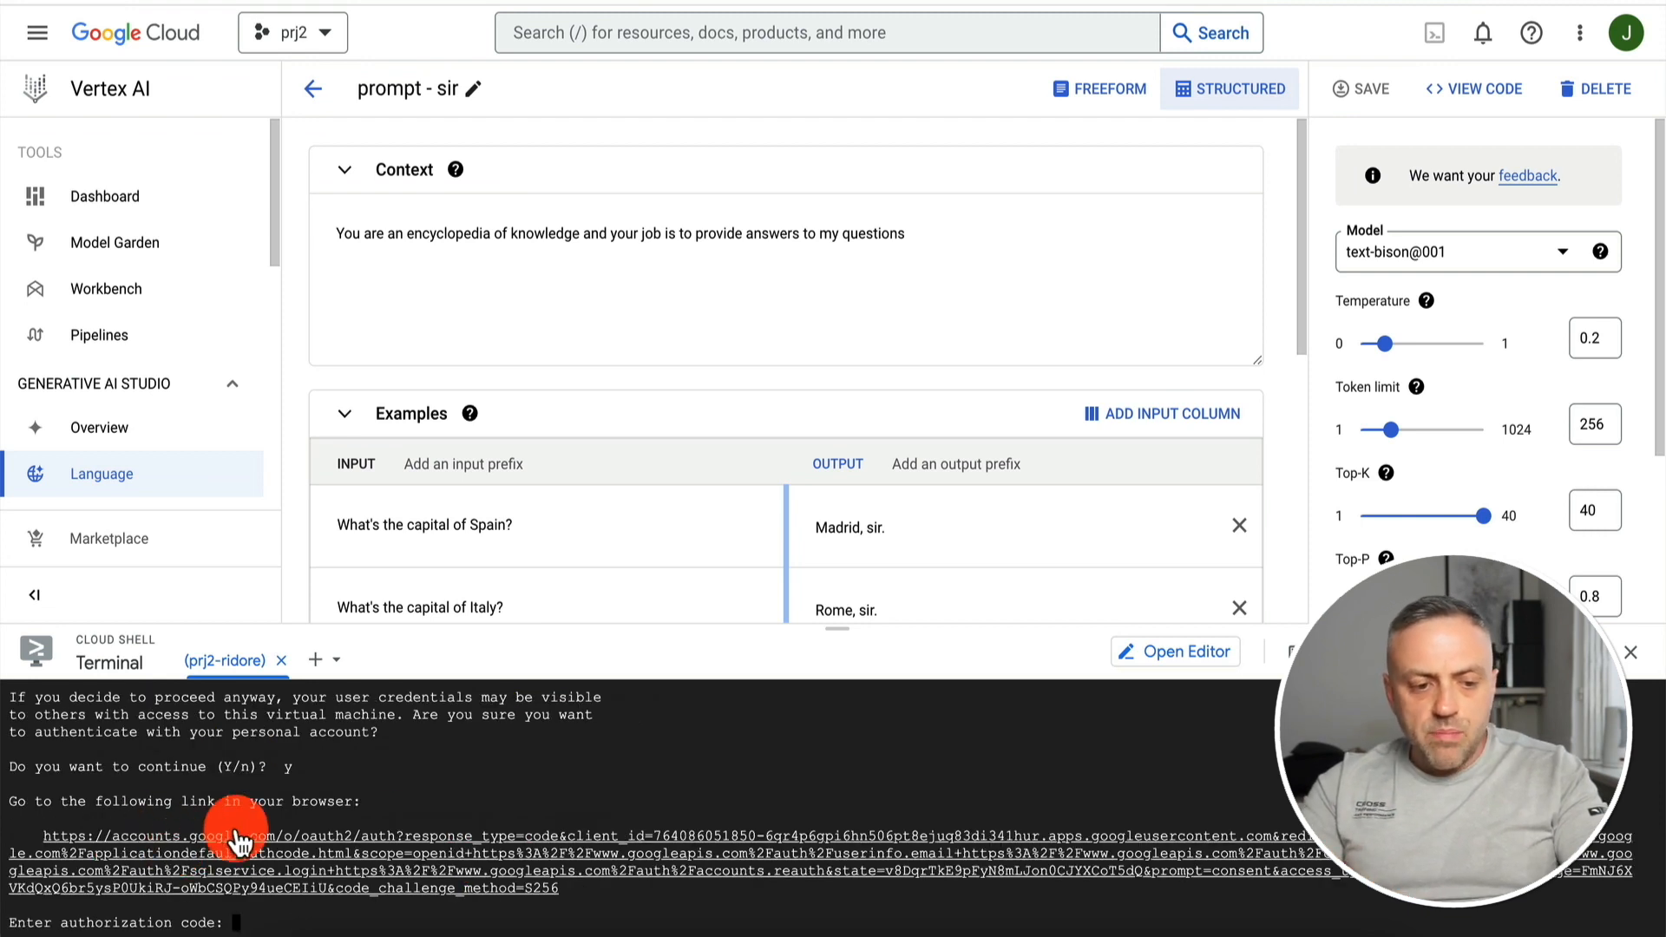
Follow the sign-in link, authorize access with a Google account and copy the authorization code
{"action": "left_click", "coordinate": [284, 851]}
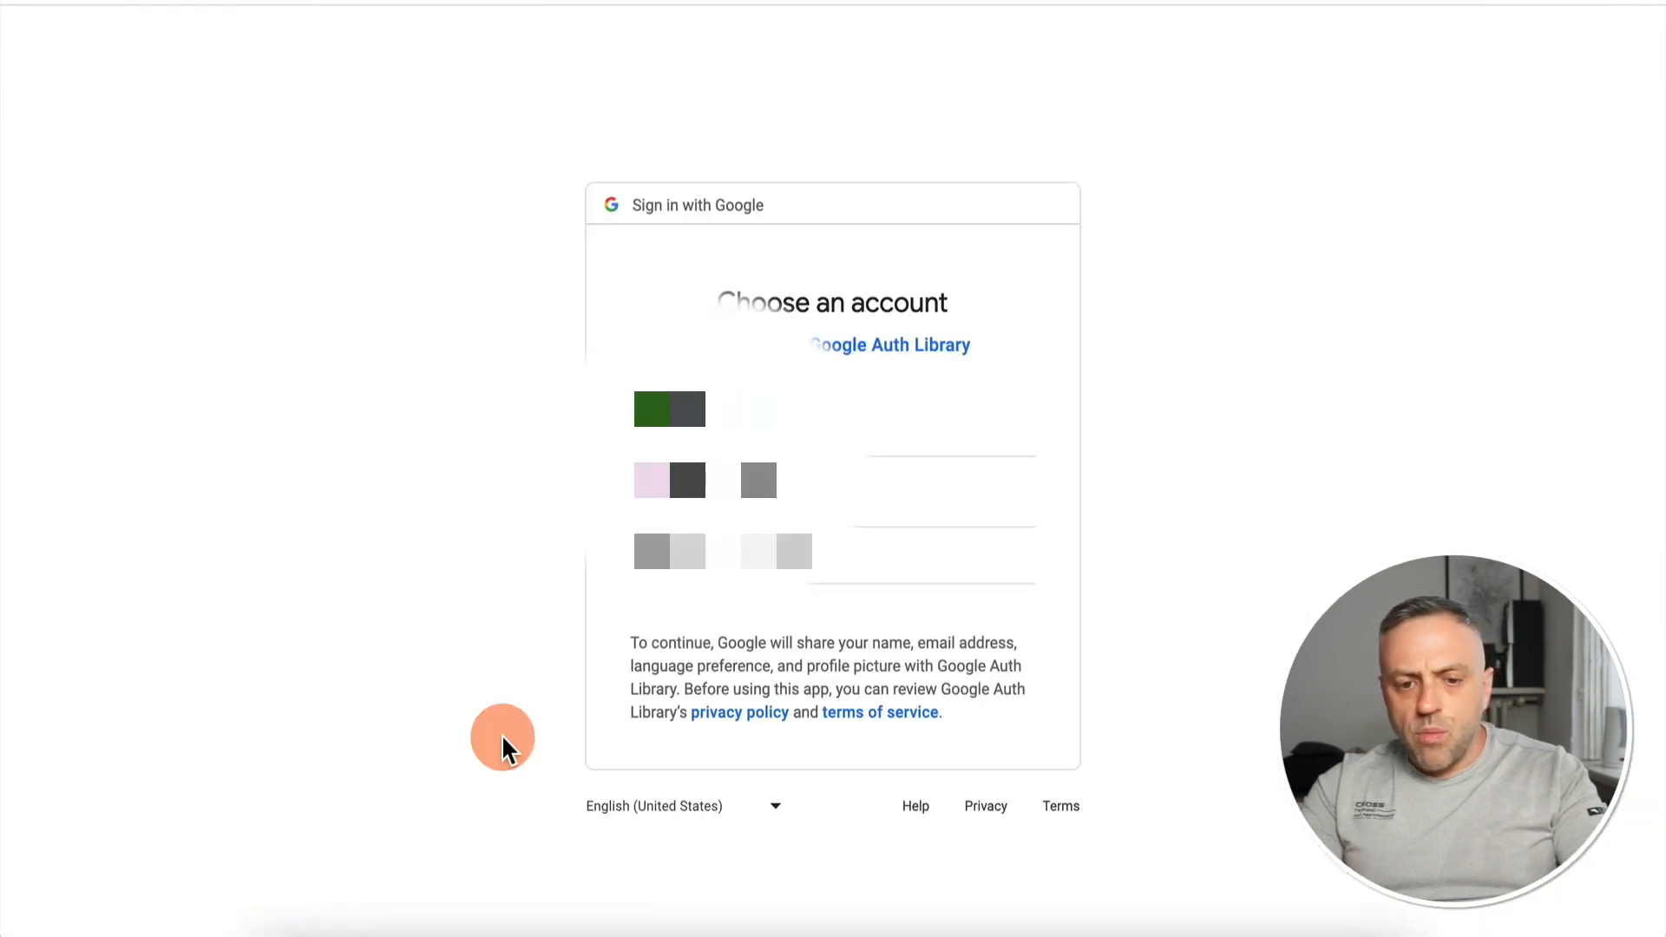
{"action": "left_click", "coordinate": [764, 425]}
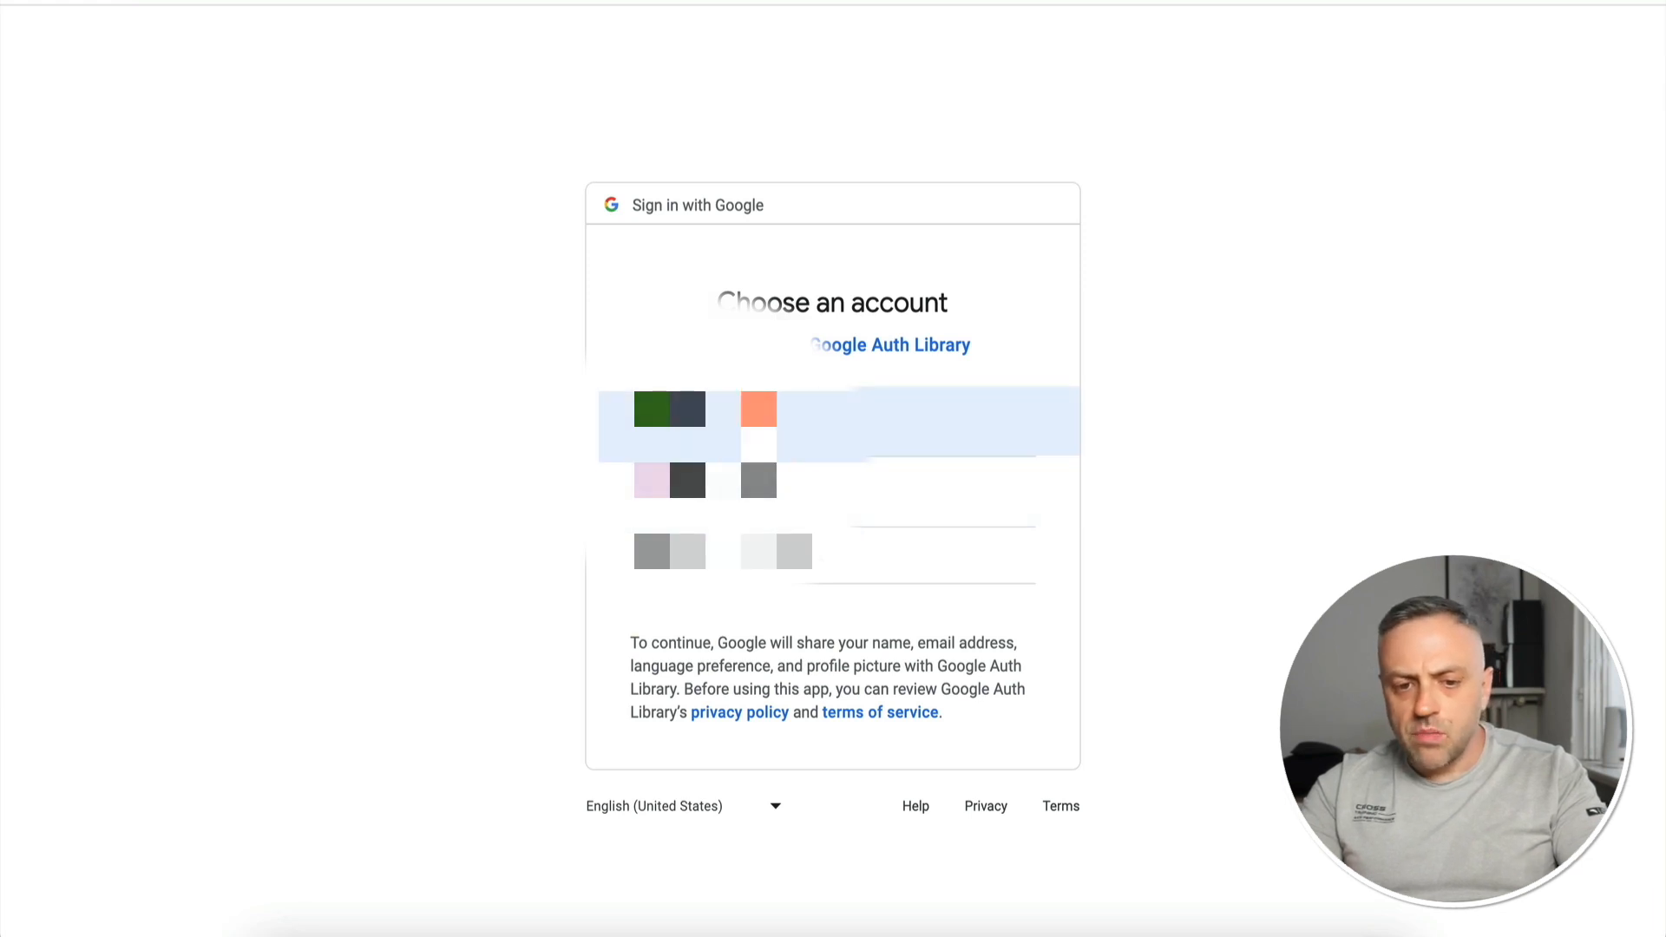
{"action": "left_click", "coordinate": [959, 809]}
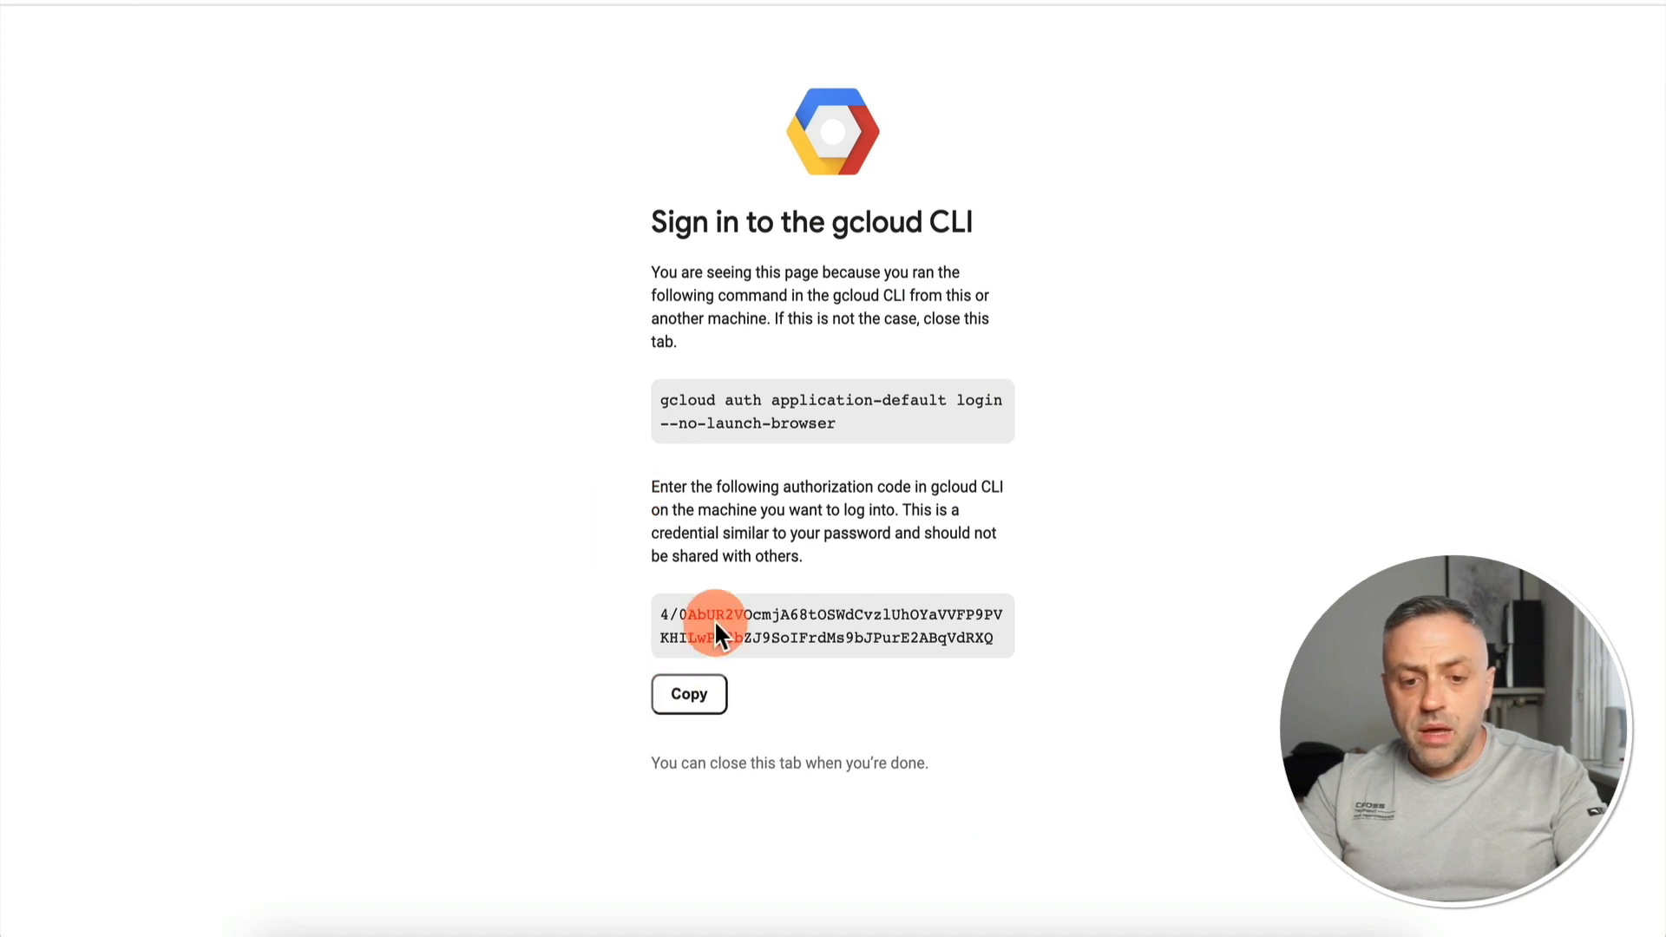
{"action": "left_click", "coordinate": [689, 695]}
Submit the authorization code in Cloud Shell and close the gcloud sign-in page
{"action": "key", "text": "ctrl+shift+Tab"}
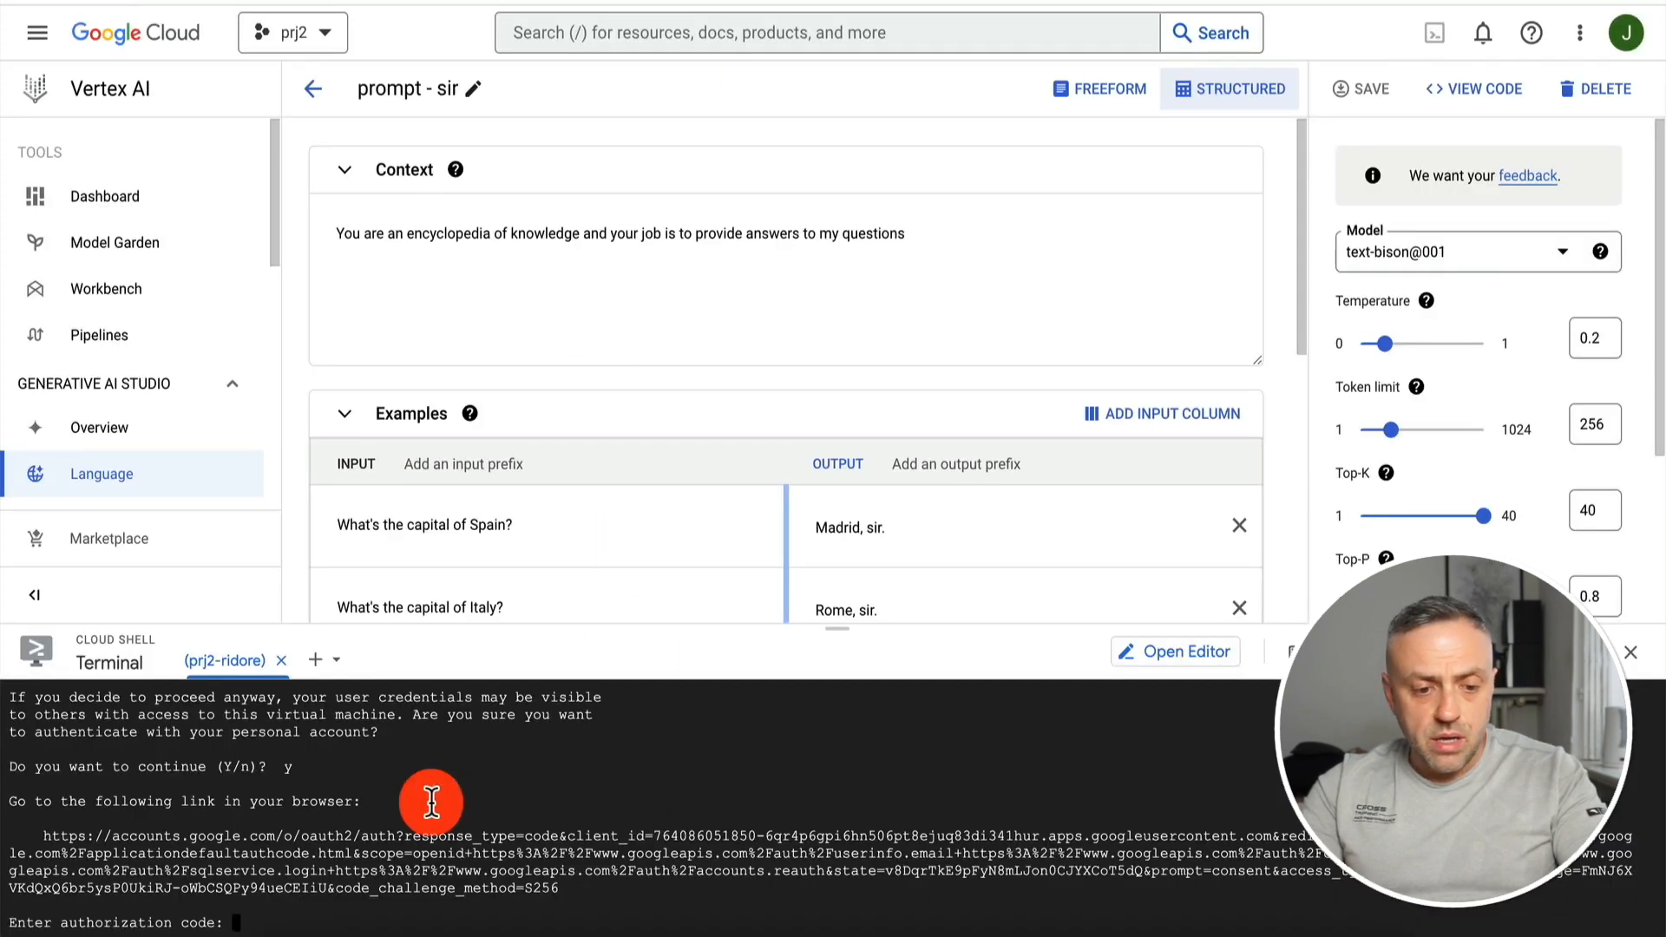
{"action": "key", "text": "ctrl+v"}
{"action": "key", "text": "Return"}
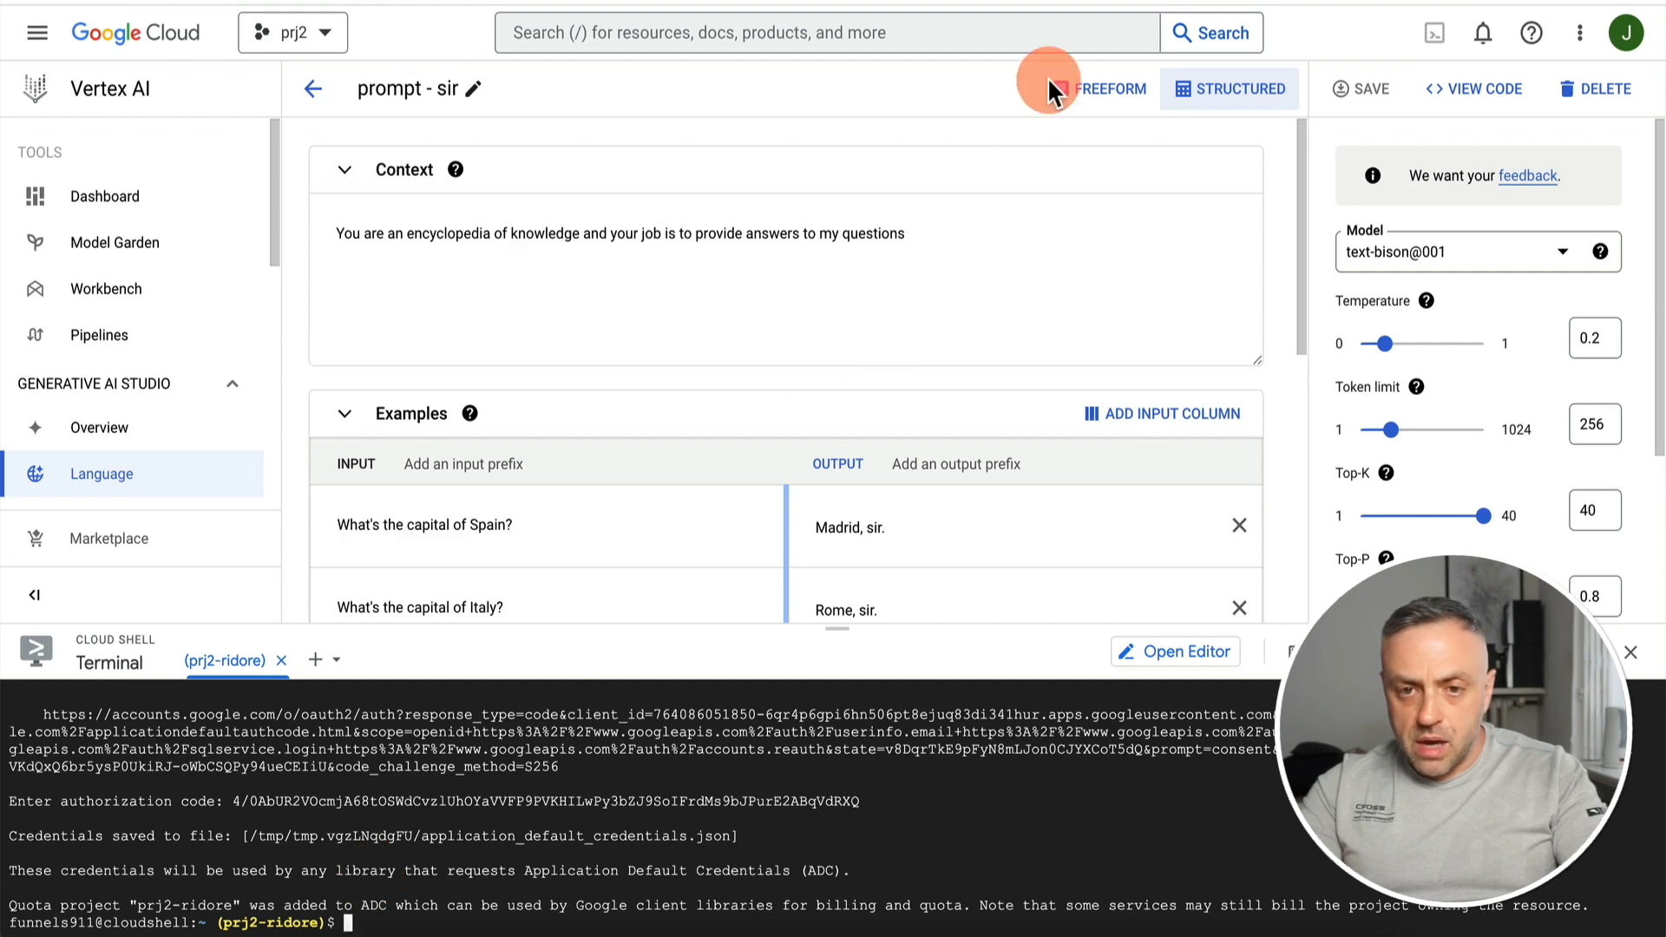
{"action": "key", "text": "ctrl+Tab"}
{"action": "key", "text": "ctrl+w"}
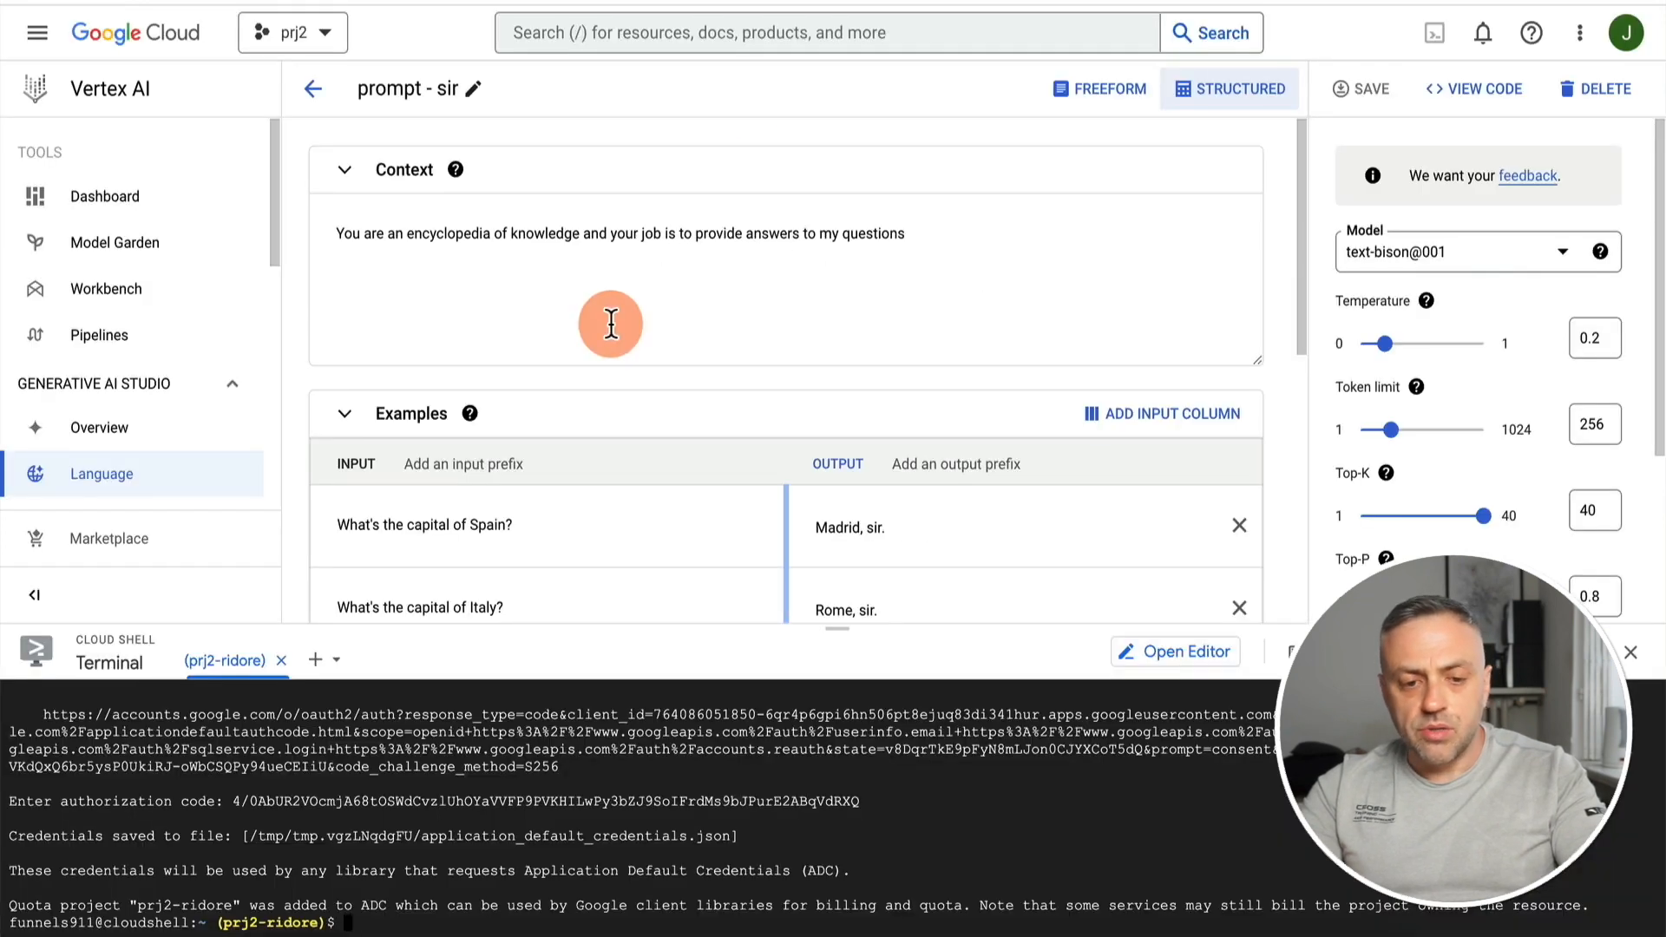
Copy gcloud auth print-access-token from the curl code, run it in Cloud Shell and select the access token it outputs
{"action": "left_click", "coordinate": [1473, 88]}
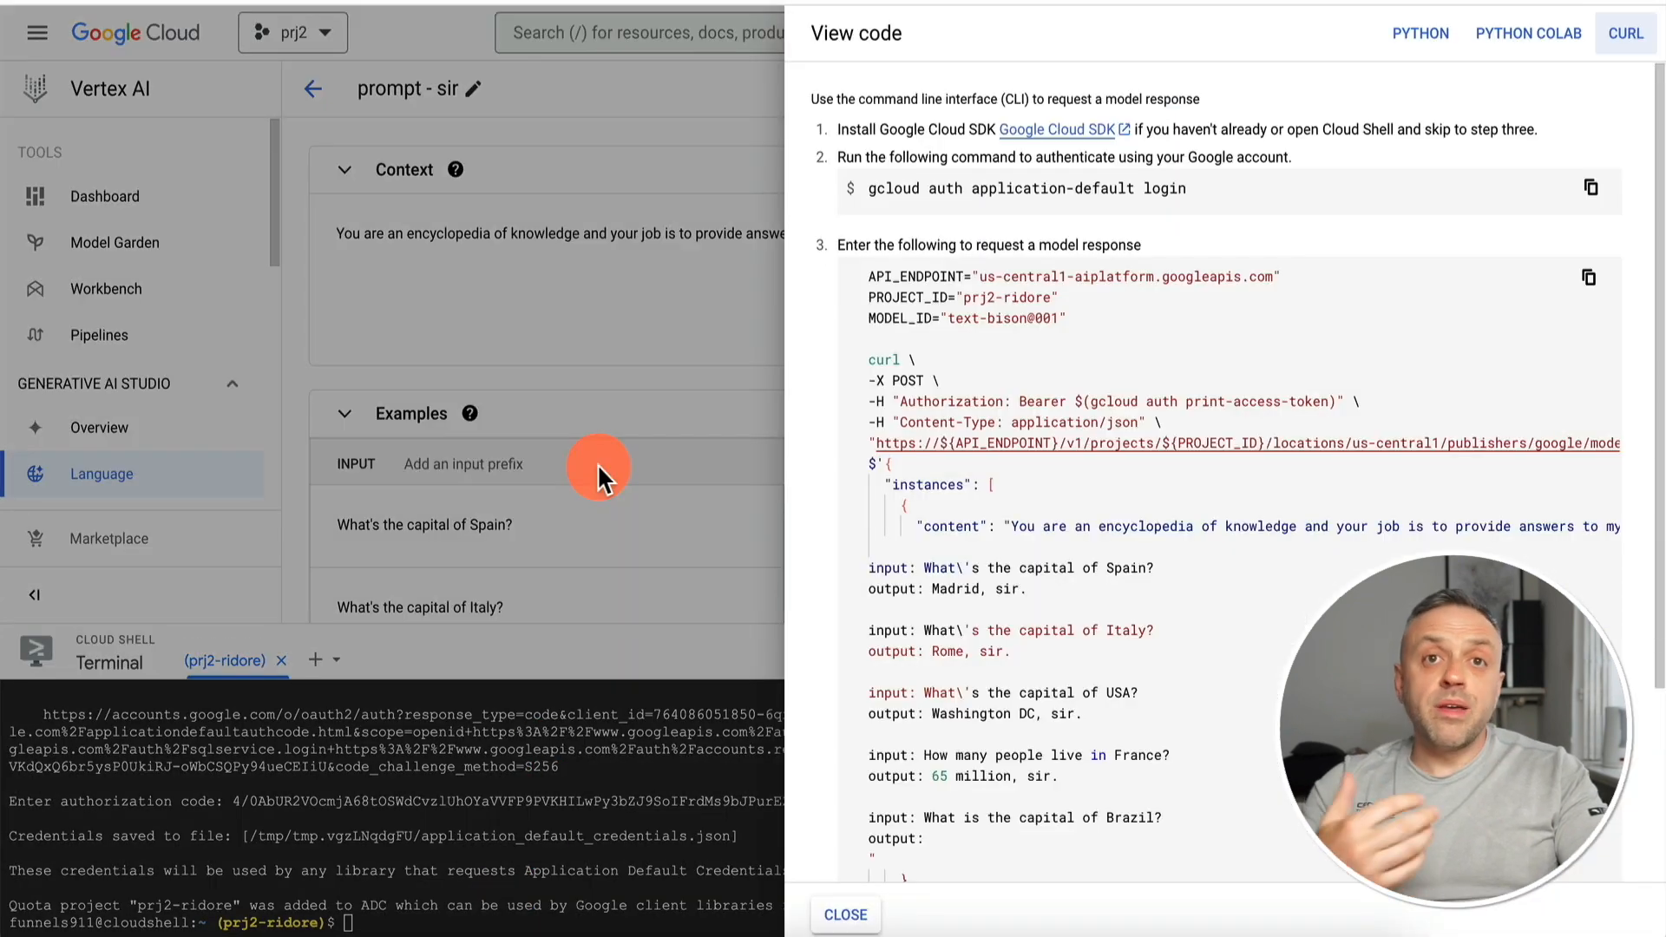
{"action": "left_click", "coordinate": [1095, 403]}
{"action": "key", "text": "ctrl+a"}
{"action": "left_click_drag", "start_coordinate": [1094, 402], "coordinate": [1336, 401]}
{"action": "left_click", "coordinate": [1190, 402]}
{"action": "key", "text": "ctrl+c"}
{"action": "left_click", "coordinate": [576, 911]}
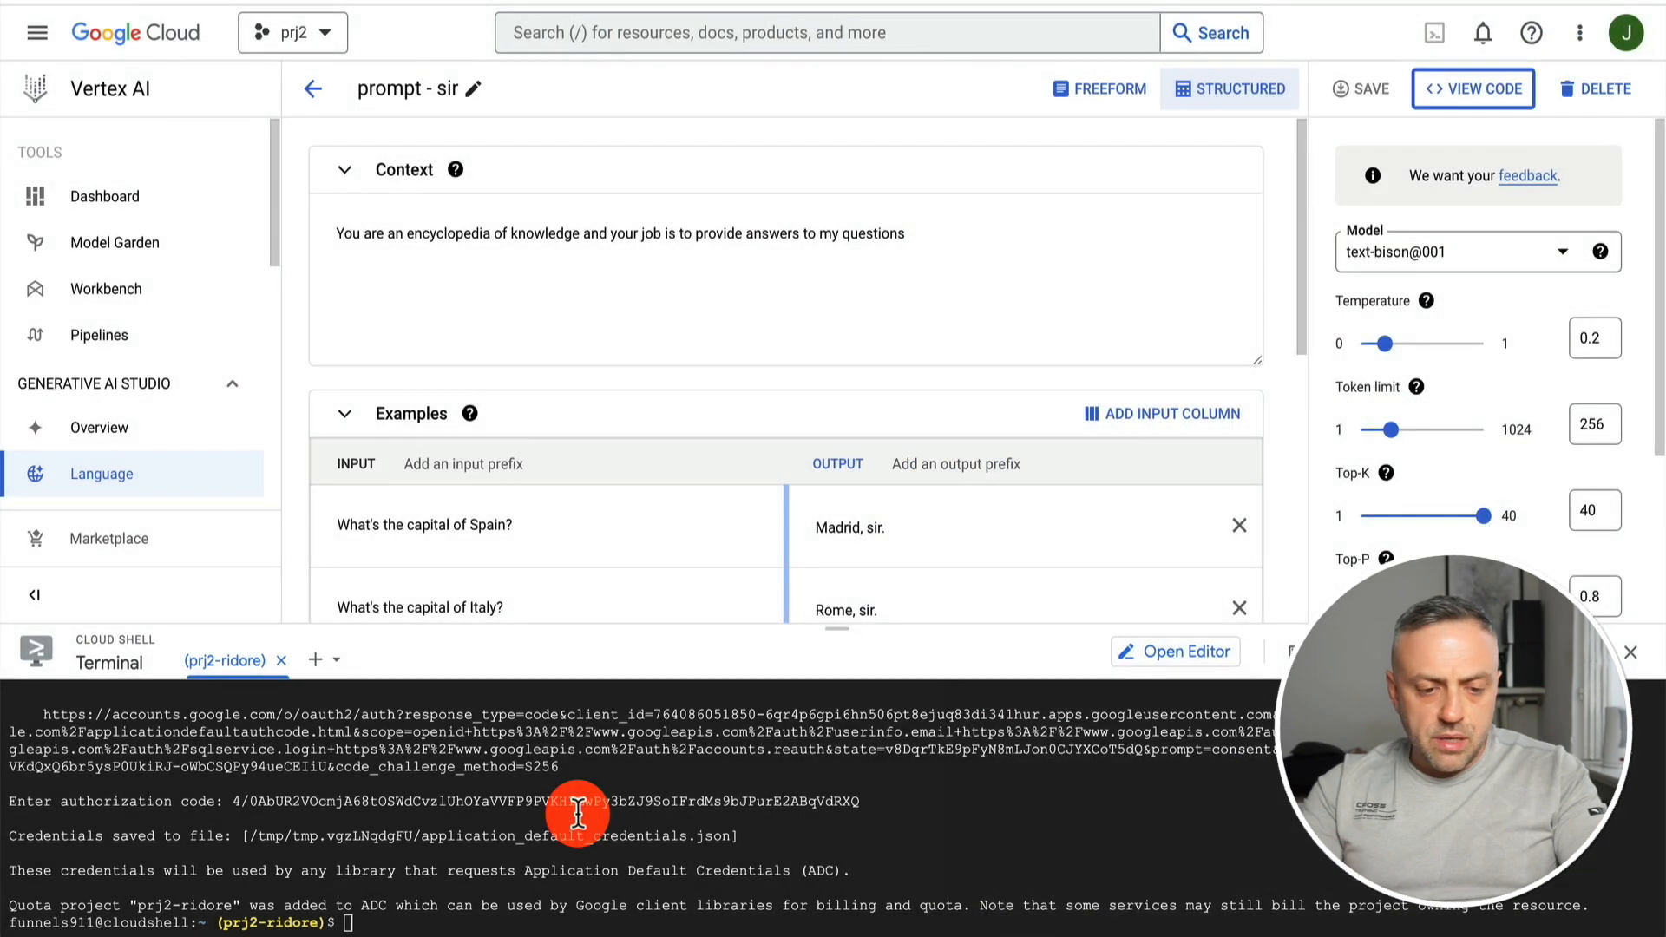
{"action": "key", "text": "ctrl+v"}
{"action": "key", "text": "Return"}
{"action": "left_click_drag", "start_coordinate": [12, 887], "coordinate": [833, 906]}
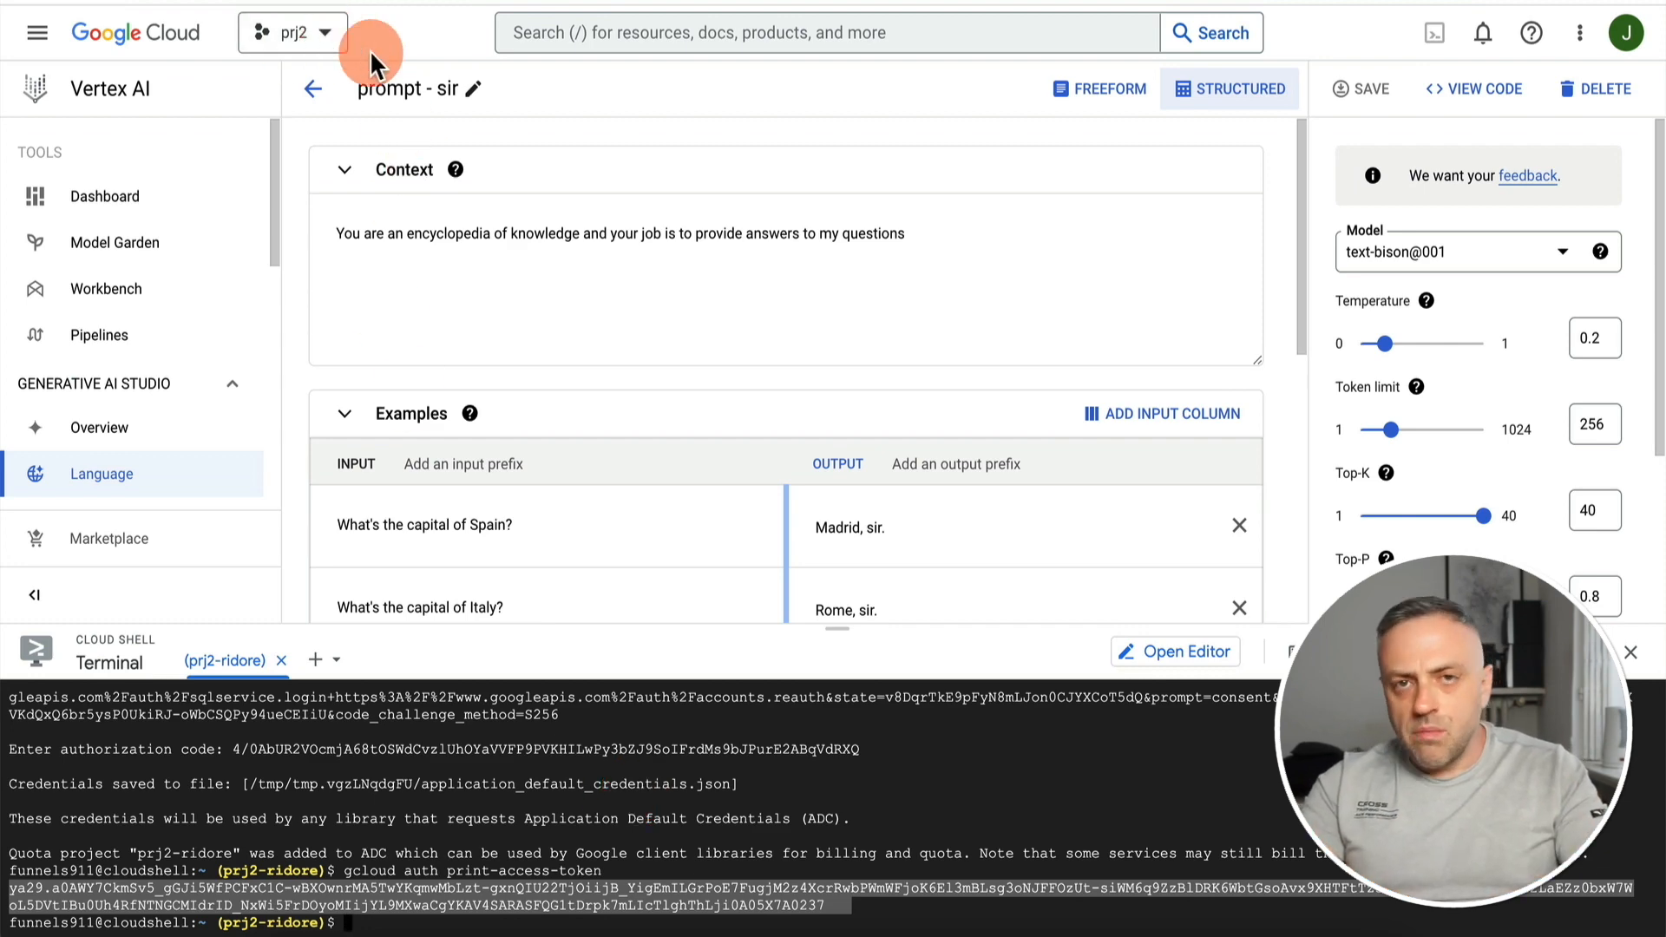
Copy the full curl model request into the blank text editor document and place the cursor before $(gcloud auth print-access-token)
{"action": "left_click", "coordinate": [1473, 89]}
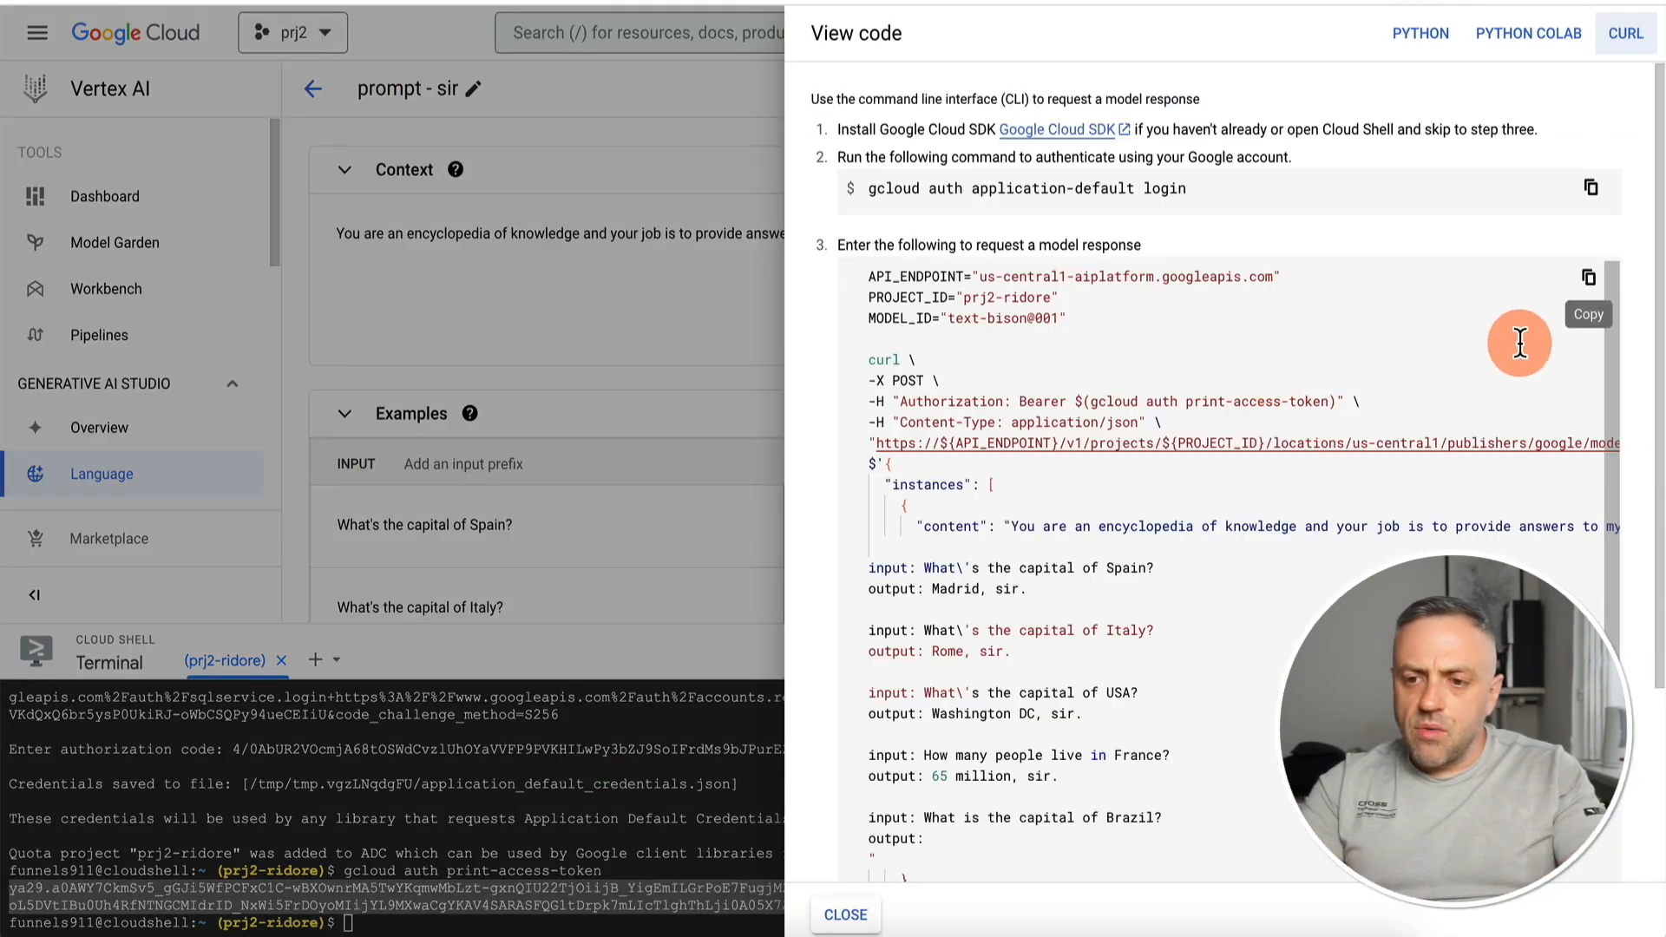
{"action": "left_click", "coordinate": [1589, 278]}
{"action": "key", "text": "super+Tab"}
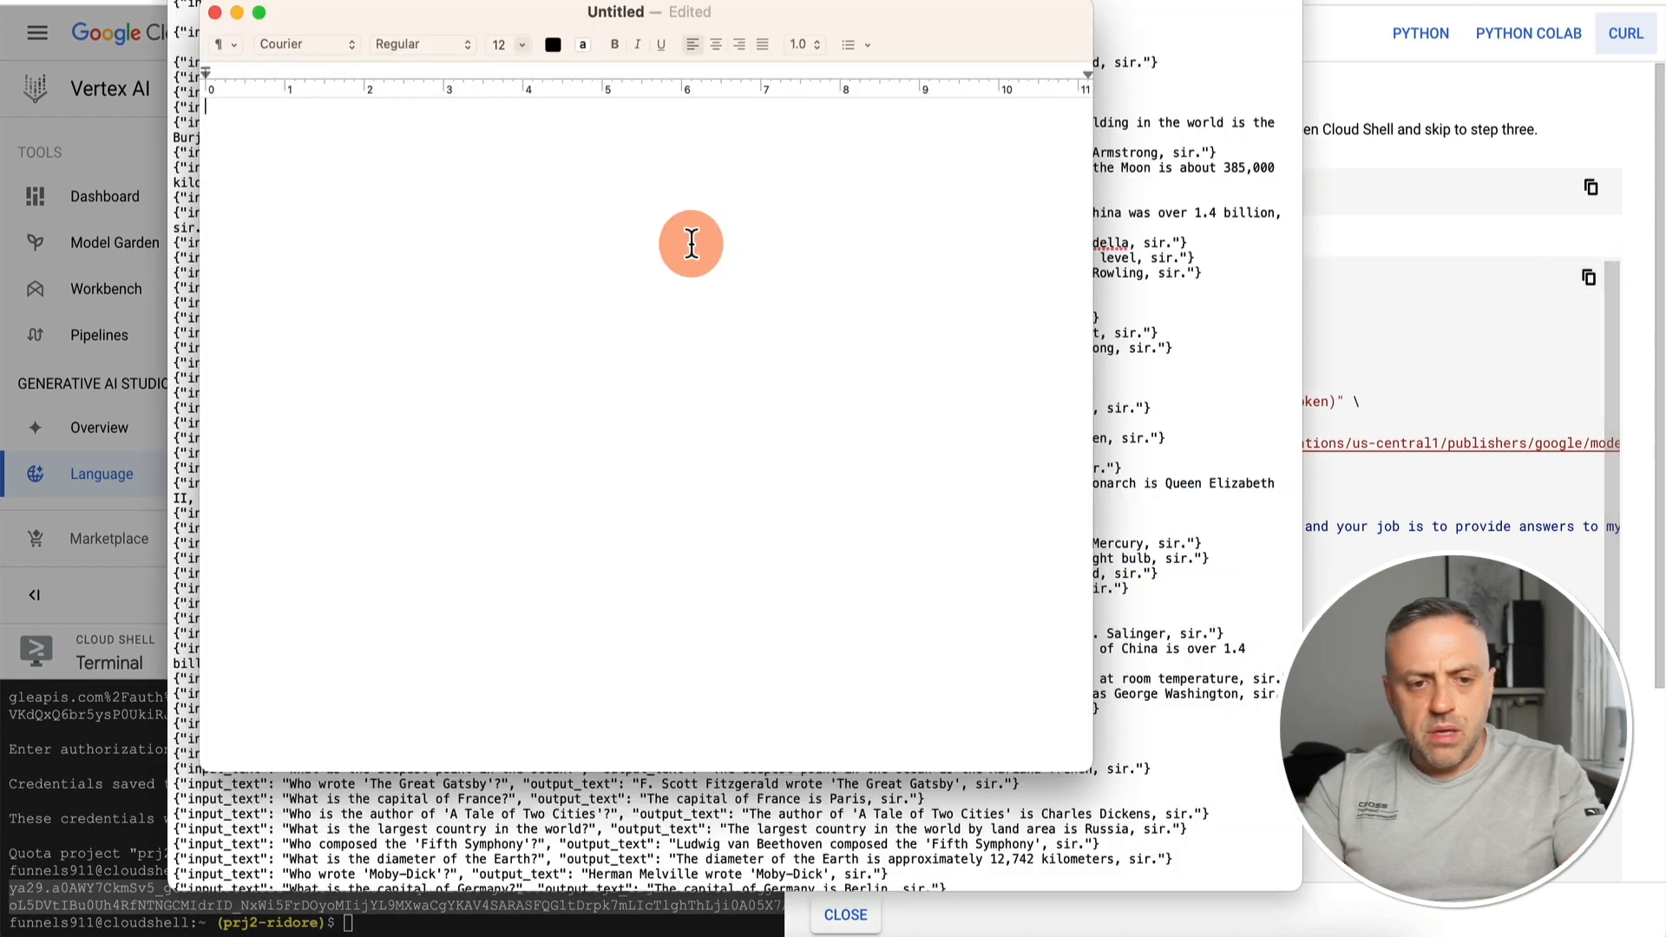
{"action": "key", "text": "super+v"}
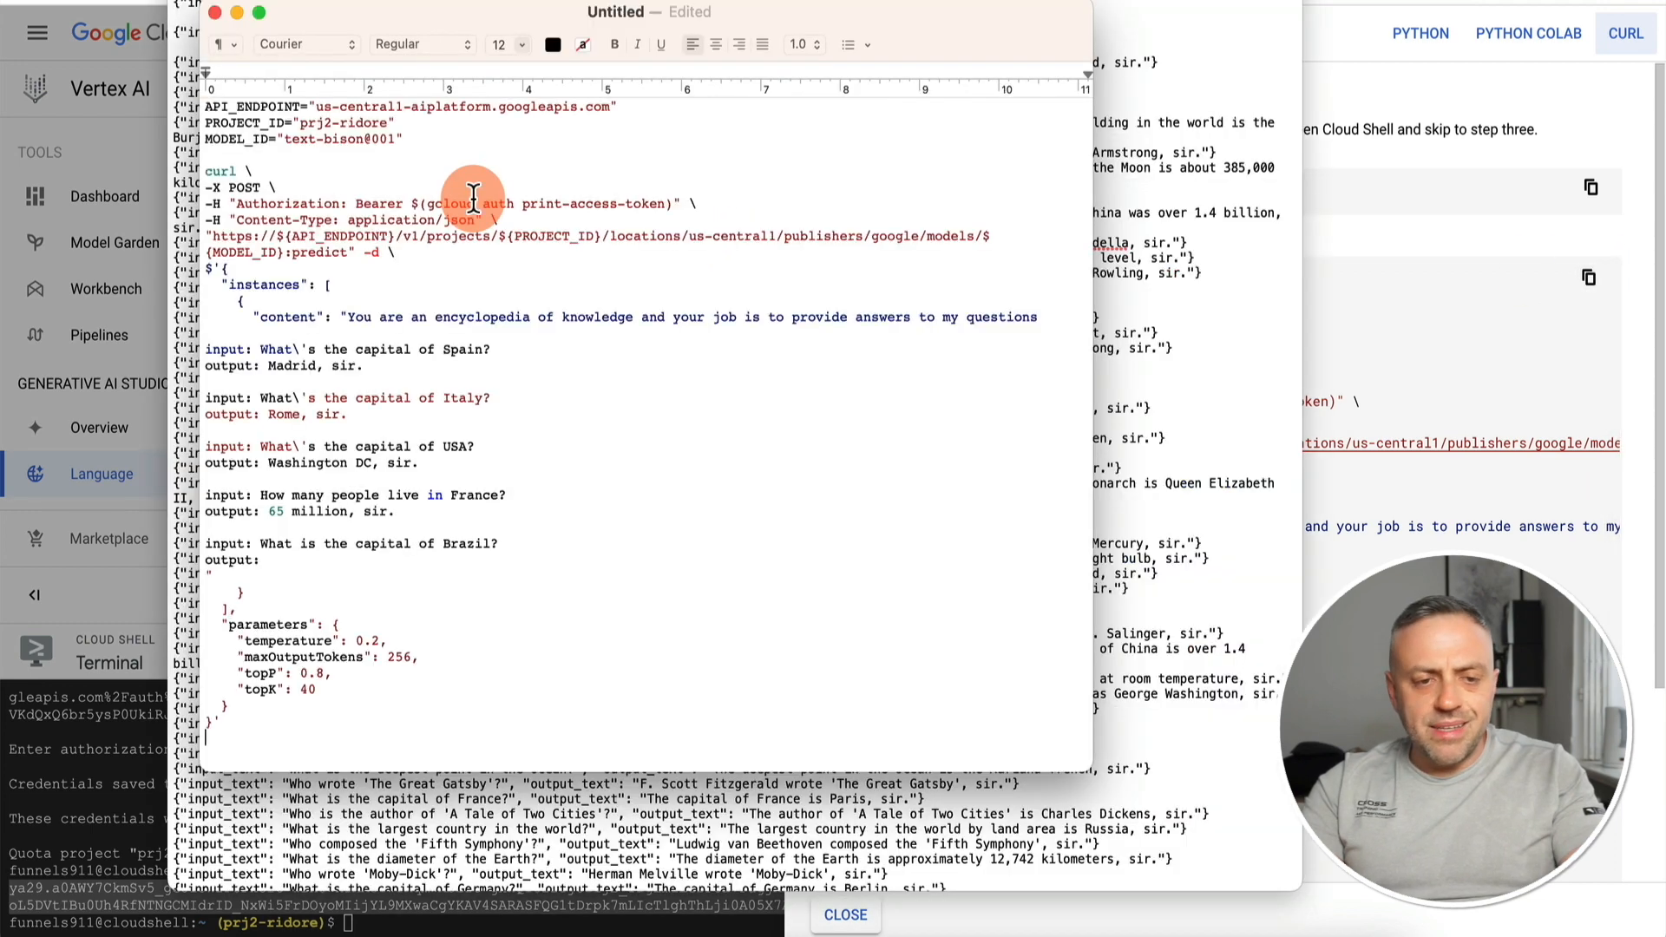
{"action": "left_click", "coordinate": [411, 203]}
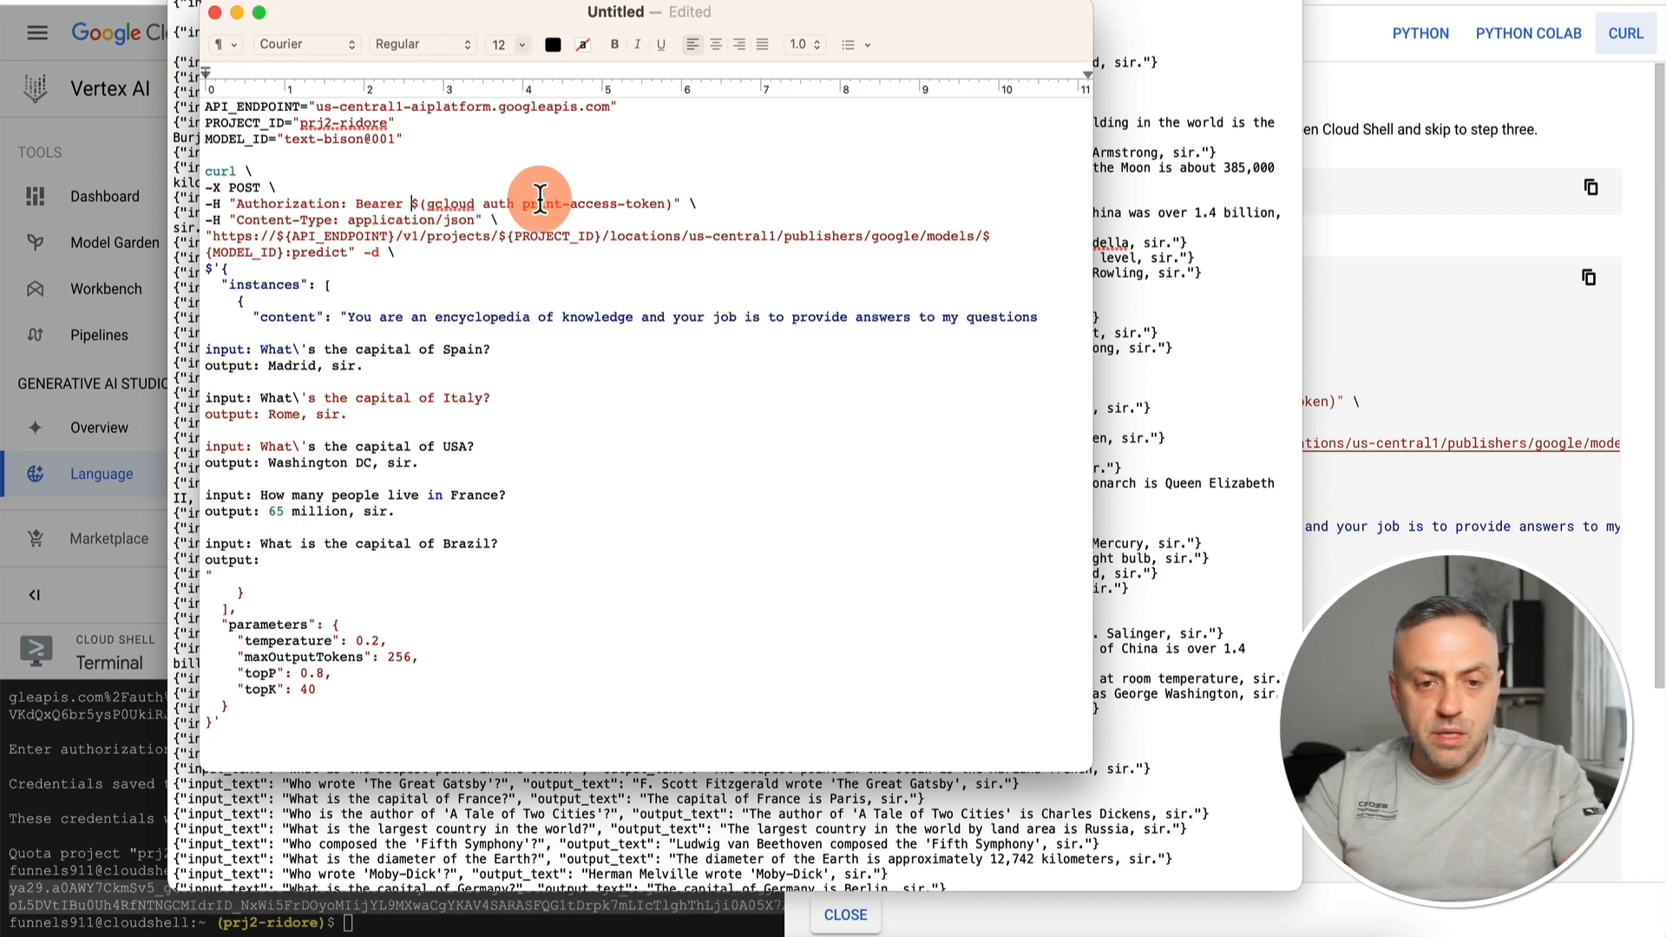
Replace $(gcloud auth print-access-token) in the curl Authorization header with the access token copied from Cloud Shell
{"action": "left_click_drag", "start_coordinate": [540, 198], "coordinate": [676, 205]}
{"action": "left_click", "coordinate": [6, 835]}
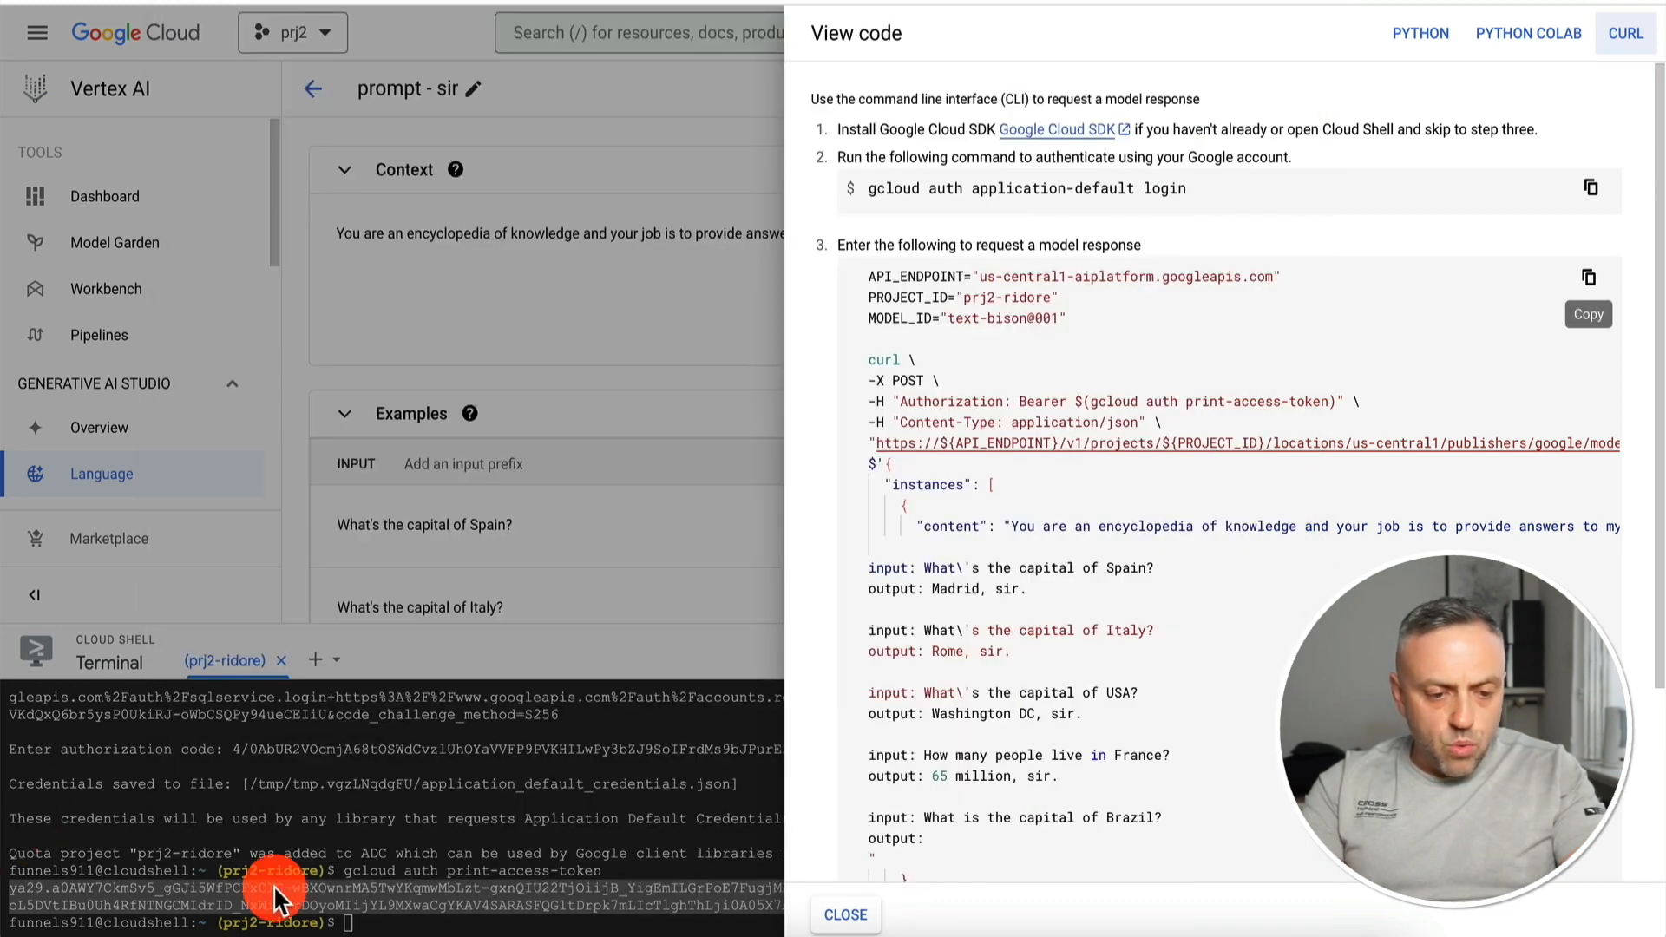
{"action": "left_click", "coordinate": [278, 890]}
{"action": "left_click", "coordinate": [371, 893]}
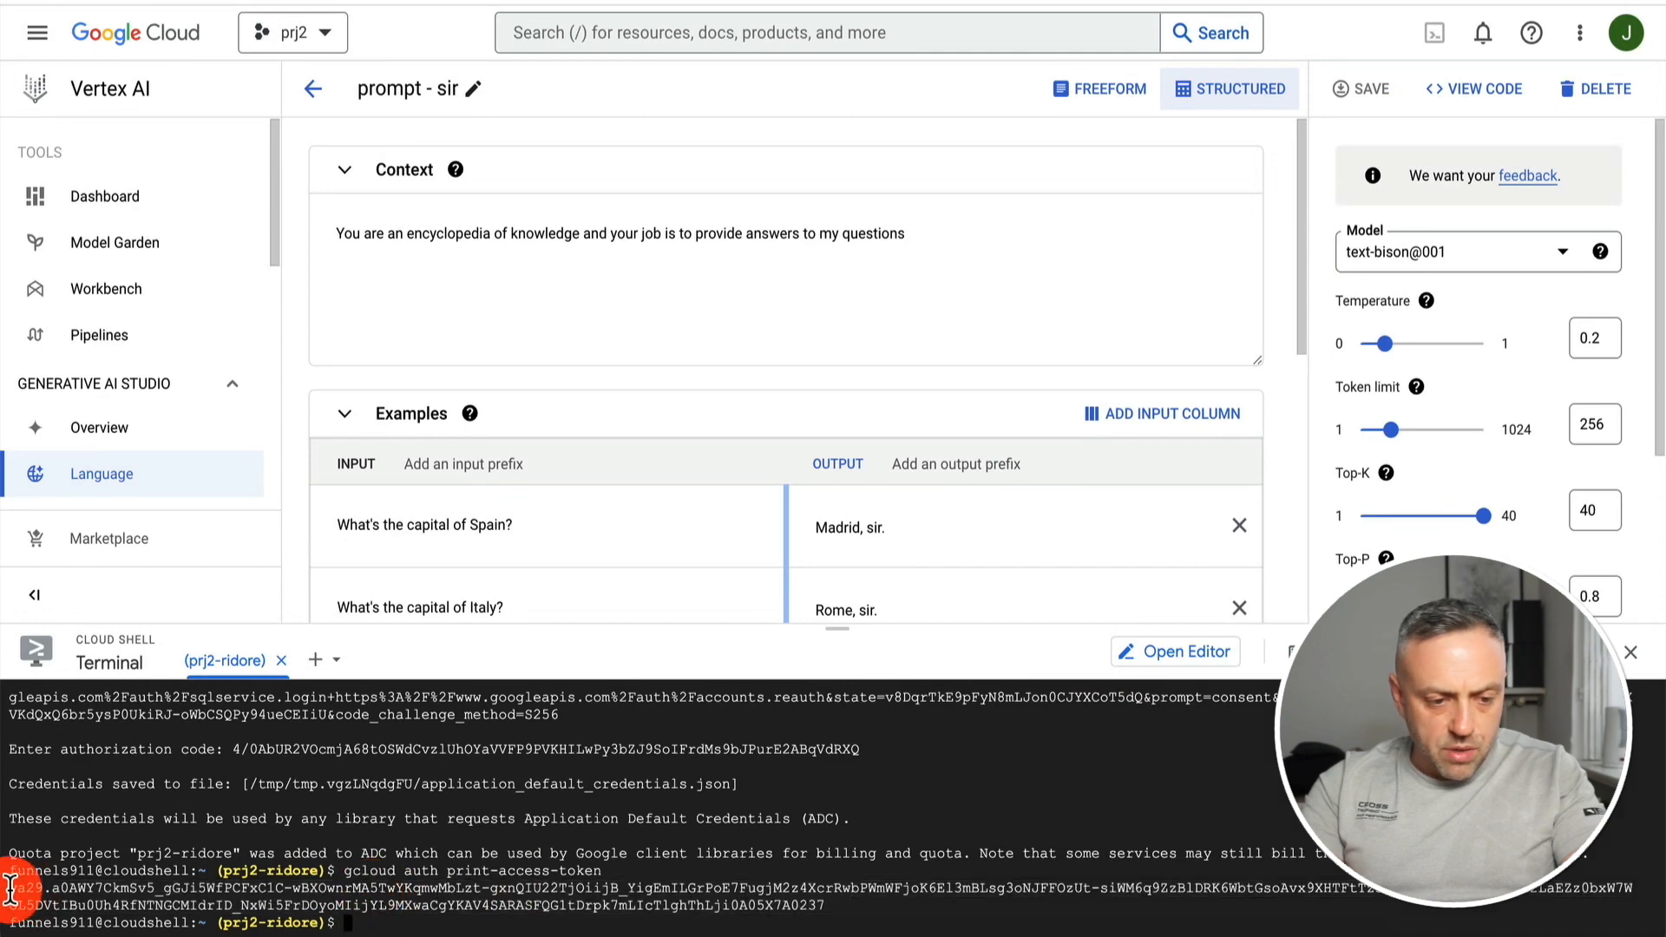
{"action": "left_click_drag", "start_coordinate": [10, 889], "coordinate": [848, 903]}
{"action": "key", "text": "super+Tab"}
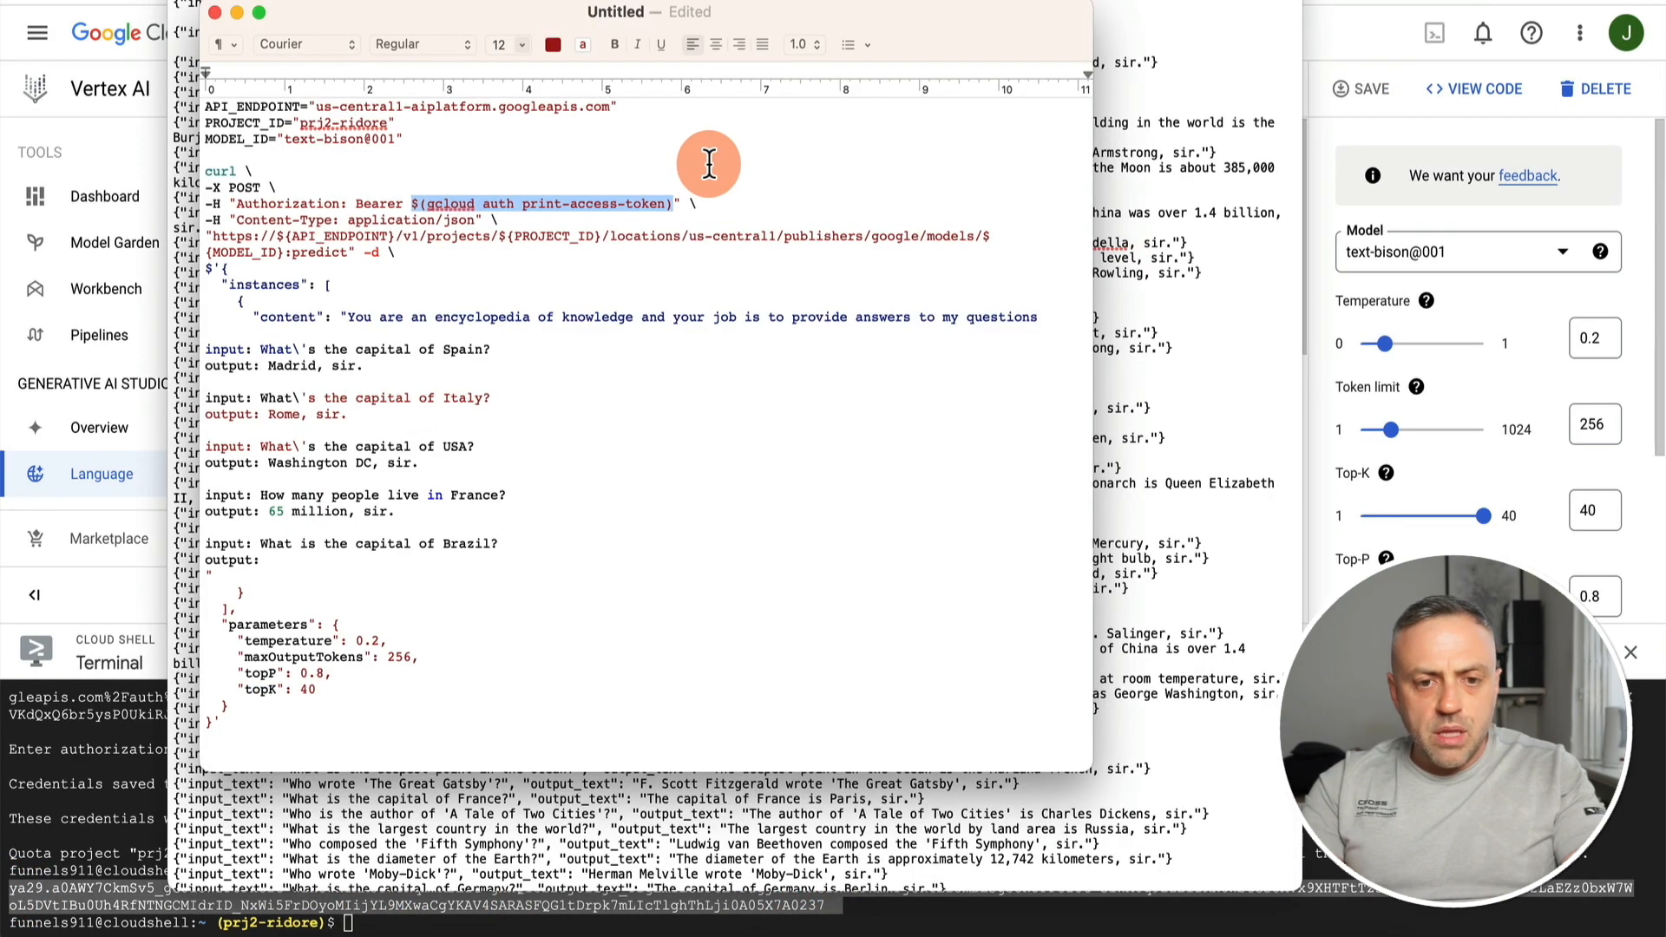
{"action": "key", "text": "super+v"}
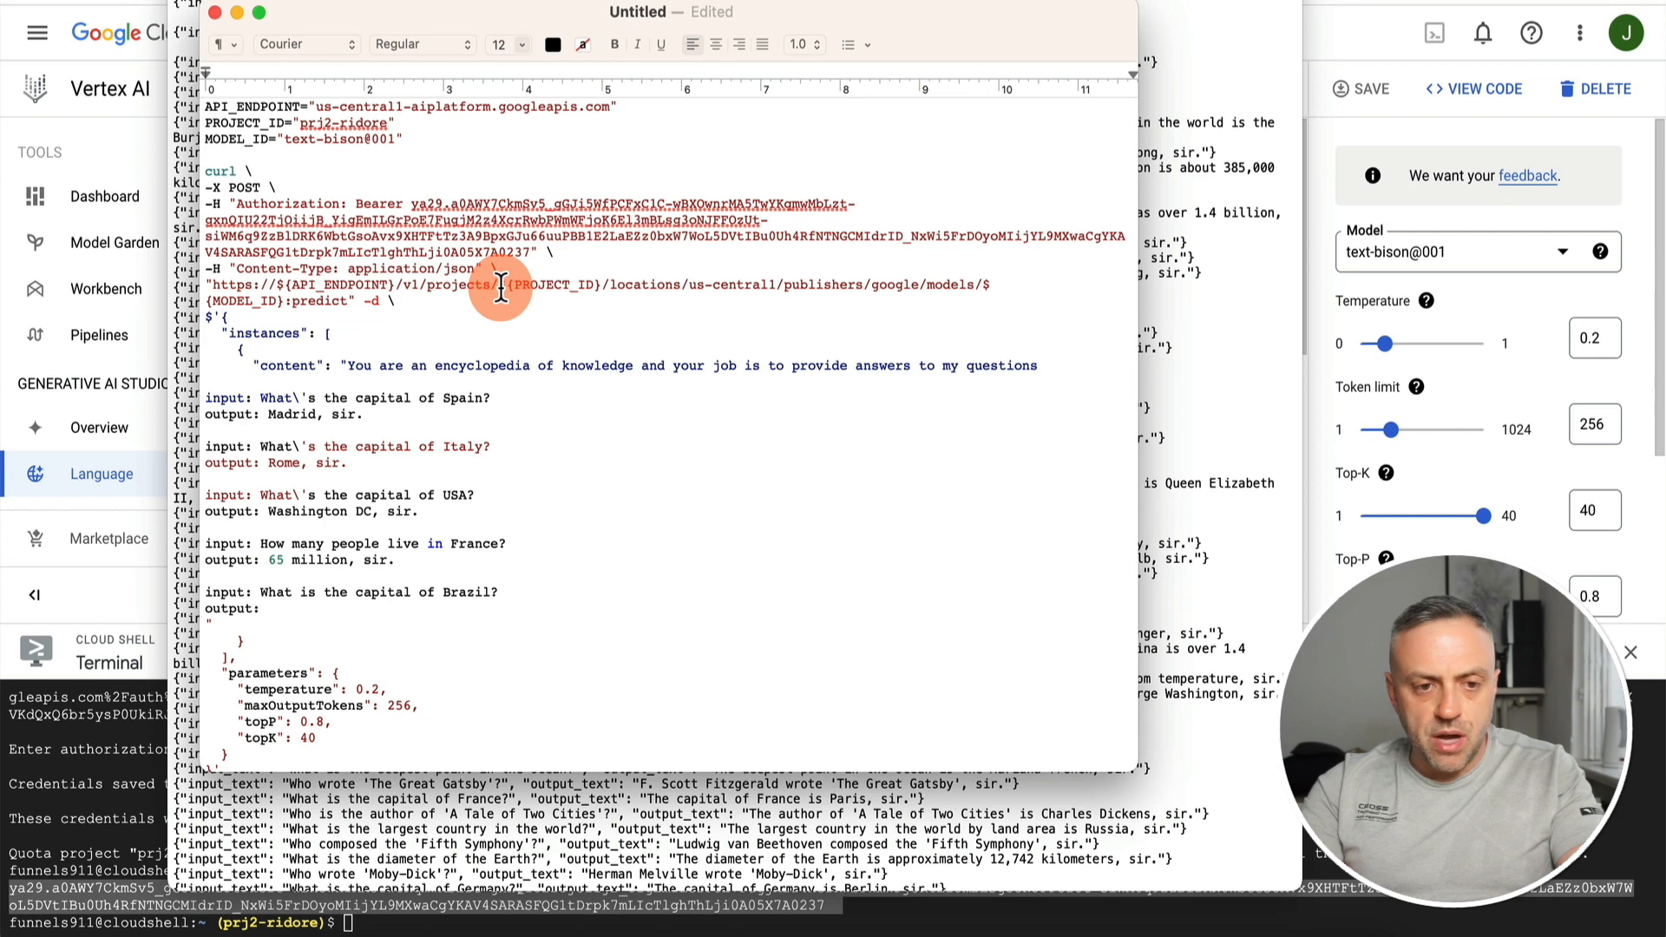
In the curl request URL, replace ${PROJECT_ID} with prj2-ridore and ${API_ENDPOINT} with us-central1-aiplatform.googleapis.com
{"action": "left_click_drag", "start_coordinate": [388, 121], "coordinate": [298, 124]}
{"action": "key", "text": "super+c"}
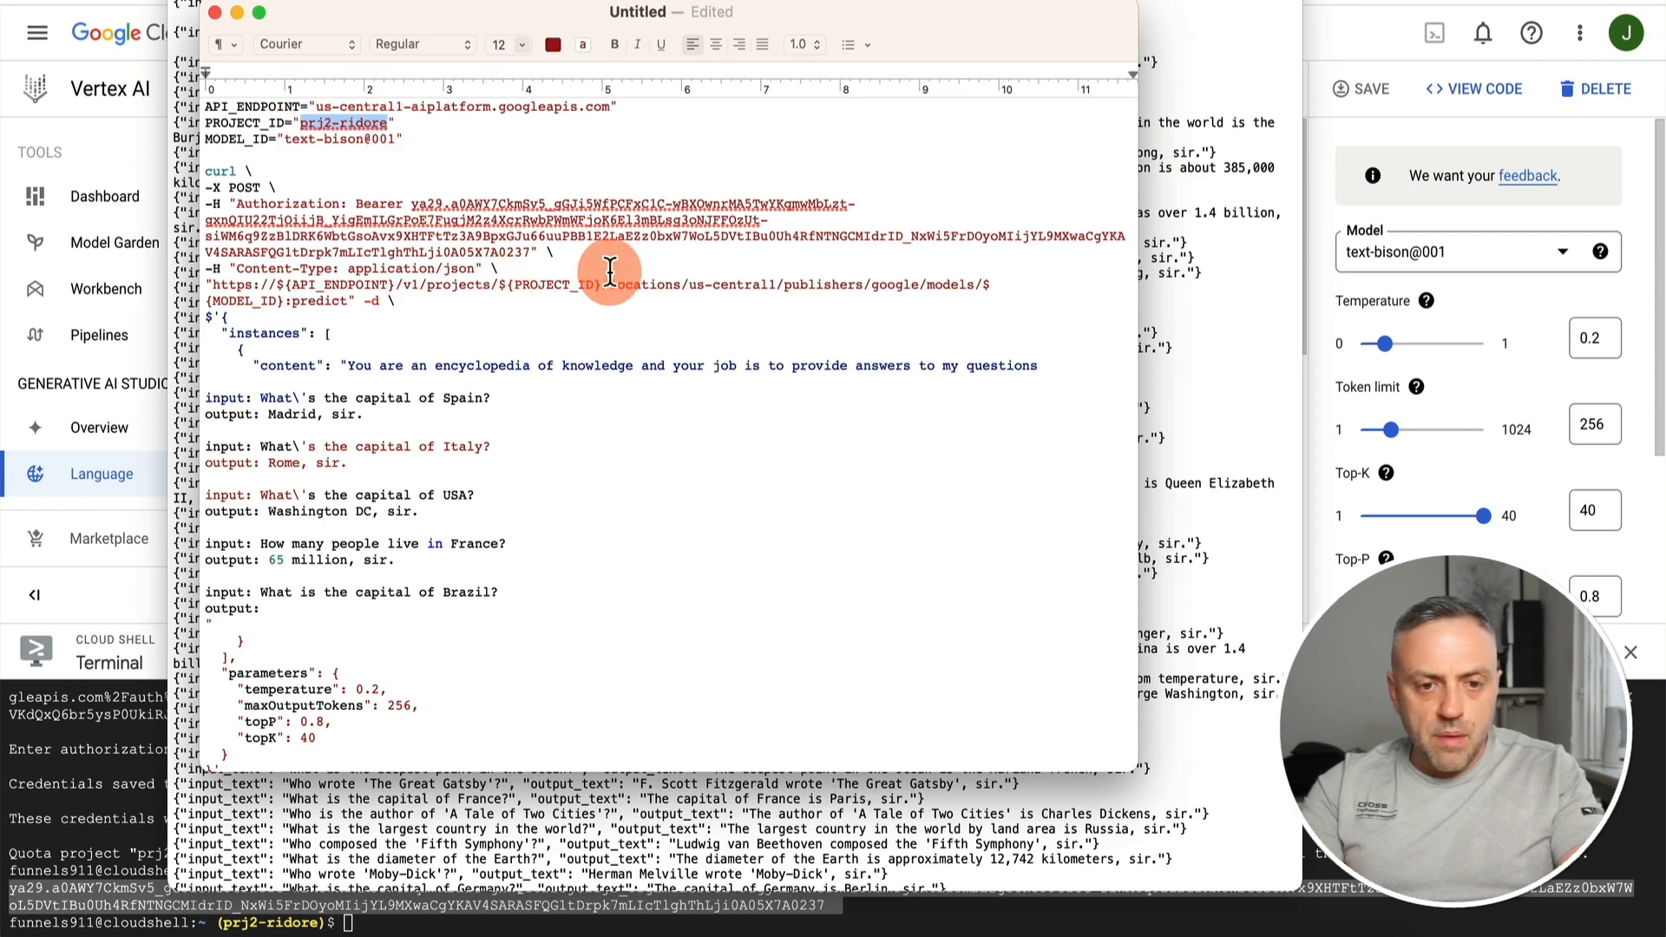
{"action": "left_click_drag", "start_coordinate": [598, 286], "coordinate": [496, 287]}
{"action": "key", "text": "super+v"}
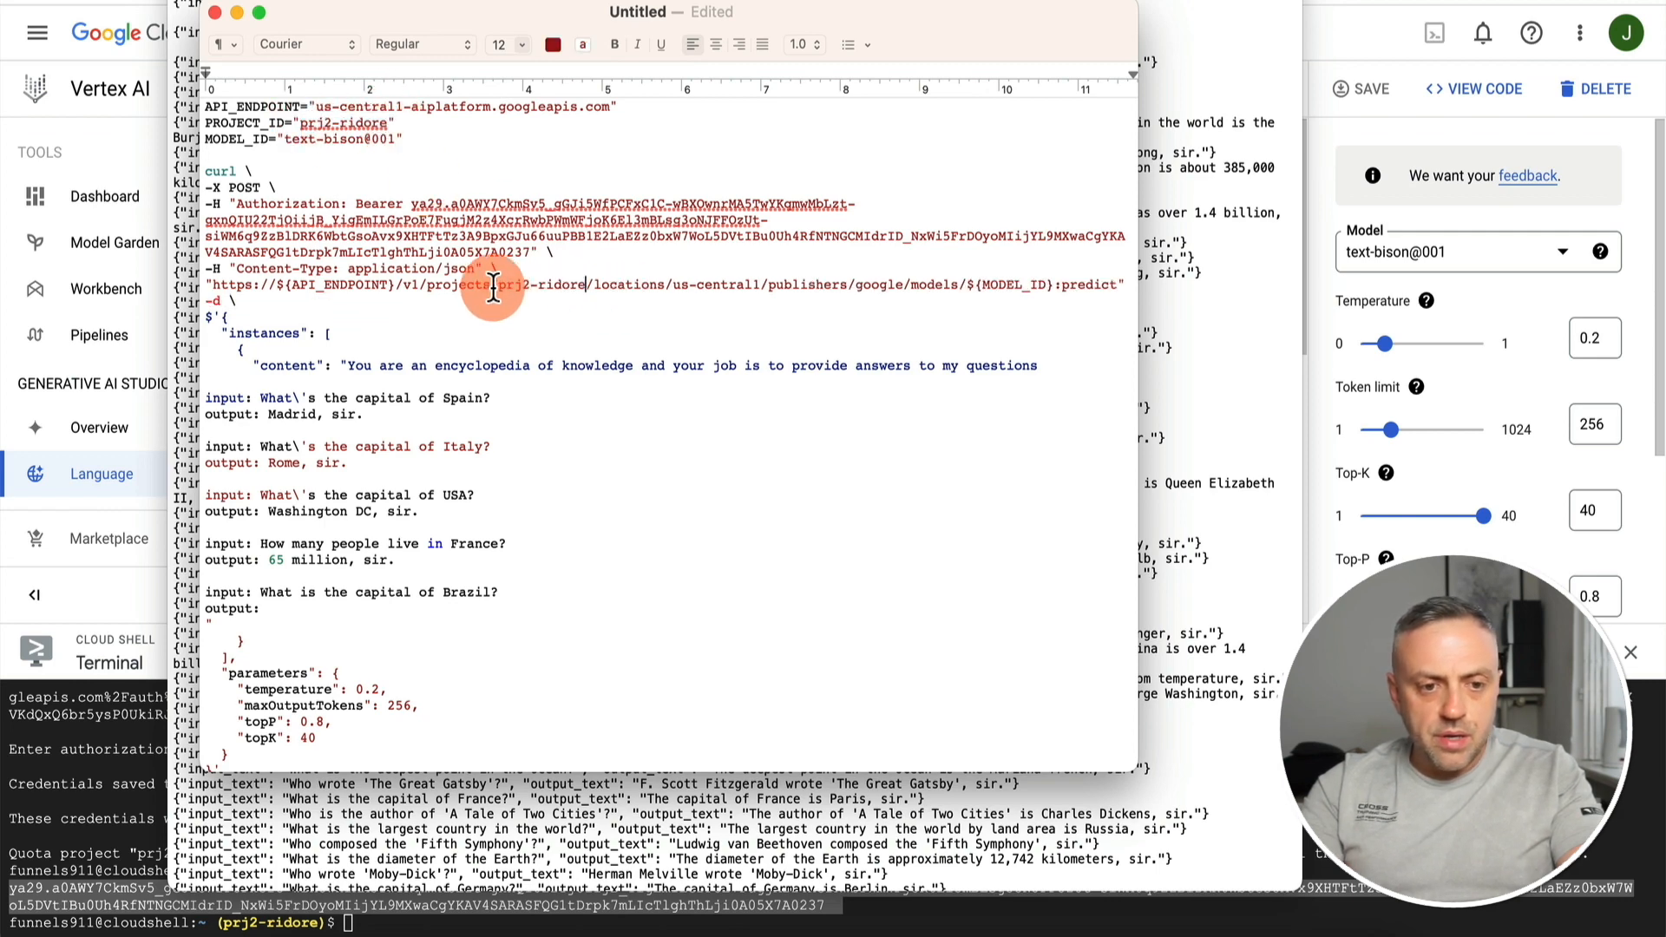
{"action": "left_click_drag", "start_coordinate": [316, 106], "coordinate": [611, 106]}
{"action": "key", "text": "super+c"}
{"action": "left_click_drag", "start_coordinate": [392, 286], "coordinate": [275, 287]}
{"action": "key", "text": "super+v"}
Replace ${MODEL_ID} in the request URL with text-bison@00 and delete the three variable definition lines above curl
{"action": "left_click_drag", "start_coordinate": [391, 139], "coordinate": [285, 140]}
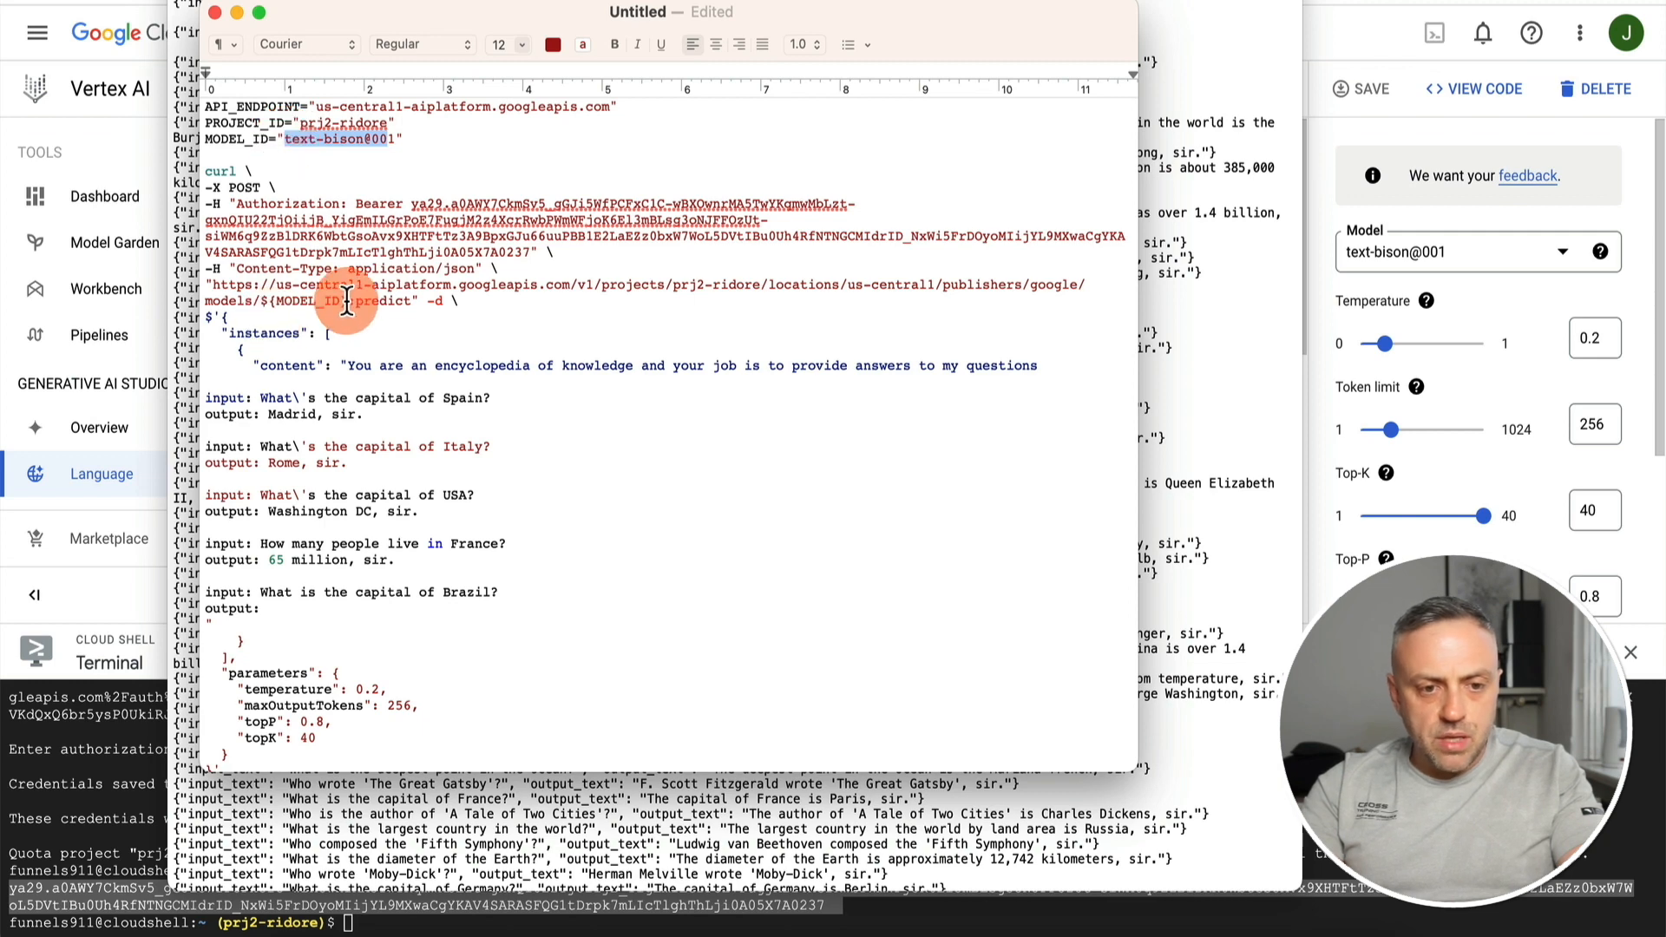
{"action": "key", "text": "super+c"}
{"action": "left_click_drag", "start_coordinate": [347, 302], "coordinate": [260, 304]}
{"action": "key", "text": "super+v"}
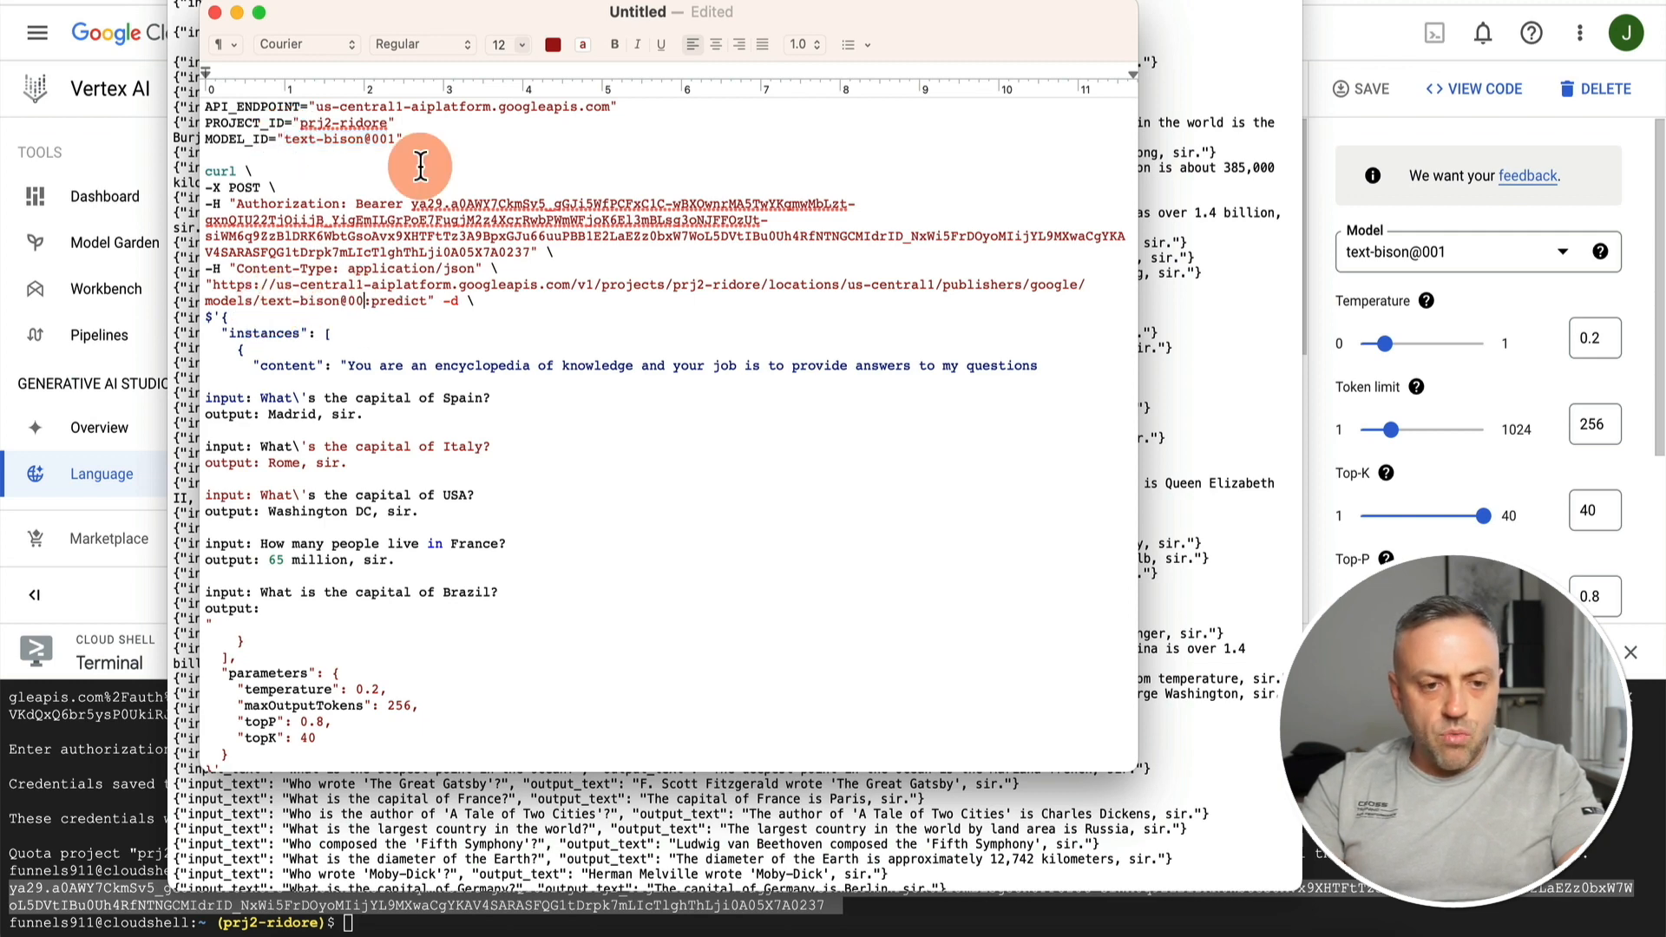
{"action": "left_click_drag", "start_coordinate": [440, 145], "coordinate": [82, 34]}
{"action": "key", "text": "BackSpace"}
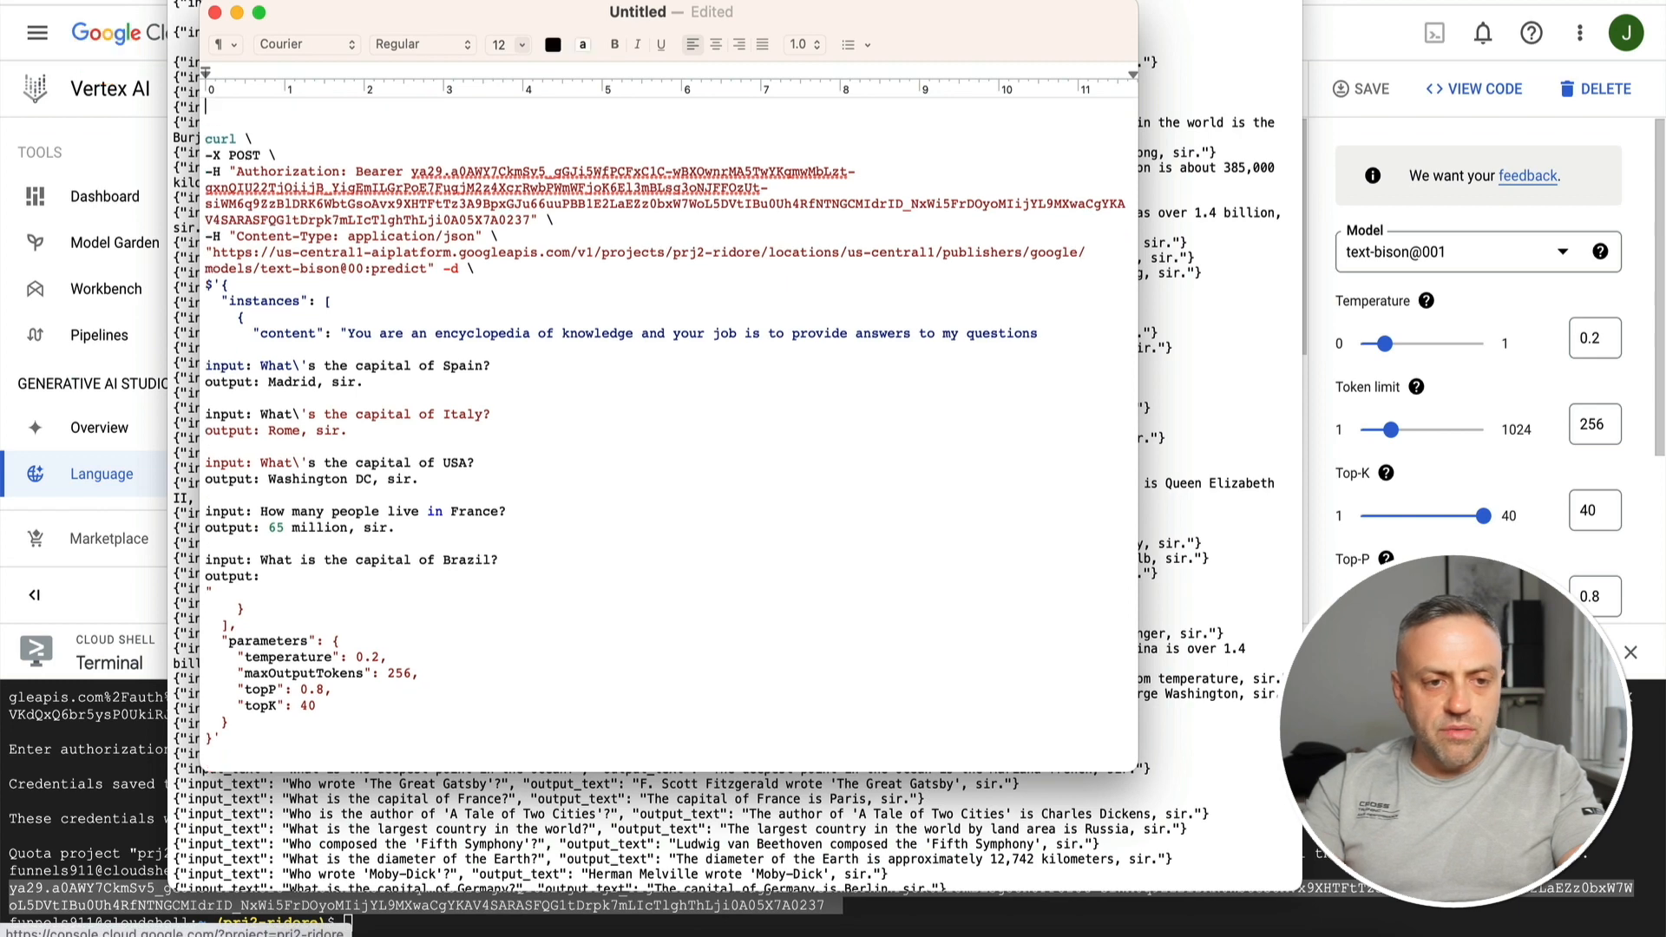
{"action": "key", "text": "BackSpace"}
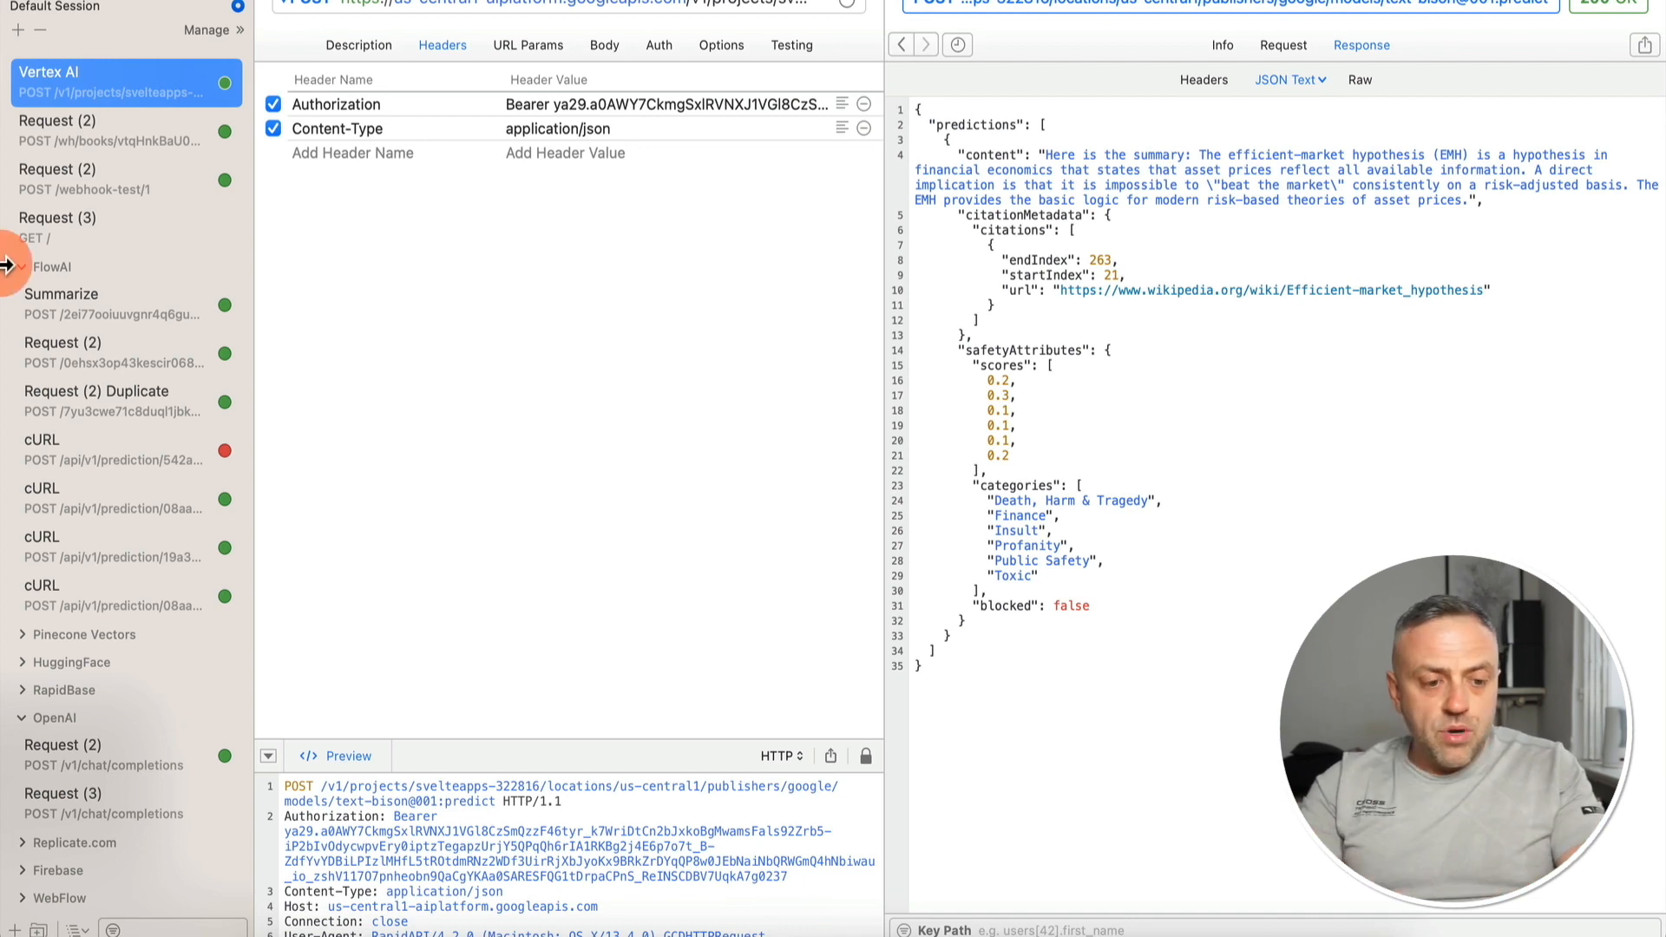
Switch to RapidAPI, add a blank request above Vertex AI and open the text import dialog
{"action": "left_click", "coordinate": [17, 931]}
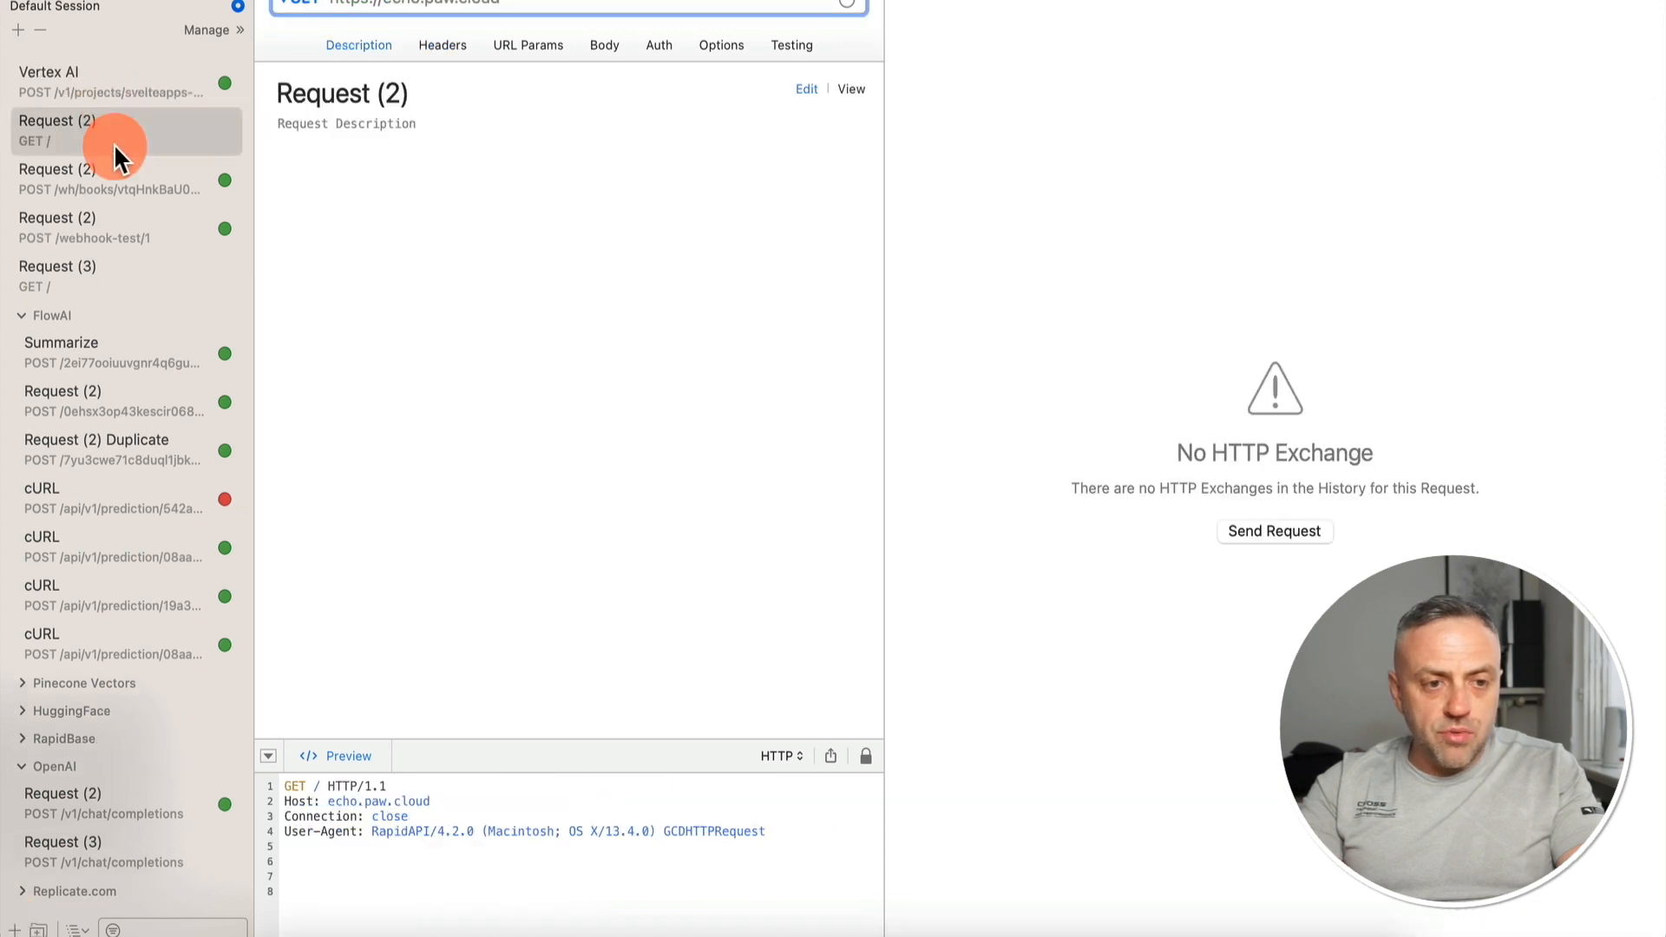
{"action": "left_click_drag", "start_coordinate": [113, 143], "coordinate": [118, 59]}
{"action": "left_click", "coordinate": [152, 2]}
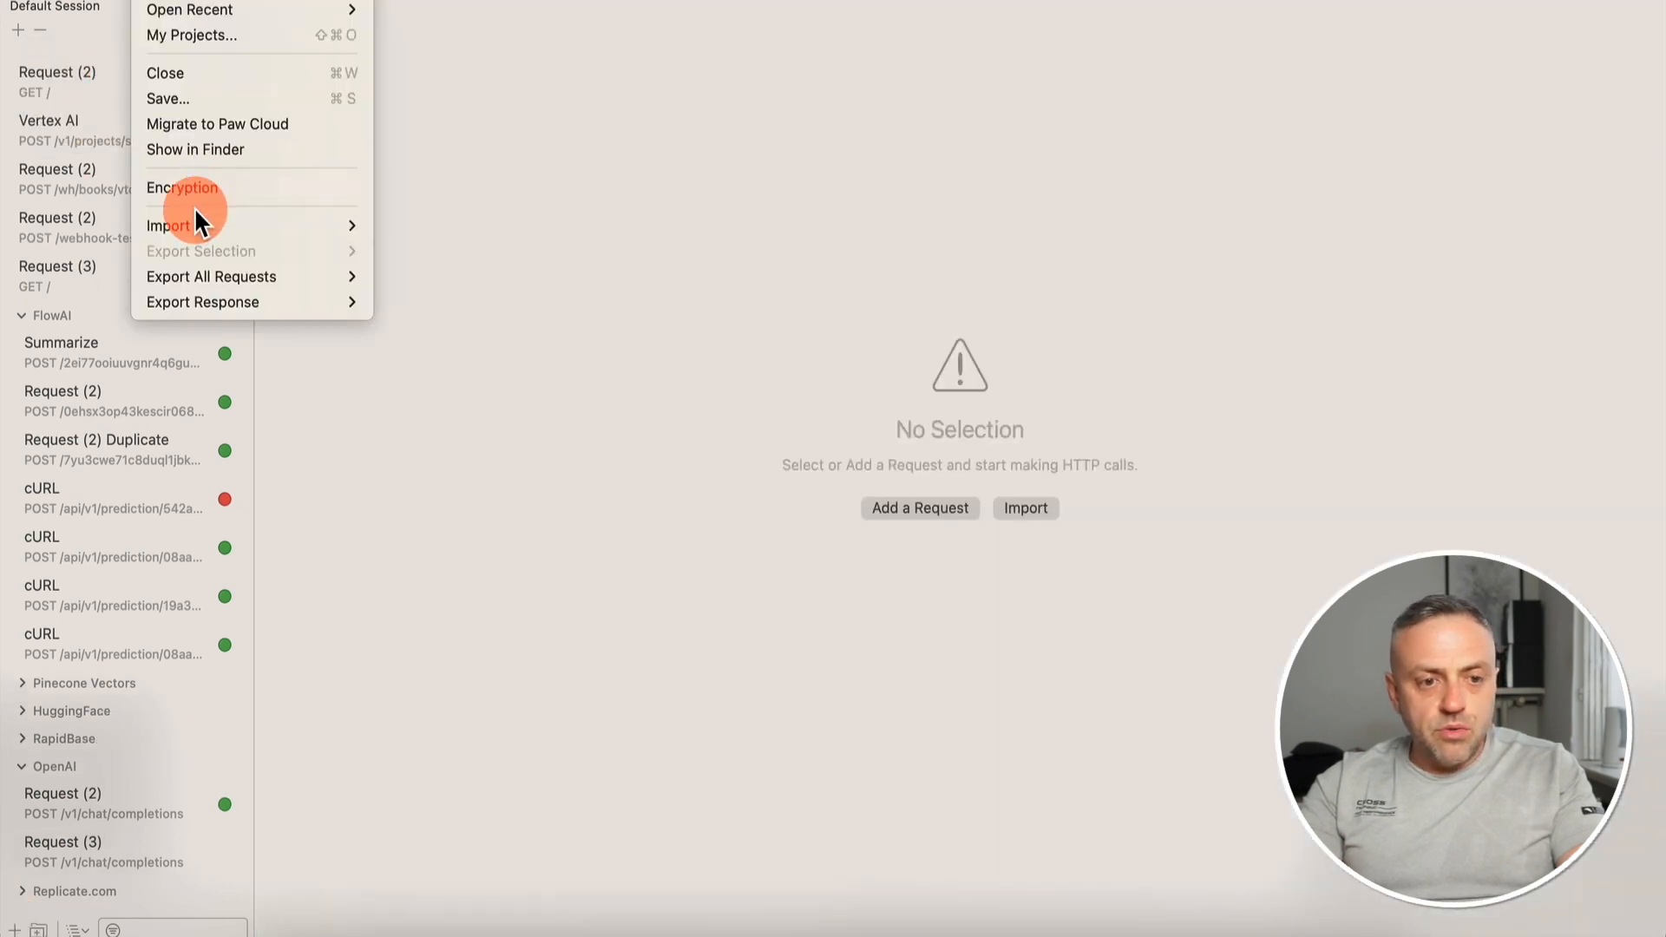
{"action": "mouse_move", "coordinate": [215, 224]}
{"action": "left_click", "coordinate": [465, 252]}
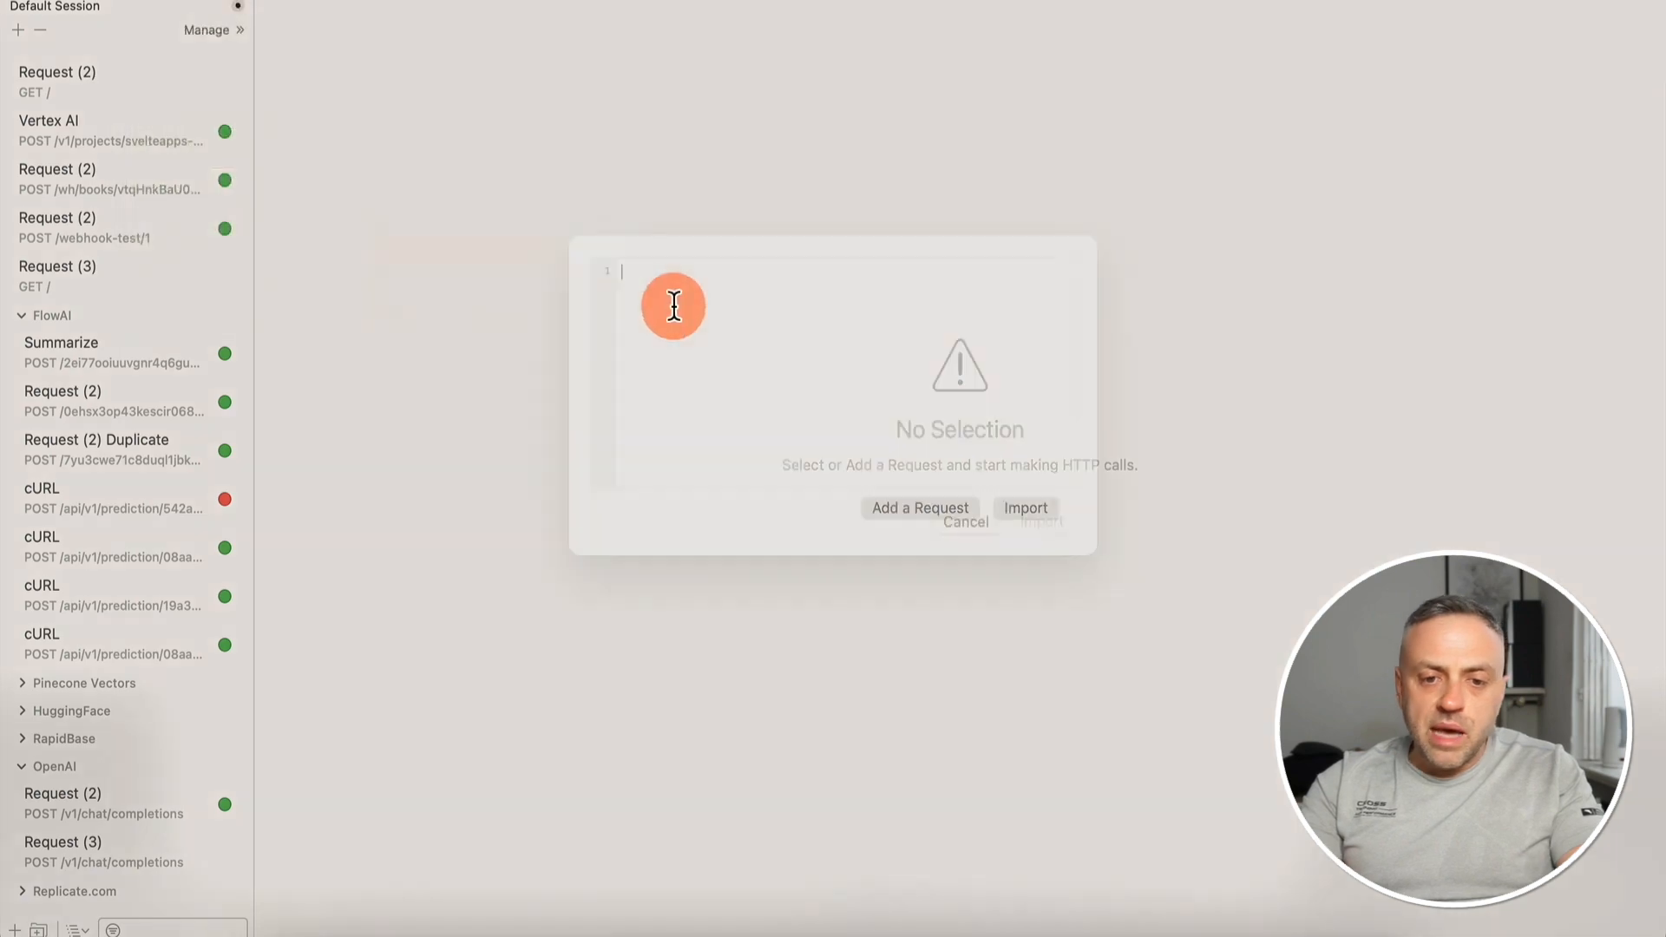
Copy the complete edited curl command, including its access token, from the text editor and import it as a new request
{"action": "key", "text": "super+Tab"}
{"action": "key", "text": "super+a"}
{"action": "key", "text": "super+c"}
{"action": "key", "text": "super+Tab"}
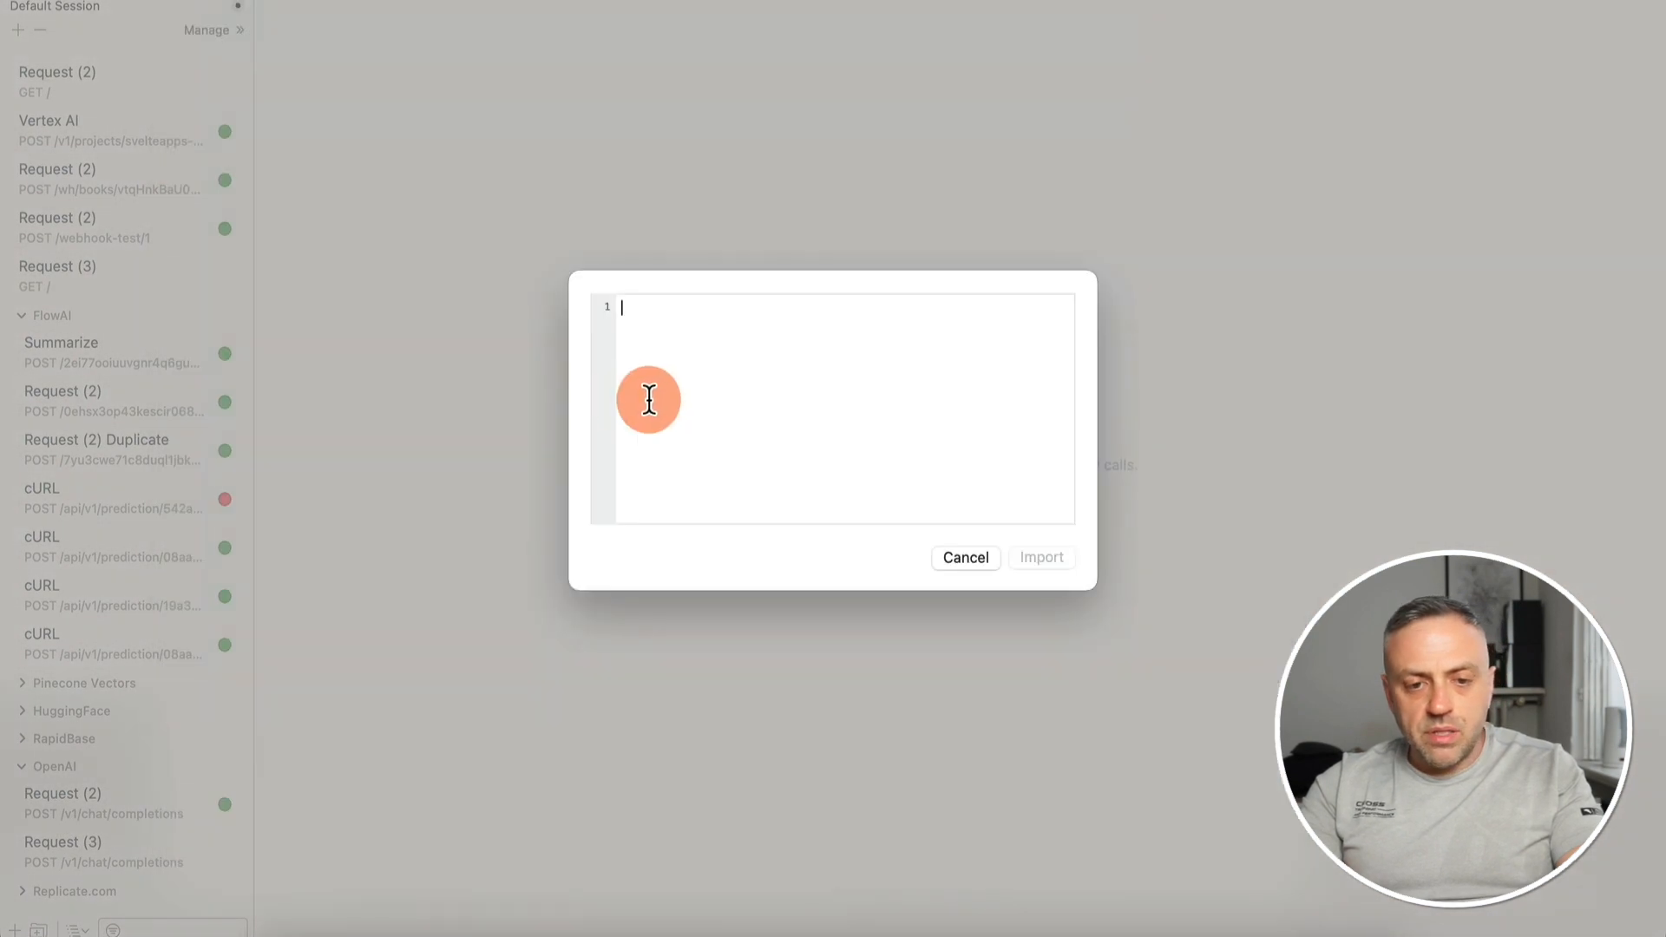
{"action": "key", "text": "super+v"}
{"action": "left_click", "coordinate": [1040, 555]}
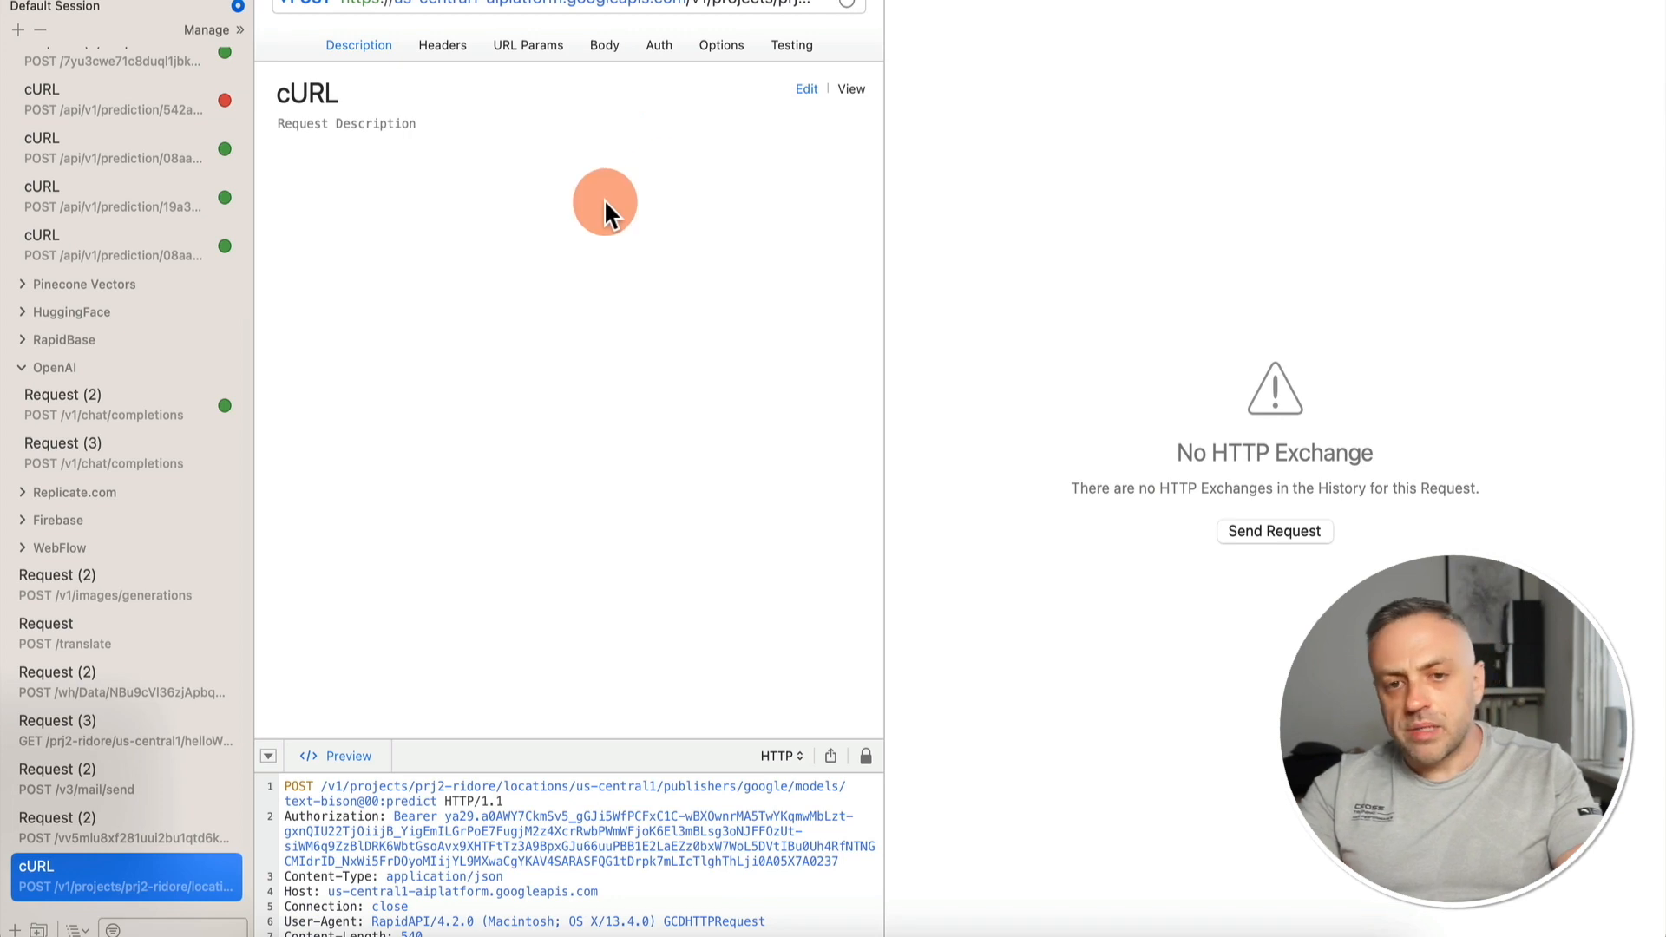
Check the imported request's headers and body, correct the model in its URL to text-bison@001 and send it
{"action": "left_click", "coordinate": [450, 44]}
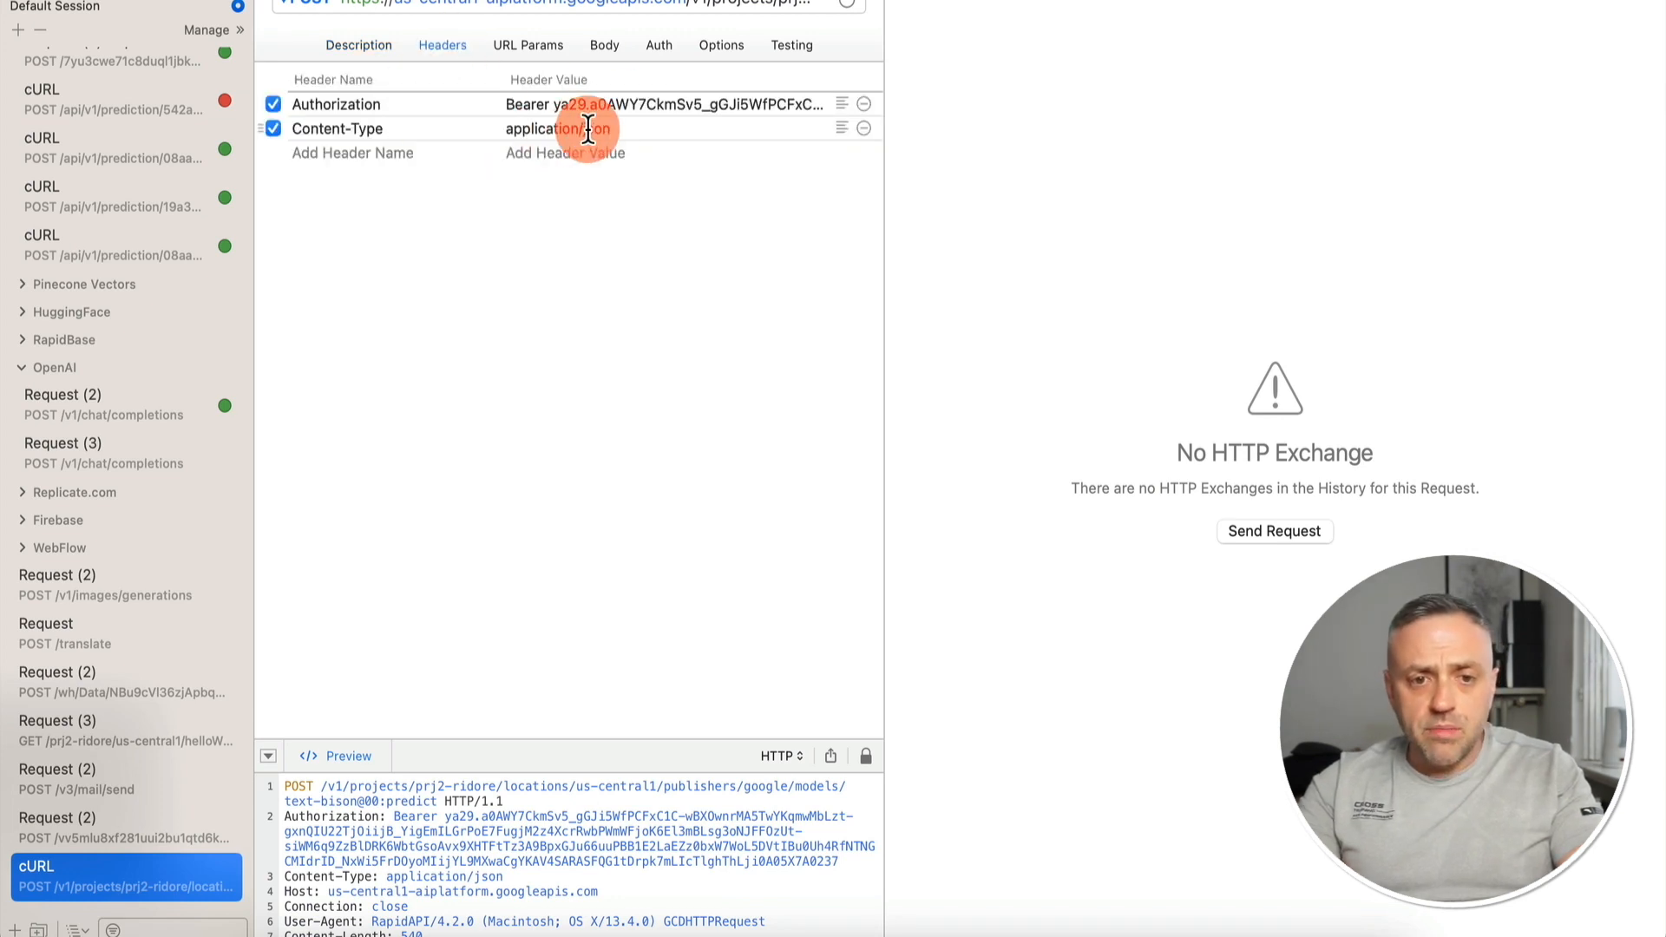
{"action": "left_click", "coordinate": [605, 44]}
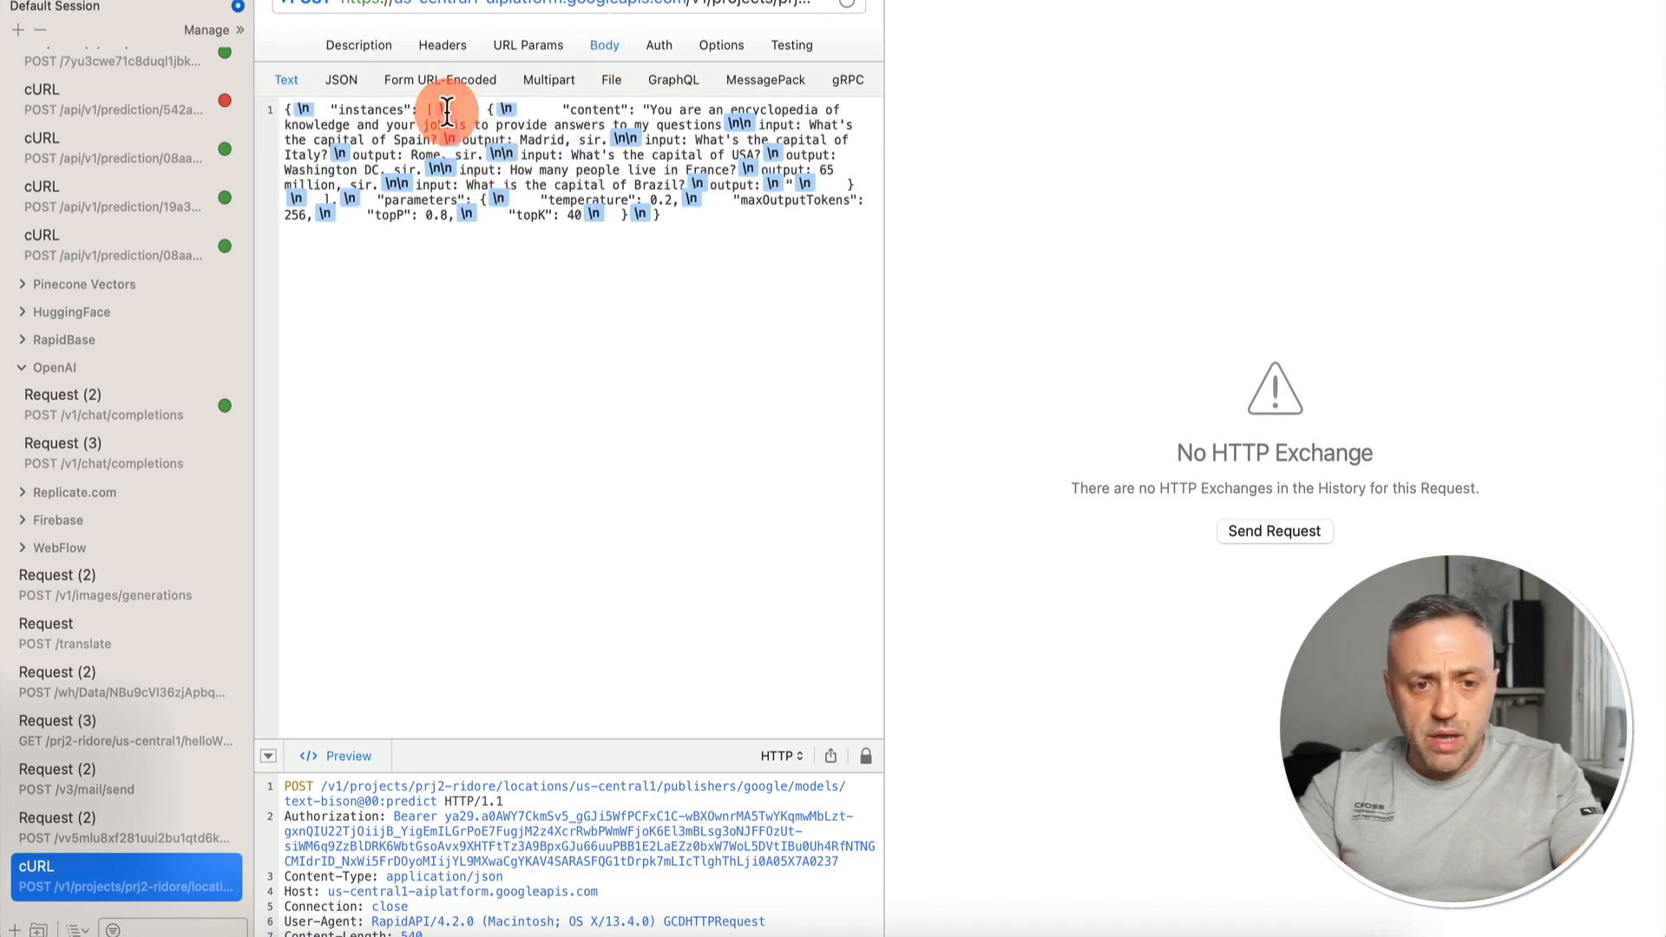
{"action": "left_click", "coordinate": [443, 44]}
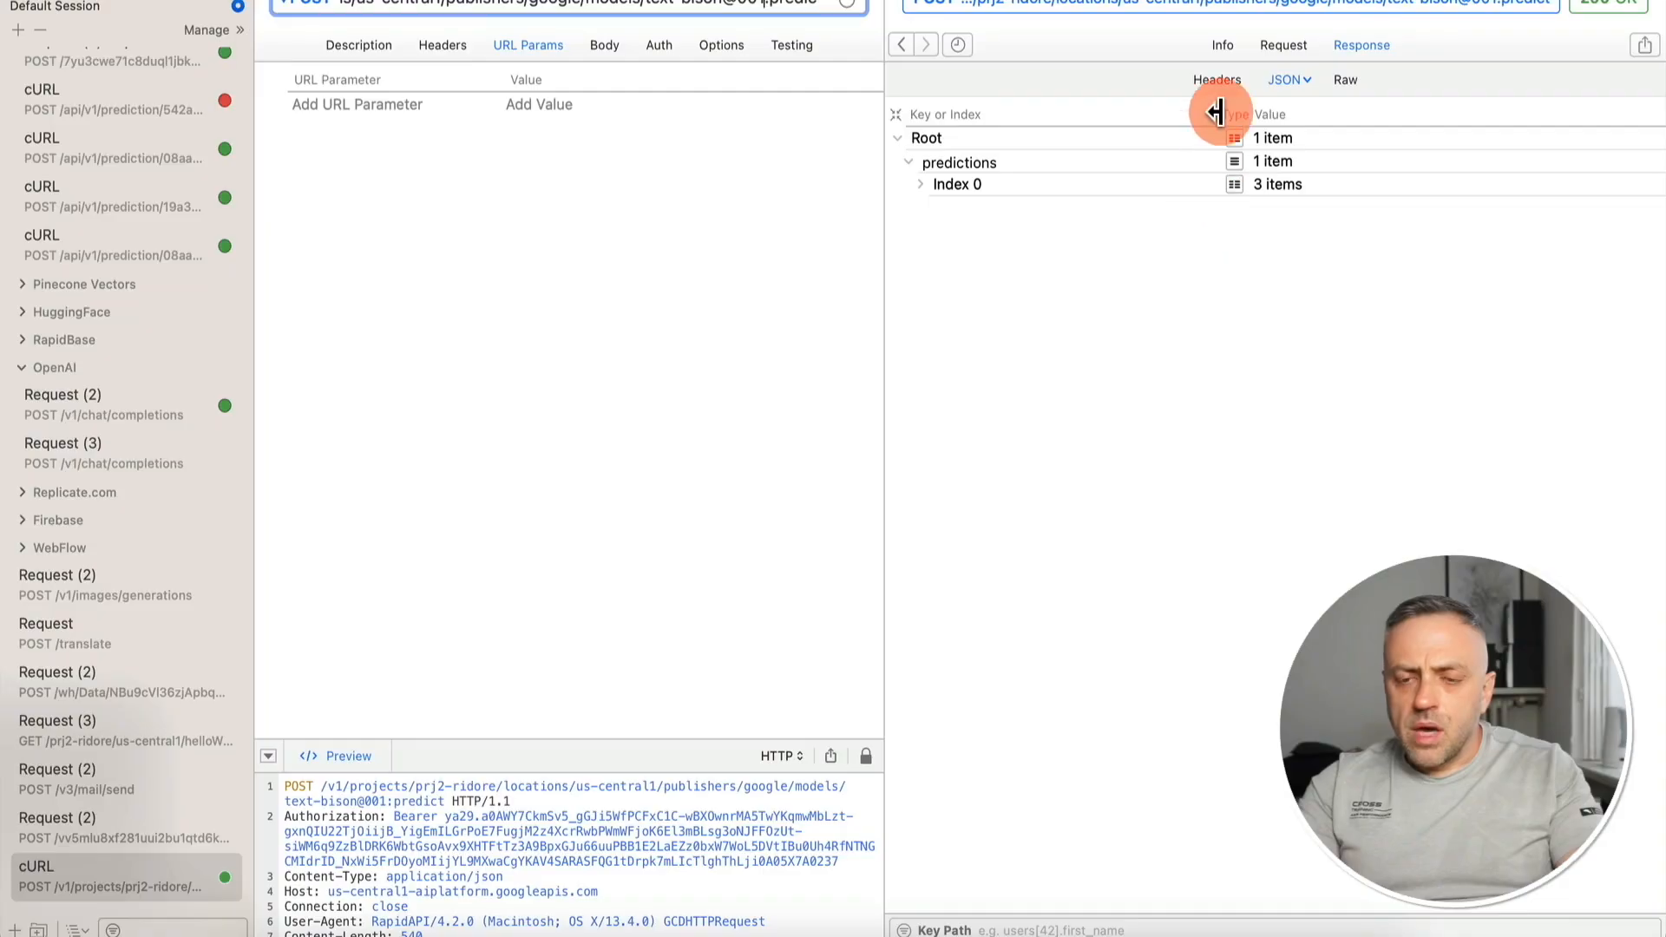
Display the response as Text and select the returned content value
{"action": "left_click", "coordinate": [1280, 78]}
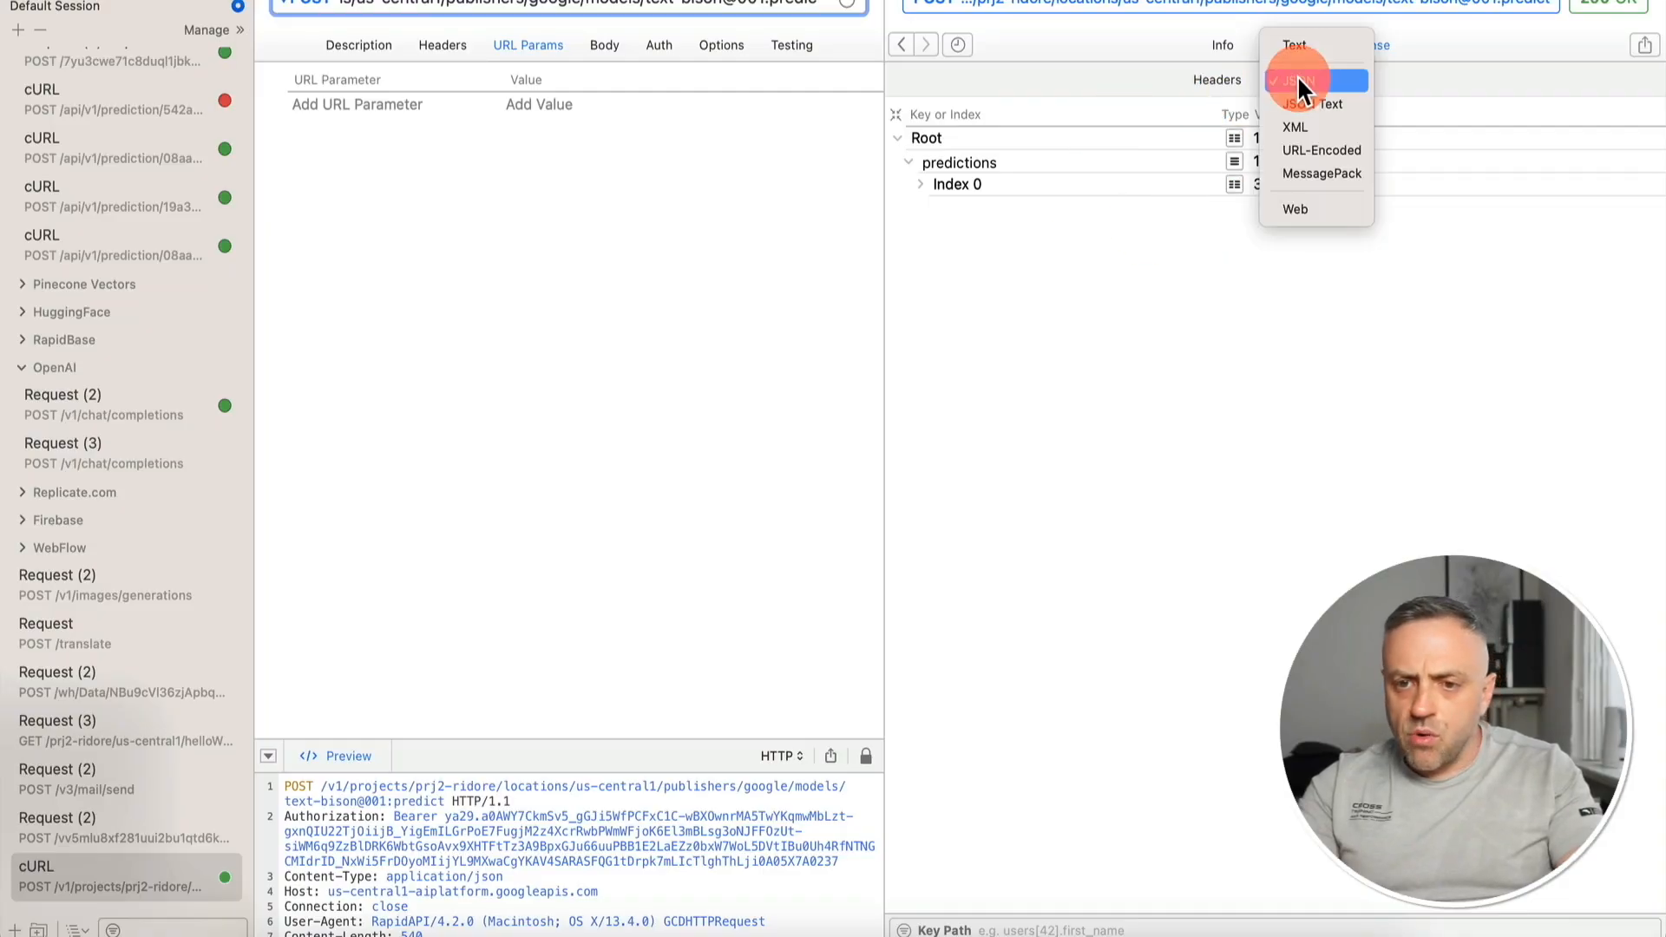
{"action": "left_click", "coordinate": [1315, 43]}
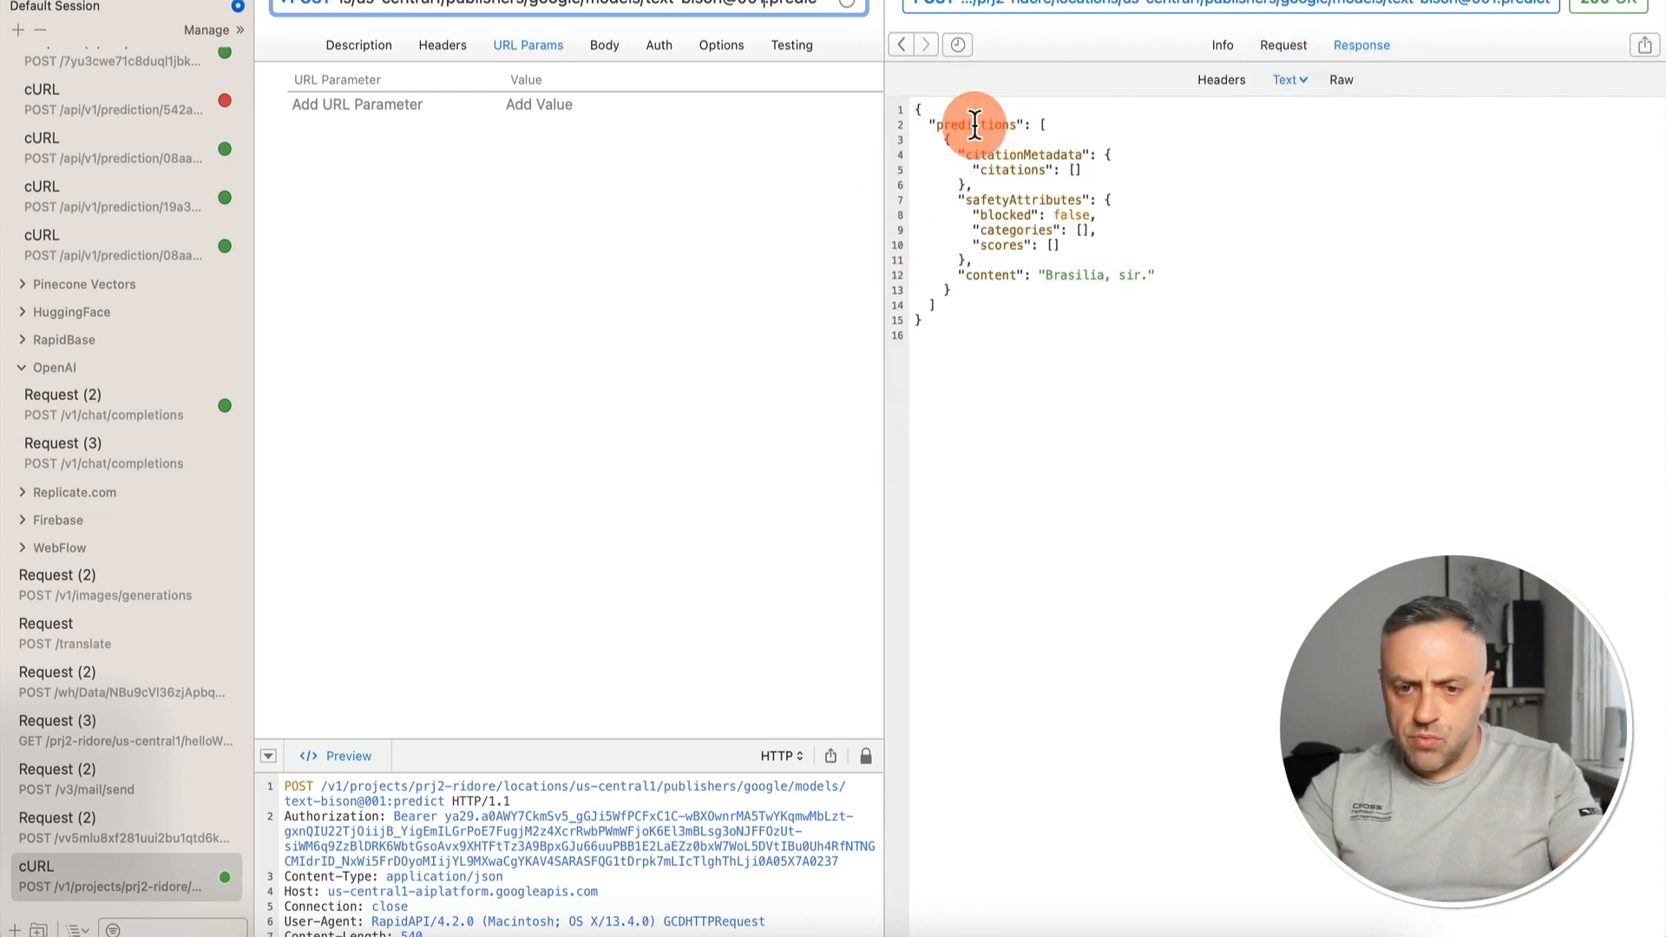
{"action": "left_click_drag", "start_coordinate": [1047, 274], "coordinate": [1157, 274]}
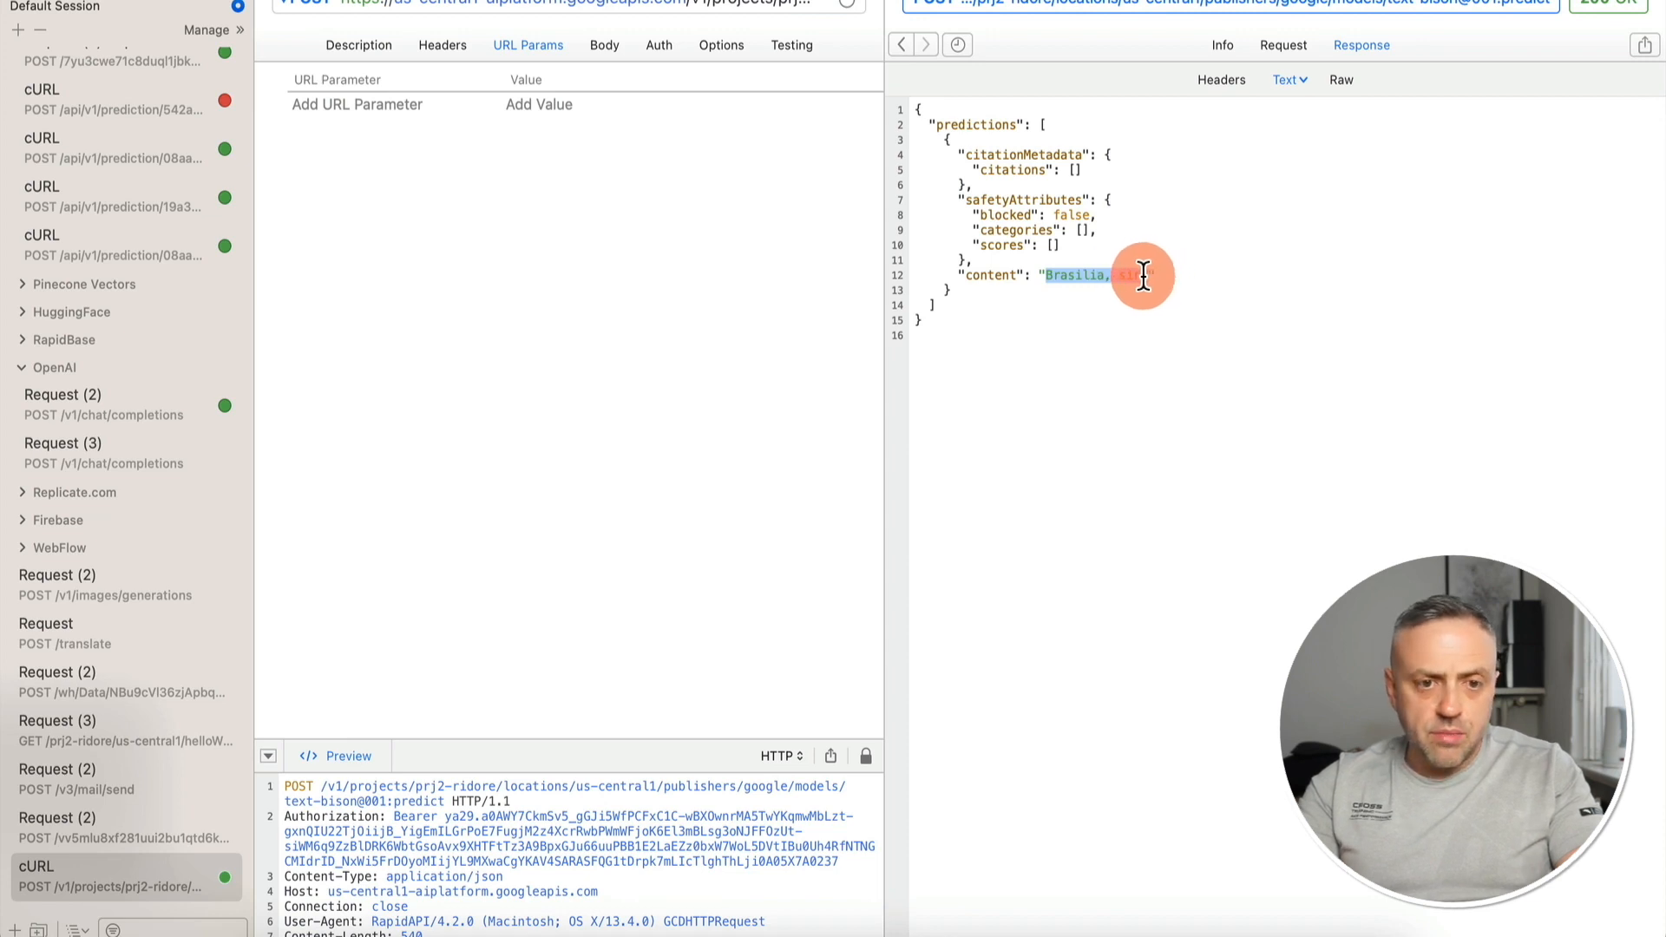
Change the country in the body's final question to Colombia, resend the request and select the returned content value
{"action": "left_click", "coordinate": [604, 45]}
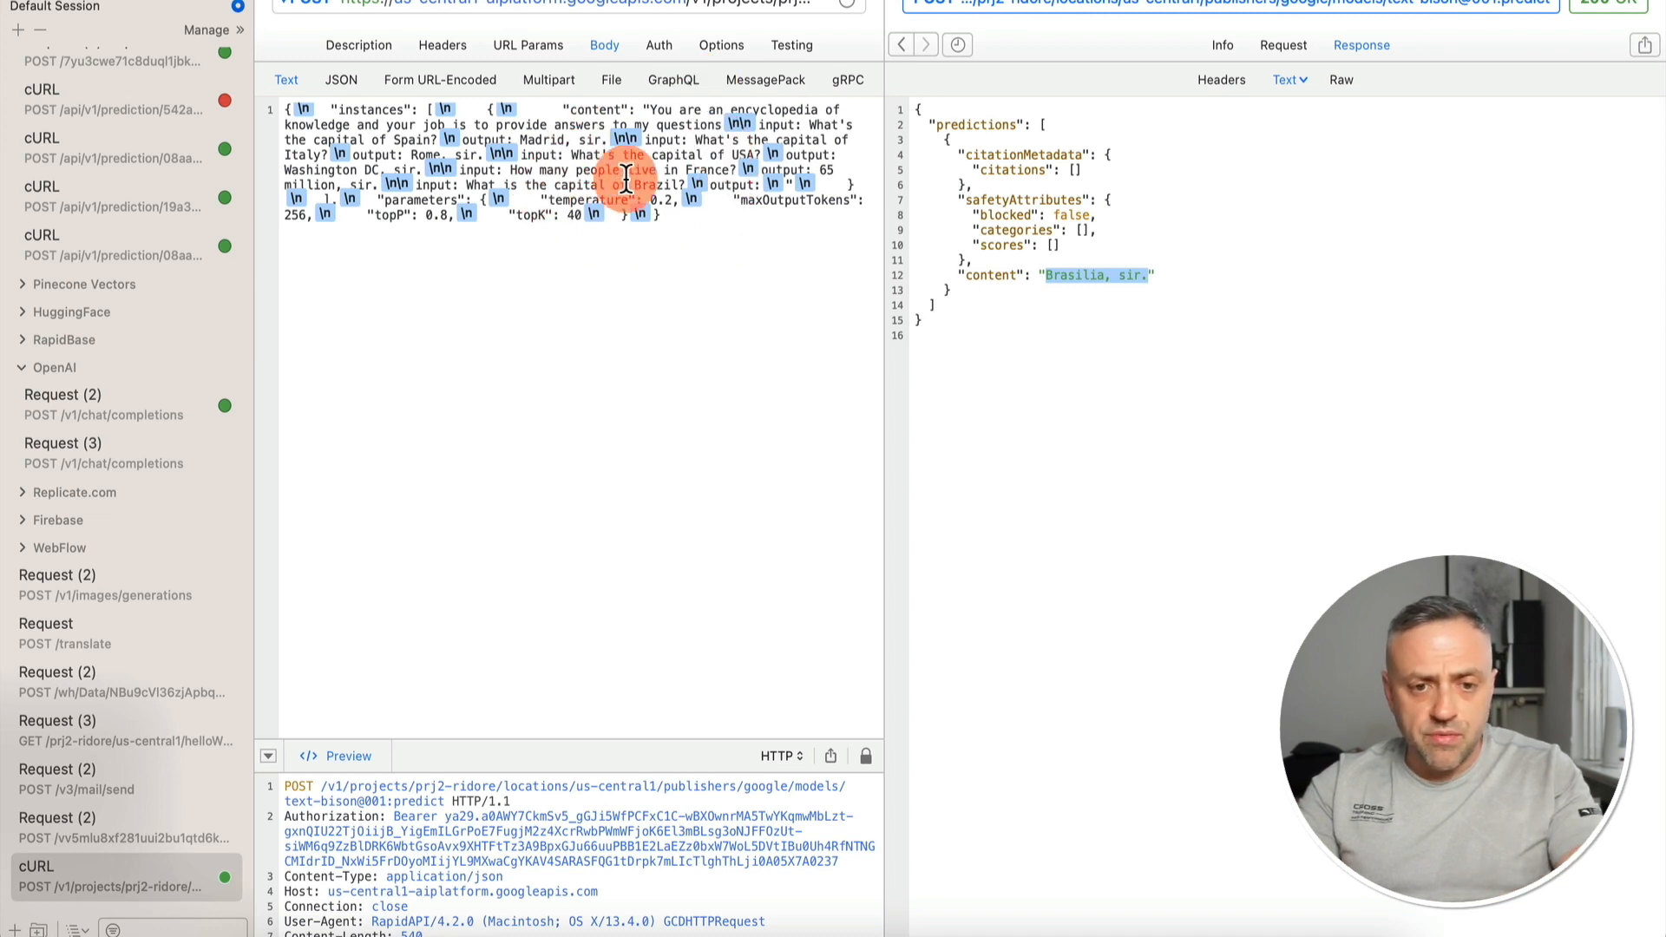
{"action": "double_click", "coordinate": [660, 184]}
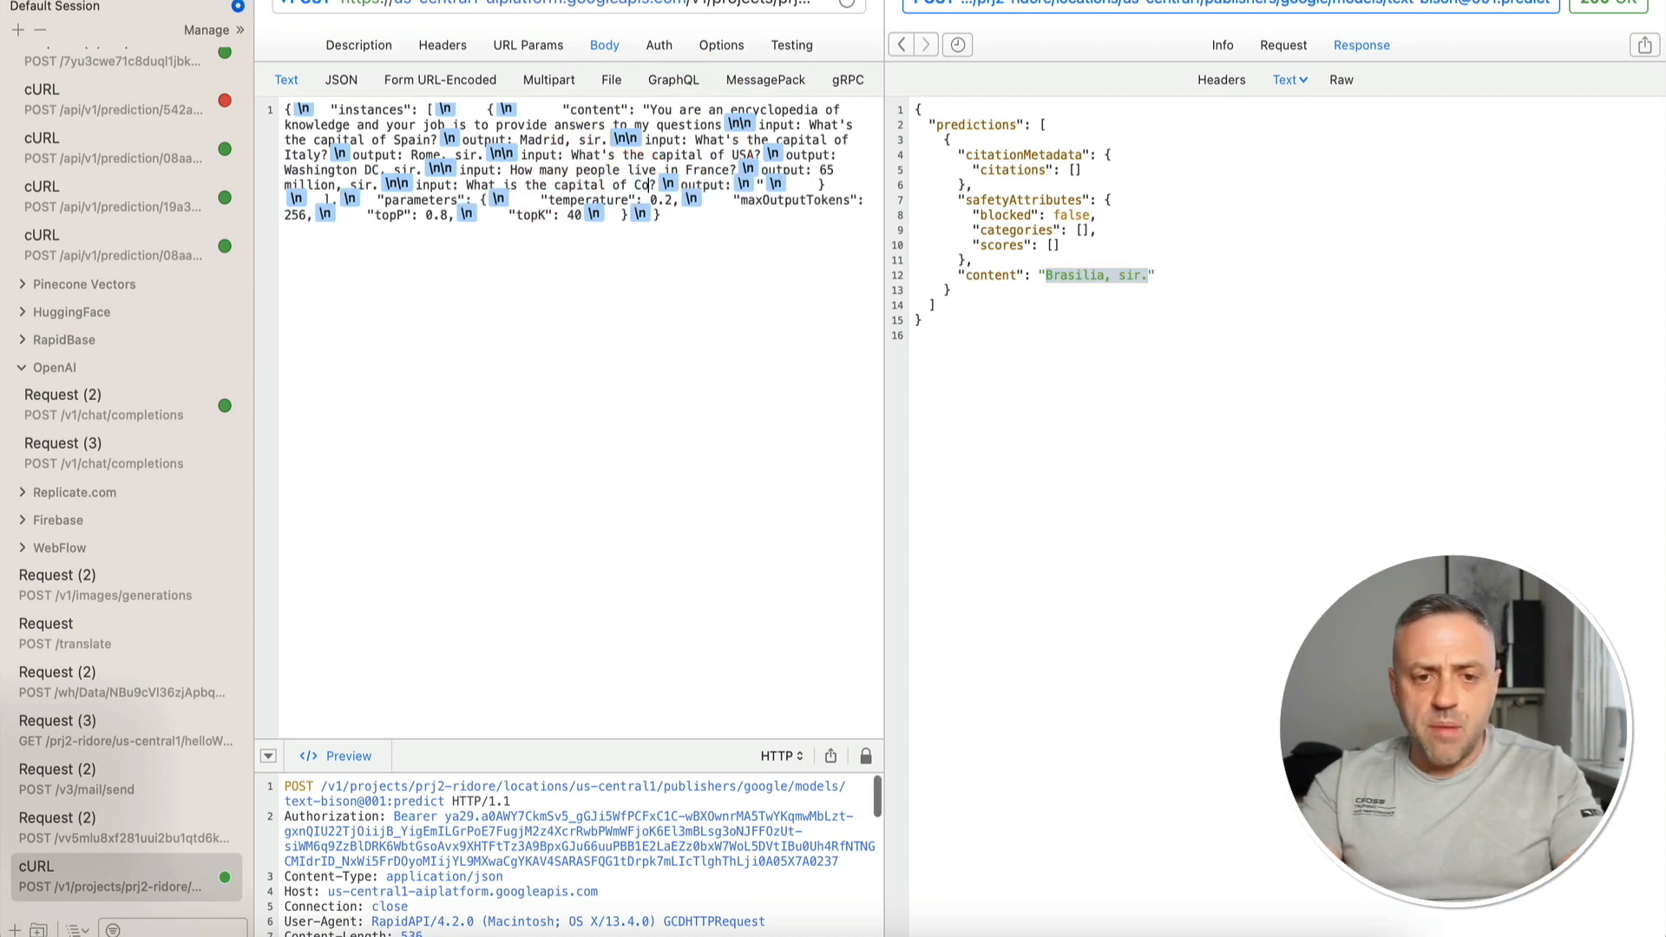
{"action": "type", "text": "Colombia"}
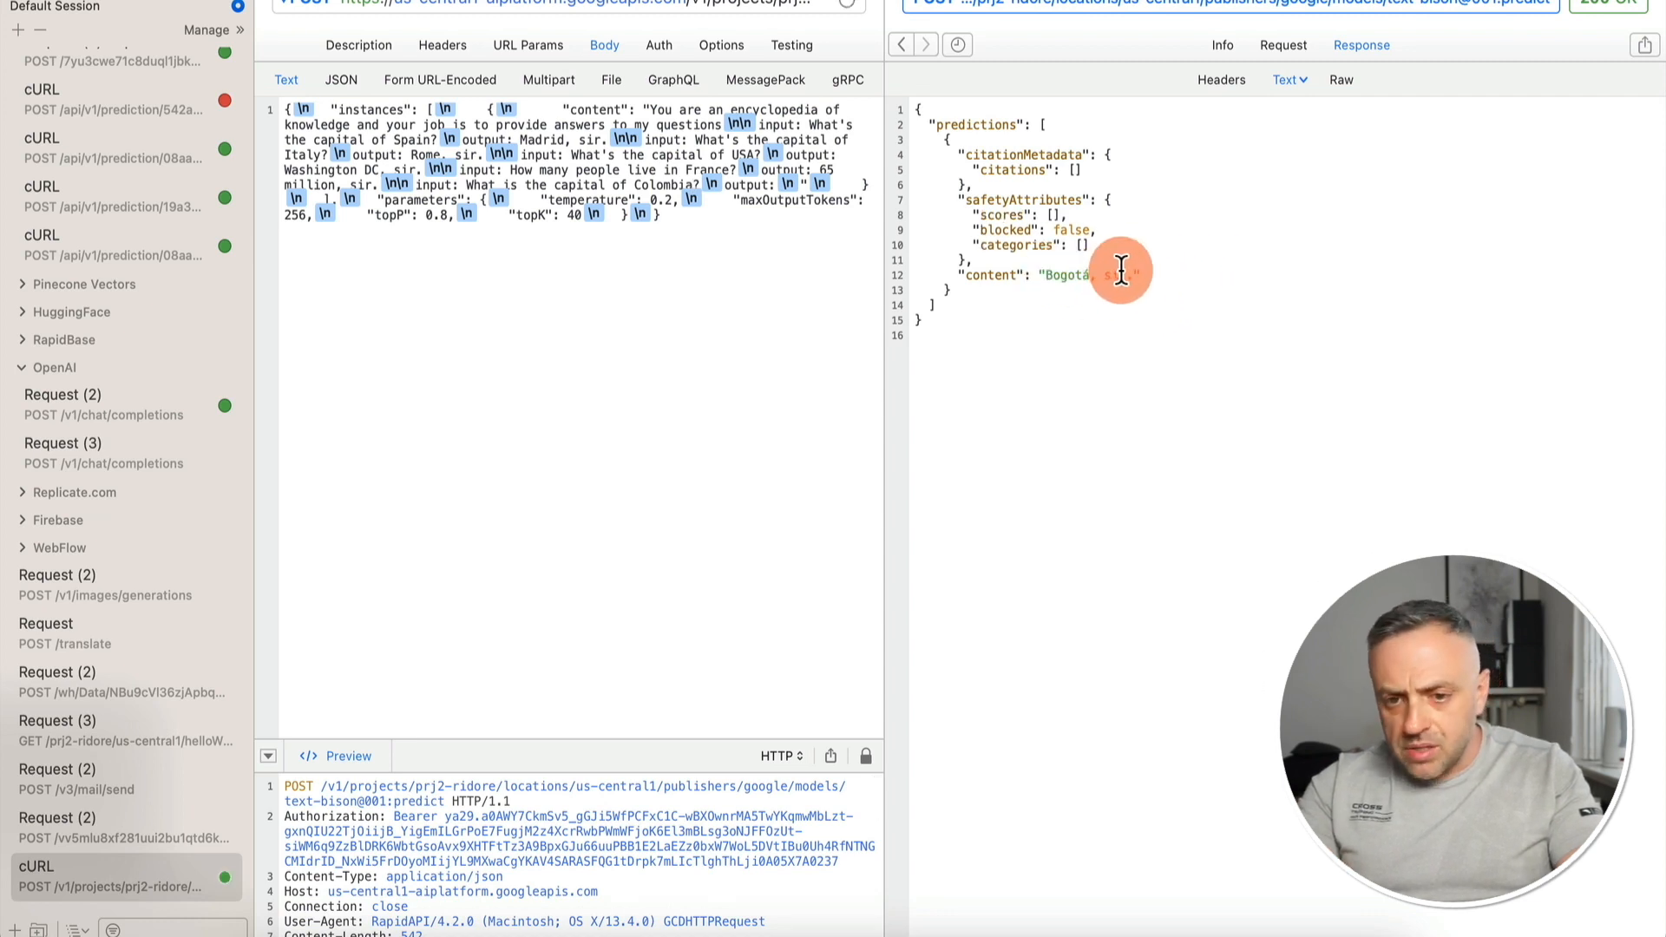
{"action": "left_click_drag", "start_coordinate": [1046, 275], "coordinate": [1133, 273]}
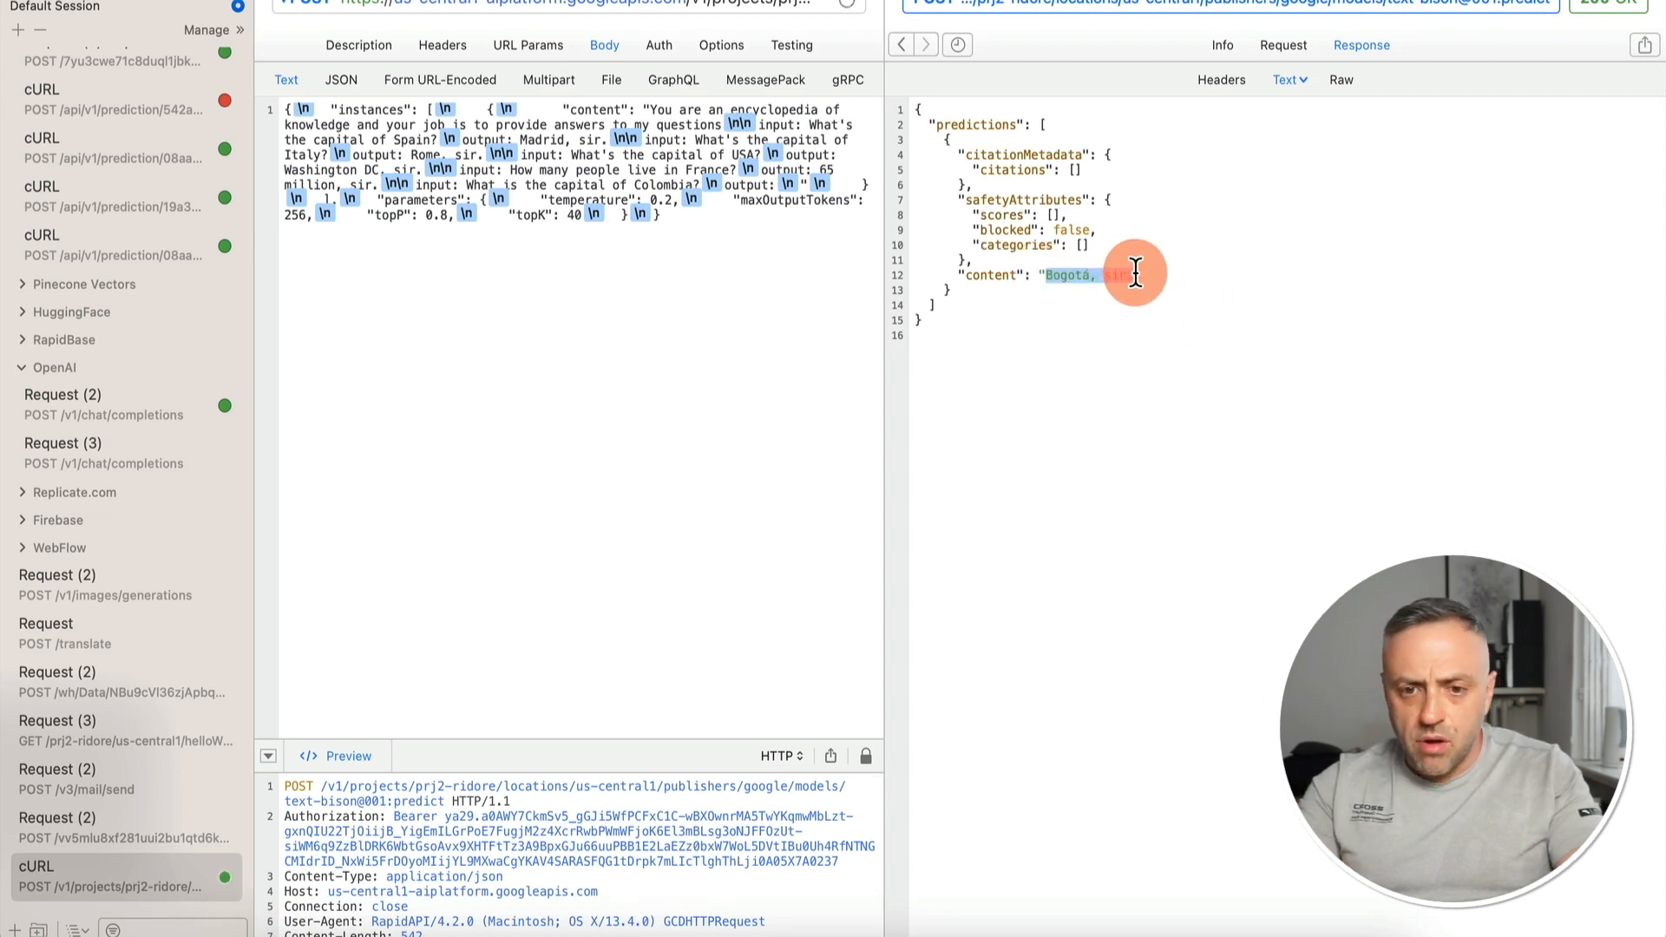
{"action": "left_click", "coordinate": [1134, 273]}
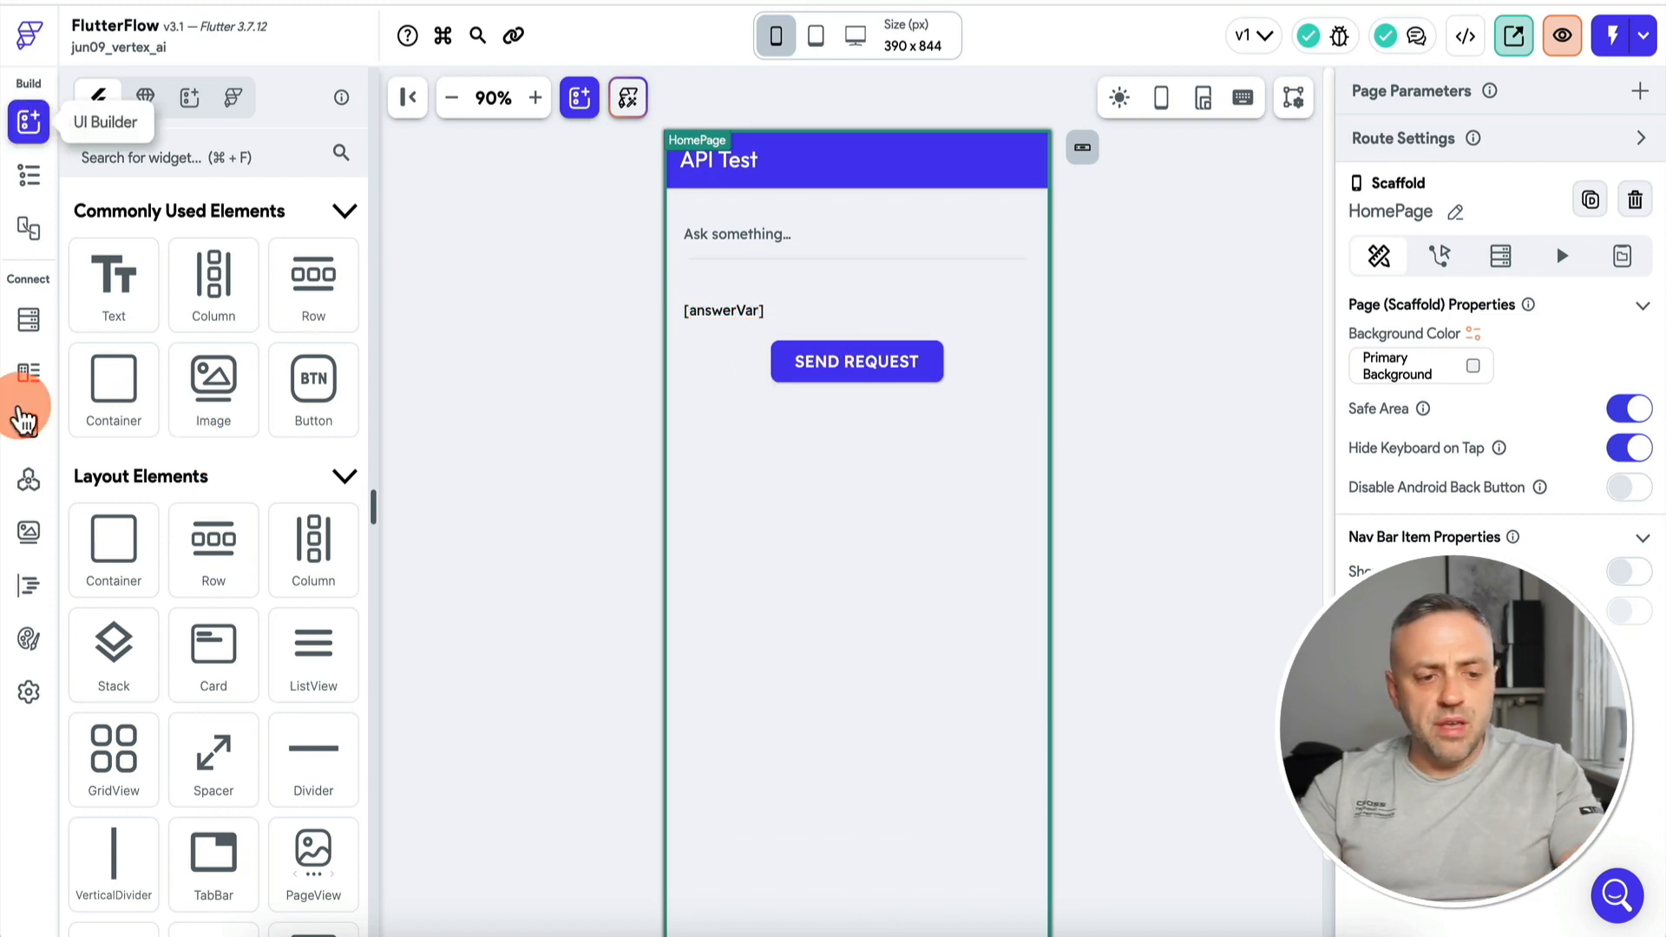
Switch to FlutterFlow, open the API call definition and set its API URL to the text-bison@001:predict URL copied from RapidAPI
{"action": "left_click", "coordinate": [31, 479]}
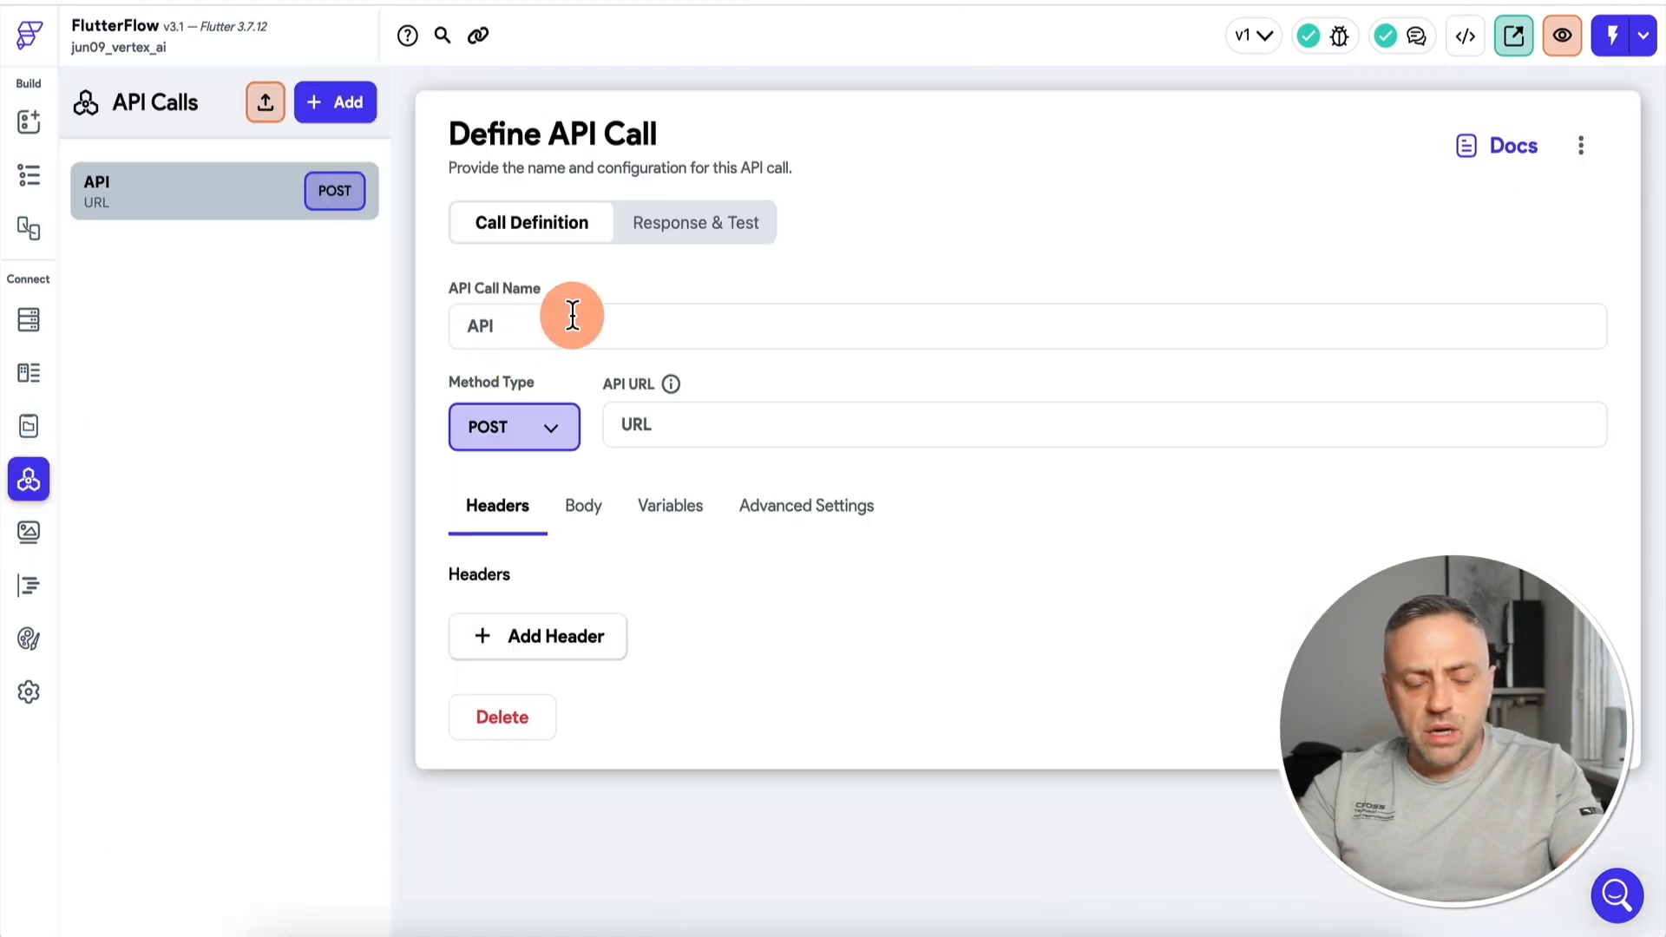
{"action": "left_click_drag", "start_coordinate": [477, 324], "coordinate": [511, 324]}
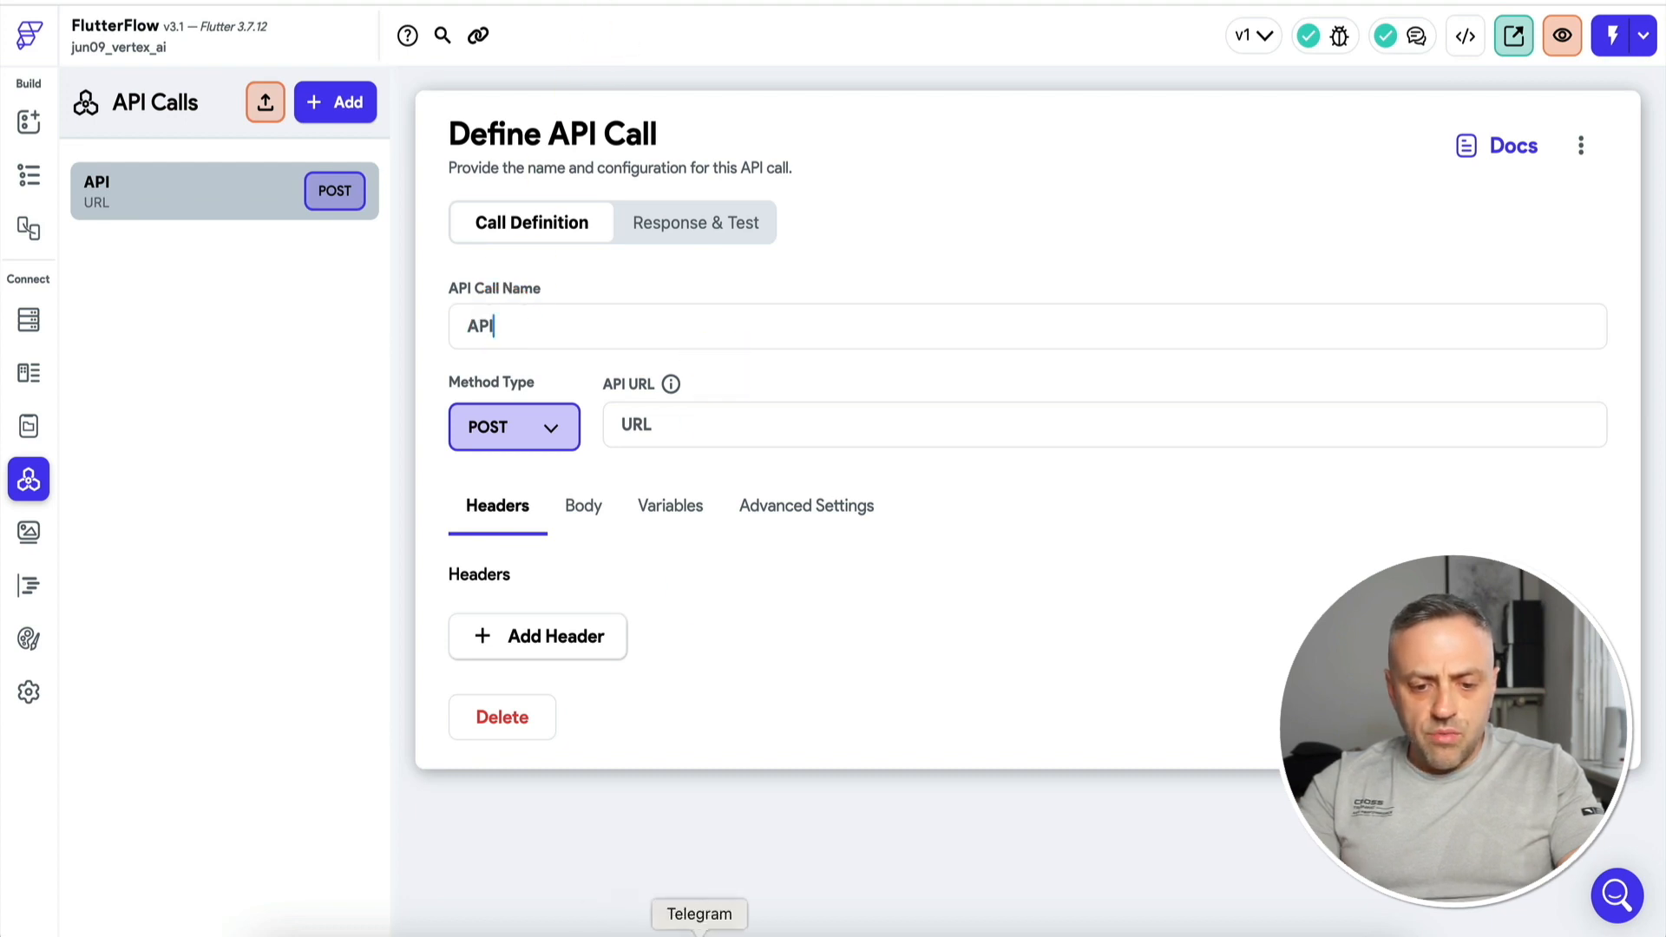
{"action": "left_click", "coordinate": [775, 927]}
{"action": "triple_click", "coordinate": [603, 8]}
{"action": "key", "text": "ctrl+c"}
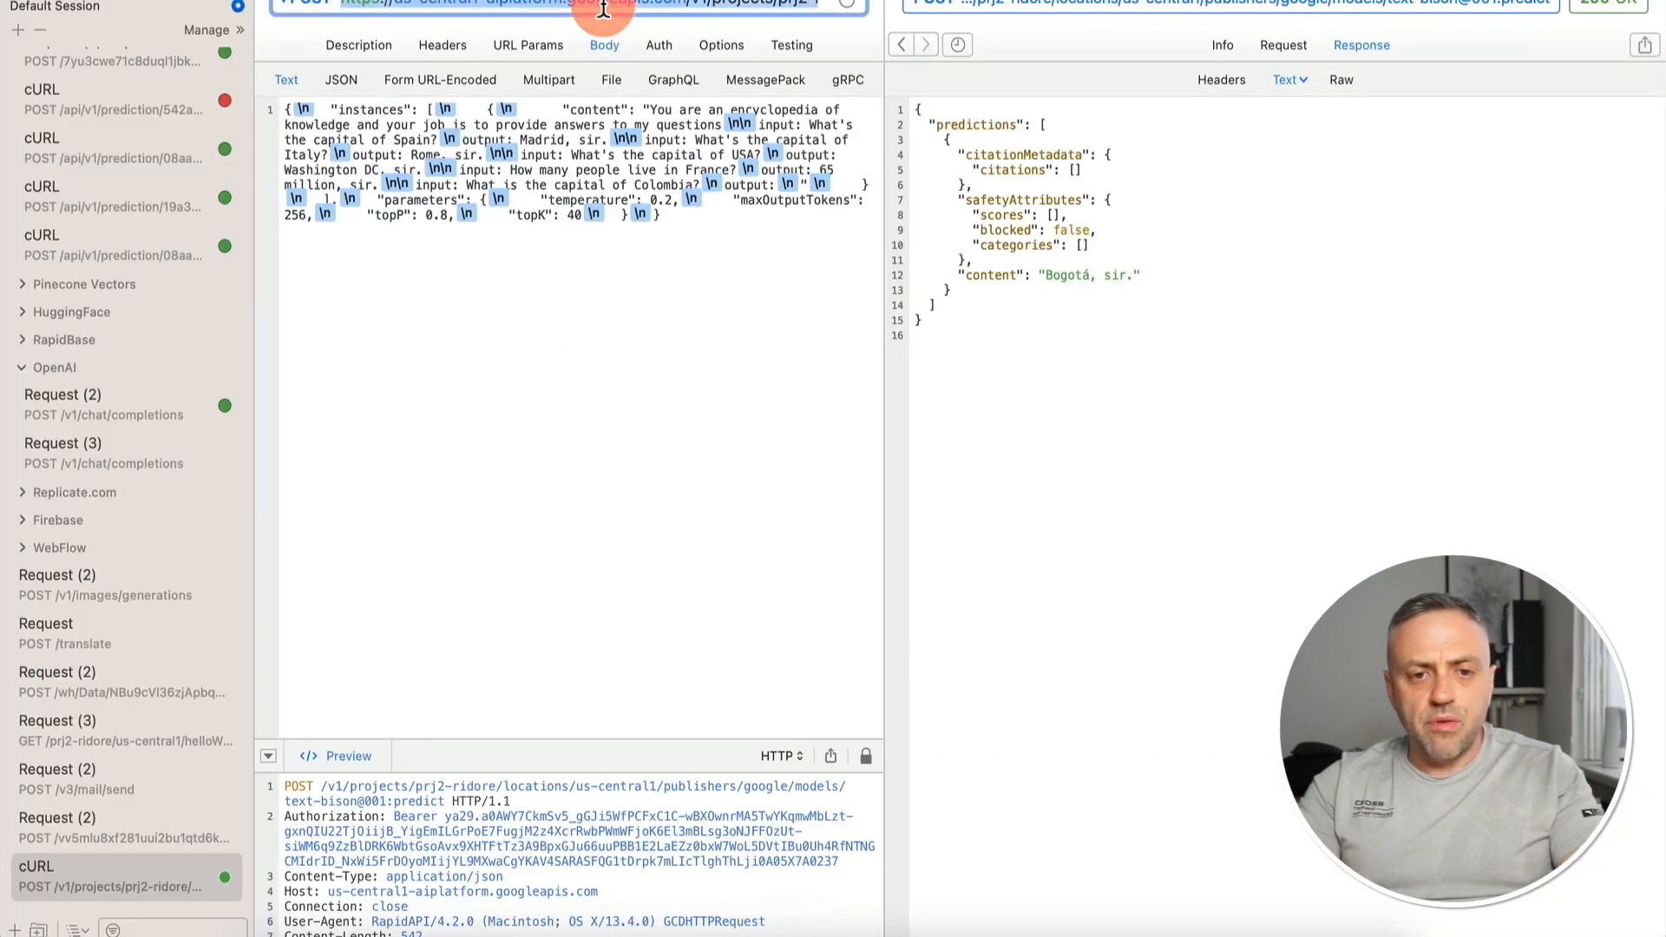
{"action": "key", "text": "super+Tab"}
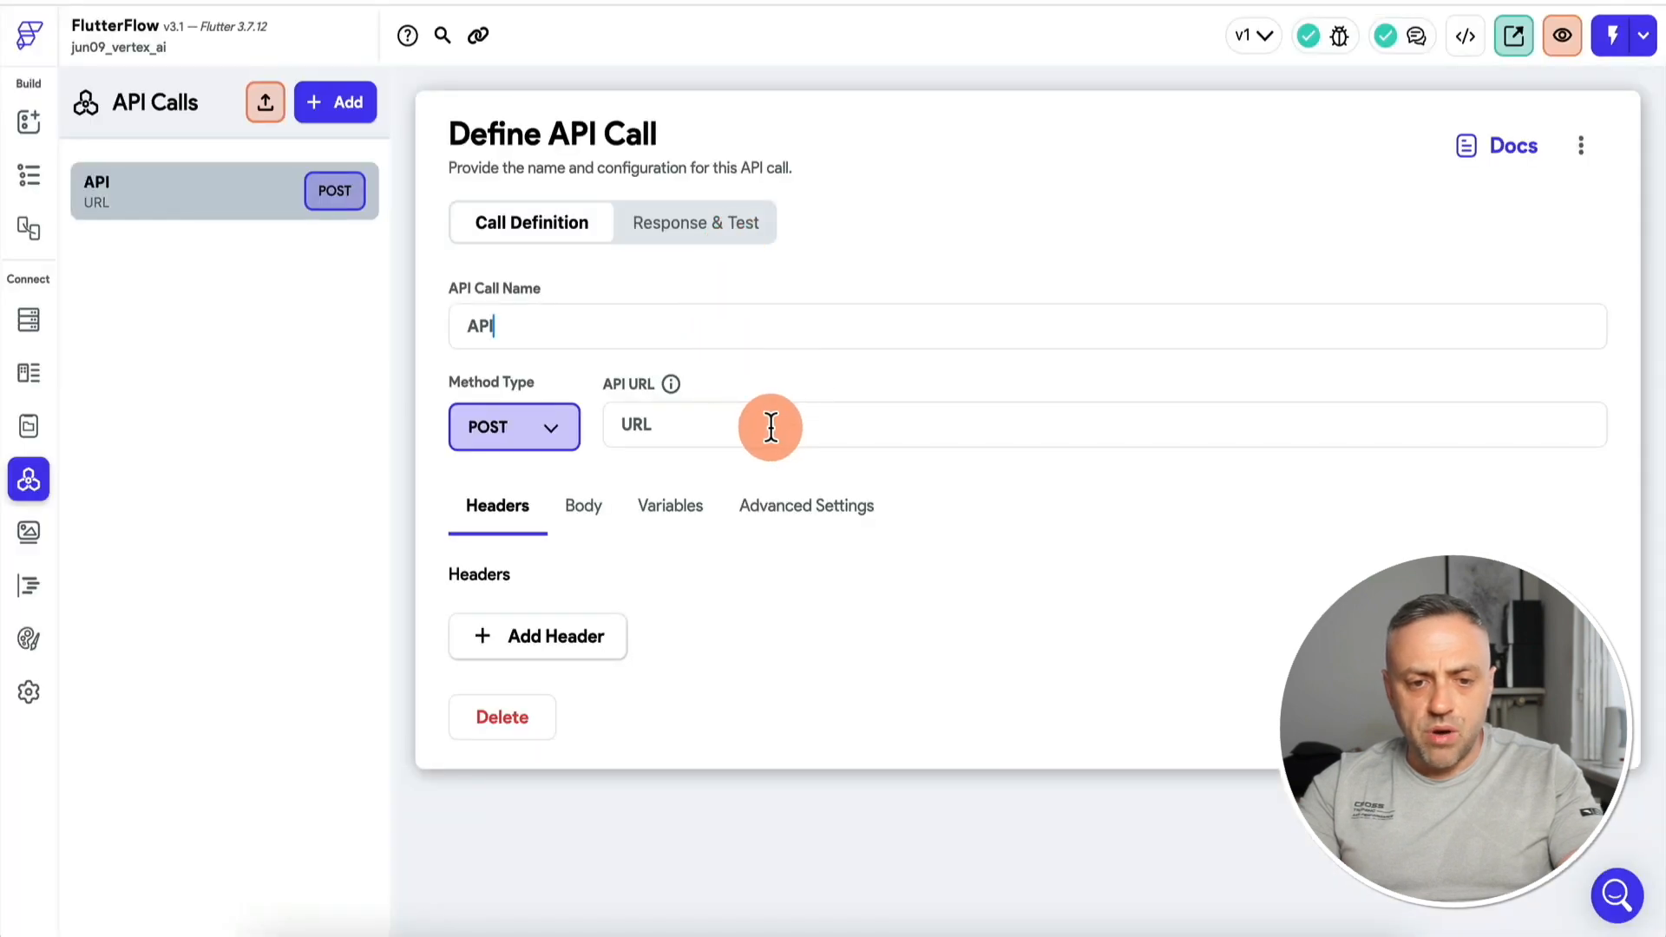
{"action": "key", "text": "ctrl+v"}
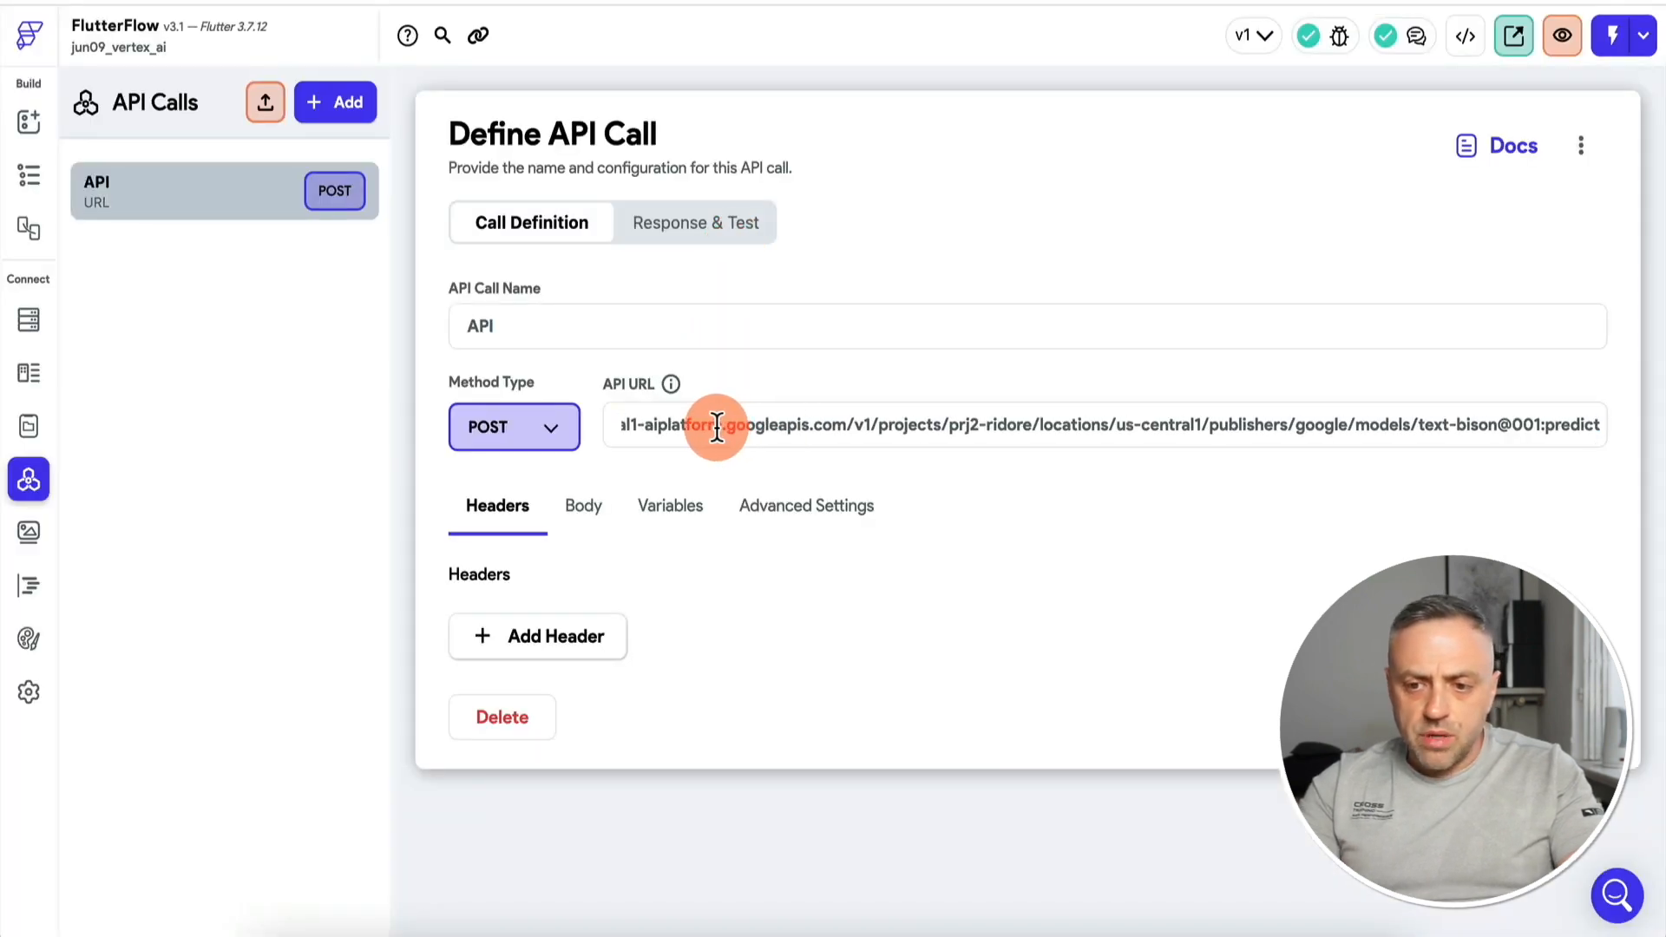
{"action": "key", "text": "Home"}
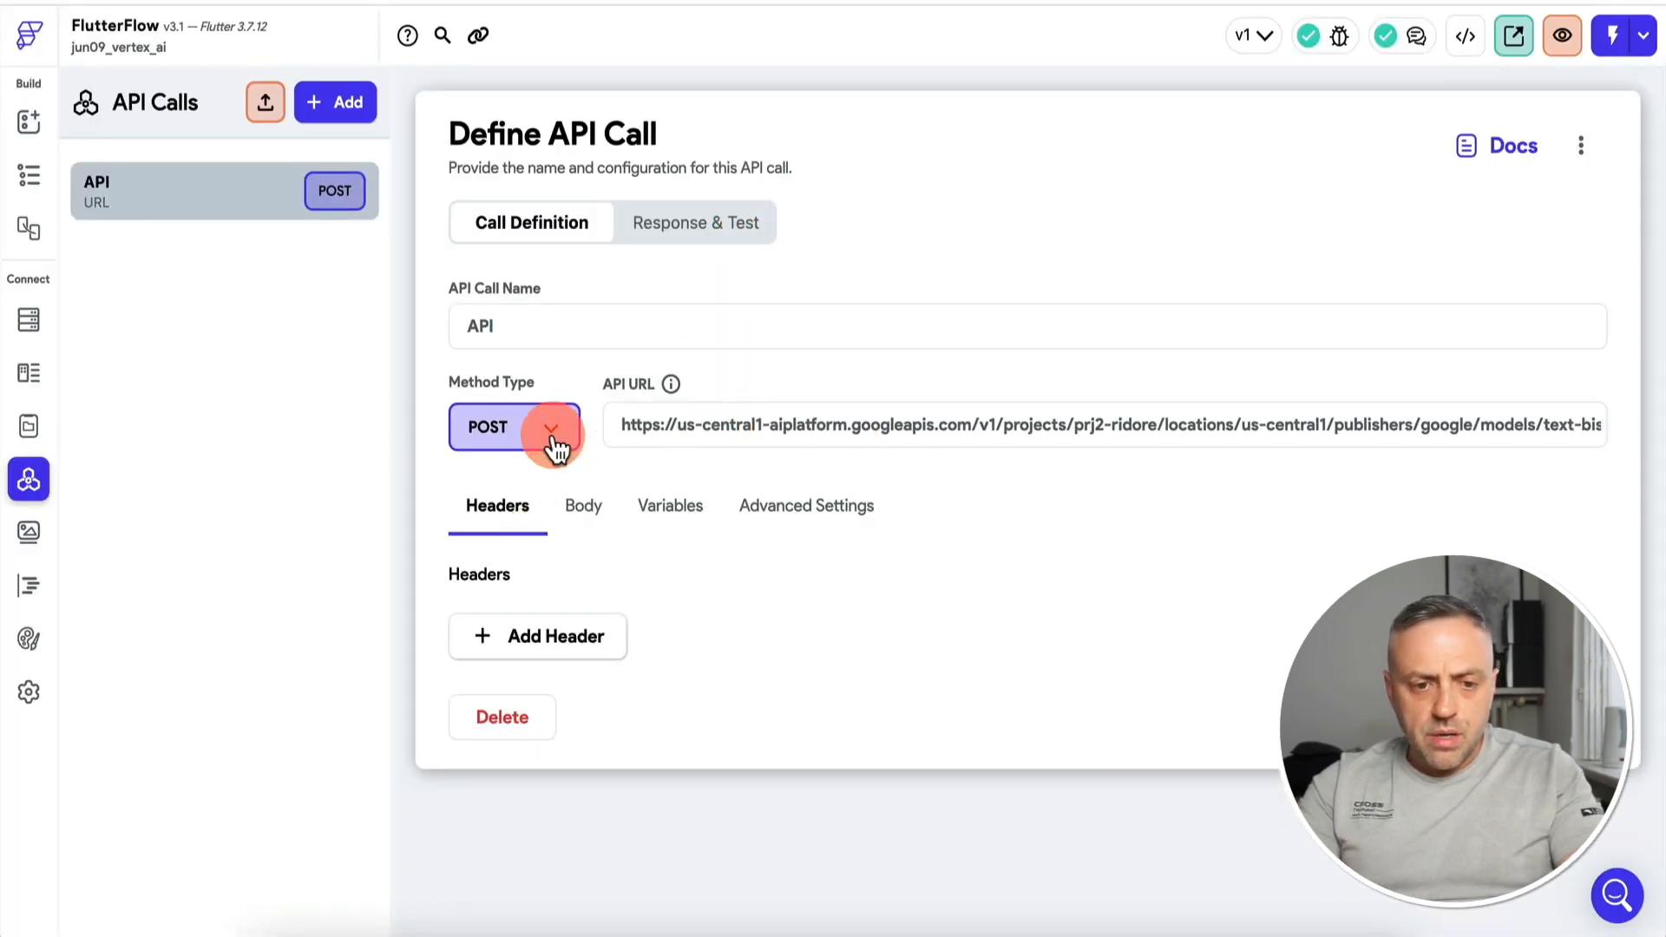
Set the API call's body type to Text and paste in the JSON request body with the instances and parameters
{"action": "left_click", "coordinate": [583, 505]}
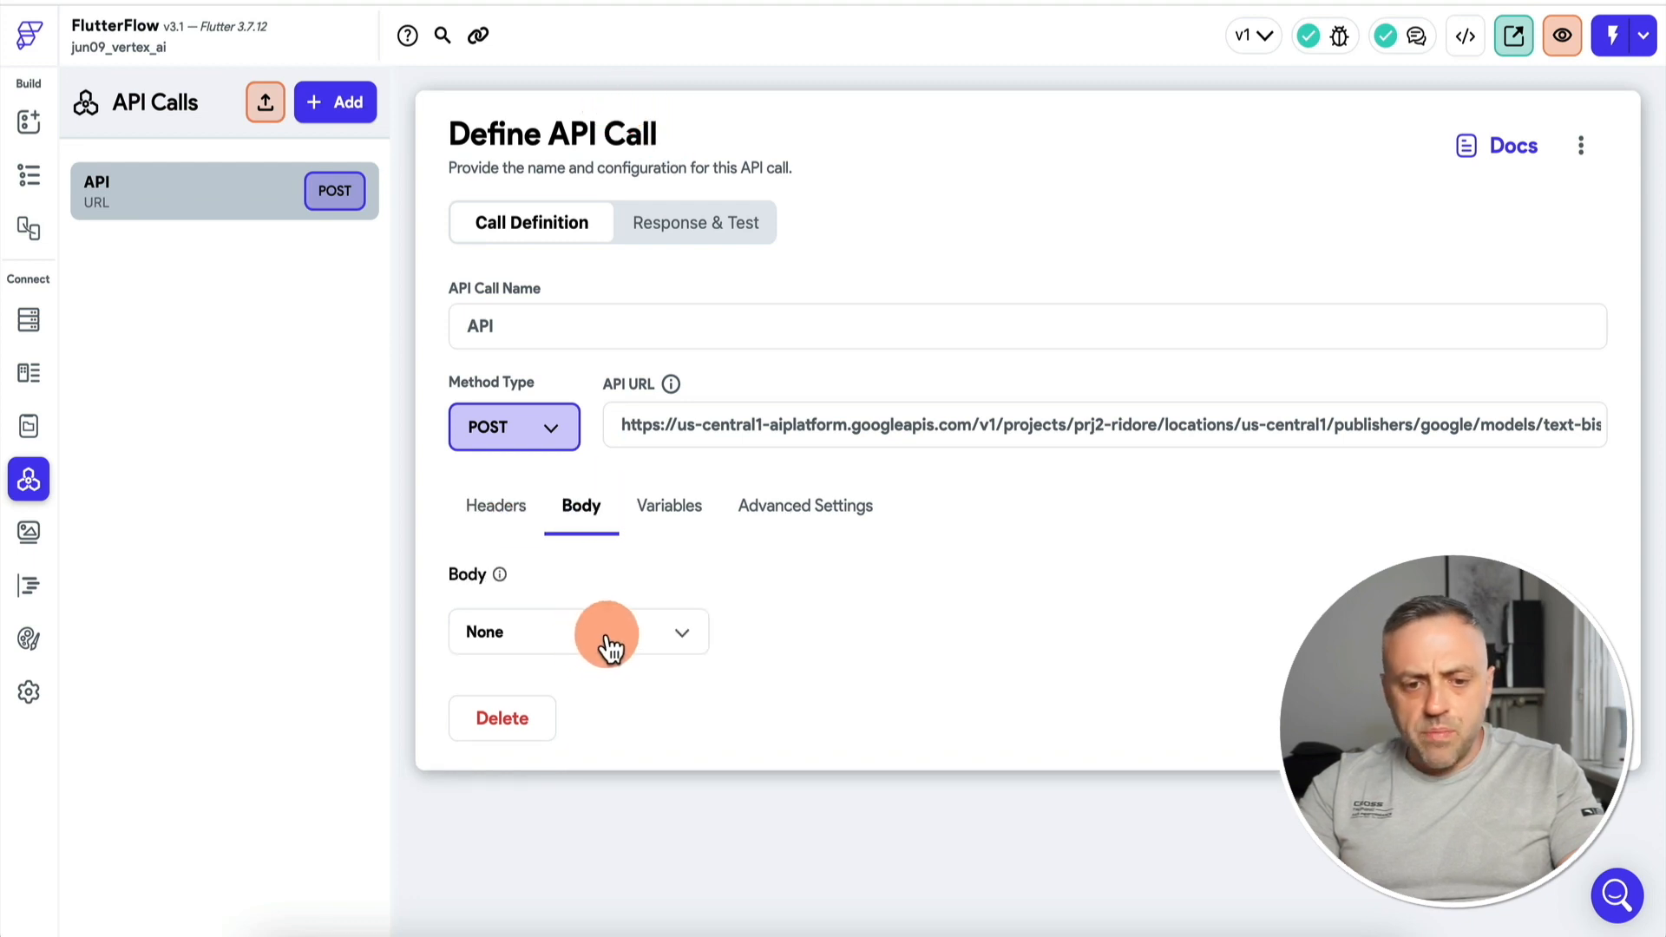
{"action": "left_click", "coordinate": [606, 640]}
{"action": "left_click", "coordinate": [538, 745]}
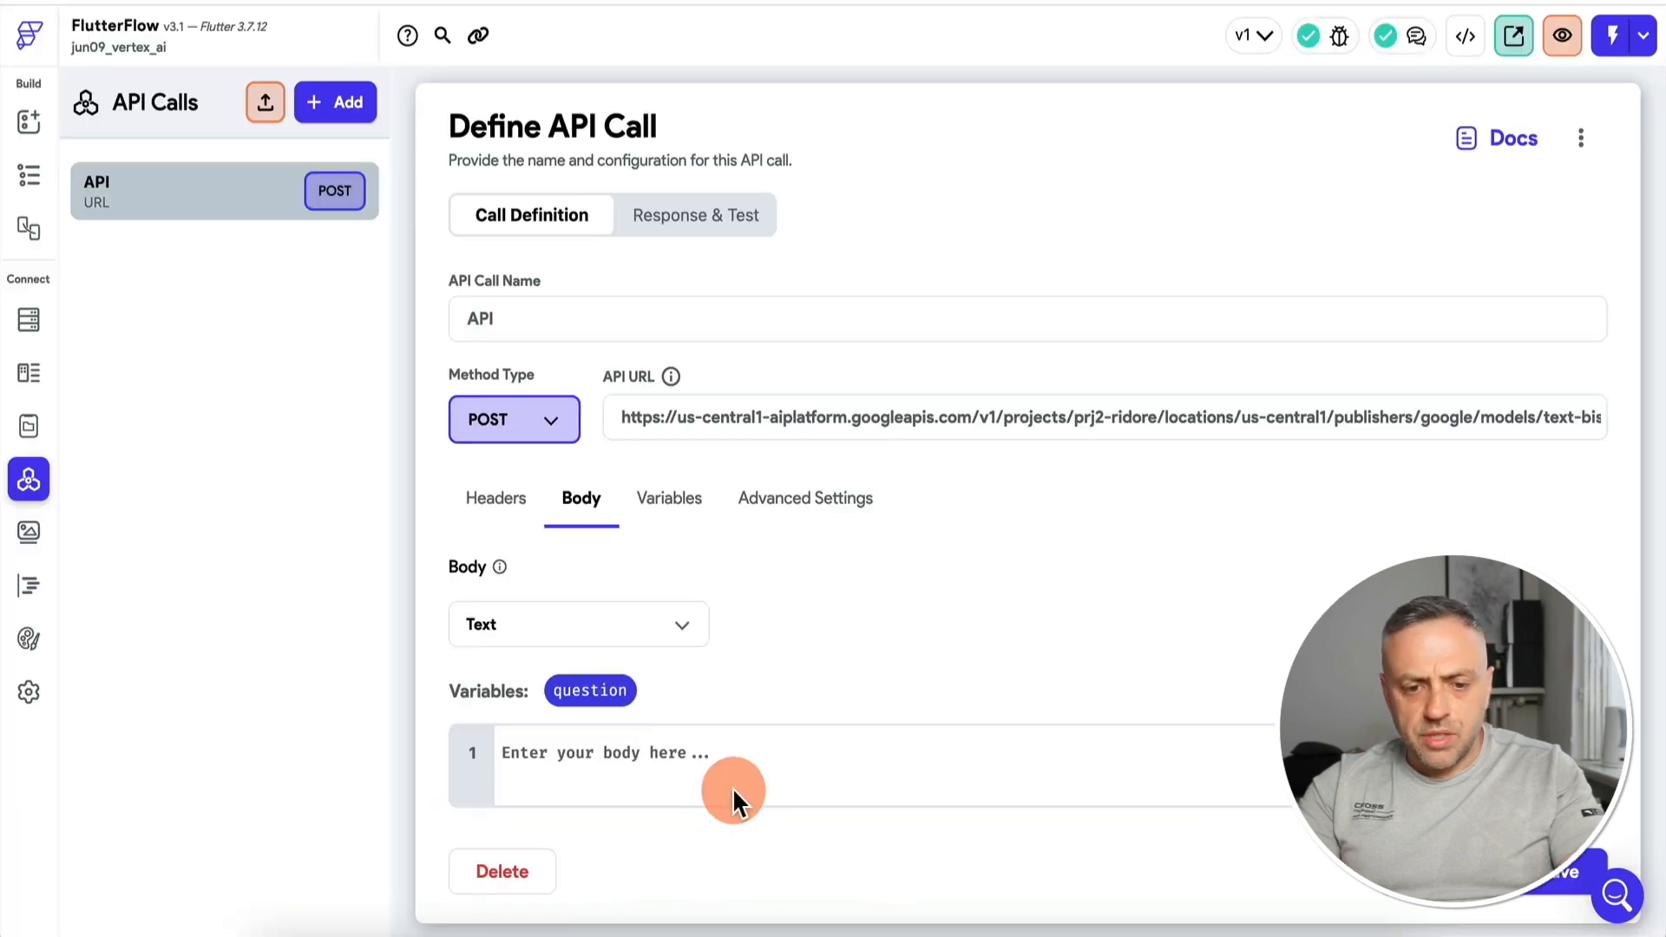
{"action": "left_click", "coordinate": [736, 800]}
{"action": "type", "text": "{   \"instances\": [     {       \"content\": \"You are an encyclopedia of knowledge and your job is to provide answers to my questions  input: What's the capital of Spain? output: Madrid, sir.  input: What's the capital of Italy? output: Rome, sir.  input: What's the capital of USA? output: Washington DC, sir.  input: How many people live in France? output: 65 million, sir.  input: What is the capital of Colombia? output: \"     }   ],   \"parameters\": {     \"temperature\": 0.2,     \"maxOutputTokens\": 256,     \"topP\": 0.8,     \"topK\": 40   } }"}
{"action": "scroll", "coordinate": [792, 756], "scroll_direction": "down", "scroll_amount": 1}
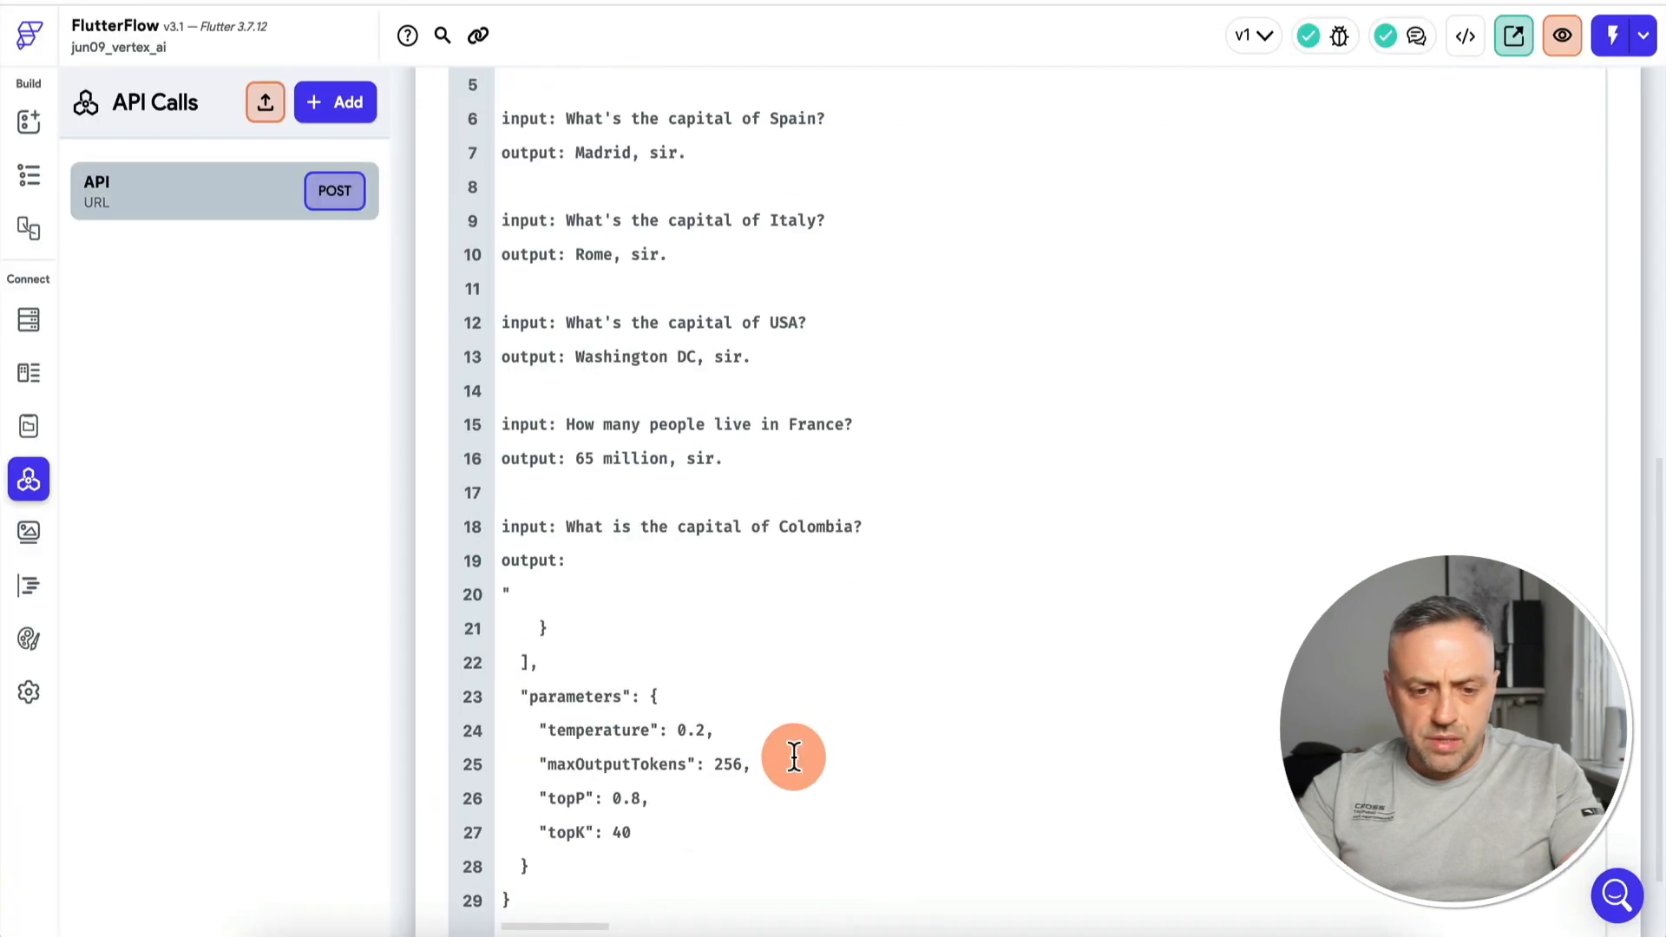
Add a variable named question with type String to the API call
{"action": "scroll", "coordinate": [794, 758], "scroll_direction": "up", "scroll_amount": 8}
{"action": "scroll", "coordinate": [840, 569], "scroll_direction": "up", "scroll_amount": 2}
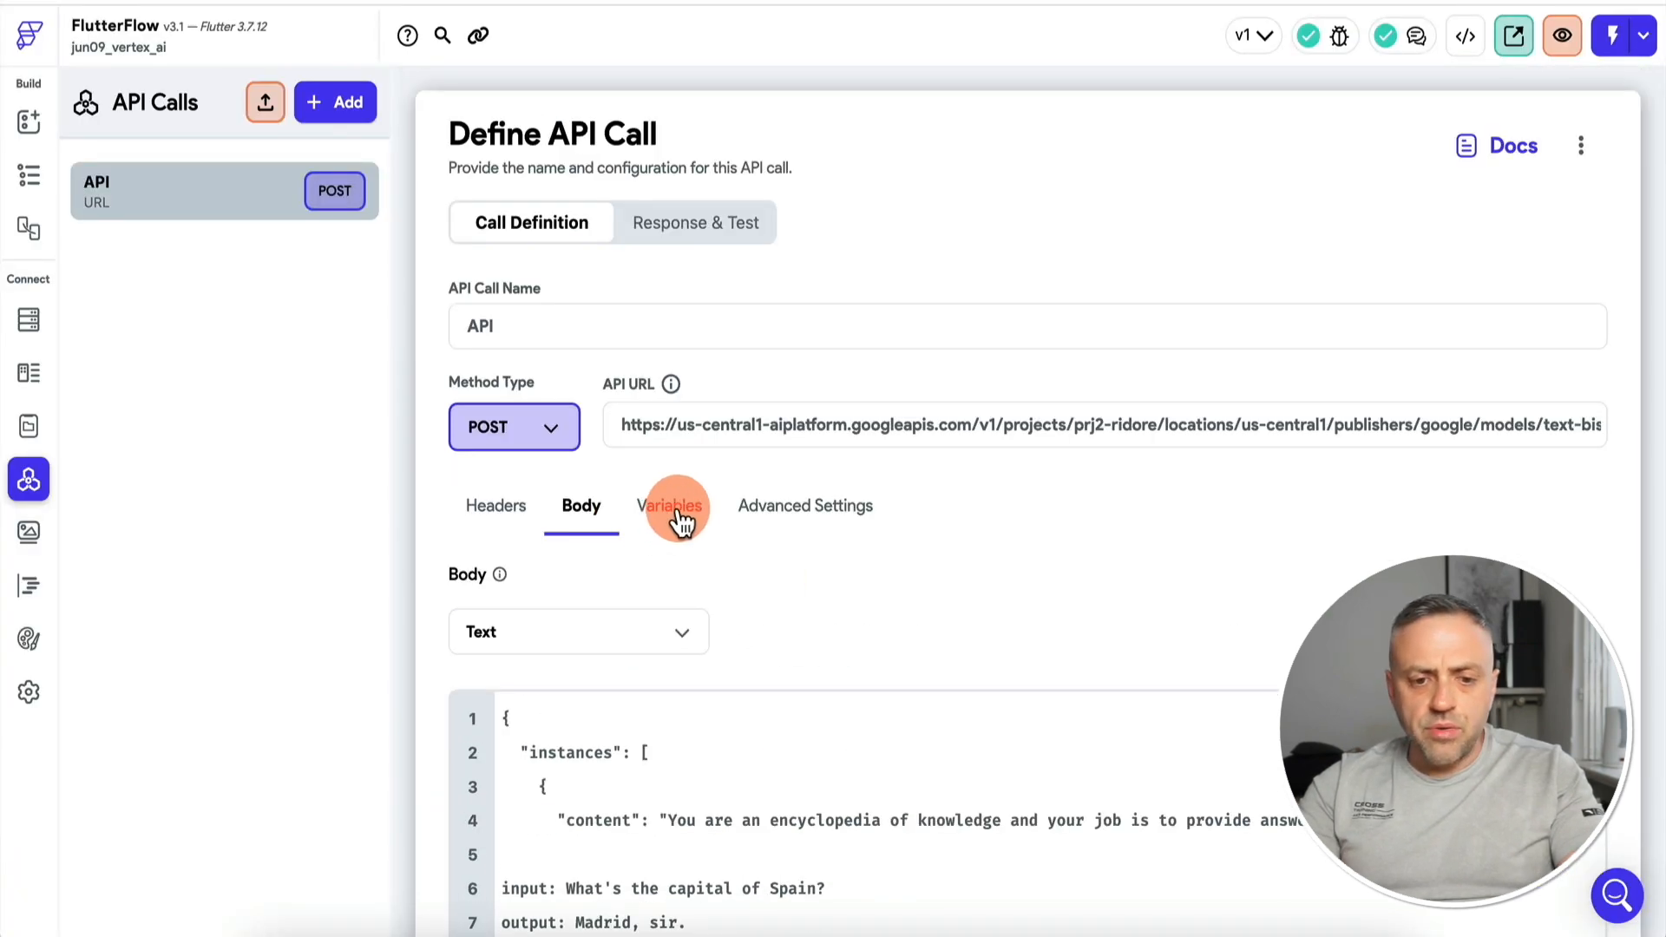
{"action": "left_click", "coordinate": [681, 523]}
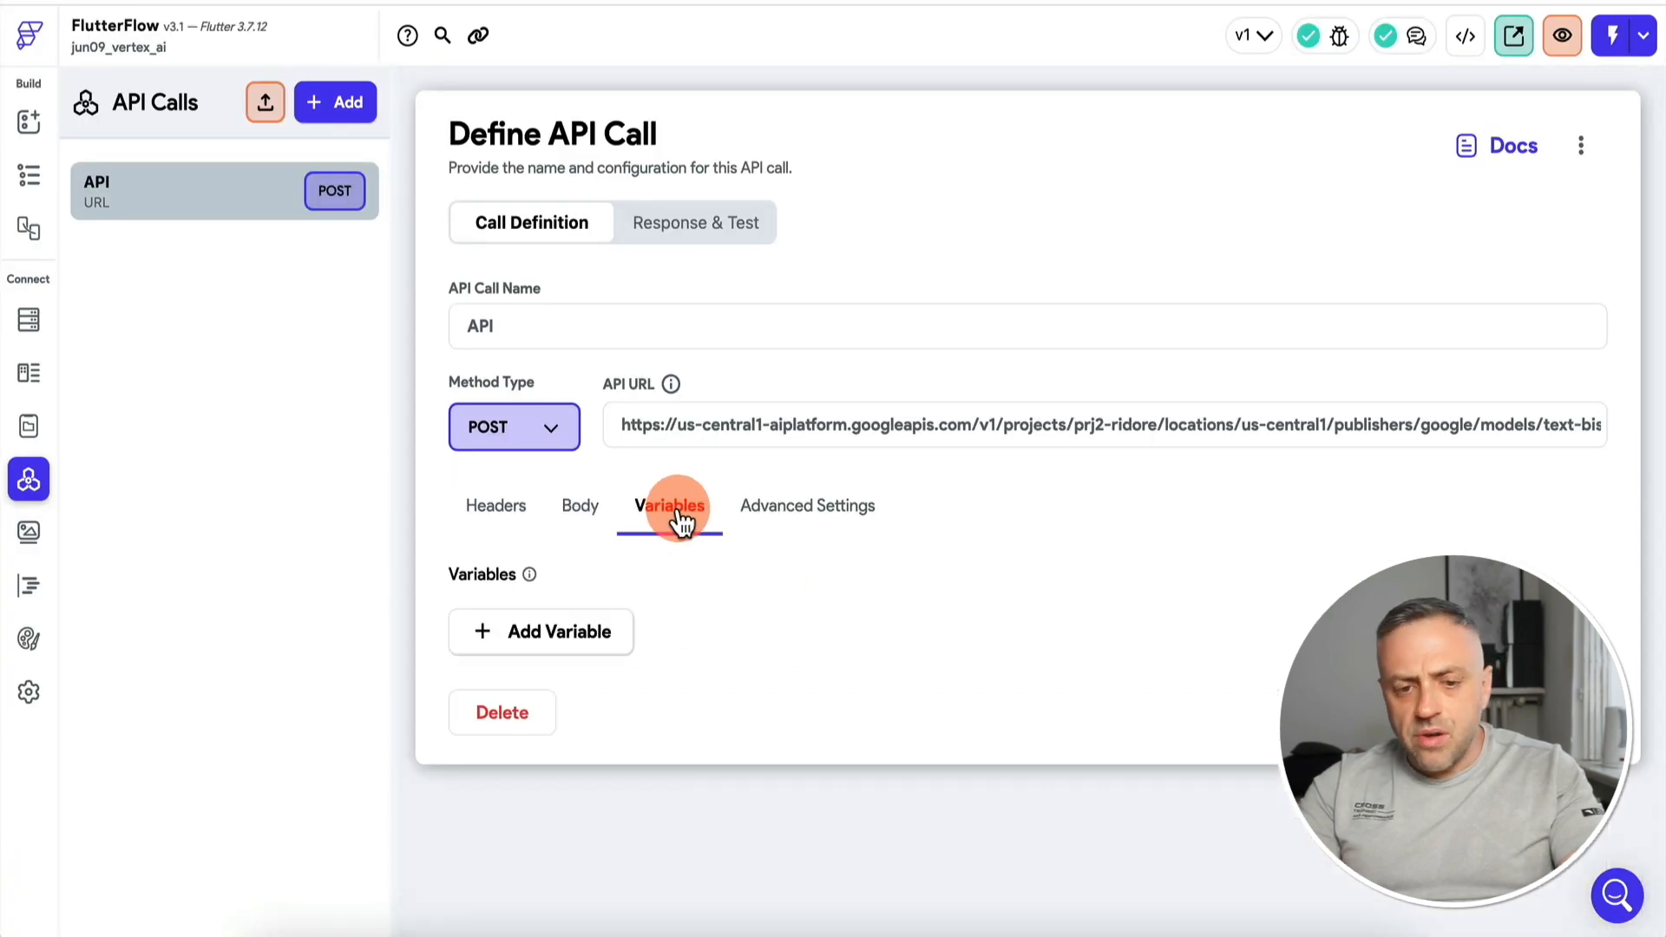
{"action": "left_click", "coordinate": [560, 633]}
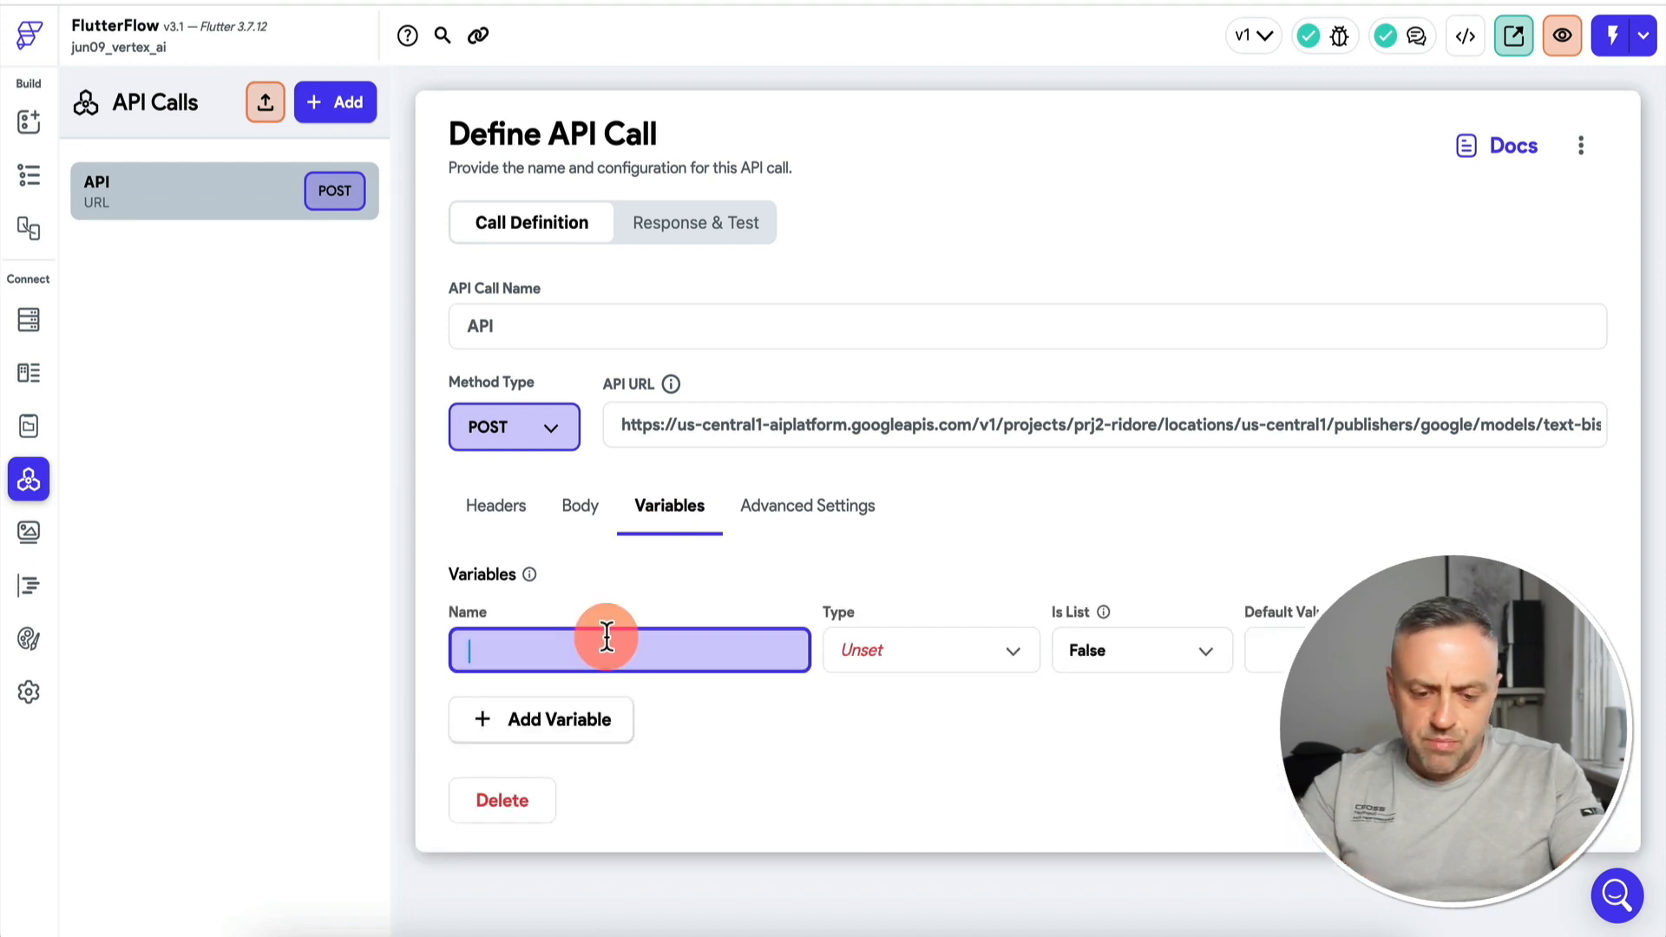
{"action": "type", "text": "question"}
{"action": "left_click", "coordinate": [939, 653]}
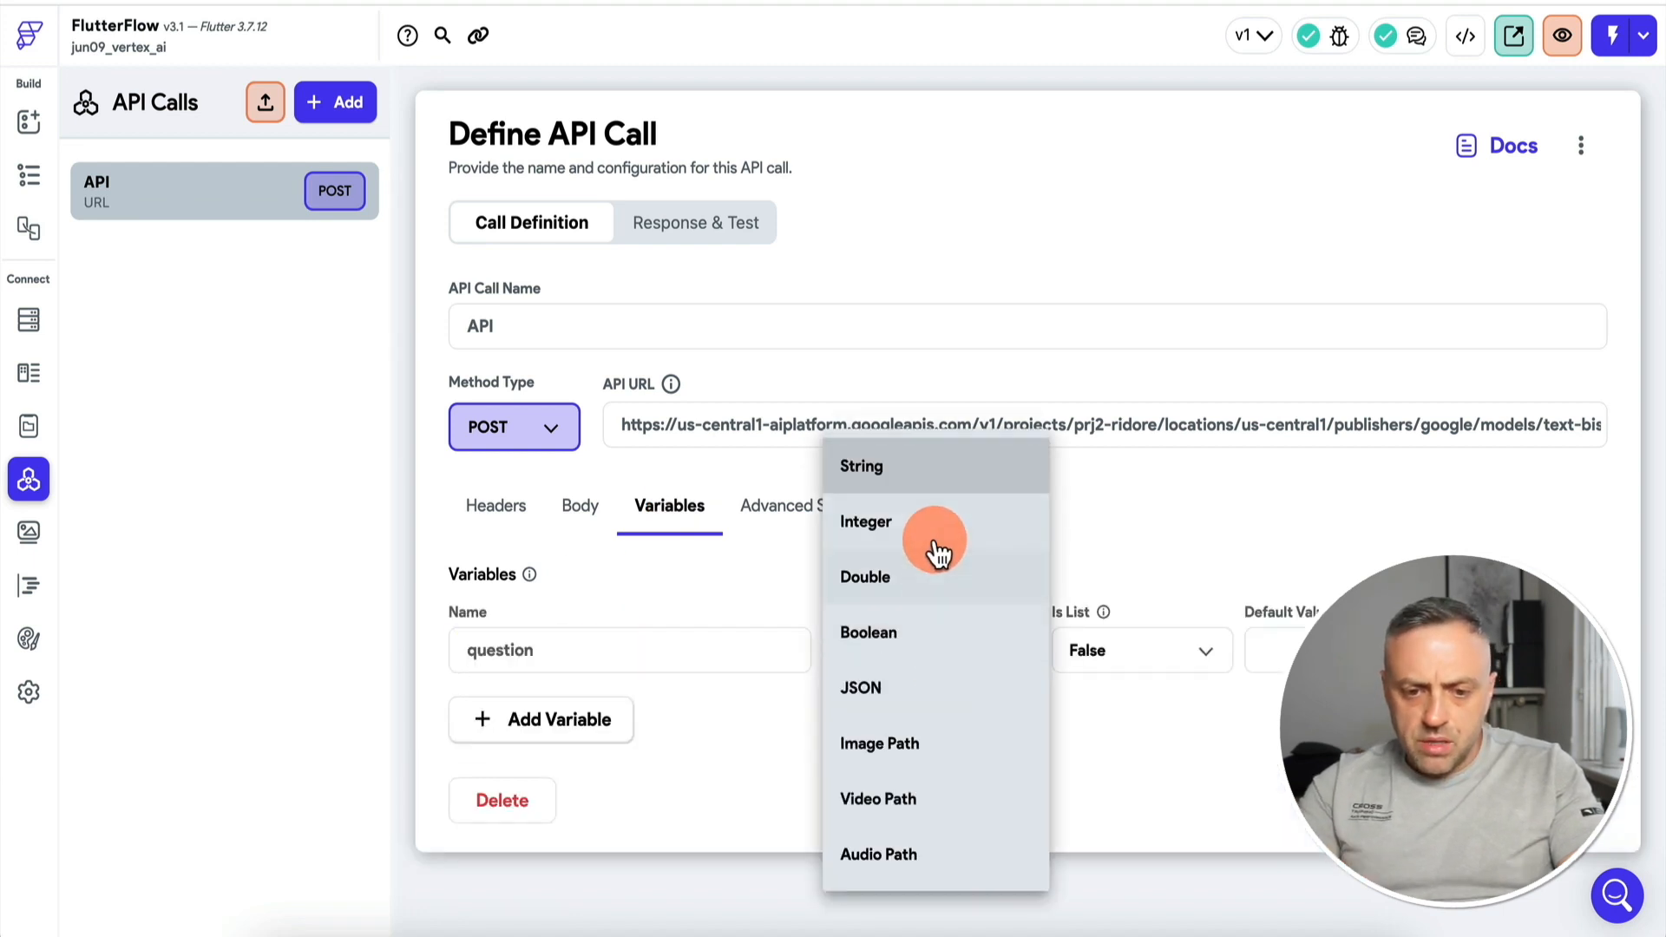
{"action": "left_click", "coordinate": [946, 467]}
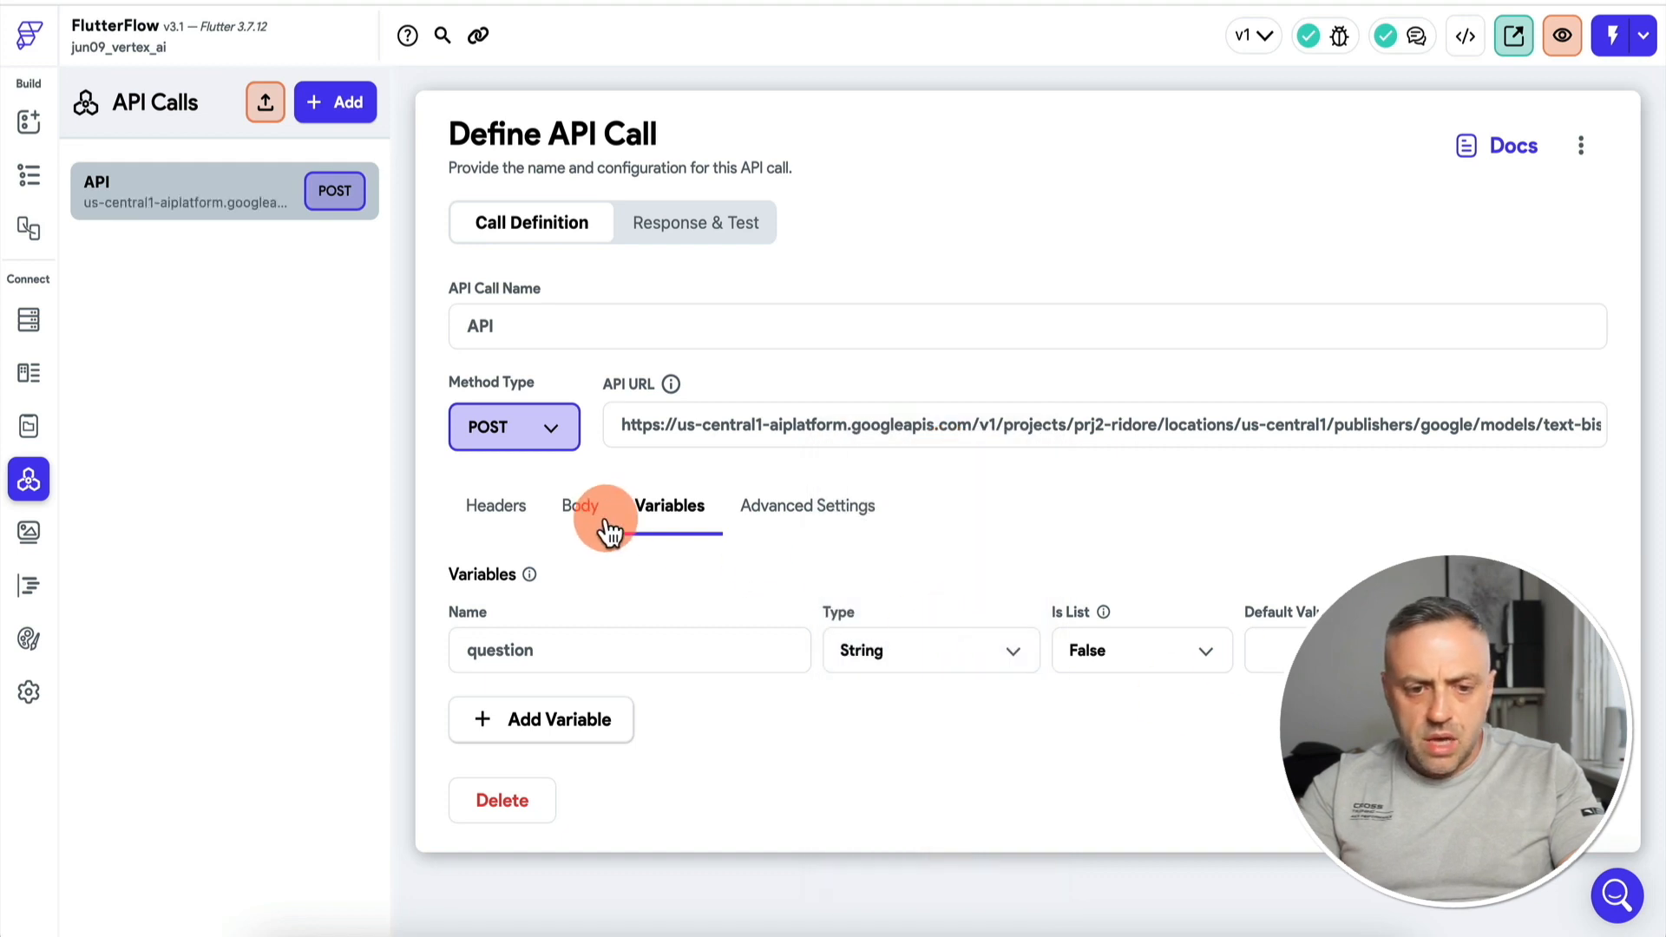
Replace the final input question "What is the capital of Colombia?" in the request body with the question variable
{"action": "left_click", "coordinate": [578, 507]}
{"action": "scroll", "coordinate": [684, 717], "scroll_direction": "down", "scroll_amount": 6}
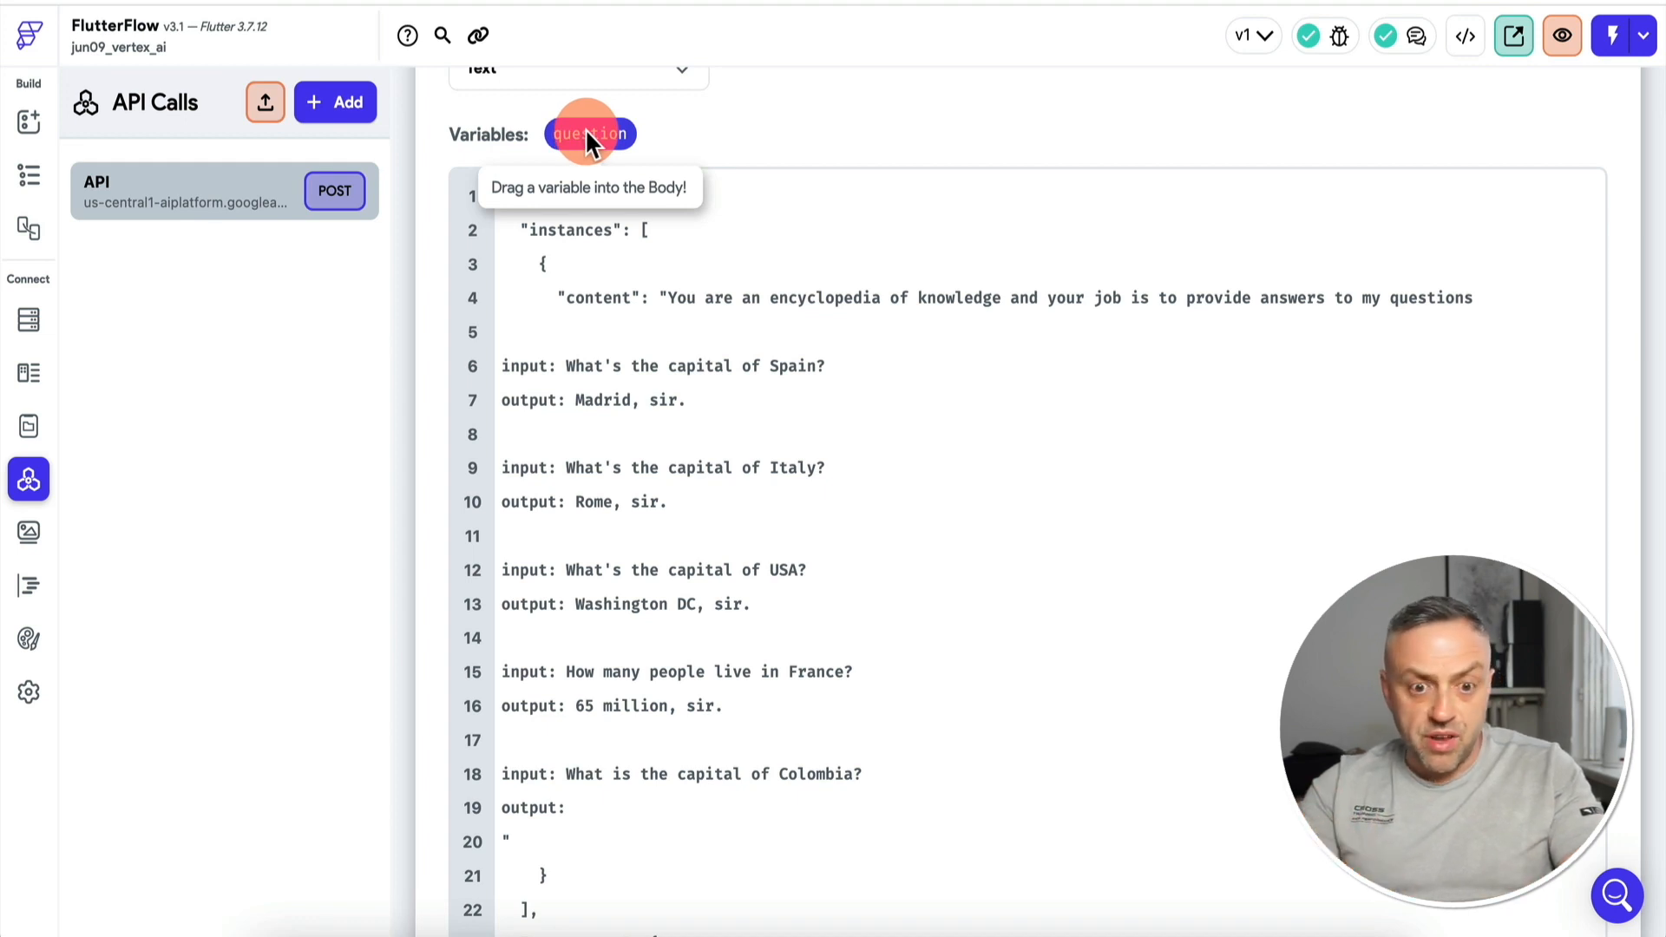
{"action": "scroll", "coordinate": [686, 475], "scroll_direction": "down", "scroll_amount": 4}
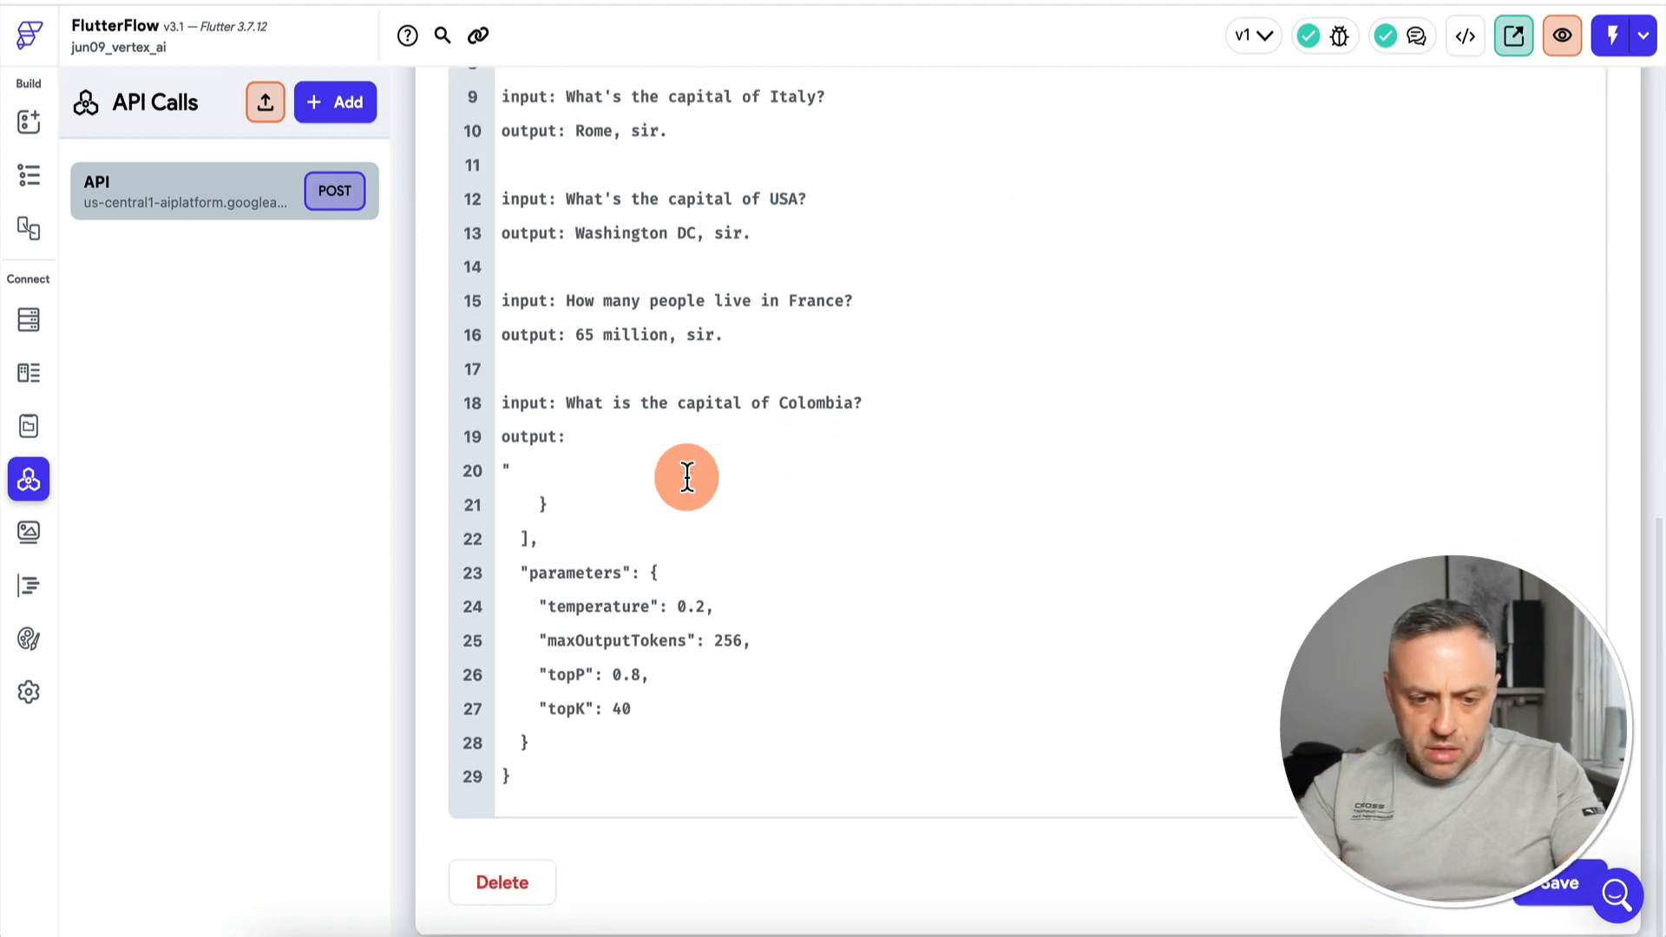
{"action": "scroll", "coordinate": [684, 520], "scroll_direction": "up", "scroll_amount": 3}
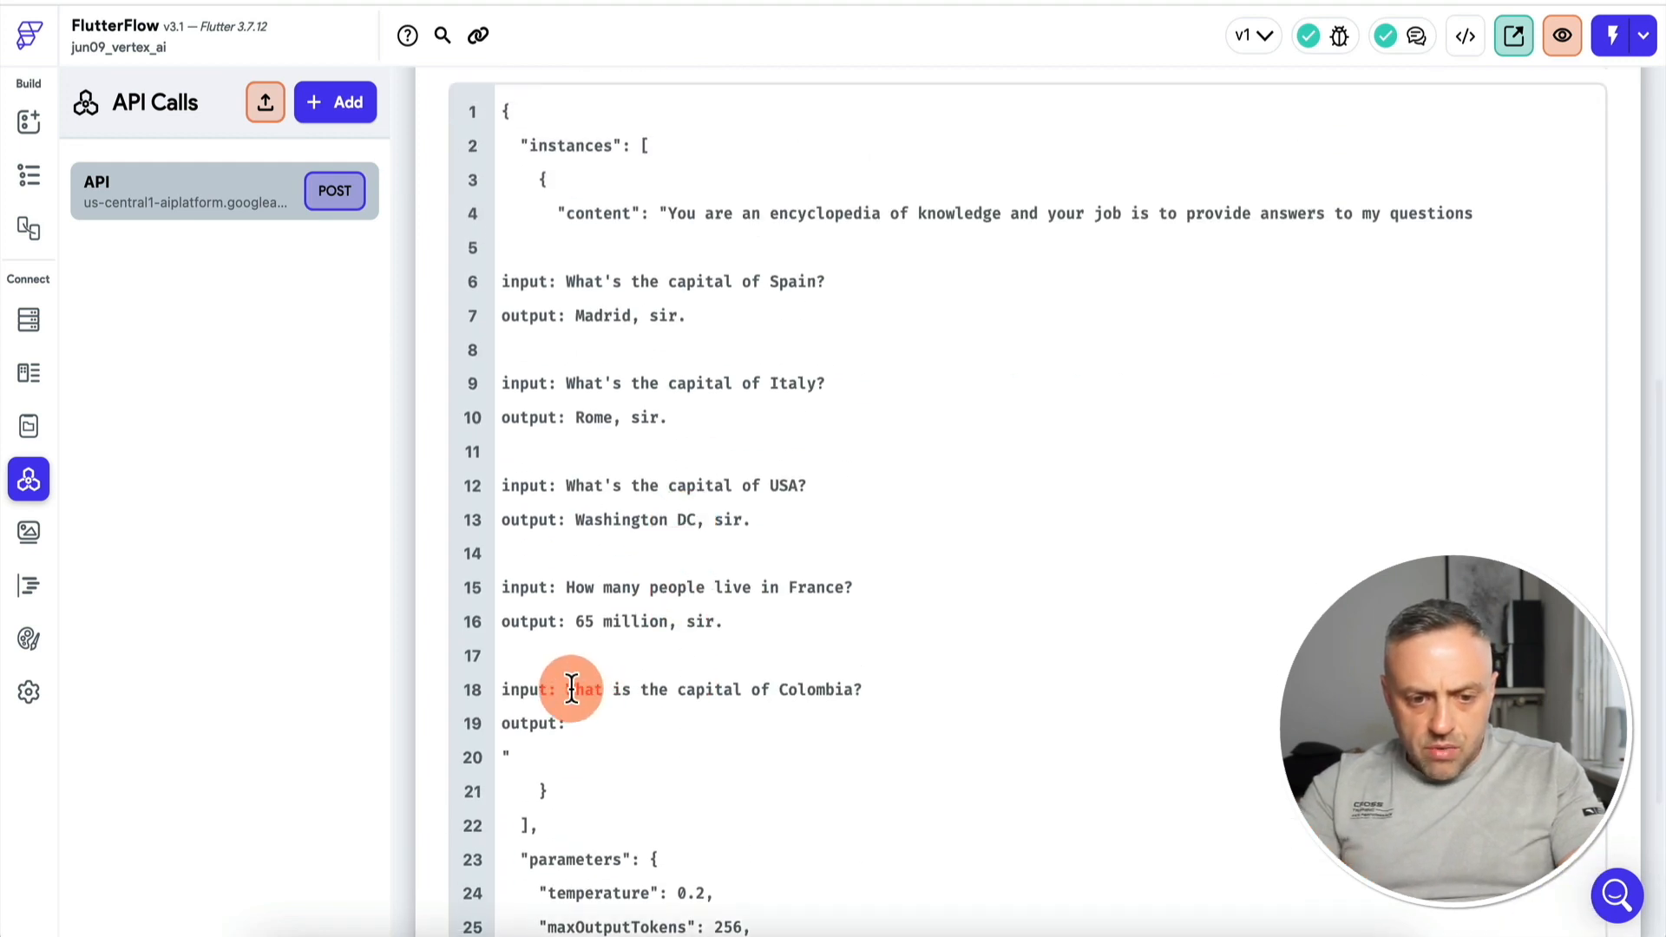
{"action": "double_click", "coordinate": [582, 690]}
{"action": "left_click_drag", "start_coordinate": [652, 689], "coordinate": [864, 692]}
{"action": "scroll", "coordinate": [861, 693], "scroll_direction": "up", "scroll_amount": 1}
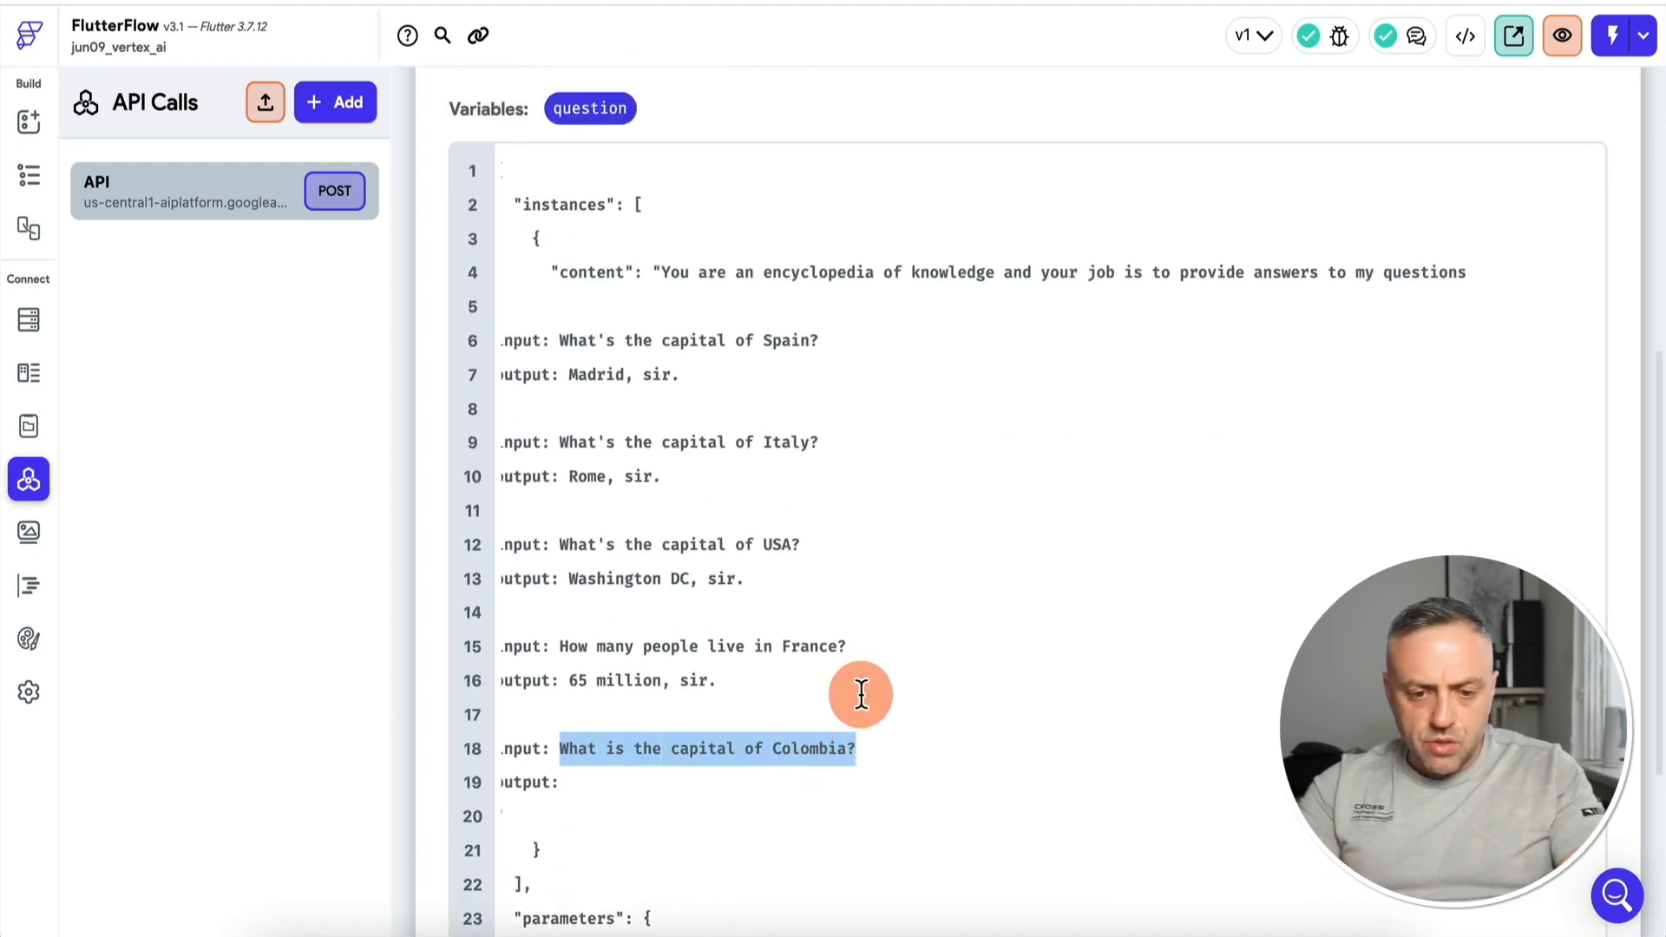
{"action": "key", "text": "BackSpace"}
{"action": "left_click_drag", "start_coordinate": [590, 165], "coordinate": [560, 796]}
{"action": "scroll", "coordinate": [654, 575], "scroll_direction": "down", "scroll_amount": 3}
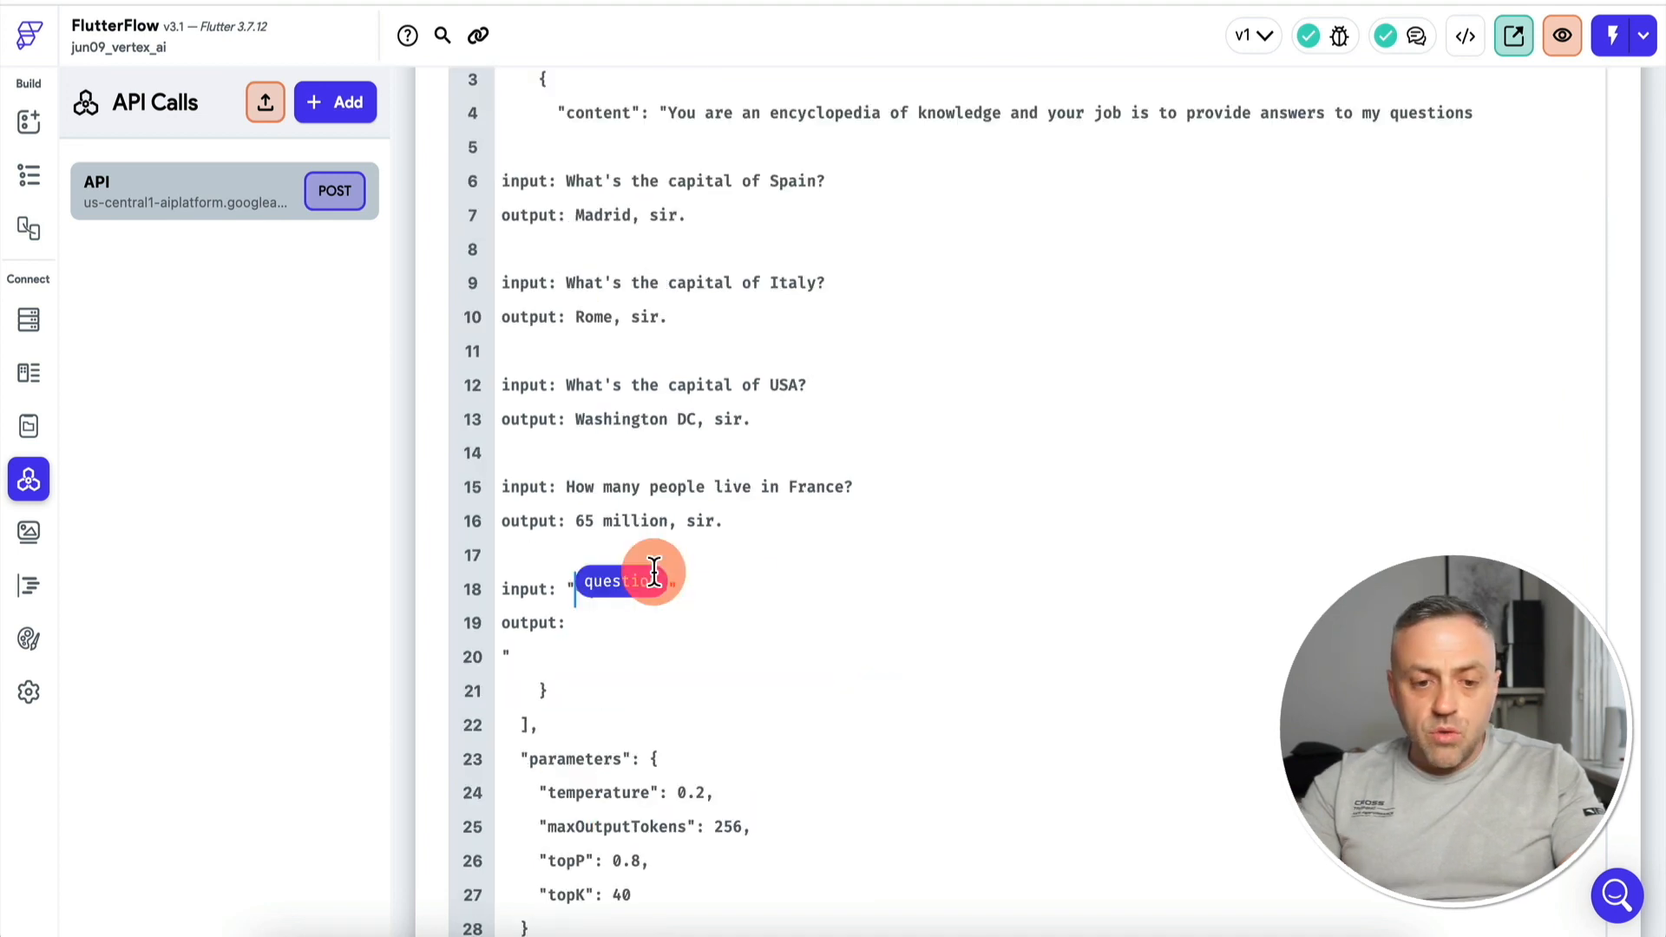
Remove the quotation marks around the question variable in the body and save the API call
{"action": "left_click", "coordinate": [654, 575]}
{"action": "key", "text": "BackSpace"}
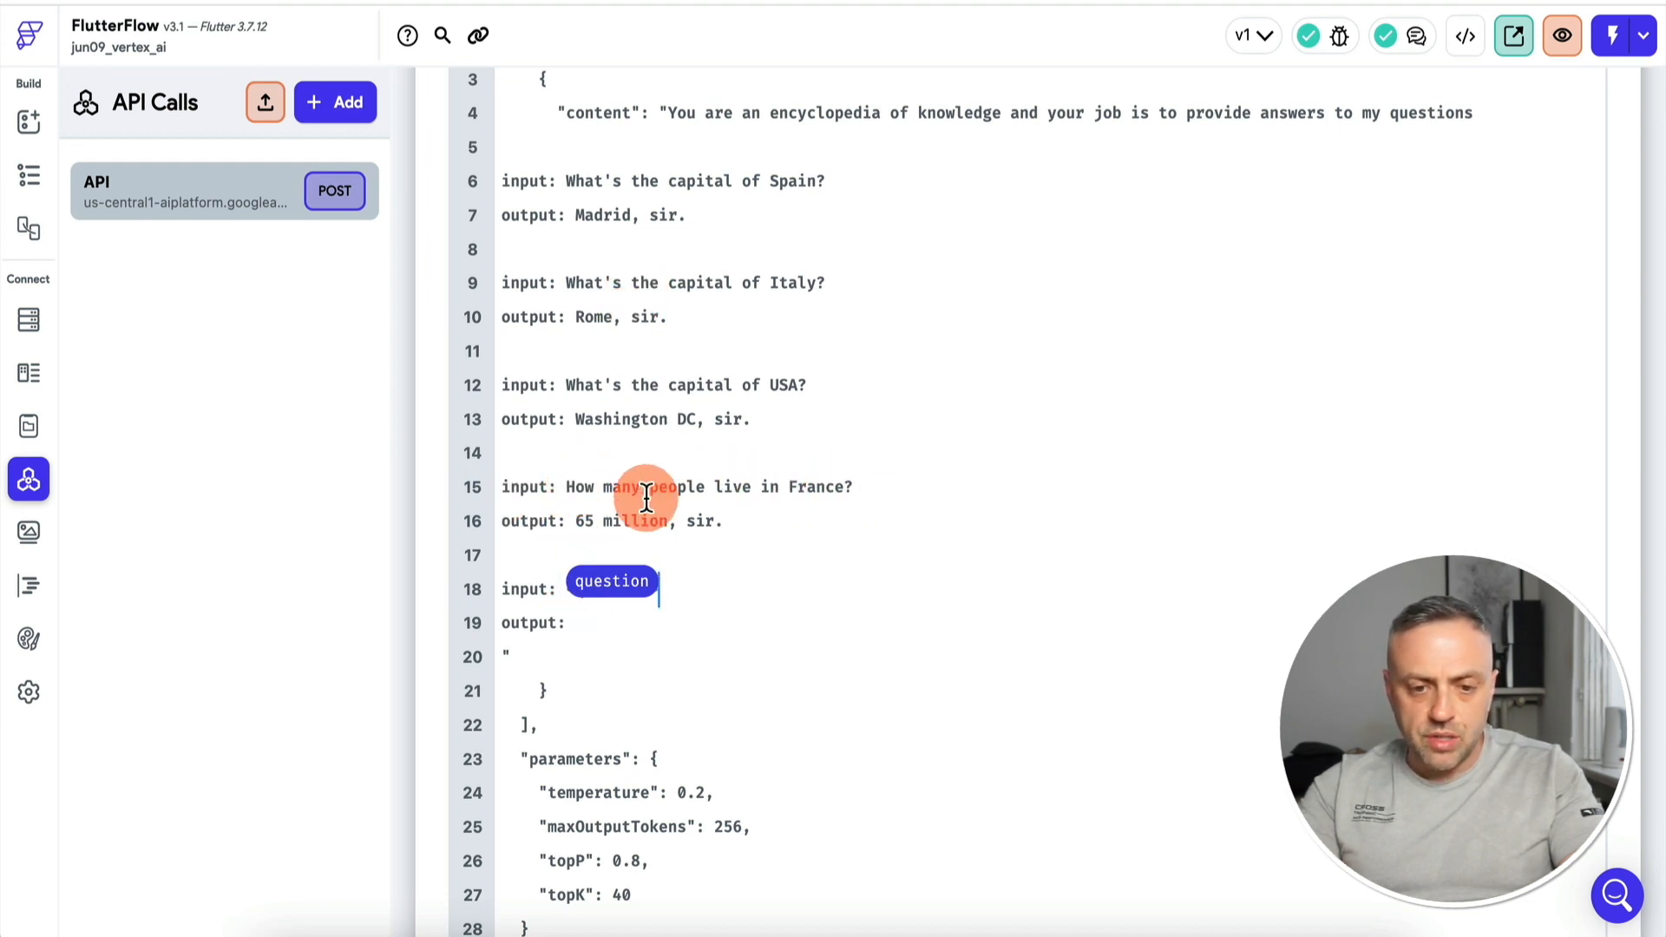
{"action": "scroll", "coordinate": [696, 494], "scroll_direction": "down", "scroll_amount": 3}
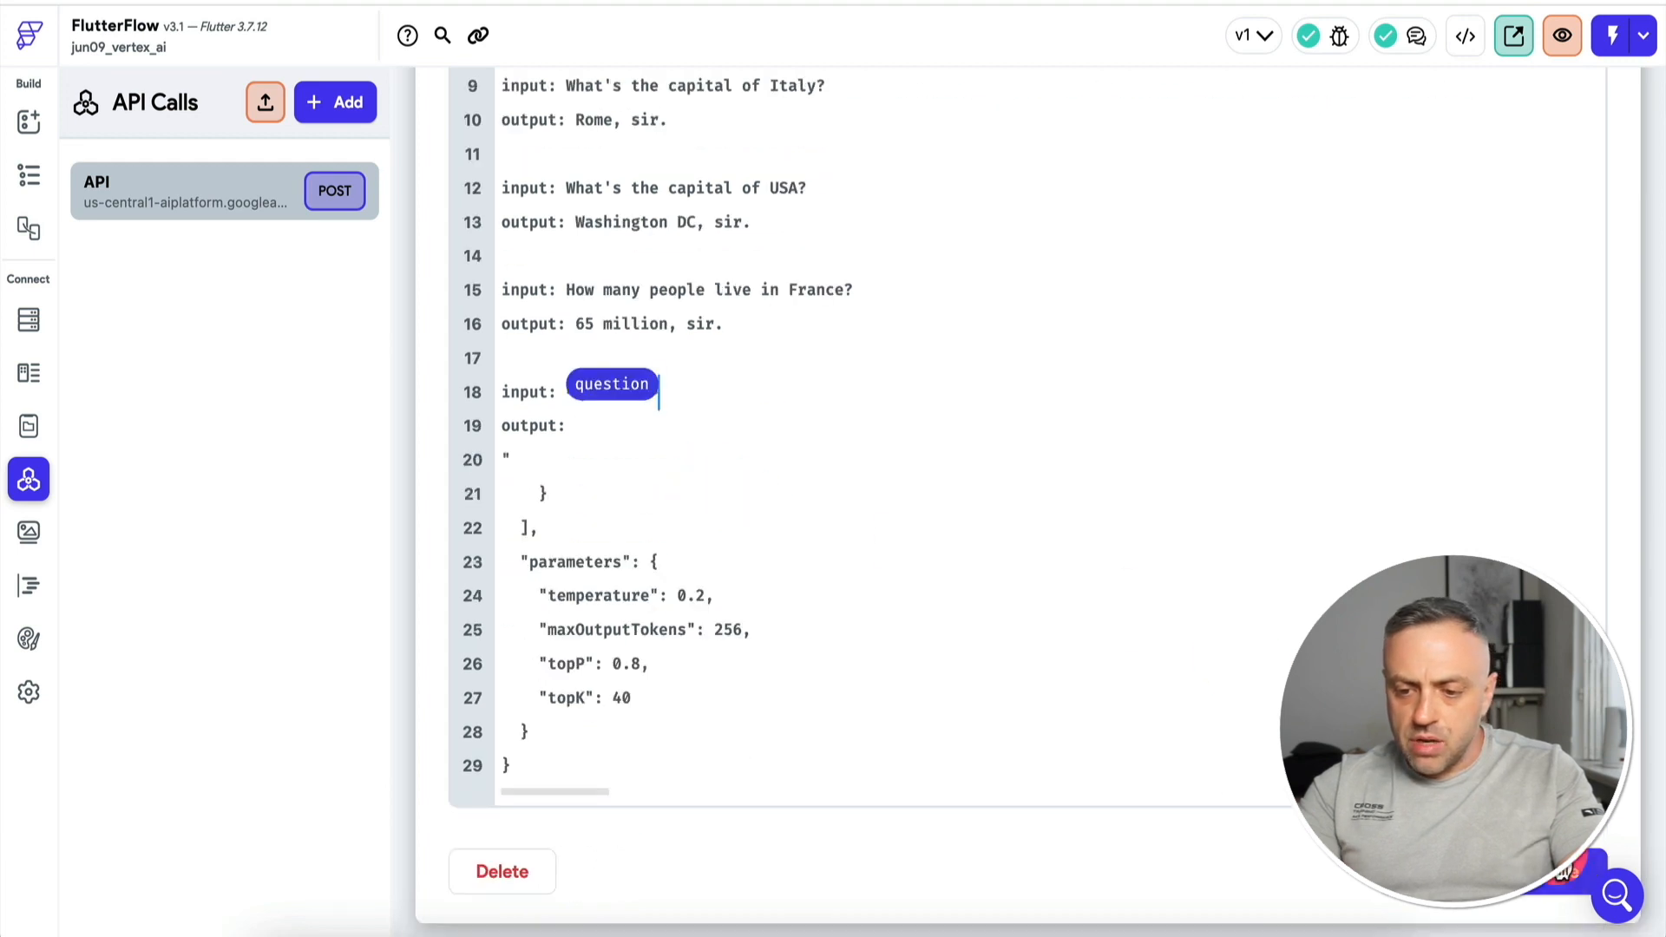
{"action": "left_click", "coordinate": [1554, 885]}
Open the Authorization header's value in RapidAPI, and add a header beginning with "Authorization:" to the FlutterFlow API call
{"action": "left_click", "coordinate": [495, 473]}
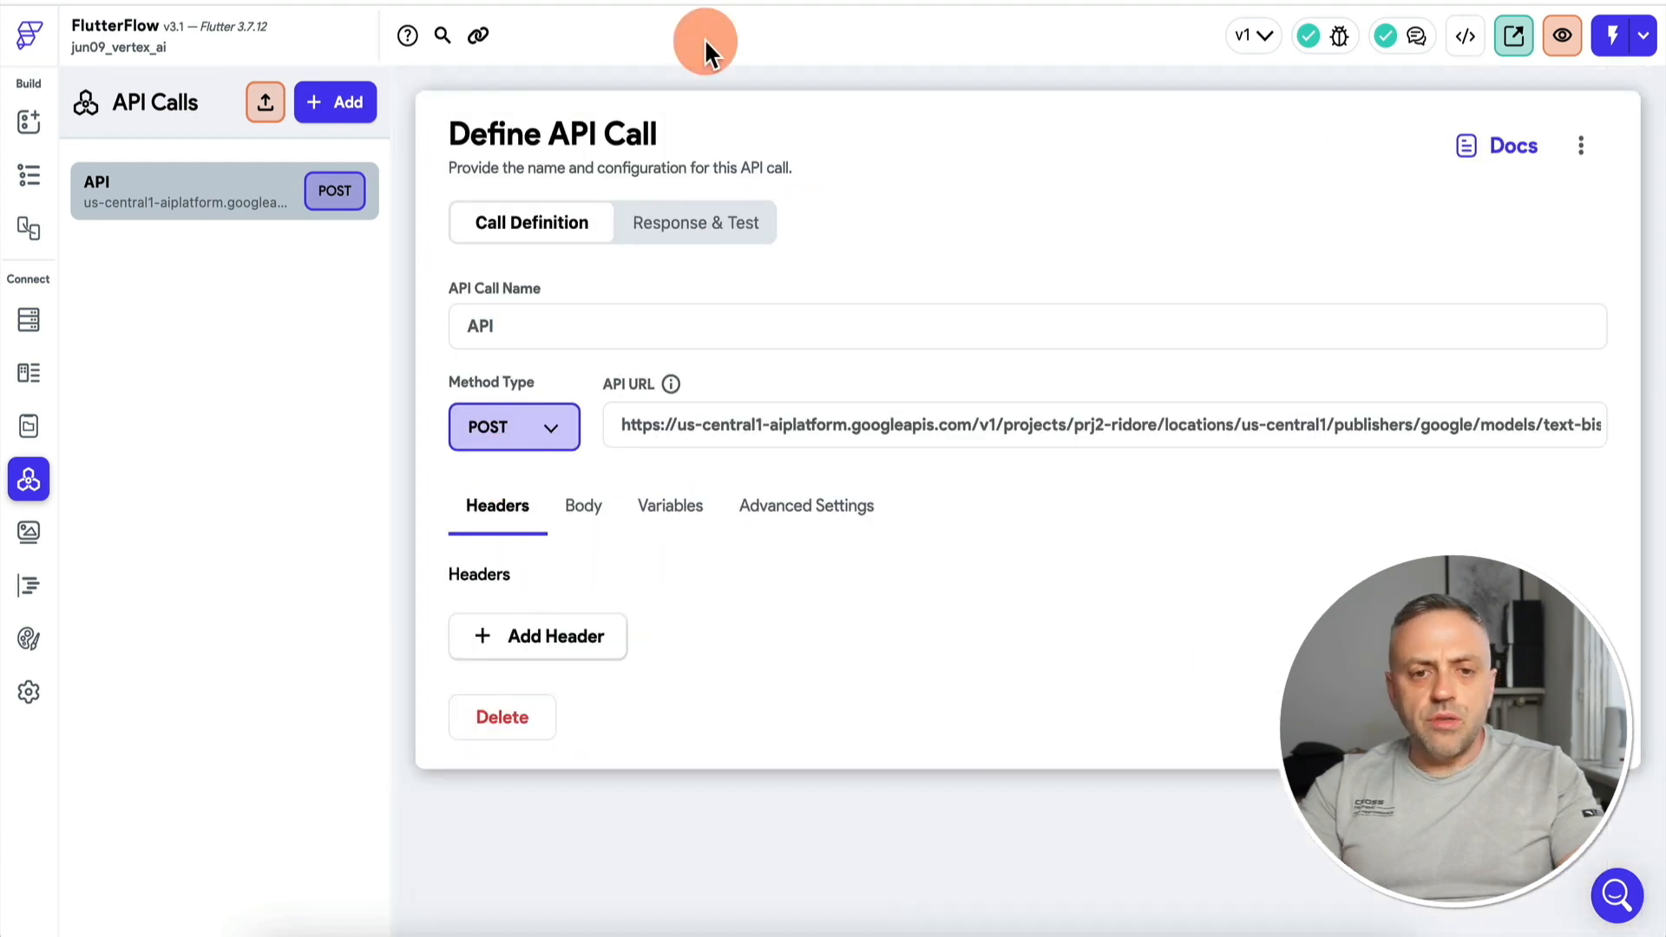
{"action": "key", "text": "super+Tab"}
{"action": "left_click", "coordinate": [439, 43]}
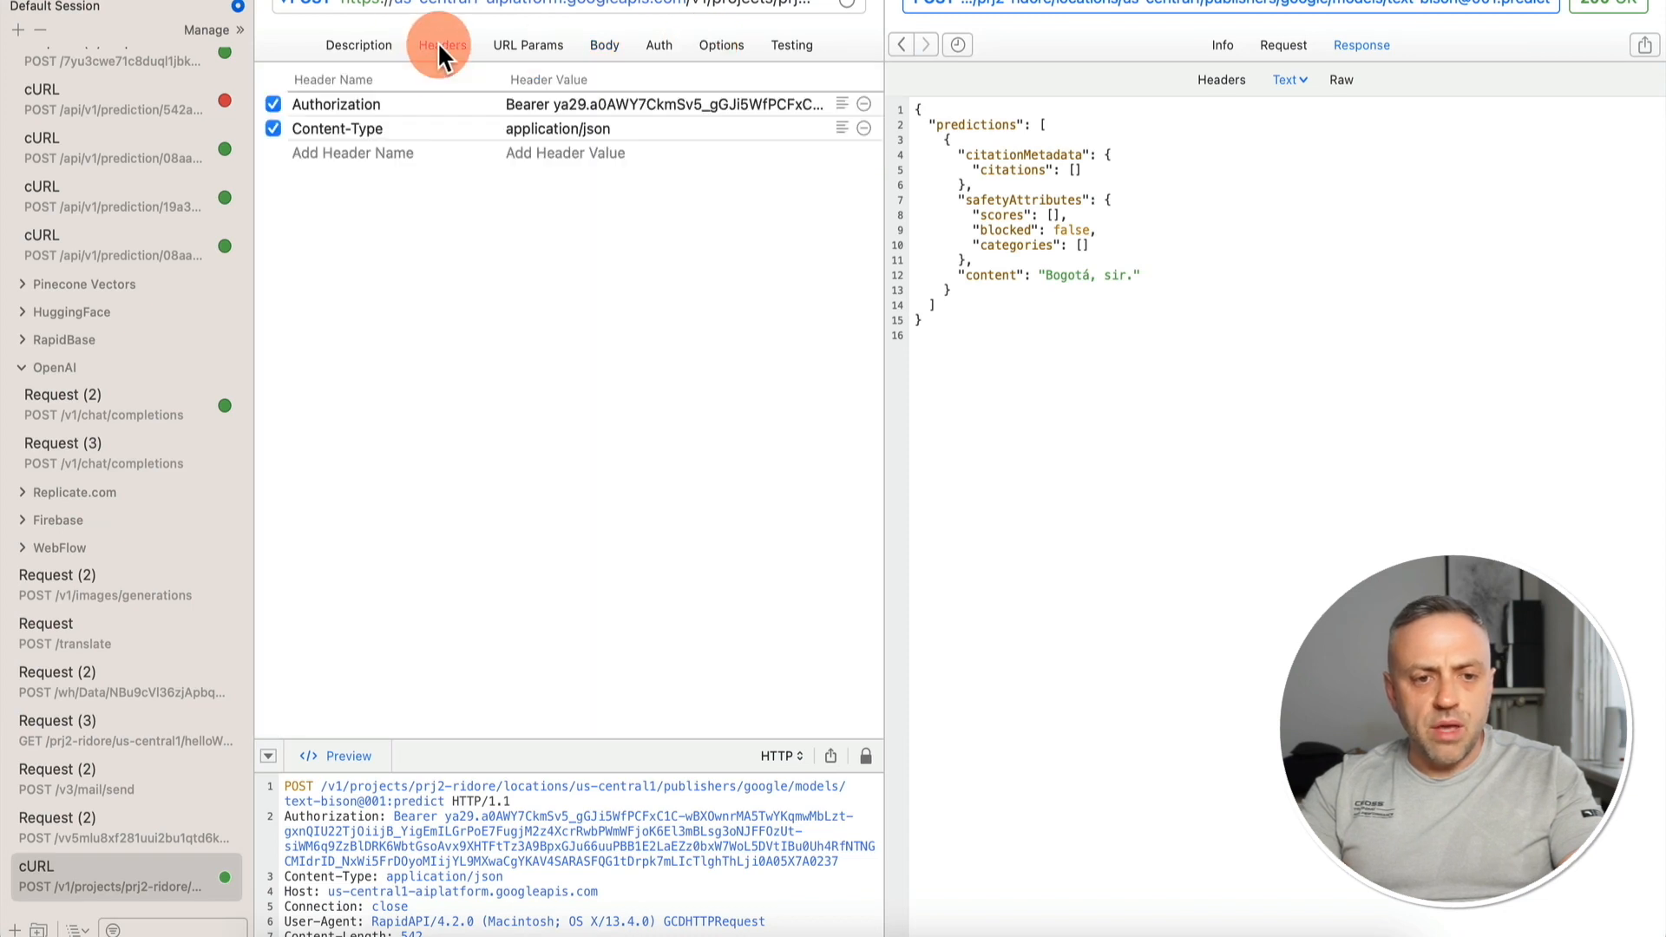
{"action": "left_click", "coordinate": [525, 105]}
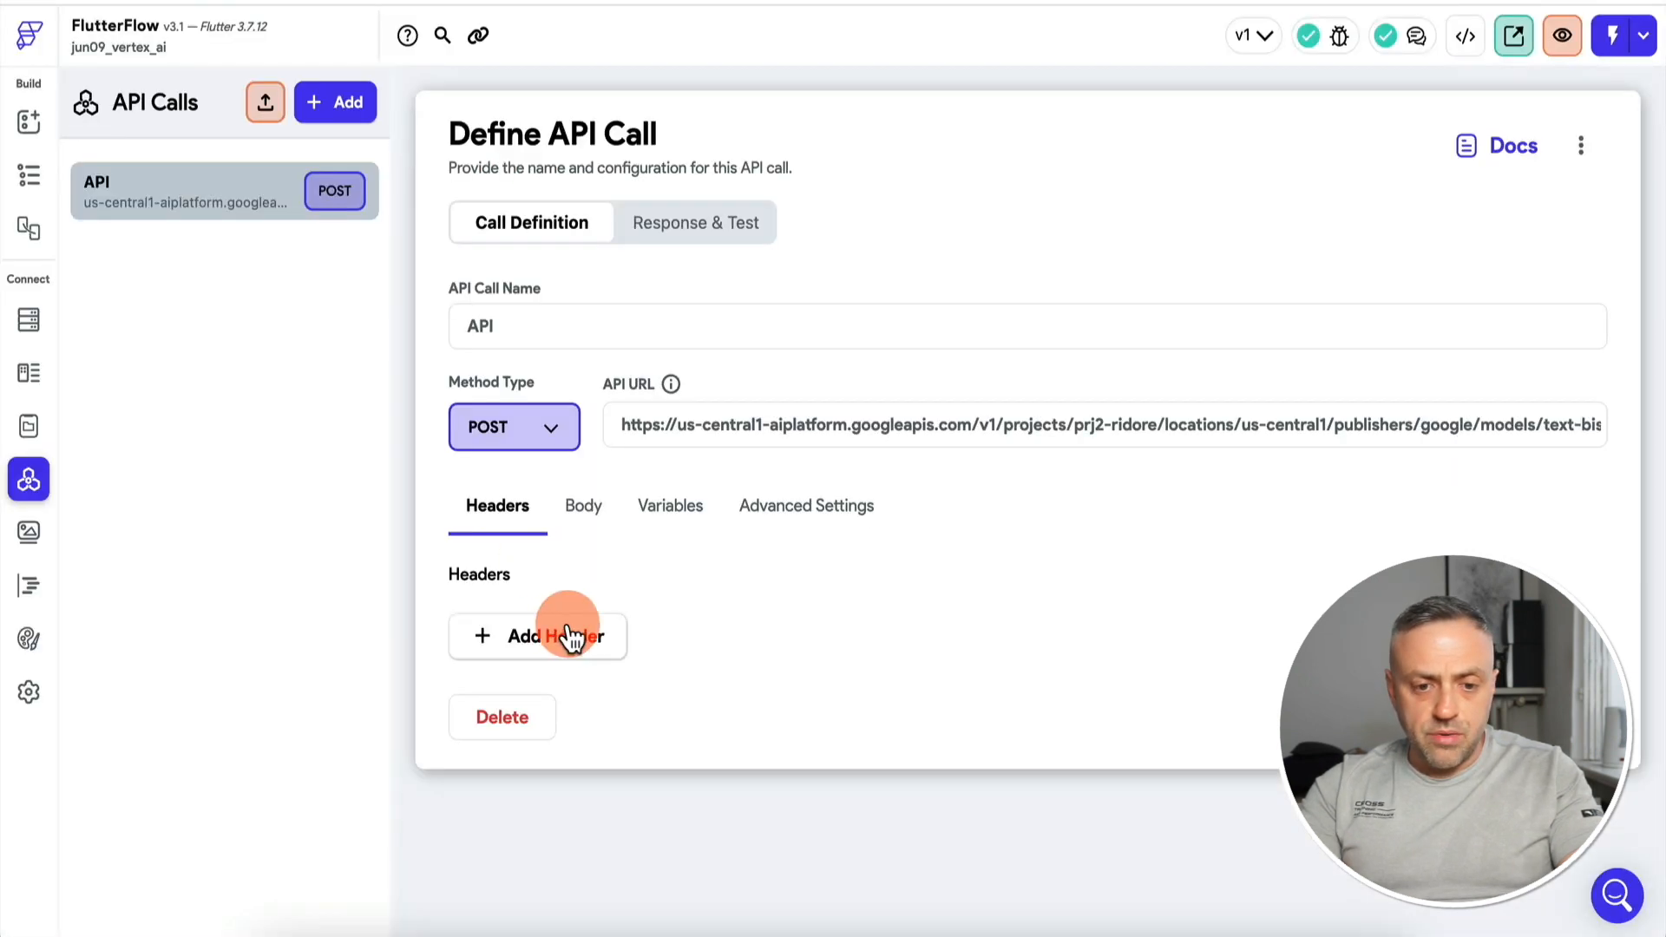
{"action": "key", "text": "super+Tab"}
{"action": "left_click", "coordinate": [557, 618]}
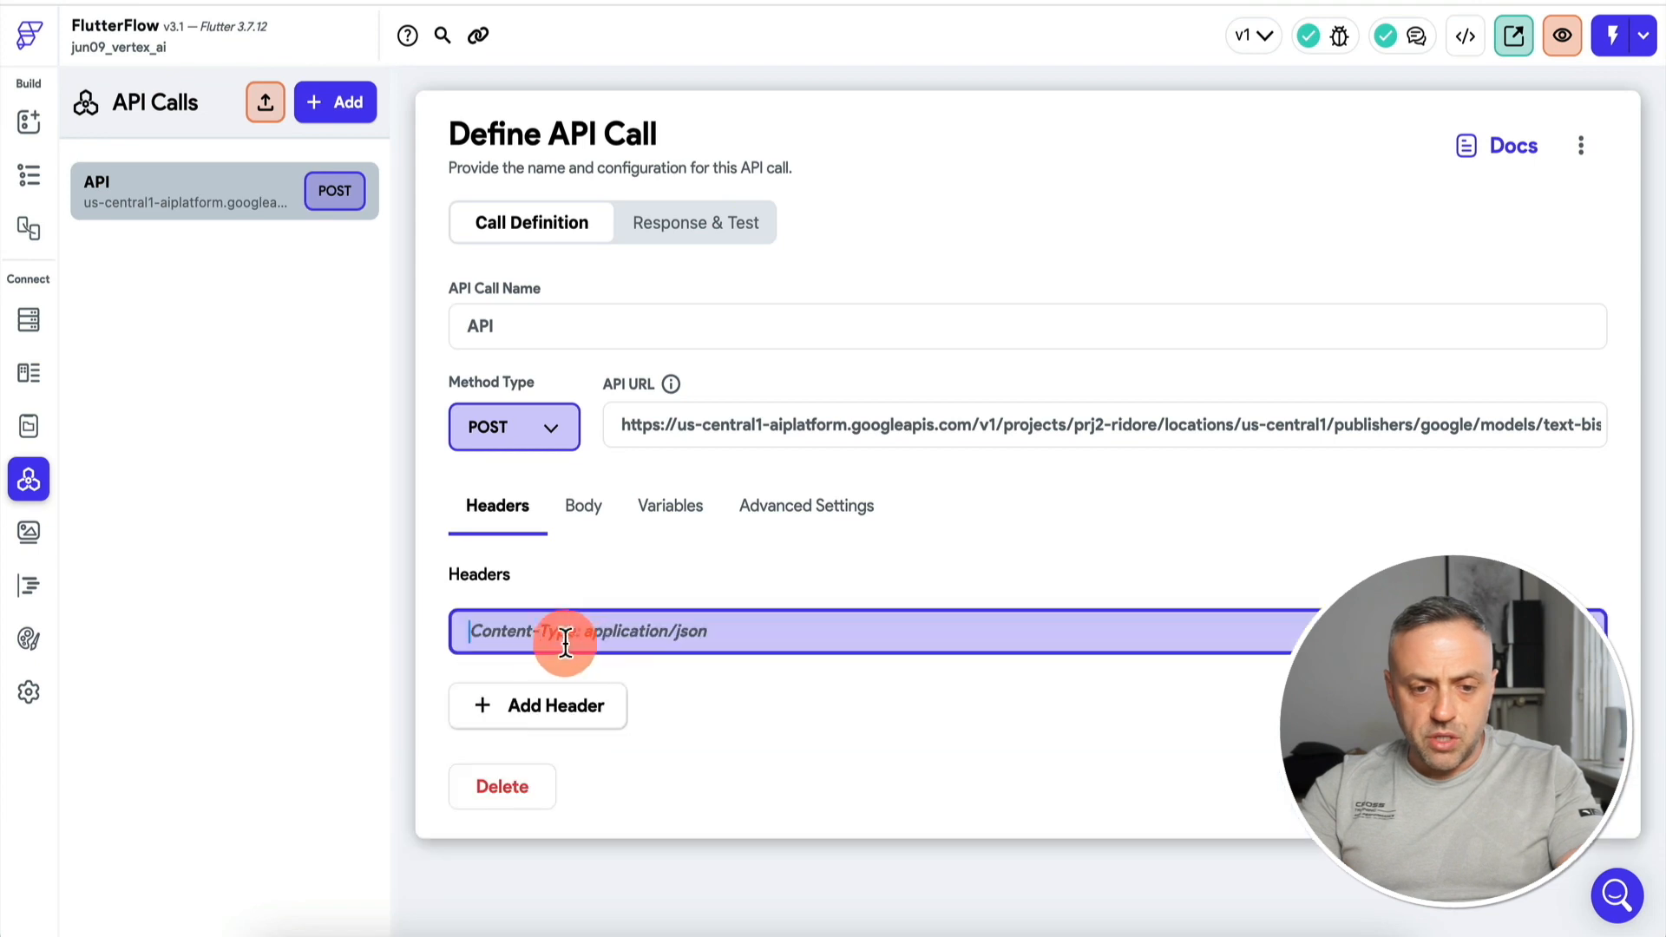
{"action": "type", "text": "Authorization"}
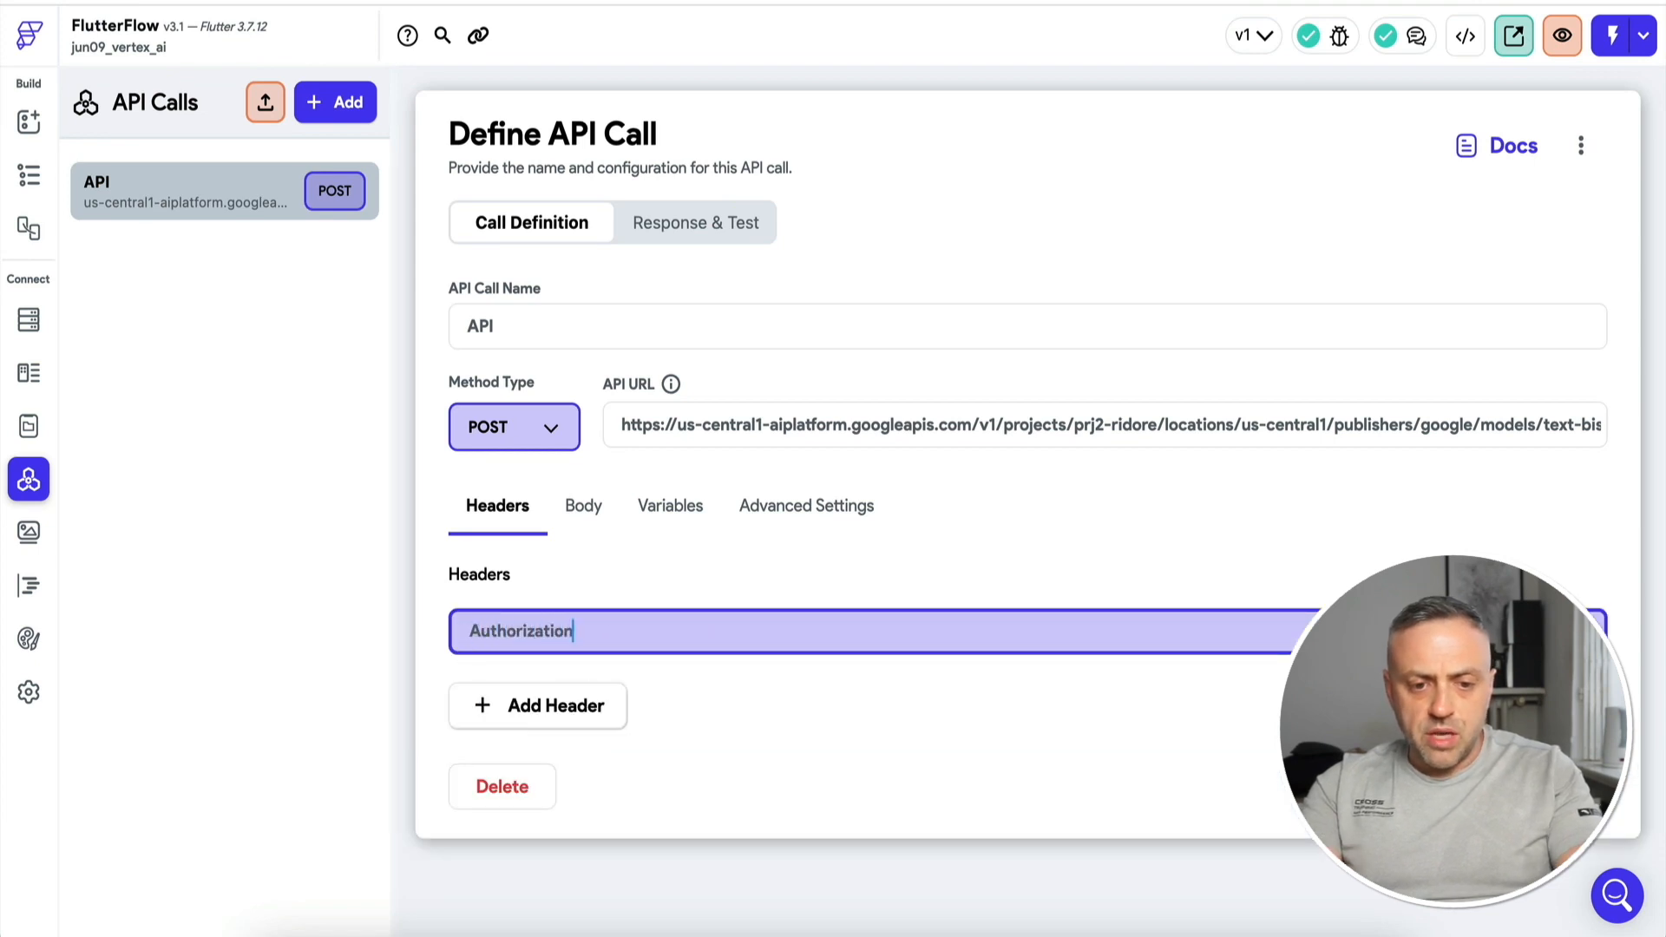
{"action": "type", "text": ":"}
Copy the bearer token from RapidAPI and paste it as the value of FlutterFlow's Authorization header
{"action": "key", "text": "super+Tab"}
{"action": "key", "text": "super+a"}
{"action": "key", "text": "super+c"}
{"action": "key", "text": "super+Tab"}
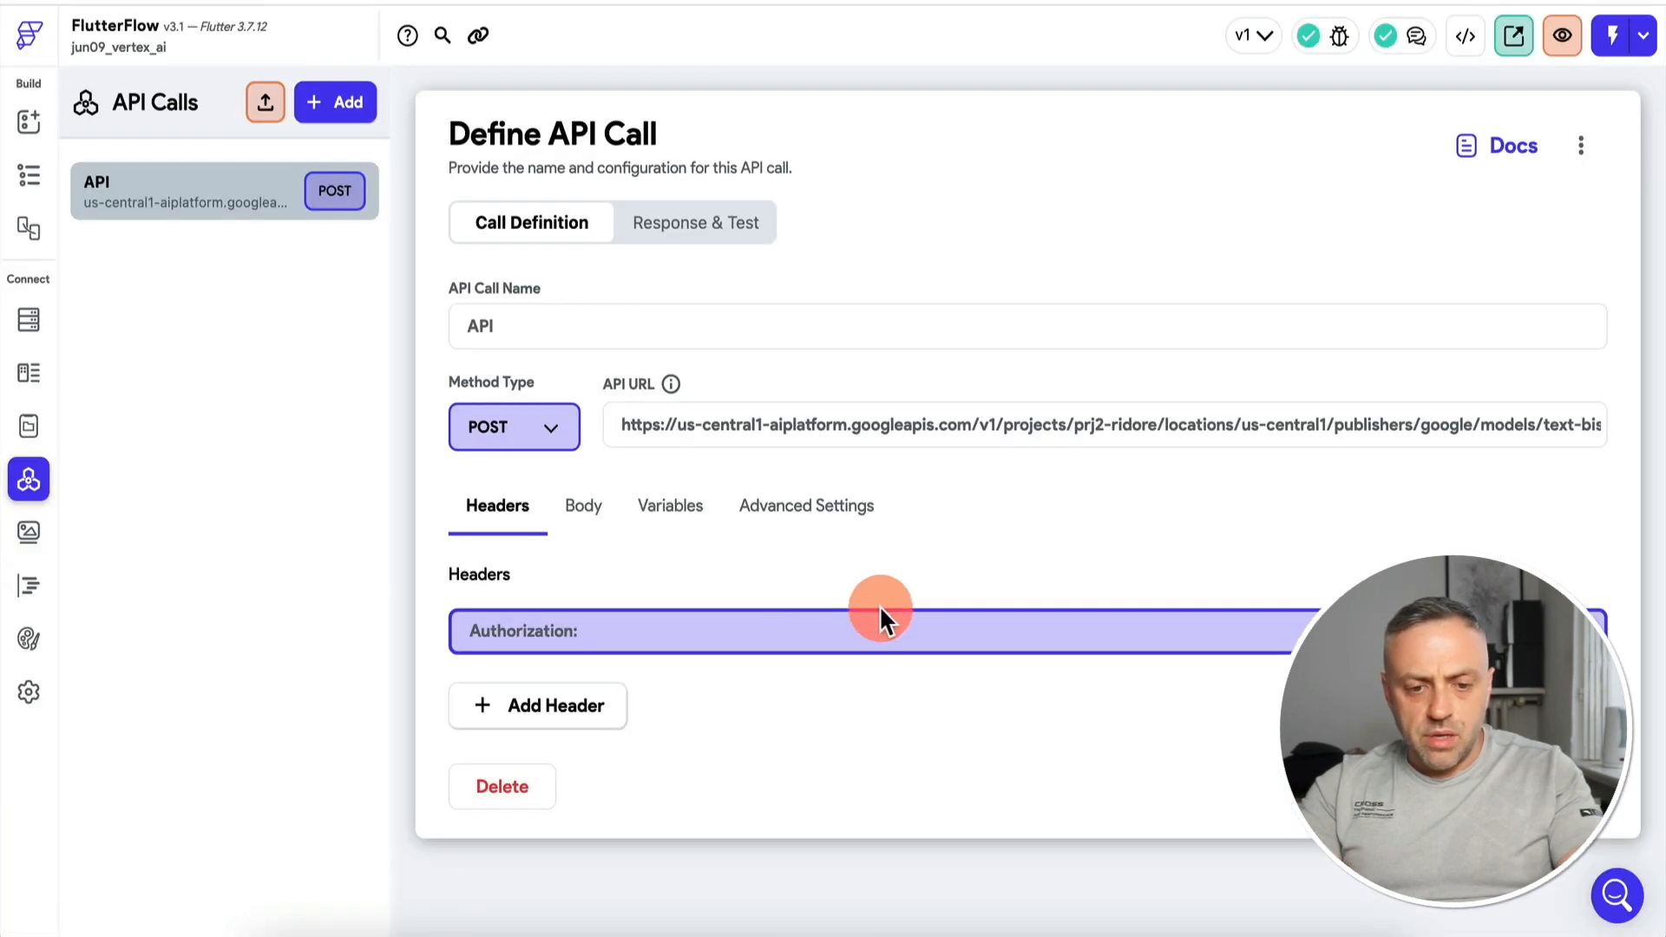
{"action": "key", "text": "super+v"}
Add a second header "Content-Type: application/json" and save the API call
{"action": "left_click", "coordinate": [521, 705]}
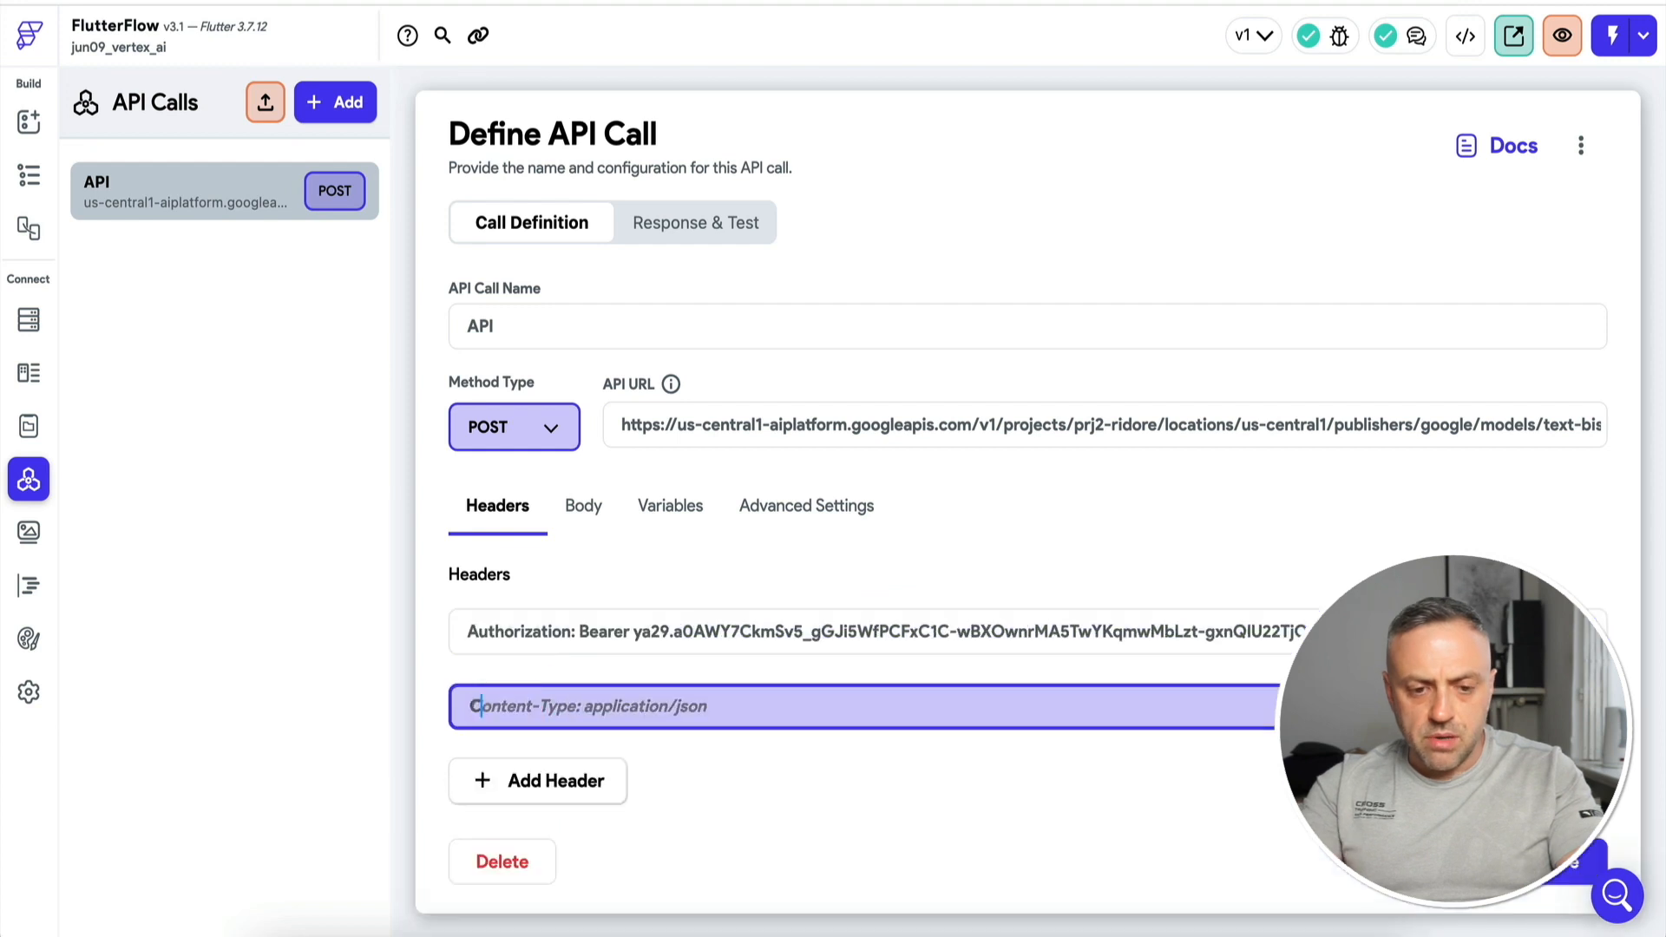
{"action": "type", "text": "Content-Type: appl"}
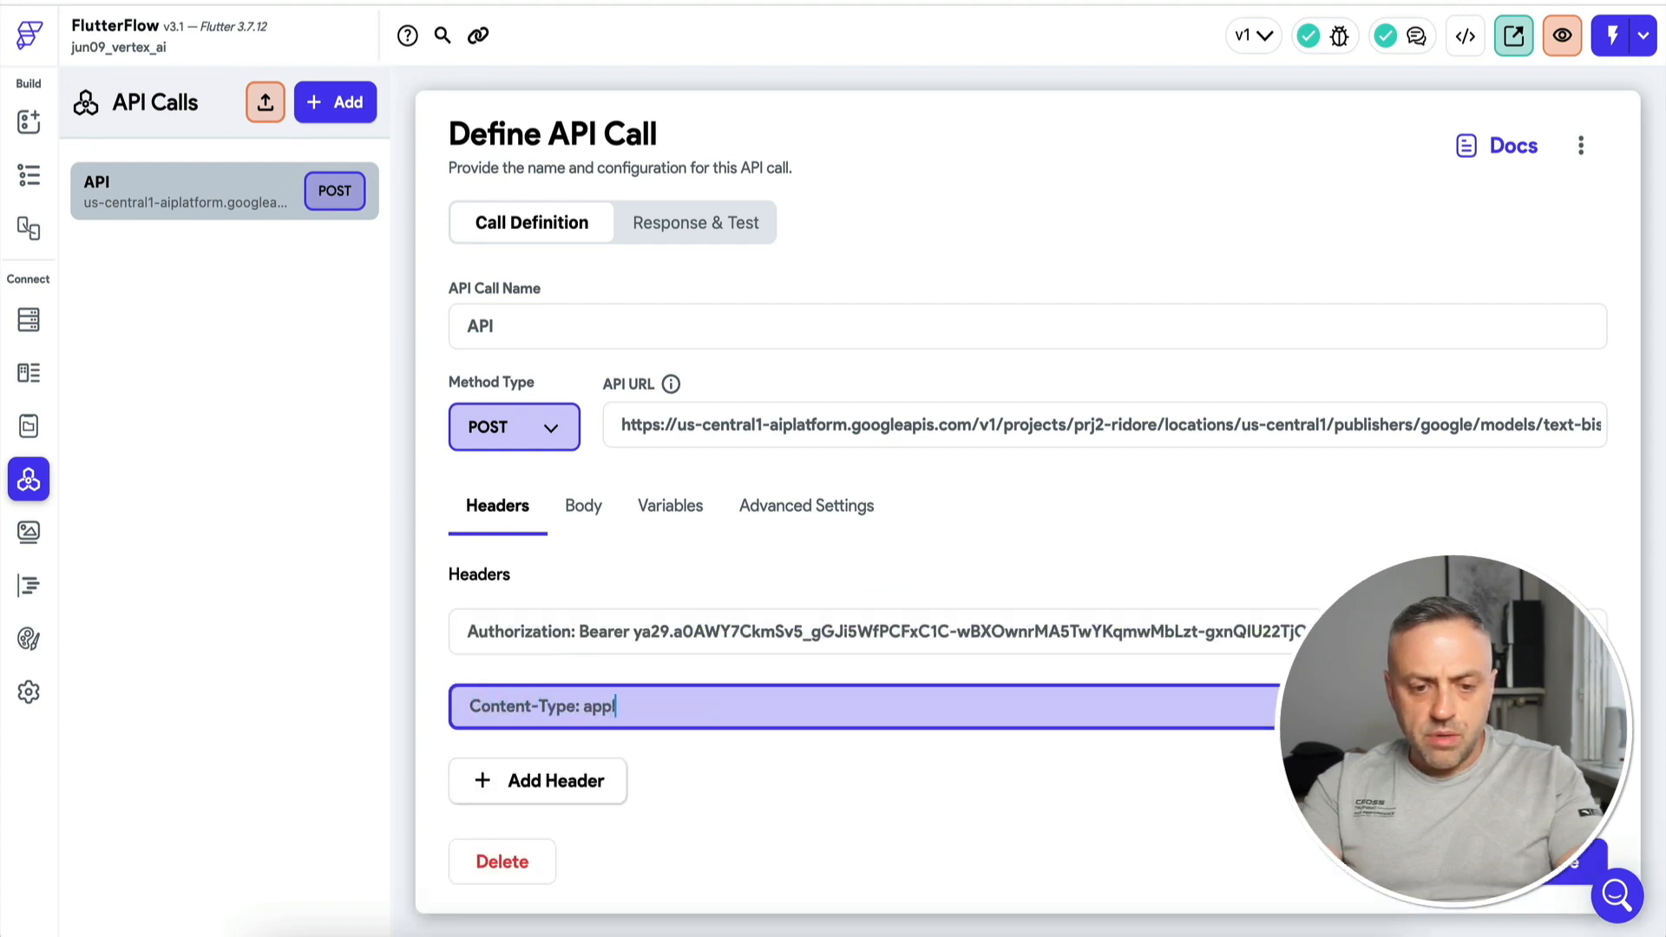
{"action": "type", "text": "ication/json"}
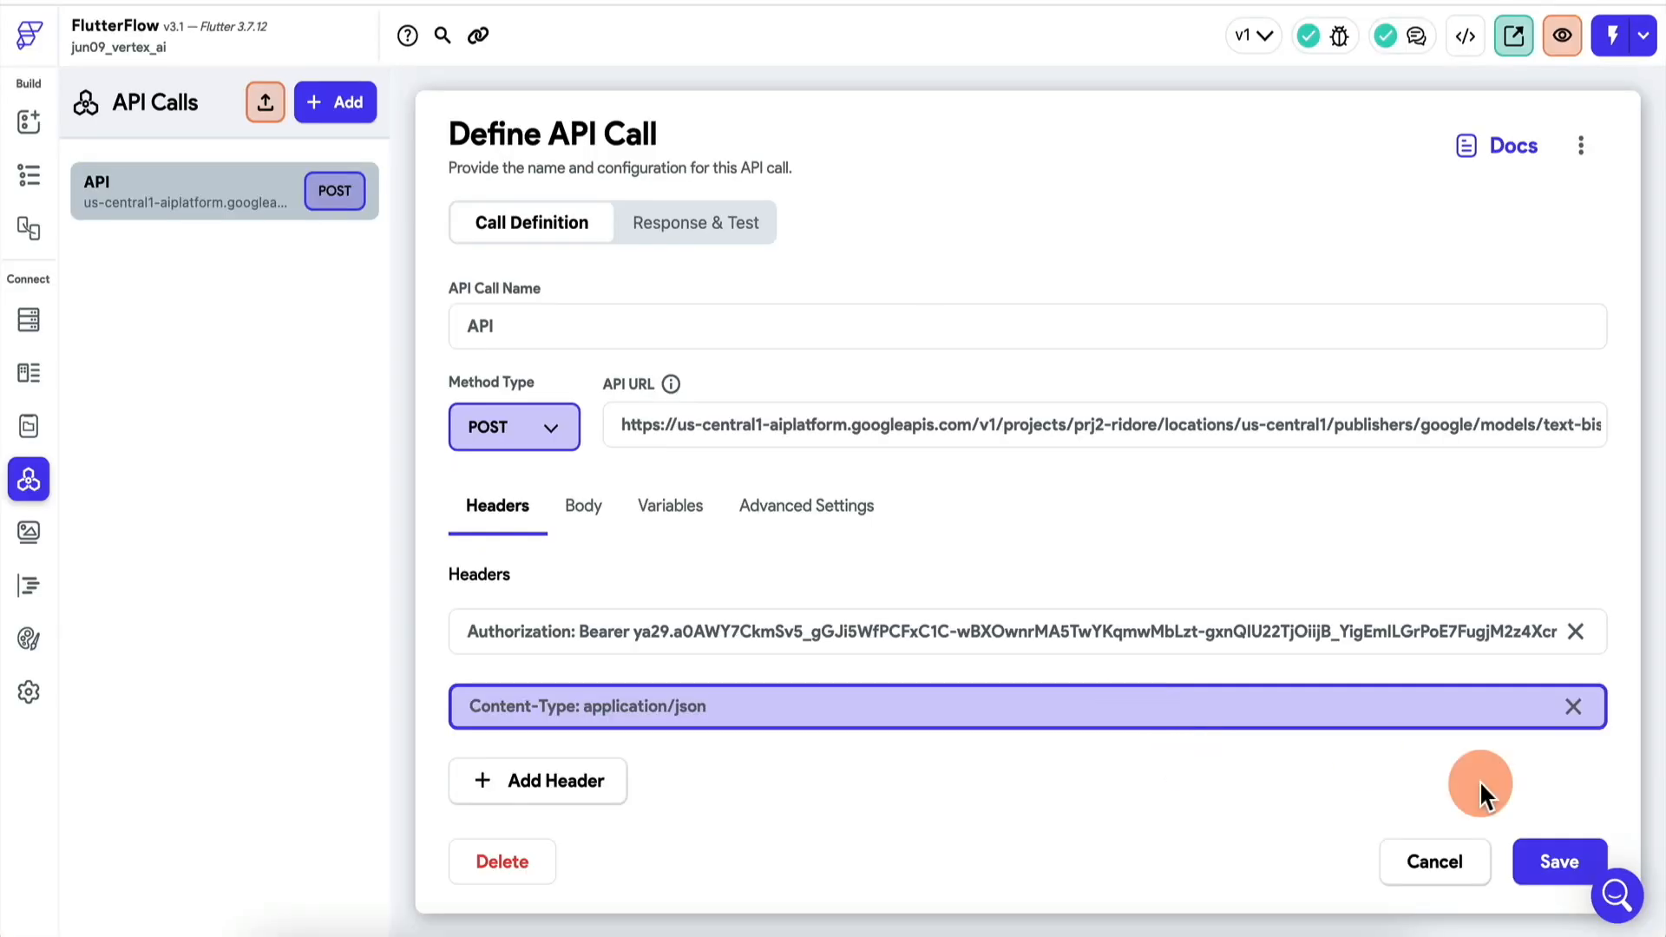
{"action": "left_click", "coordinate": [1555, 862]}
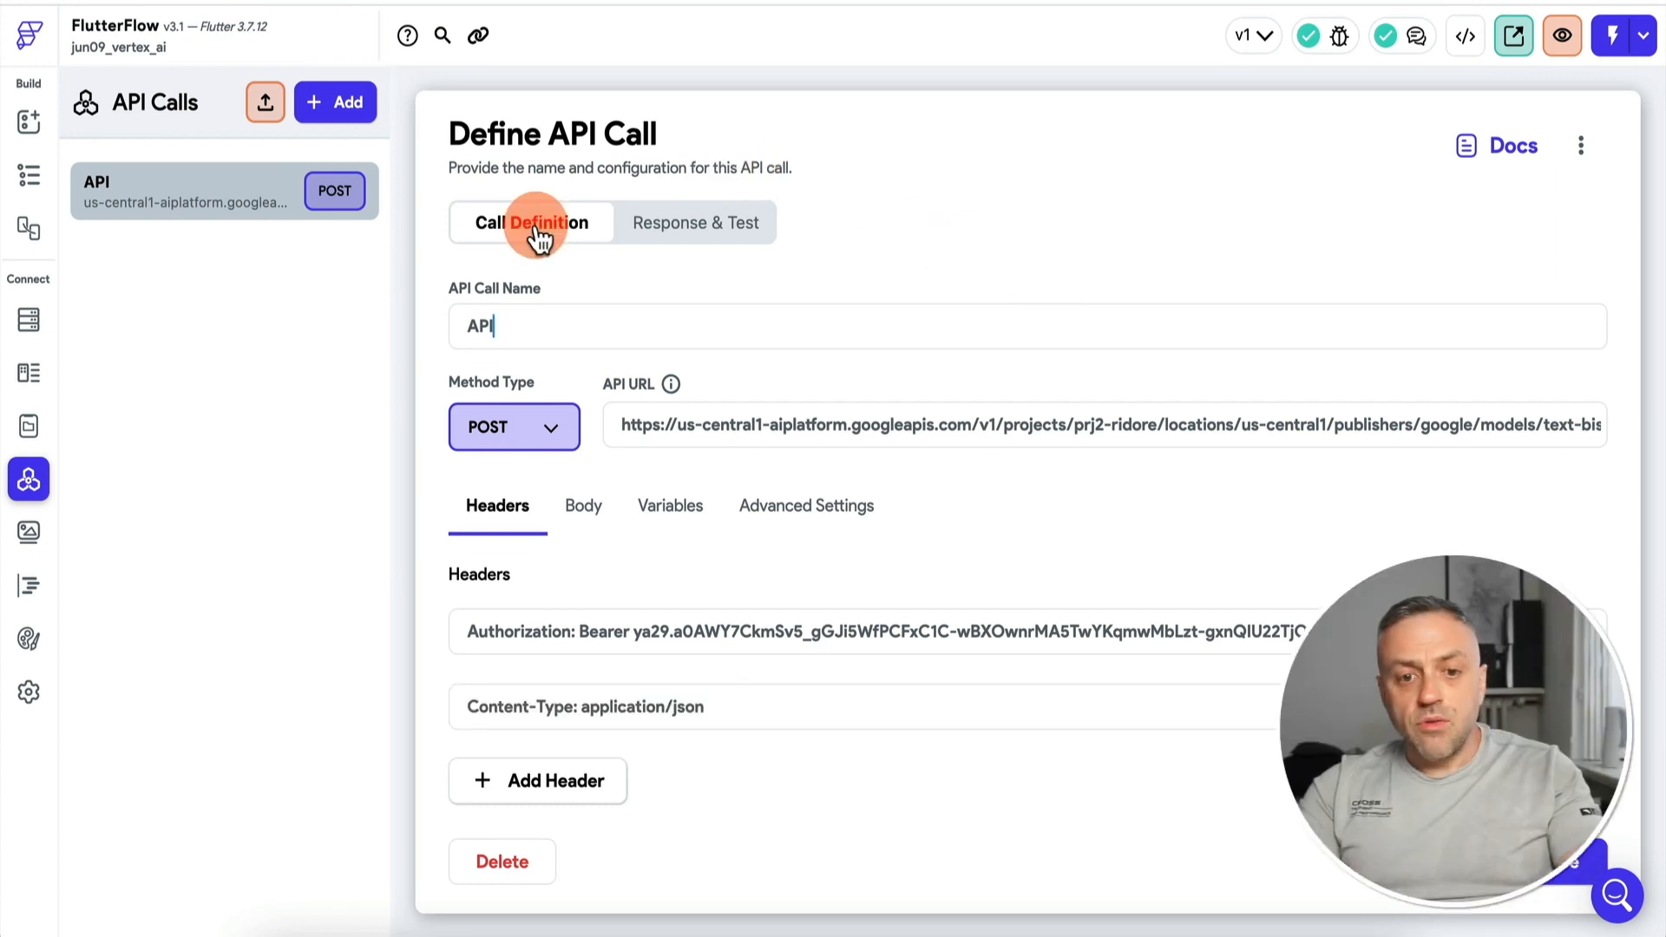
Test the API call with the question "What is the capital of Chile?" and select the returned content value
{"action": "left_click", "coordinate": [700, 232]}
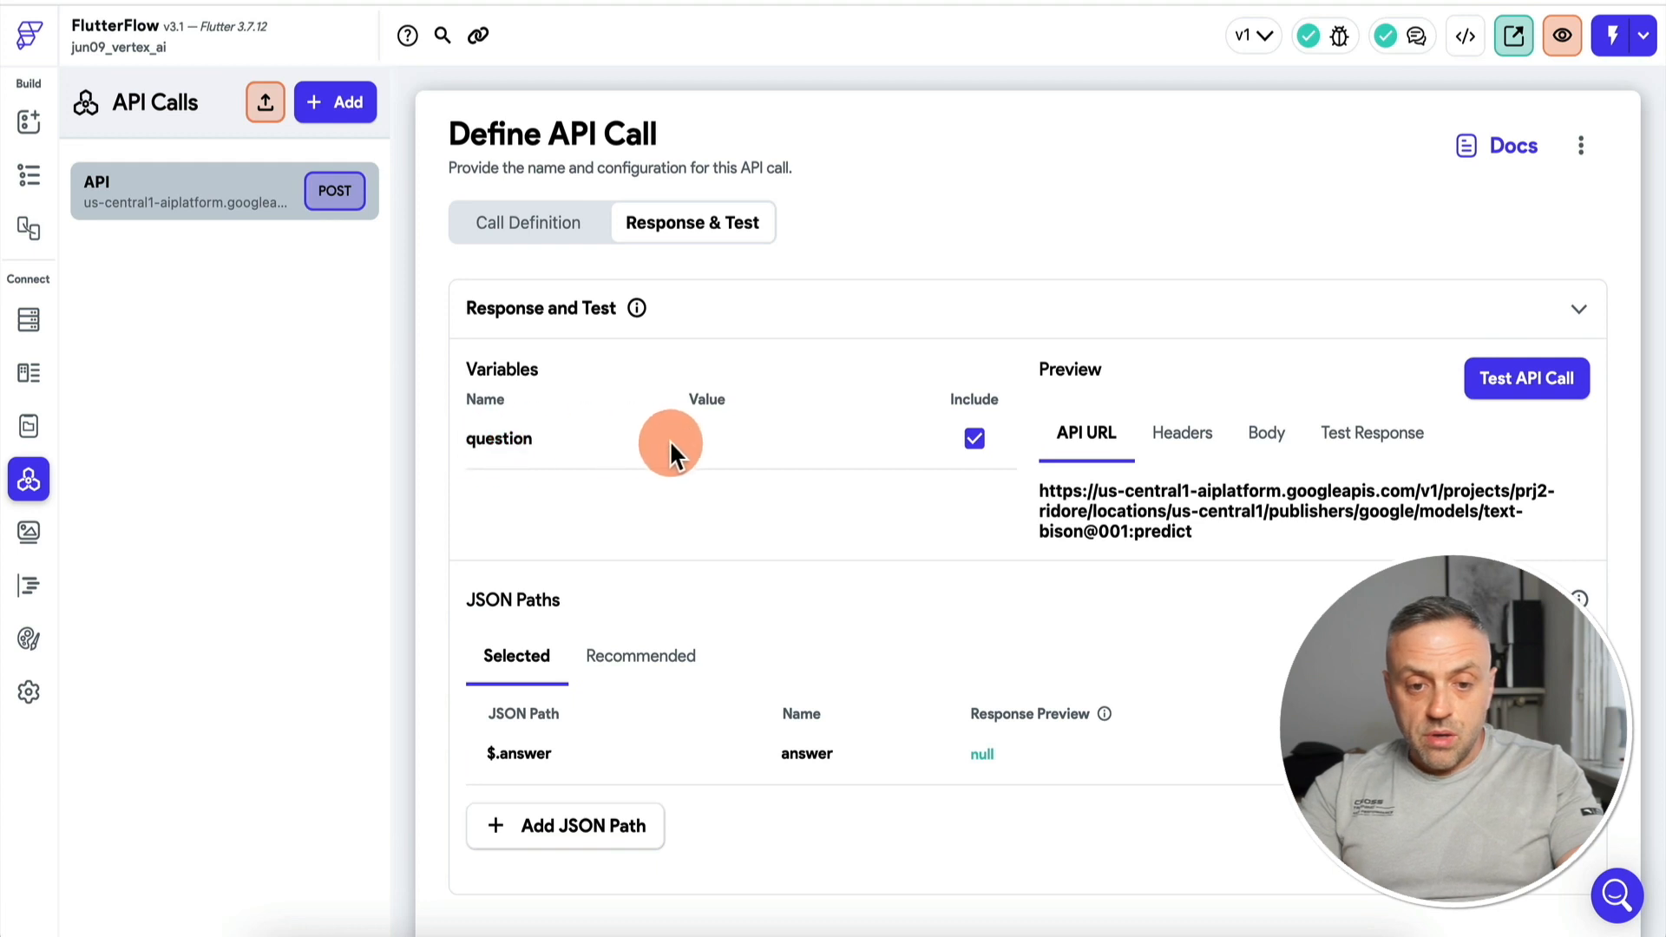
{"action": "left_click", "coordinate": [708, 437]}
{"action": "type", "text": "What is the capital of C"}
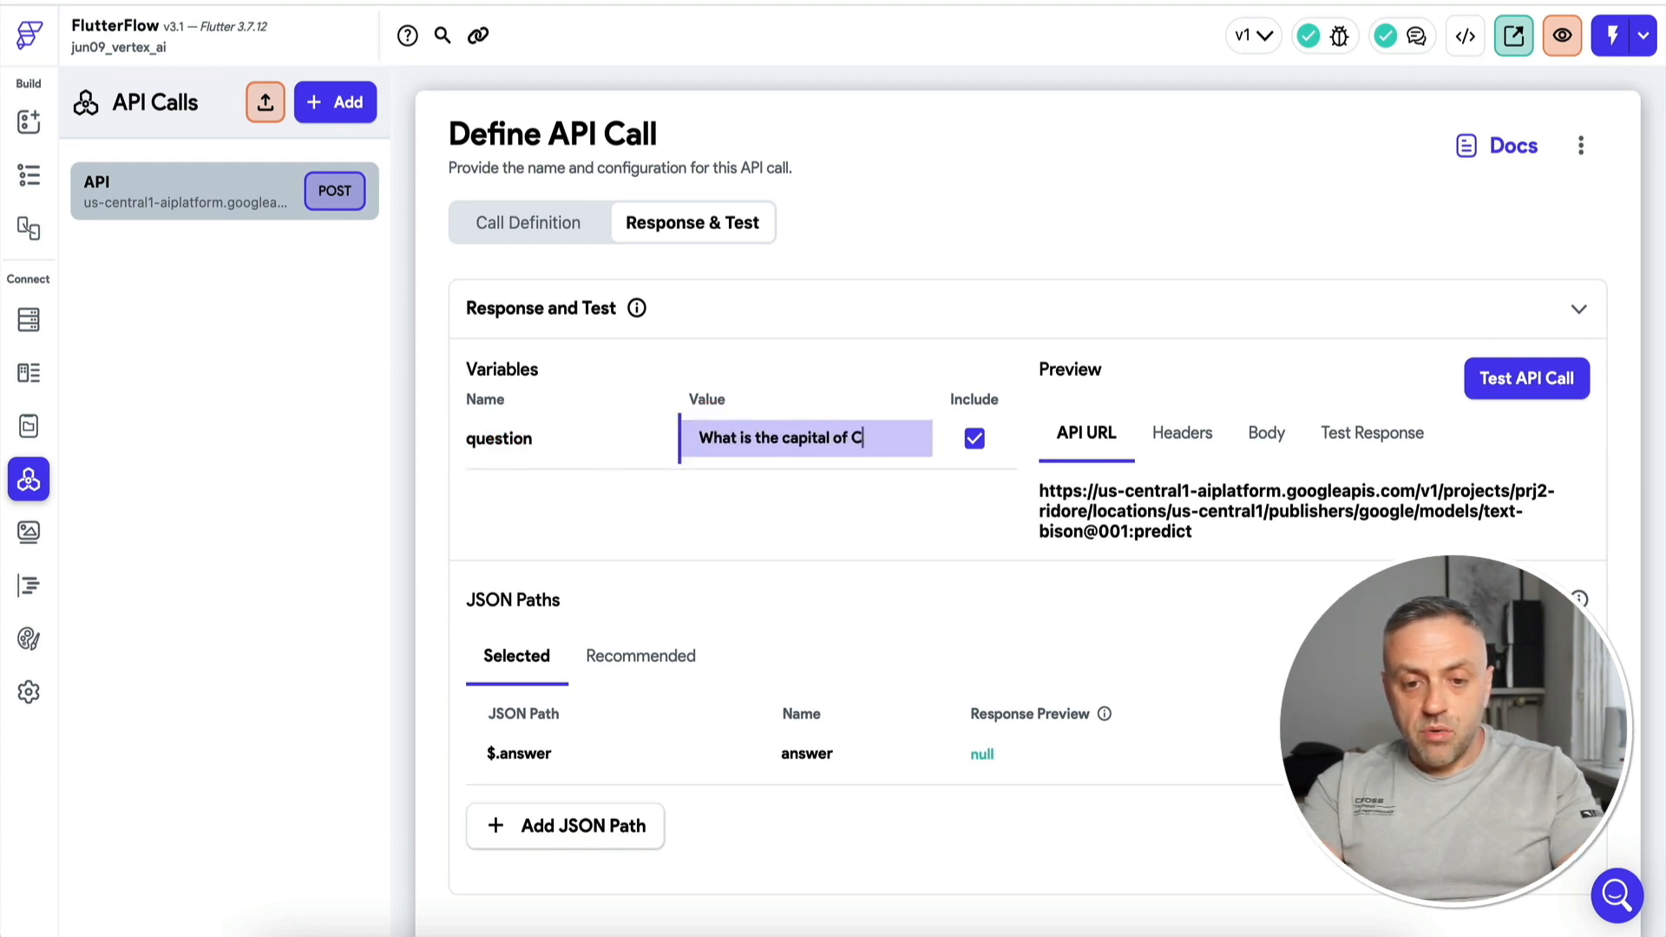
{"action": "left_click", "coordinate": [1526, 382]}
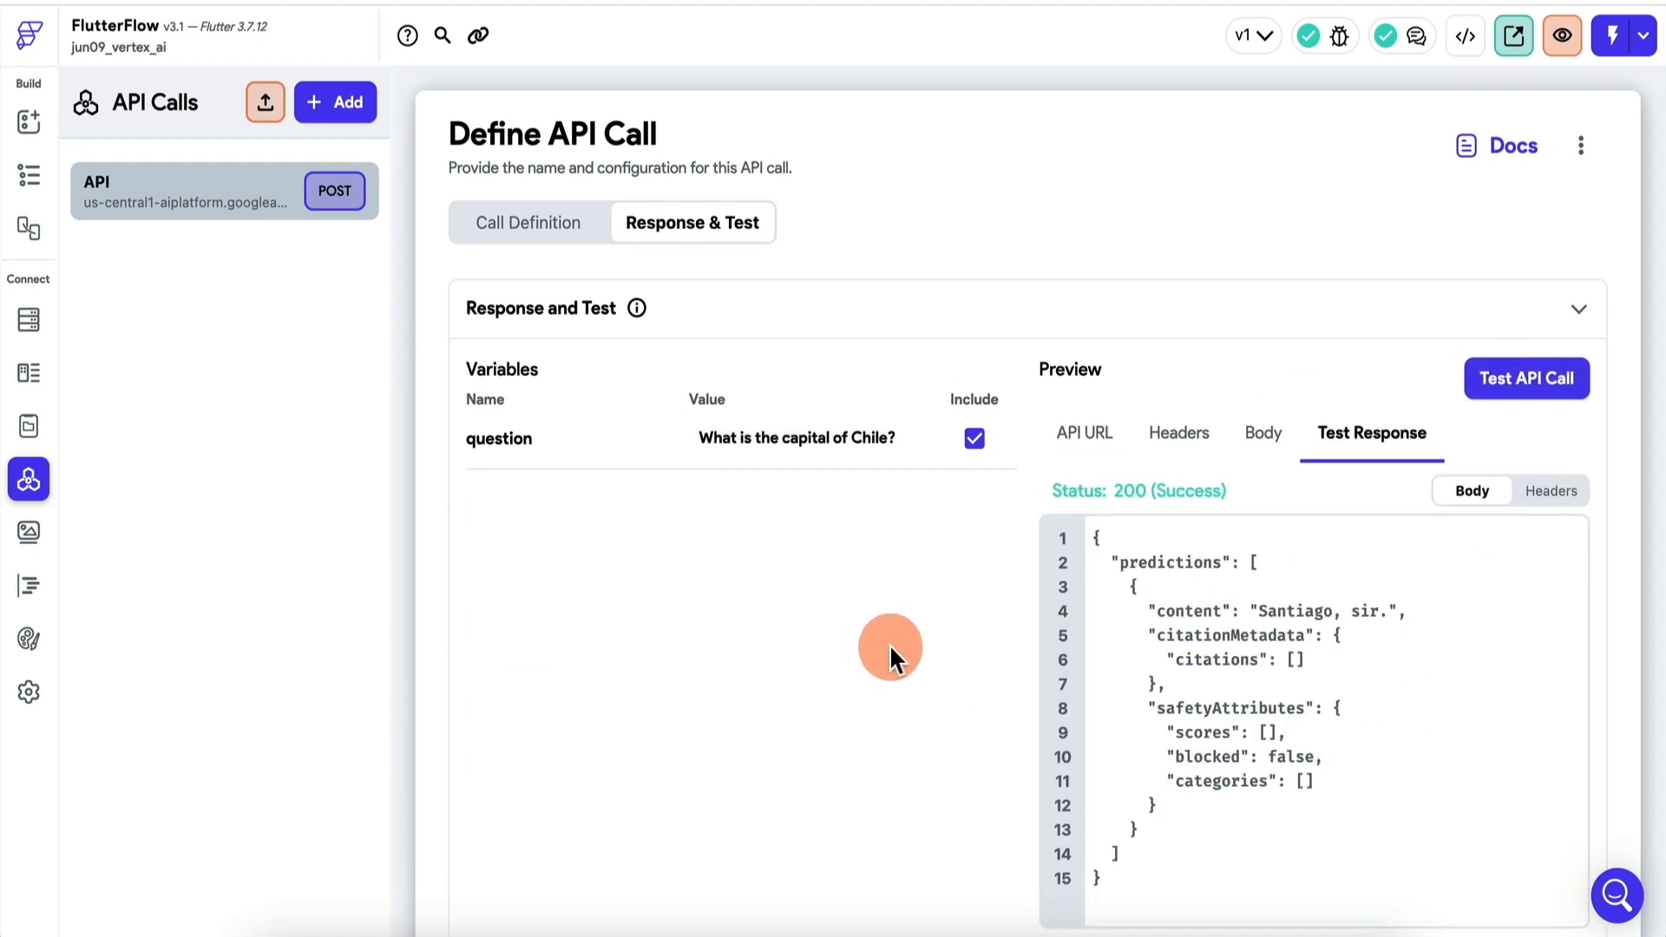
{"action": "scroll", "coordinate": [894, 657], "scroll_direction": "down", "scroll_amount": 3}
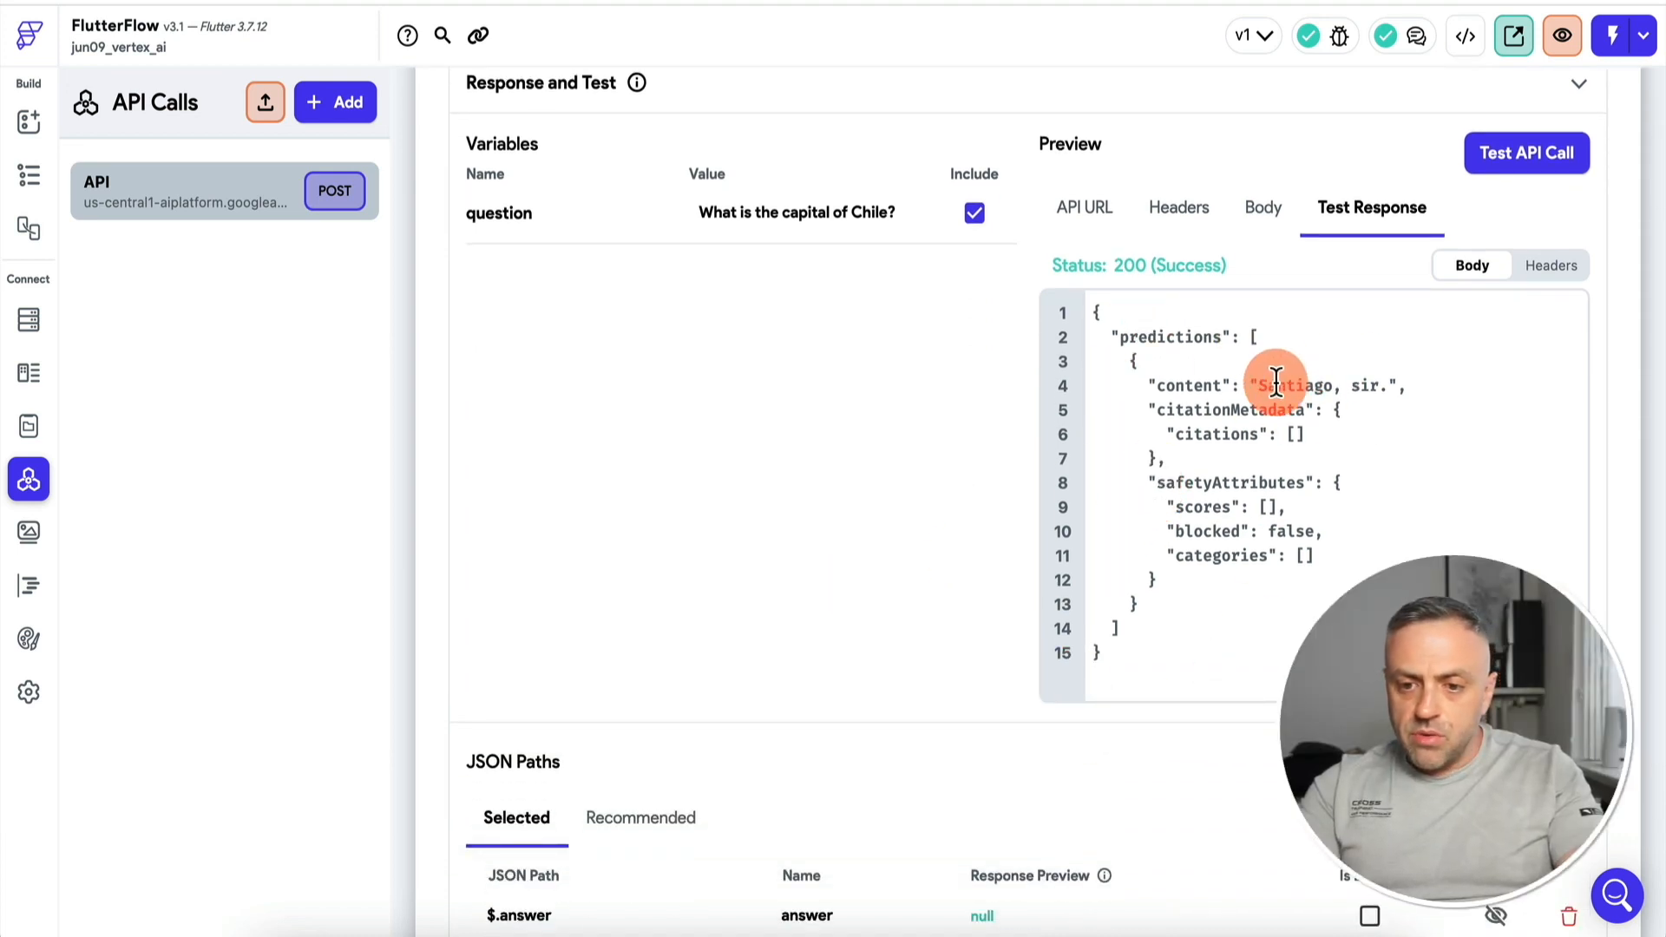
{"action": "left_click_drag", "start_coordinate": [1252, 386], "coordinate": [1394, 382]}
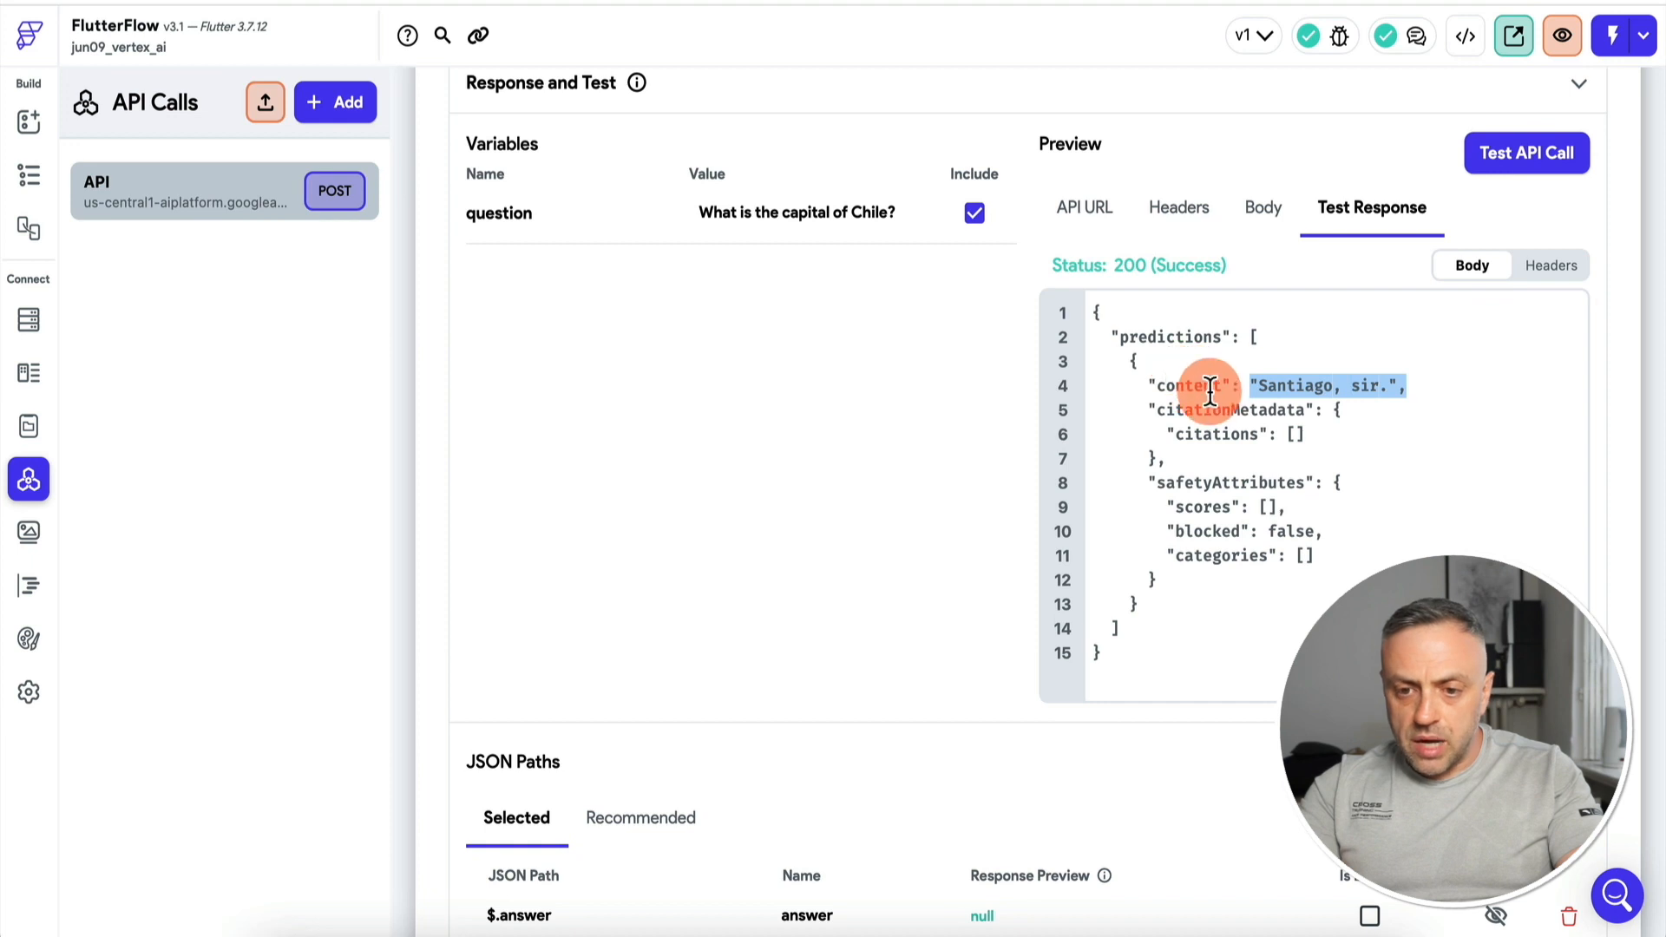
Select the recommended JSON path $.predictions[:].content, name it answer and save the API call
{"action": "scroll", "coordinate": [882, 433], "scroll_direction": "down", "scroll_amount": 3}
{"action": "left_click", "coordinate": [649, 543]}
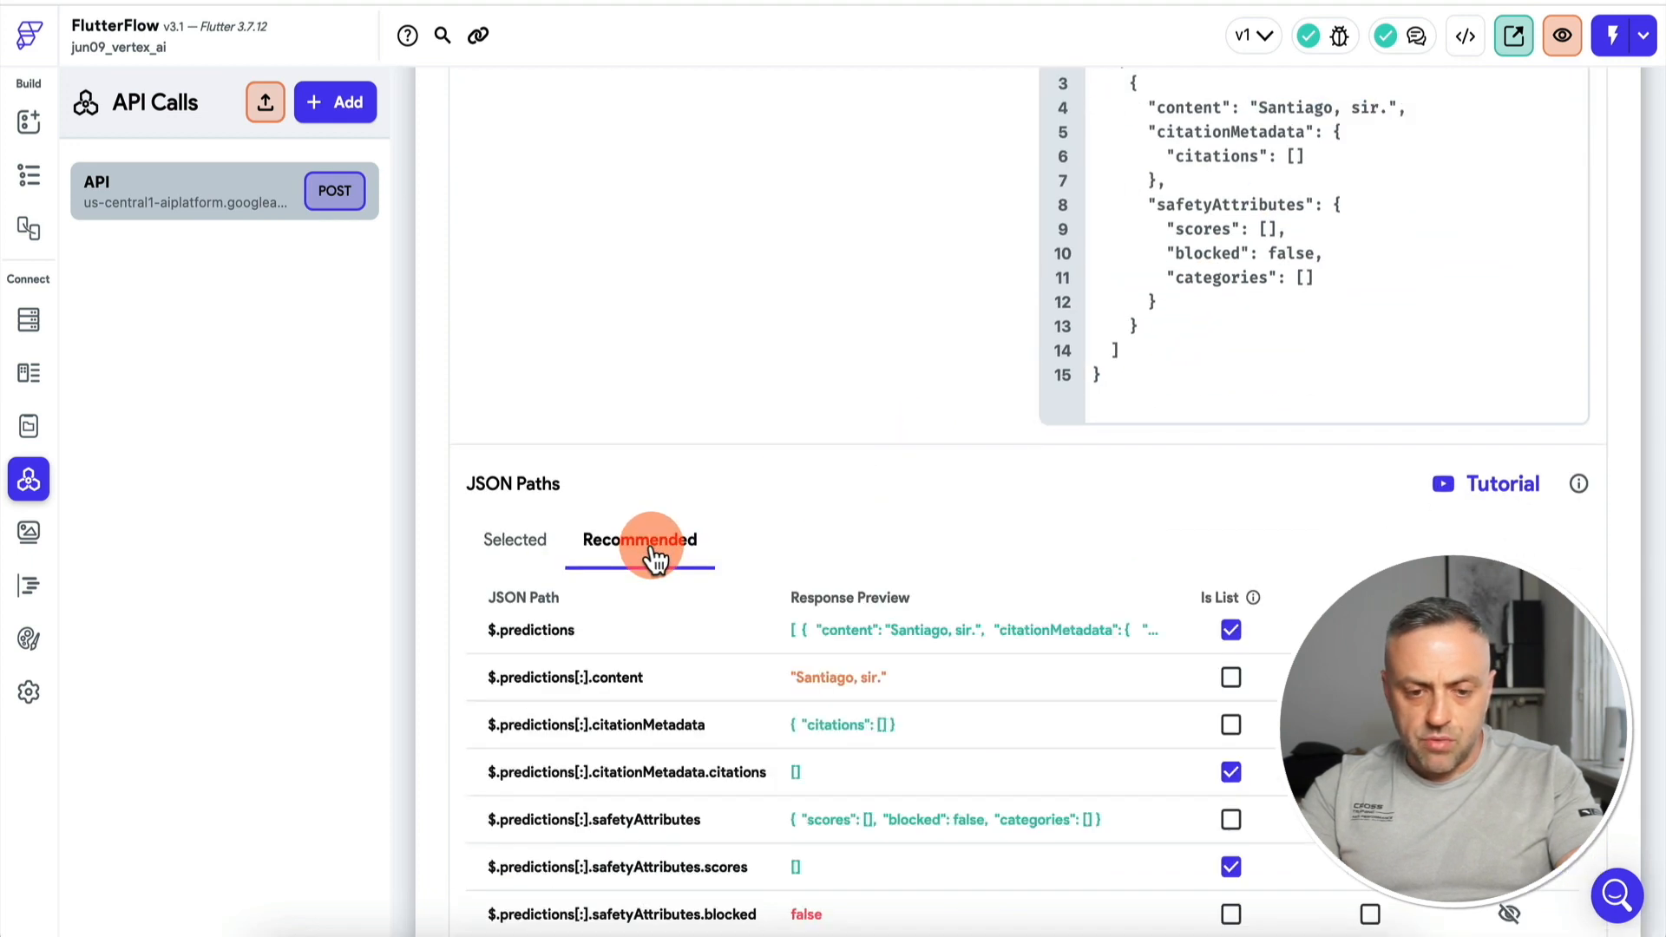
{"action": "scroll", "coordinate": [649, 543], "scroll_direction": "down", "scroll_amount": 3}
{"action": "scroll", "coordinate": [829, 451], "scroll_direction": "up", "scroll_amount": 1}
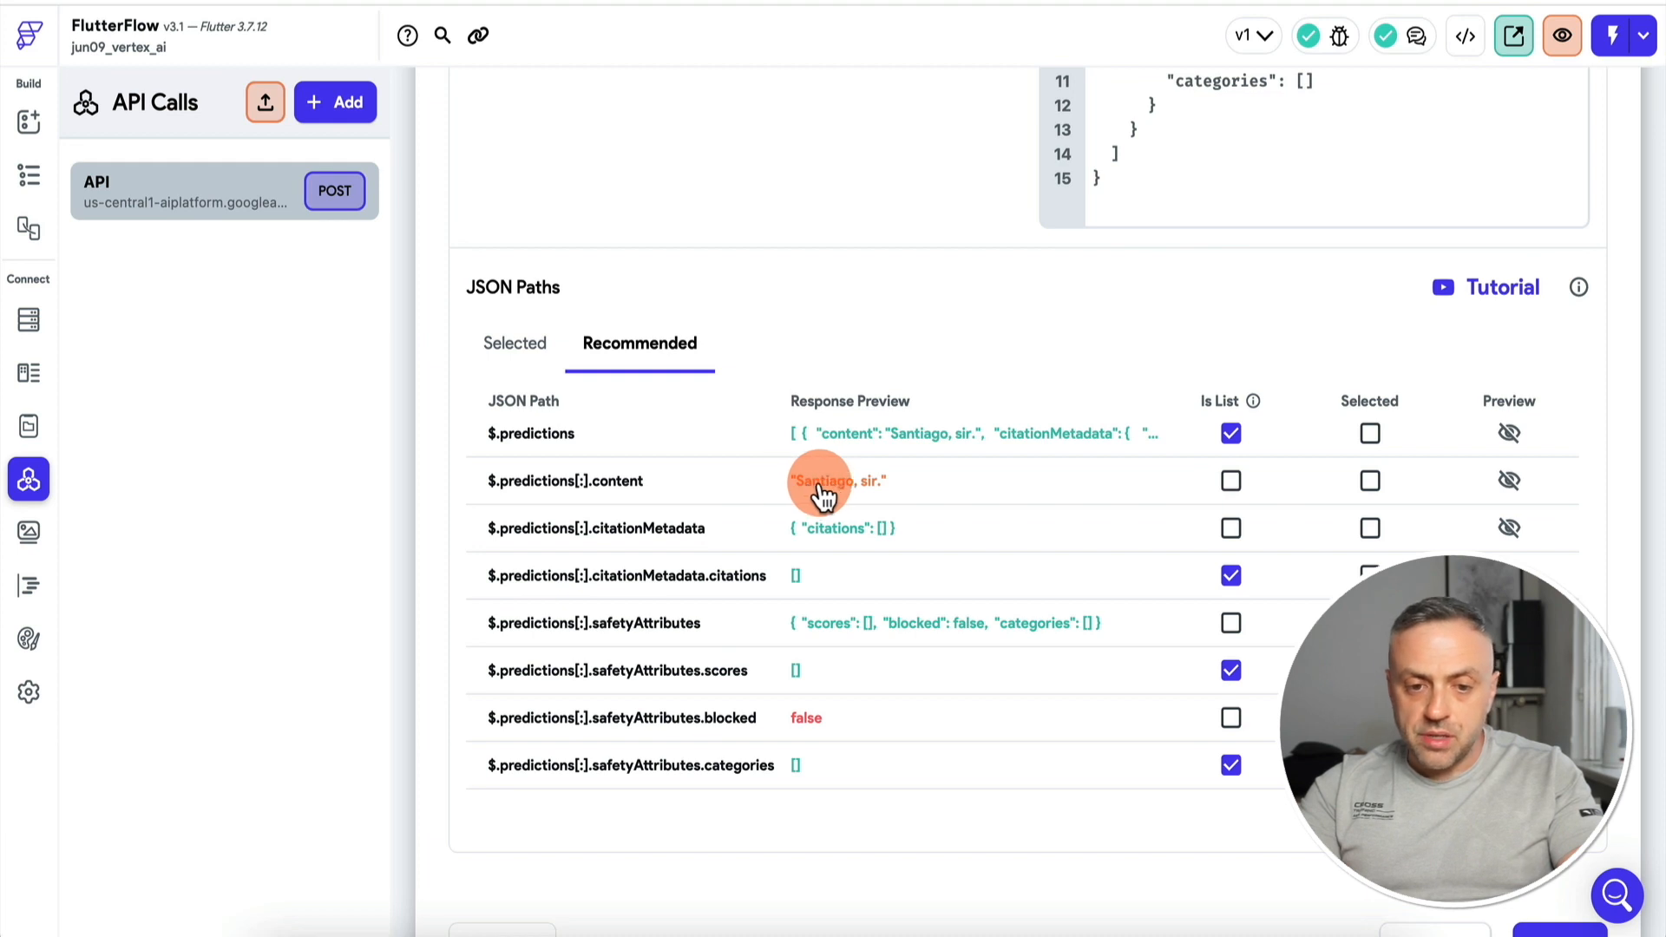
{"action": "left_click", "coordinate": [1340, 488]}
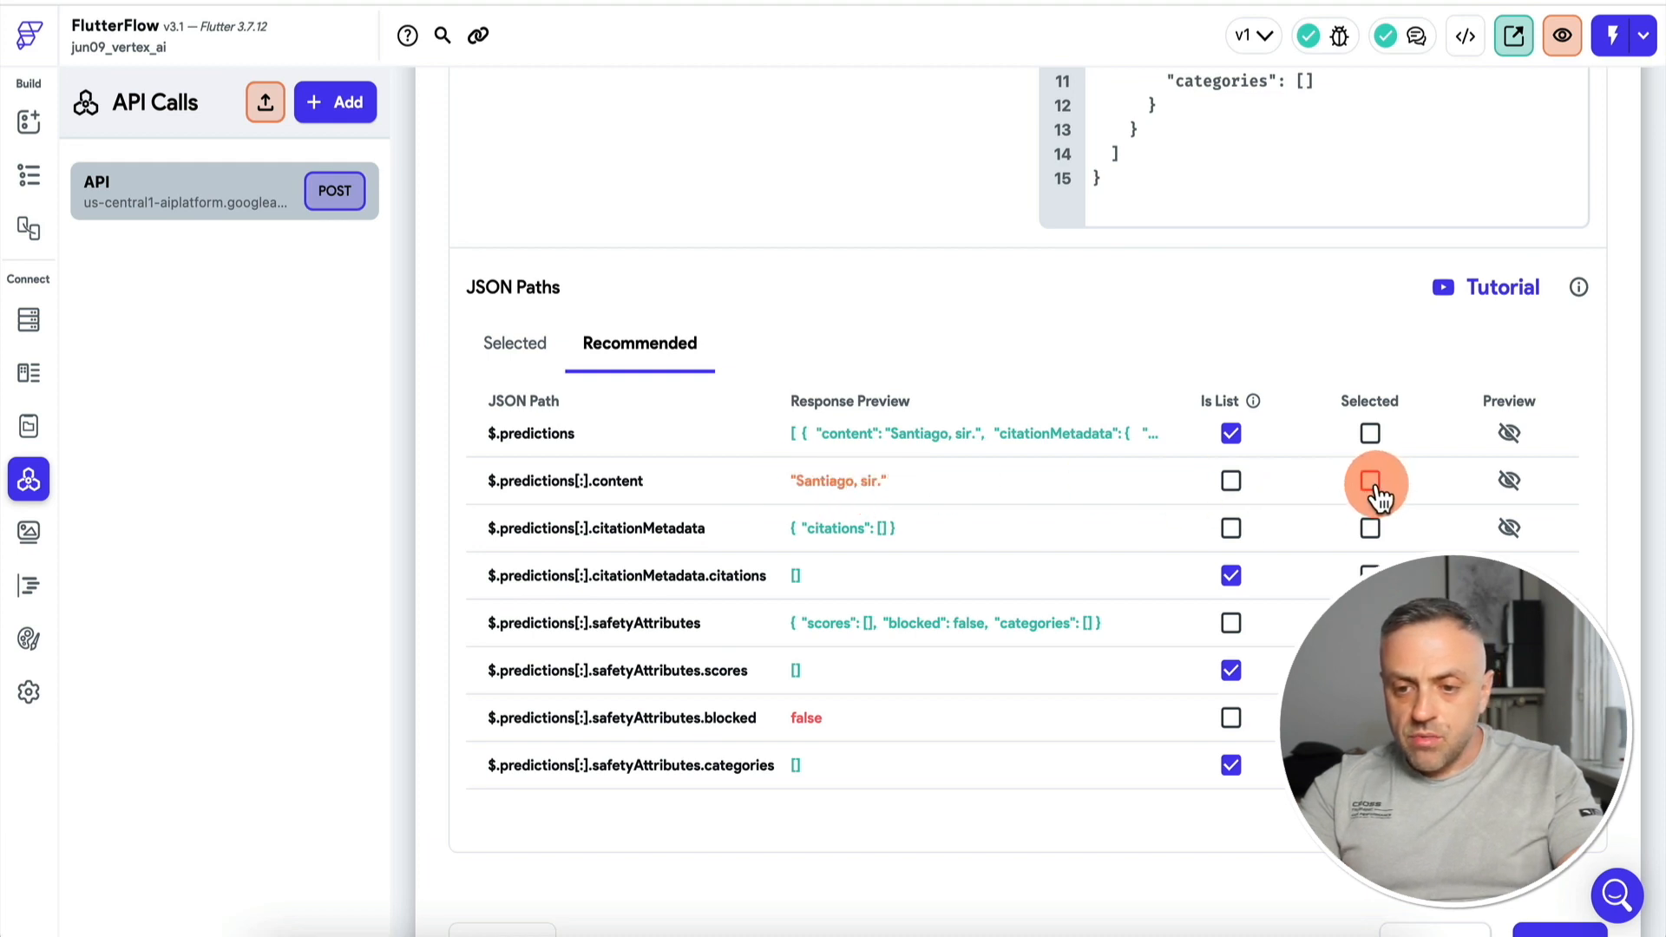
{"action": "left_click", "coordinate": [526, 363]}
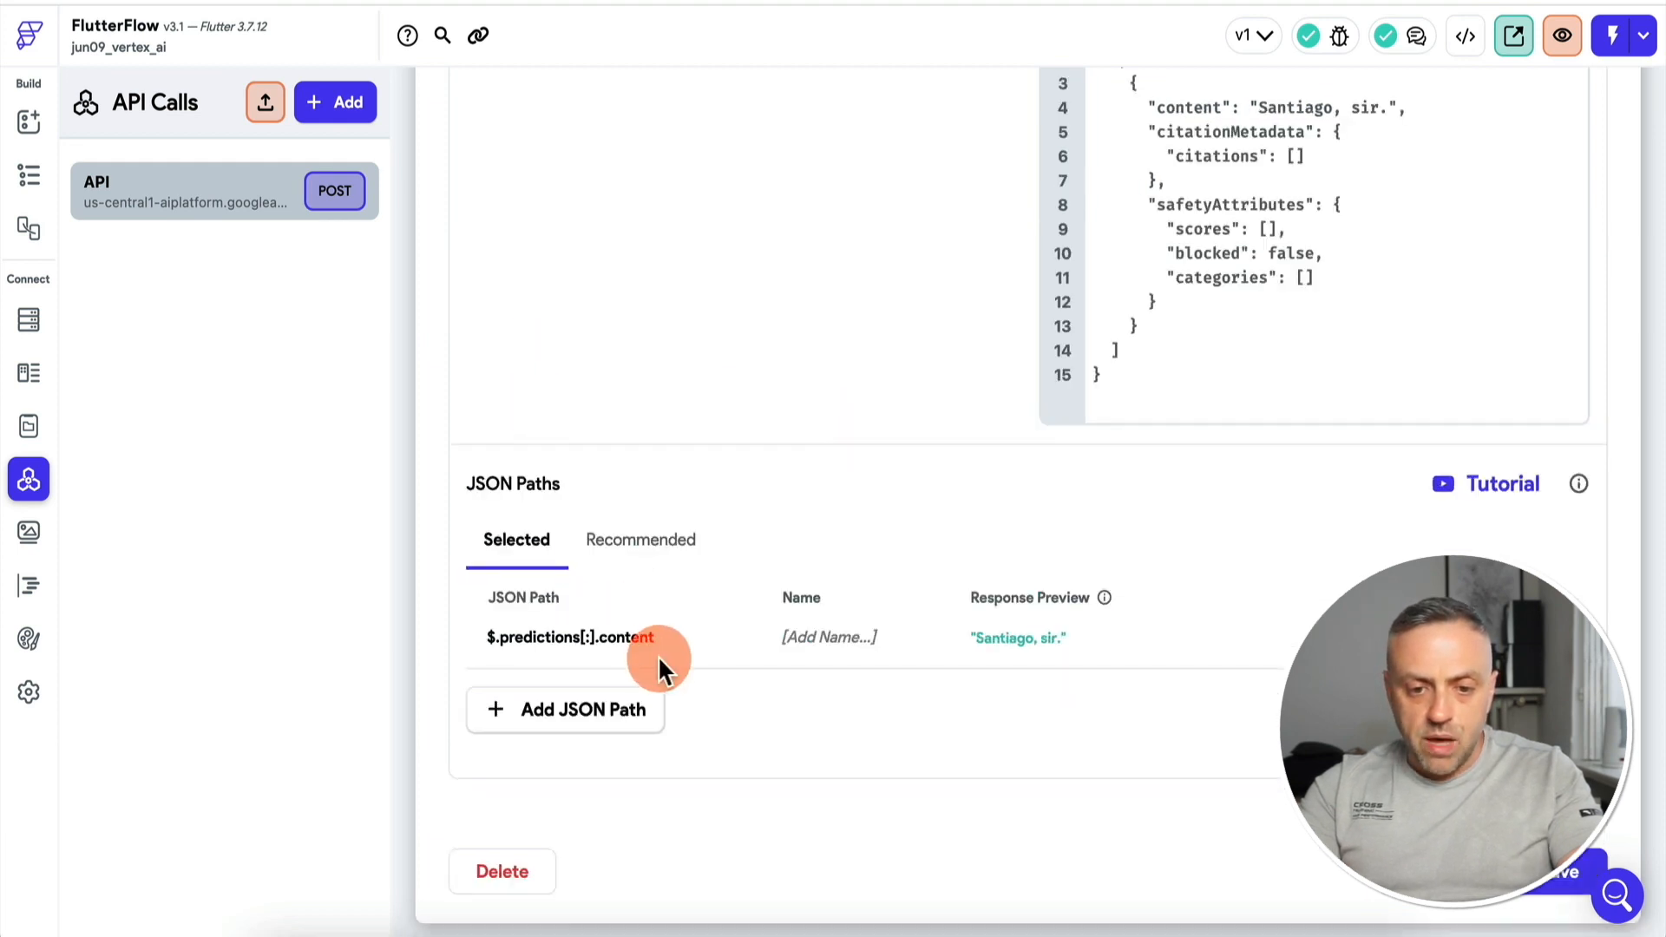
{"action": "left_click", "coordinate": [840, 637]}
{"action": "type", "text": "answer"}
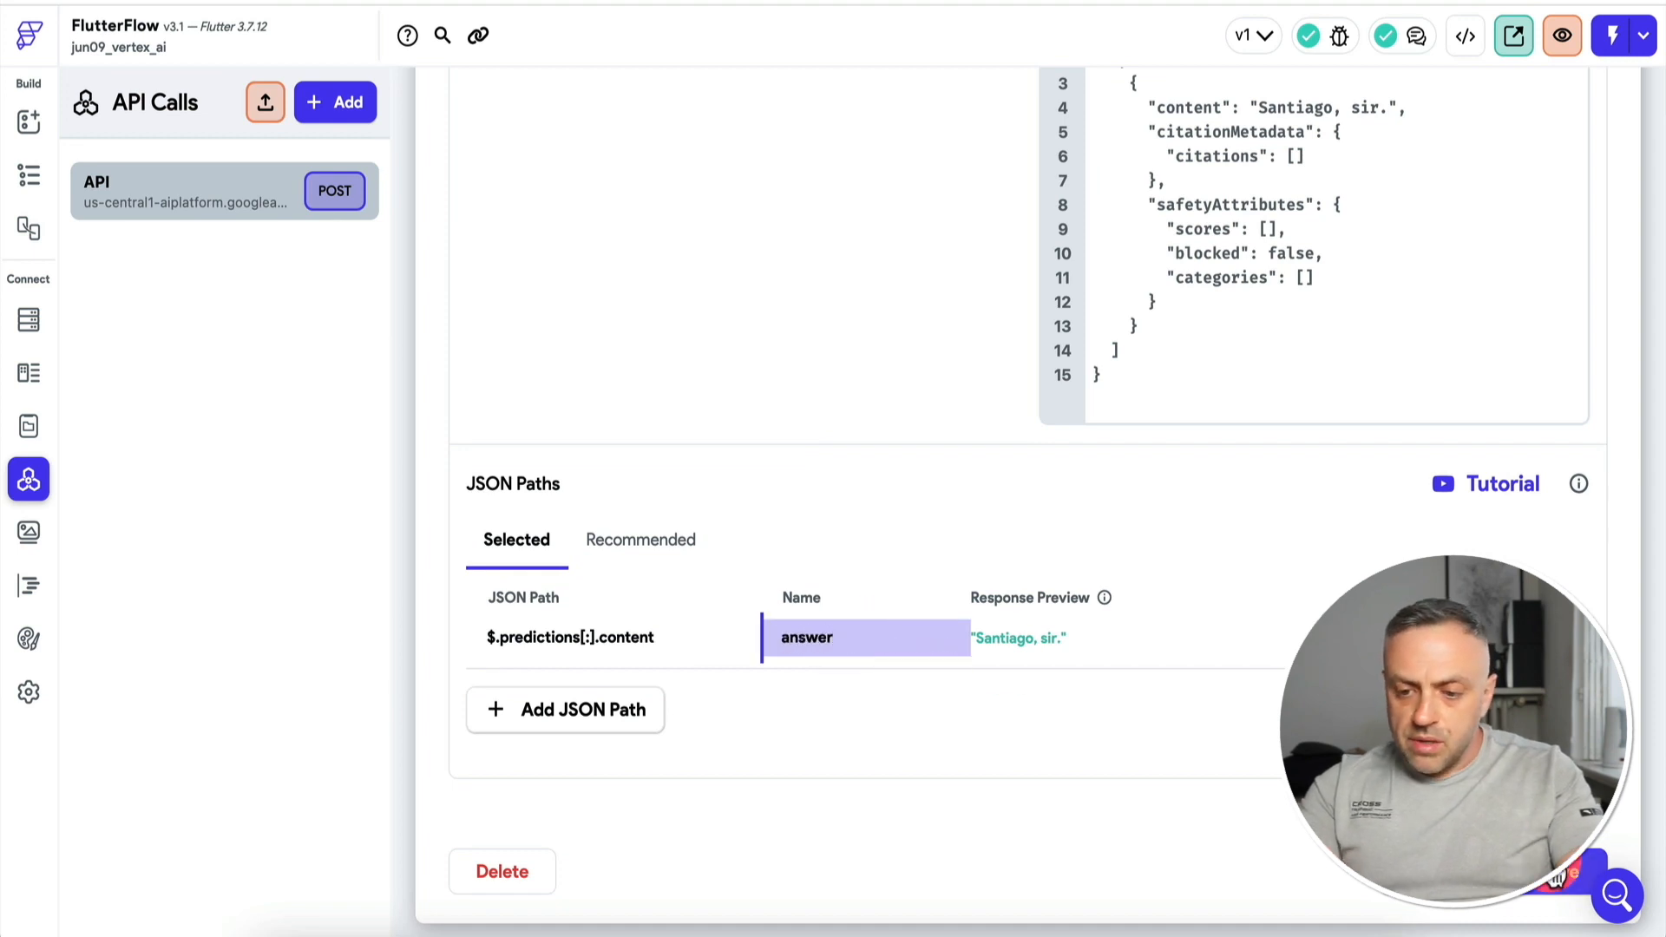
{"action": "left_click", "coordinate": [878, 318]}
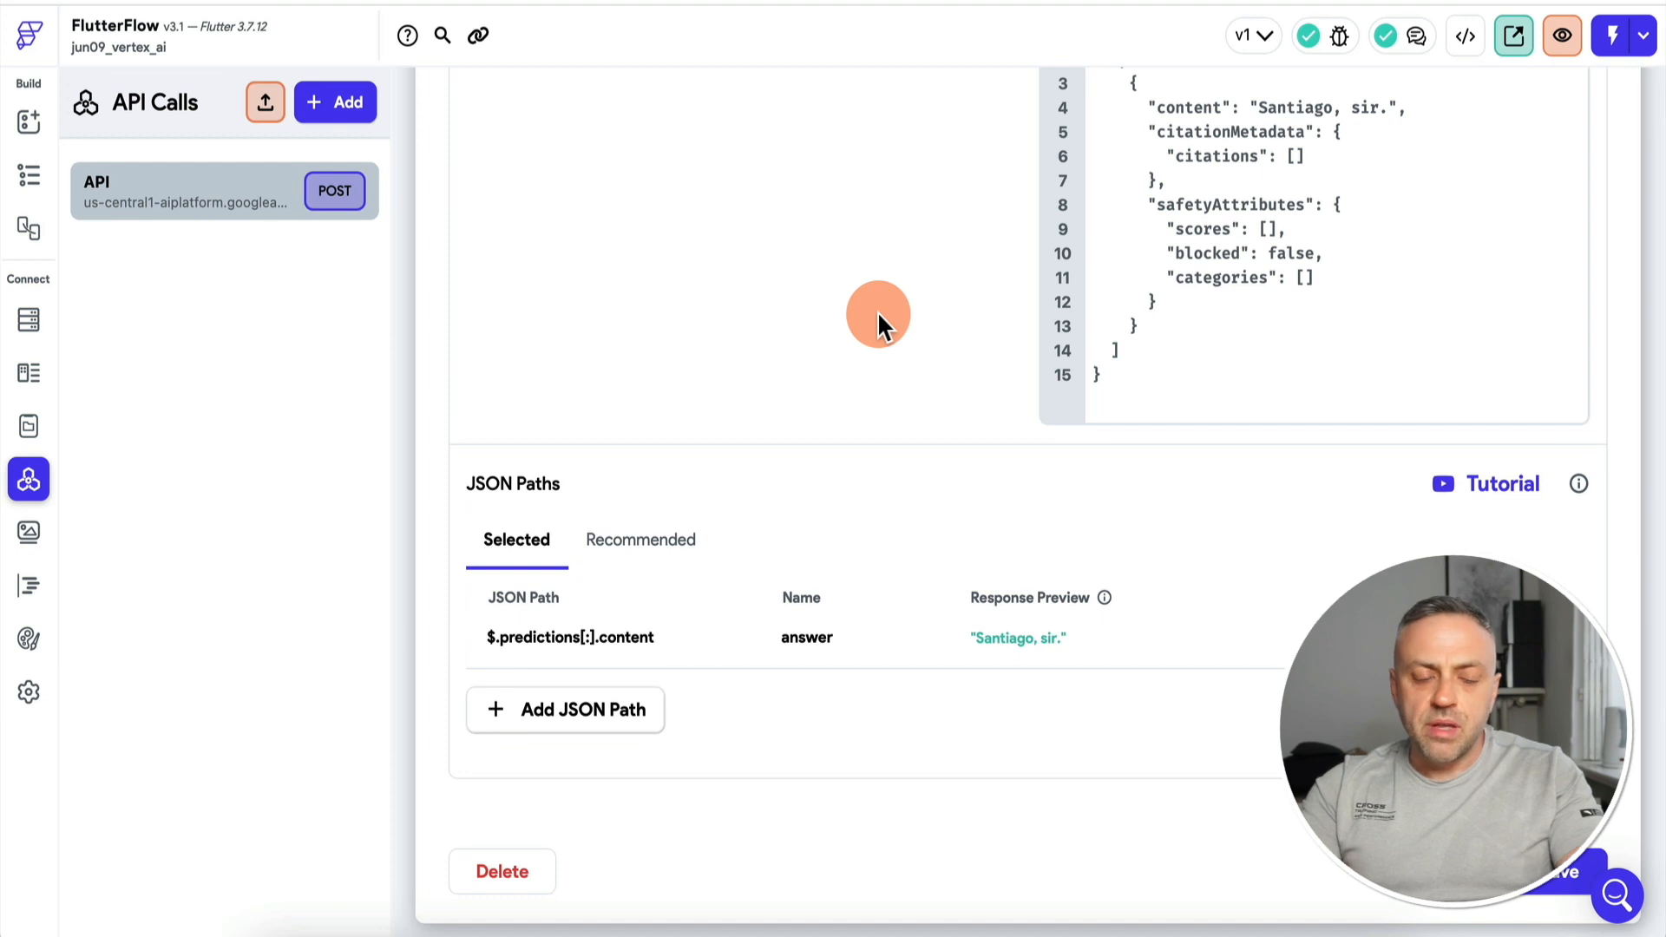
Open HomePage in the builder with its widget tree and inspect the inputQuestion field, the Send Request button and the answerVar text
{"action": "left_click", "coordinate": [28, 121]}
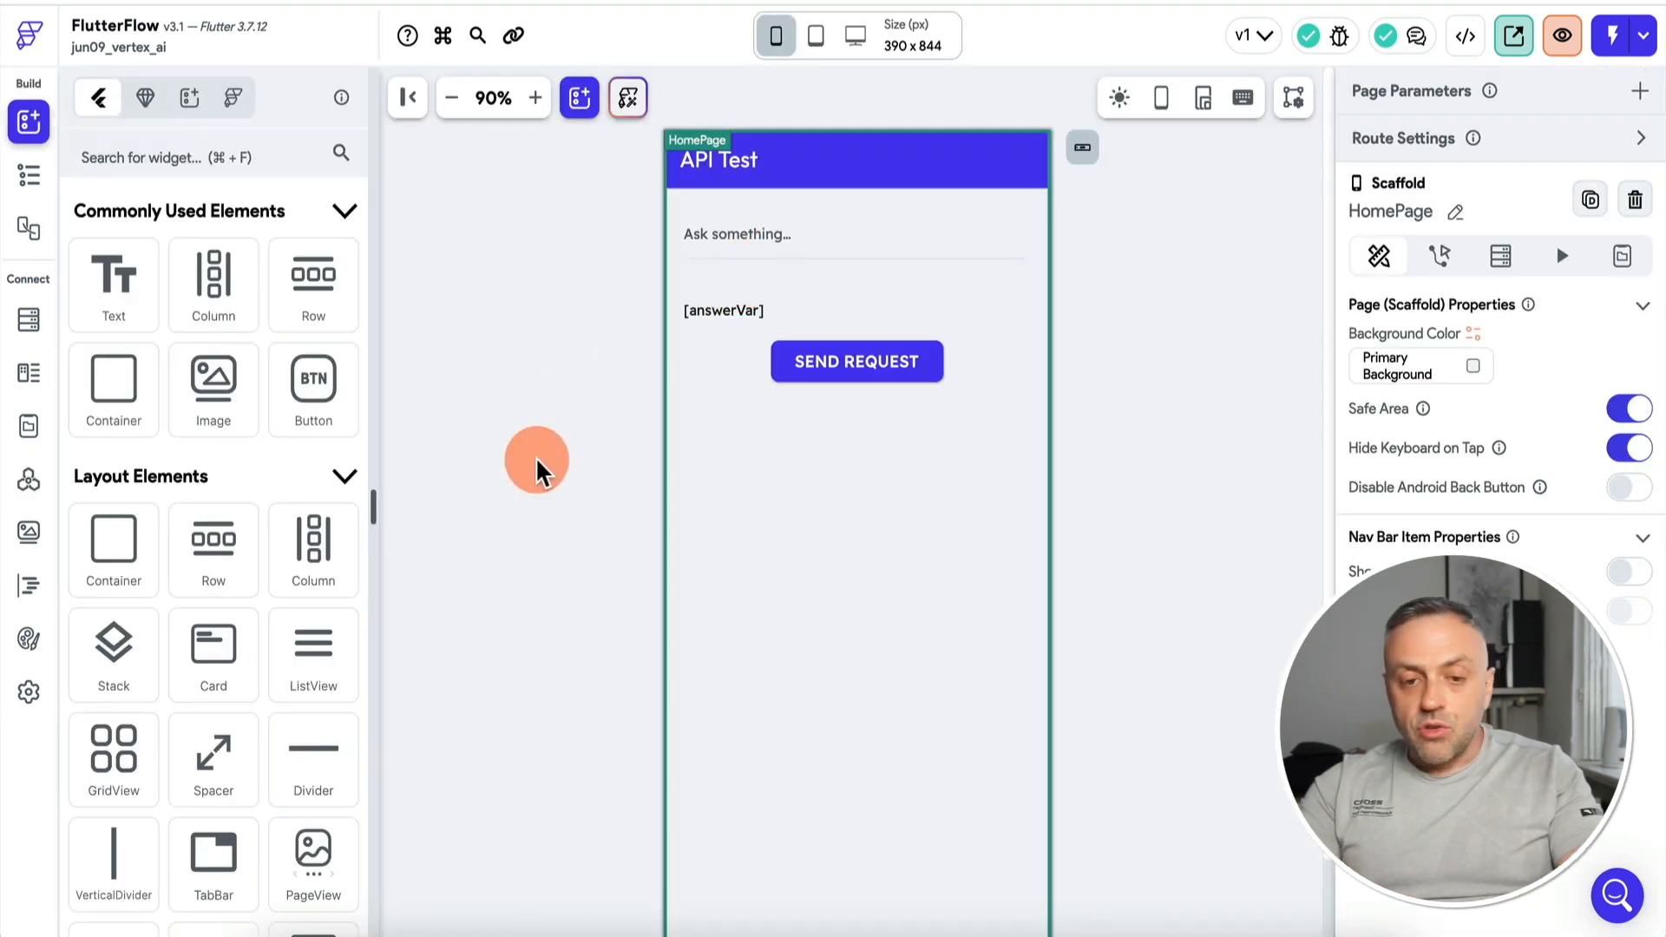
{"action": "left_click", "coordinate": [29, 176]}
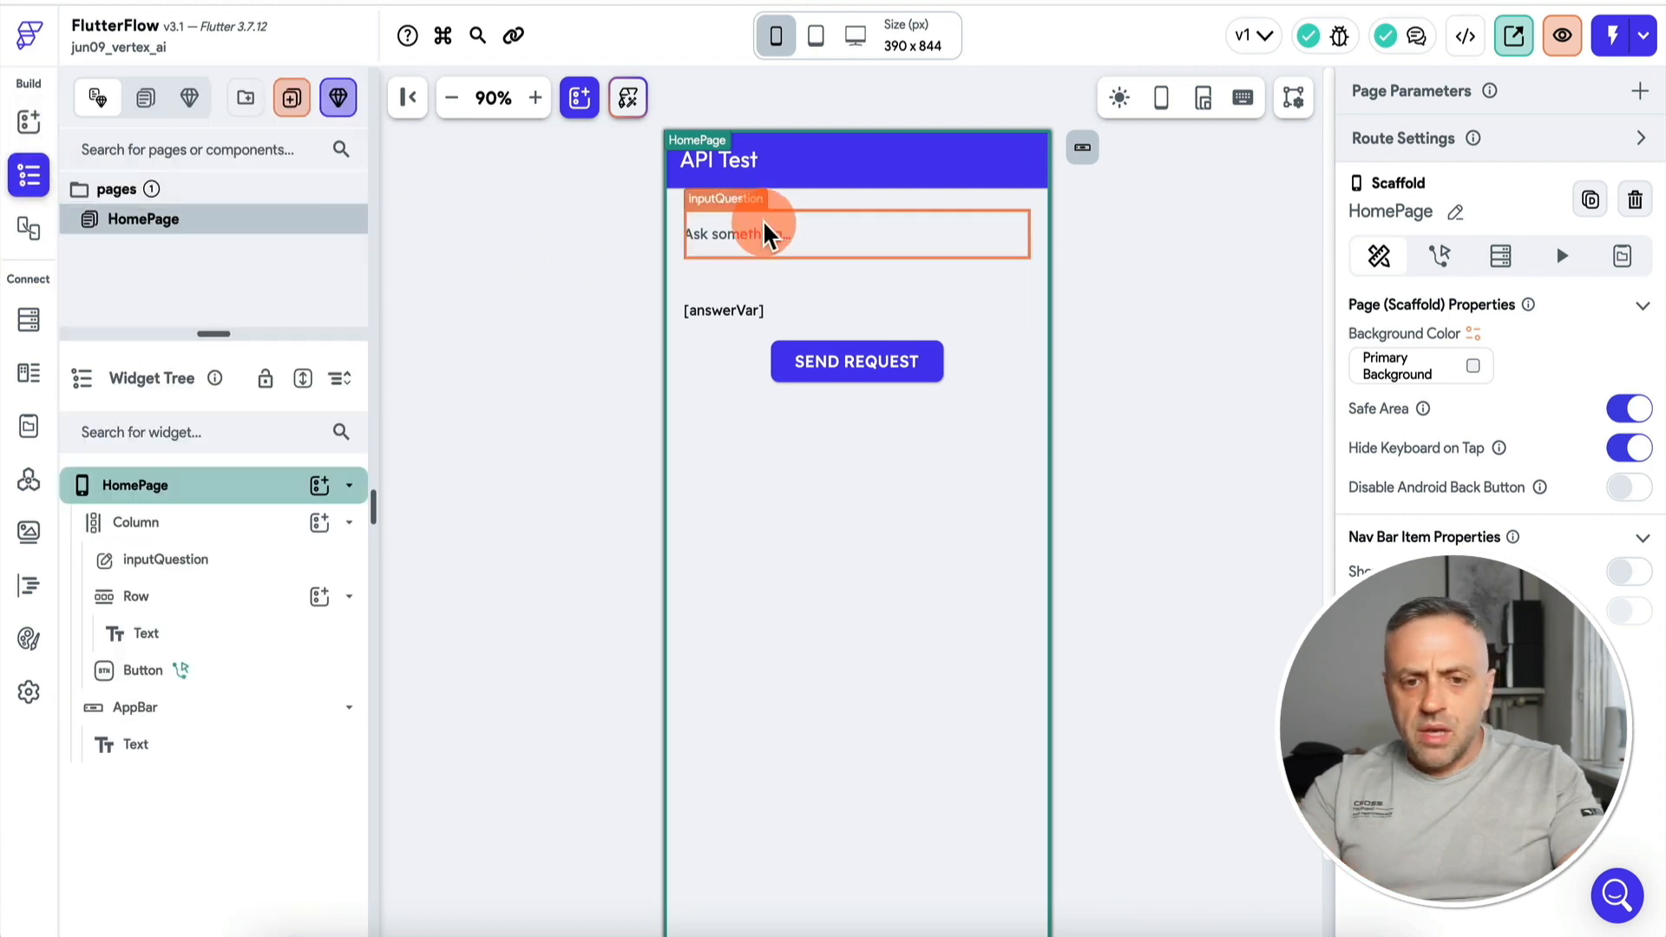
{"action": "left_click", "coordinate": [748, 242]}
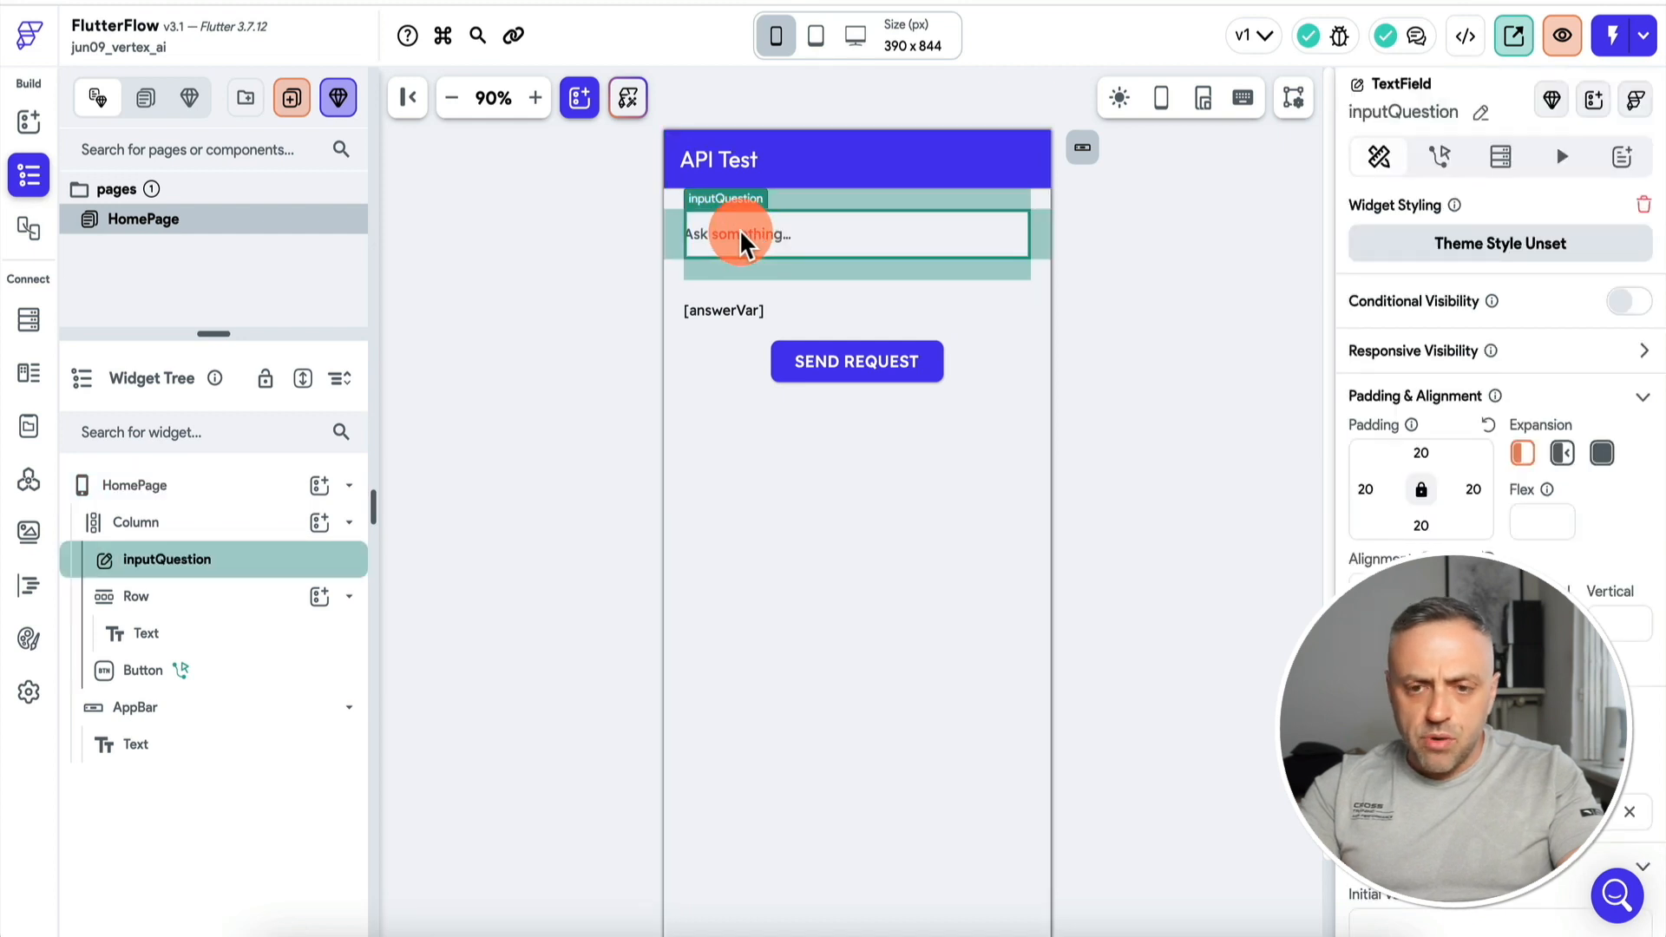
{"action": "left_click", "coordinate": [846, 380]}
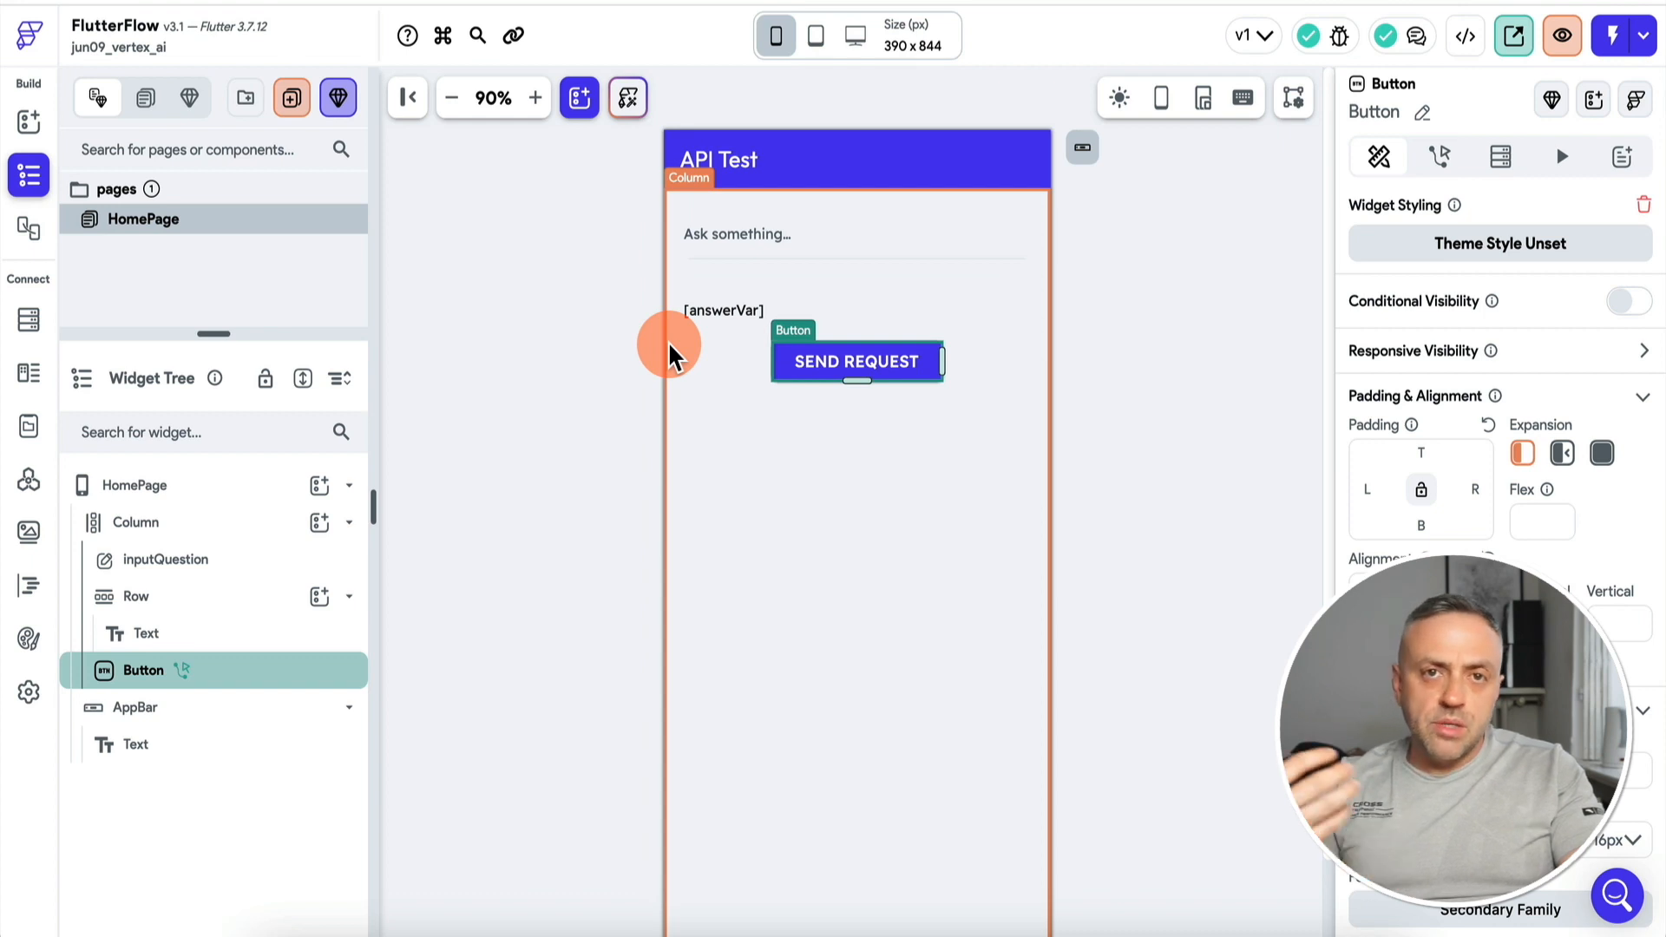
{"action": "left_click", "coordinate": [725, 320]}
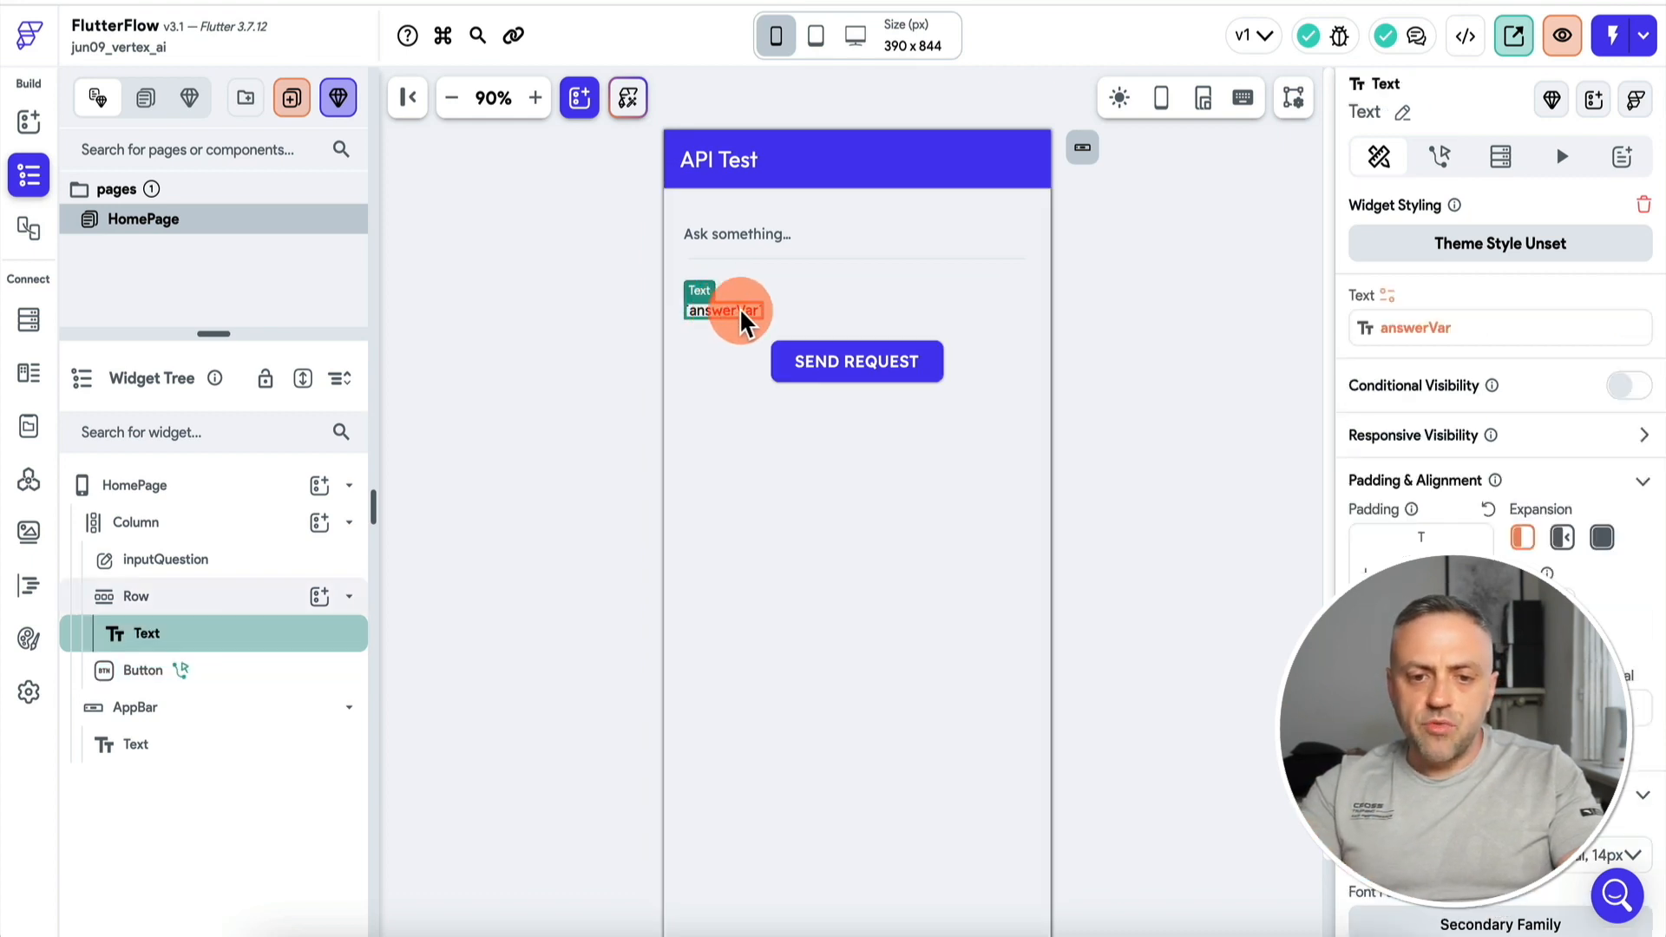
Review the Send Request button's backend API call and check that its question variable is bound to the inputQuestion field
{"action": "left_click", "coordinate": [835, 375]}
{"action": "left_click", "coordinate": [1440, 156]}
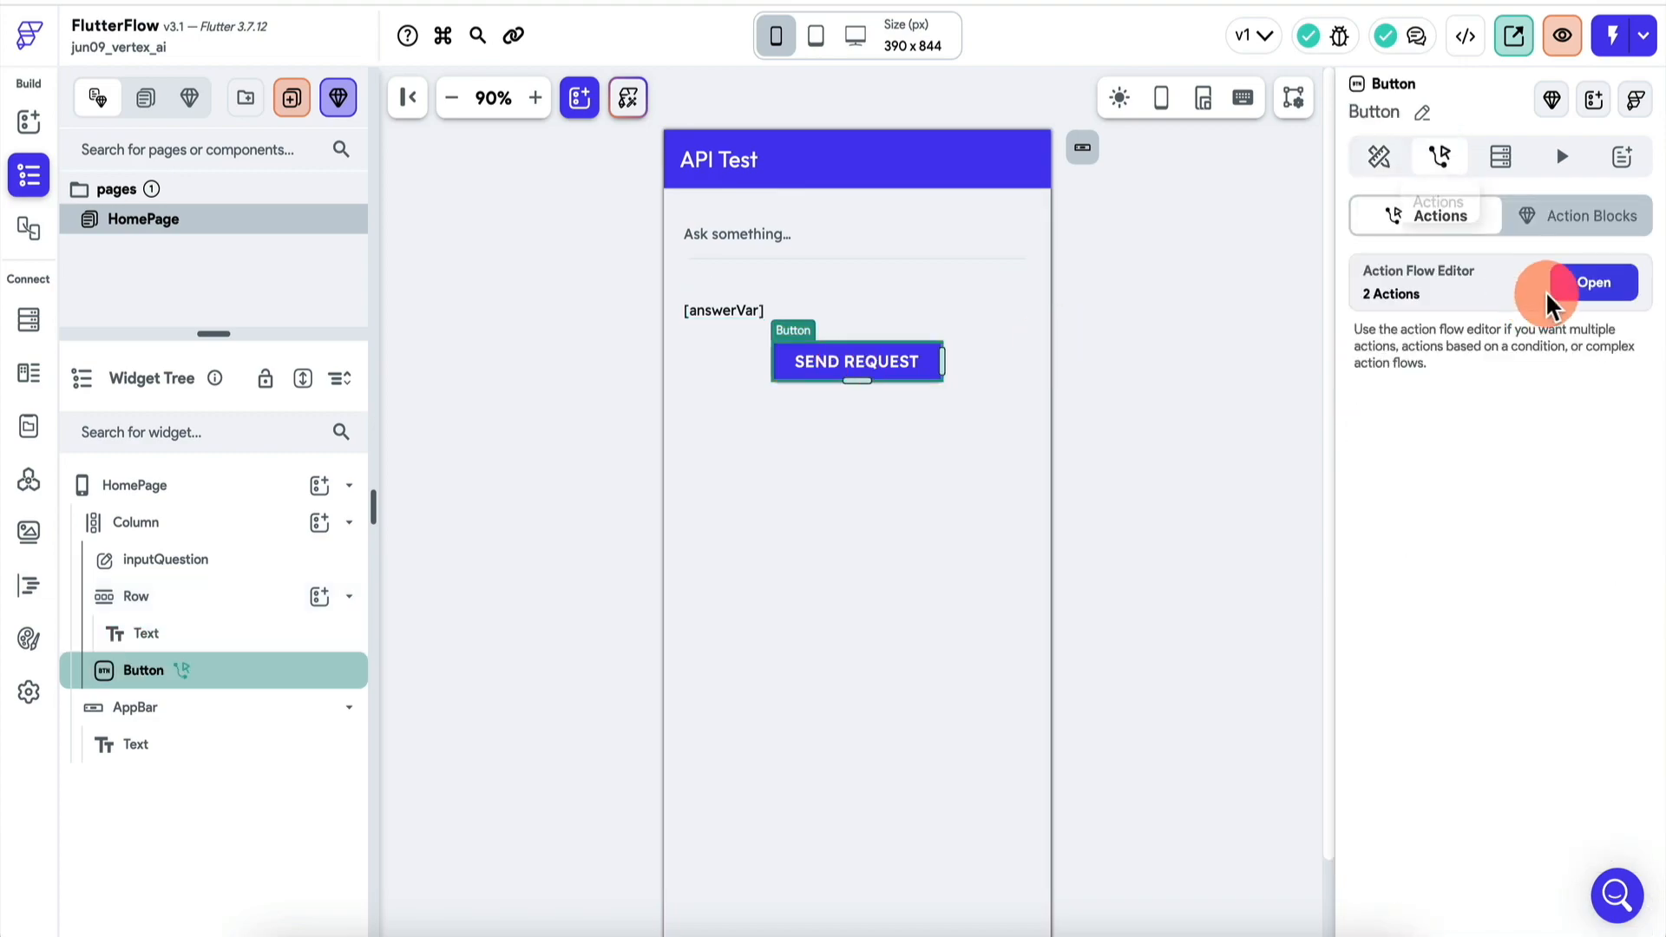
{"action": "left_click", "coordinate": [1601, 284]}
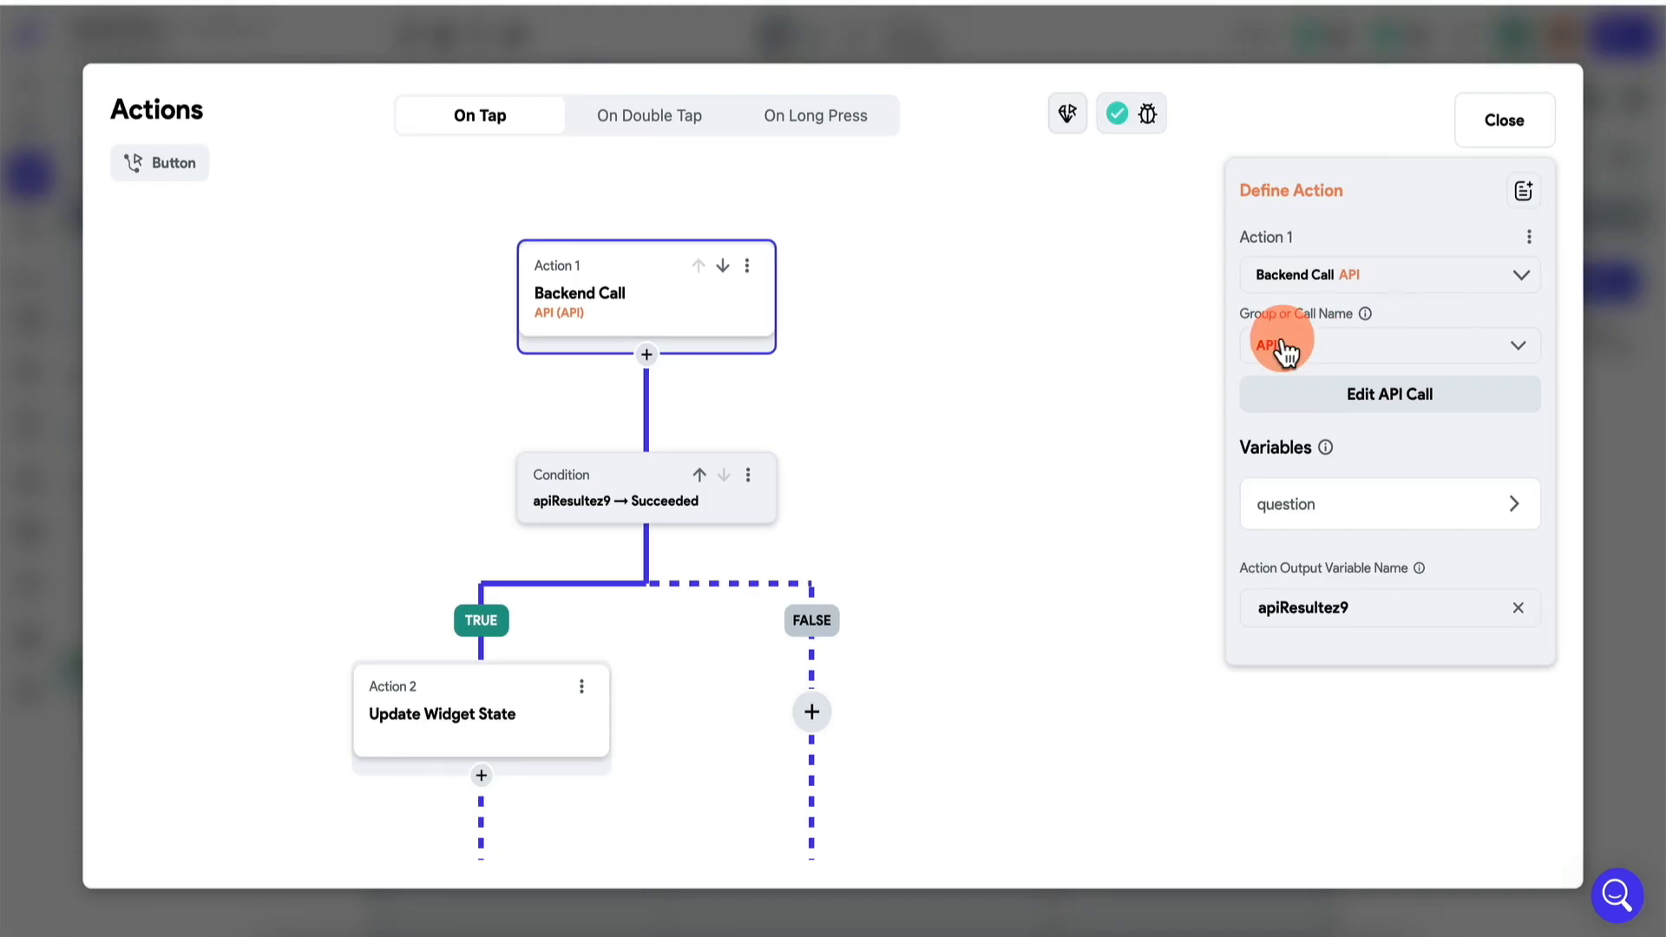
{"action": "left_click", "coordinate": [1315, 536]}
{"action": "left_click", "coordinate": [1340, 685]}
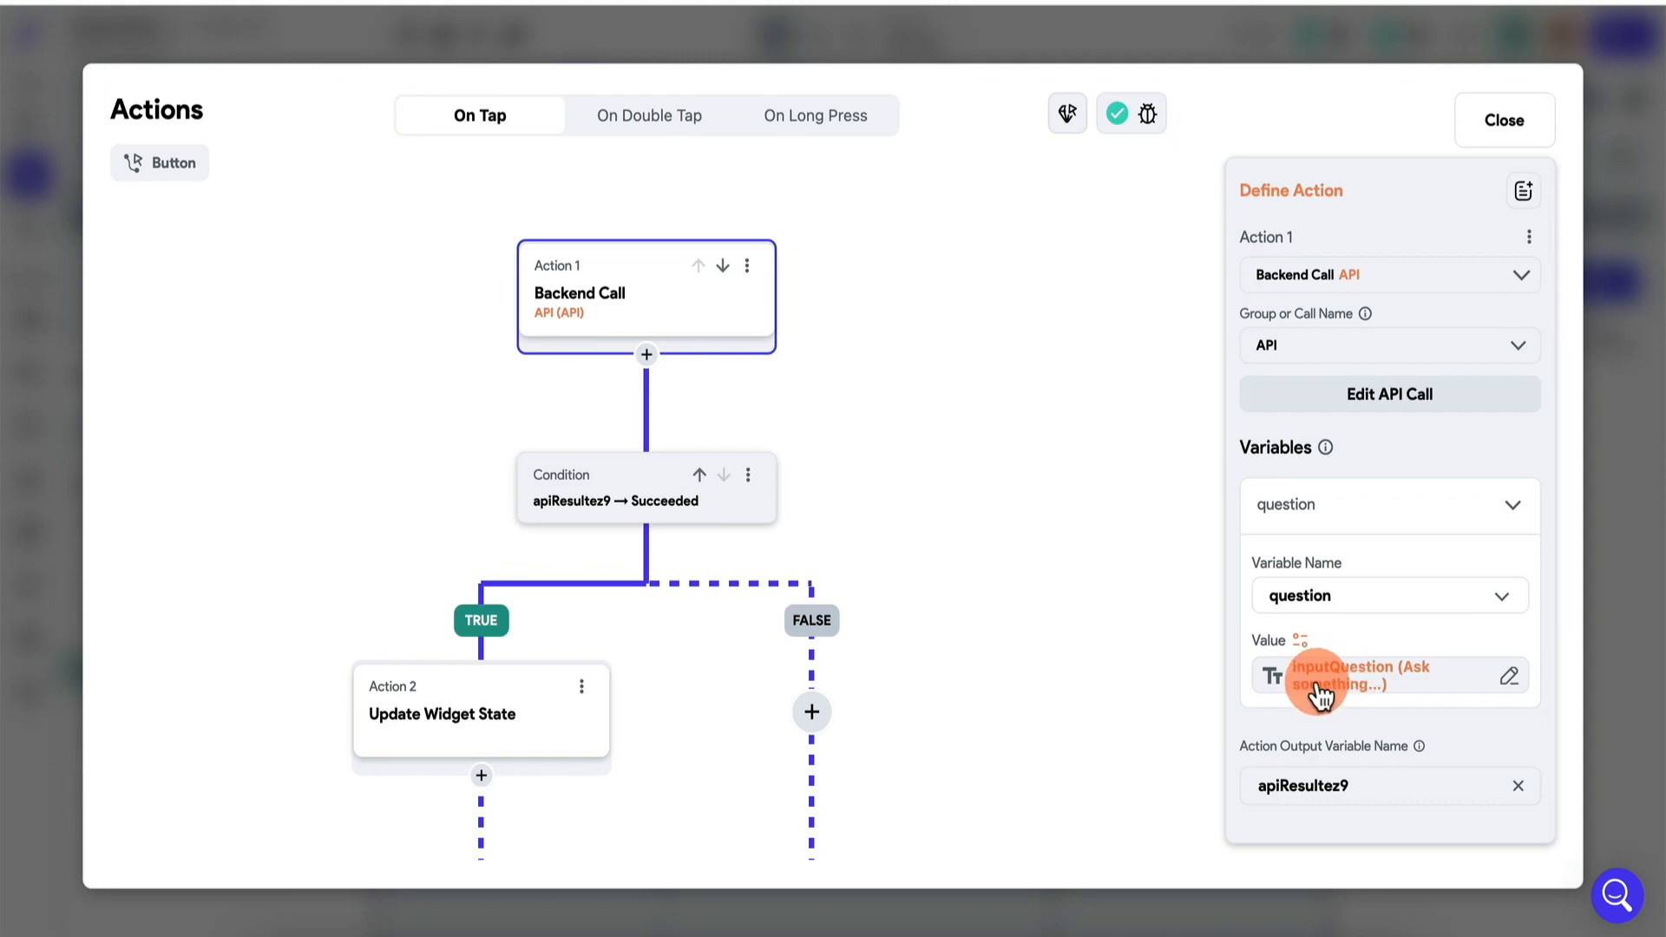
{"action": "left_click", "coordinate": [1636, 562]}
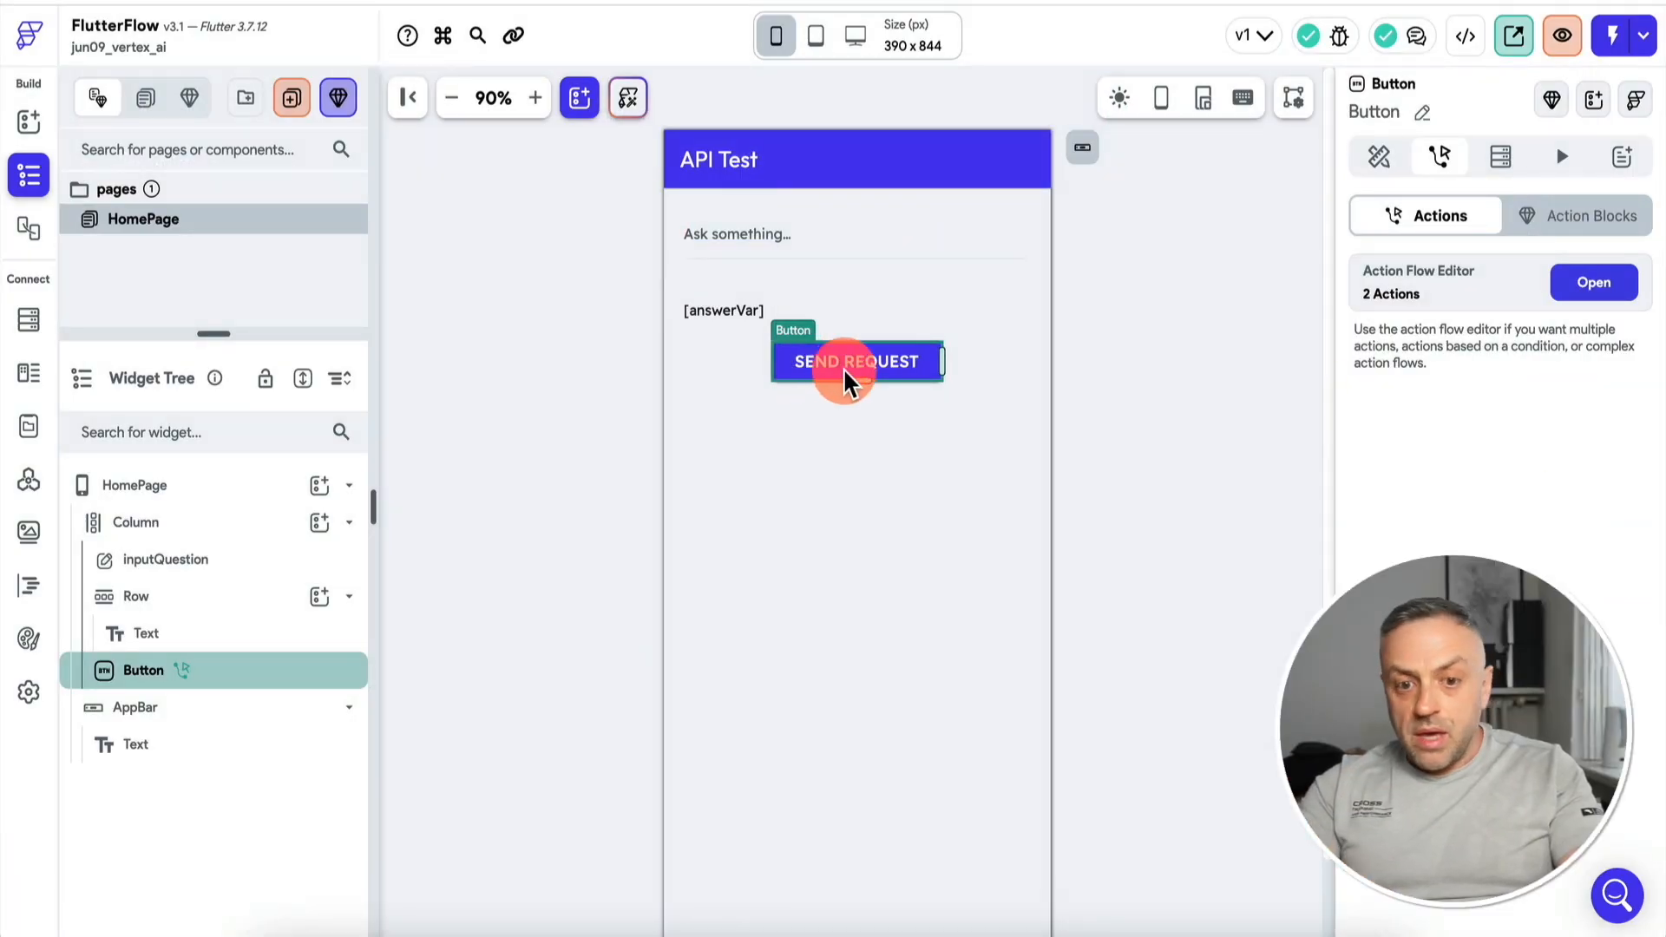
Check in the button's Update Widget State action that answerVar is set from the API result's JSON path answer, and close the action flow
{"action": "left_click", "coordinate": [1594, 285]}
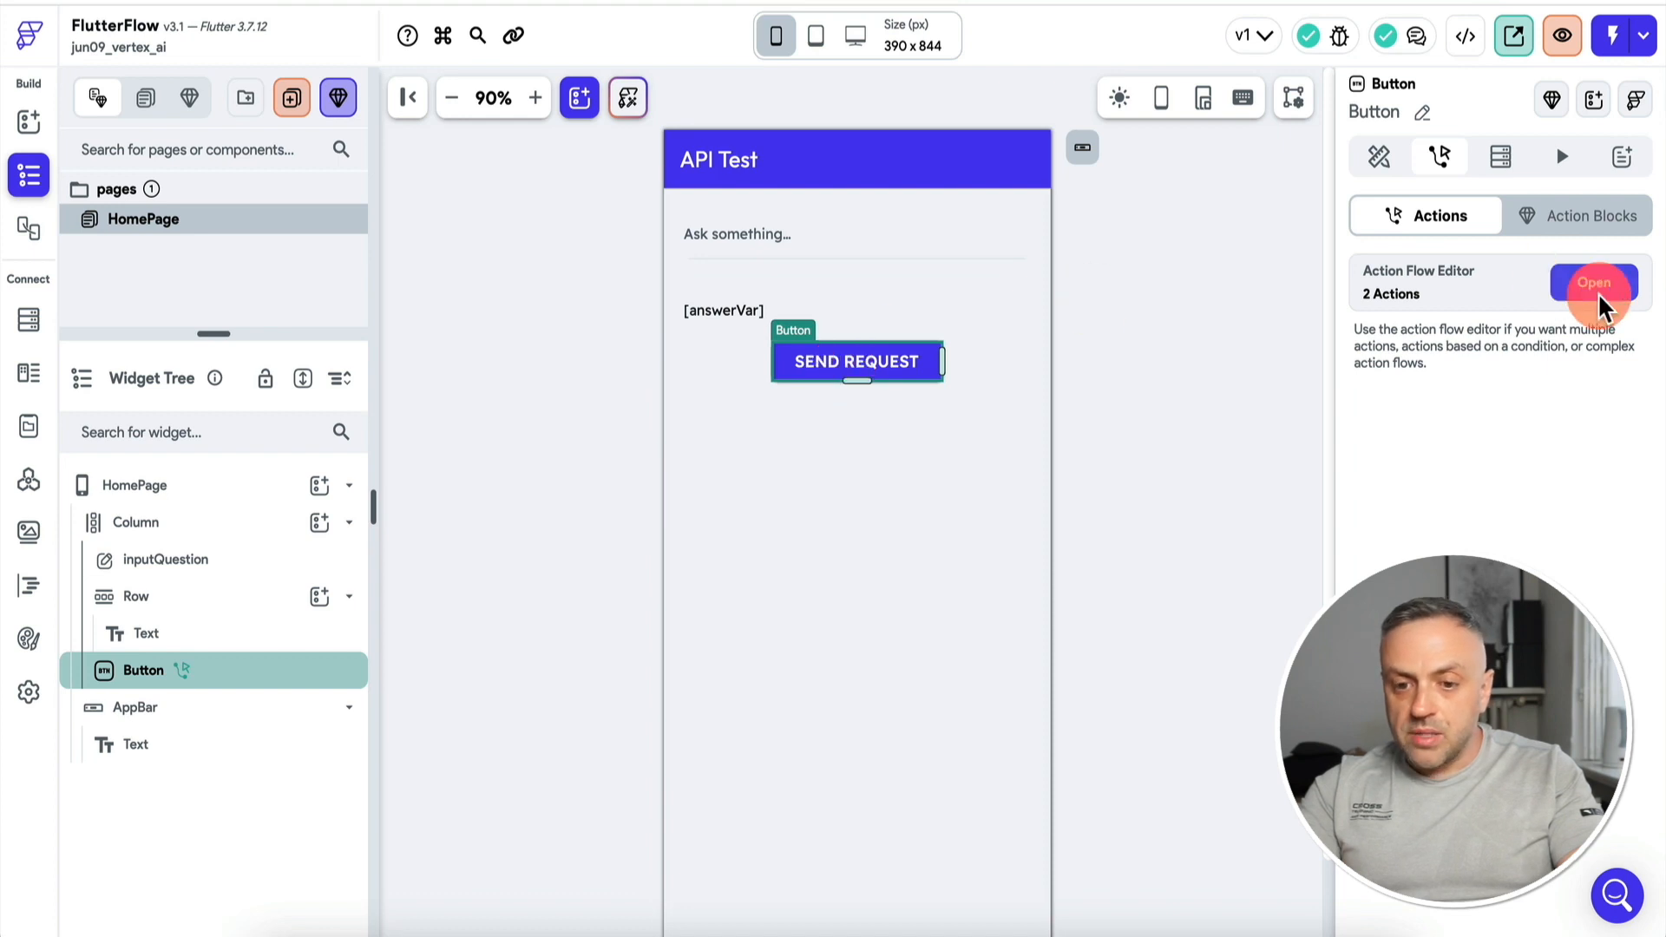
{"action": "scroll", "coordinate": [998, 312], "scroll_direction": "down", "scroll_amount": 3}
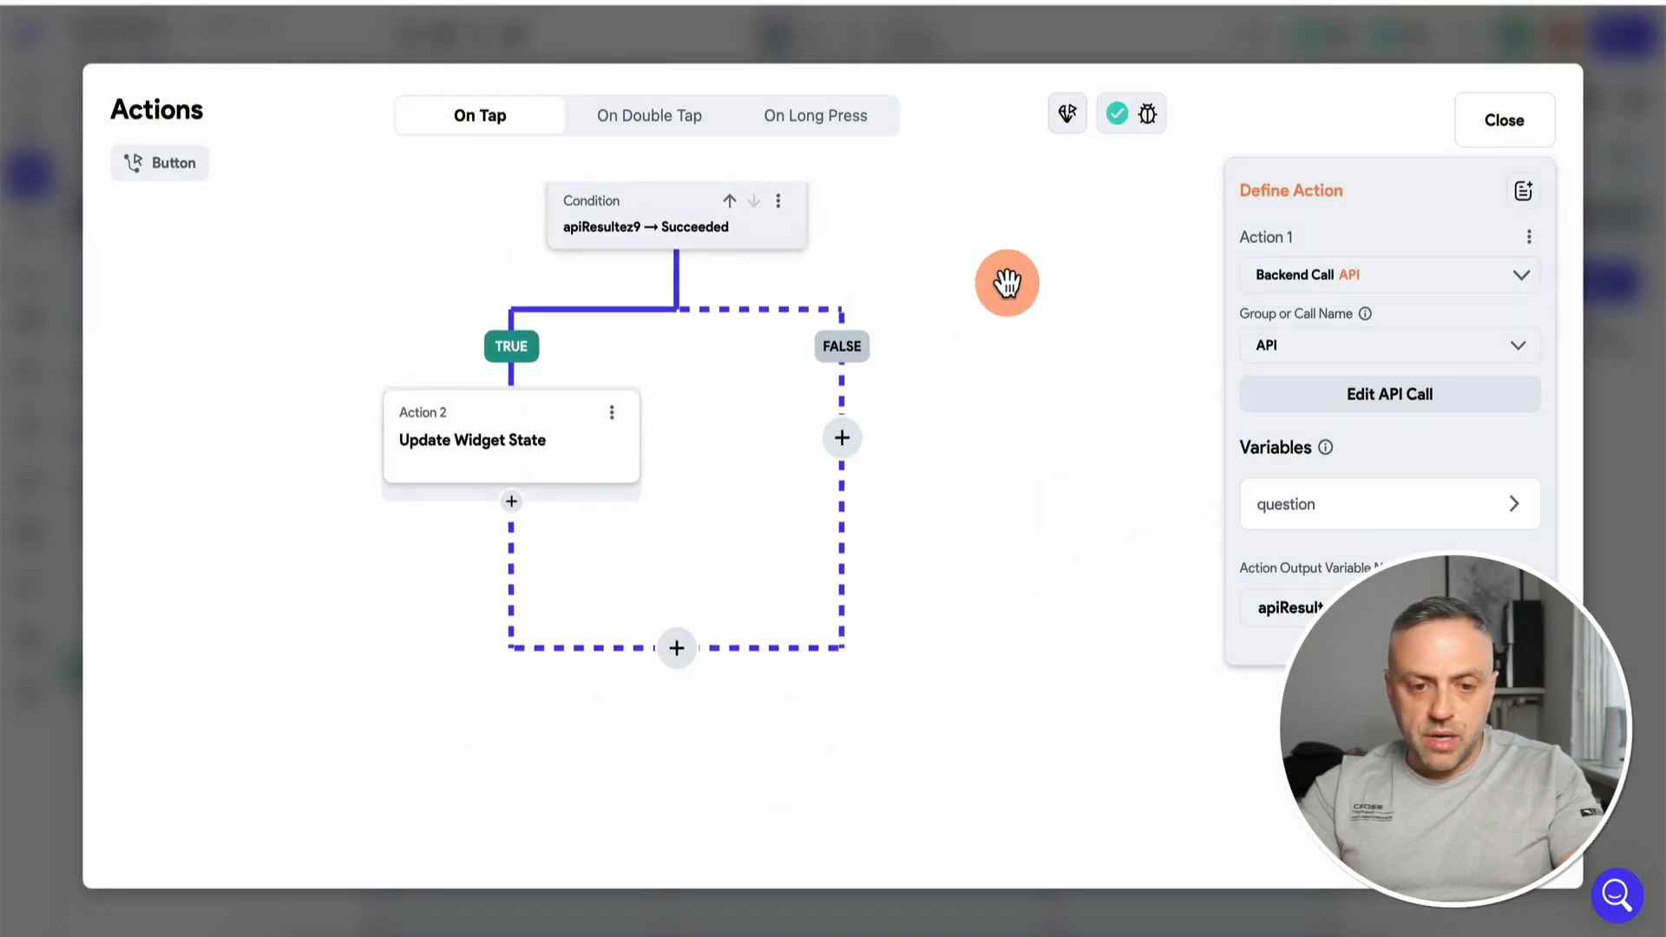
{"action": "left_click", "coordinate": [508, 447]}
{"action": "left_click", "coordinate": [1298, 379]}
{"action": "left_click", "coordinate": [1314, 560]}
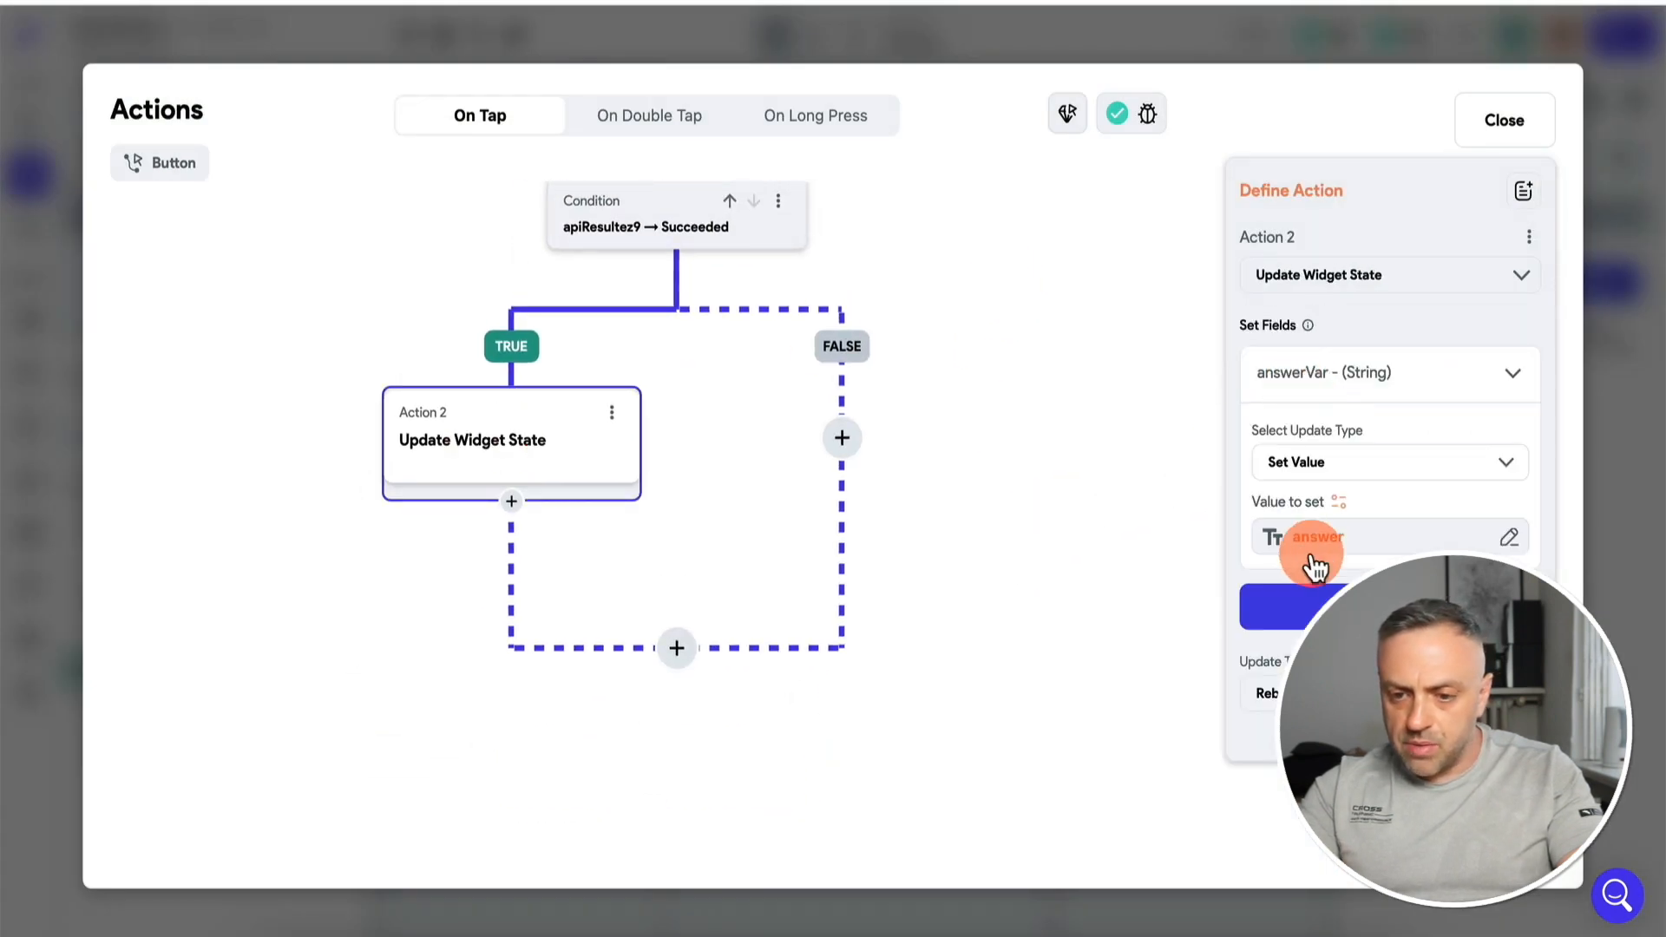
{"action": "left_click", "coordinate": [1344, 543]}
{"action": "scroll", "coordinate": [972, 614], "scroll_direction": "down", "scroll_amount": 1}
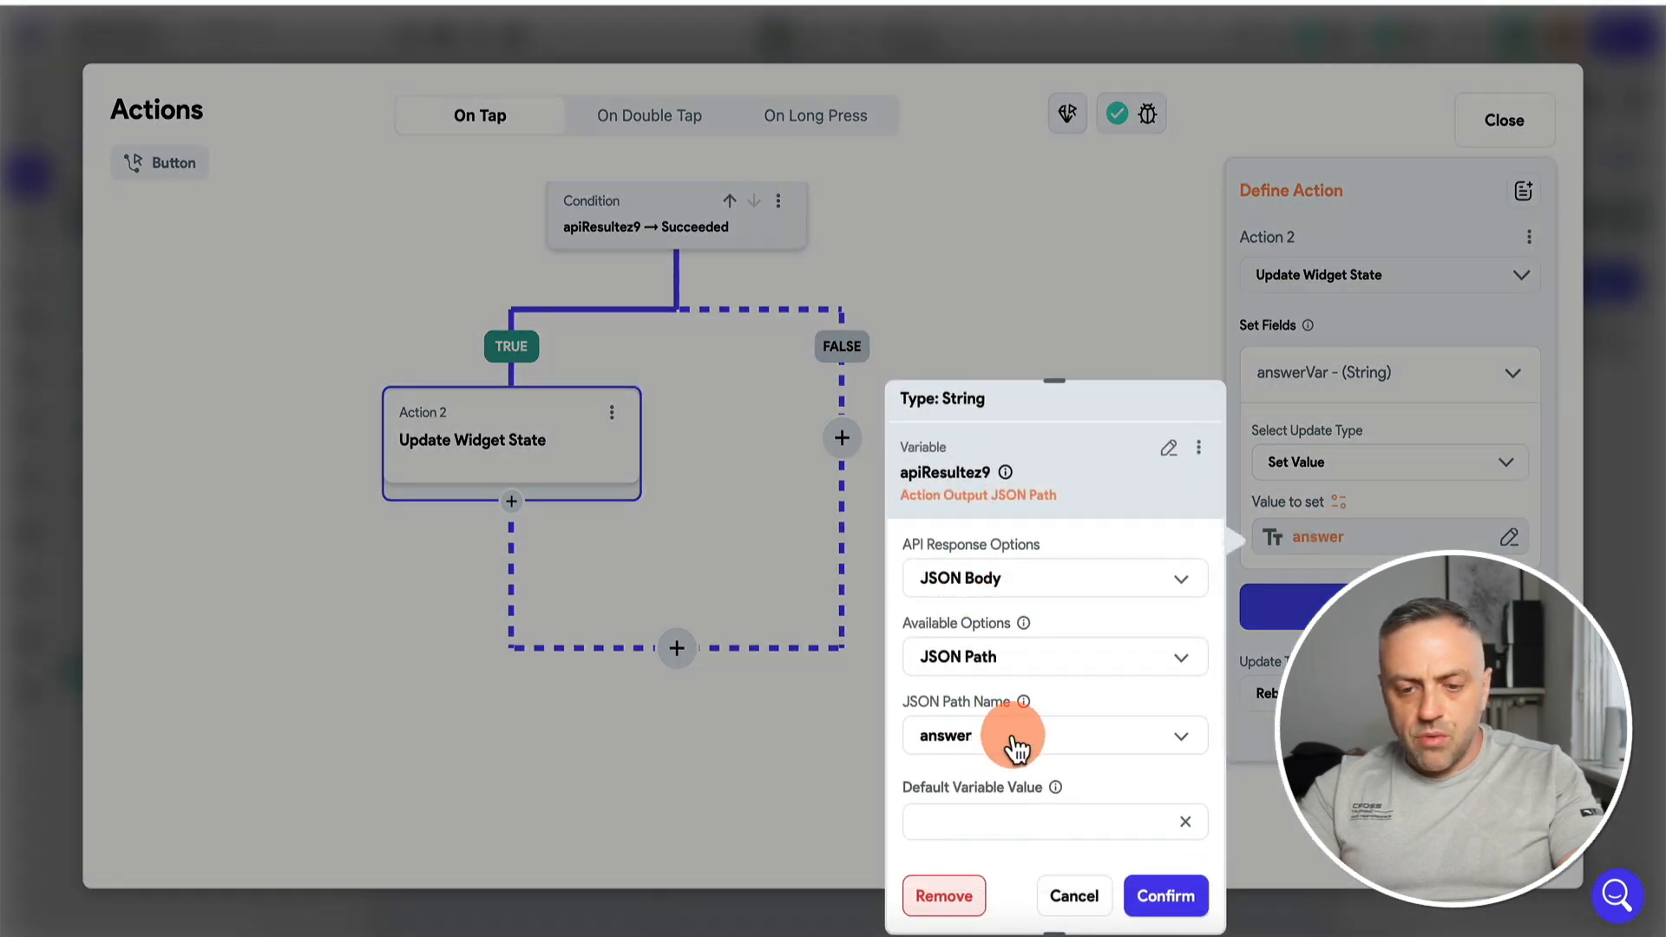
{"action": "left_click", "coordinate": [1172, 901]}
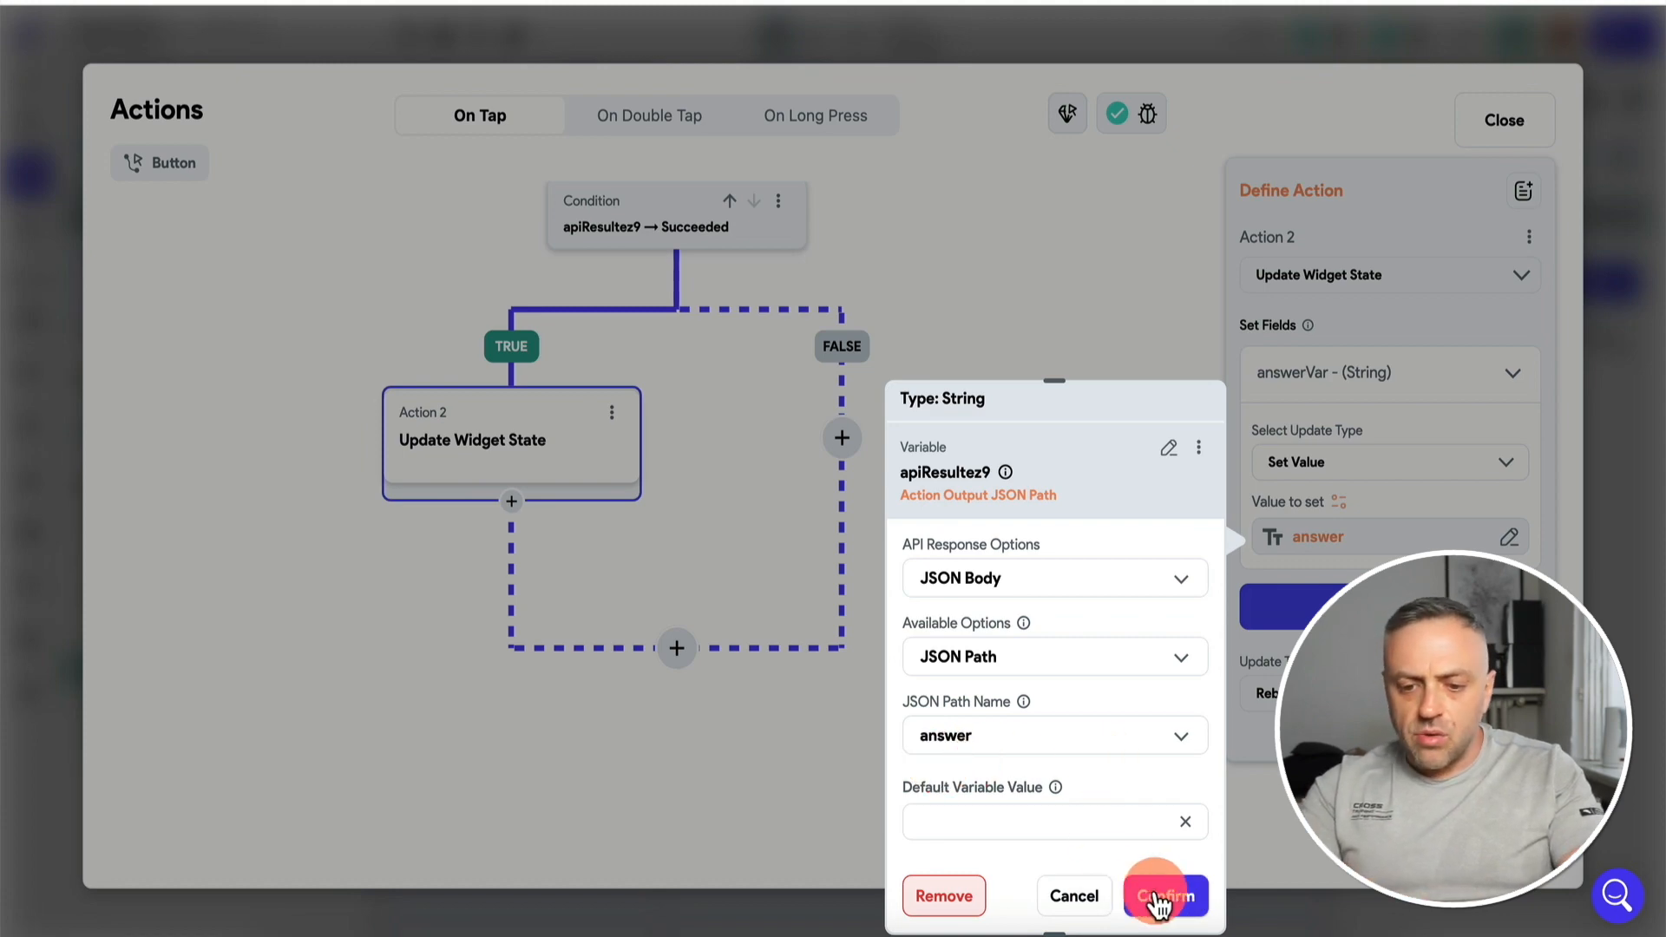
{"action": "left_click", "coordinate": [1163, 898]}
{"action": "left_click", "coordinate": [1641, 558]}
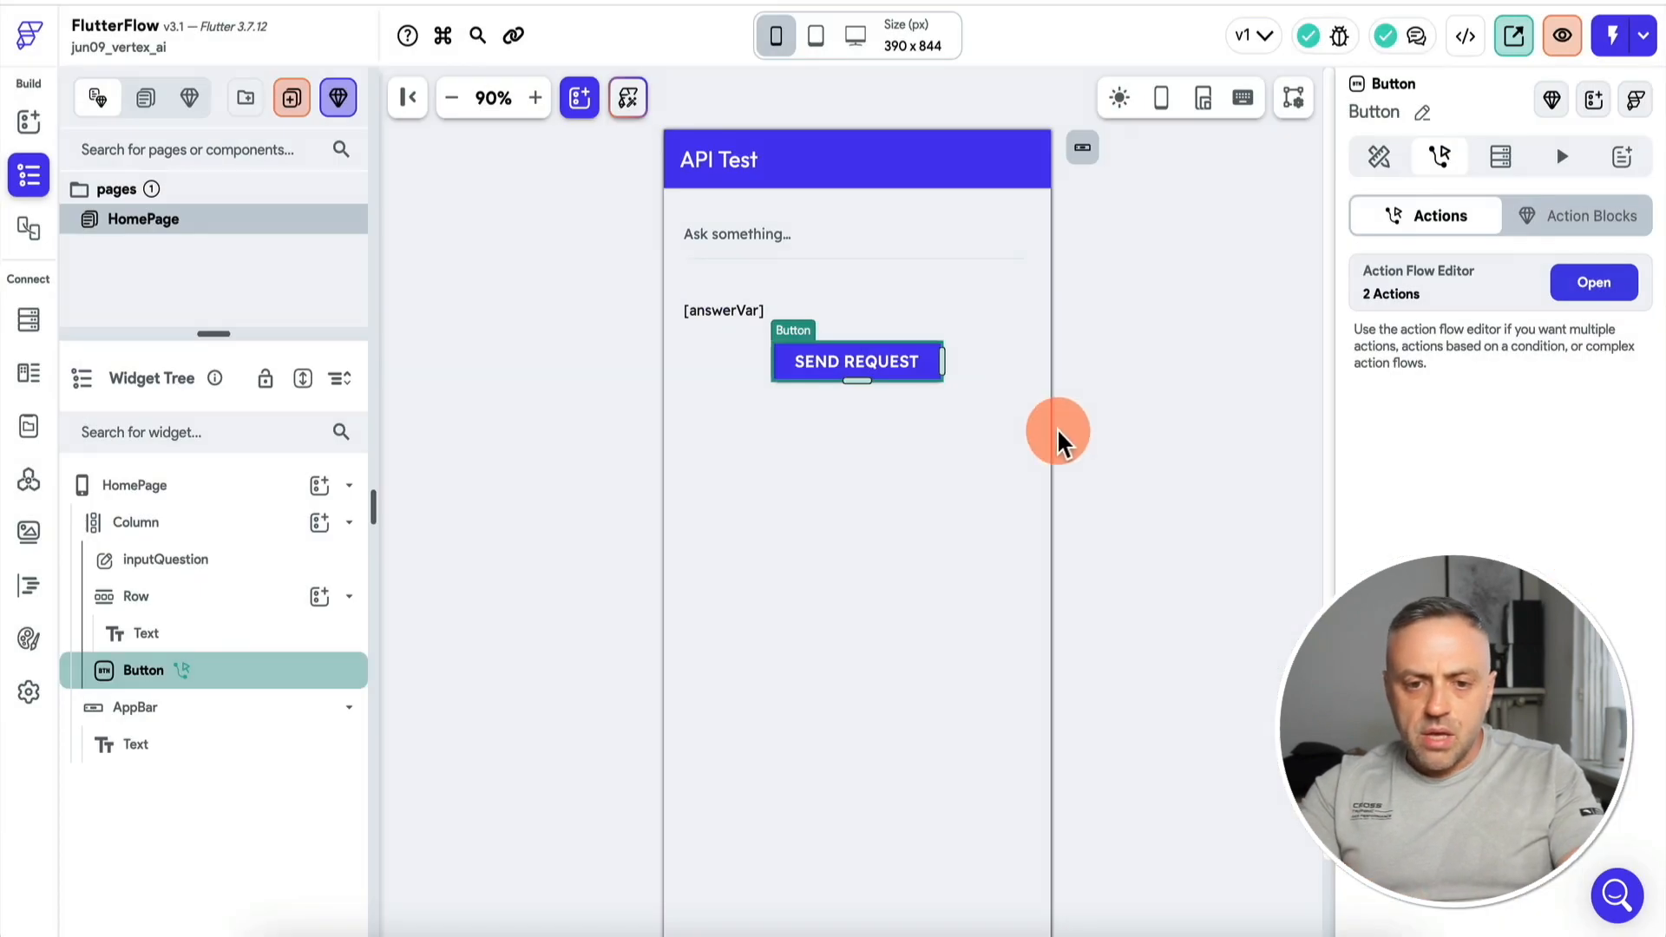
Run the app in Test Mode and send the question "What is the capital of Portugal?"
{"action": "left_click", "coordinate": [1134, 361]}
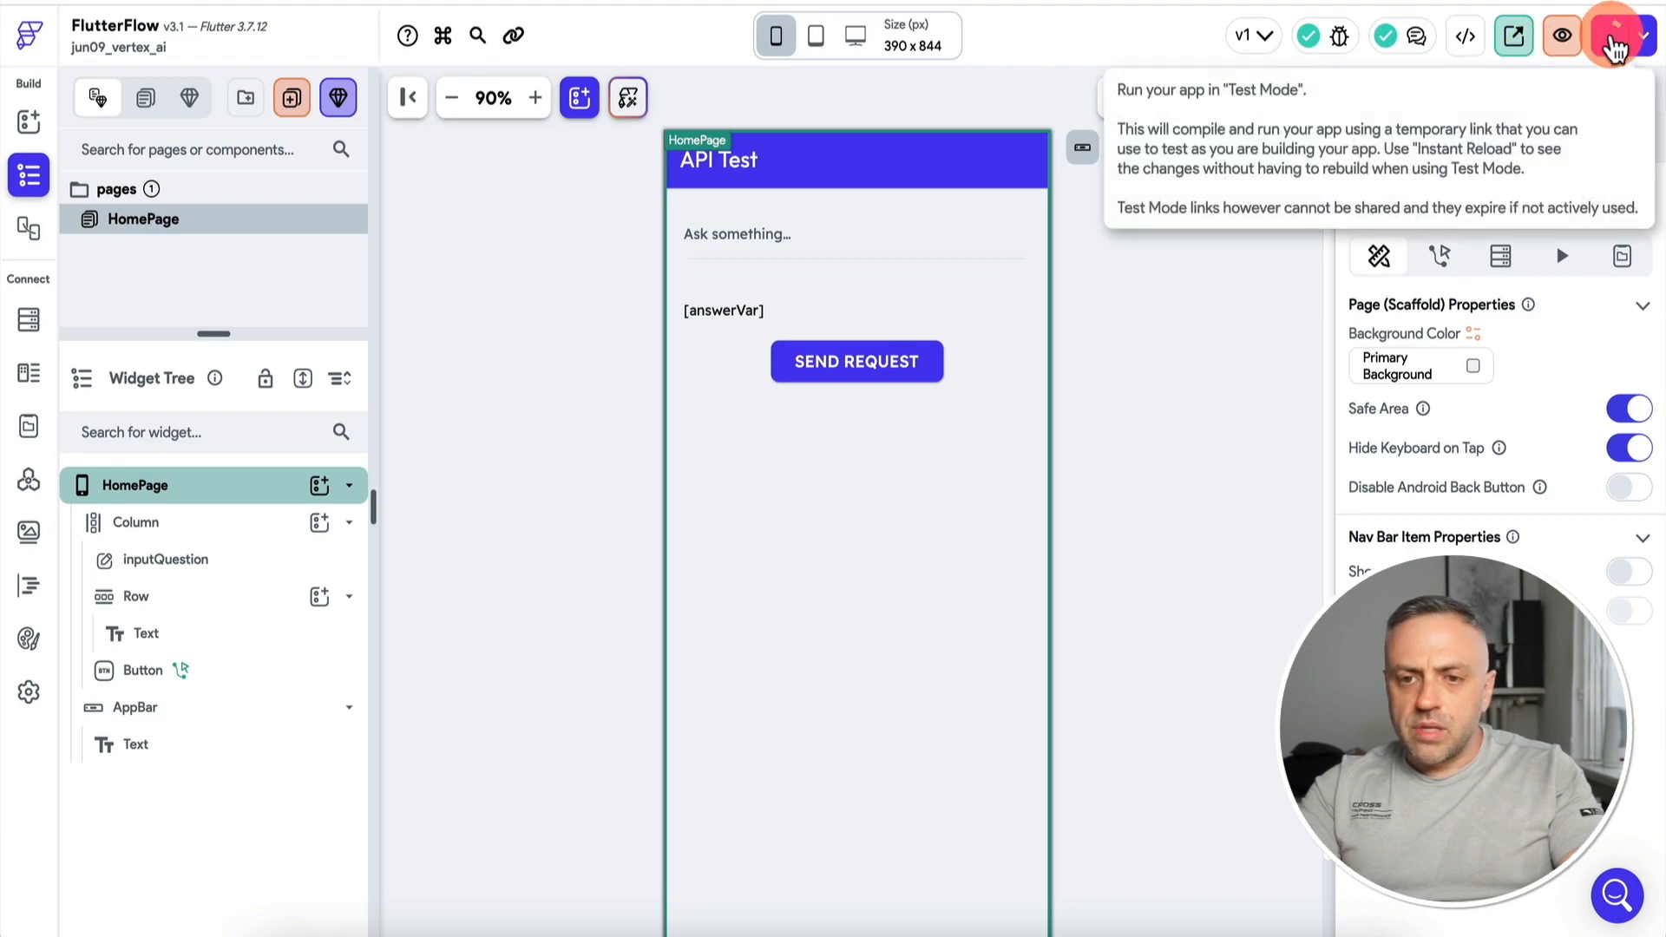
{"action": "left_click", "coordinate": [1616, 48]}
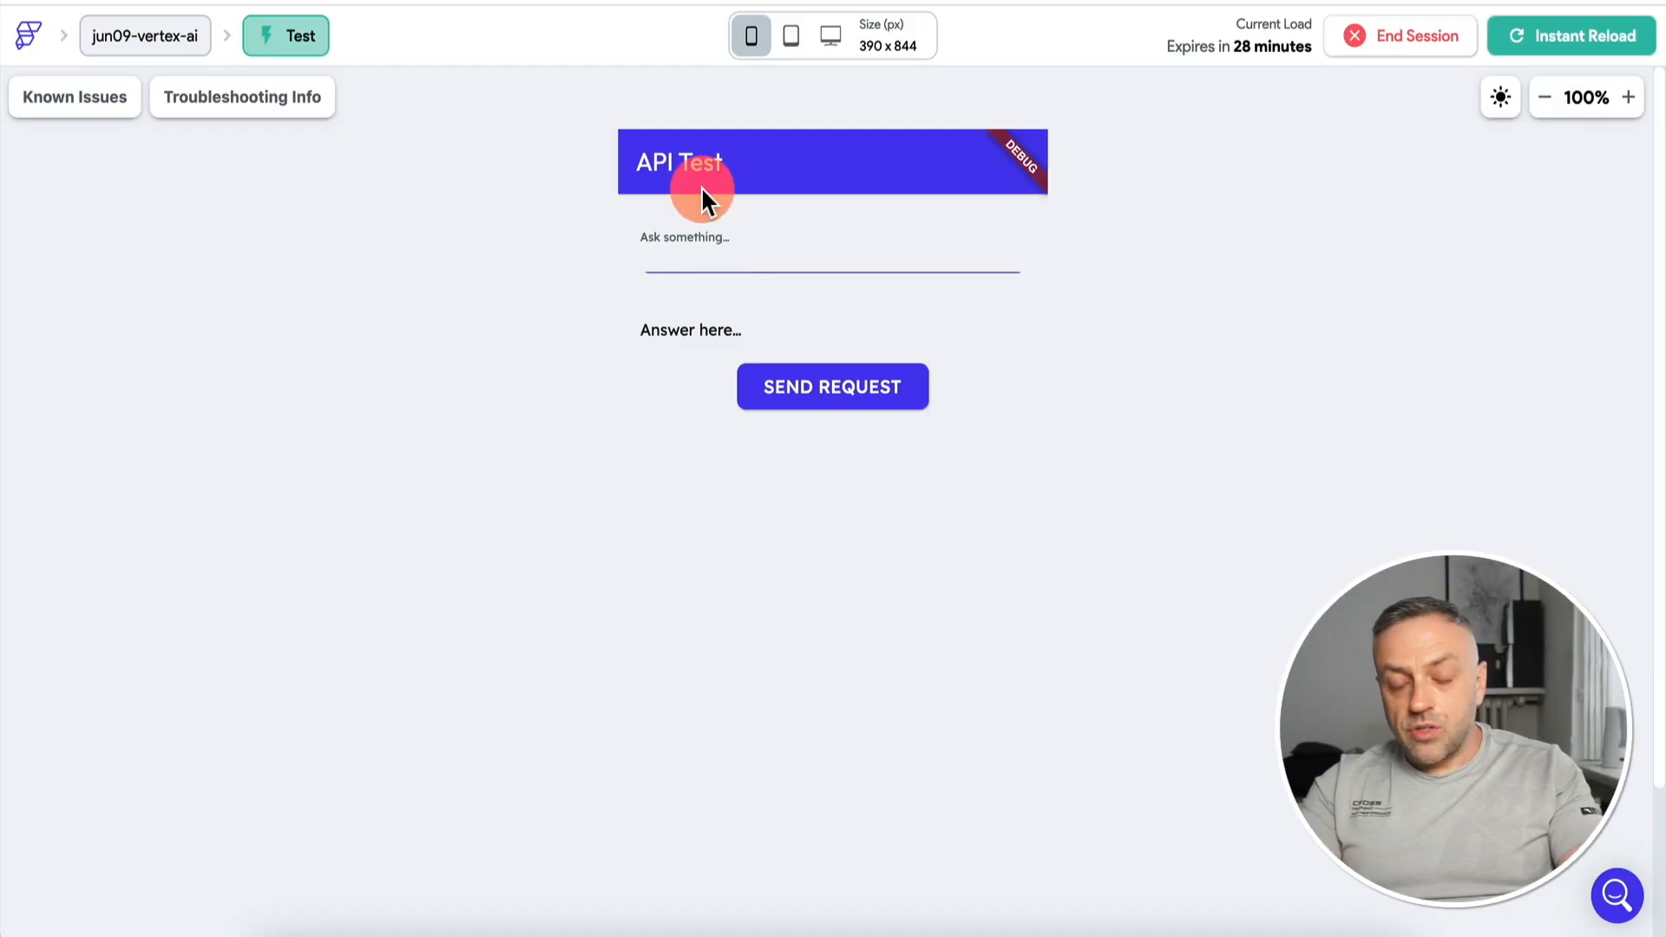
{"action": "left_click", "coordinate": [707, 251]}
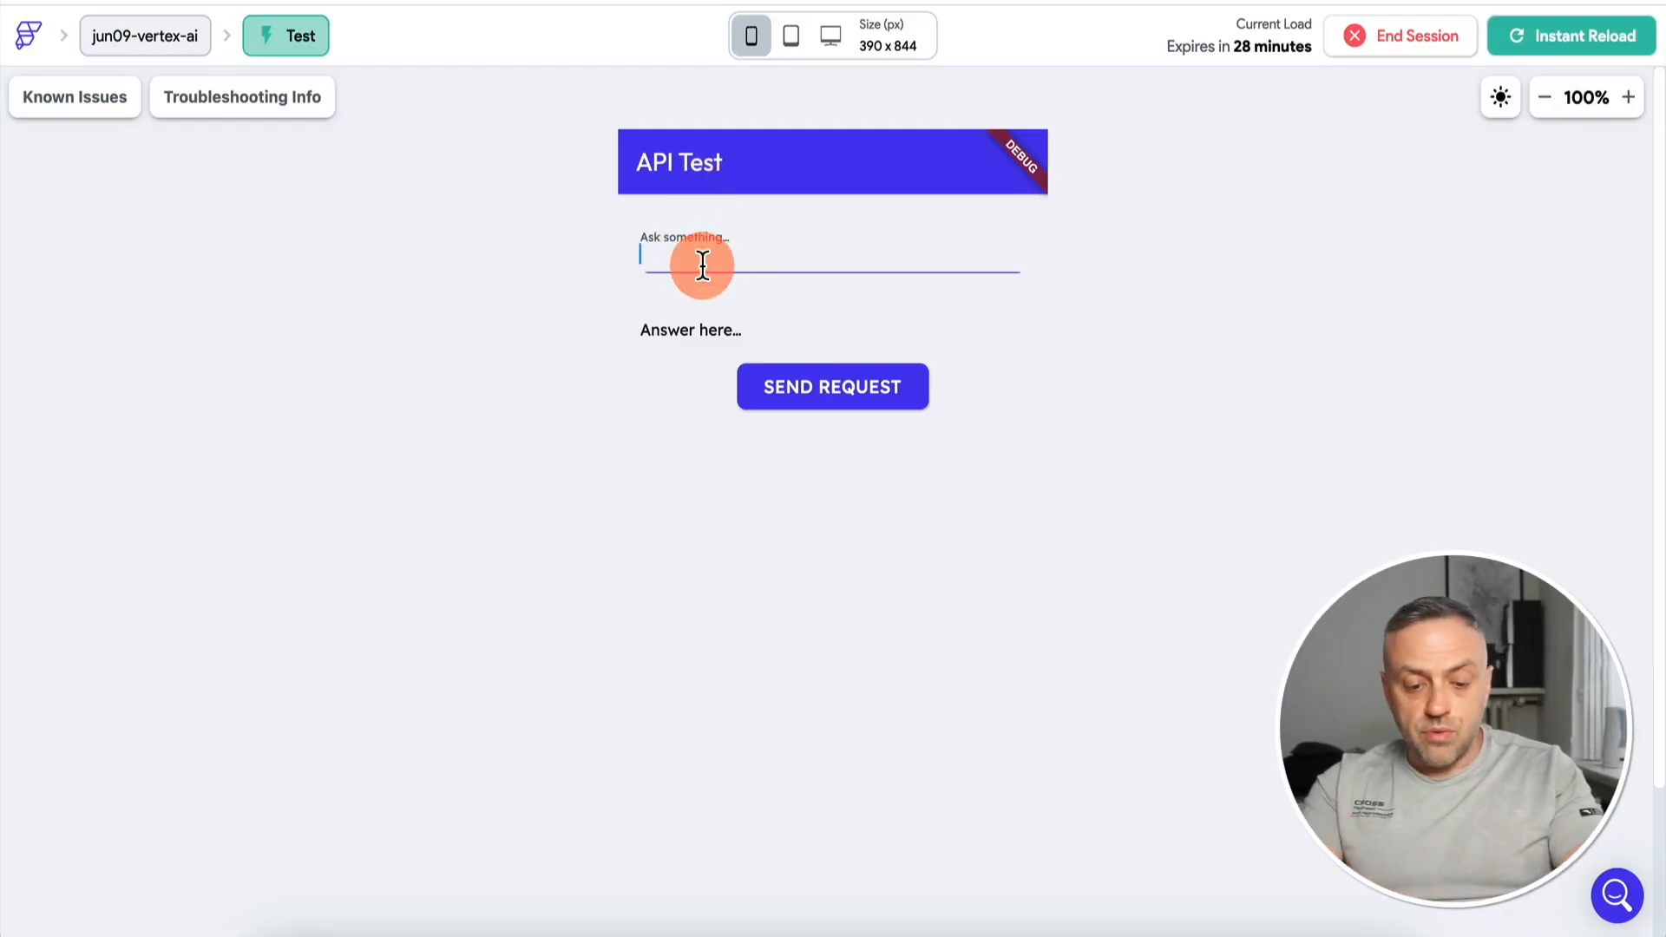
{"action": "type", "text": "What is the capi"}
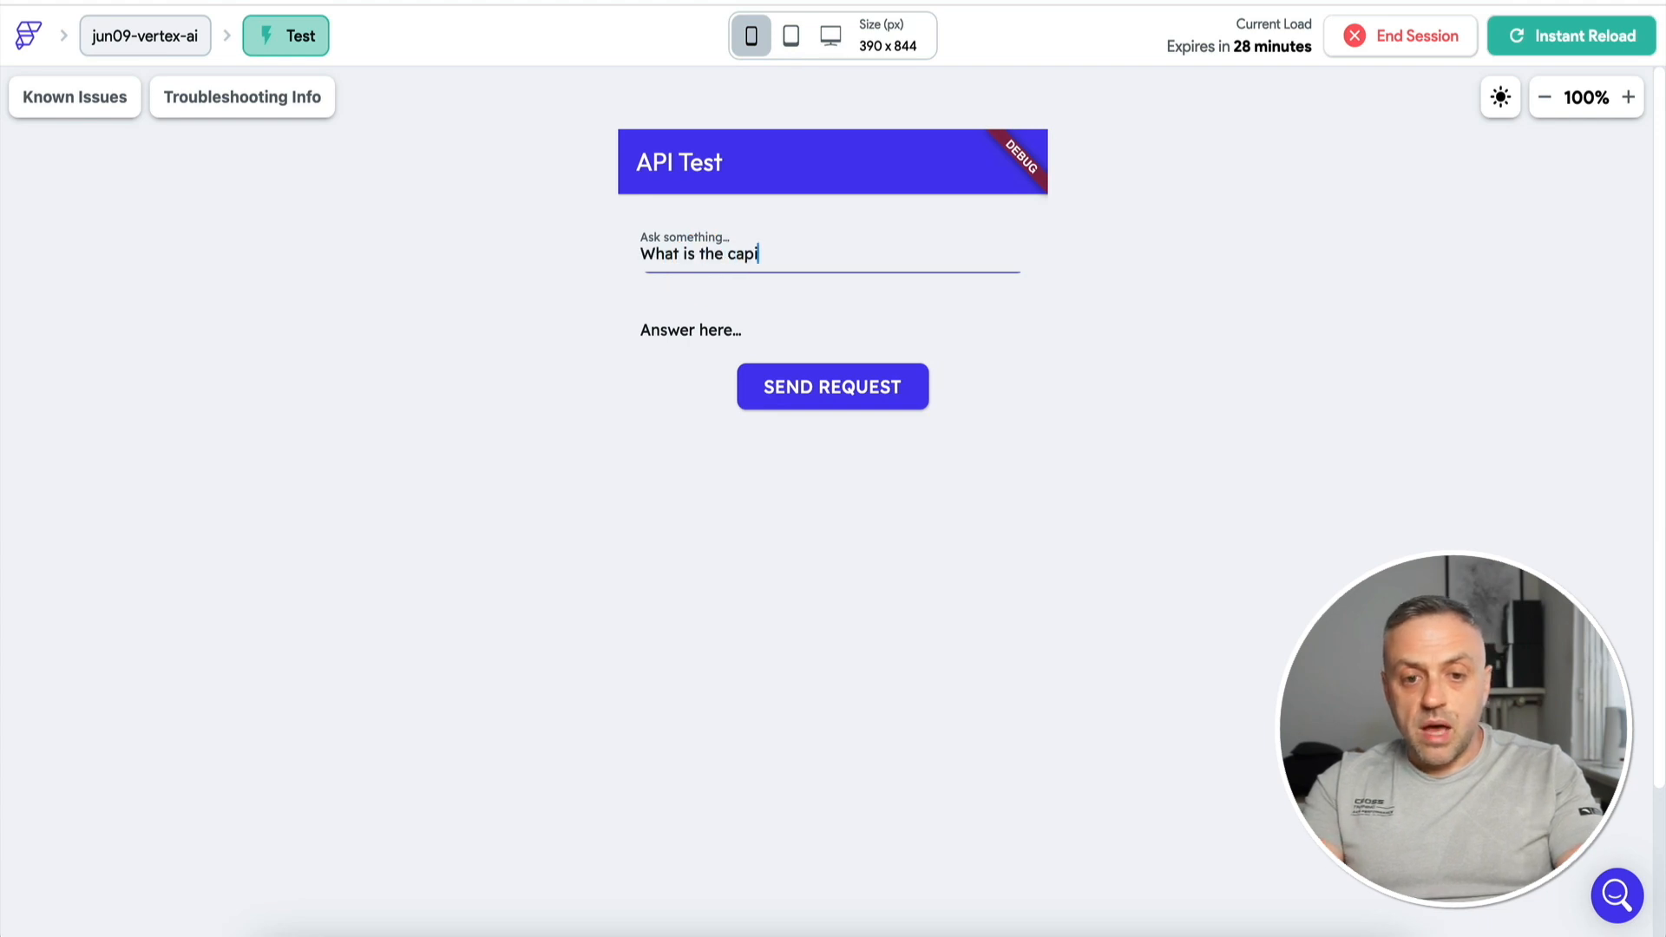
{"action": "type", "text": "tal of Portug"}
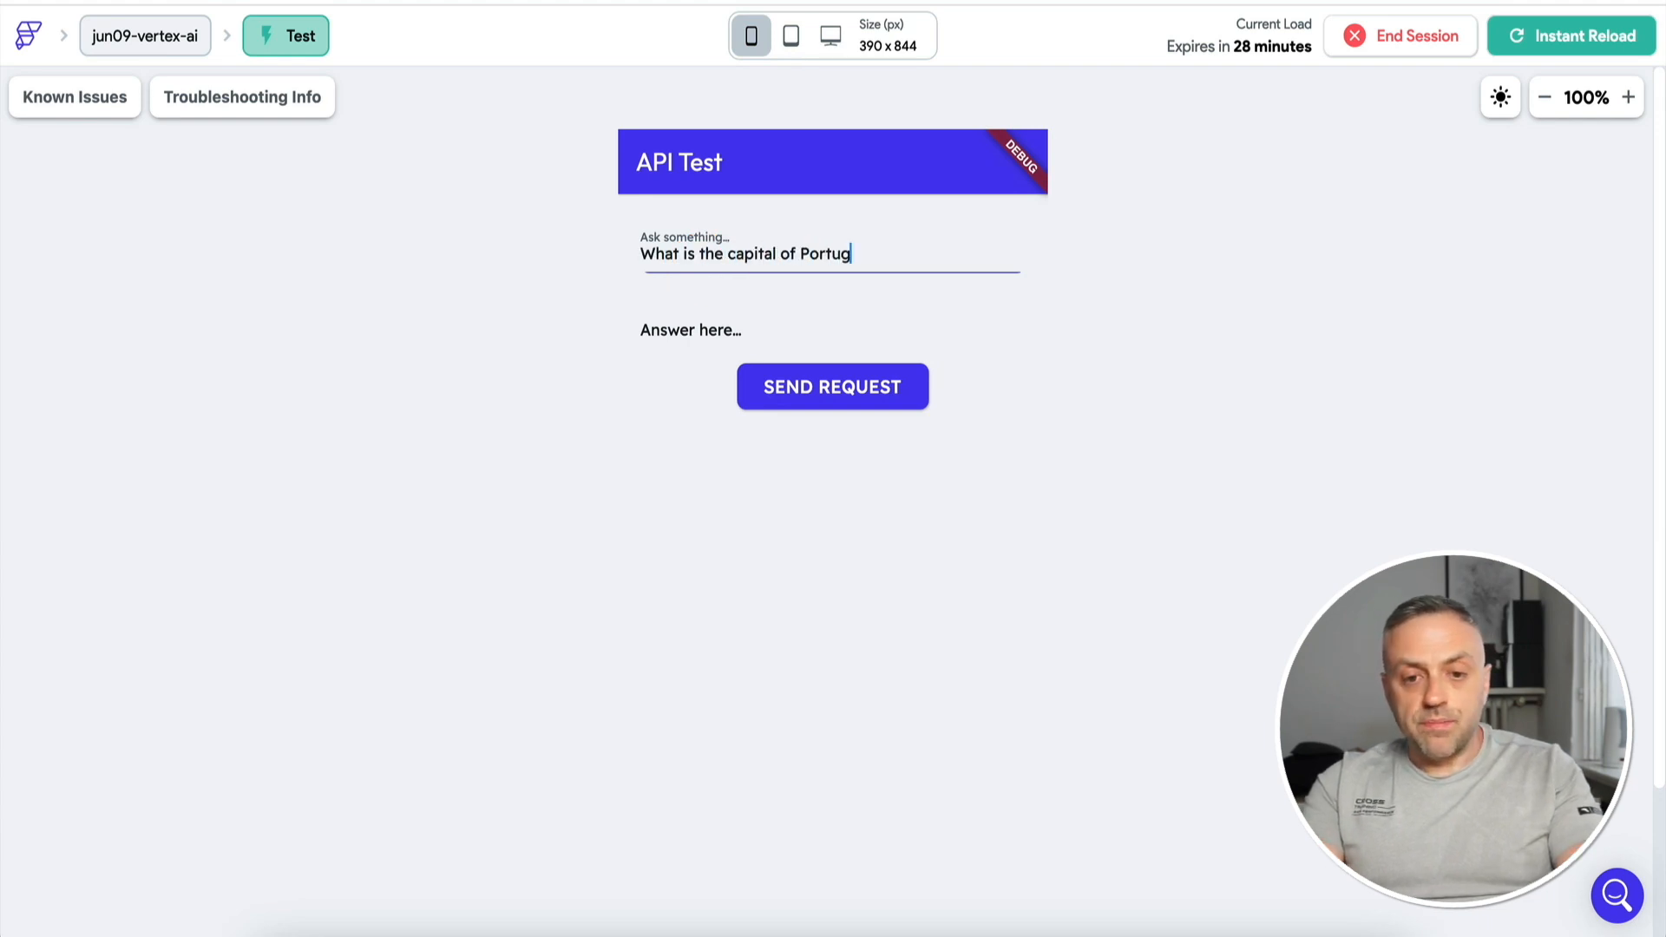
{"action": "type", "text": "al?"}
{"action": "left_click", "coordinate": [834, 387]}
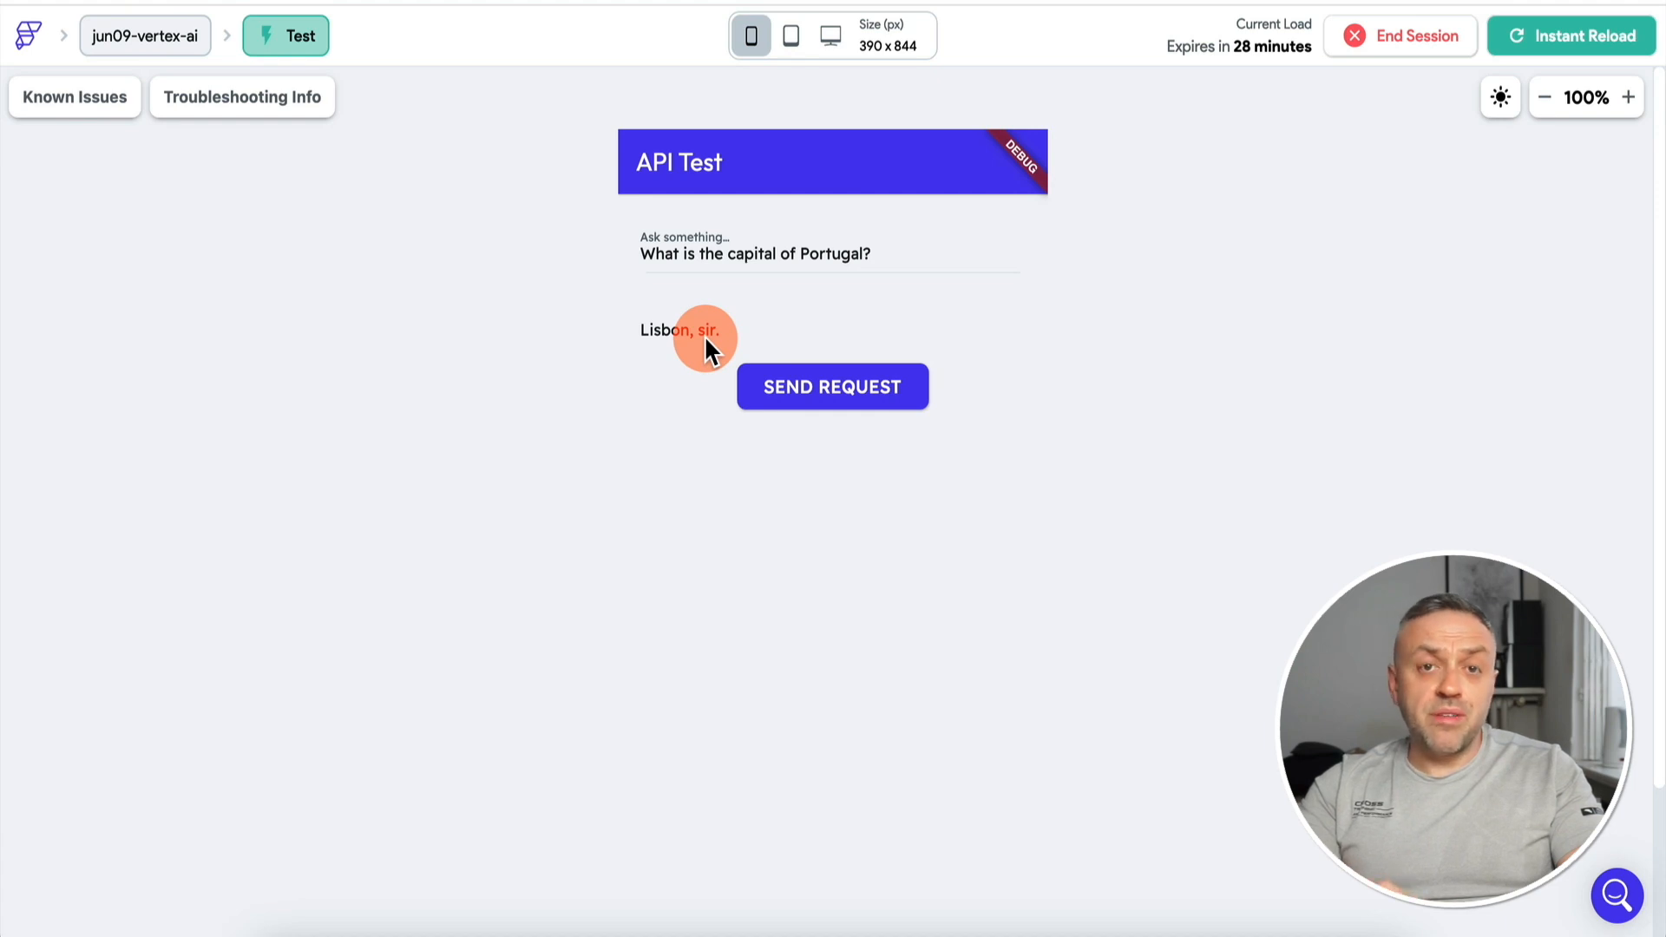
Replace the question with "WHat is the capital of Lithuania?" and send the request
{"action": "left_click", "coordinate": [888, 256]}
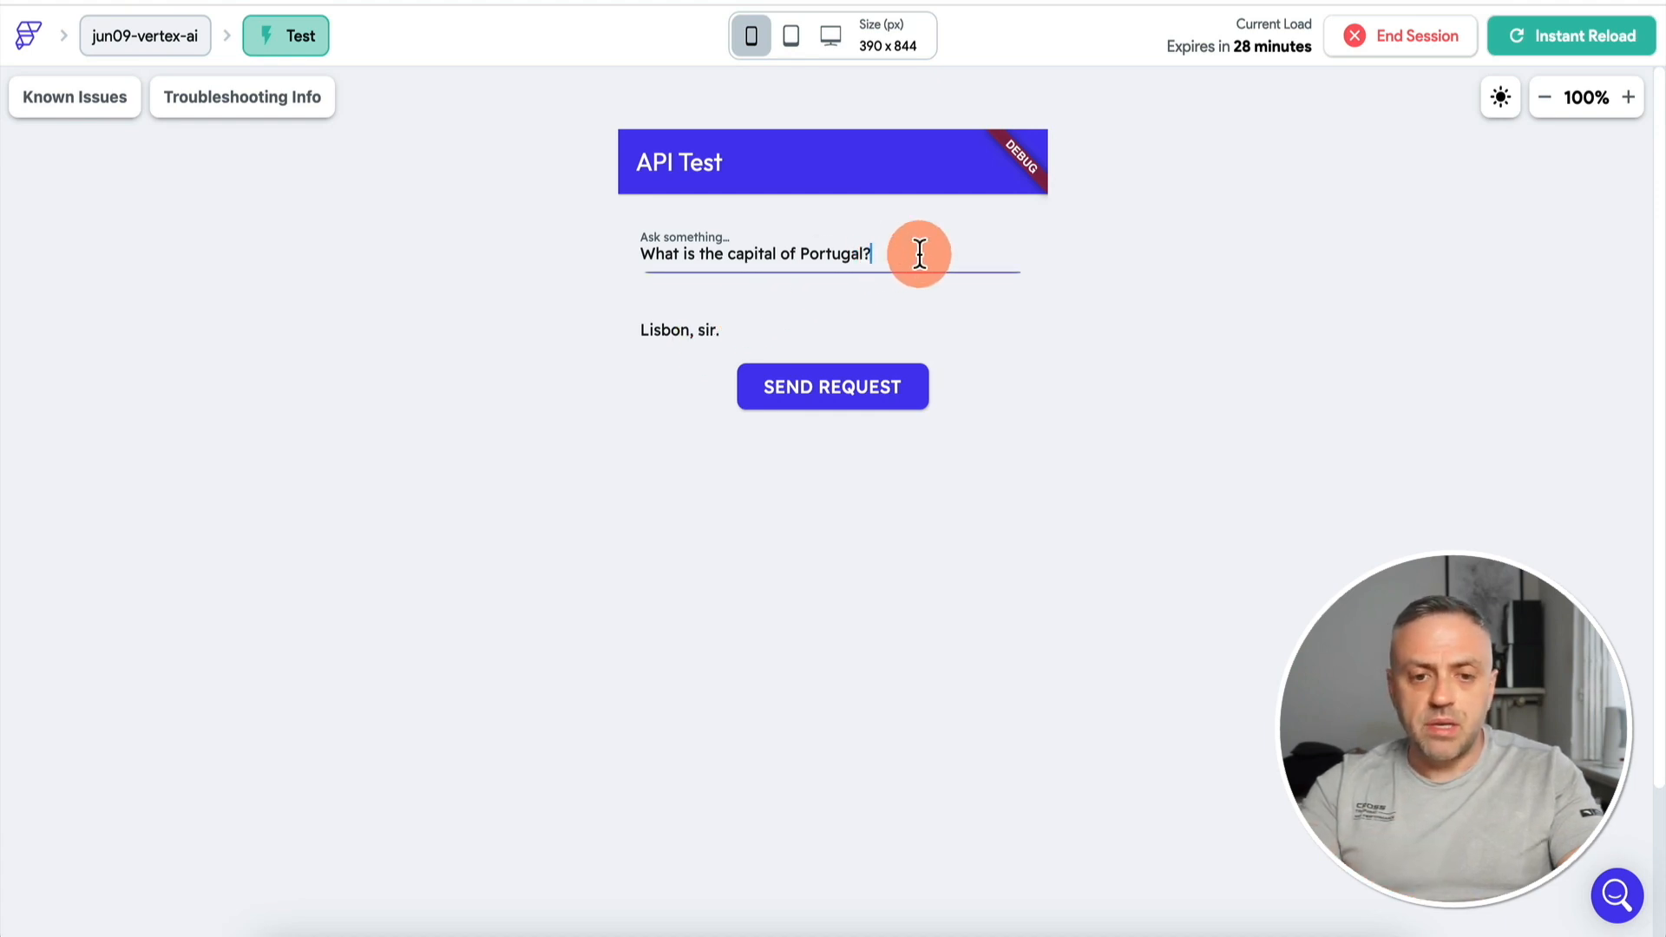
{"action": "triple_click", "coordinate": [920, 253]}
{"action": "type", "text": "WHat is the capital of "}
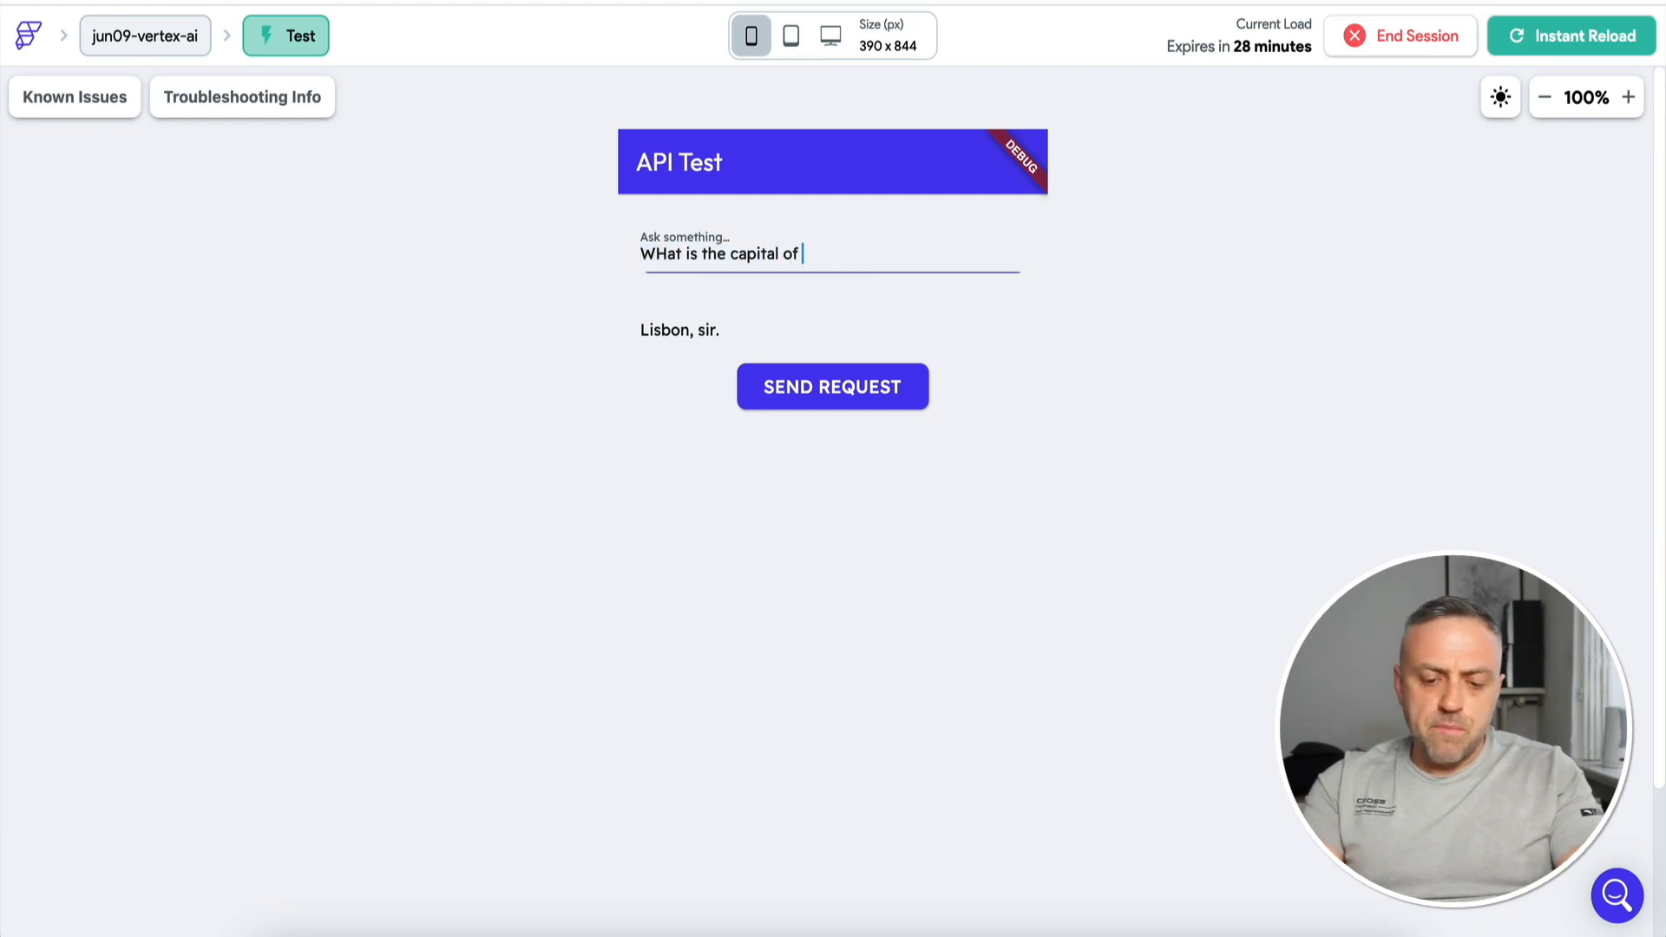
{"action": "type", "text": "Lithuania?"}
{"action": "key", "text": "Return"}
{"action": "left_click", "coordinate": [658, 332]}
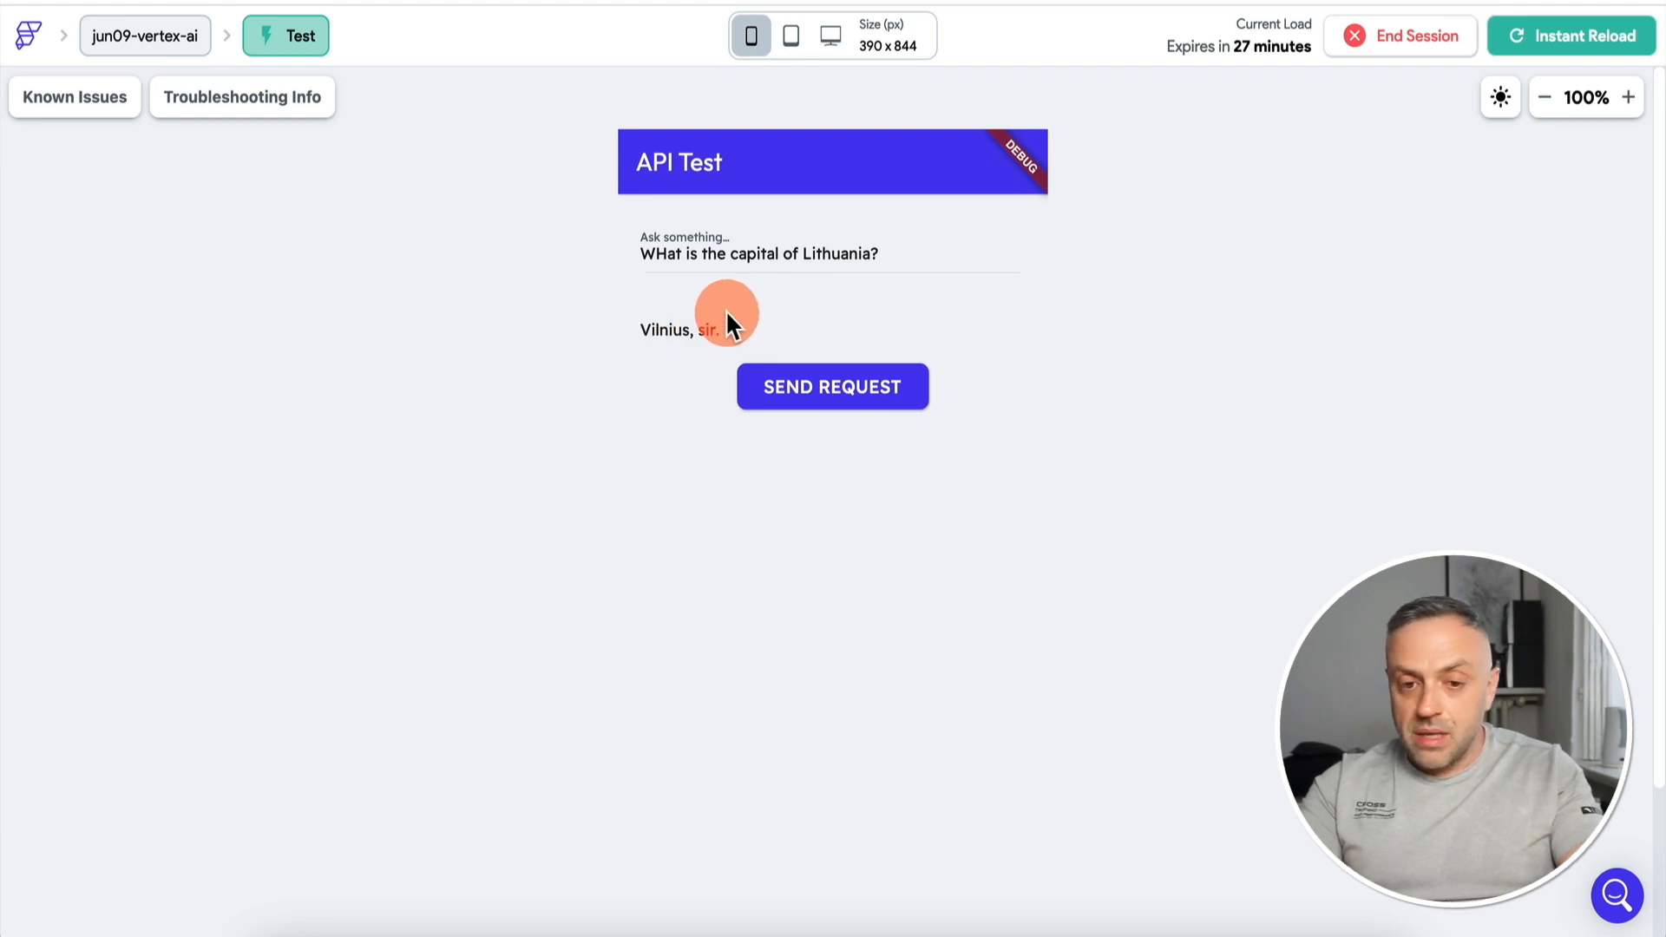
Replace the question with "What is the population of Peru?" and send the request
{"action": "left_click", "coordinate": [899, 256]}
{"action": "key", "text": "ctrl+a"}
{"action": "type", "text": "What "}
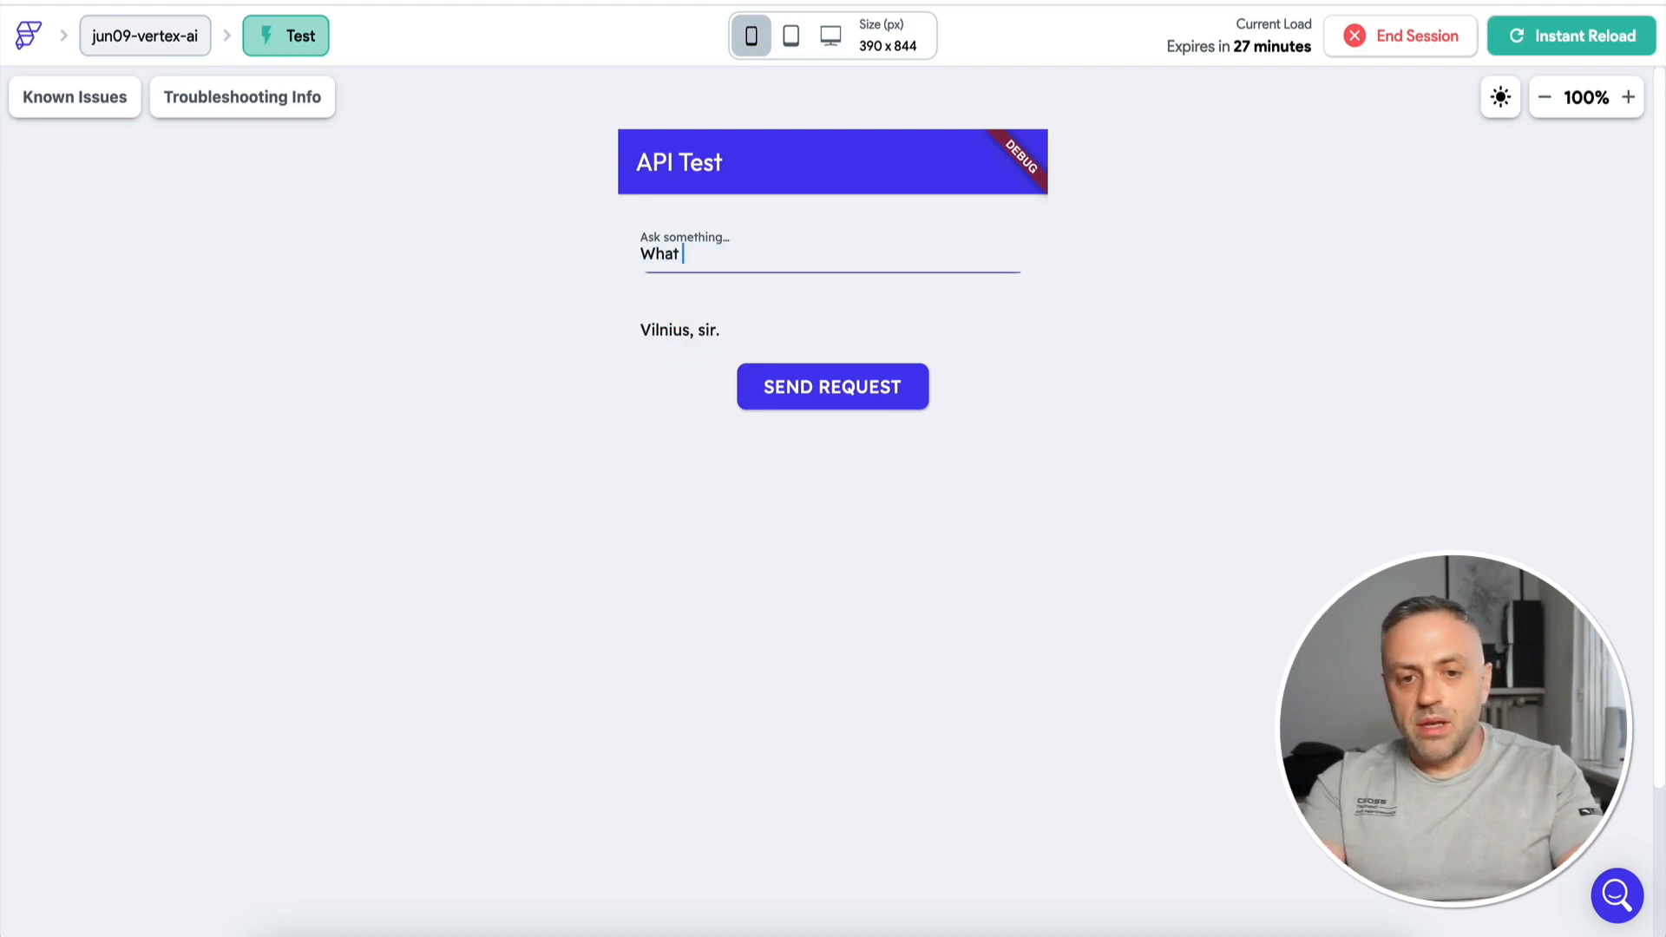
{"action": "type", "text": "is the popula"}
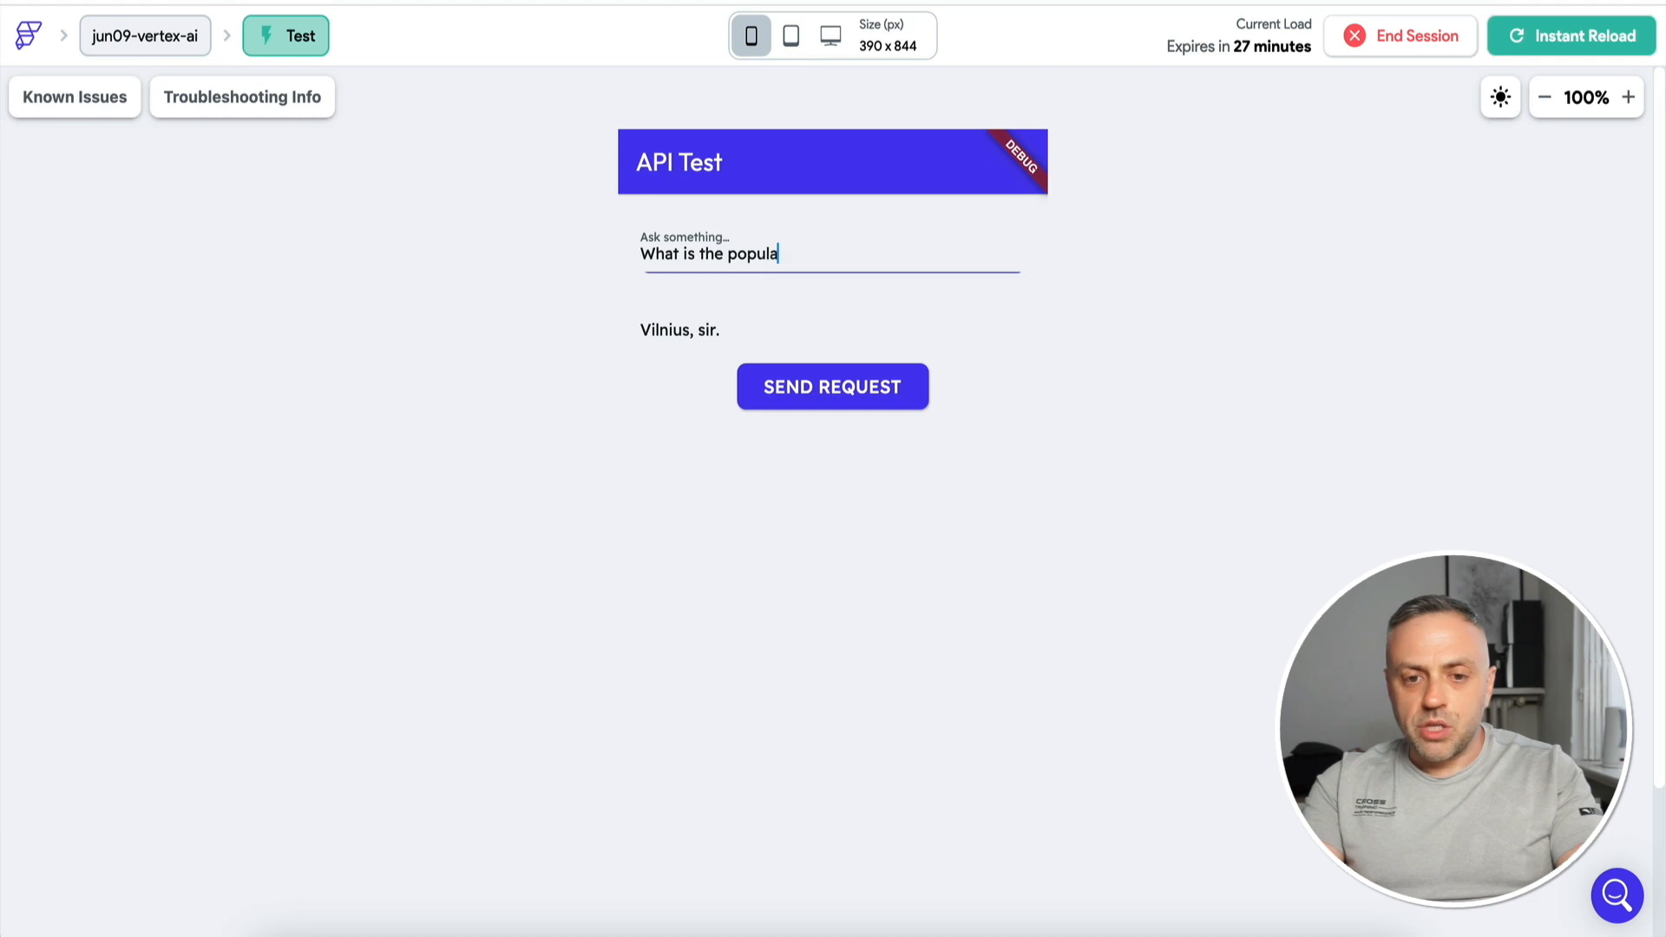
{"action": "type", "text": "tion of Peru?"}
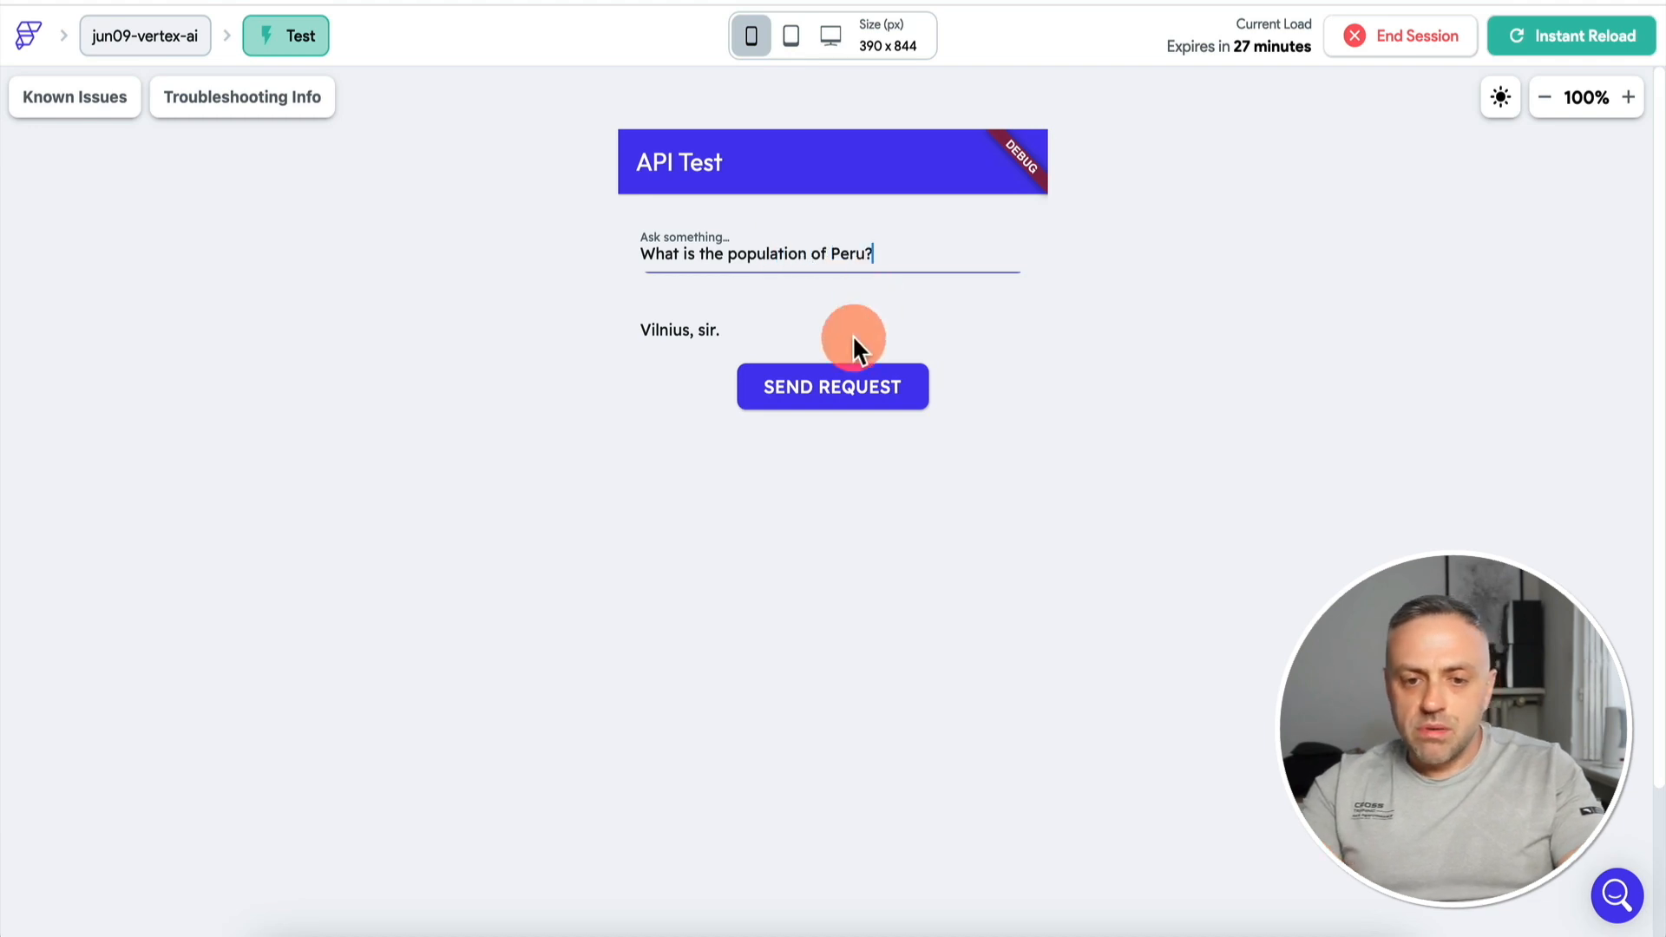
{"action": "left_click", "coordinate": [835, 391]}
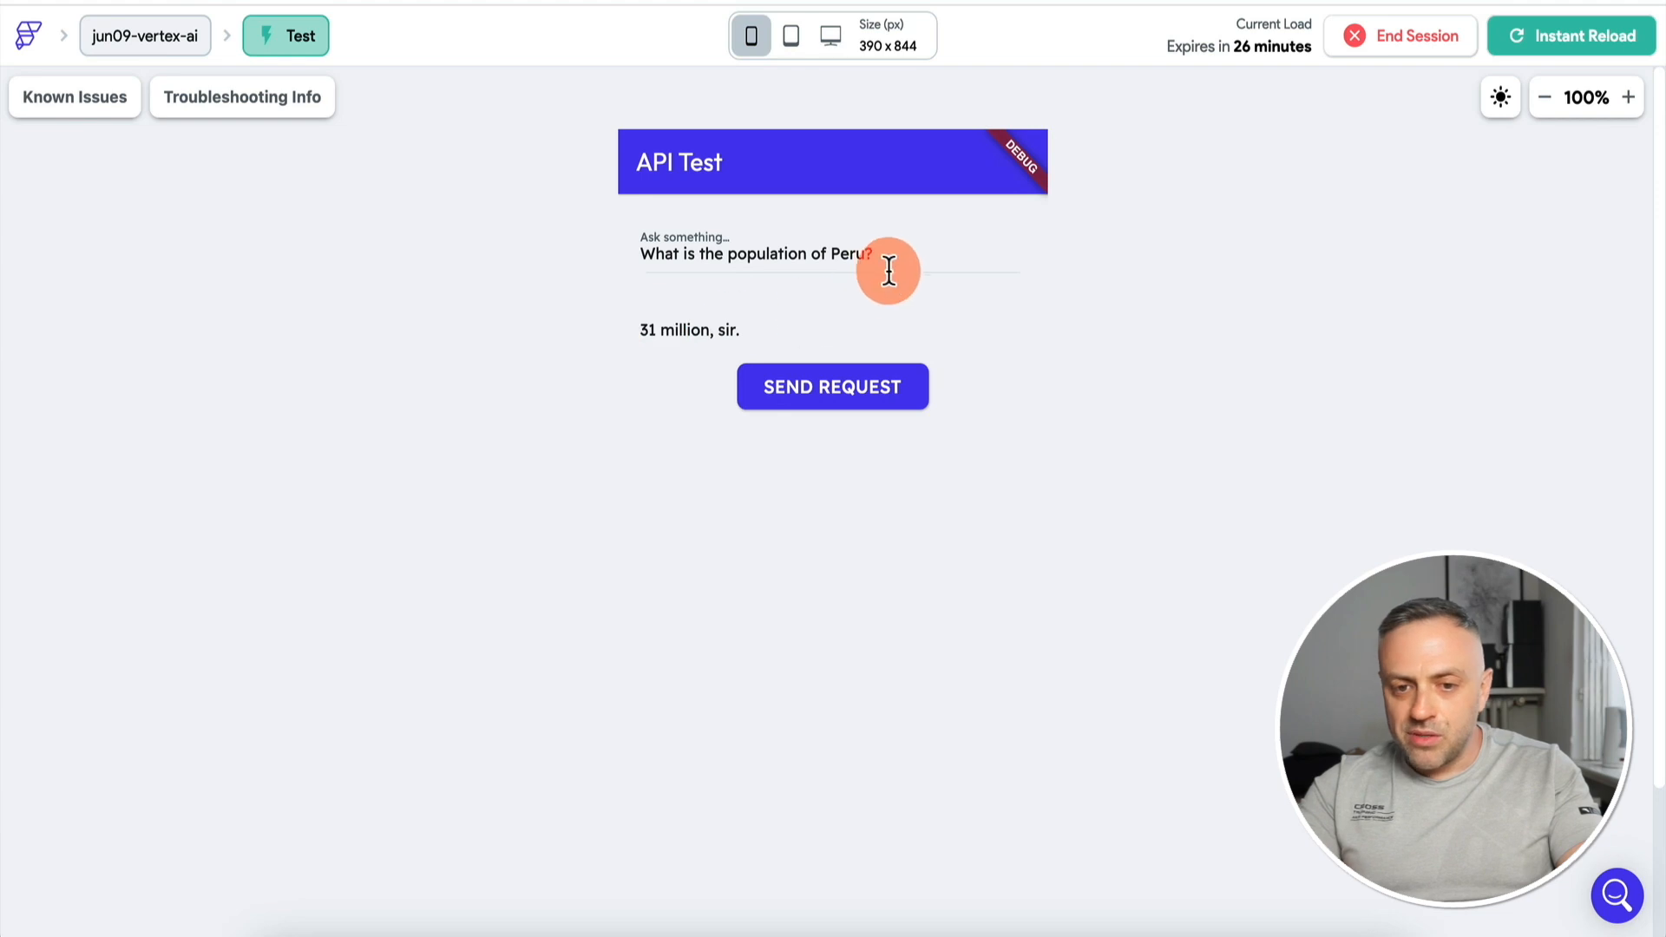
Change the country in the question to Brazil and send the request
{"action": "left_click", "coordinate": [849, 252]}
{"action": "type", "text": "Brazil"}
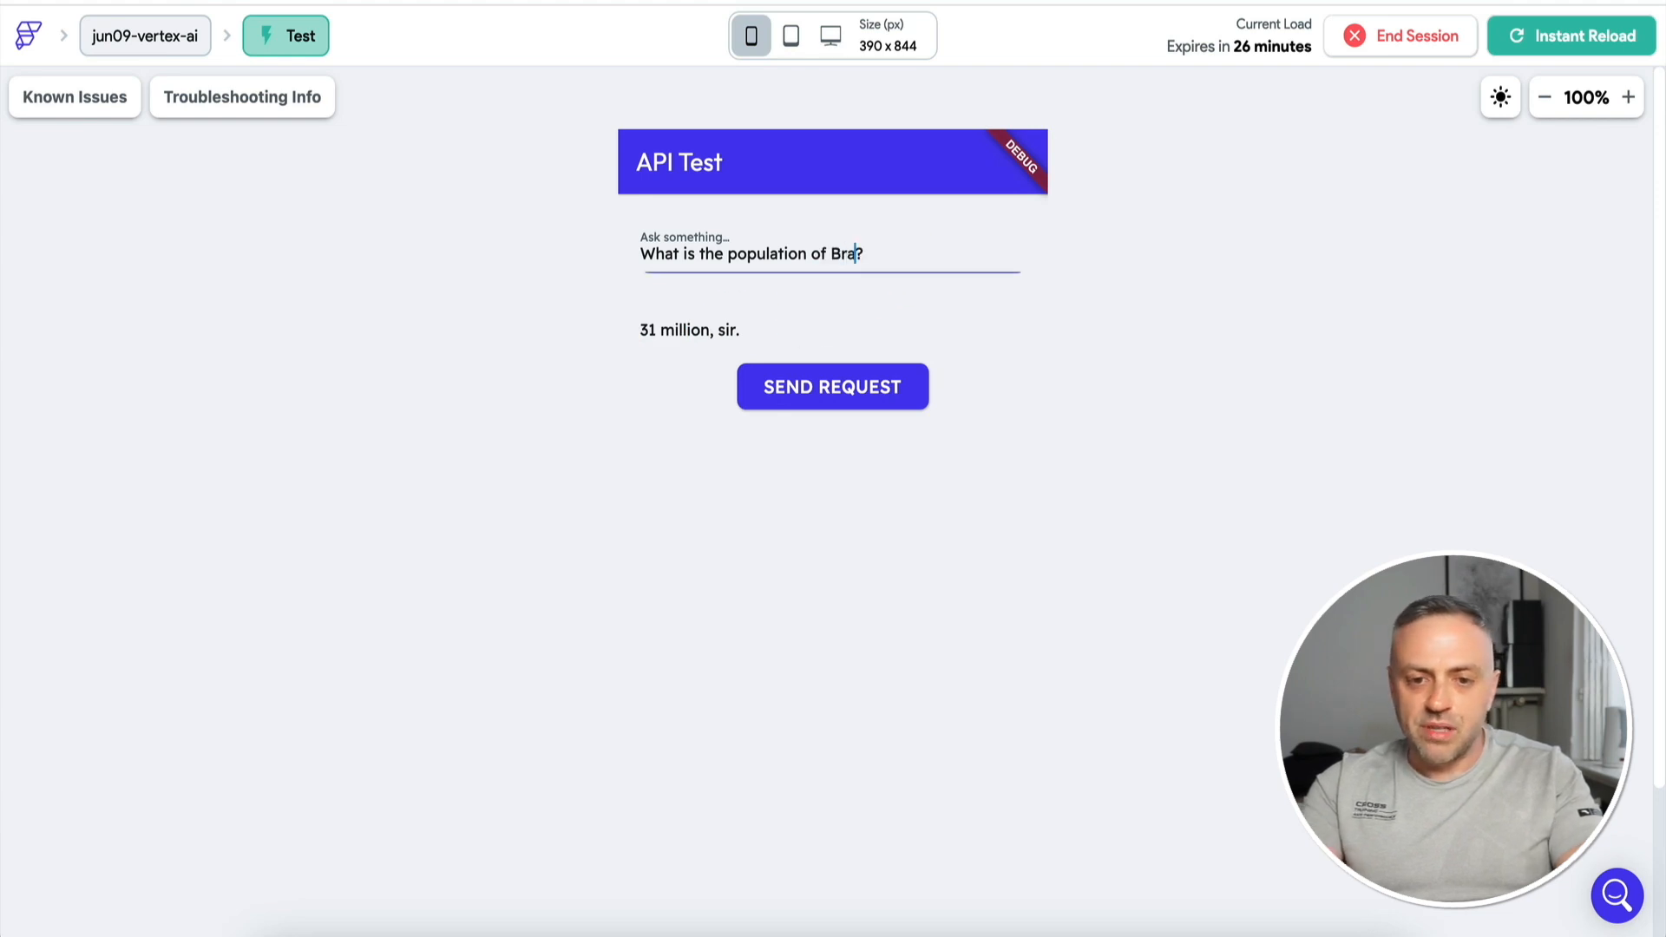
{"action": "left_click", "coordinate": [898, 393]}
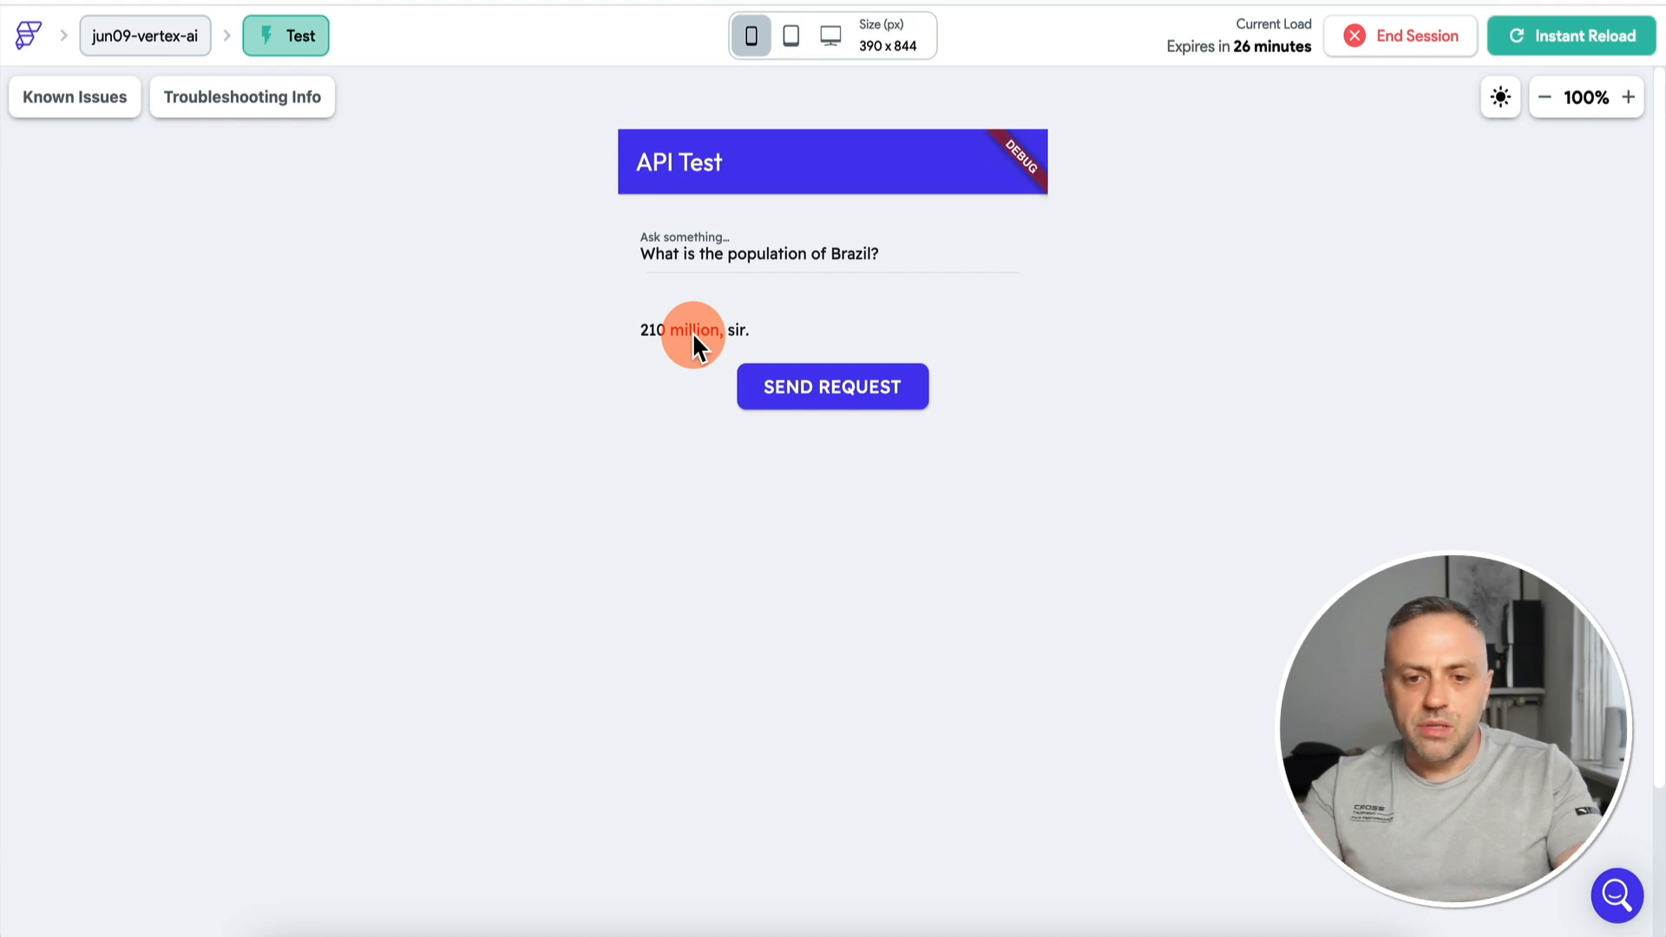
{"action": "left_click", "coordinate": [778, 243]}
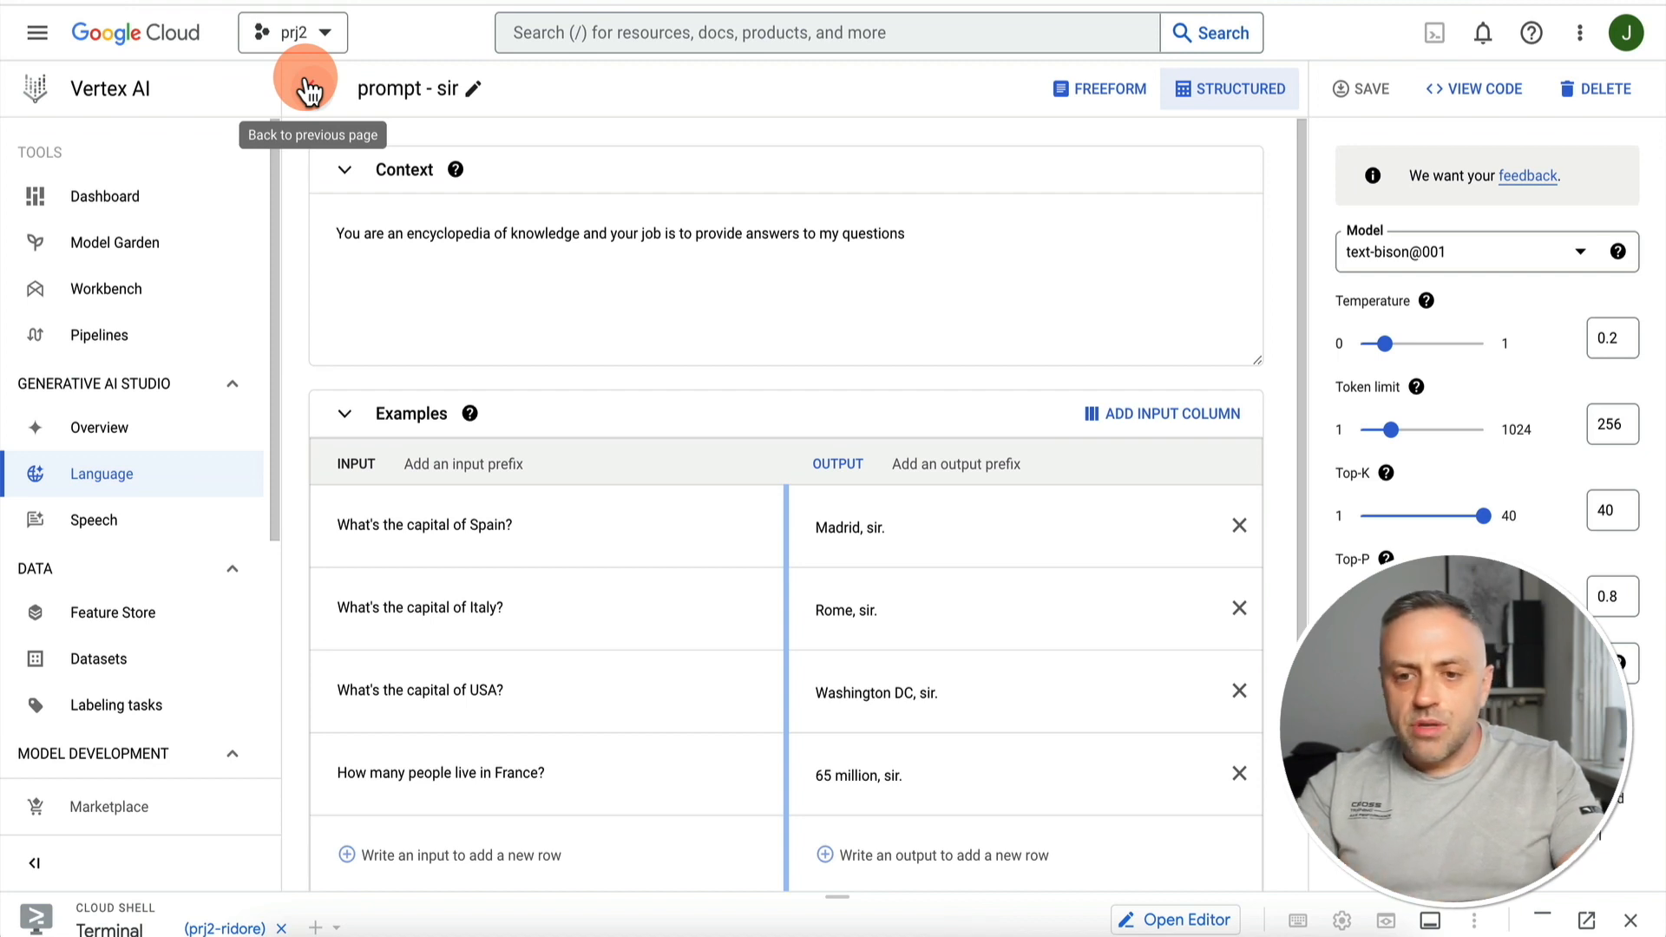
In Google Cloud's Vertex AI, leave the saved prompt and look through the Language, Speech and Feature Store pages and the remaining sections
{"action": "left_click", "coordinate": [306, 90]}
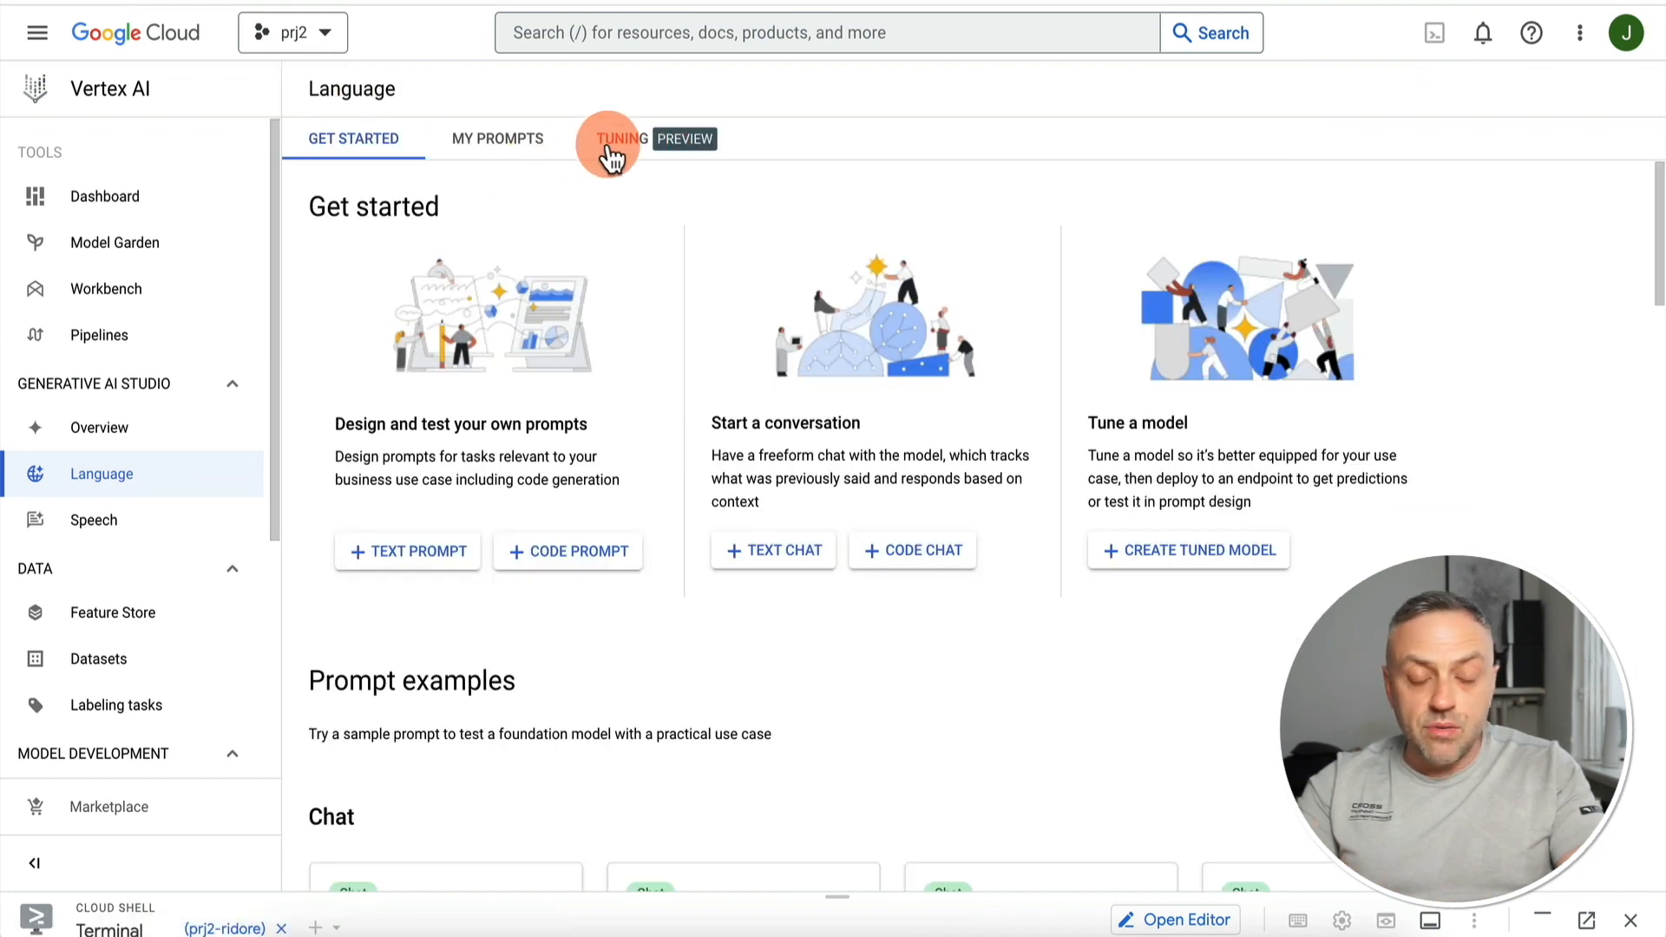
{"action": "scroll", "coordinate": [631, 197], "scroll_direction": "down", "scroll_amount": 5}
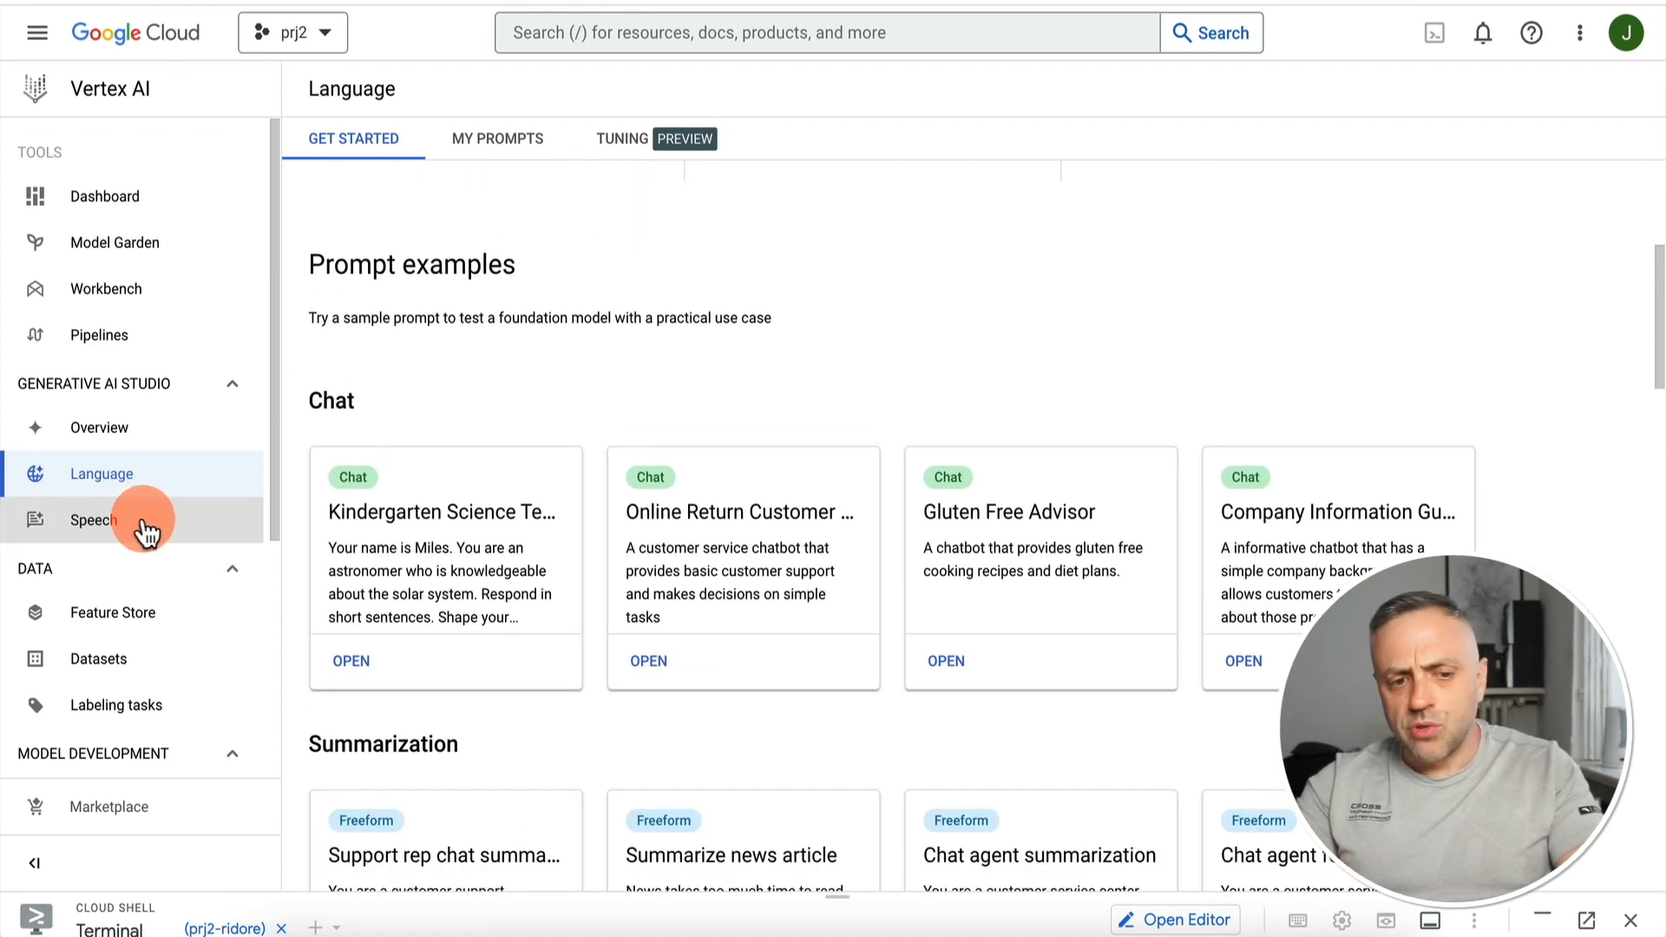
{"action": "left_click", "coordinate": [111, 528]}
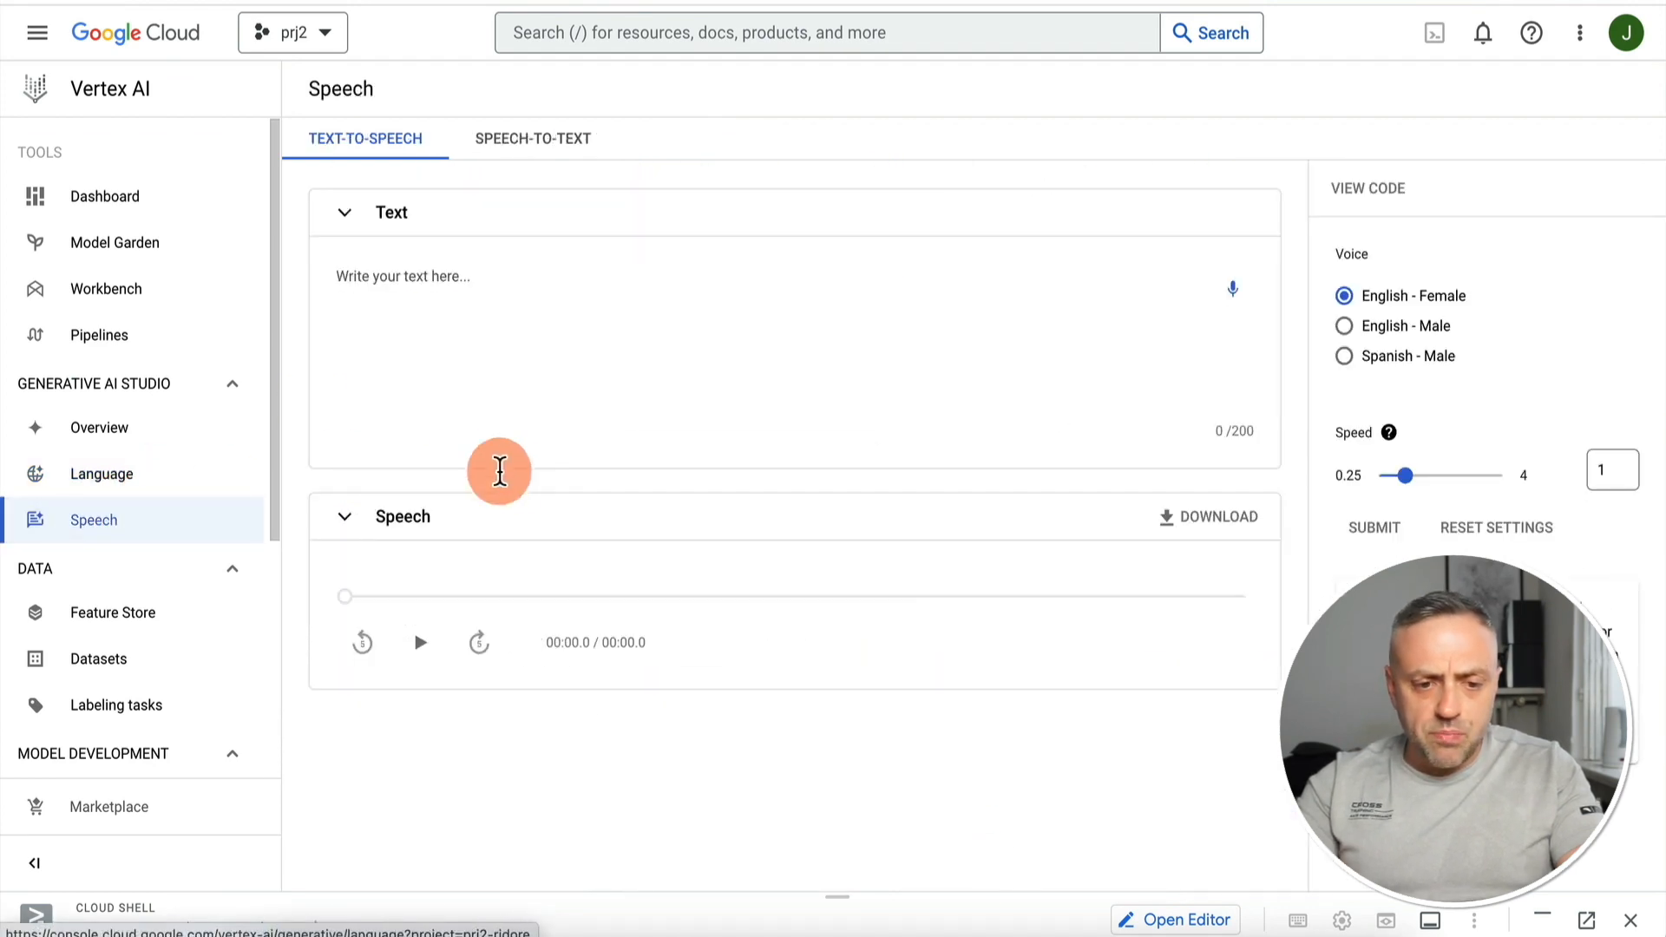
{"action": "left_click", "coordinate": [356, 161]}
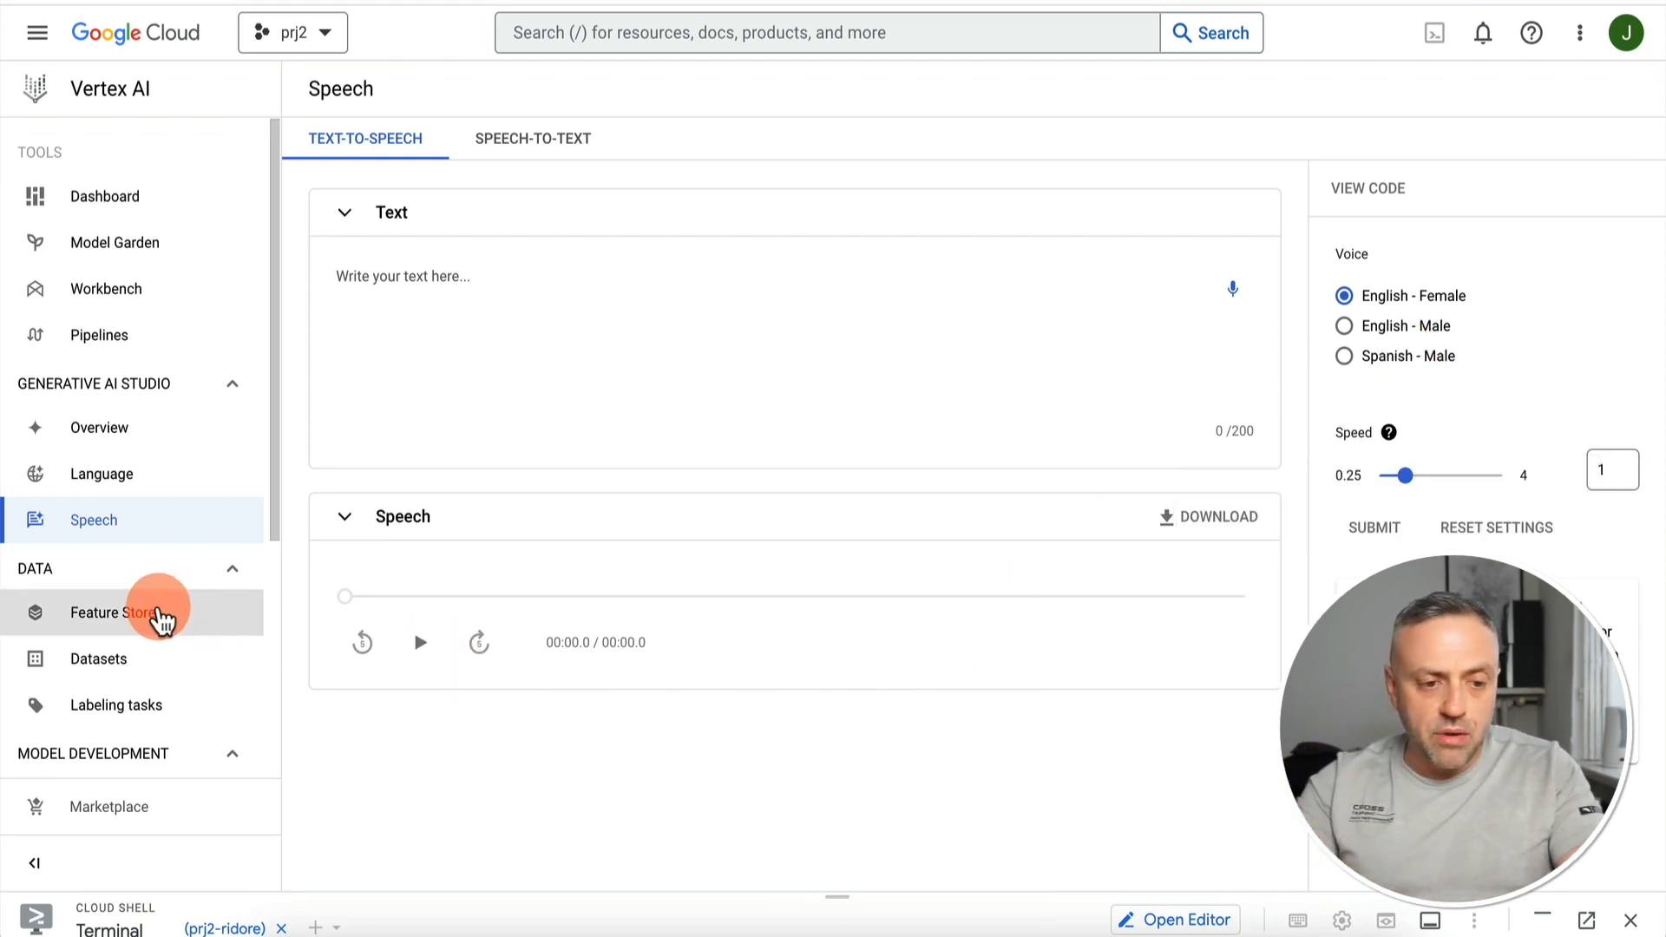
{"action": "left_click", "coordinate": [181, 627]}
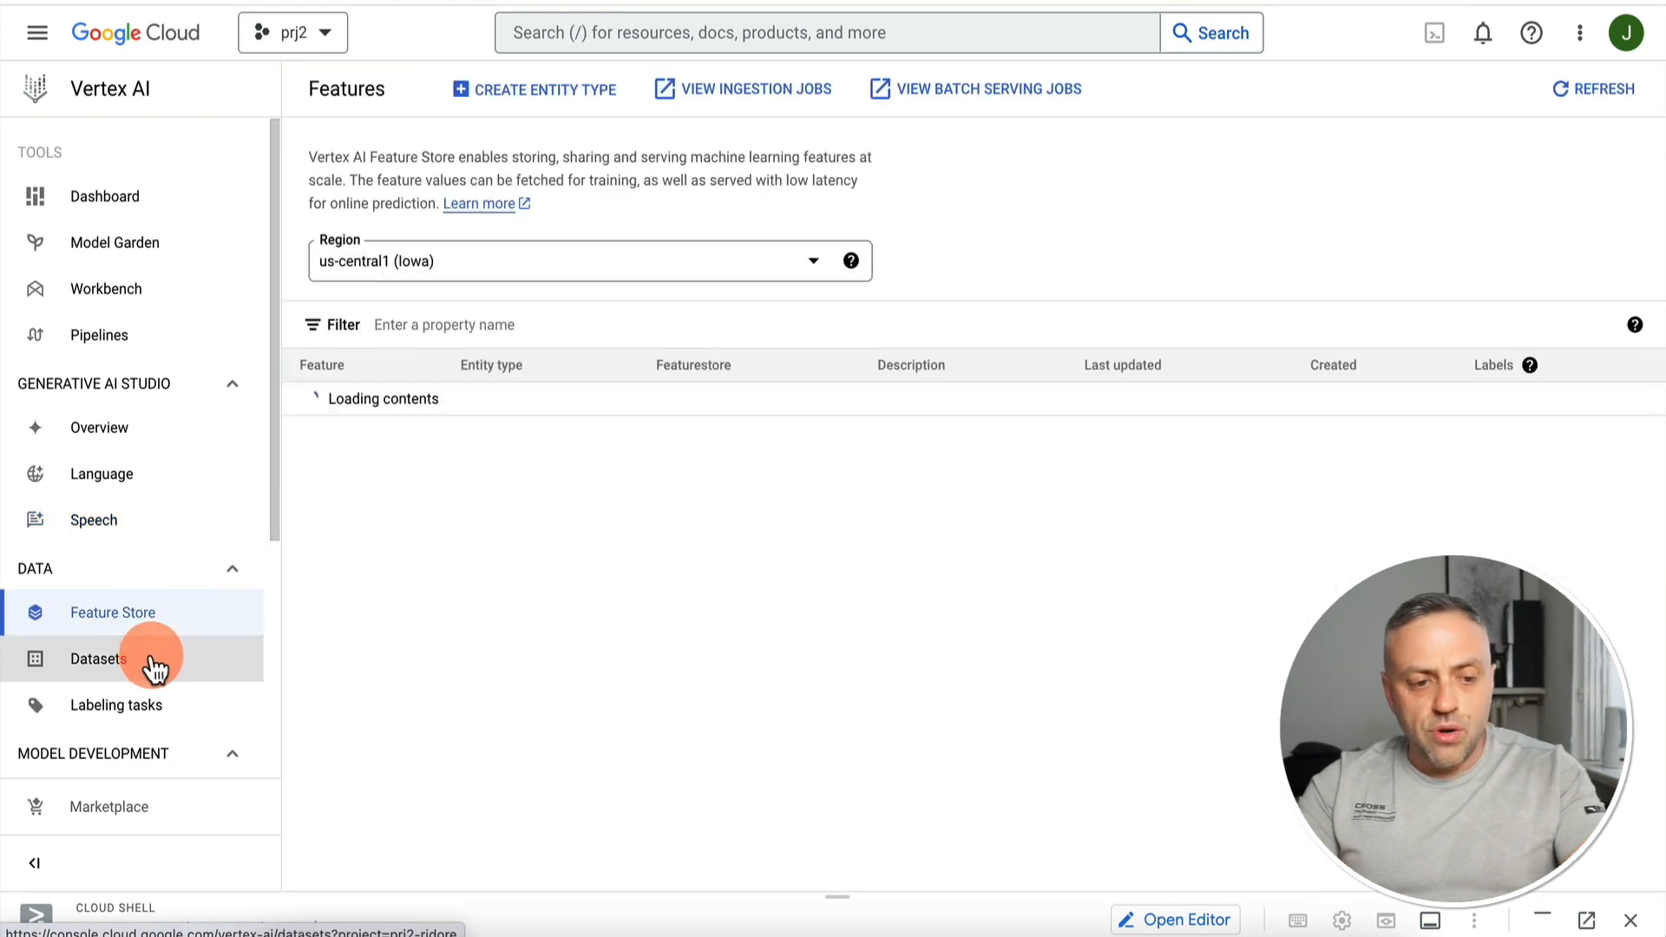
{"action": "scroll", "coordinate": [152, 664], "scroll_direction": "down", "scroll_amount": 3}
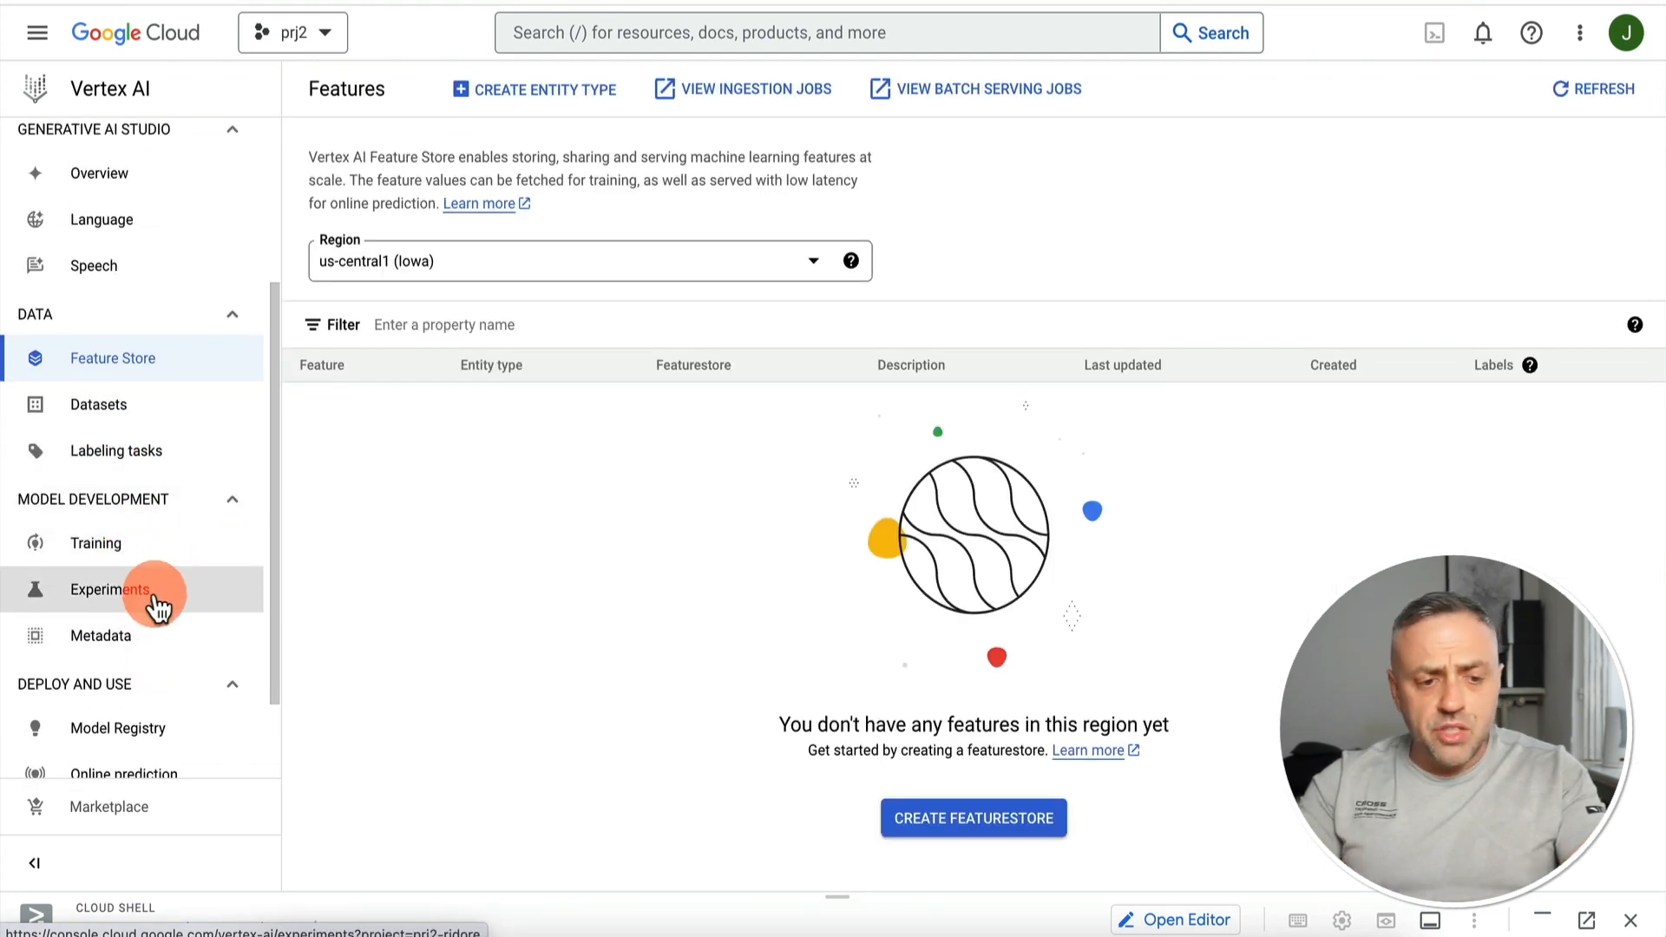
{"action": "scroll", "coordinate": [152, 646], "scroll_direction": "down", "scroll_amount": 3}
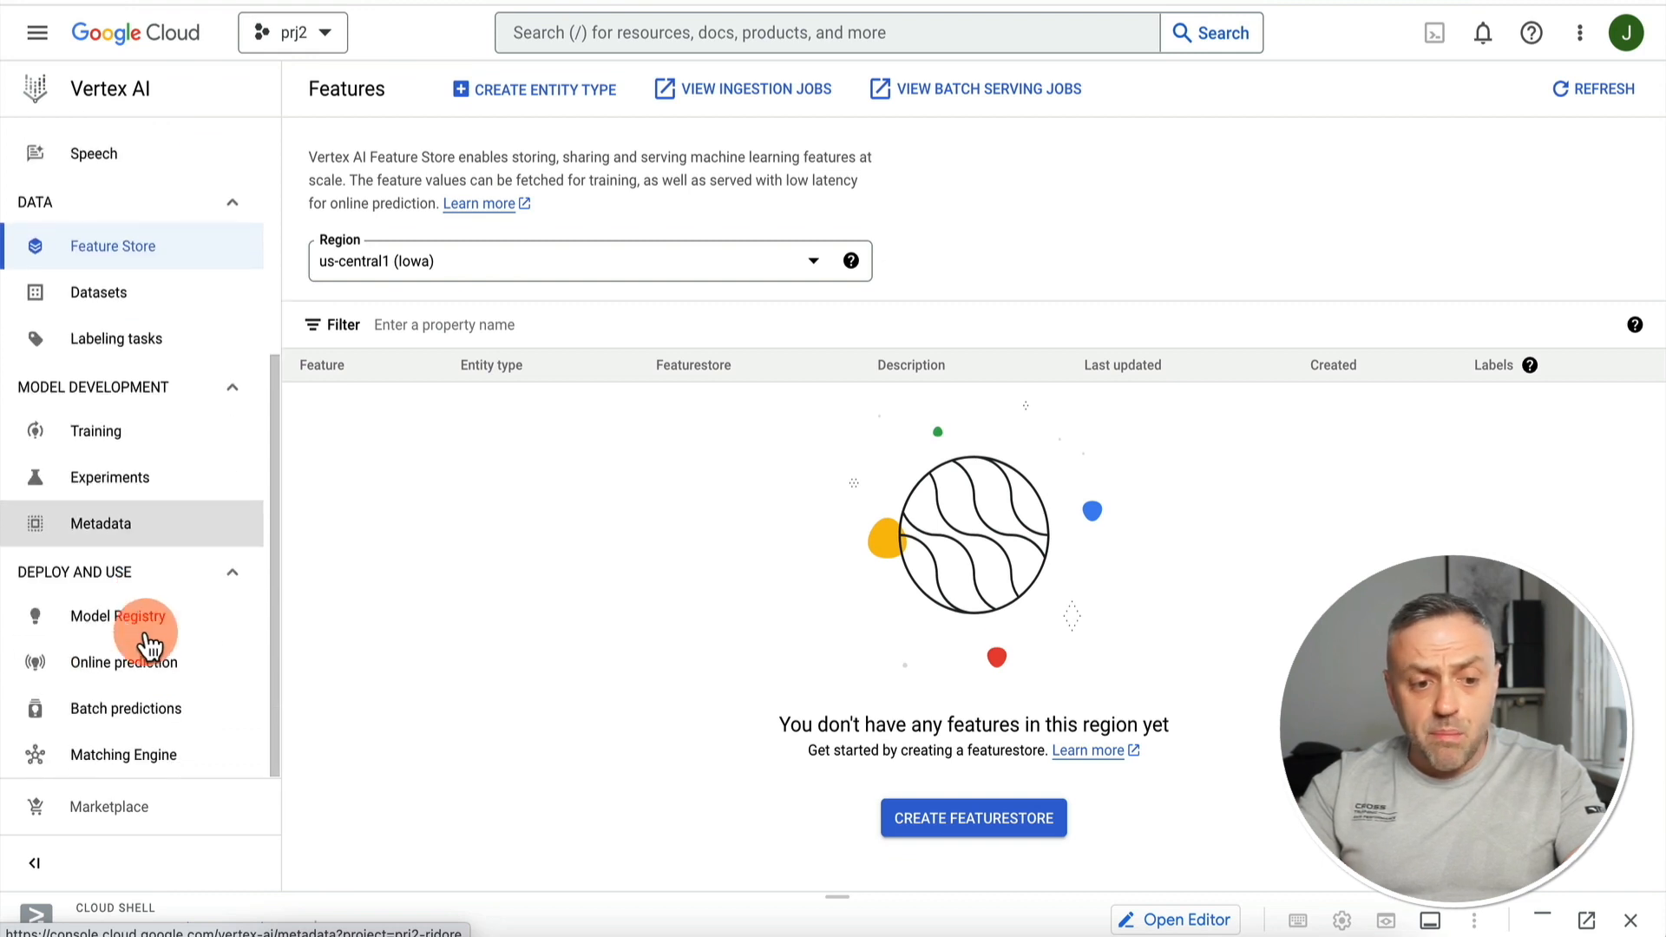